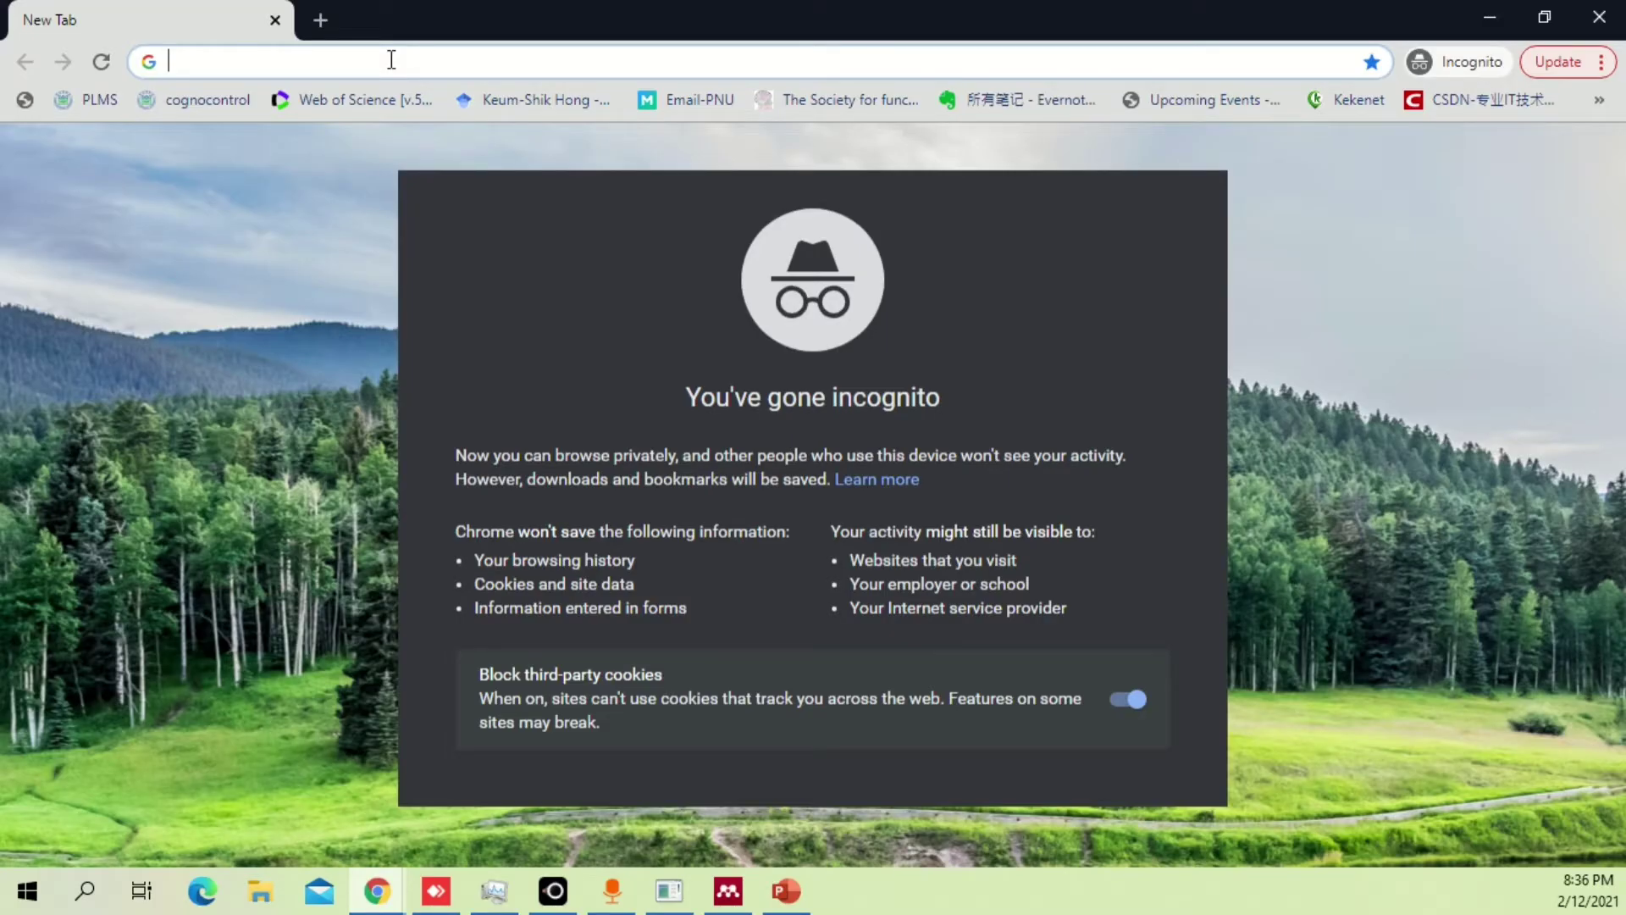
# Search Google for 'google site' in the incognito window.
pyautogui.write('goog')
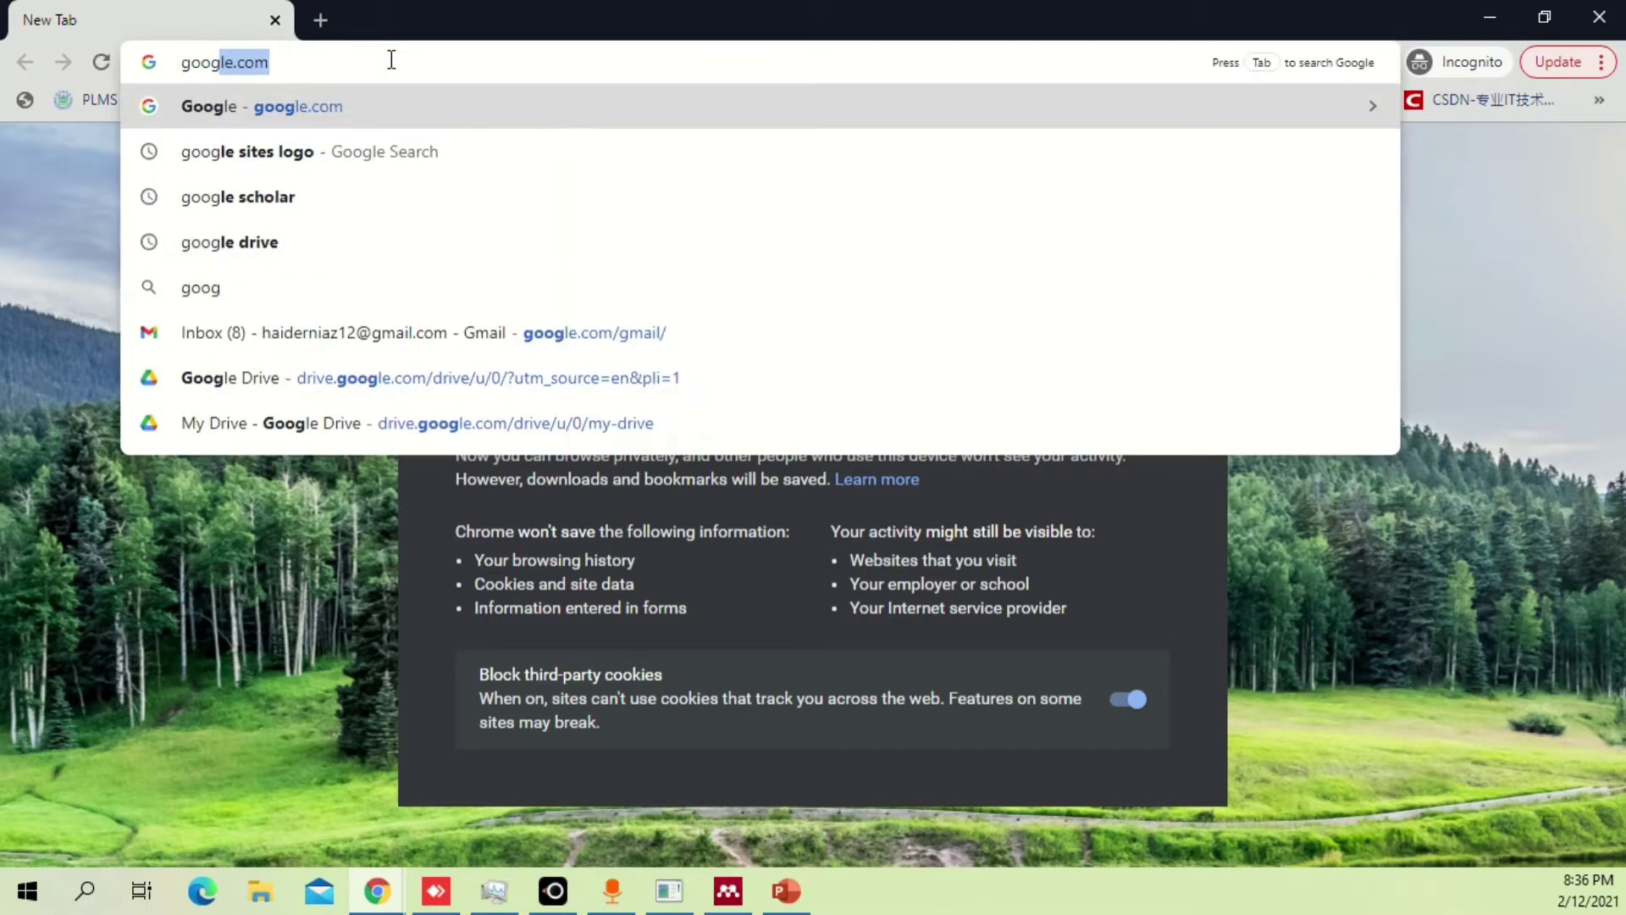
pyautogui.write('le site')
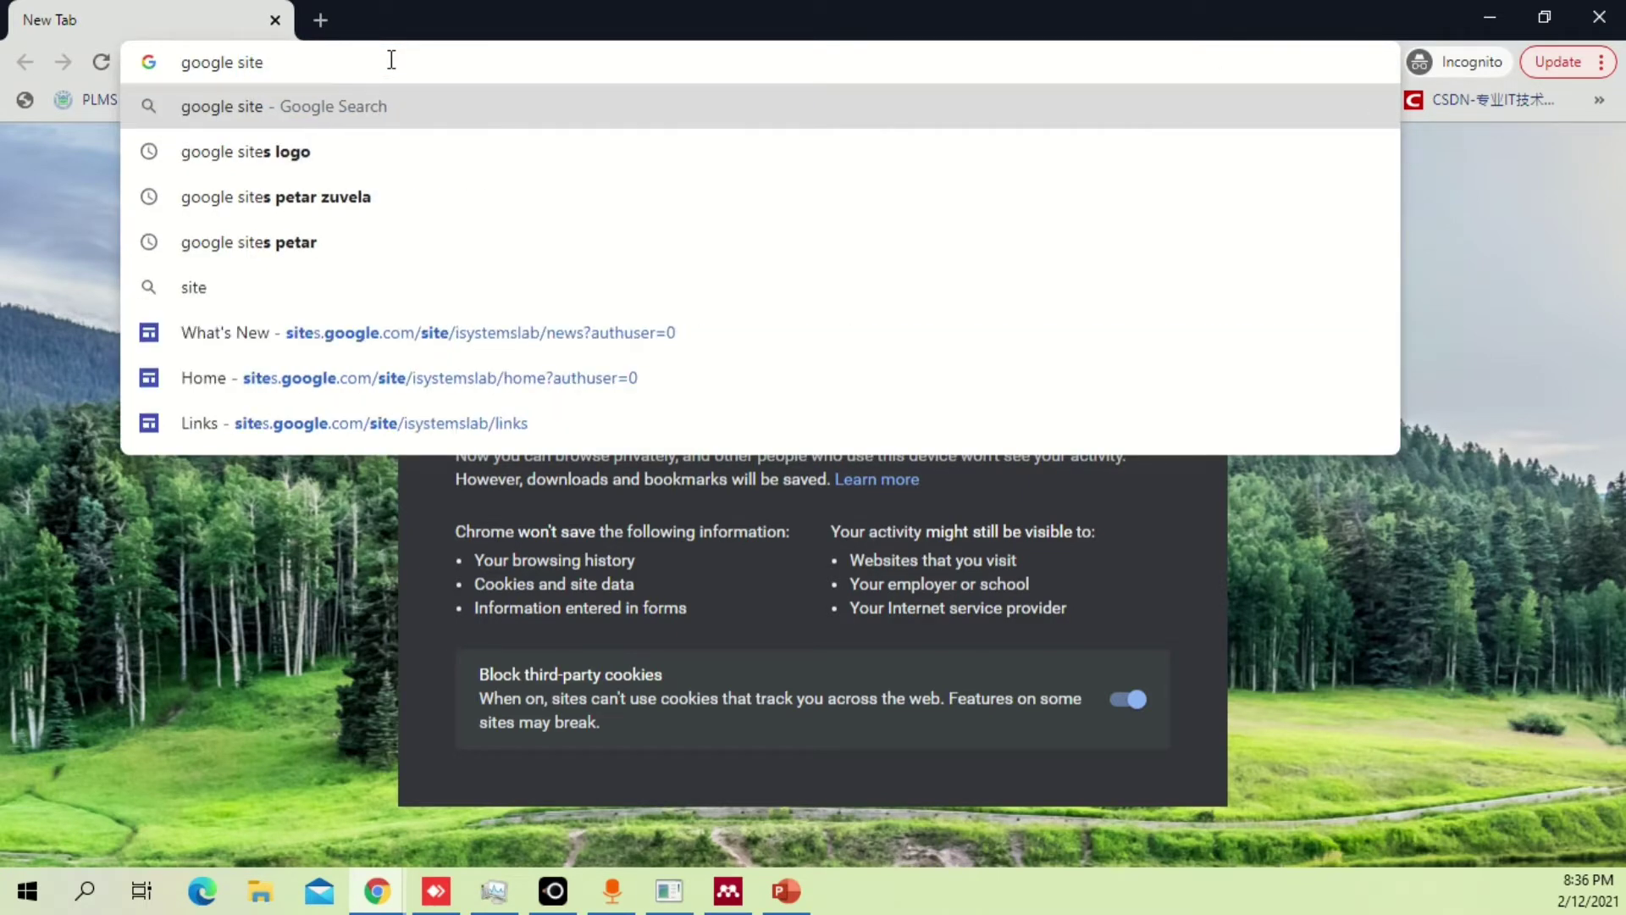
pyautogui.press('Return')
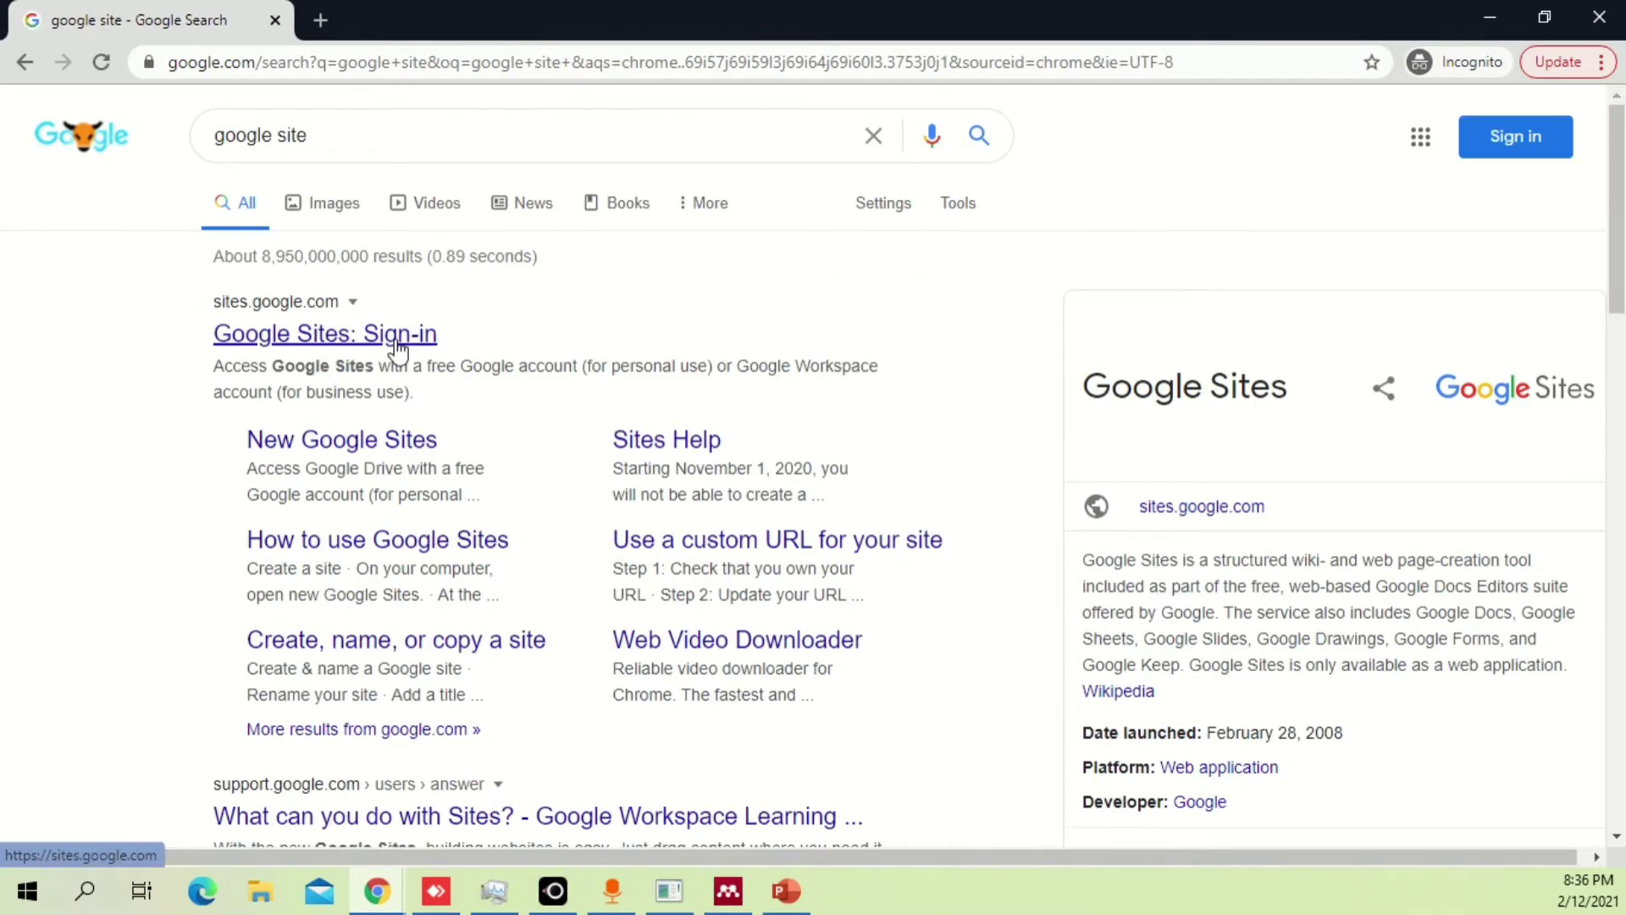
# Open the Google Sites sign-in page, dismiss translation, and switch it to English (United States).
pyautogui.click(398, 343)
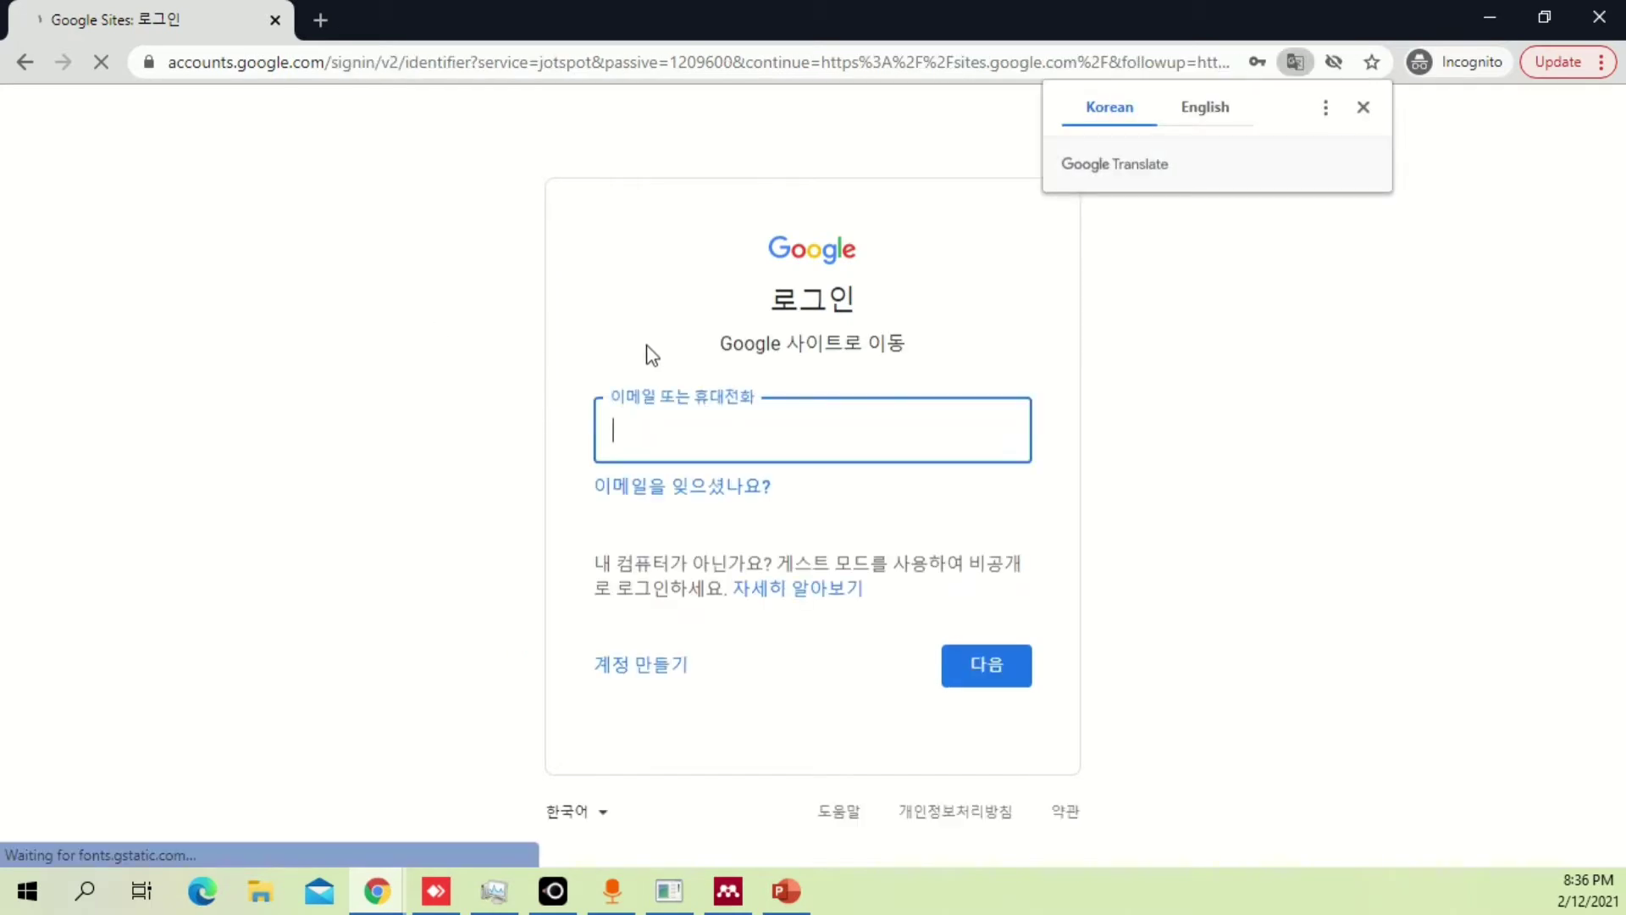
pyautogui.click(1363, 108)
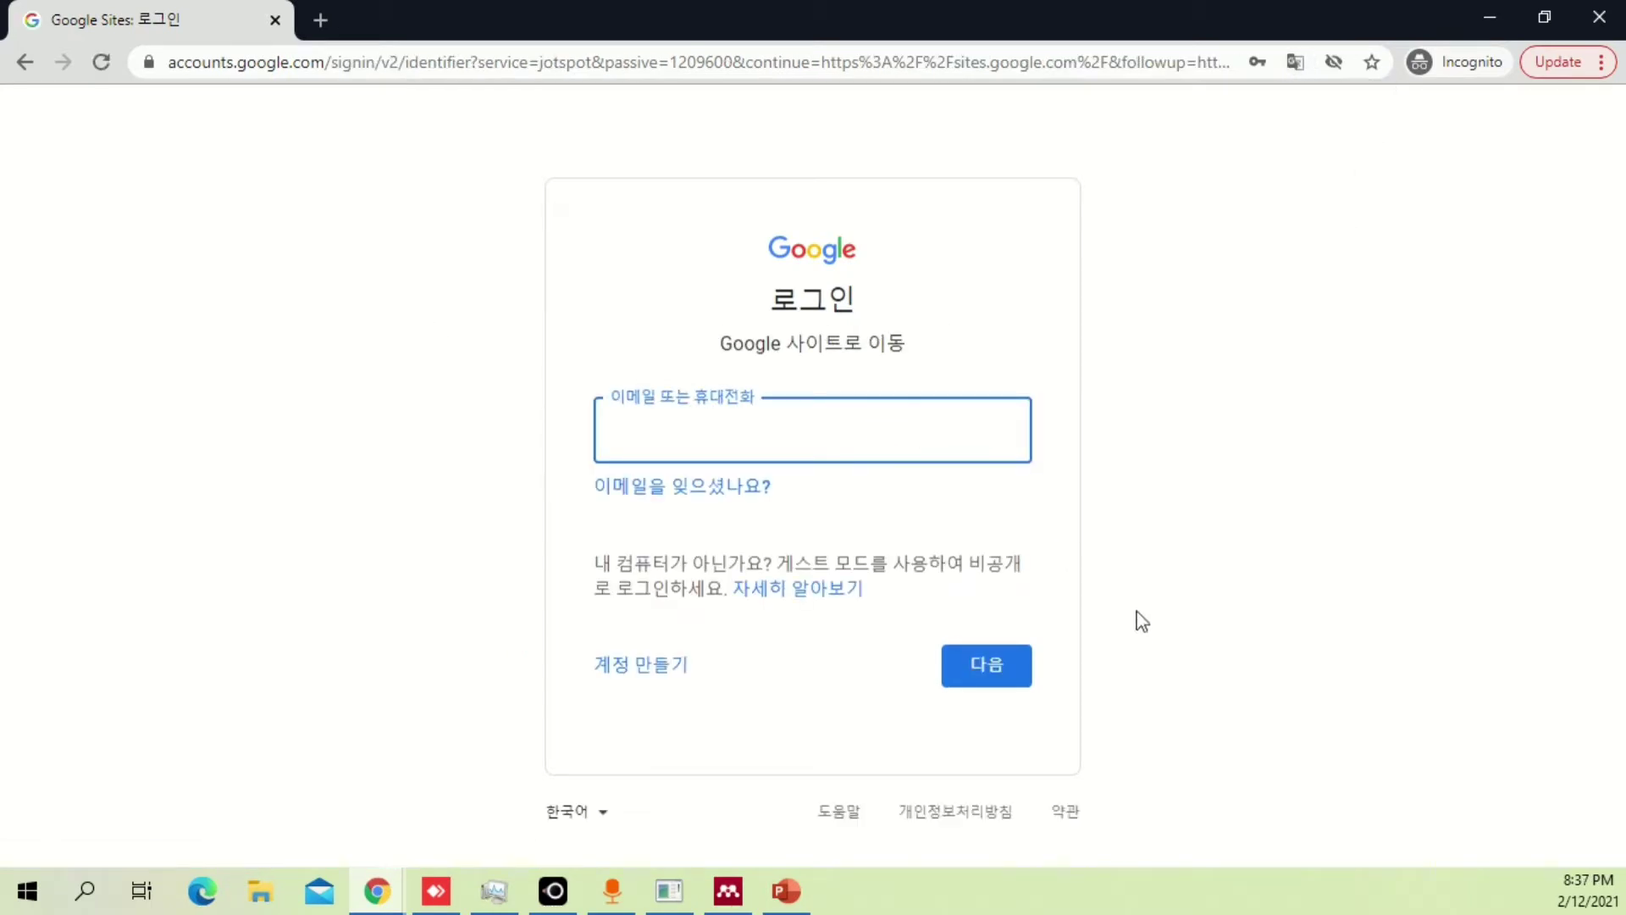
pyautogui.click(599, 818)
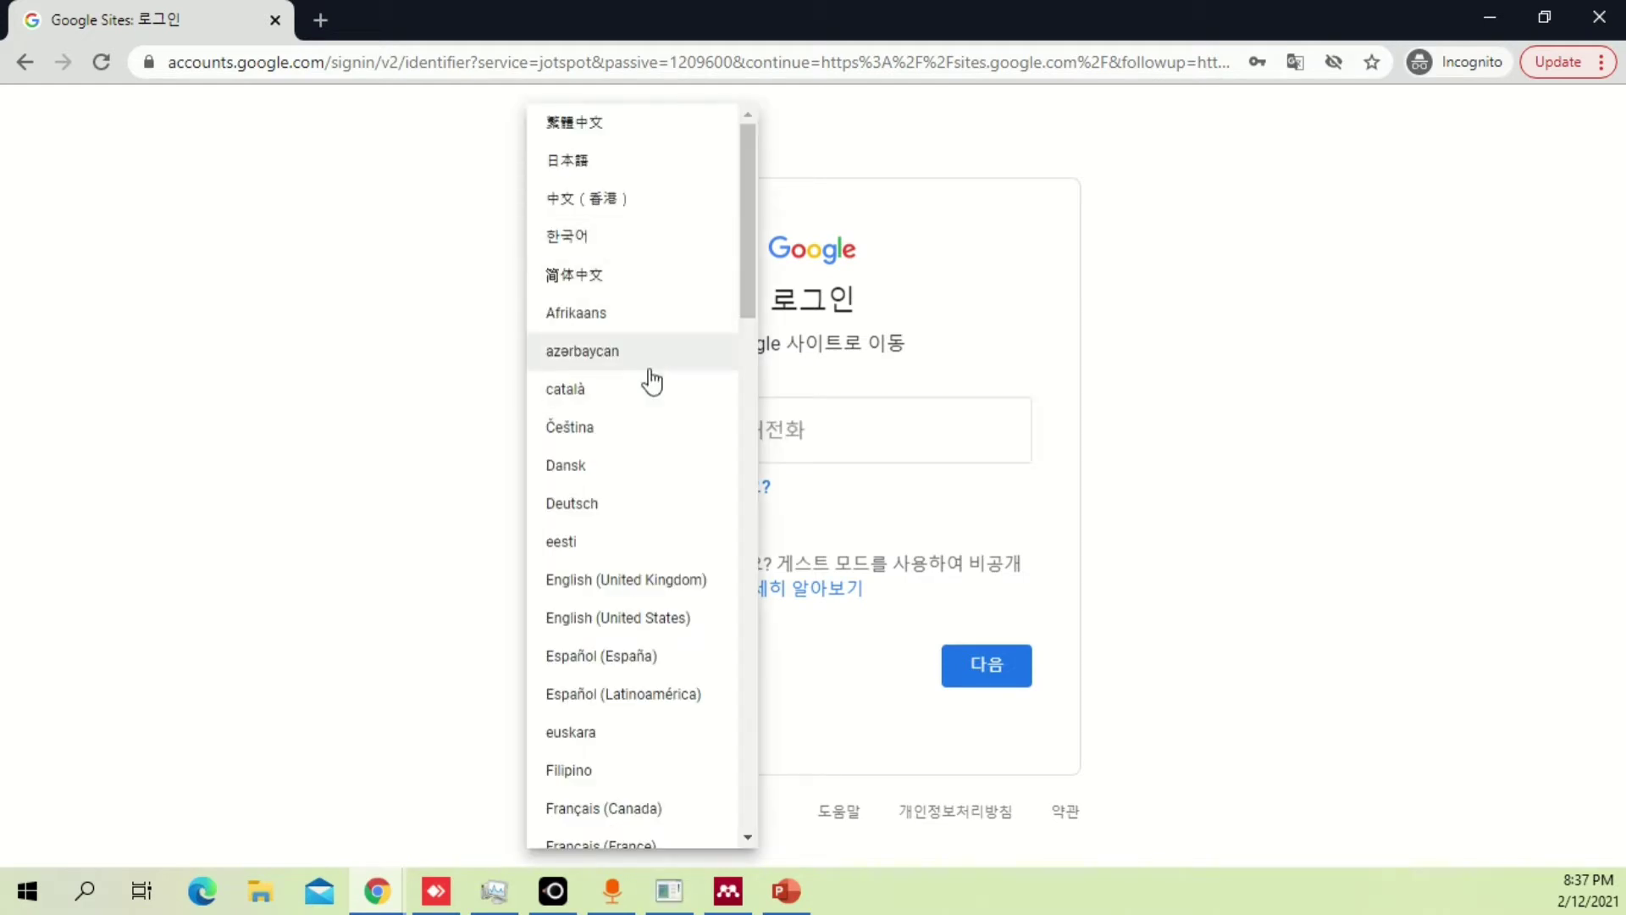
pyautogui.click(688, 615)
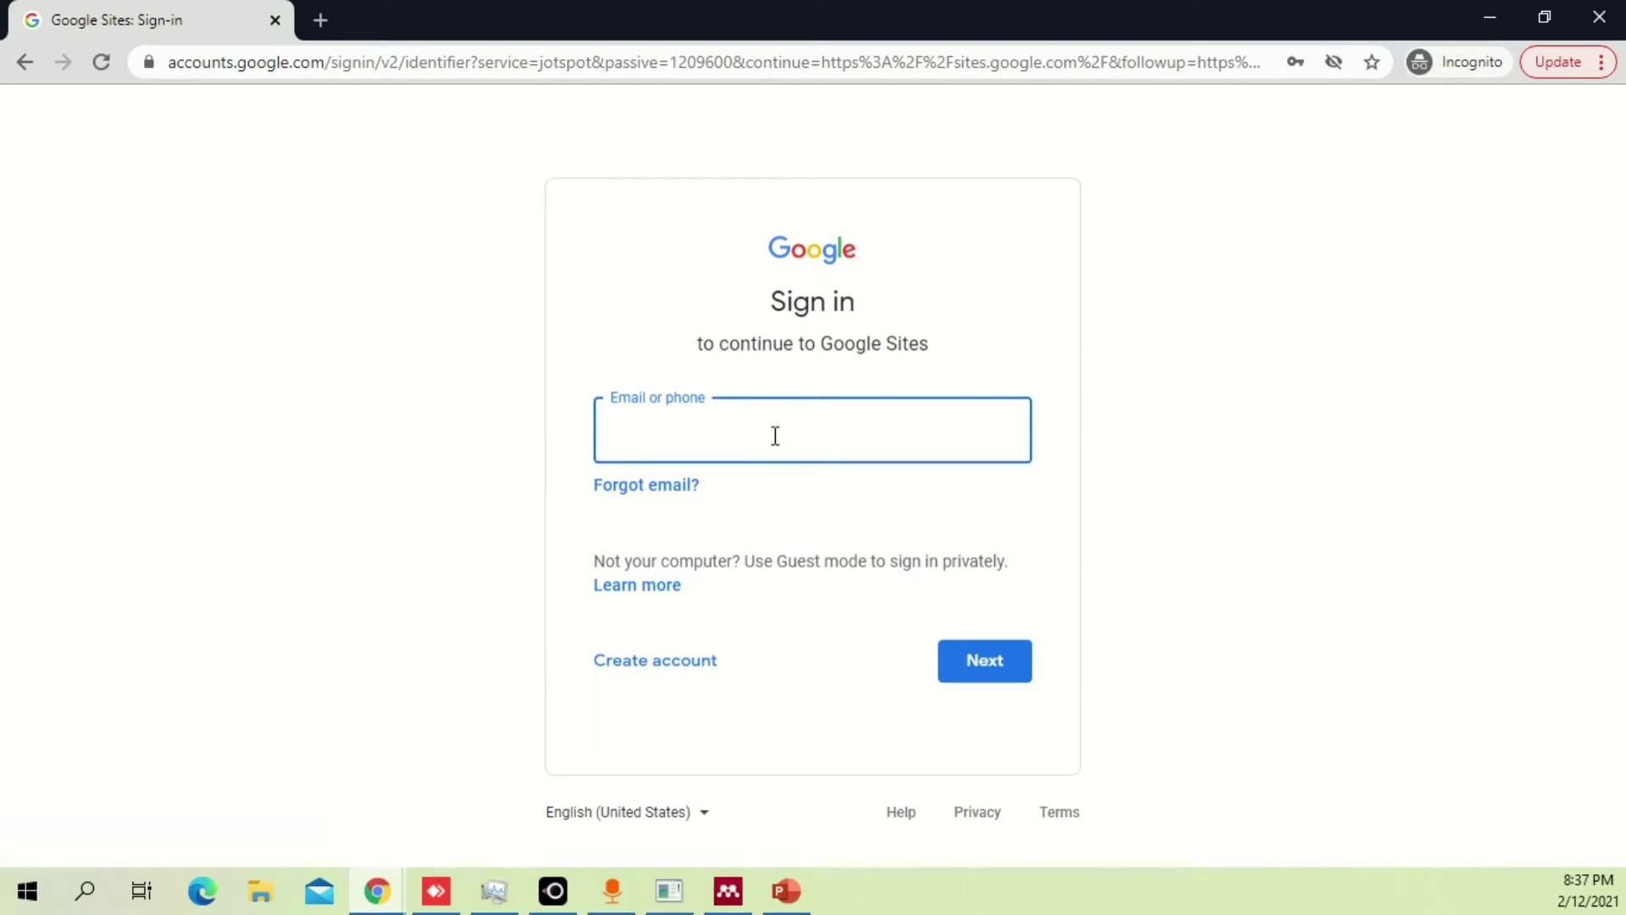
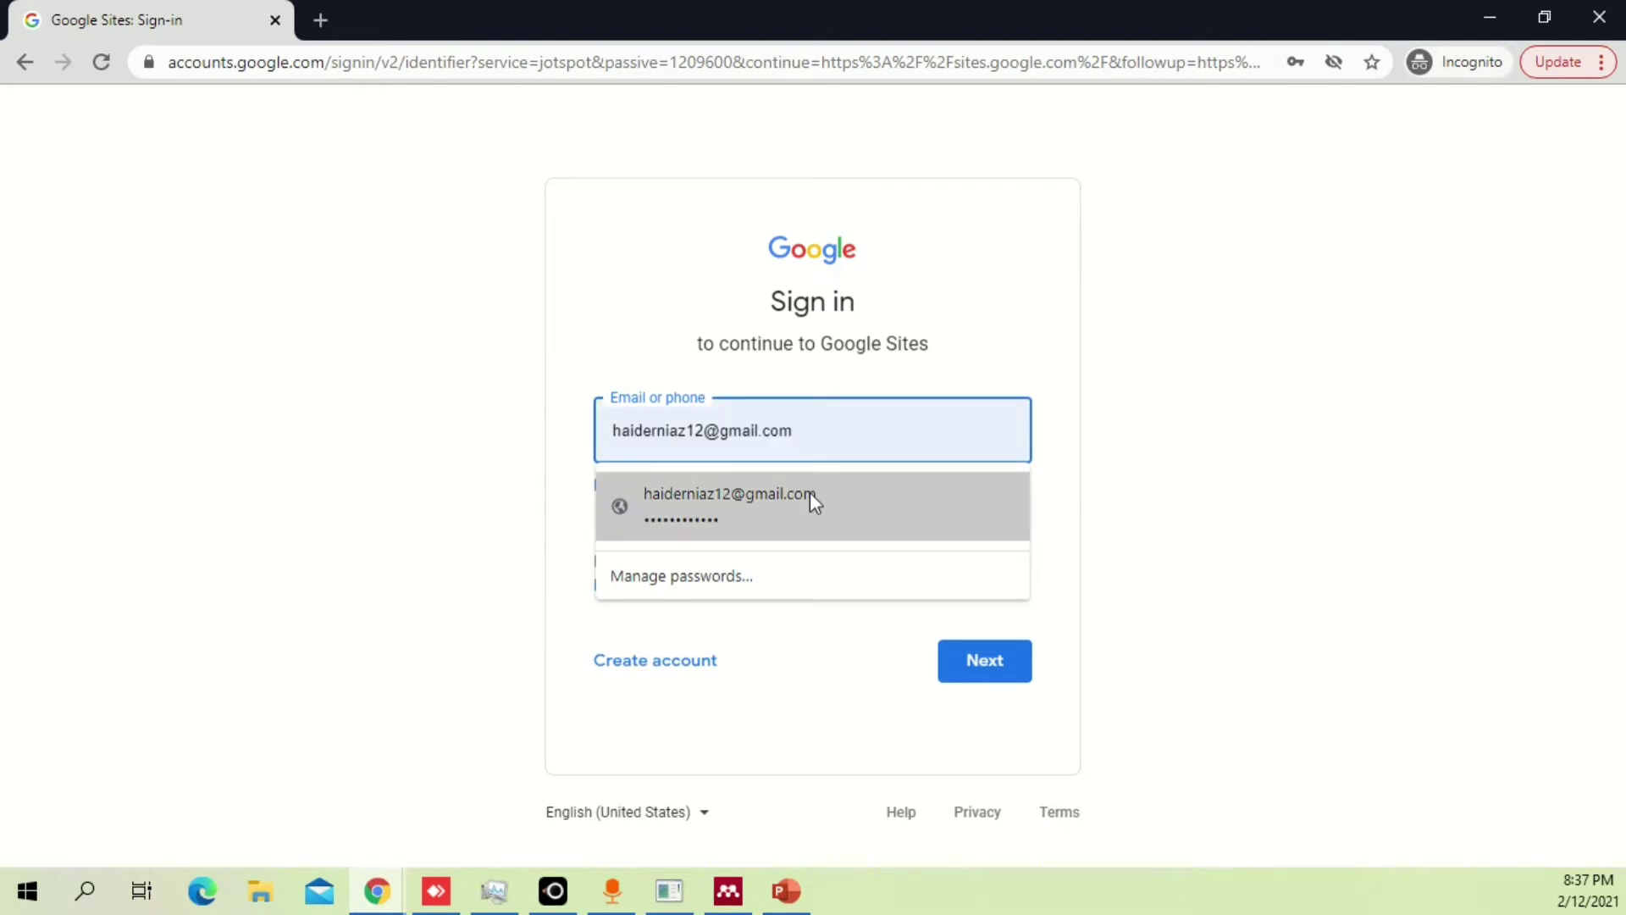
# Sign in with the saved Google account and its password.
pyautogui.click(811, 494)
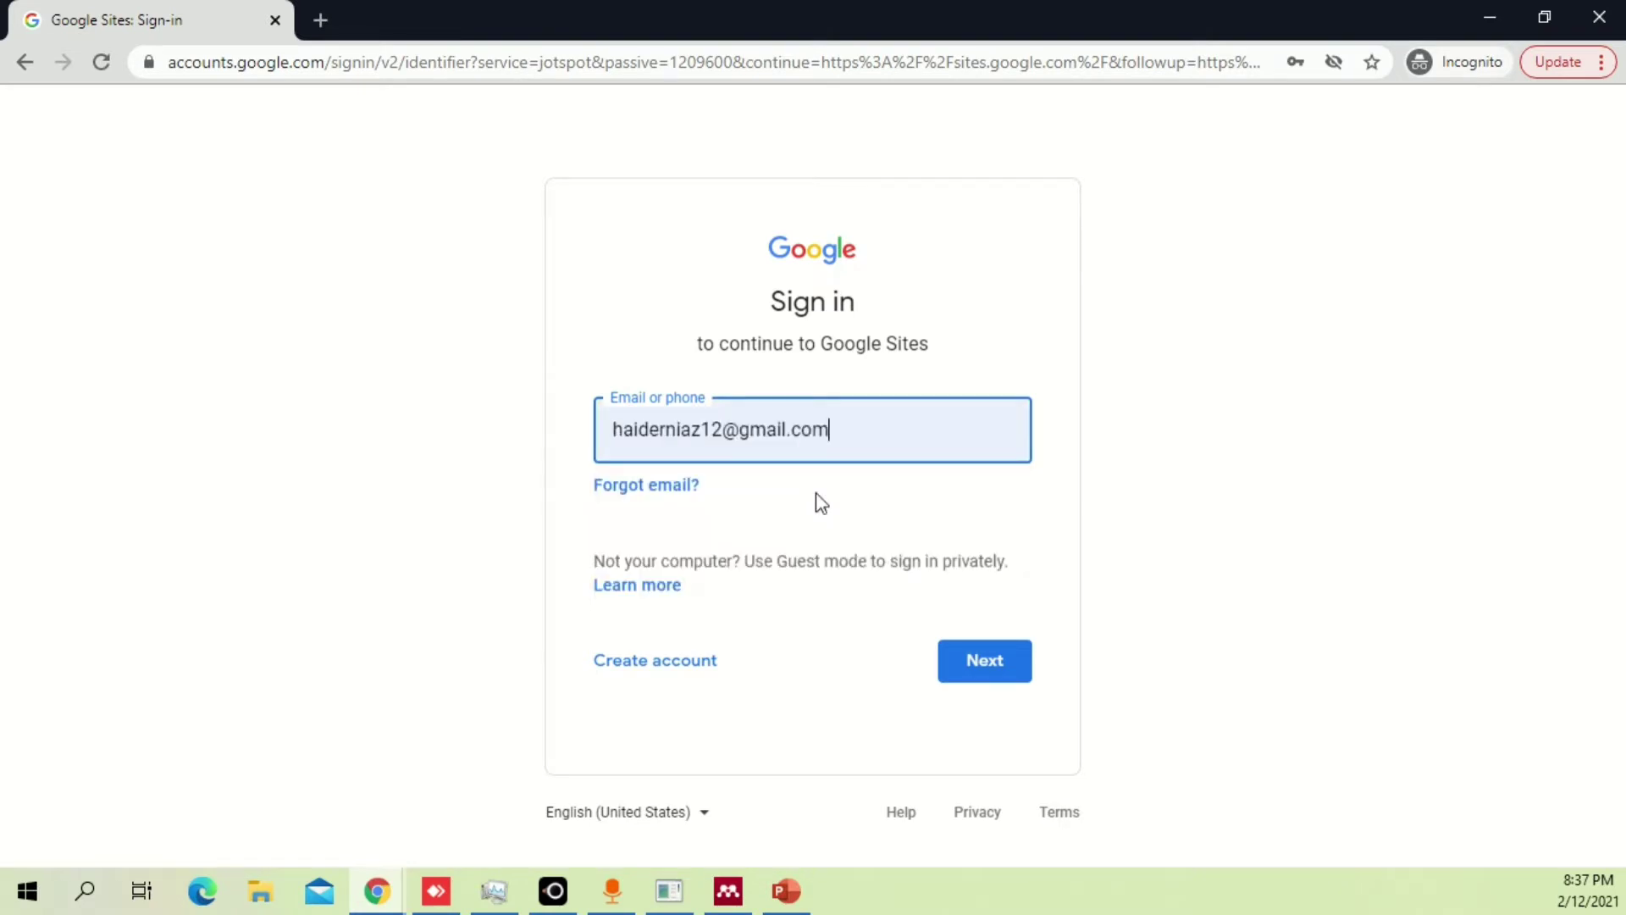
pyautogui.click(993, 657)
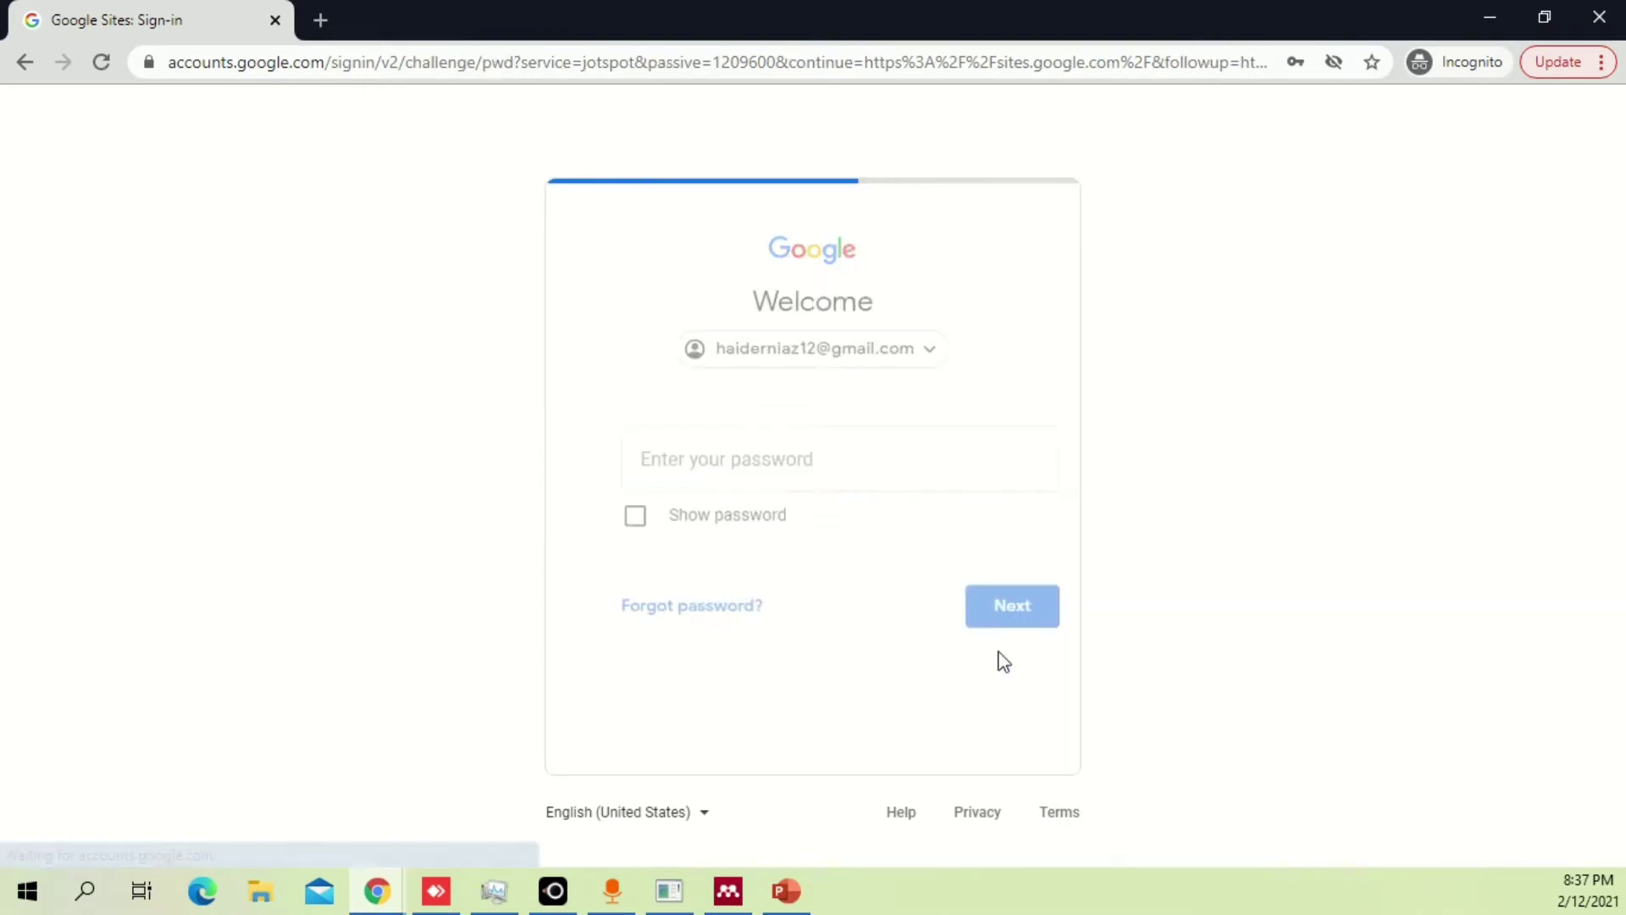
pyautogui.click(982, 606)
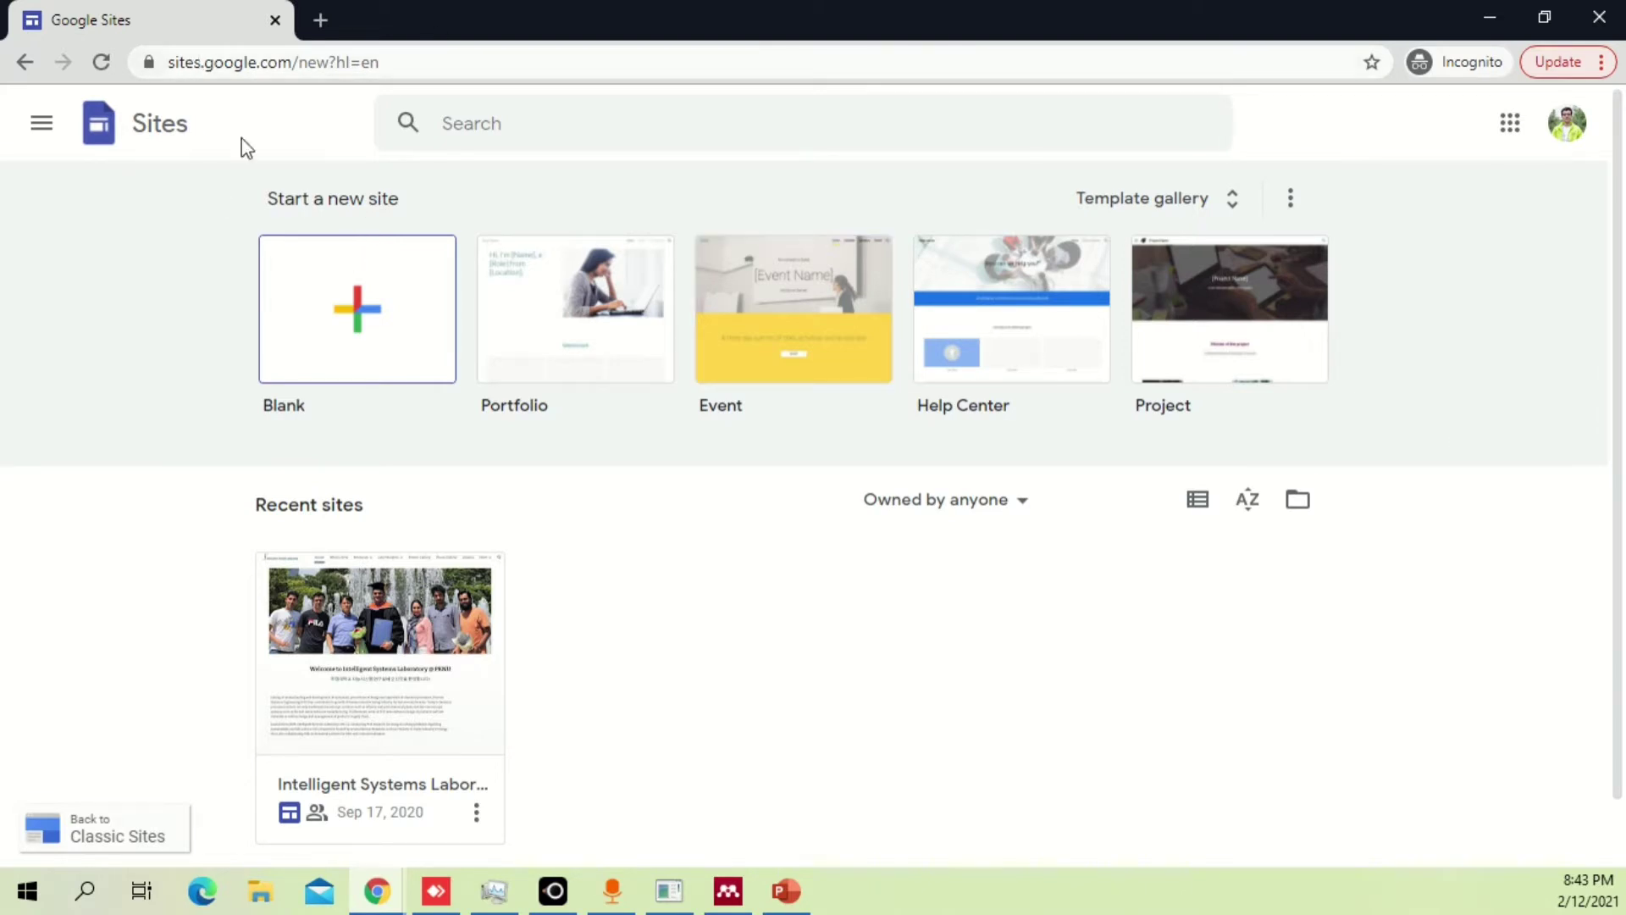
# Close the Classic Sites tab and open the full Template gallery.
pyautogui.click(108, 831)
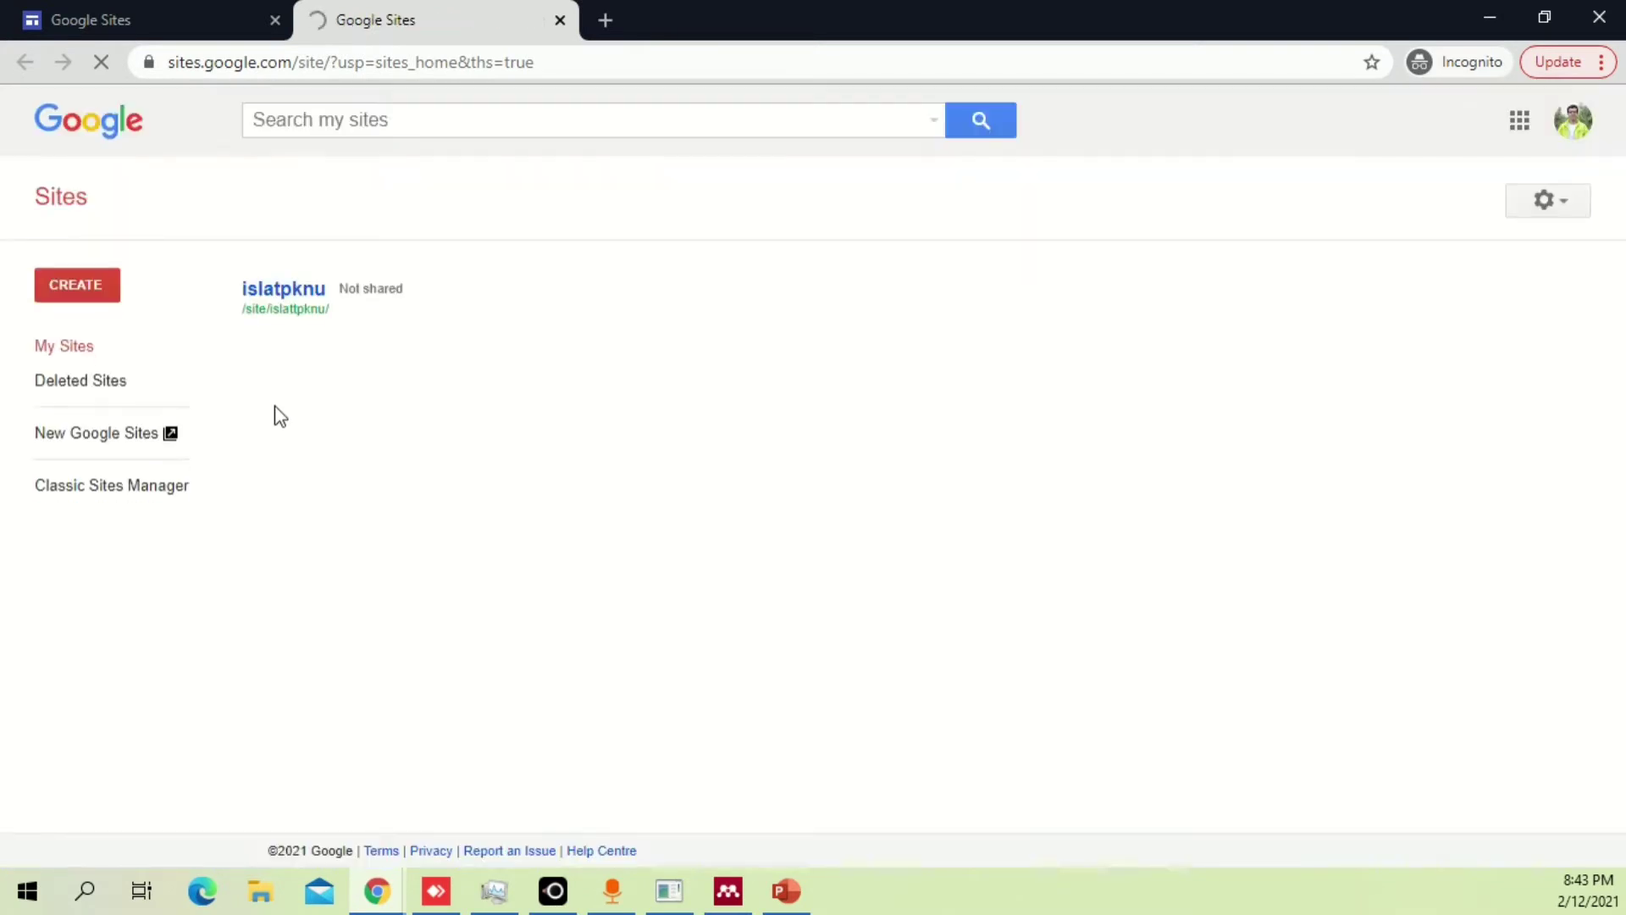
pyautogui.click(560, 20)
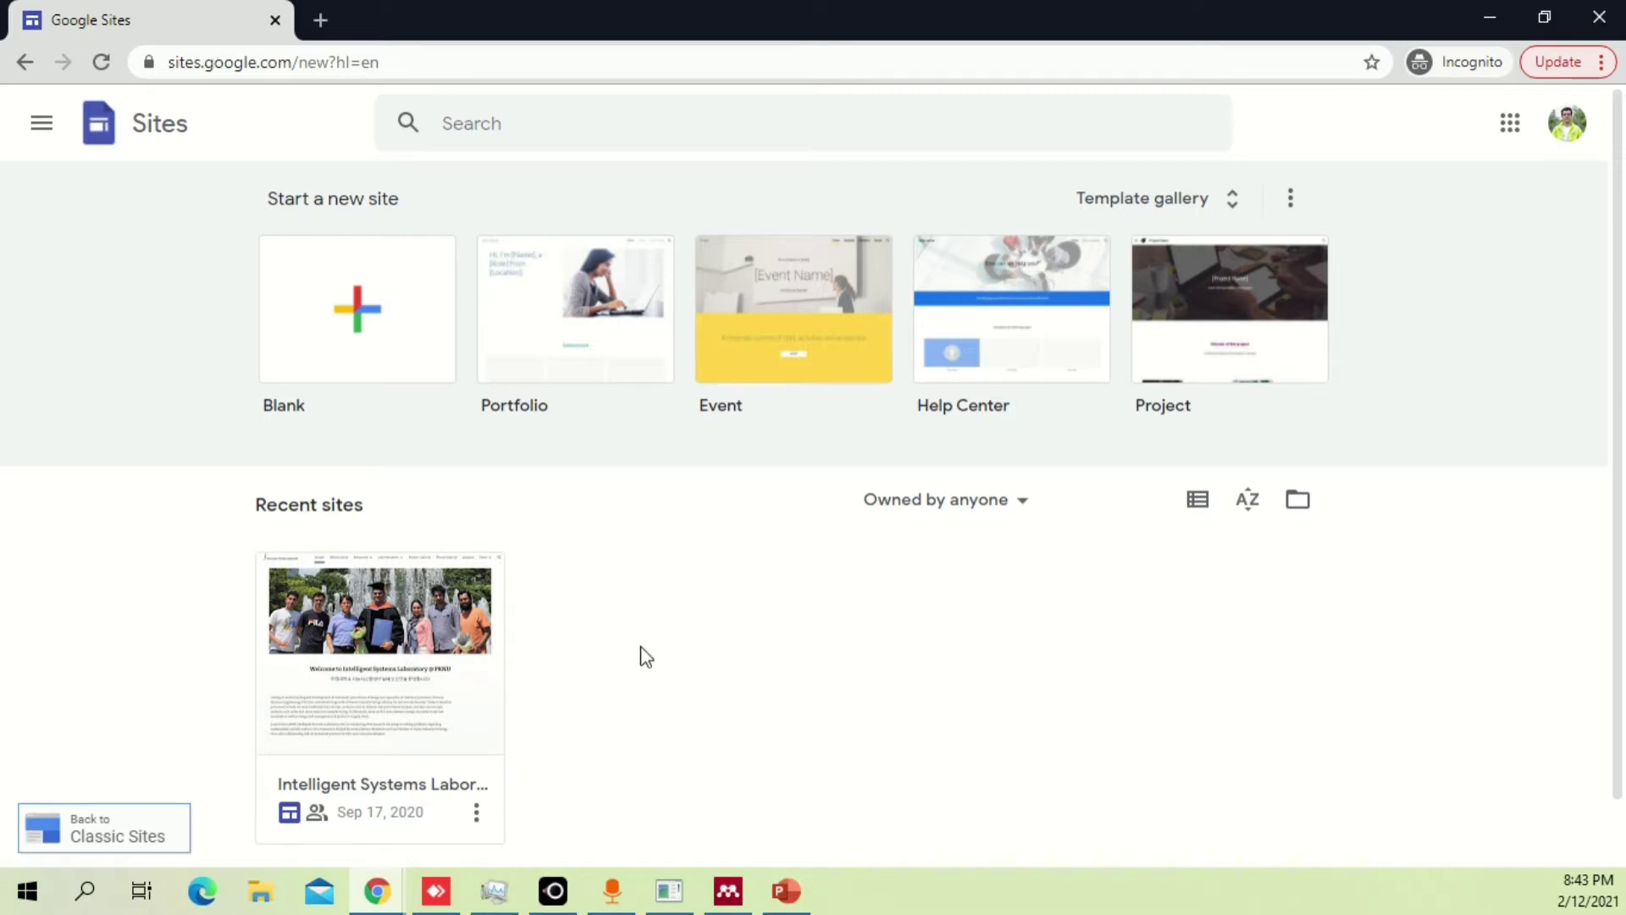
pyautogui.click(1127, 204)
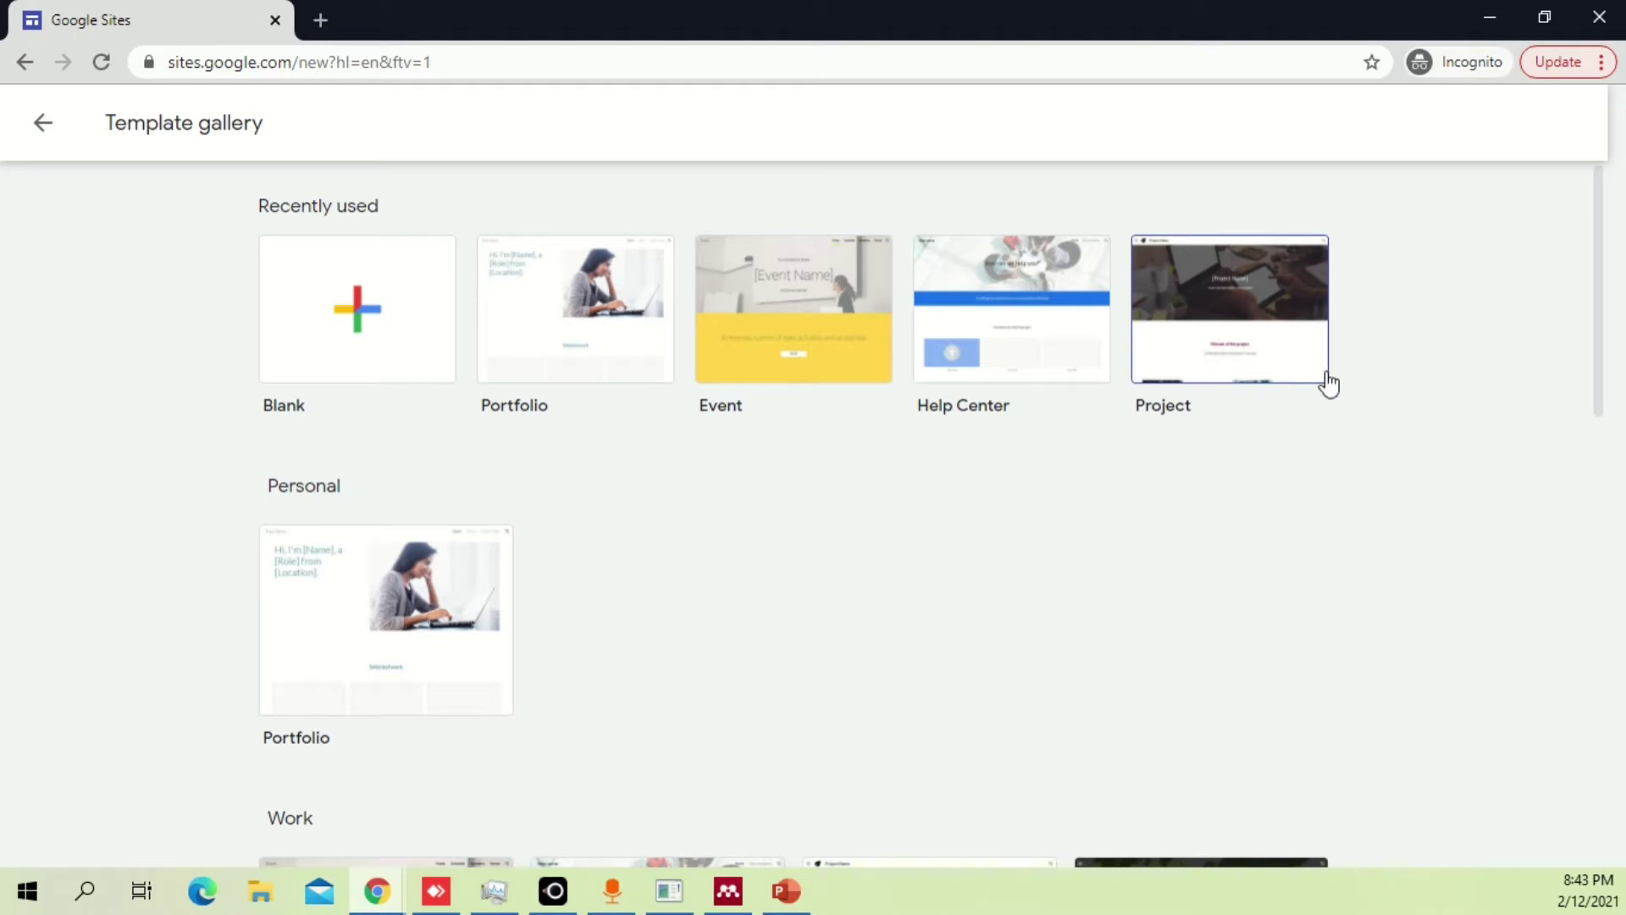
# Browse the template gallery down to the Education section for the Student Portfolio template.
pyautogui.scroll(-4, 1328, 386)
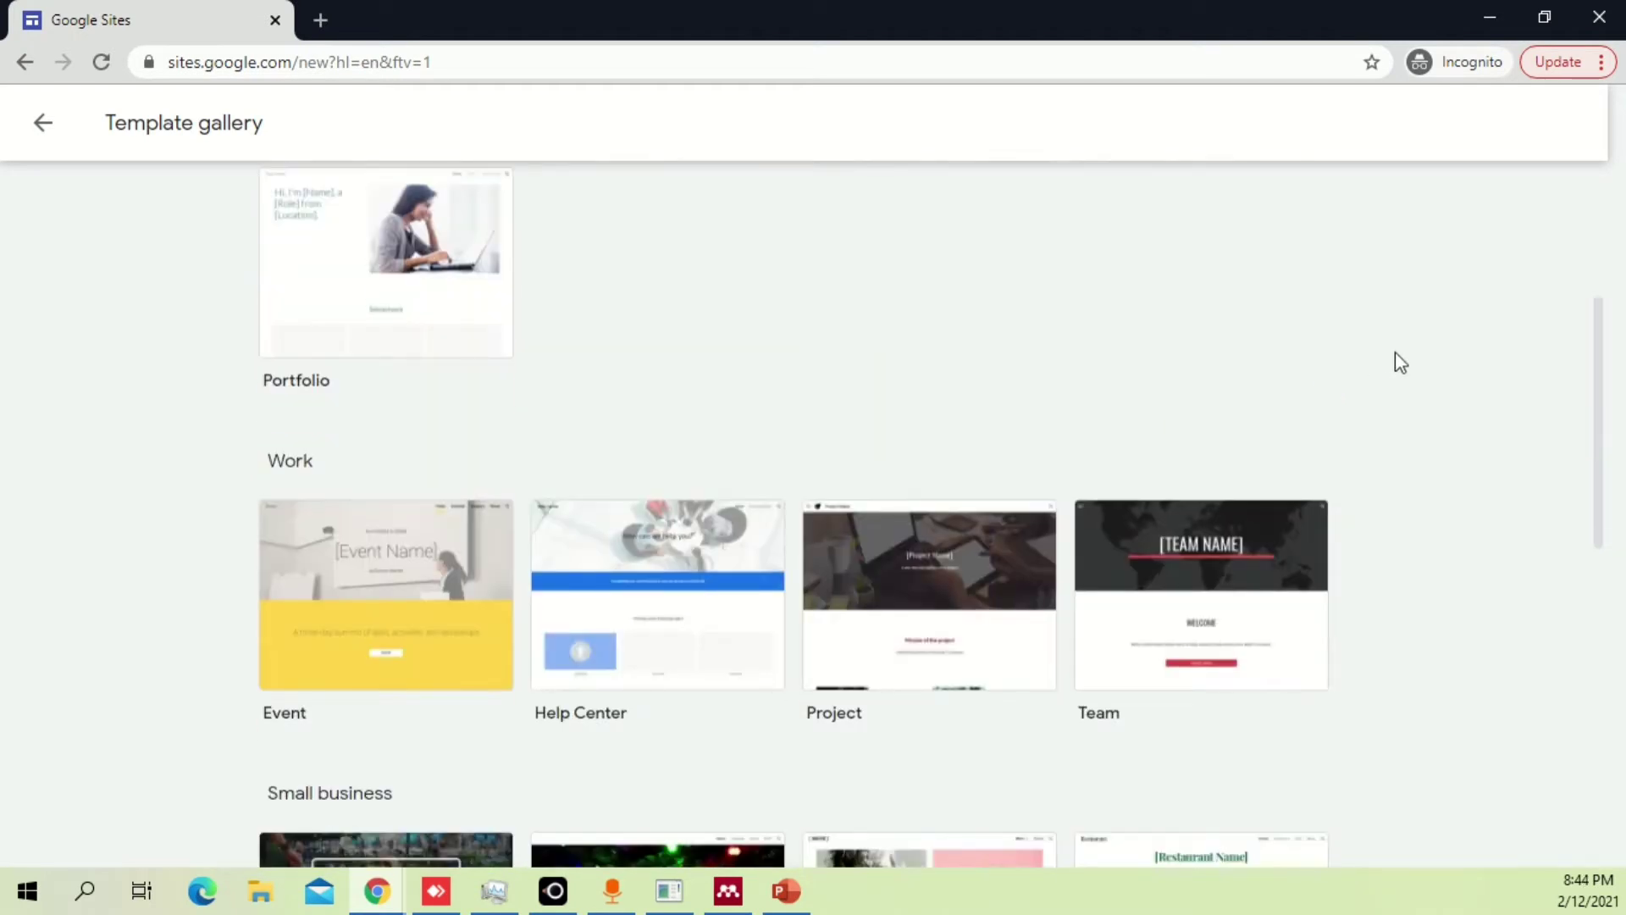
pyautogui.scroll(-1, 1397, 360)
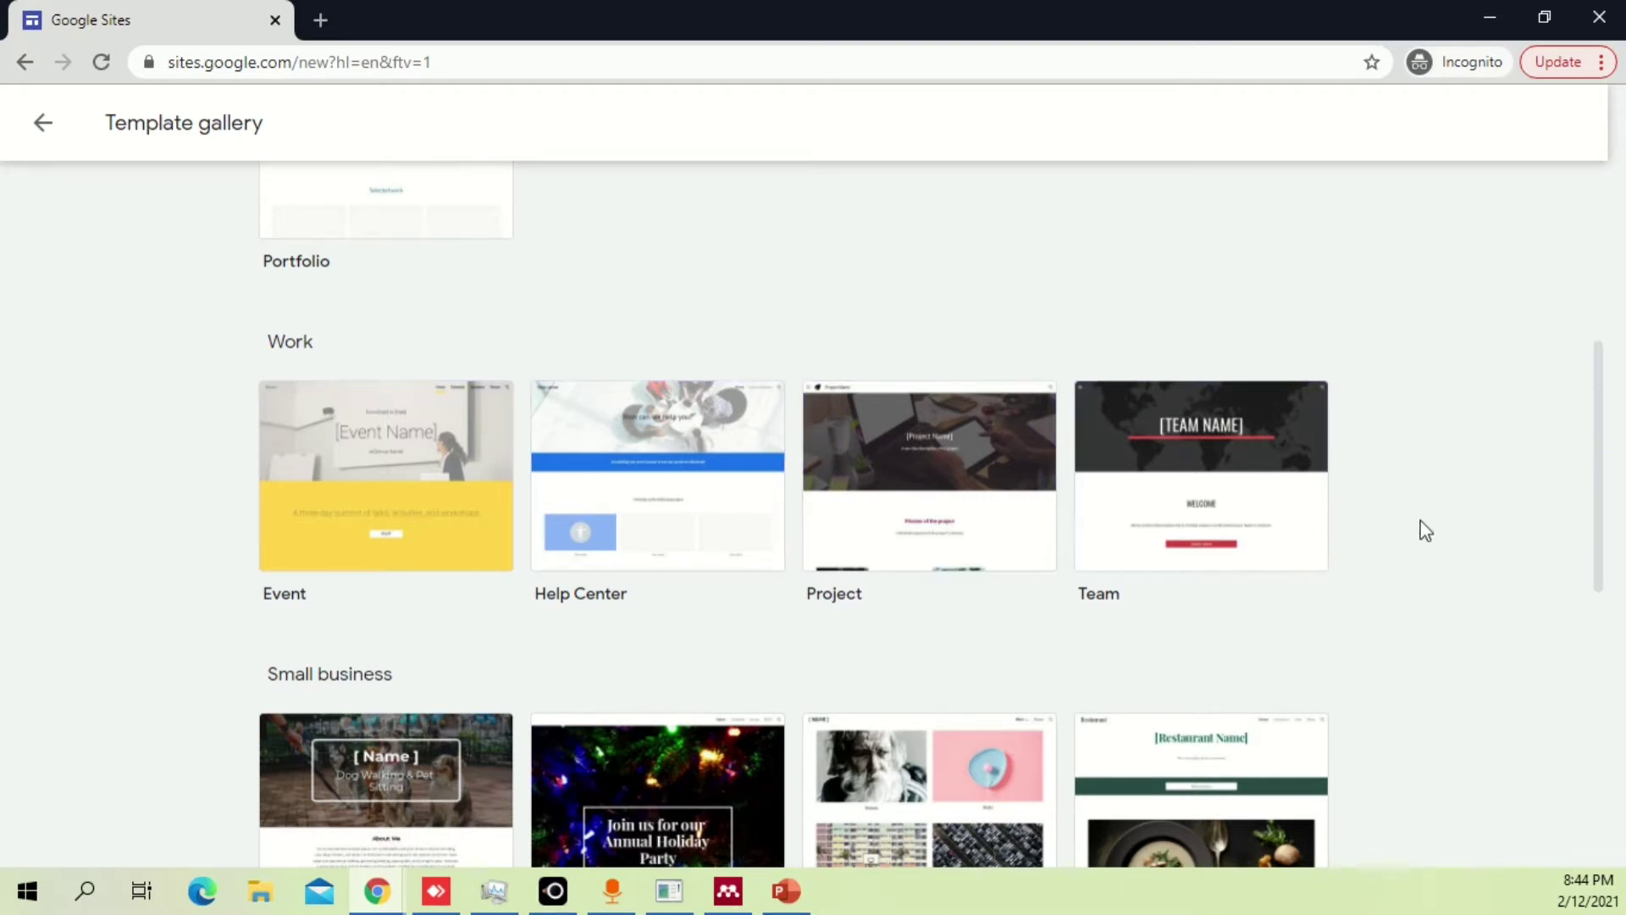
pyautogui.scroll(-3, 1425, 531)
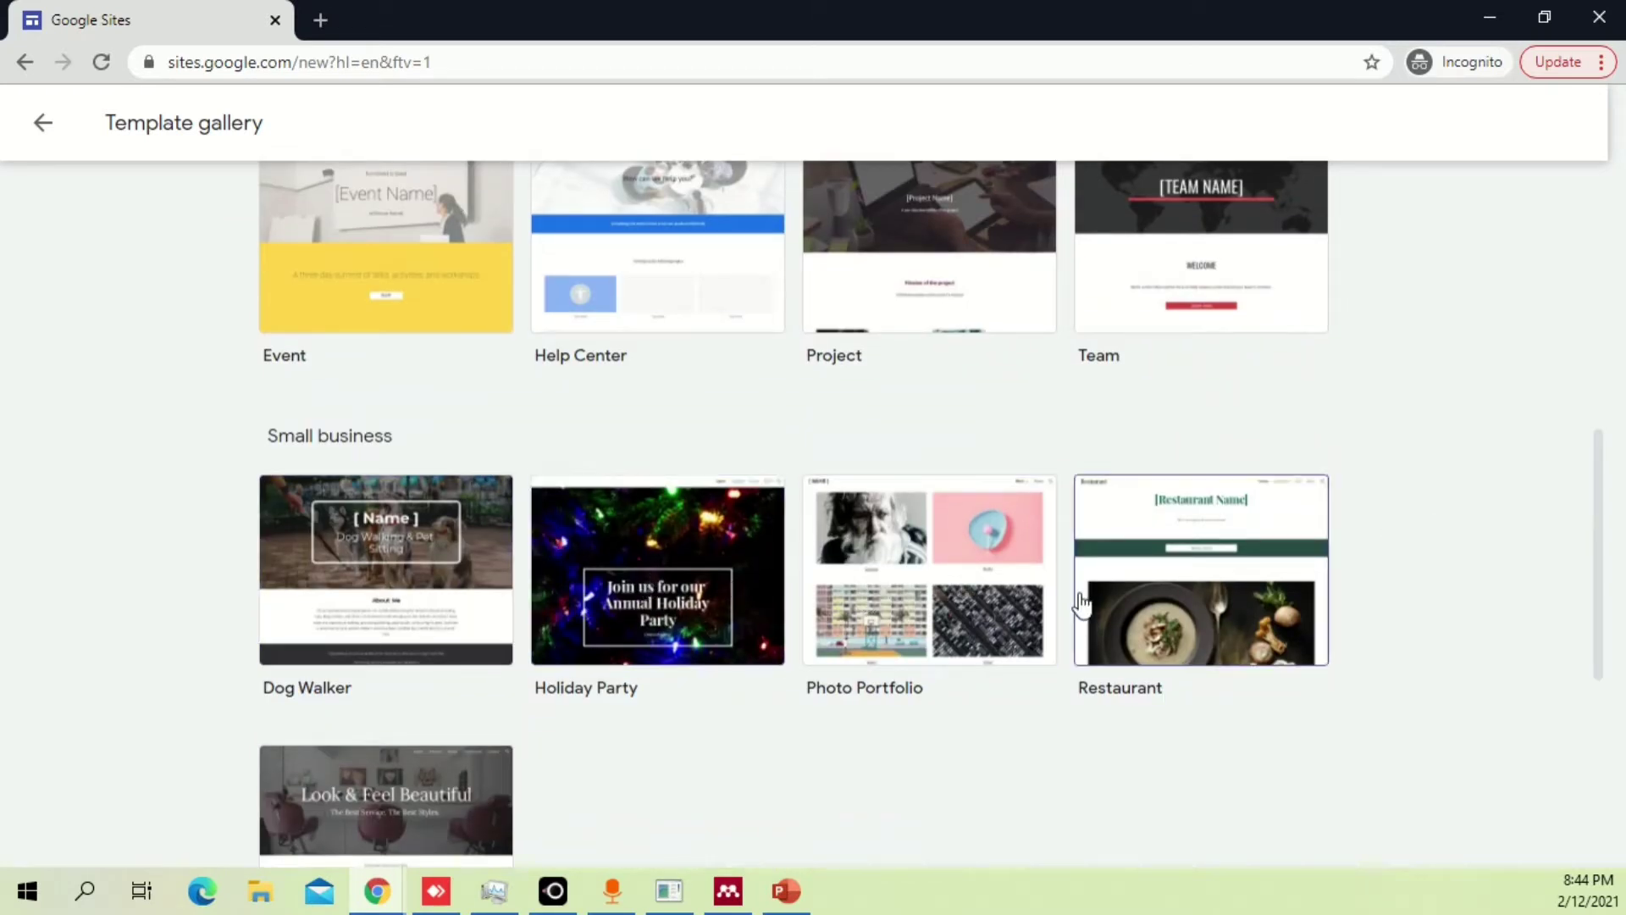
pyautogui.scroll(-3, 1087, 603)
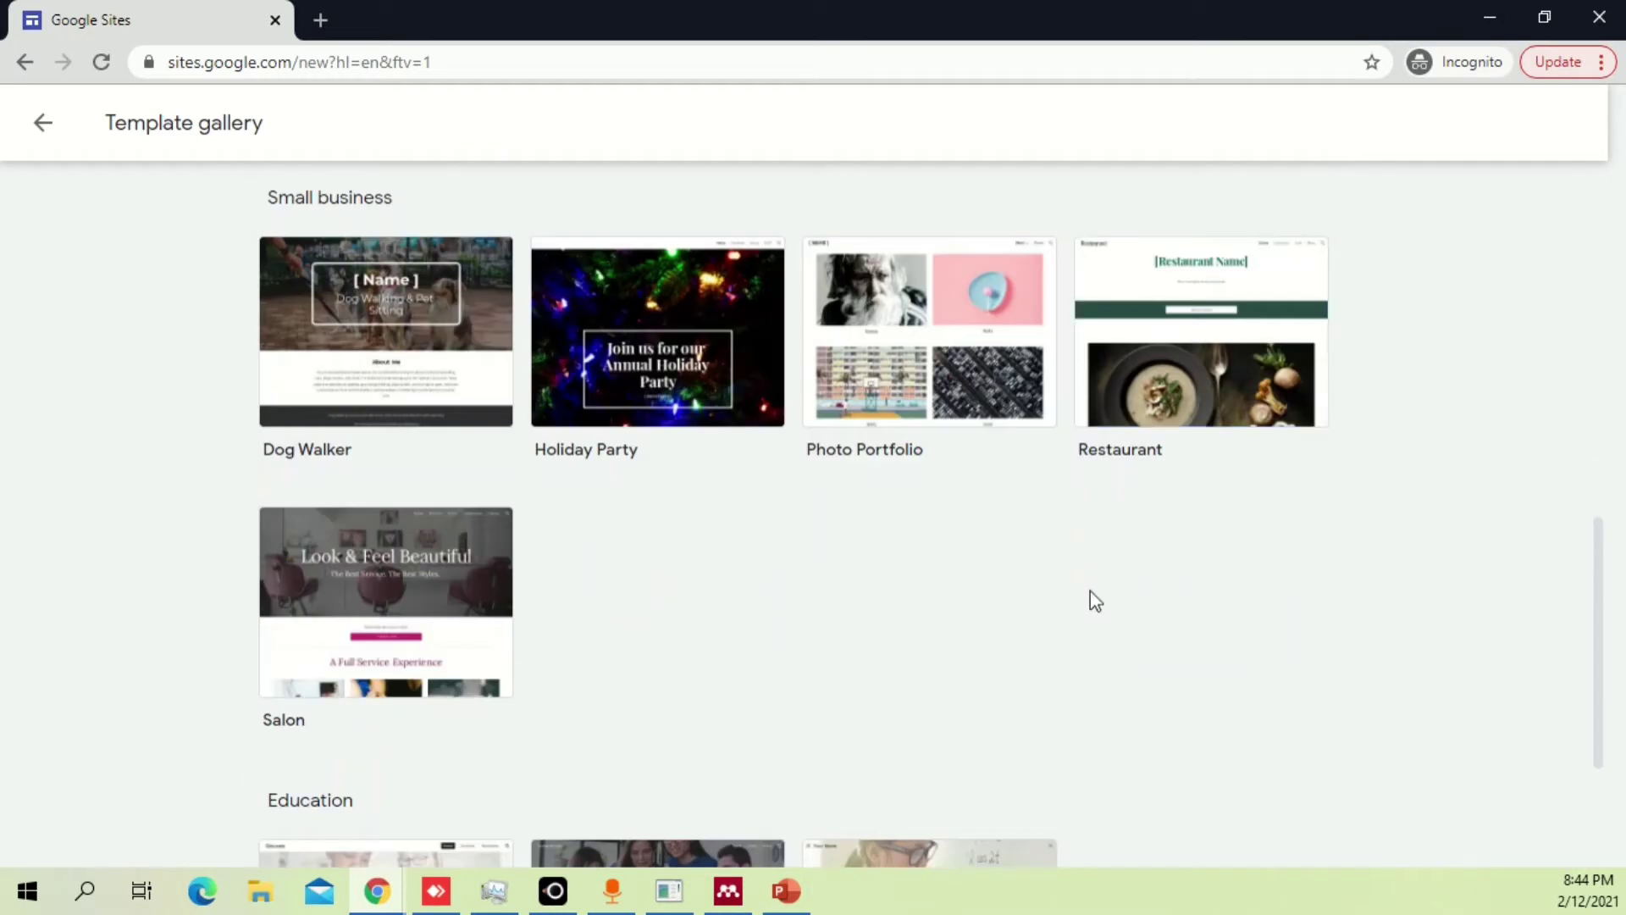
pyautogui.scroll(-3, 1095, 600)
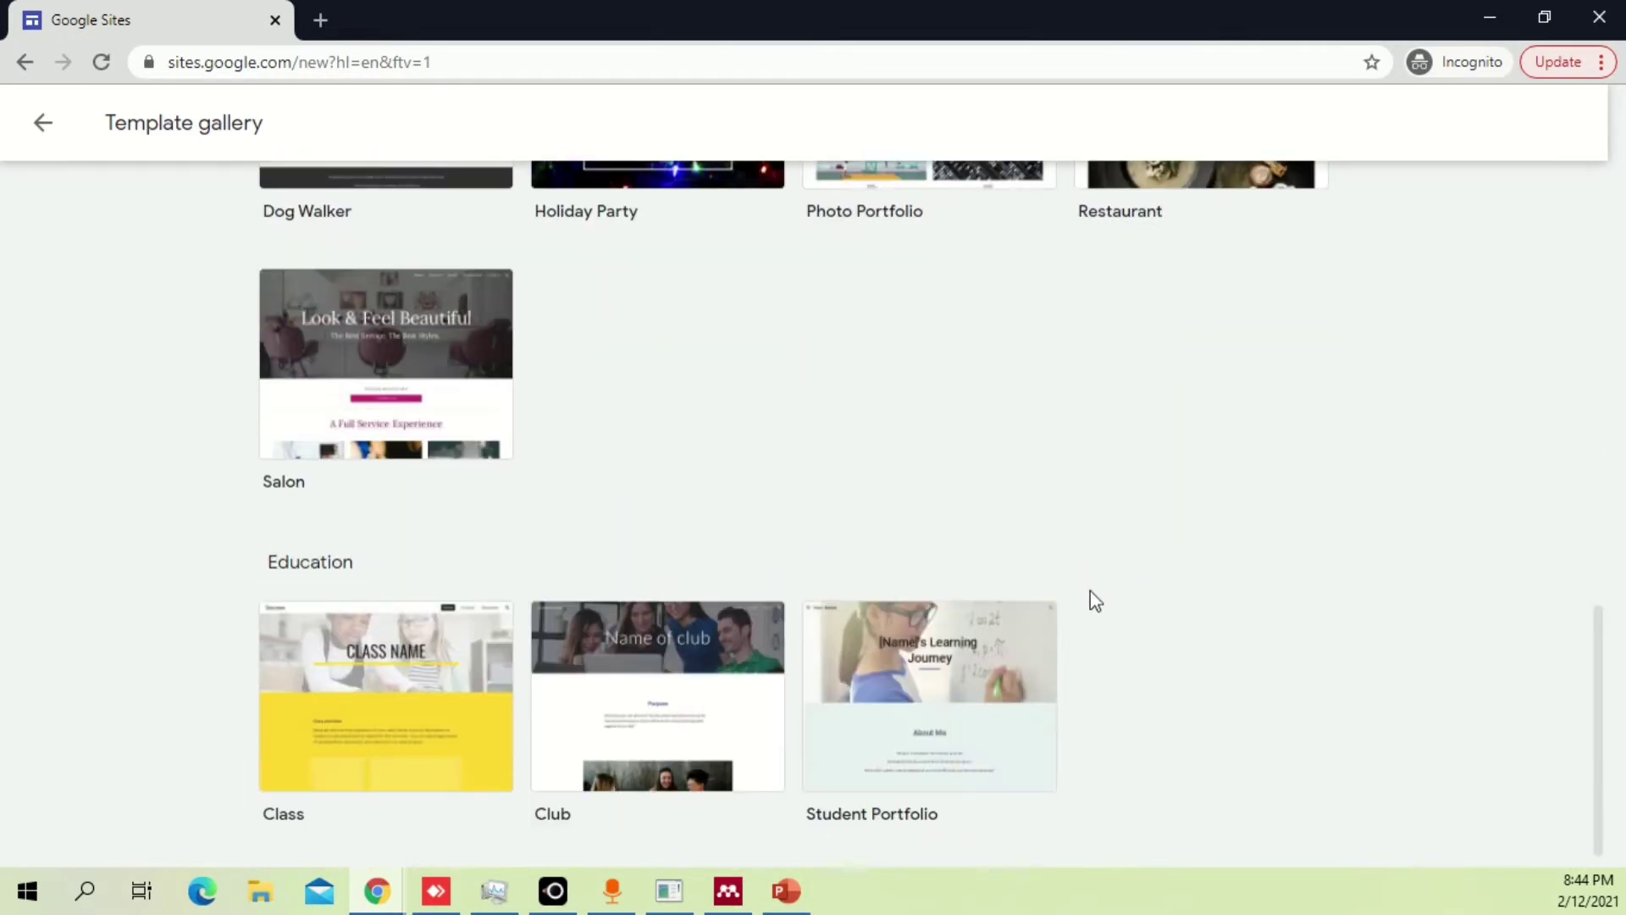
pyautogui.scroll(-1, 1092, 597)
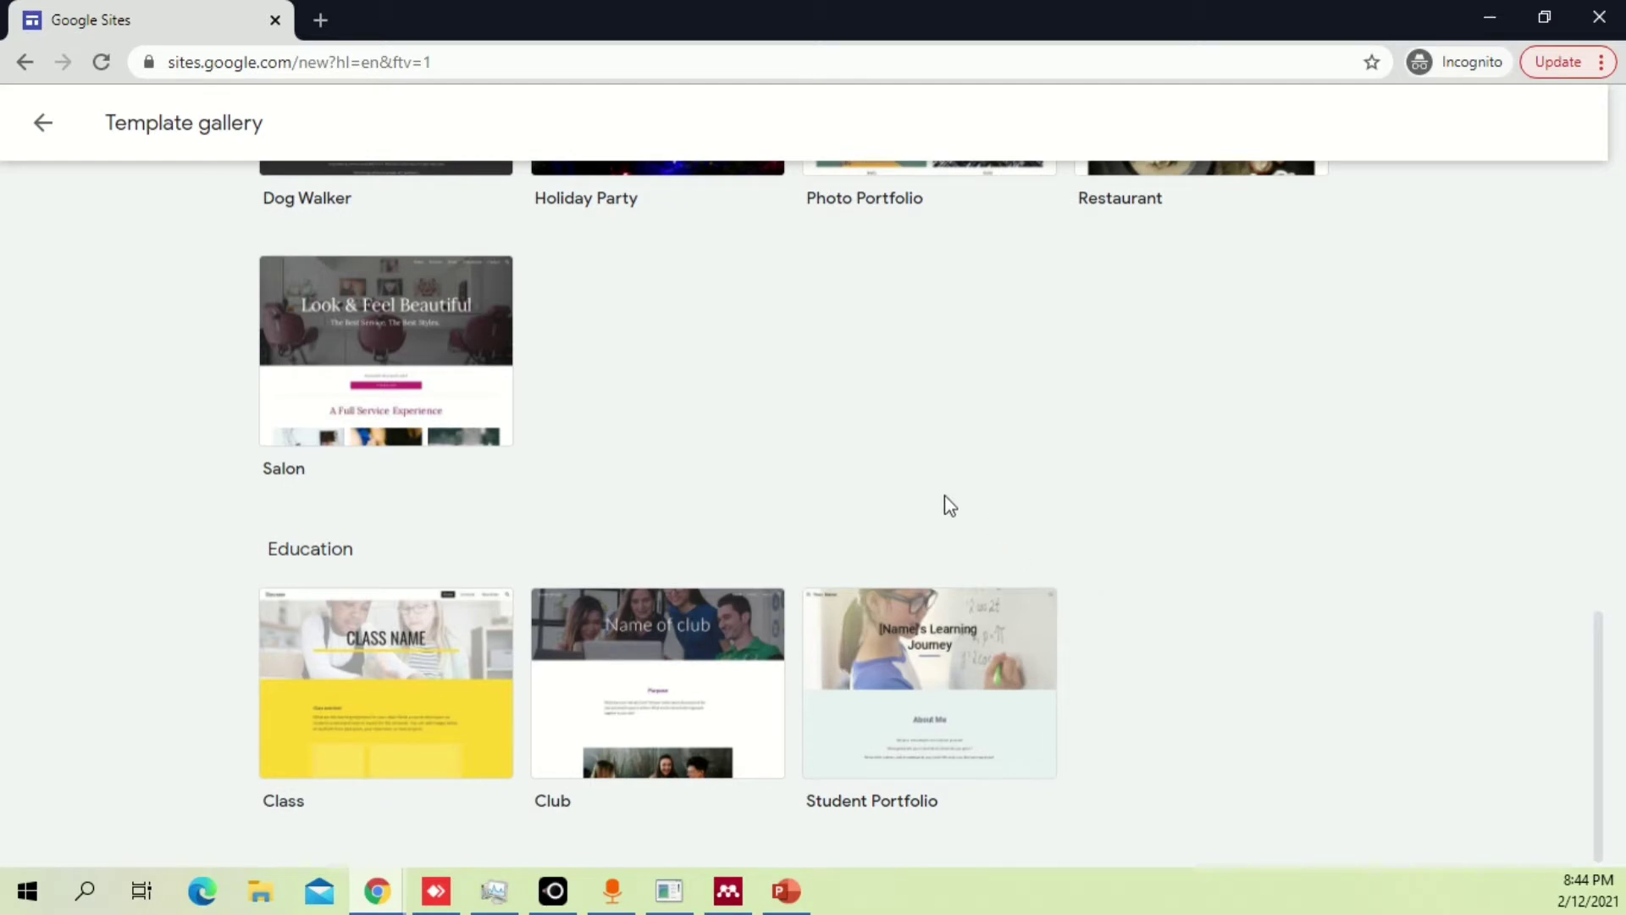
pyautogui.scroll(3, 881, 476)
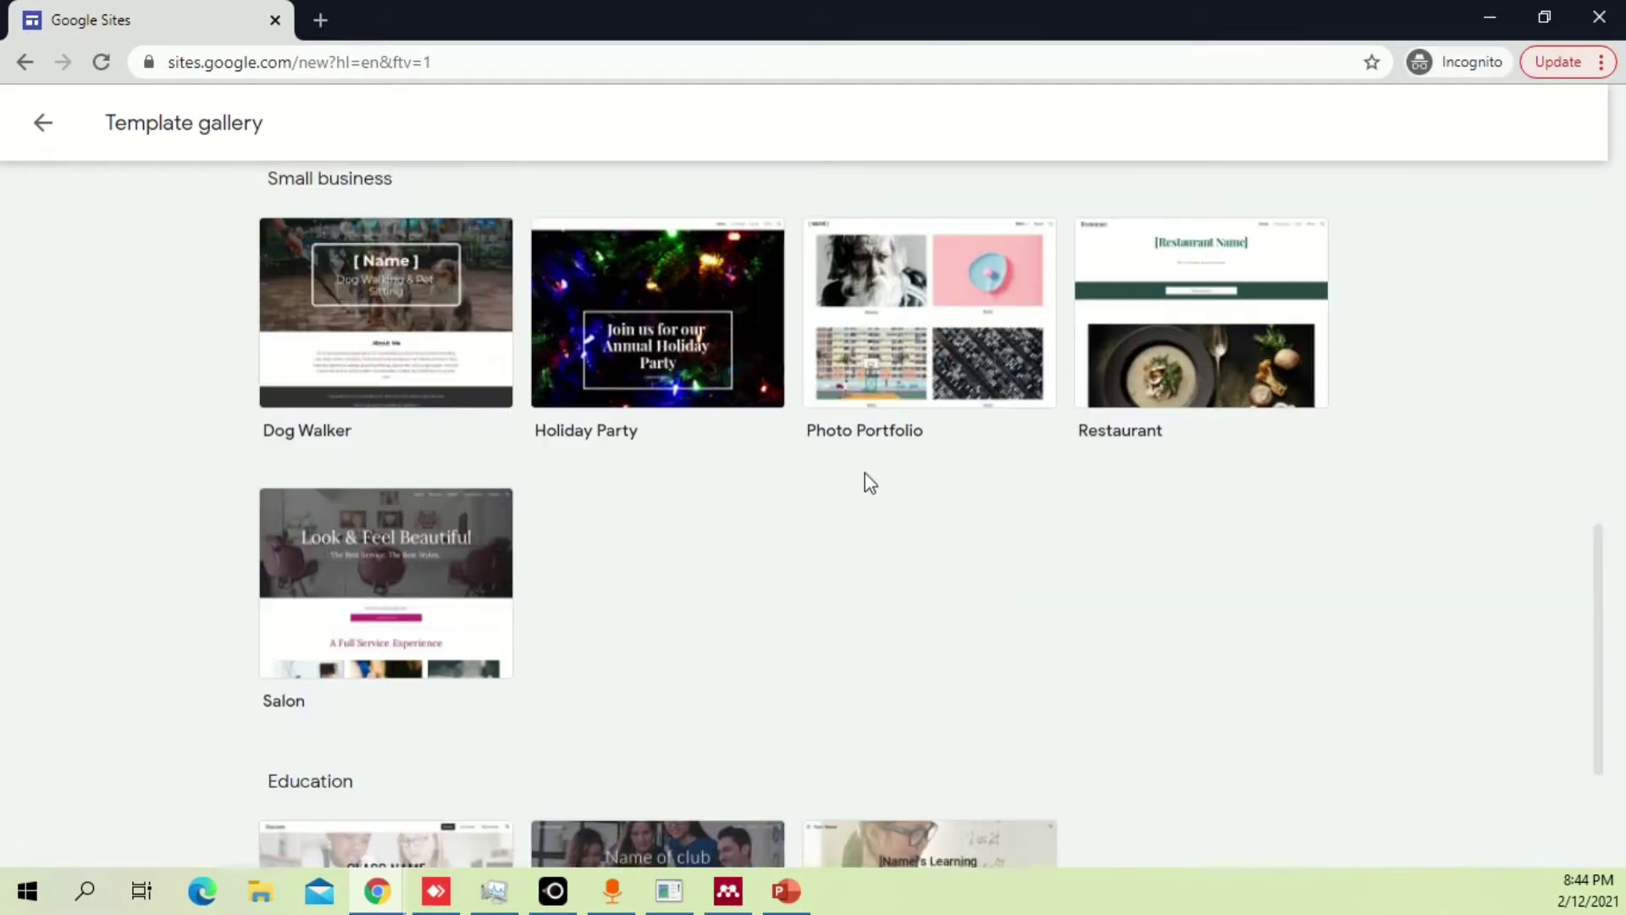
pyautogui.scroll(5, 848, 507)
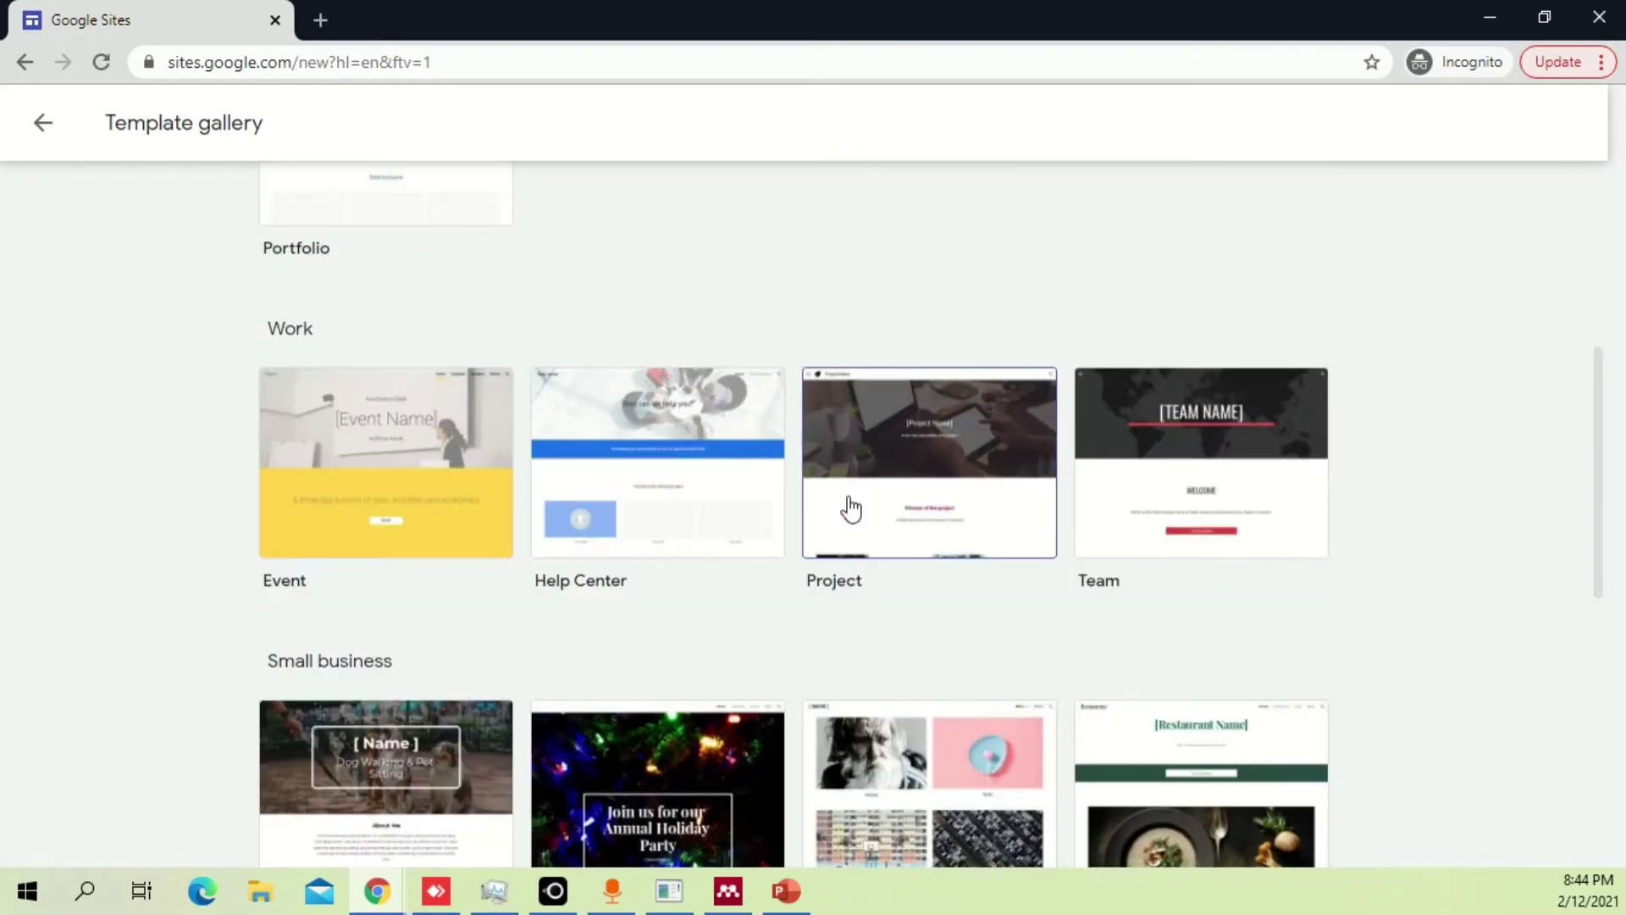
pyautogui.scroll(4, 937, 327)
pyautogui.scroll(-4, 958, 353)
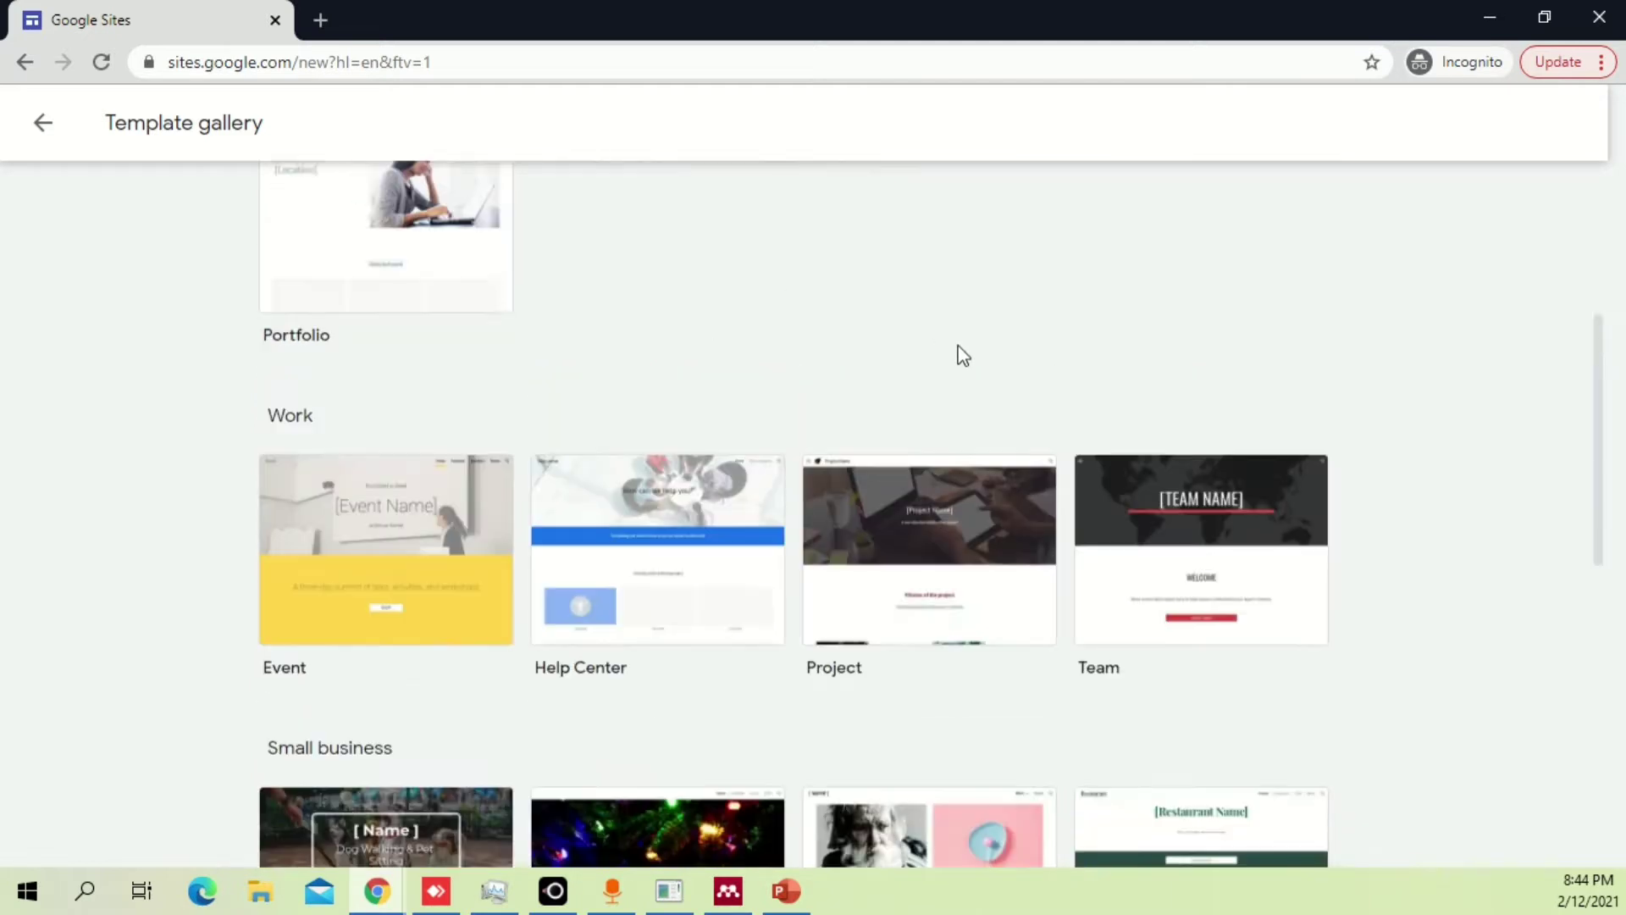
pyautogui.scroll(-4, 1123, 360)
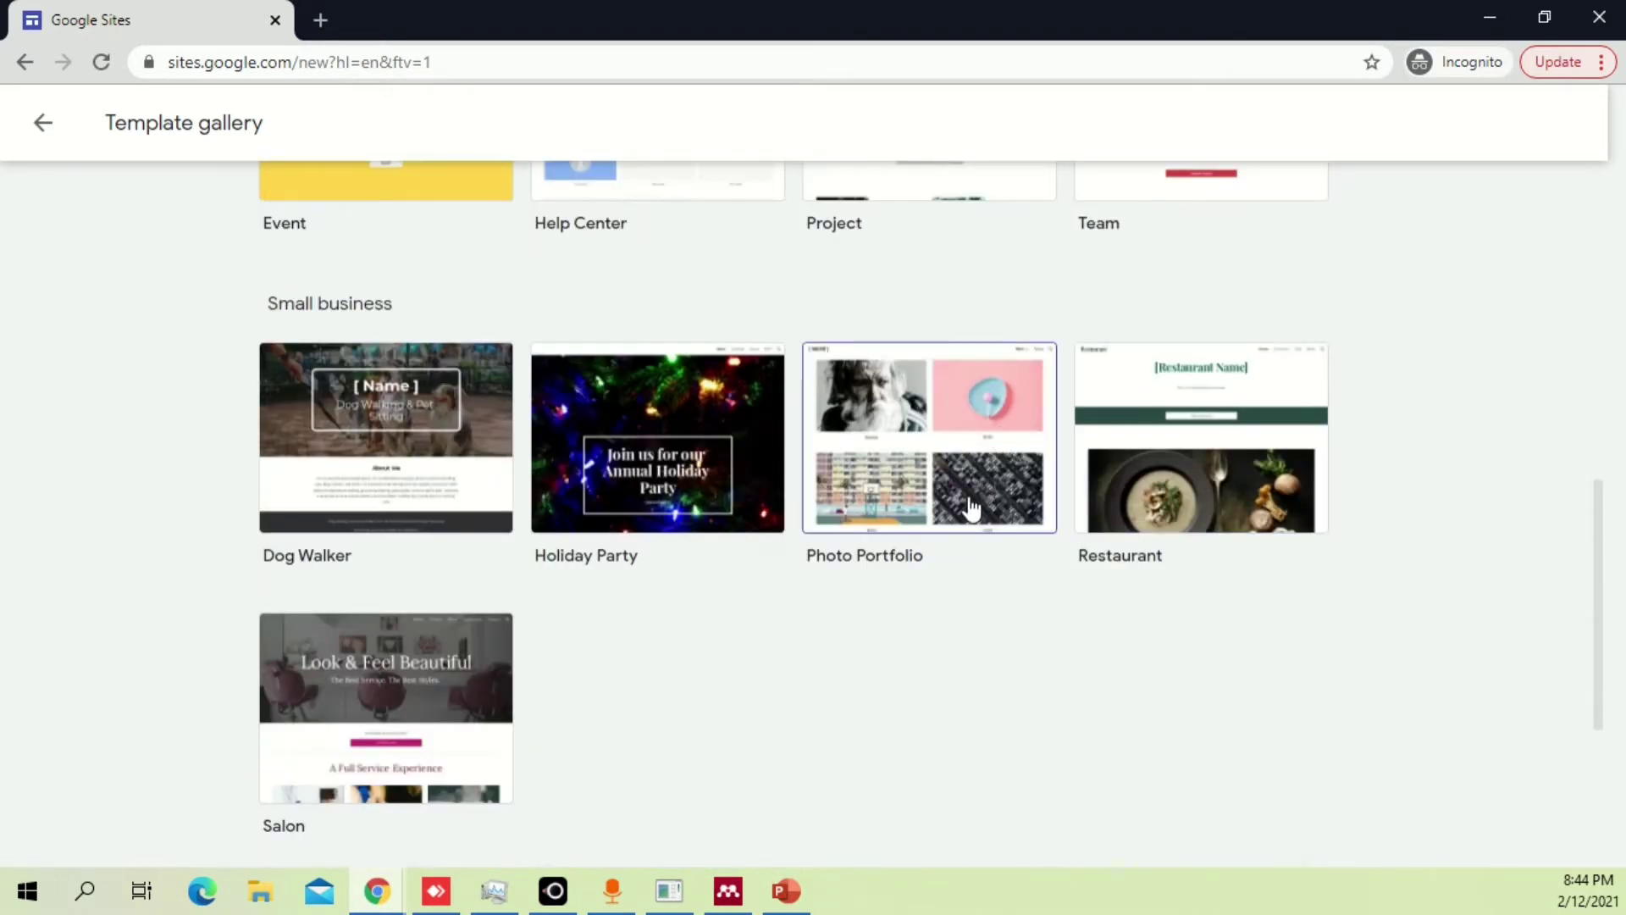
pyautogui.scroll(3, 1101, 678)
pyautogui.scroll(7, 1146, 656)
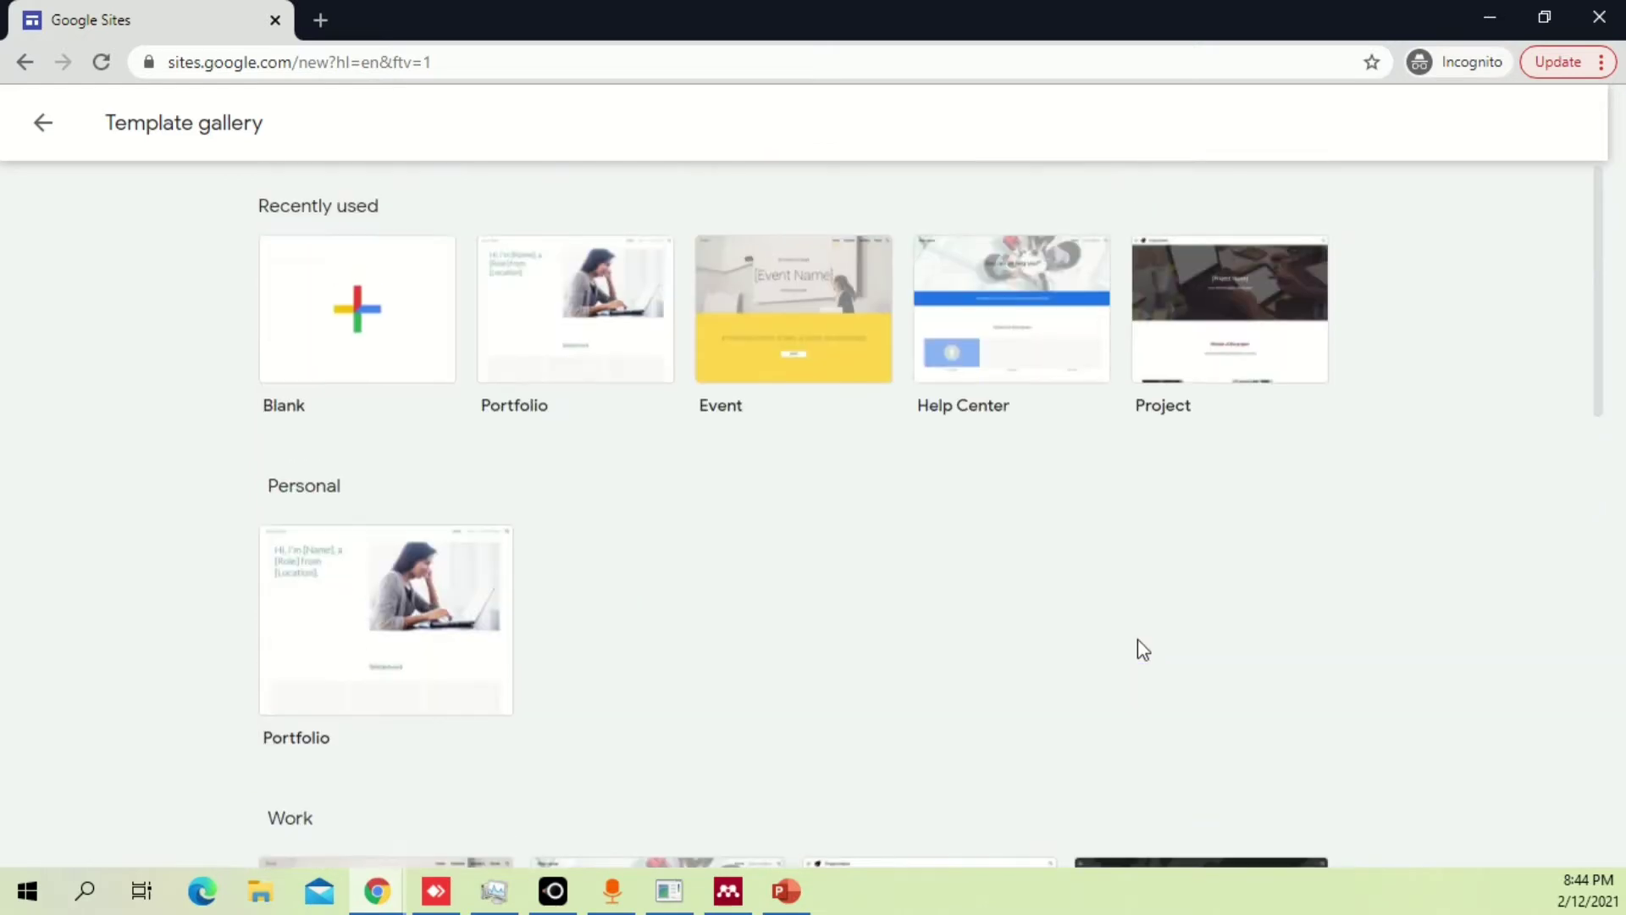
pyautogui.scroll(-5, 1133, 631)
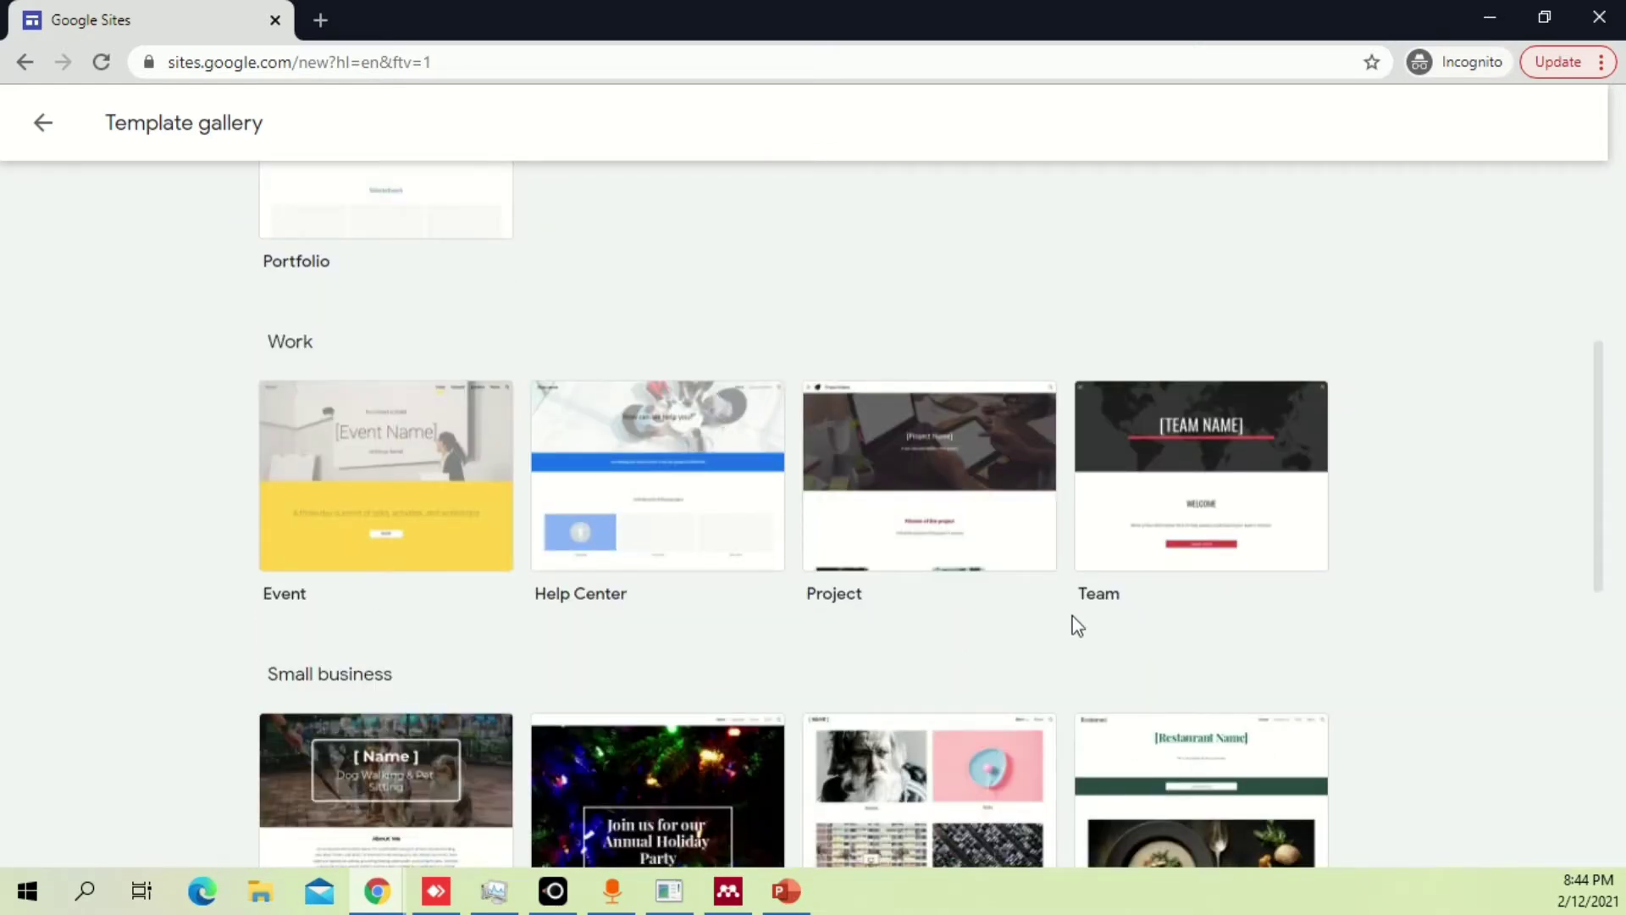
pyautogui.scroll(-4, 1203, 634)
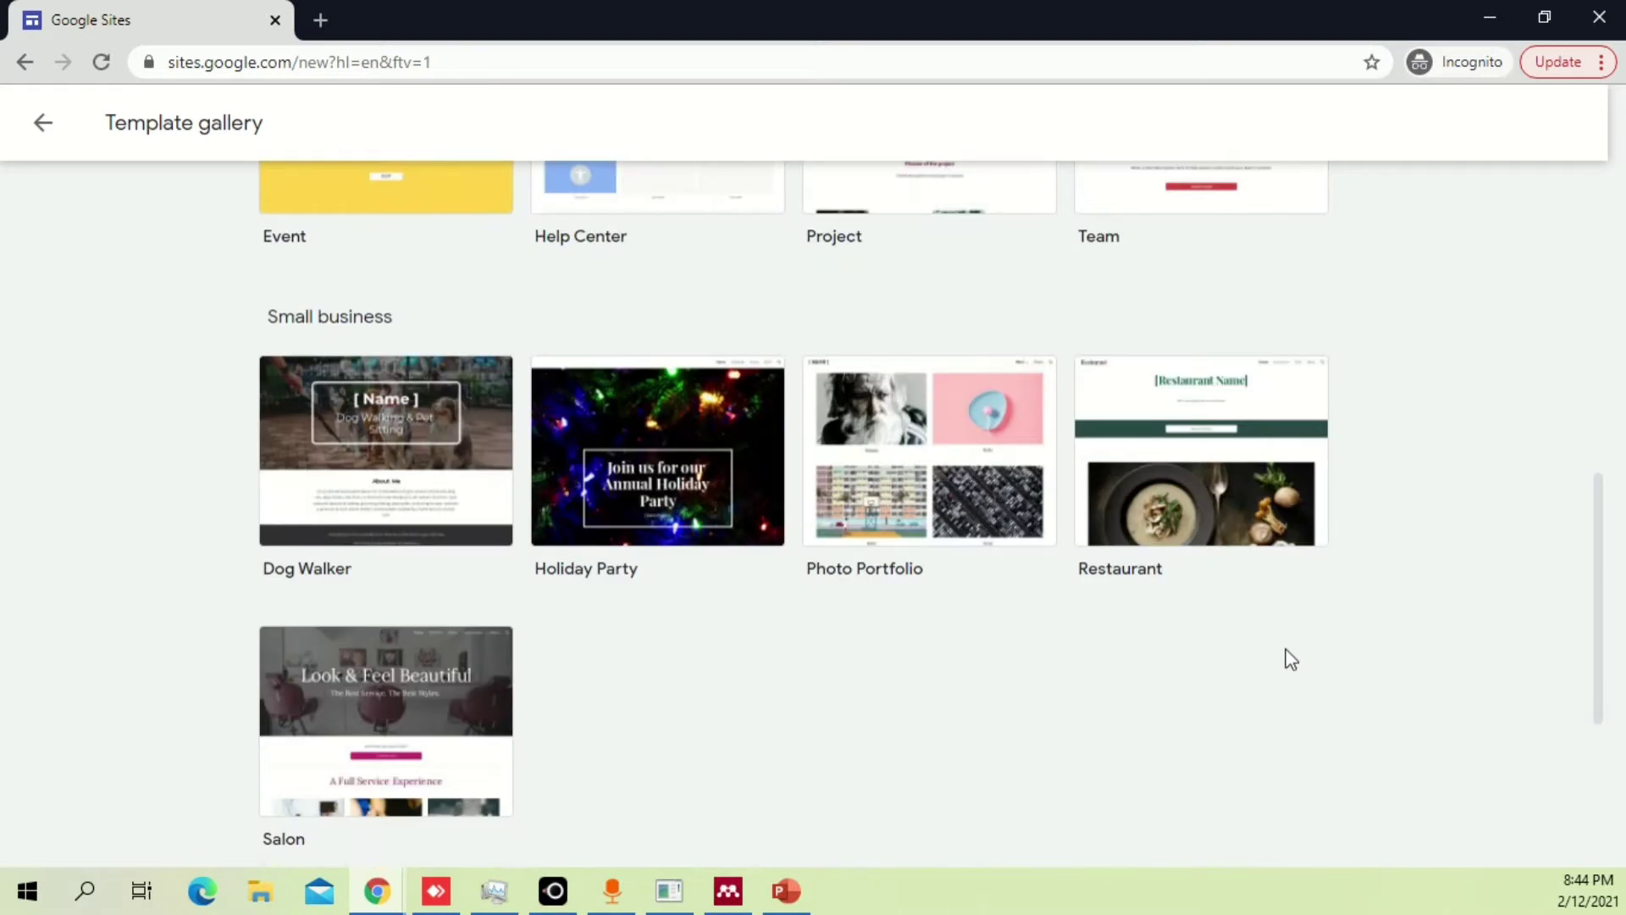
pyautogui.scroll(-4, 1290, 659)
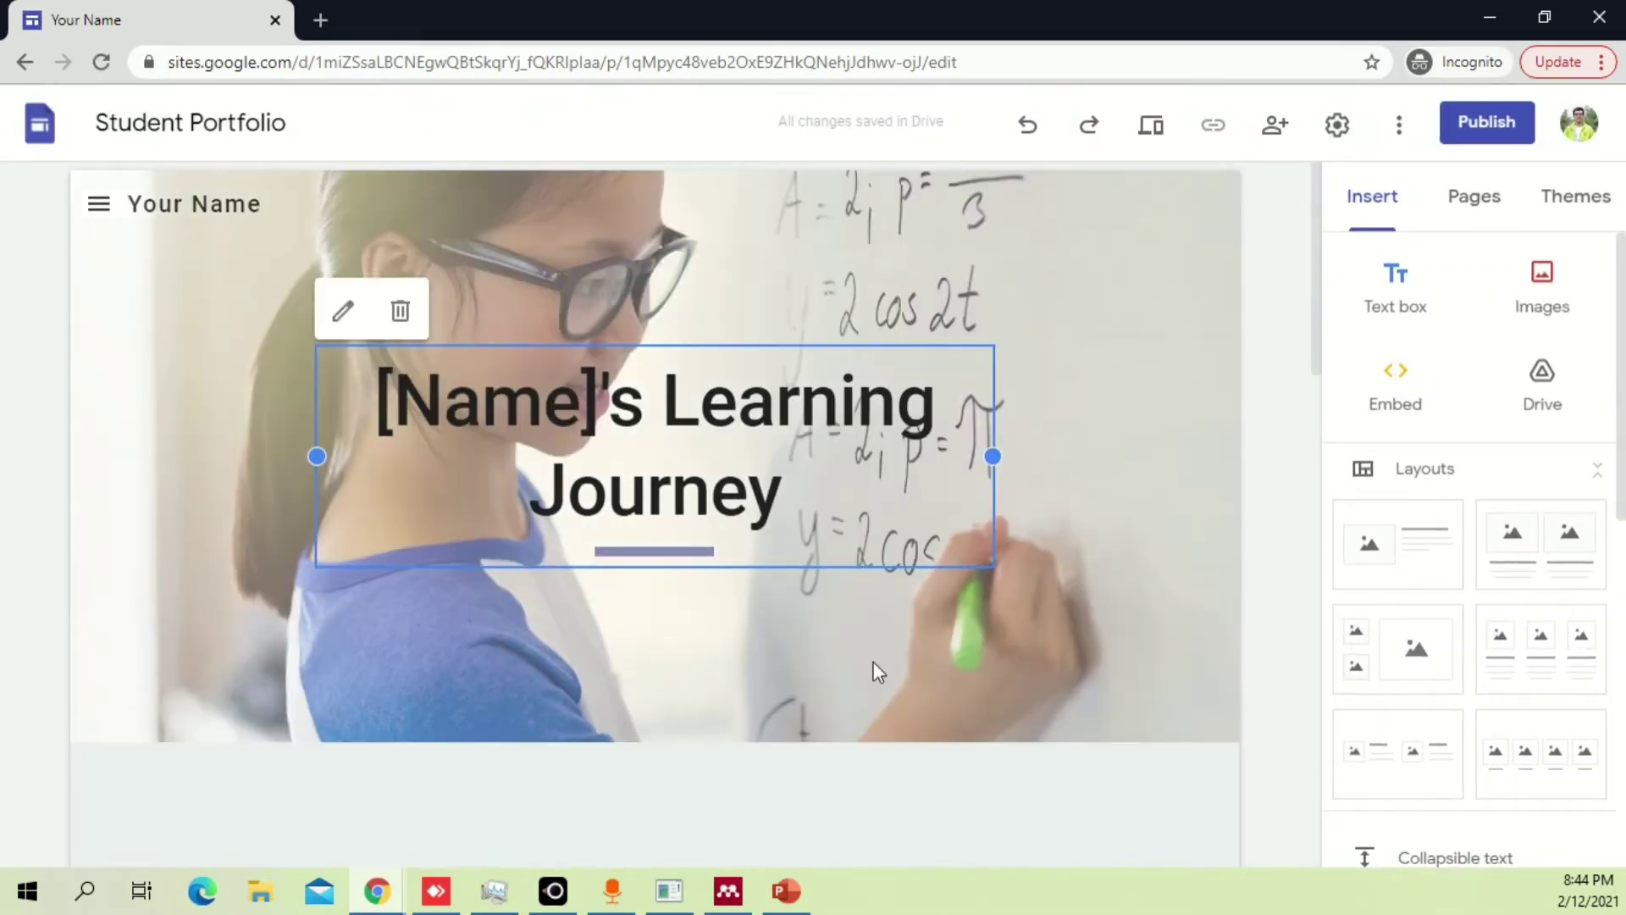
# Replace the banner title placeholder with the student's full name, removing the degree suffix and comma.
pyautogui.click(685, 398)
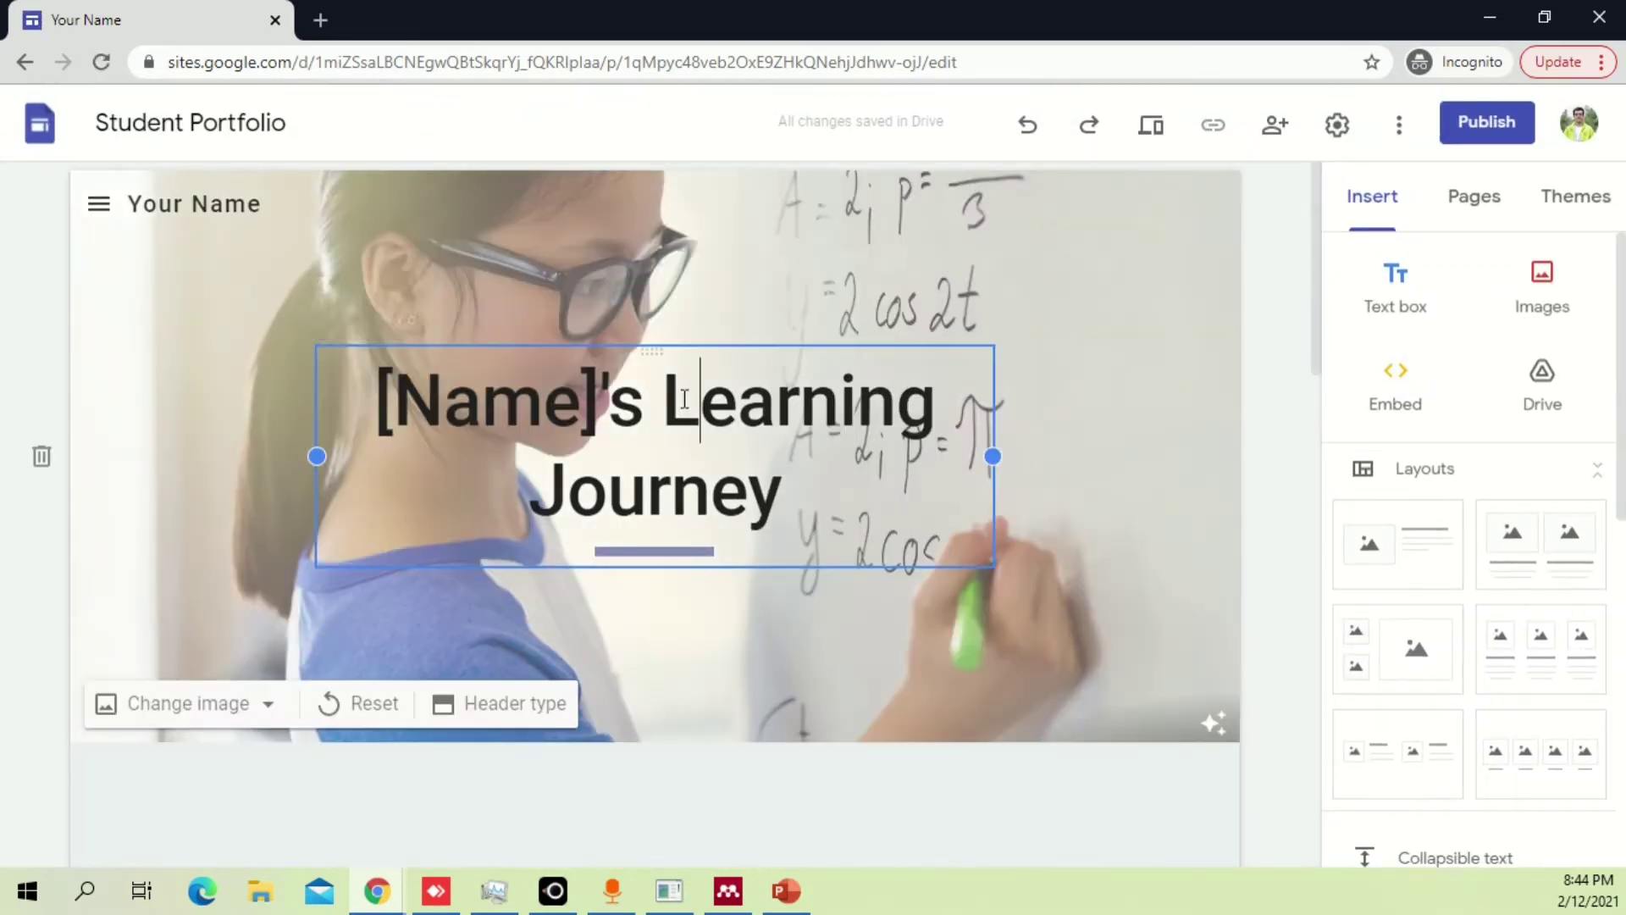
pyautogui.tripleClick(684, 403)
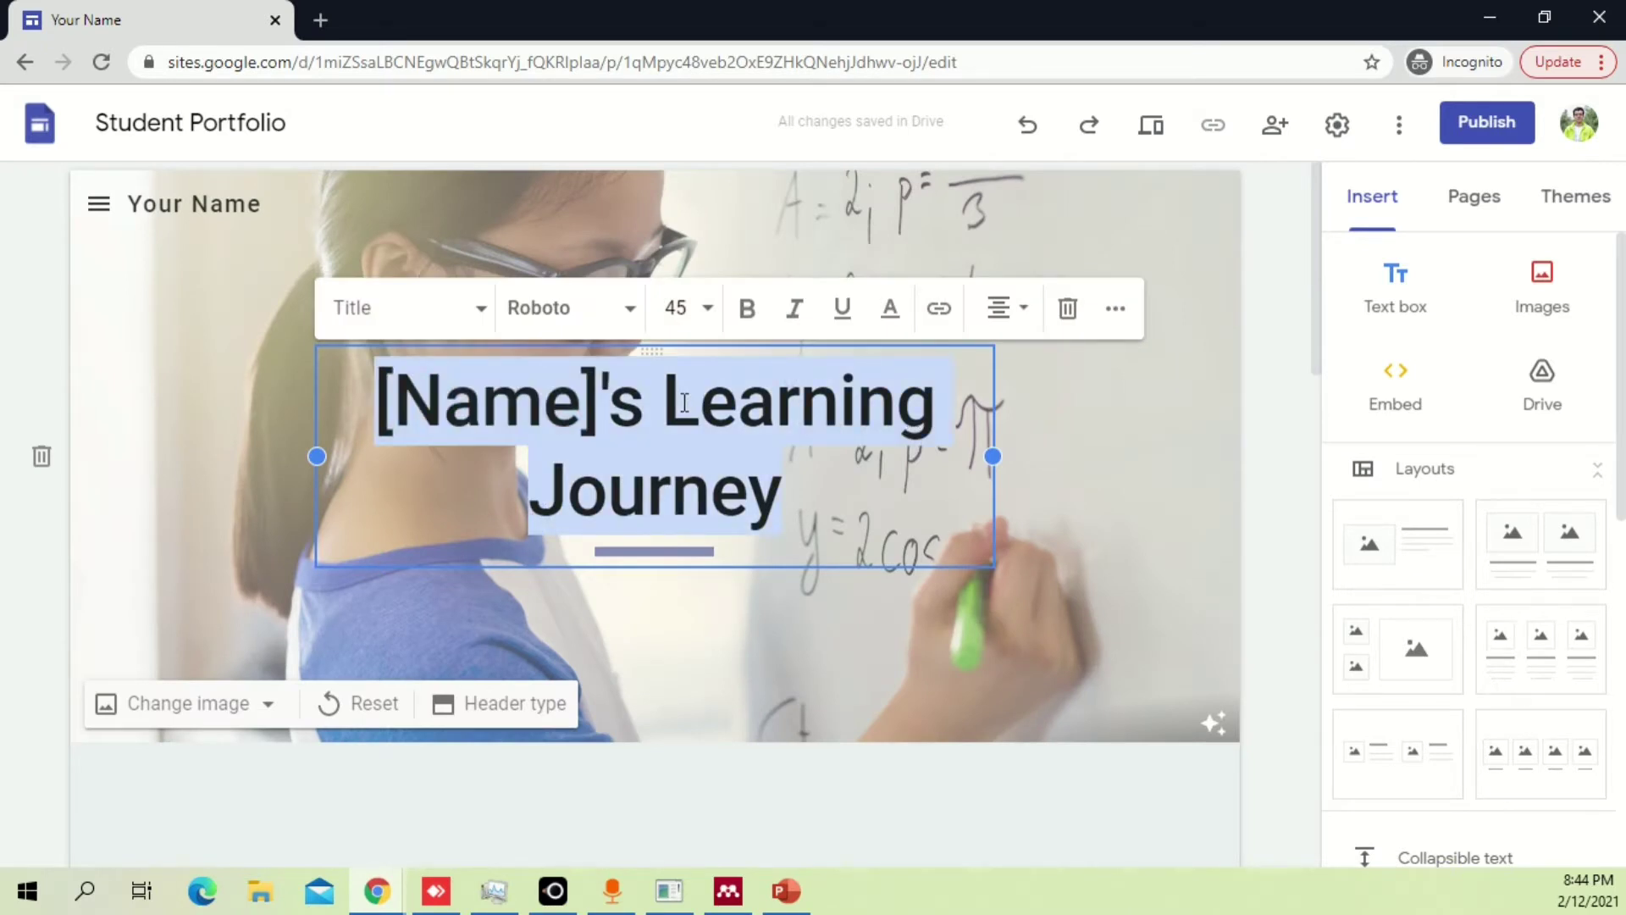
pyautogui.write('ahider')
pyautogui.doubleClick(685, 402)
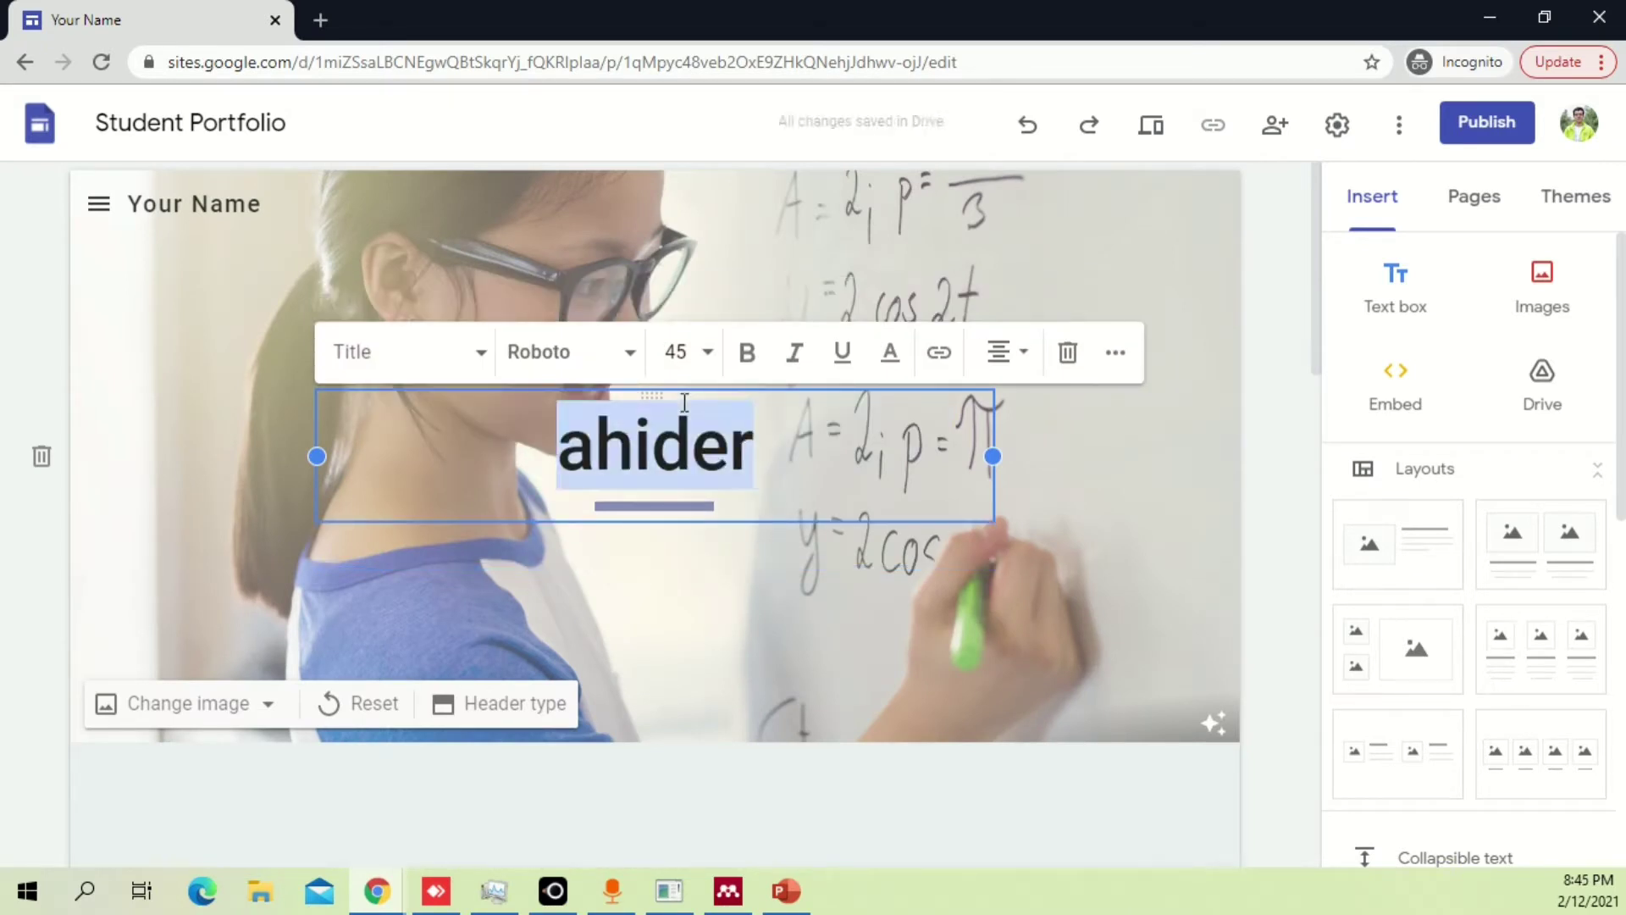
pyautogui.write('Haider N')
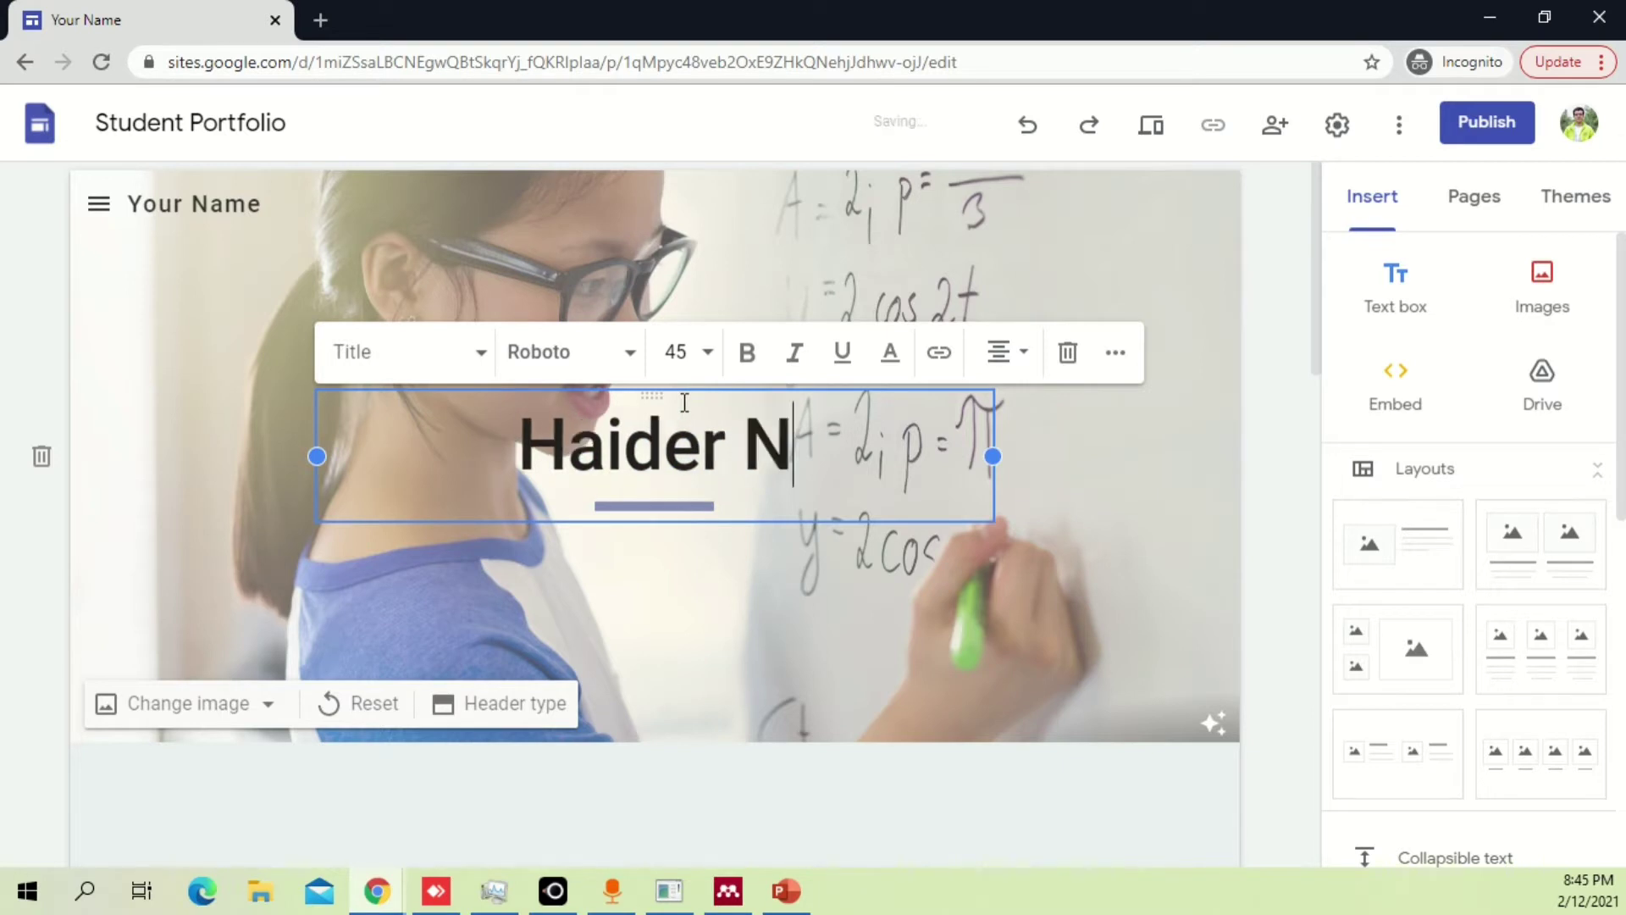
pyautogui.write('iaz,')
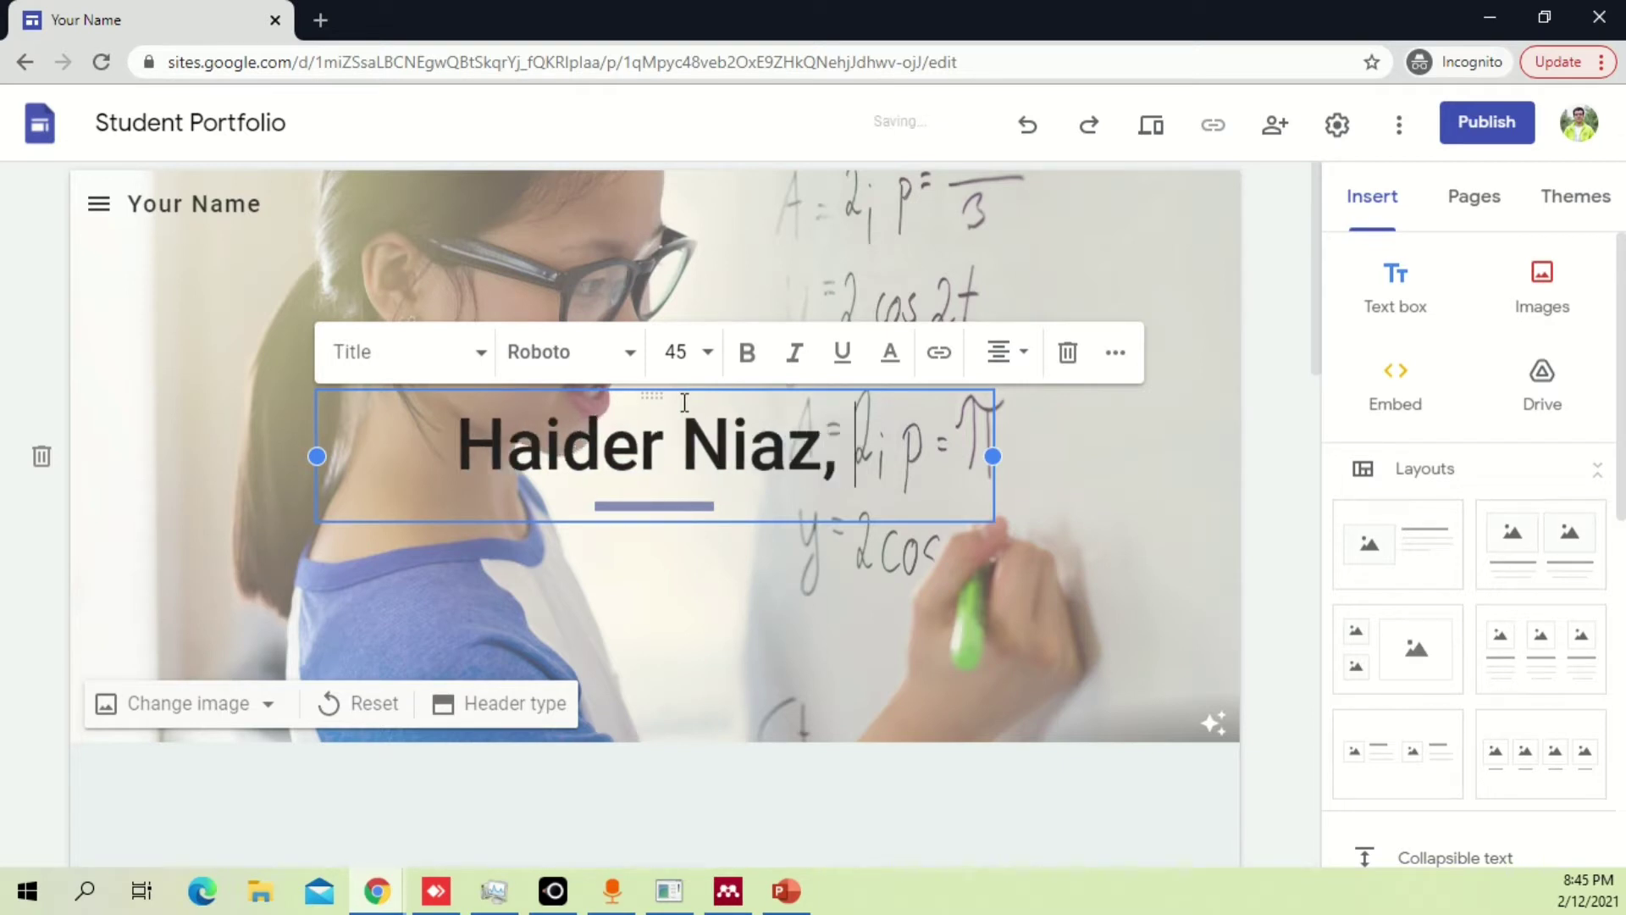
pyautogui.write(' MS')
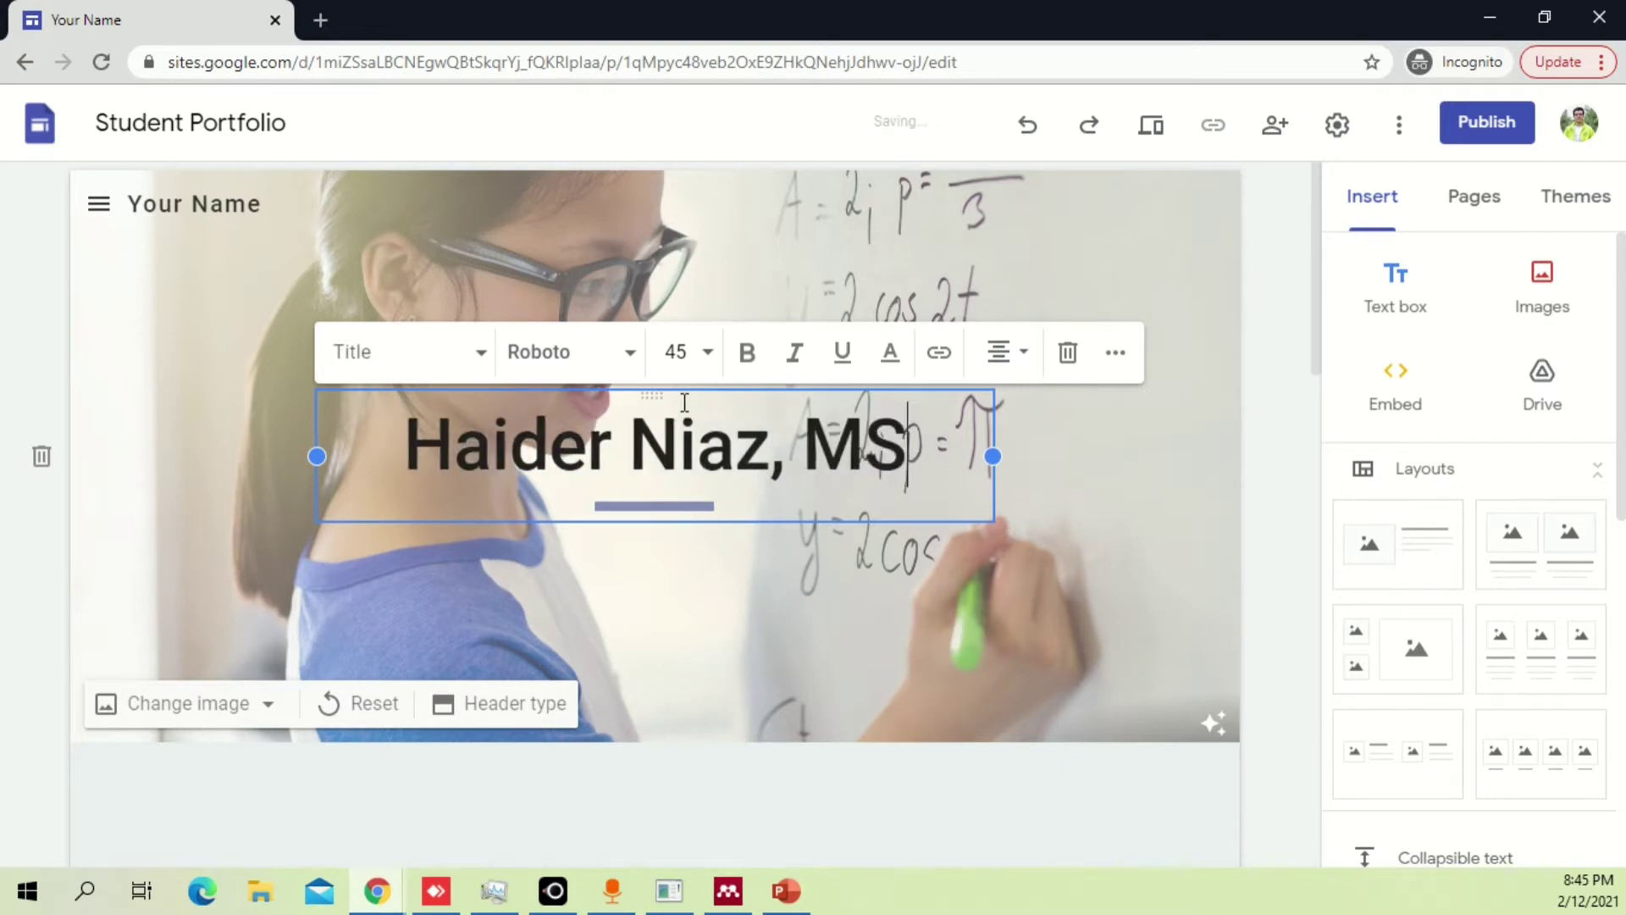
pyautogui.press('BackSpace')
pyautogui.write('.Sc')
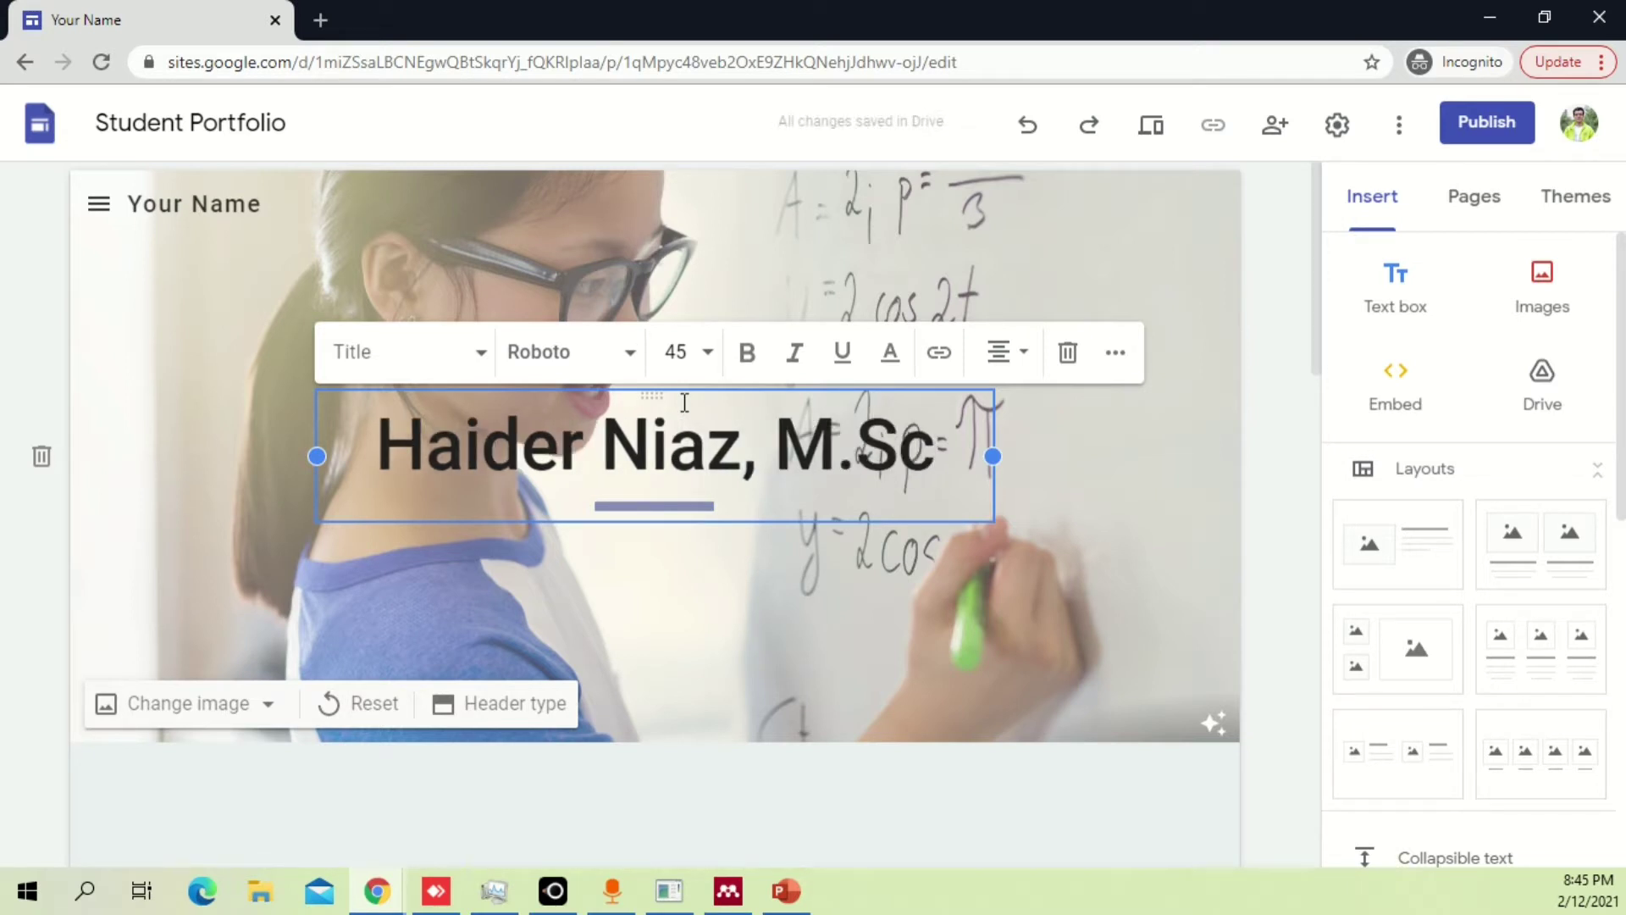
pyautogui.press('BackSpace')
pyautogui.press('BackSpace')
pyautogui.press('BackSpace')
pyautogui.press('BackSpace')
pyautogui.press('BackSpace')
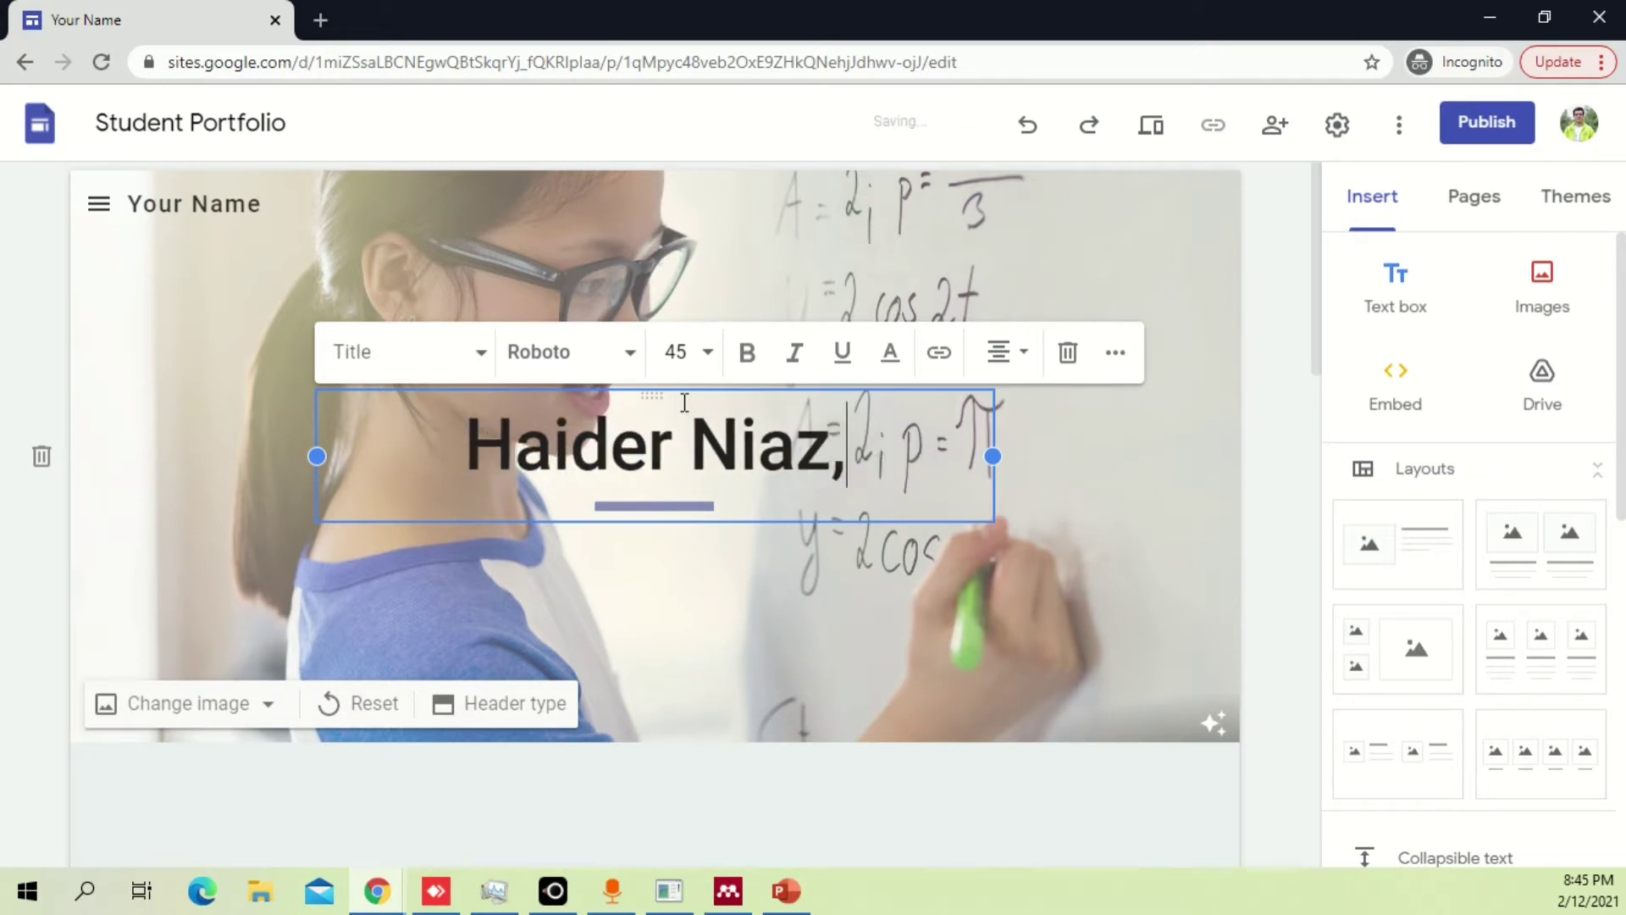
pyautogui.press('BackSpace')
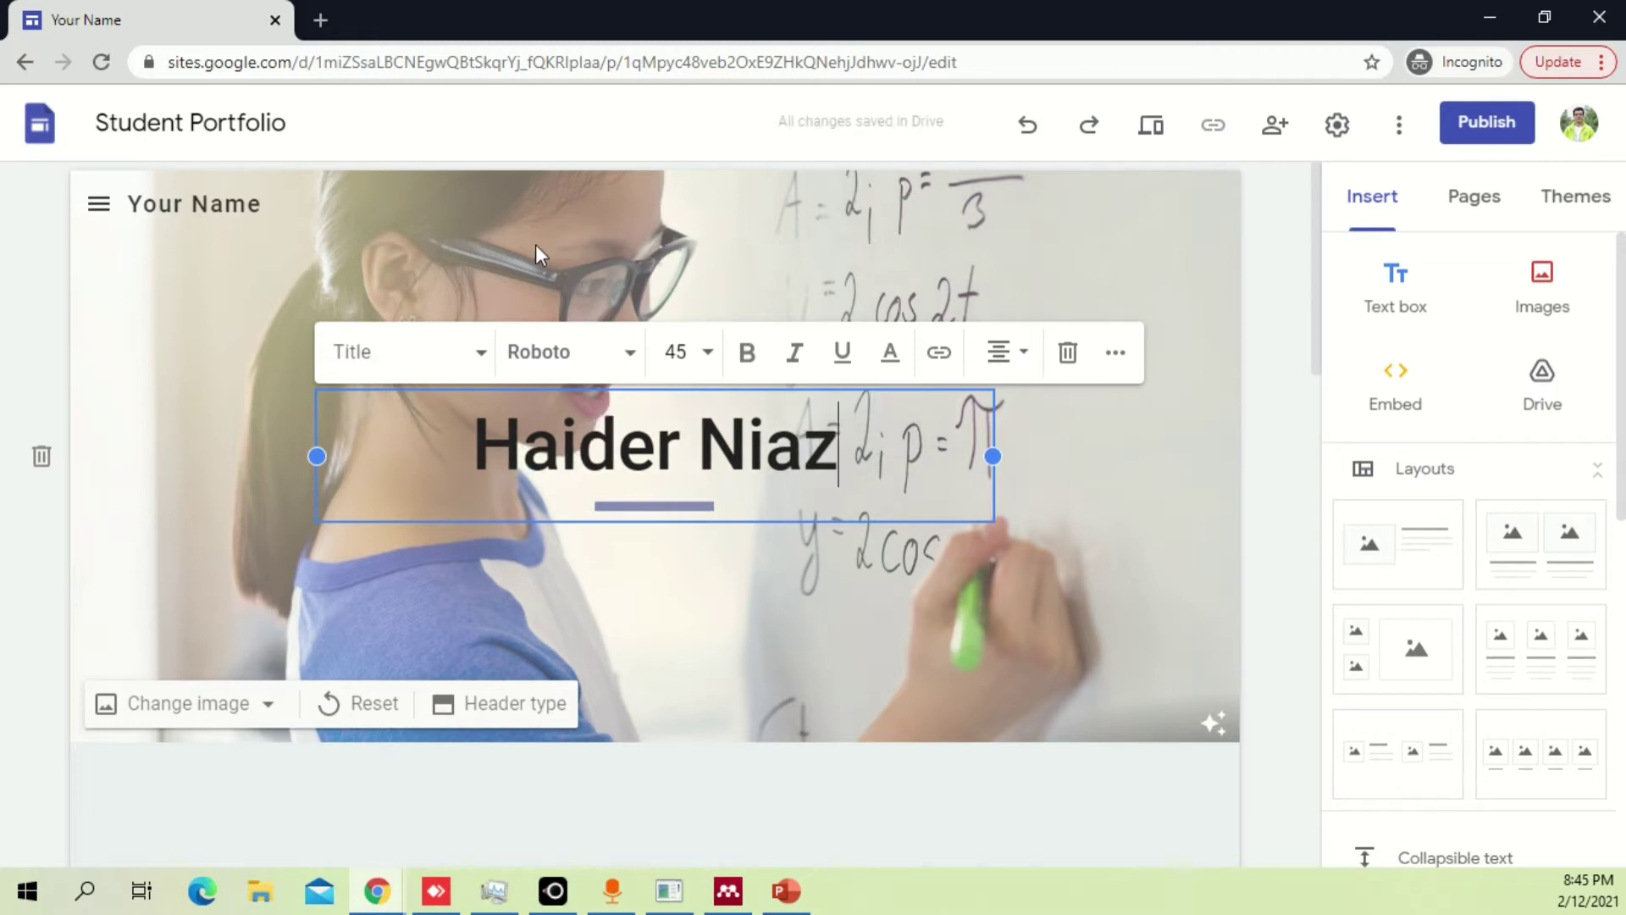
pyautogui.click(537, 250)
# Select the header section and look over the Home page.
pyautogui.click(686, 396)
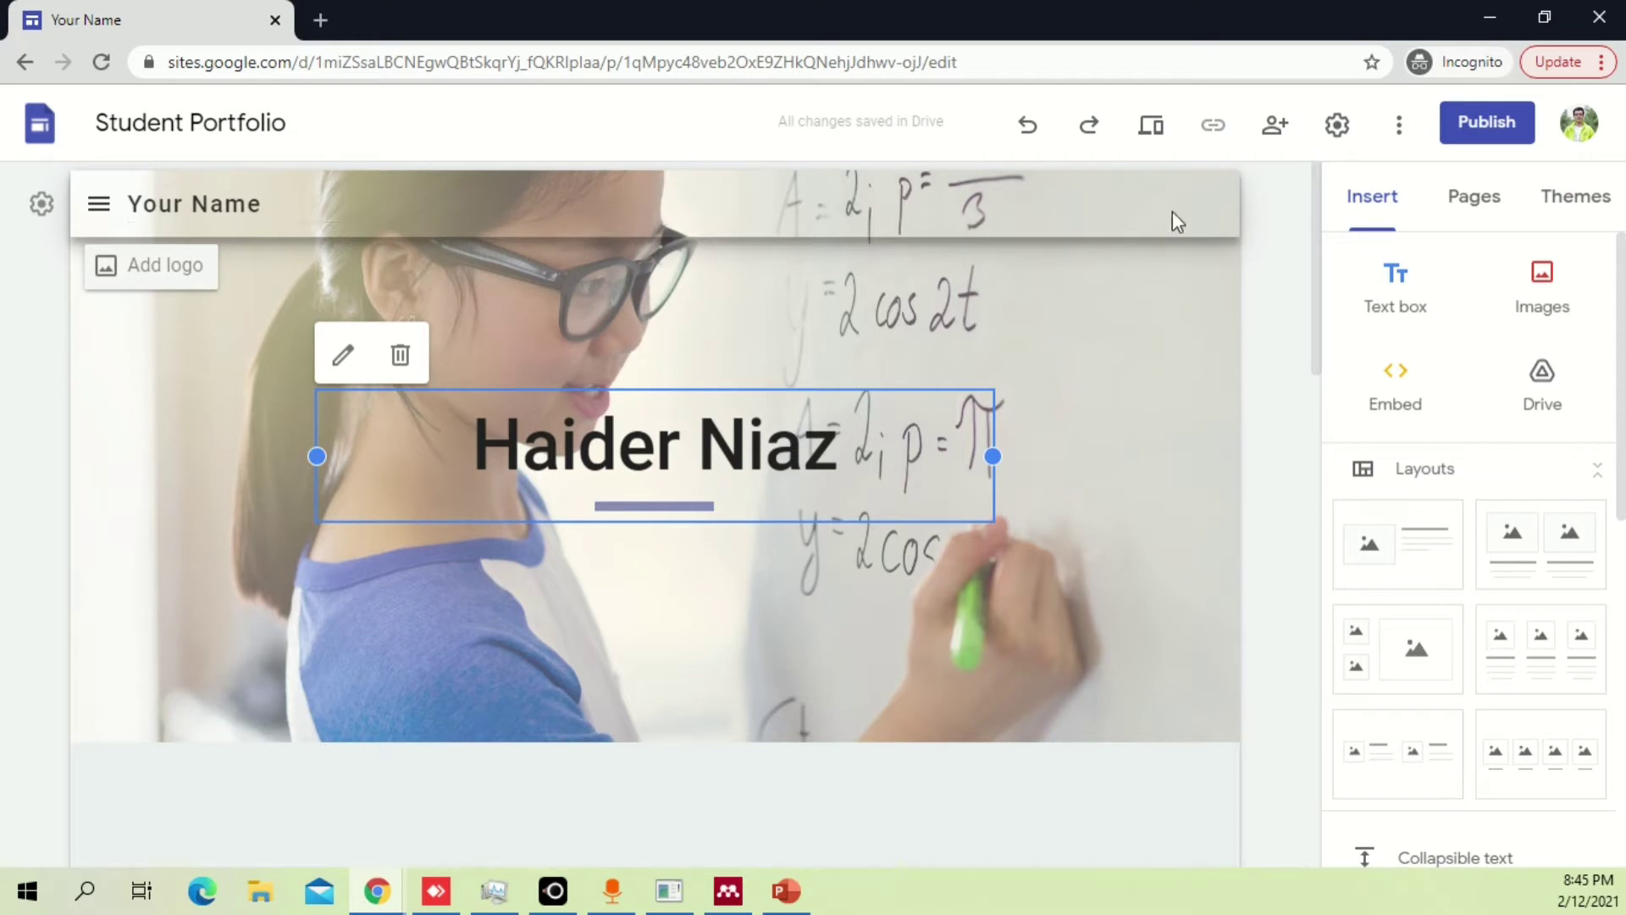
pyautogui.moveTo(895, 718)
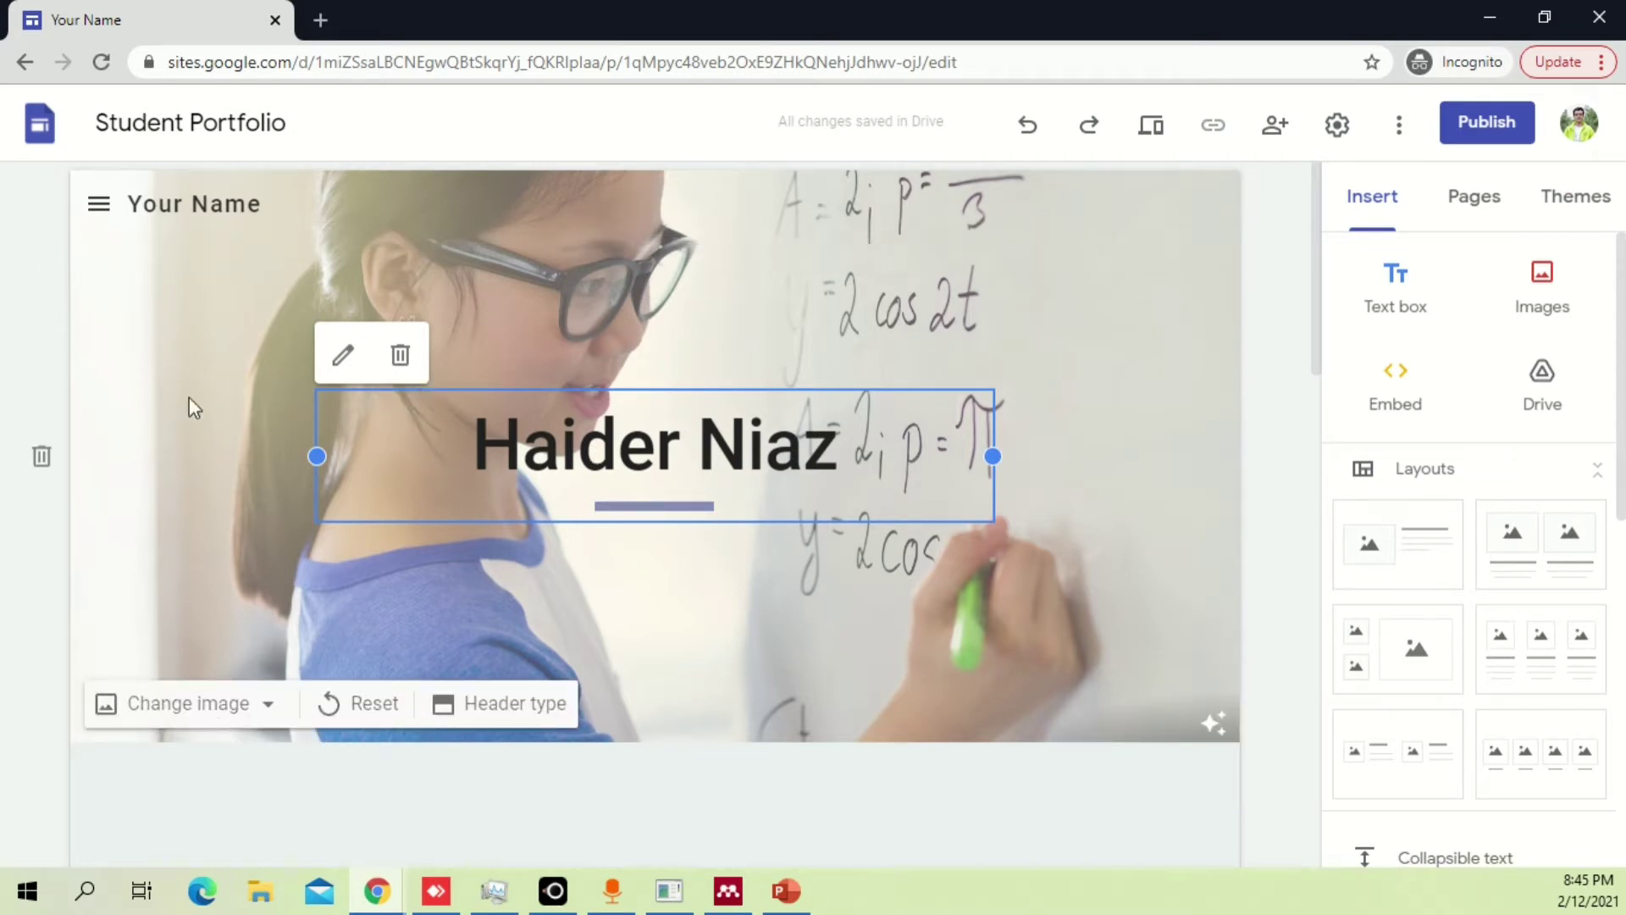
pyautogui.click(44, 265)
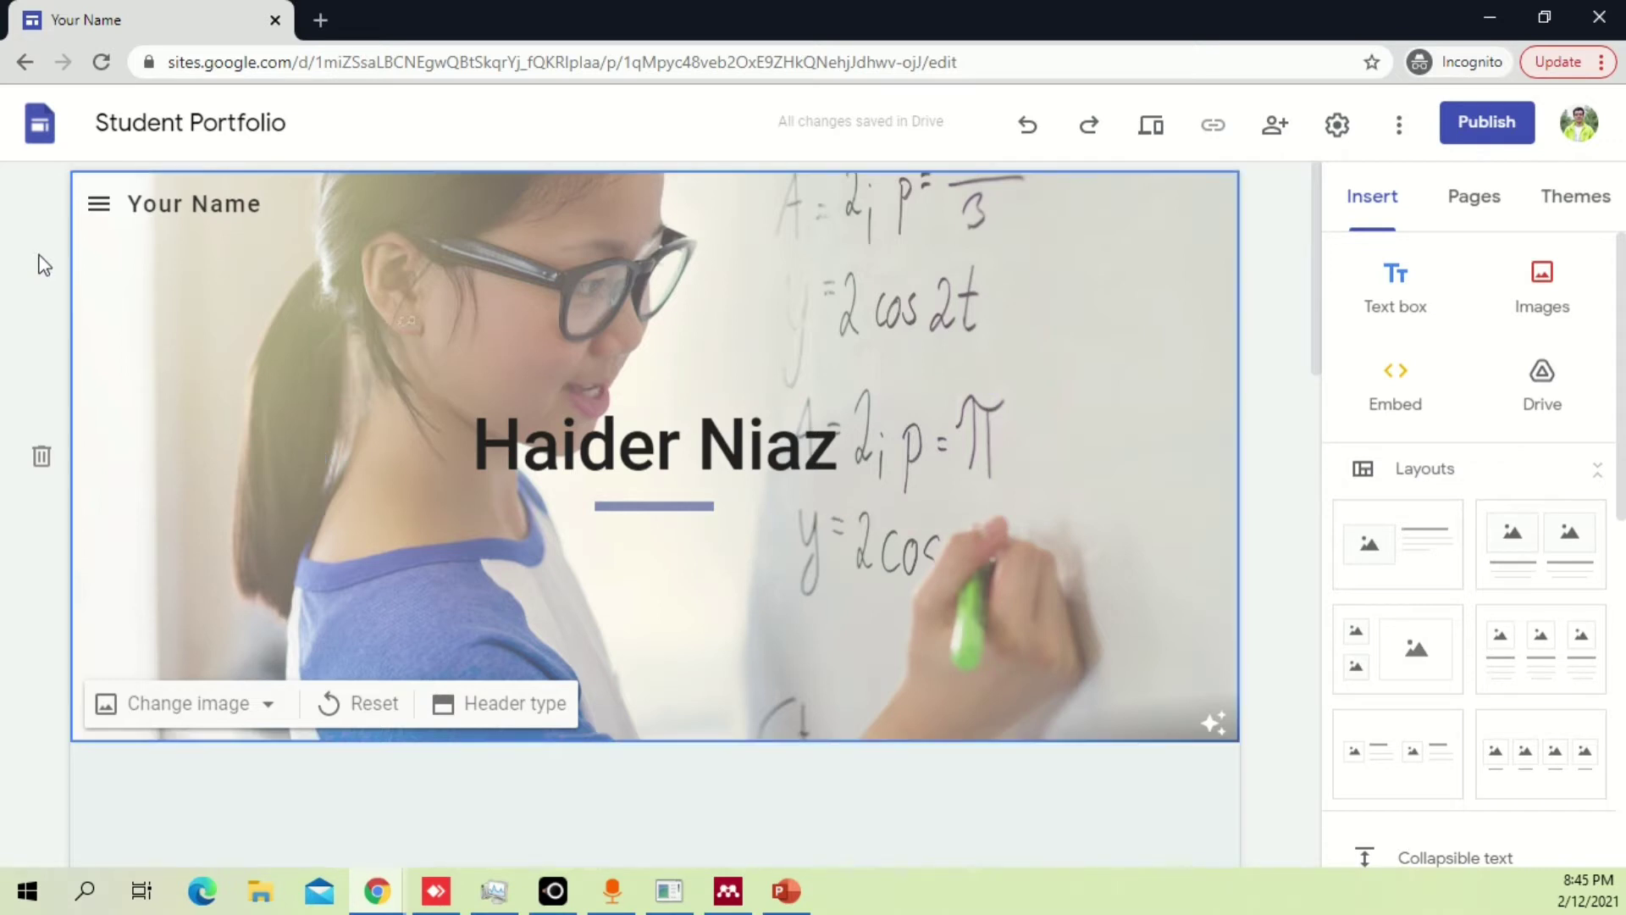
pyautogui.scroll(-5, 398, 330)
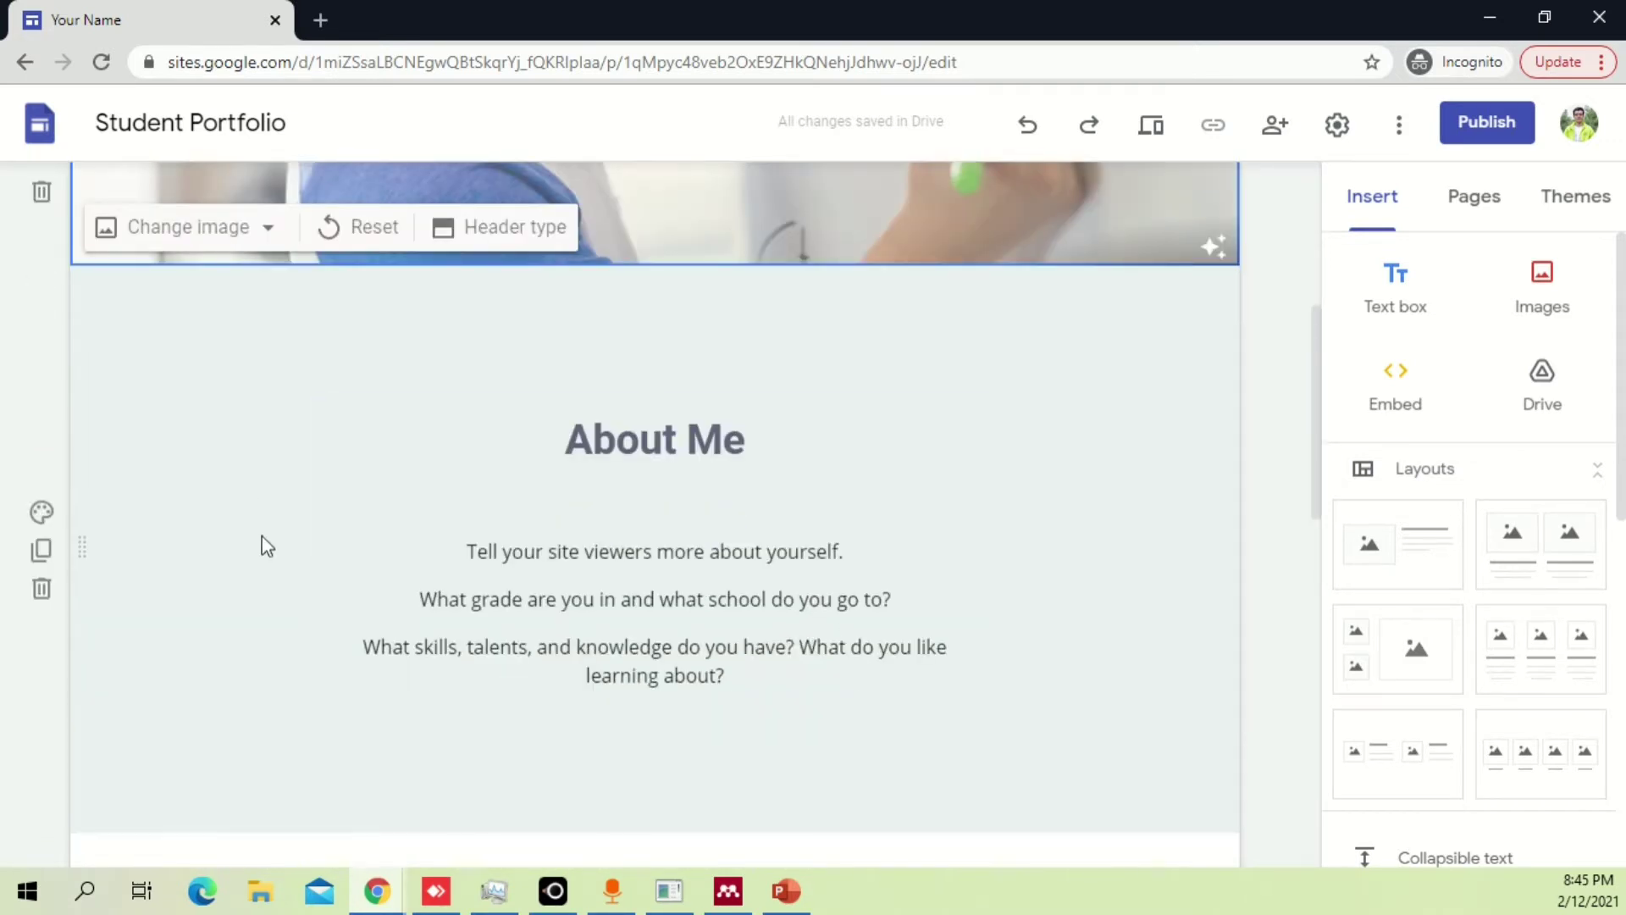
pyautogui.scroll(2, 254, 529)
pyautogui.scroll(3, 250, 515)
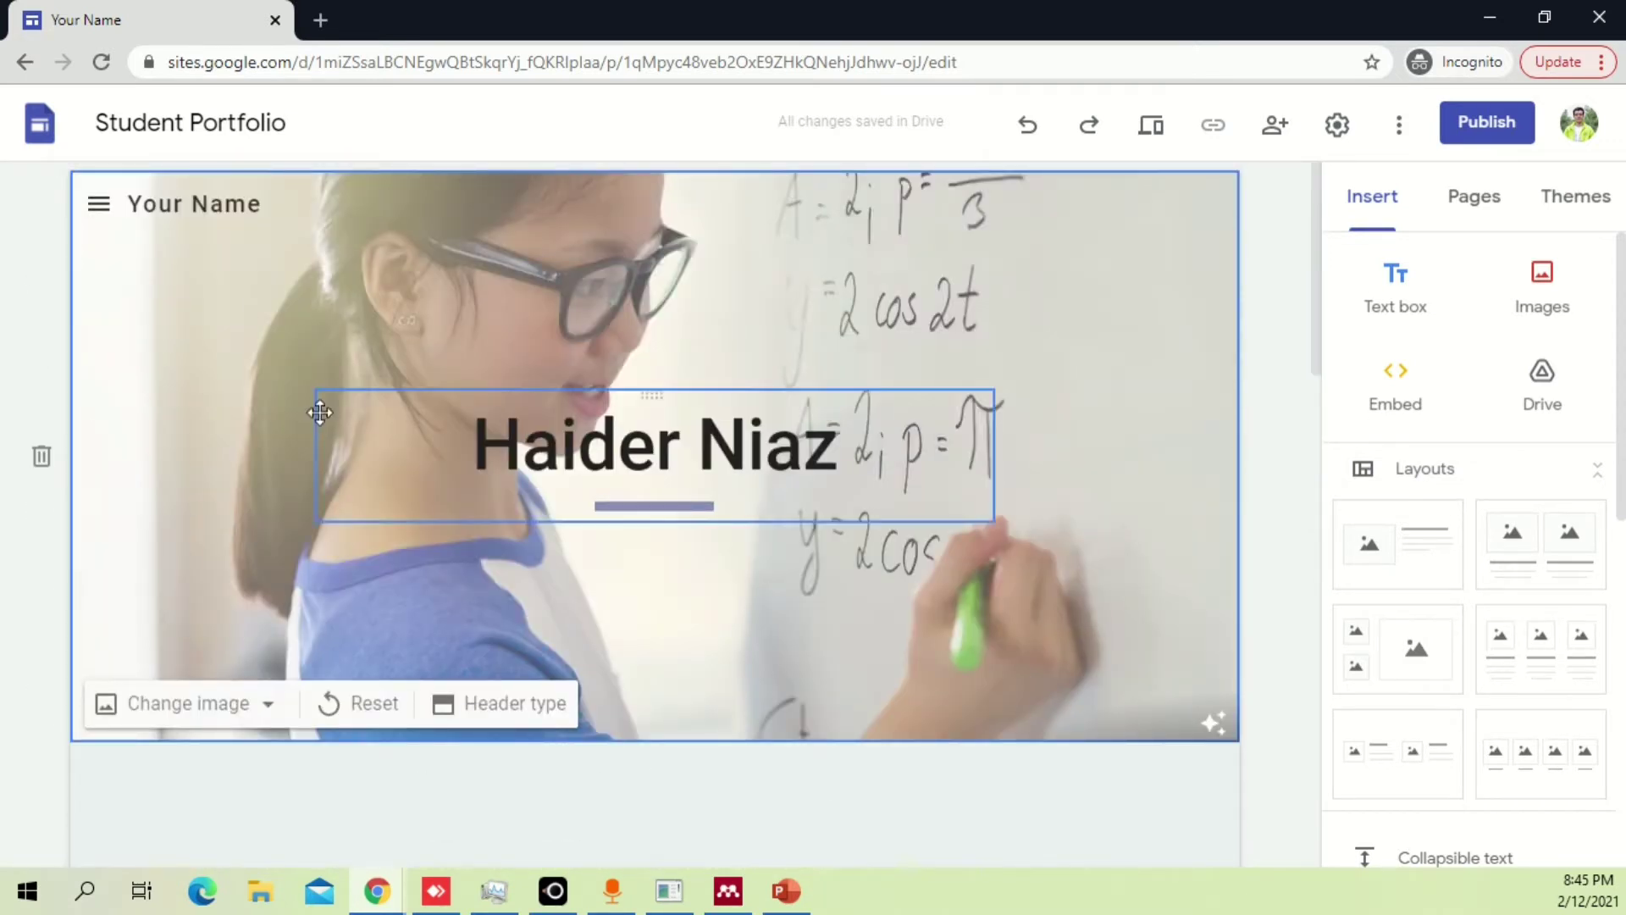
pyautogui.scroll(-3, 322, 398)
pyautogui.scroll(3, 435, 449)
pyautogui.scroll(-12, 344, 430)
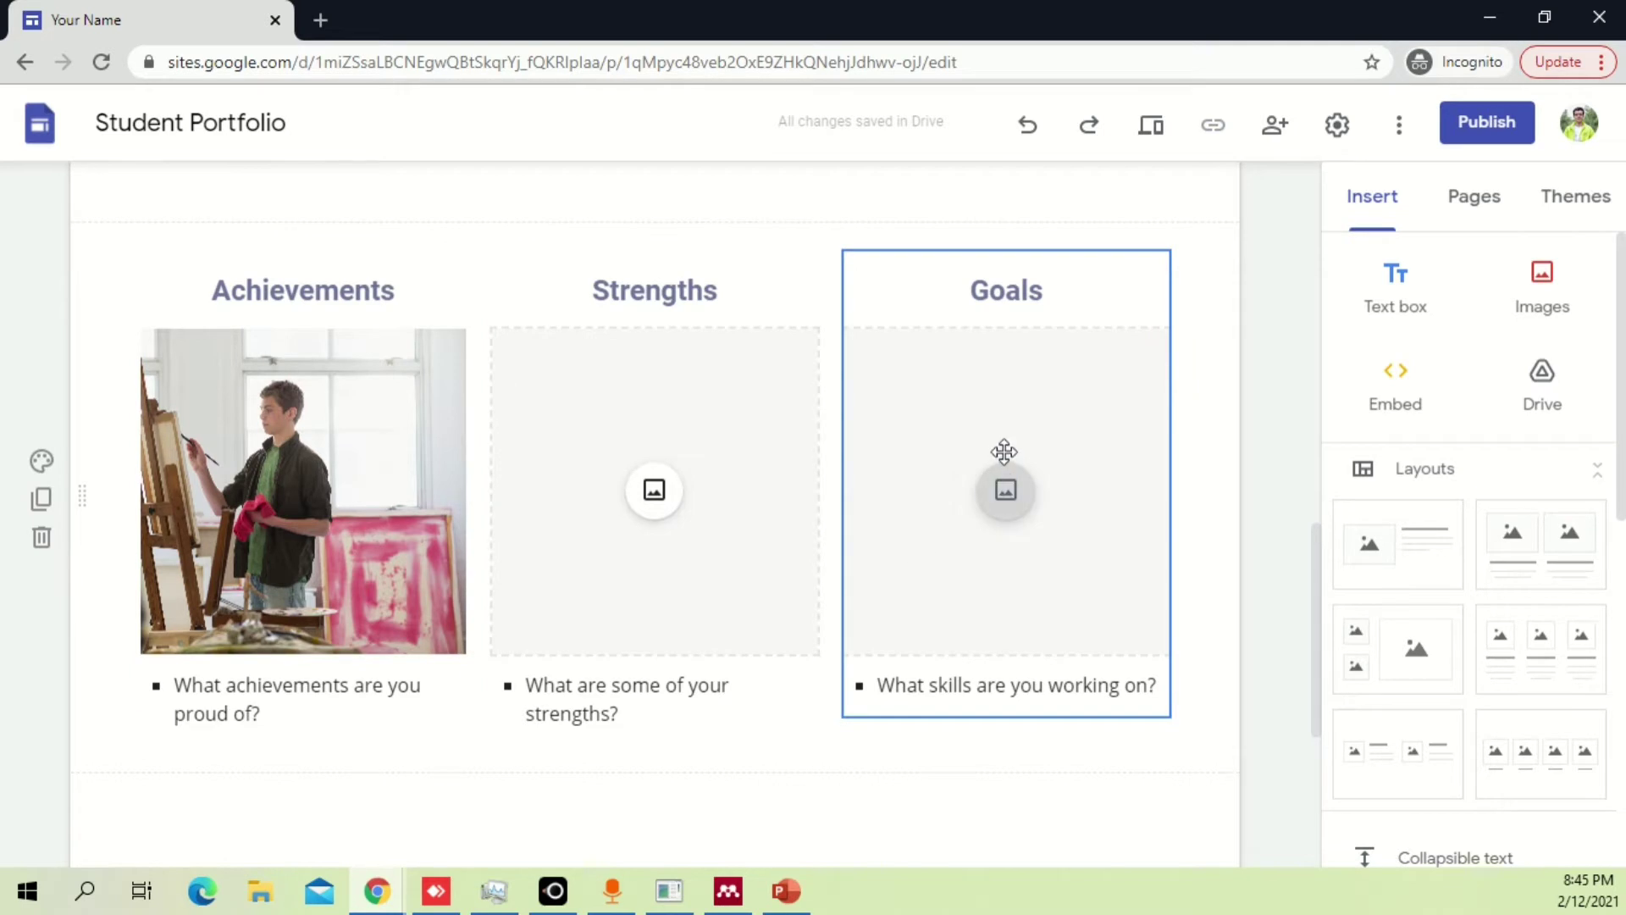
pyautogui.scroll(12, 1005, 461)
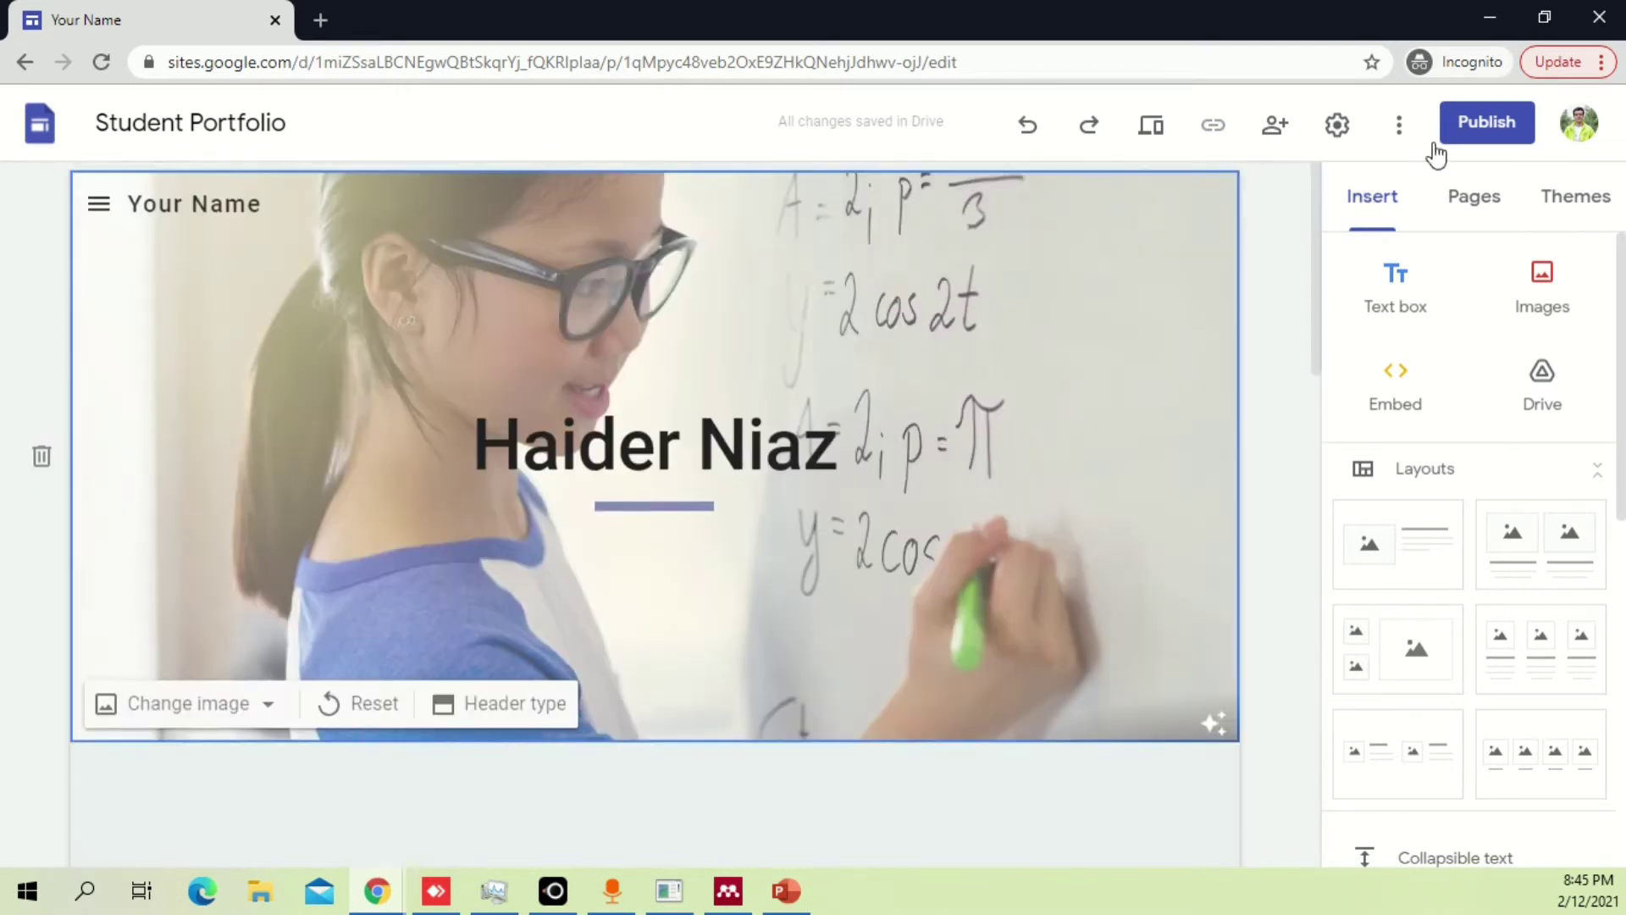
# Check the extra site options menu, then preview the site.
pyautogui.click(1402, 125)
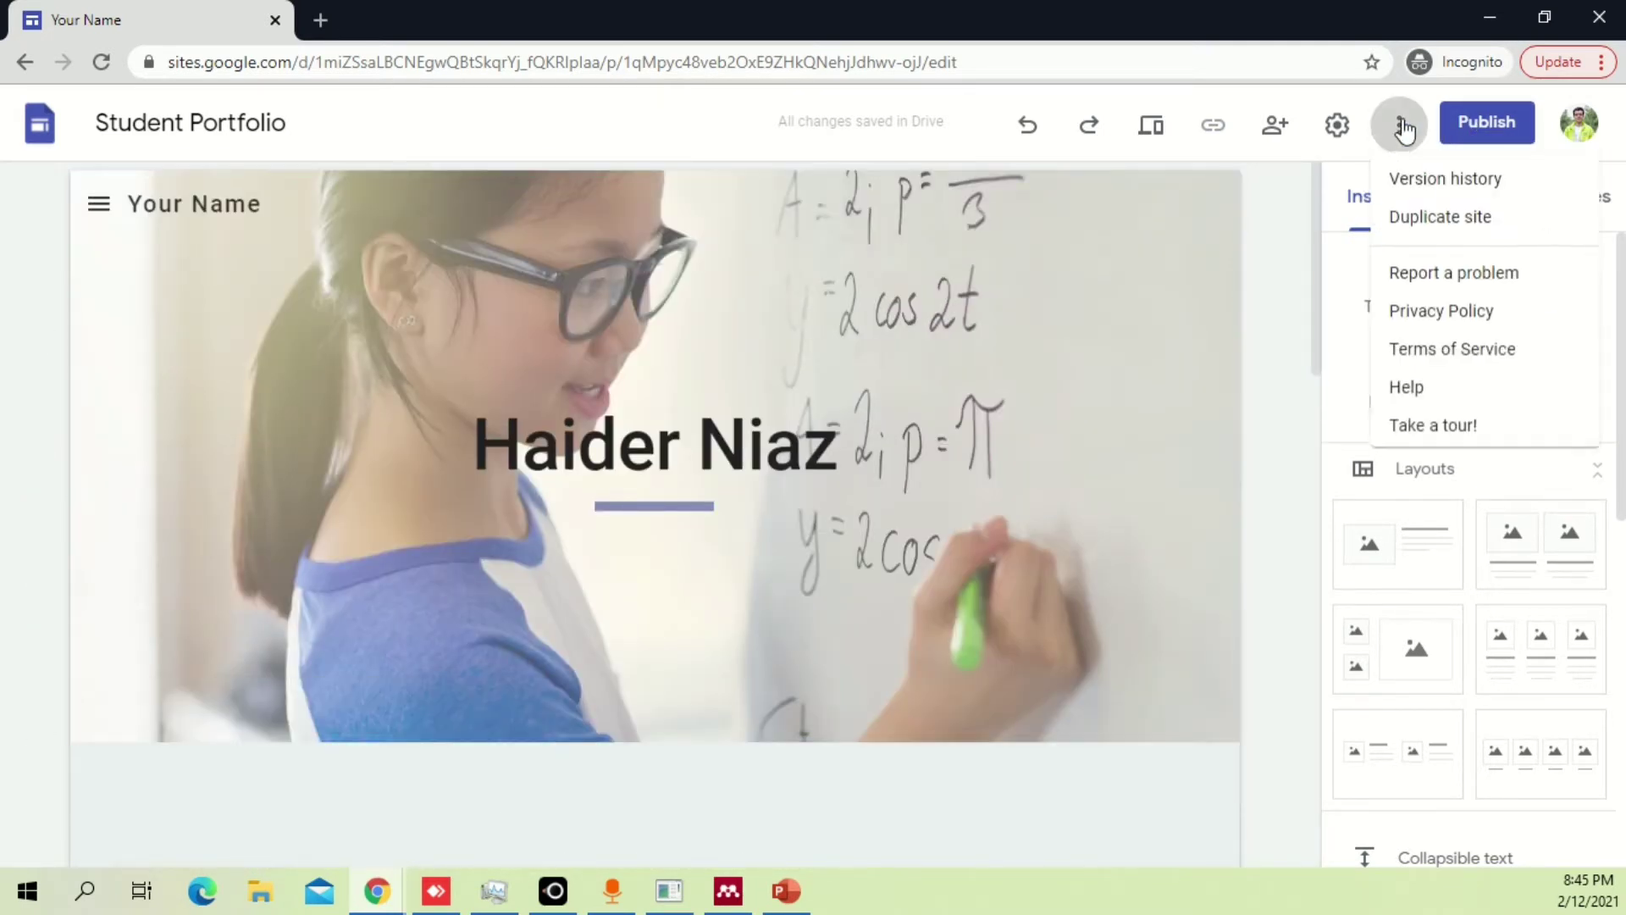
pyautogui.click(1402, 126)
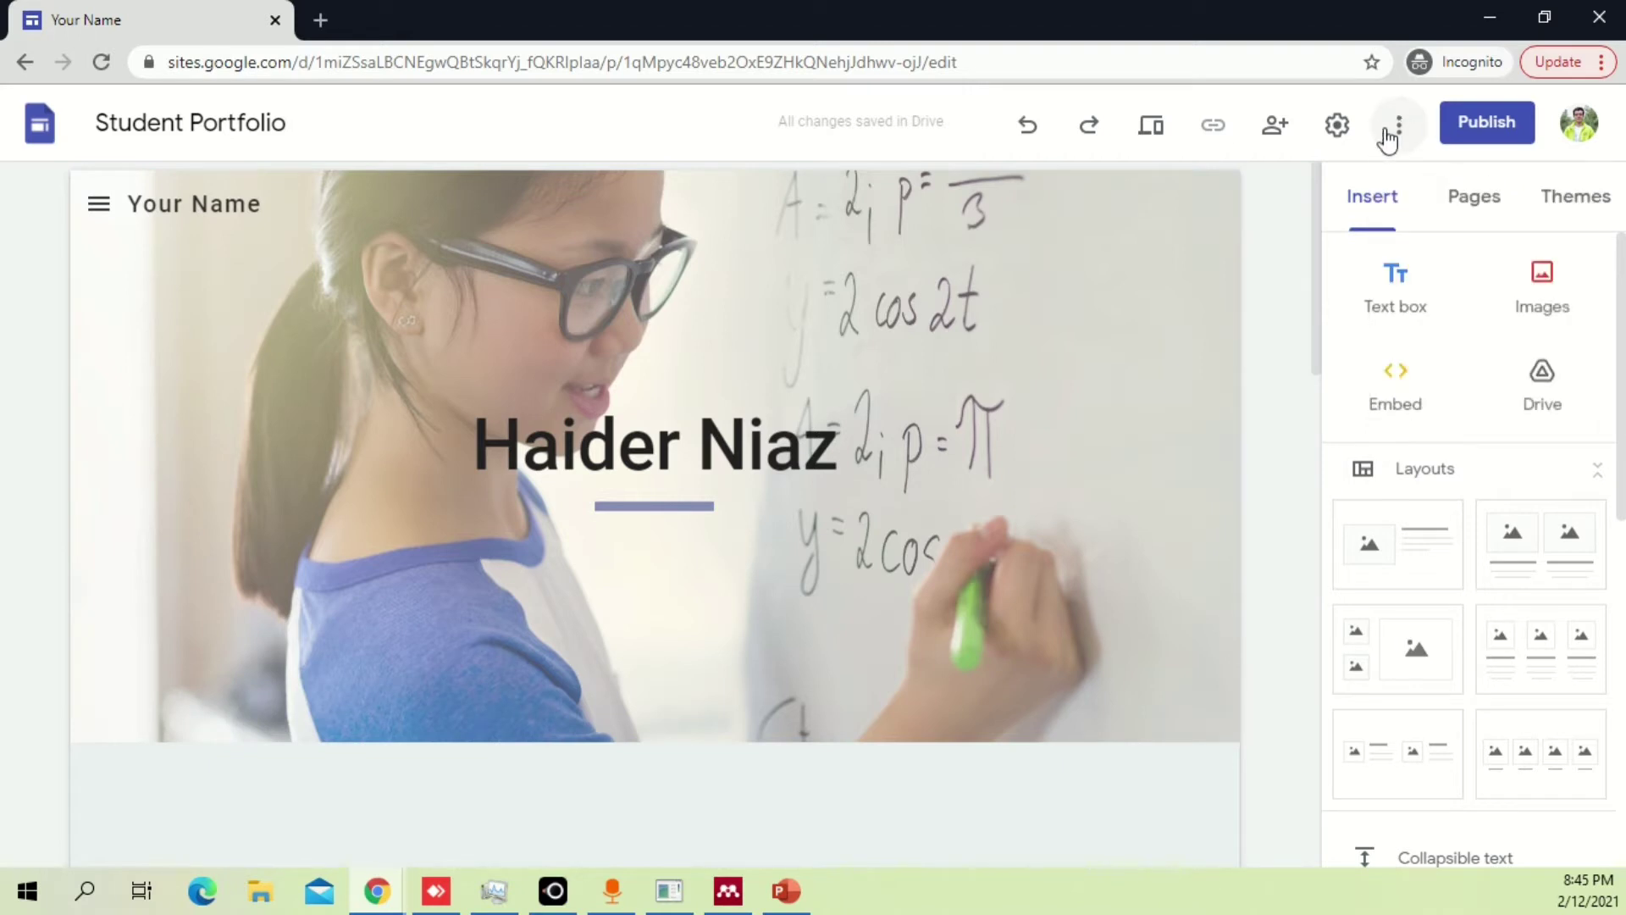
pyautogui.click(1161, 138)
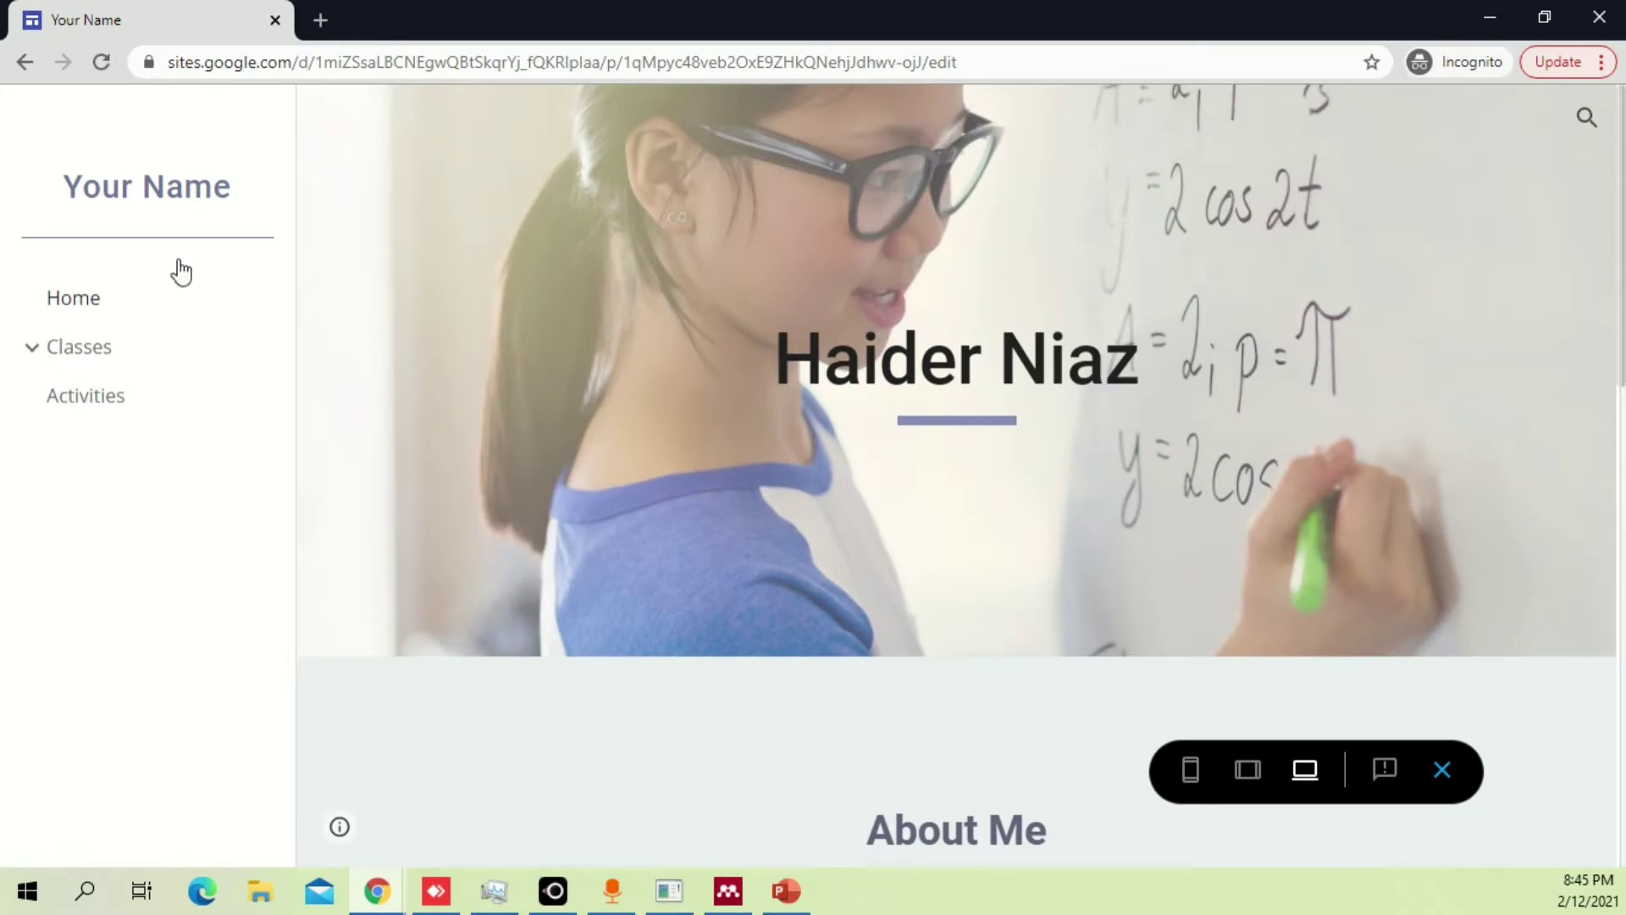
# In preview, reload the Home page and scroll through the Activities page.
pyautogui.click(139, 199)
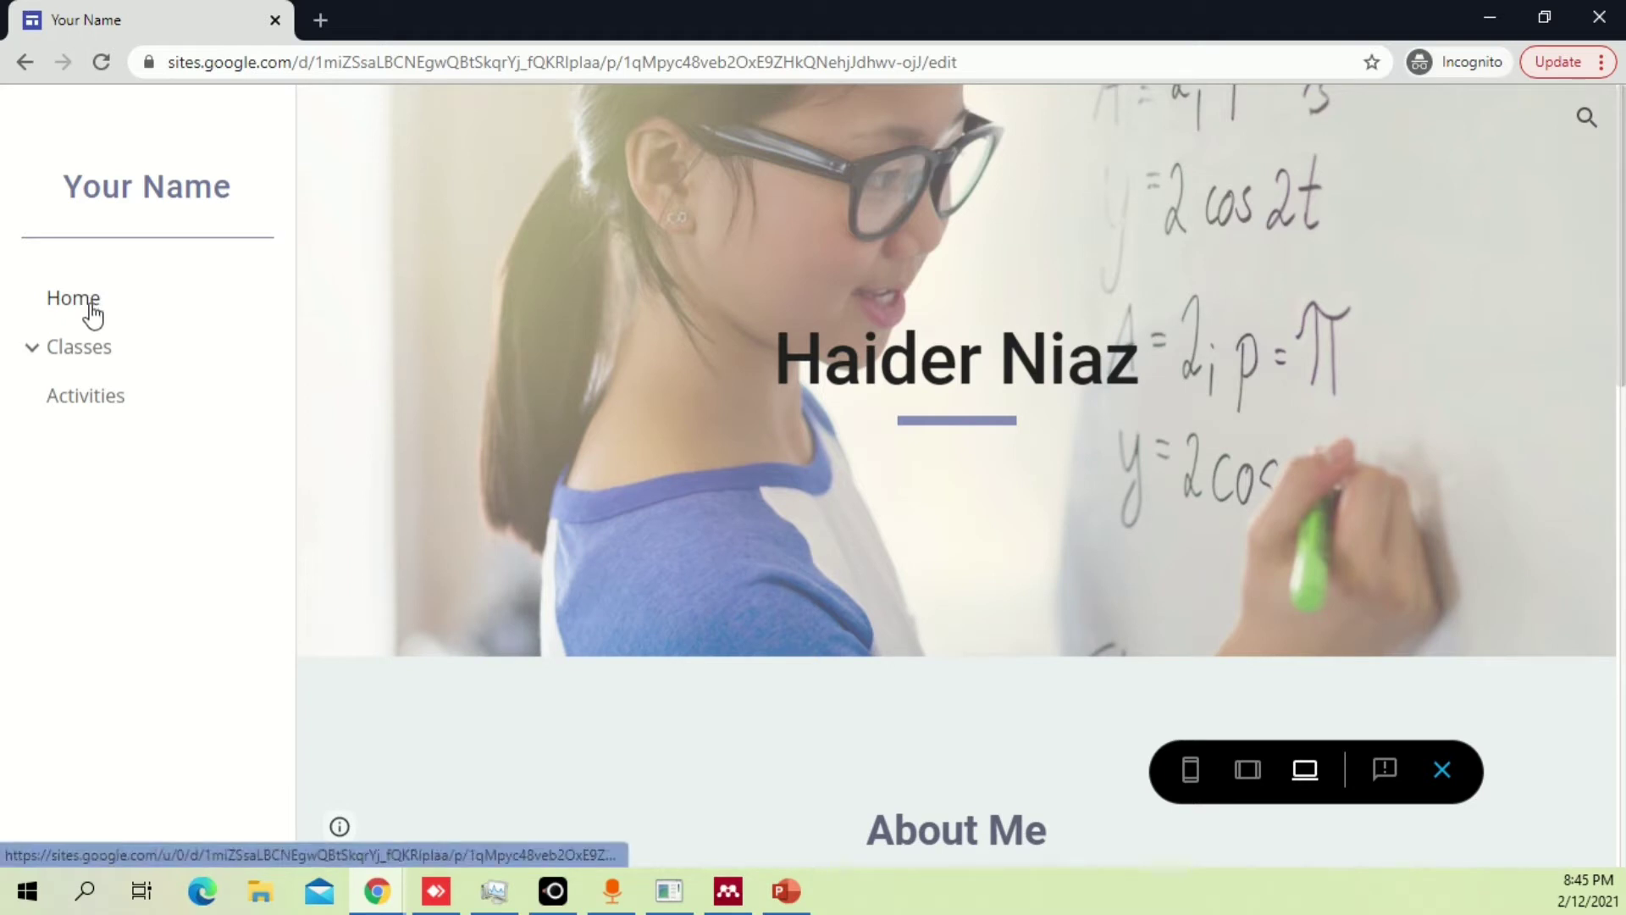
pyautogui.click(109, 395)
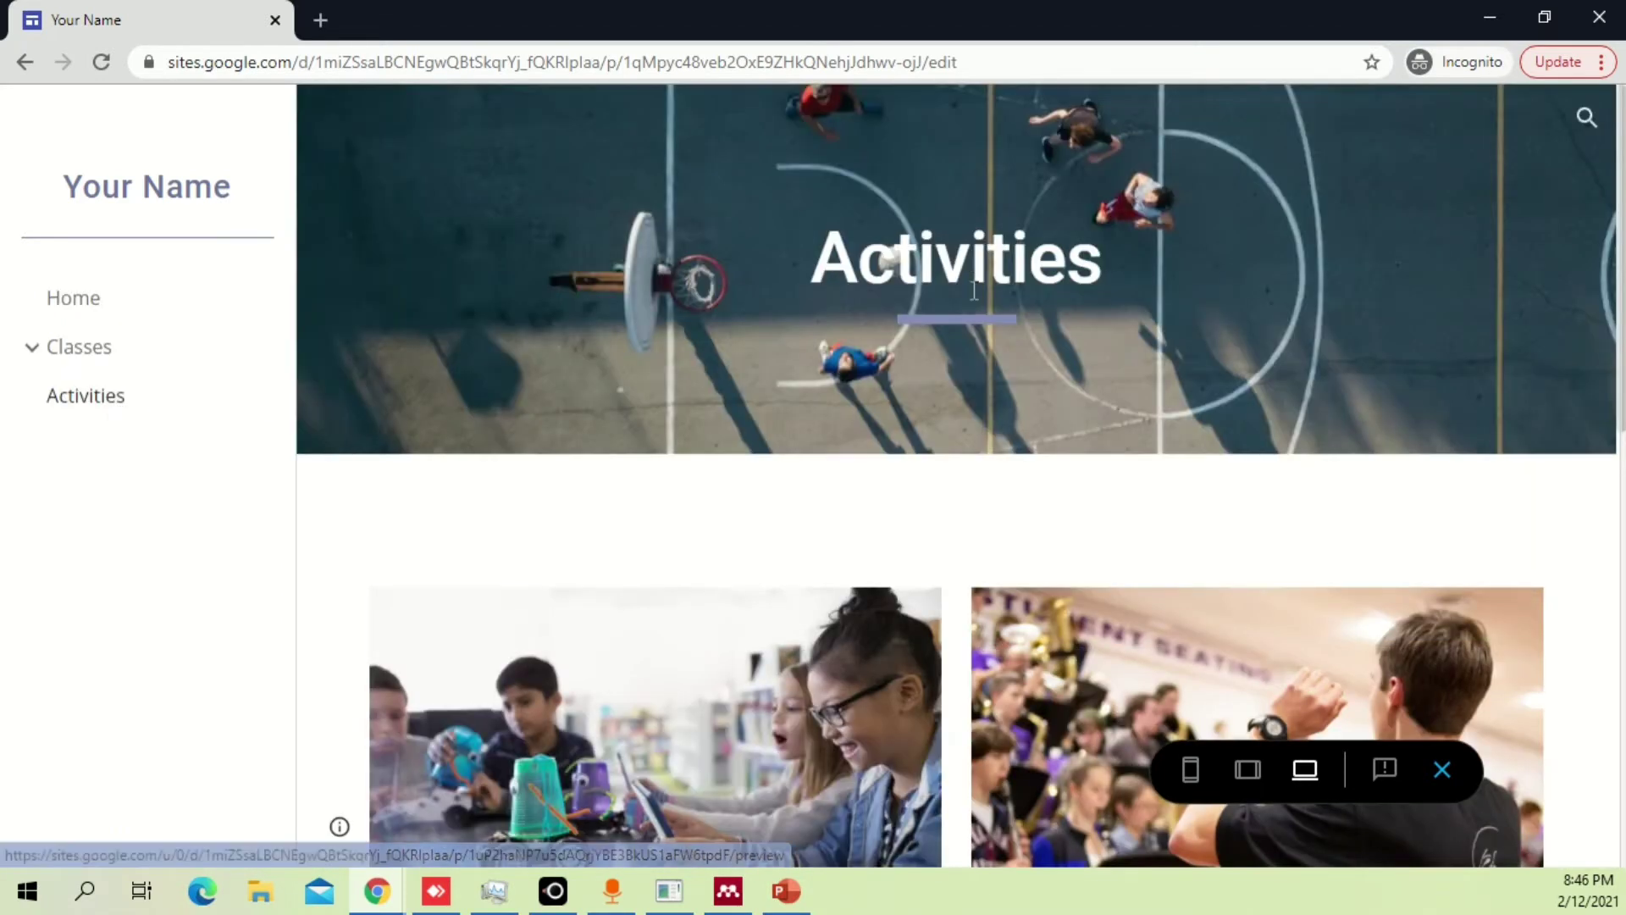
pyautogui.scroll(-5, 1310, 283)
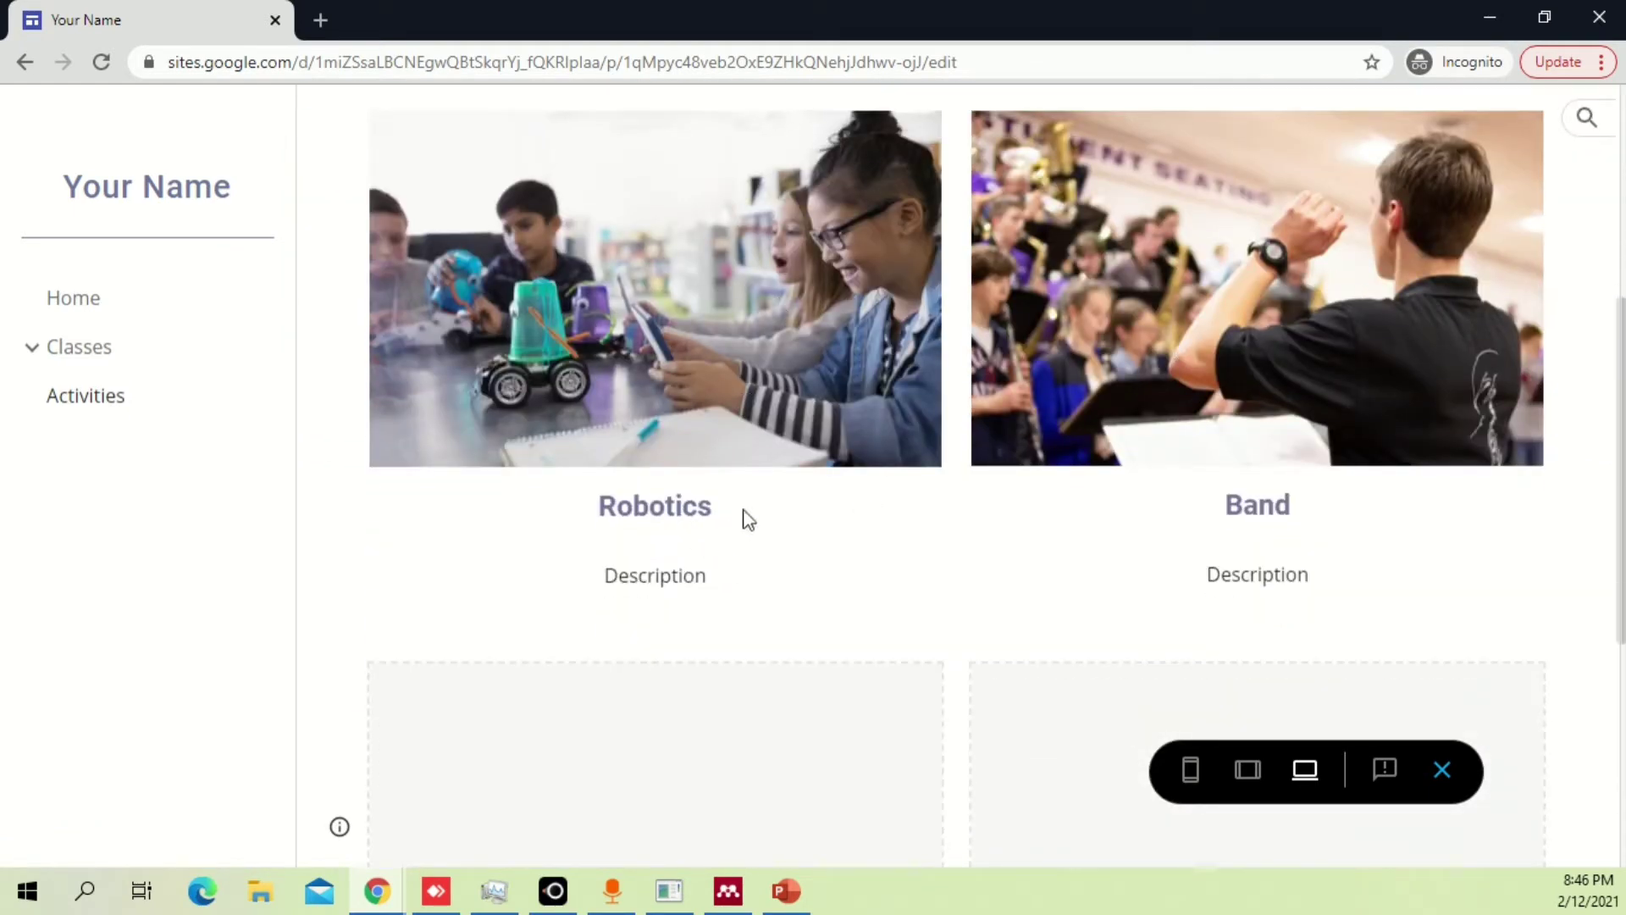
pyautogui.scroll(-3, 861, 514)
pyautogui.scroll(-3, 660, 347)
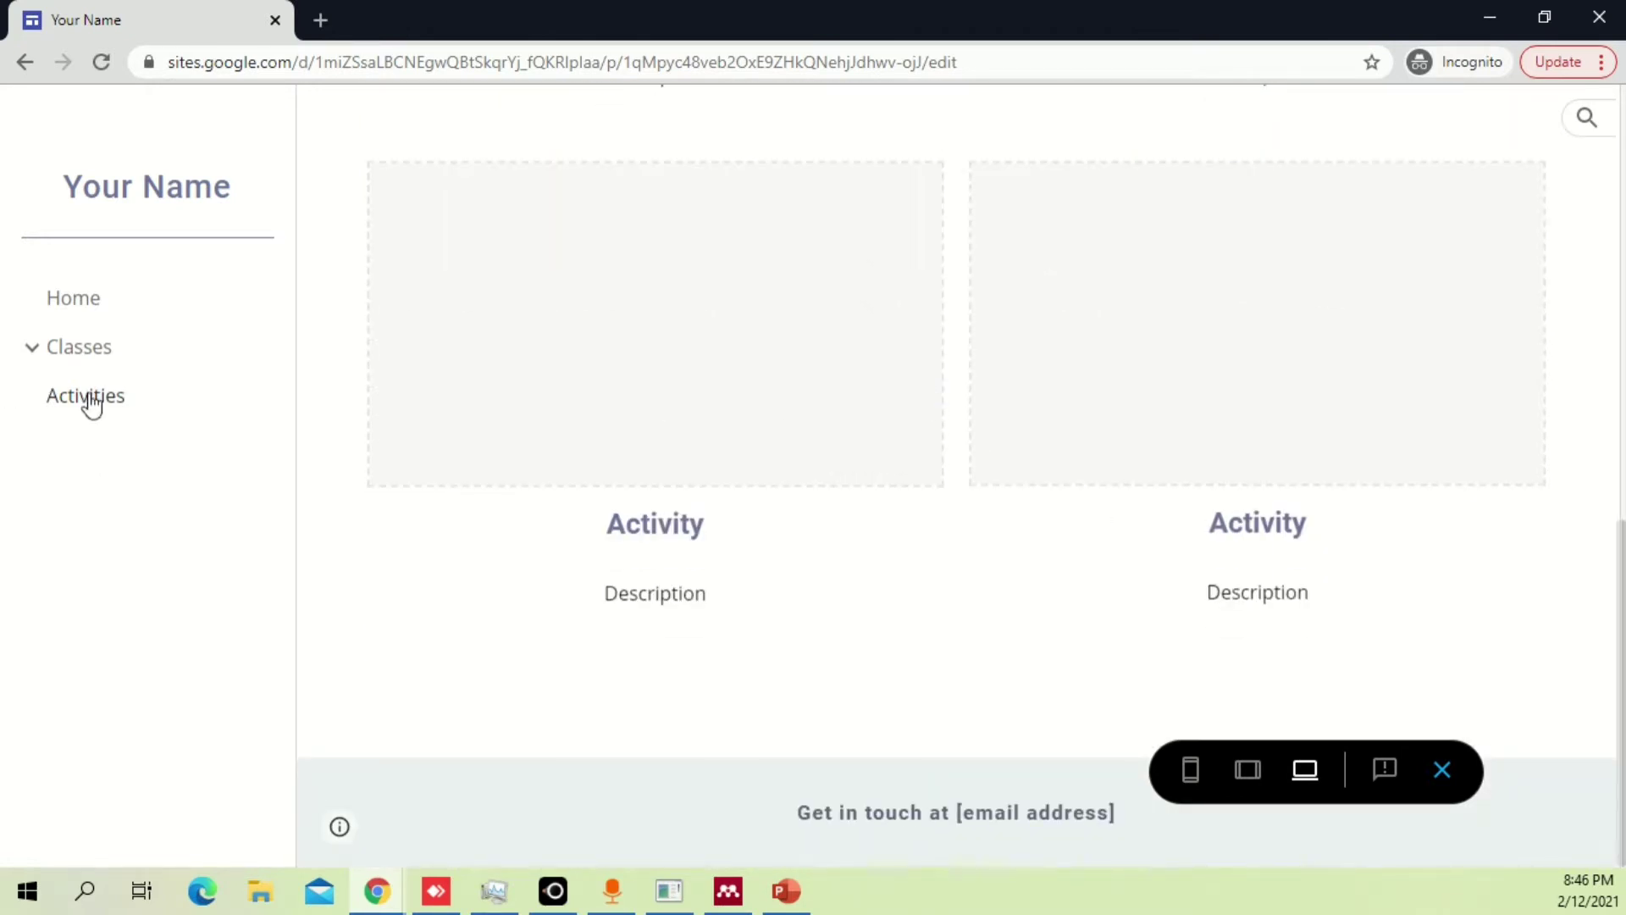
# View the Classes and Art pages, then exit preview back to the editor.
pyautogui.click(91, 354)
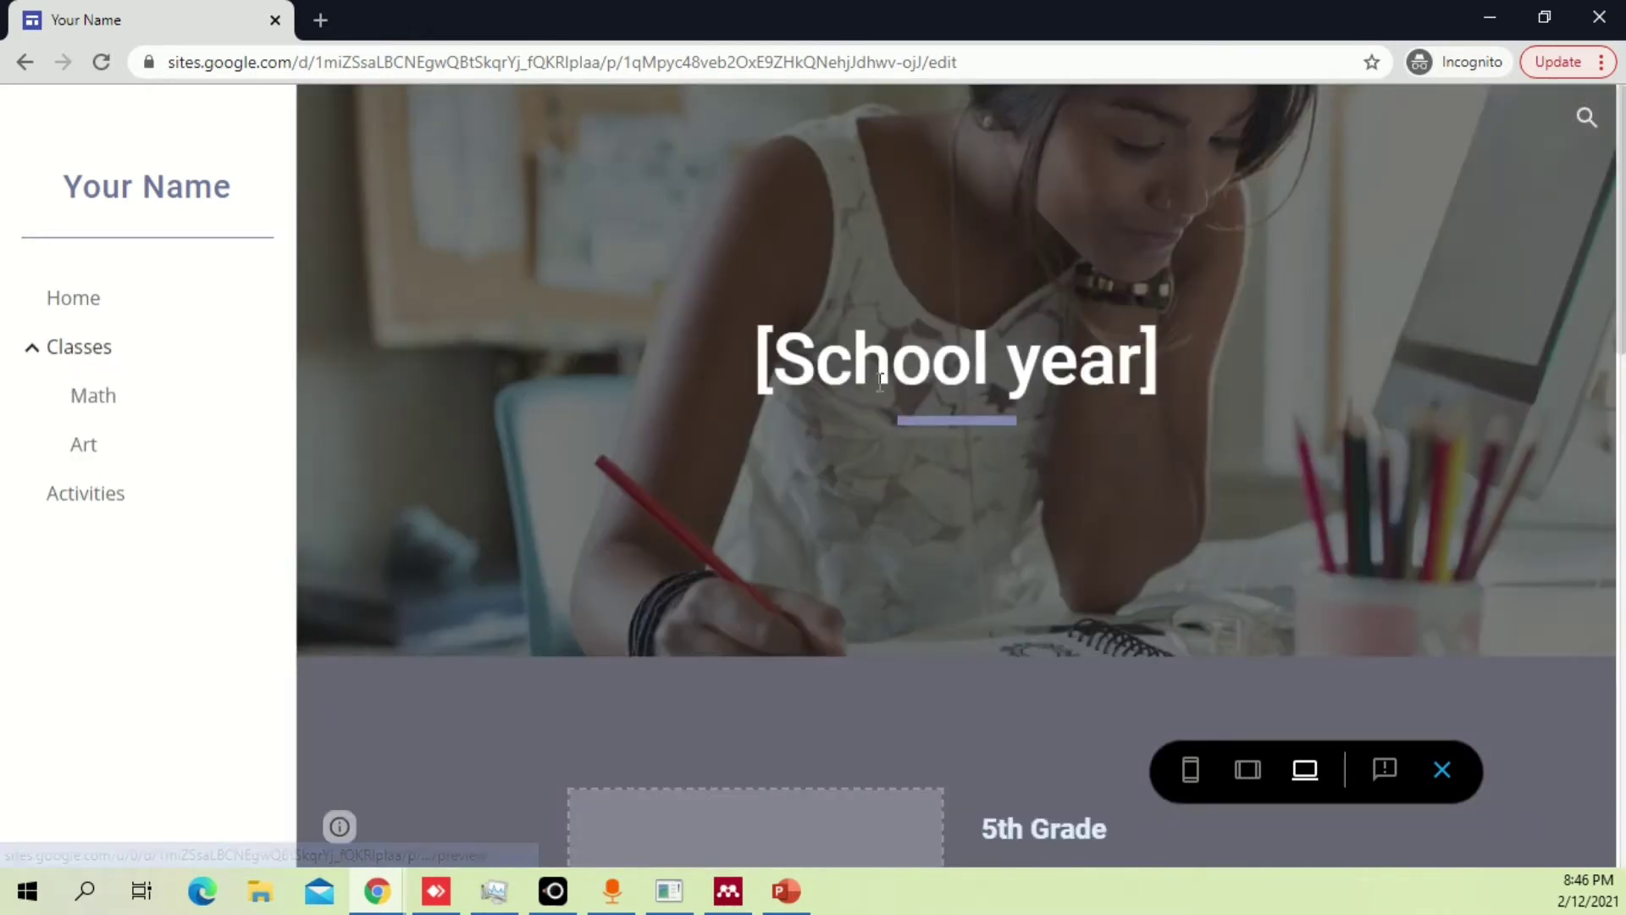
pyautogui.scroll(-4, 880, 380)
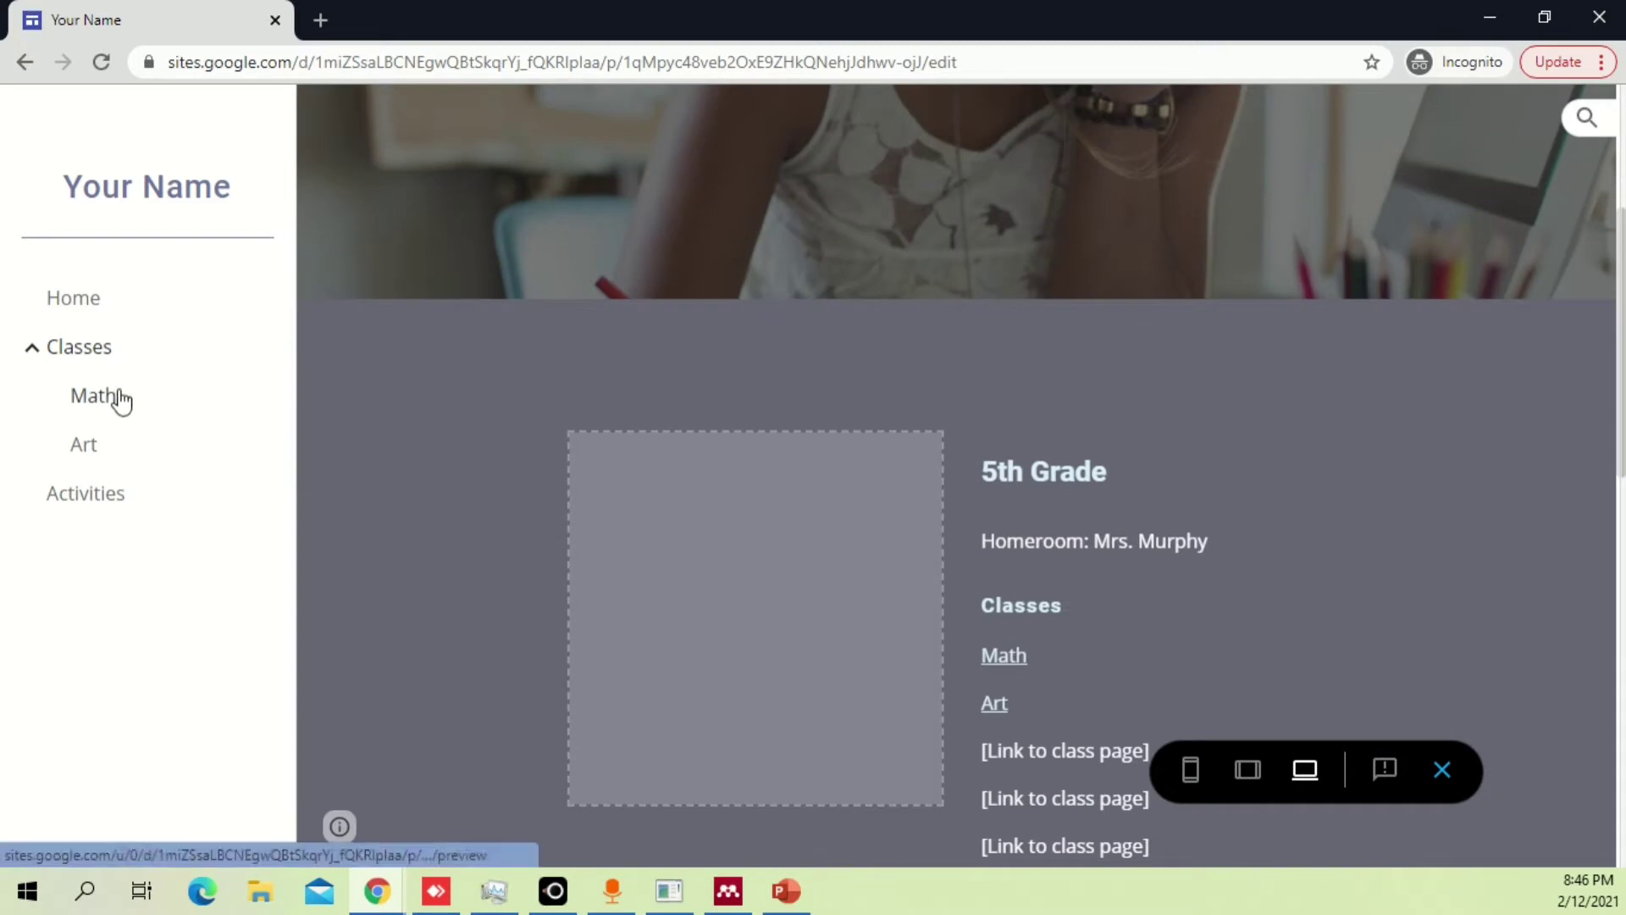
pyautogui.click(87, 448)
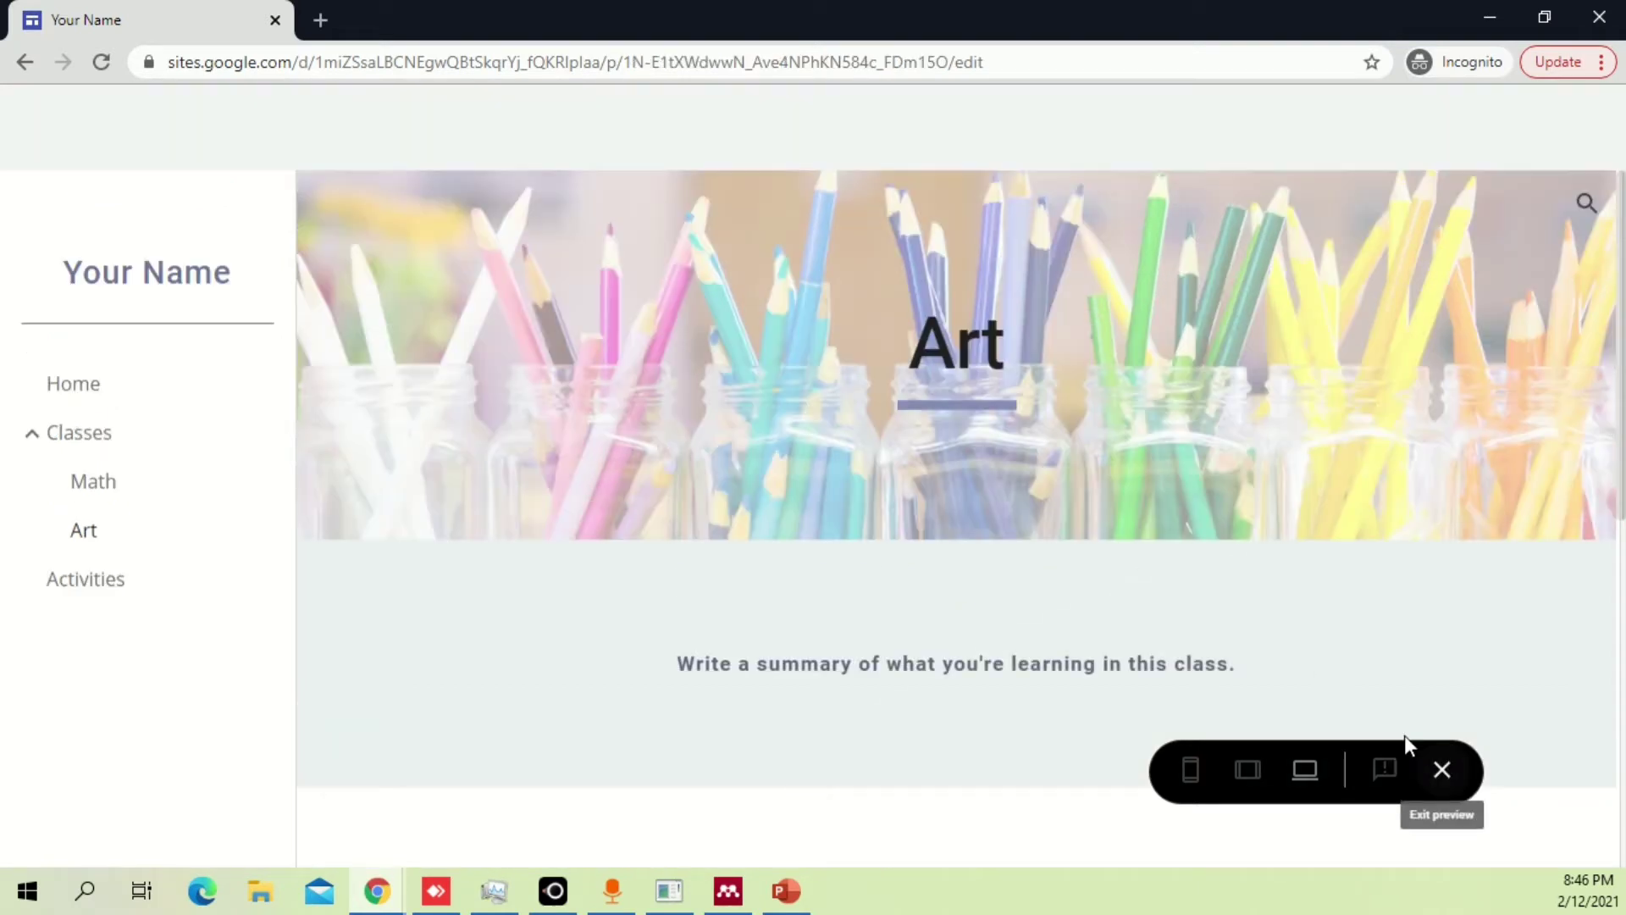
pyautogui.click(1444, 771)
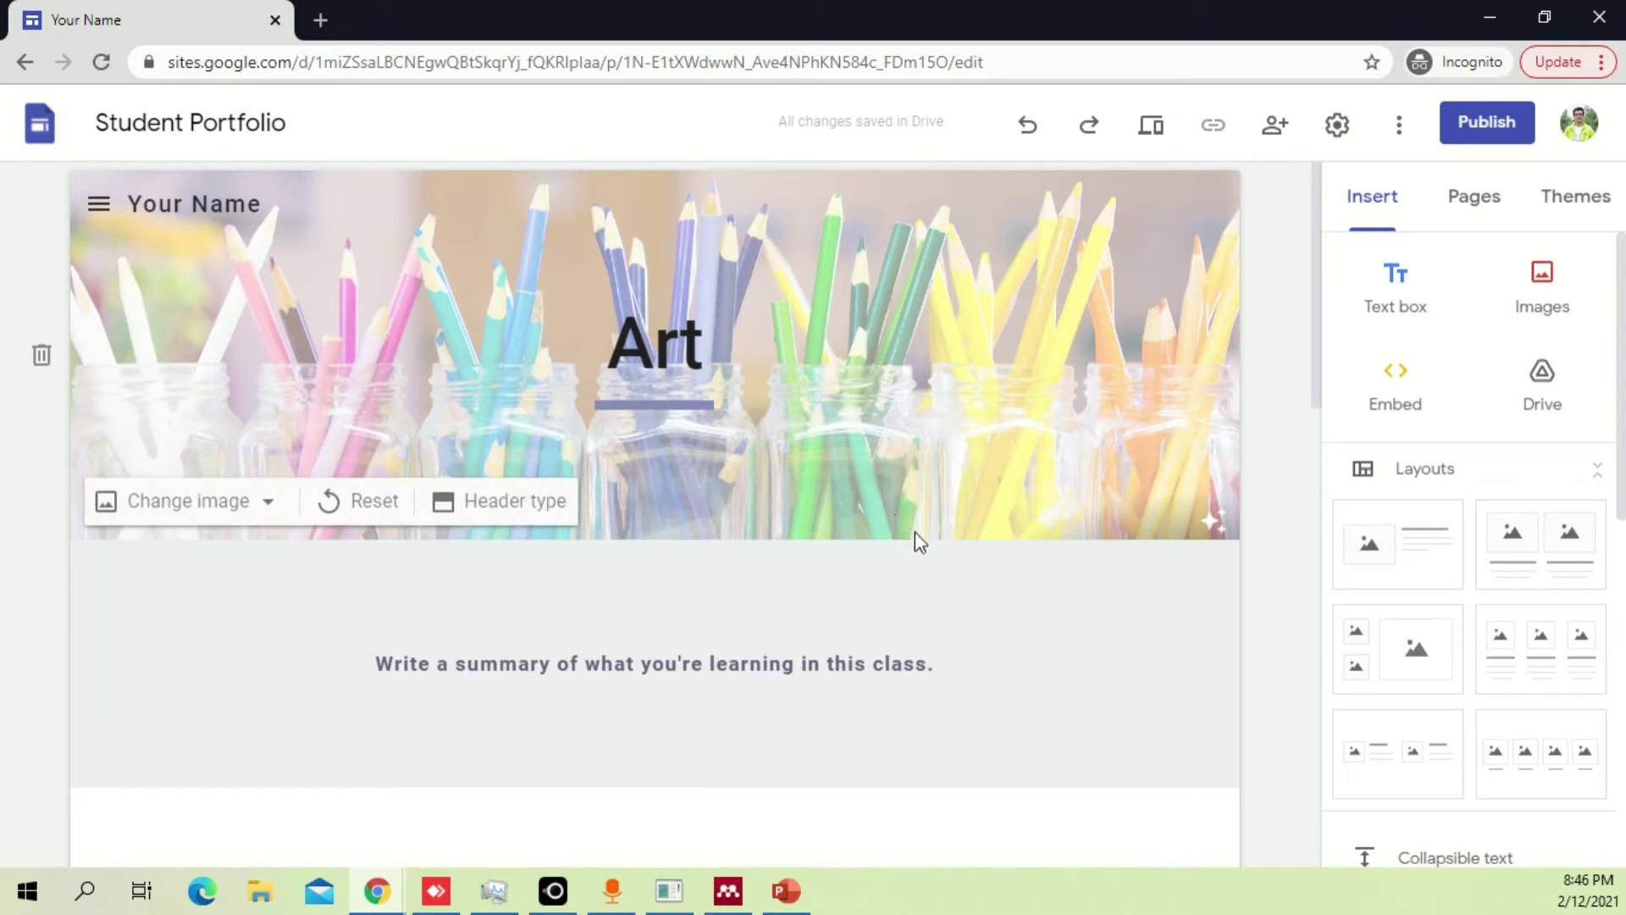
# On the Home page, replace the 'Your Name' site title with the student's full name.
pyautogui.click(98, 206)
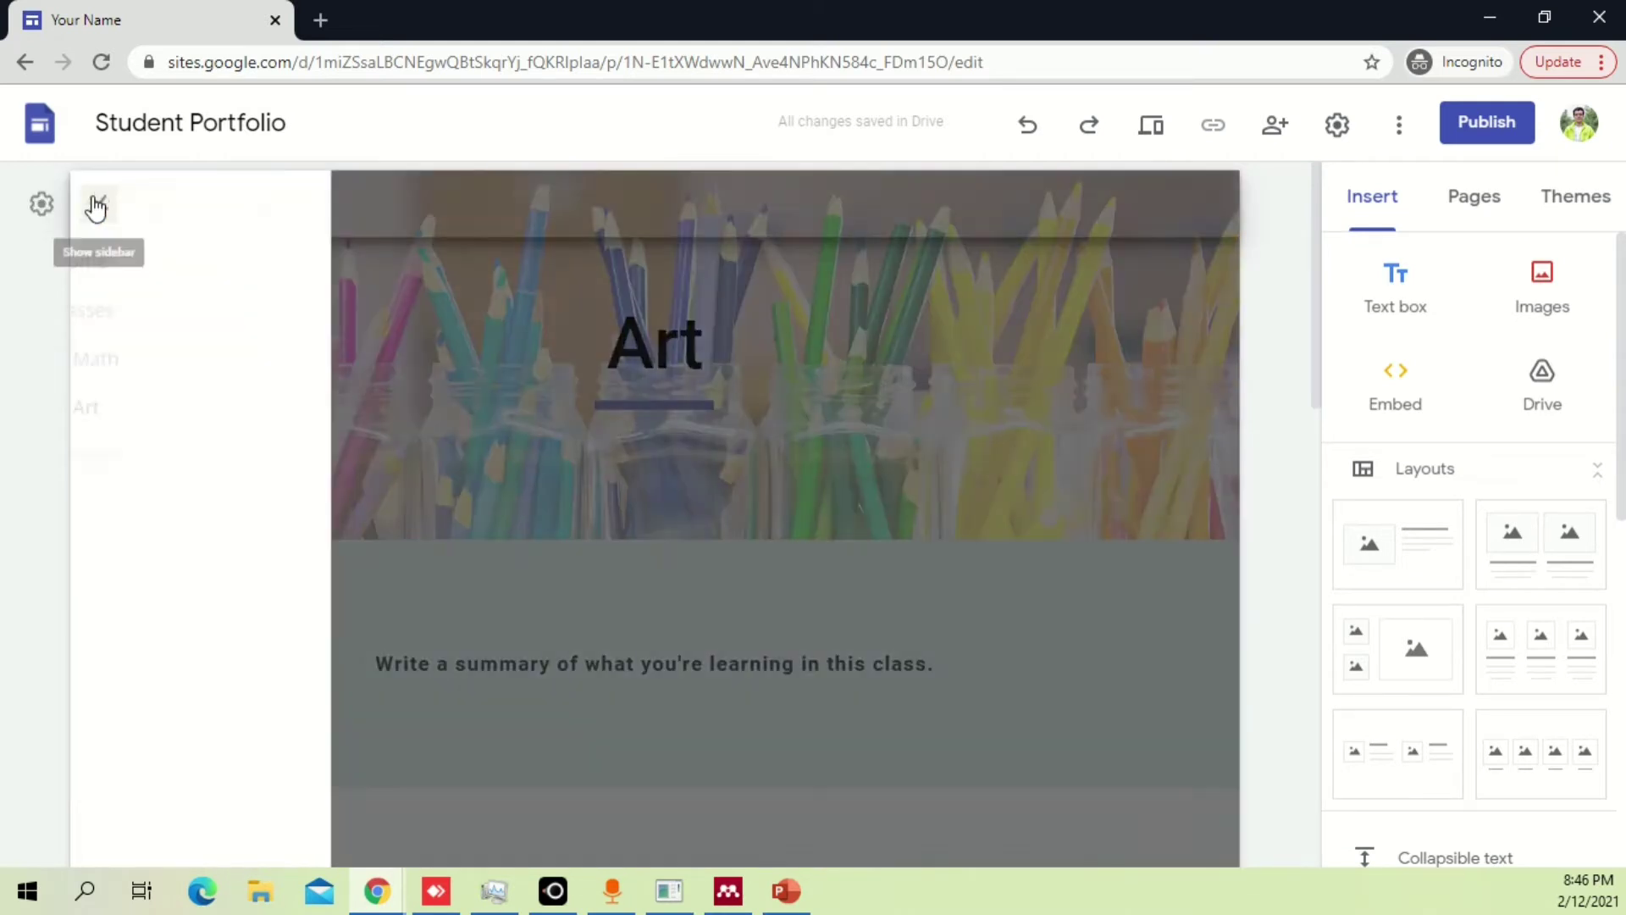
pyautogui.click(172, 266)
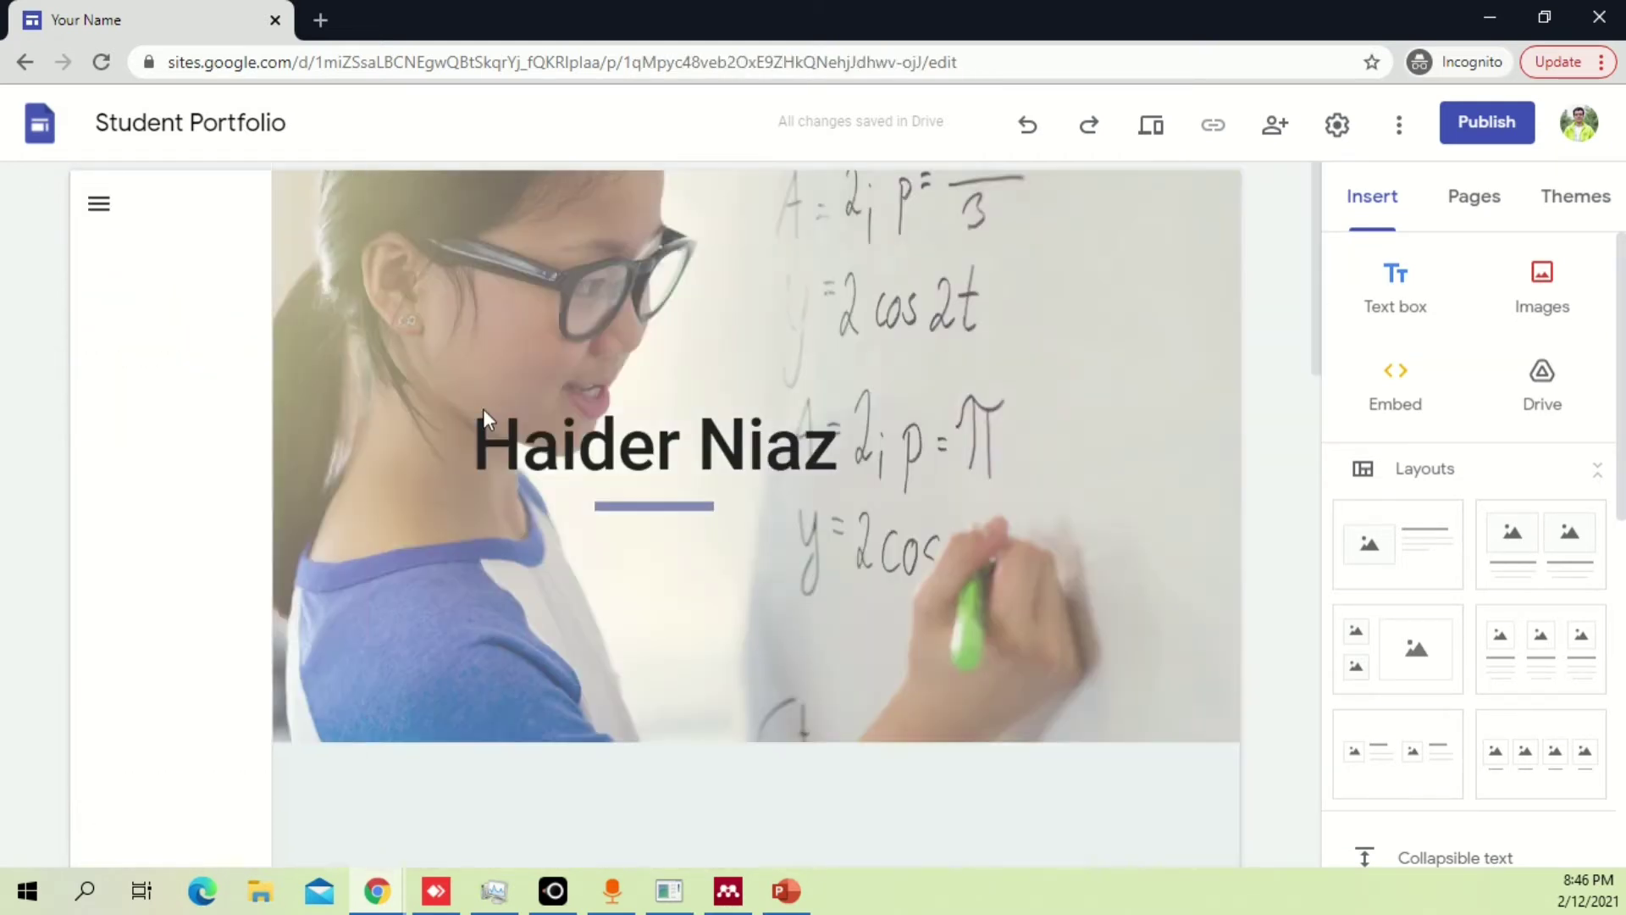
pyautogui.moveTo(259, 208); pyautogui.dragTo(140, 194)
pyautogui.write('Haider Niaz')
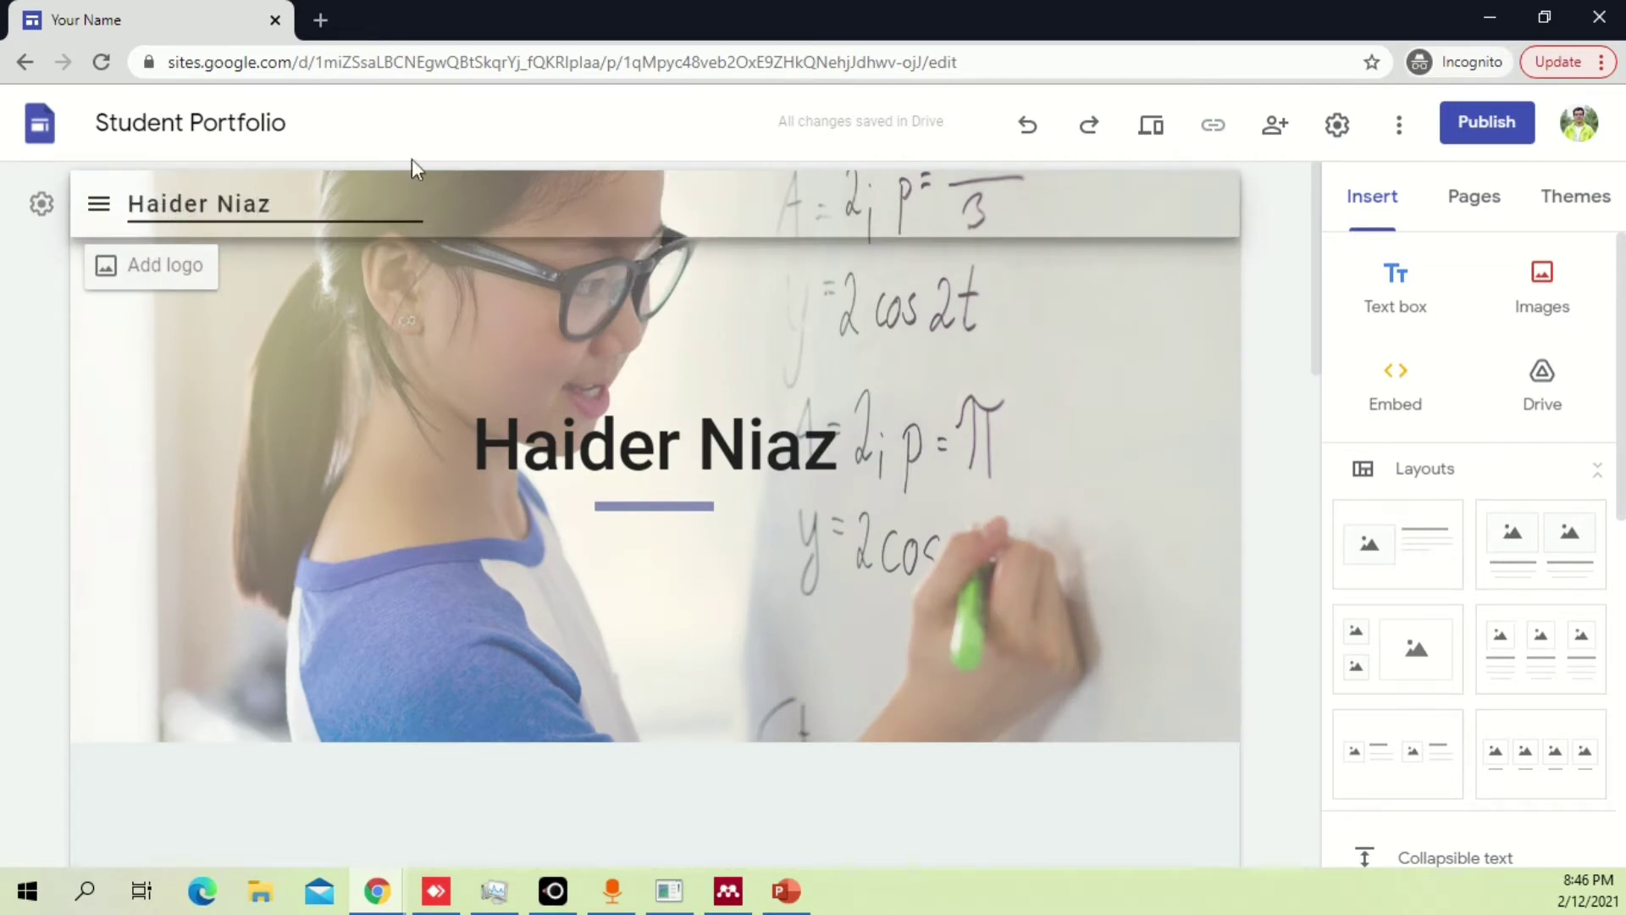
pyautogui.click(408, 298)
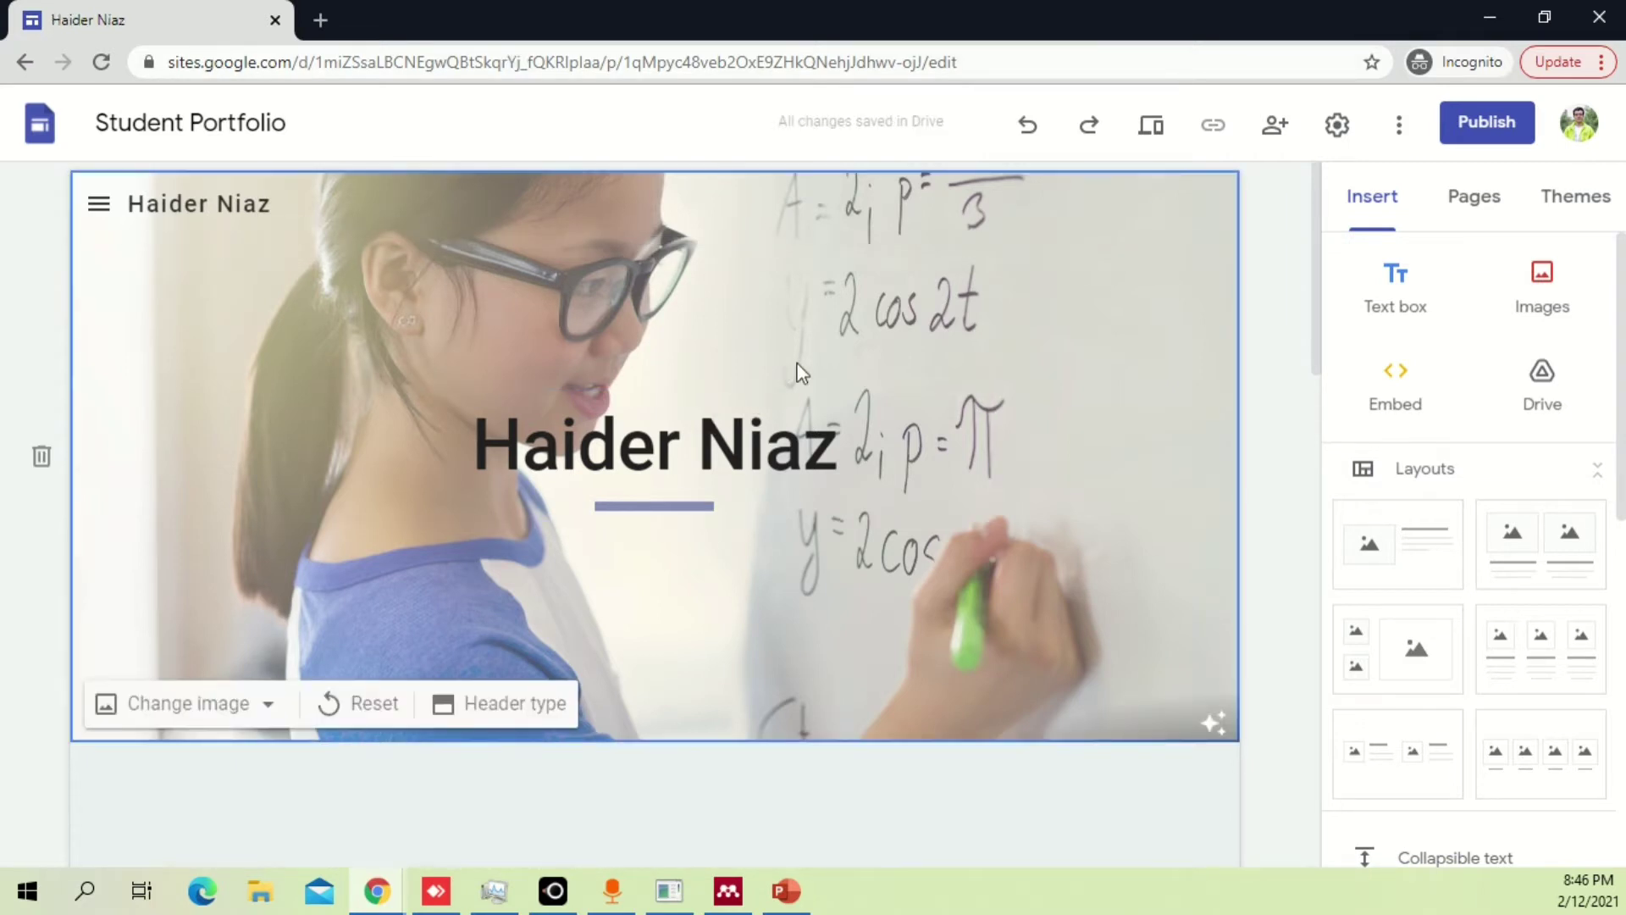
# Toggle the header's readability adjustment, then reset the header to its default dark image.
pyautogui.click(1217, 723)
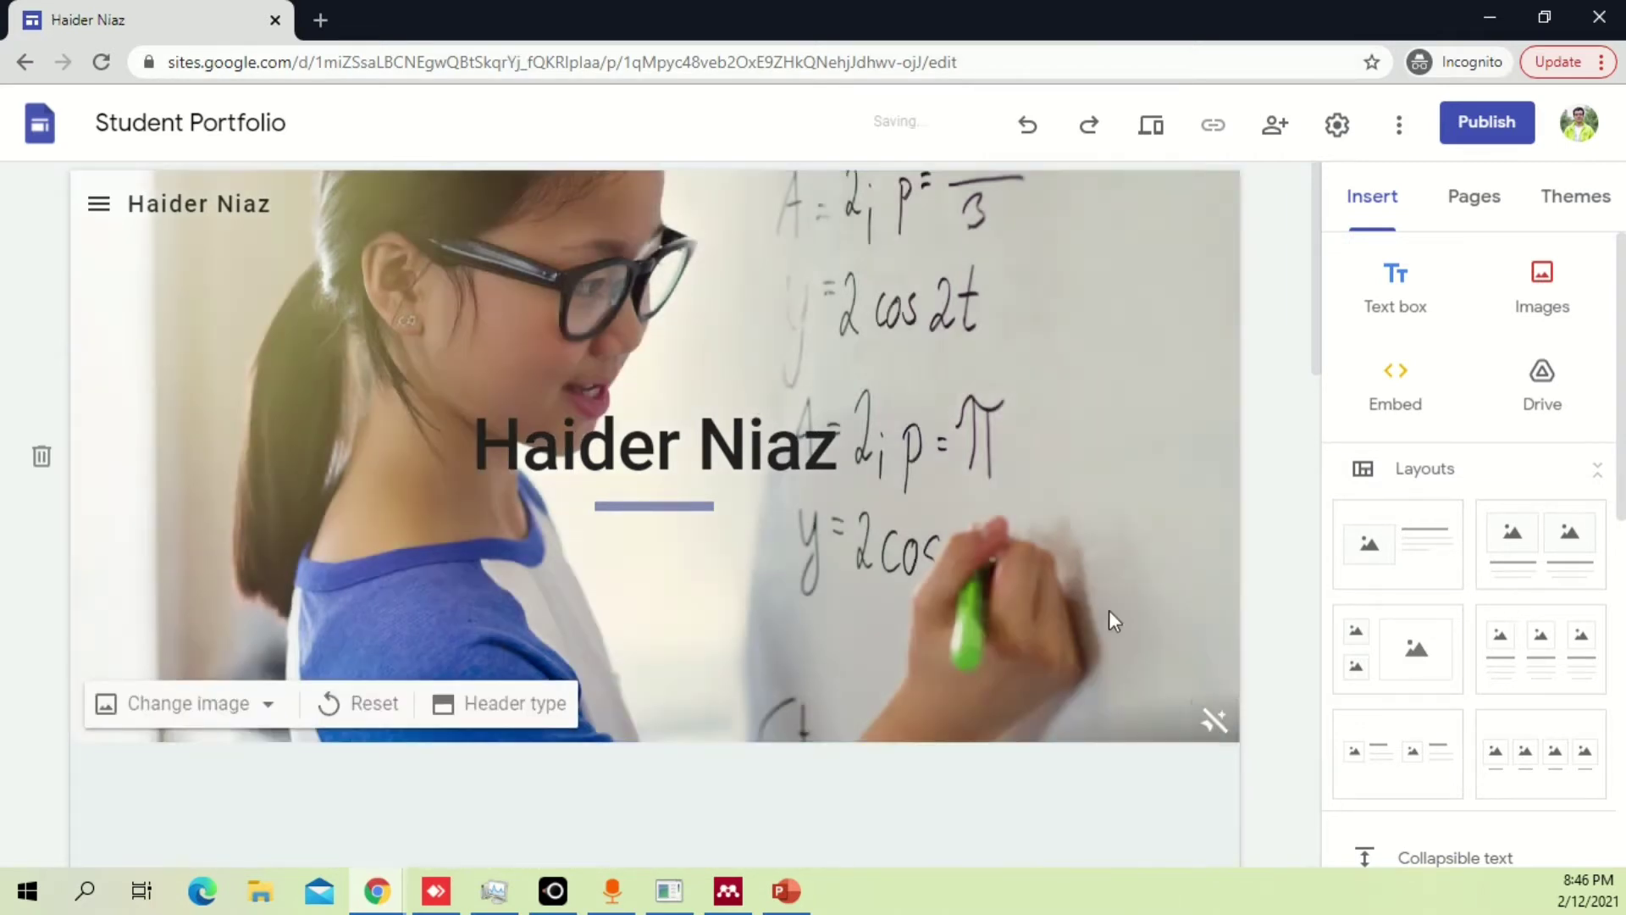
pyautogui.click(1216, 725)
pyautogui.click(1217, 725)
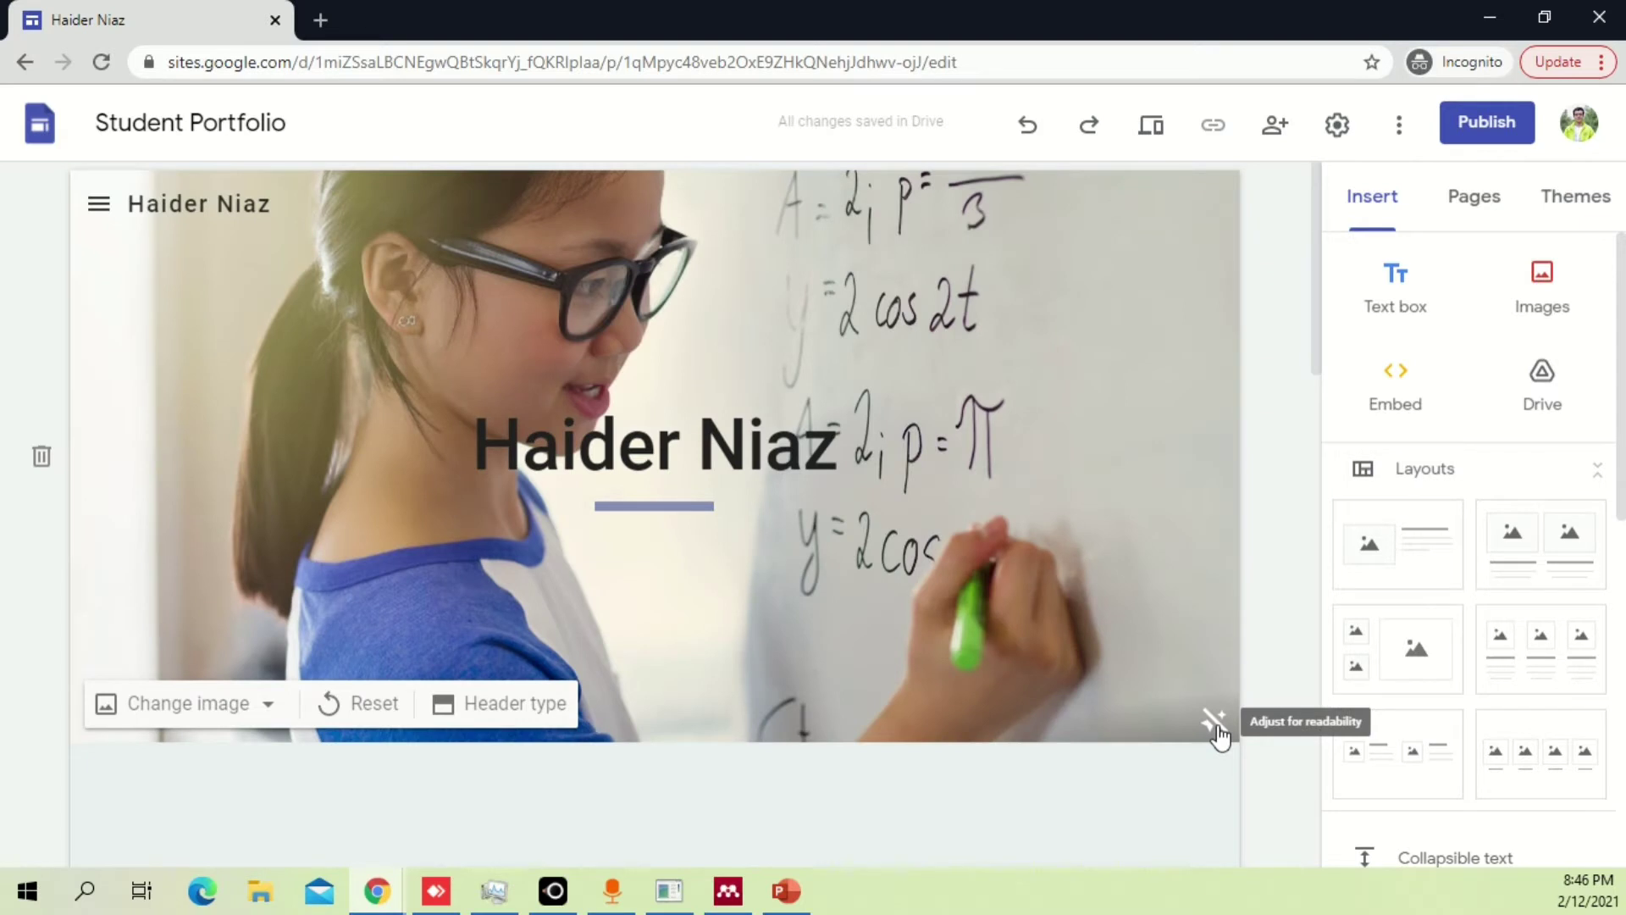
pyautogui.click(1218, 725)
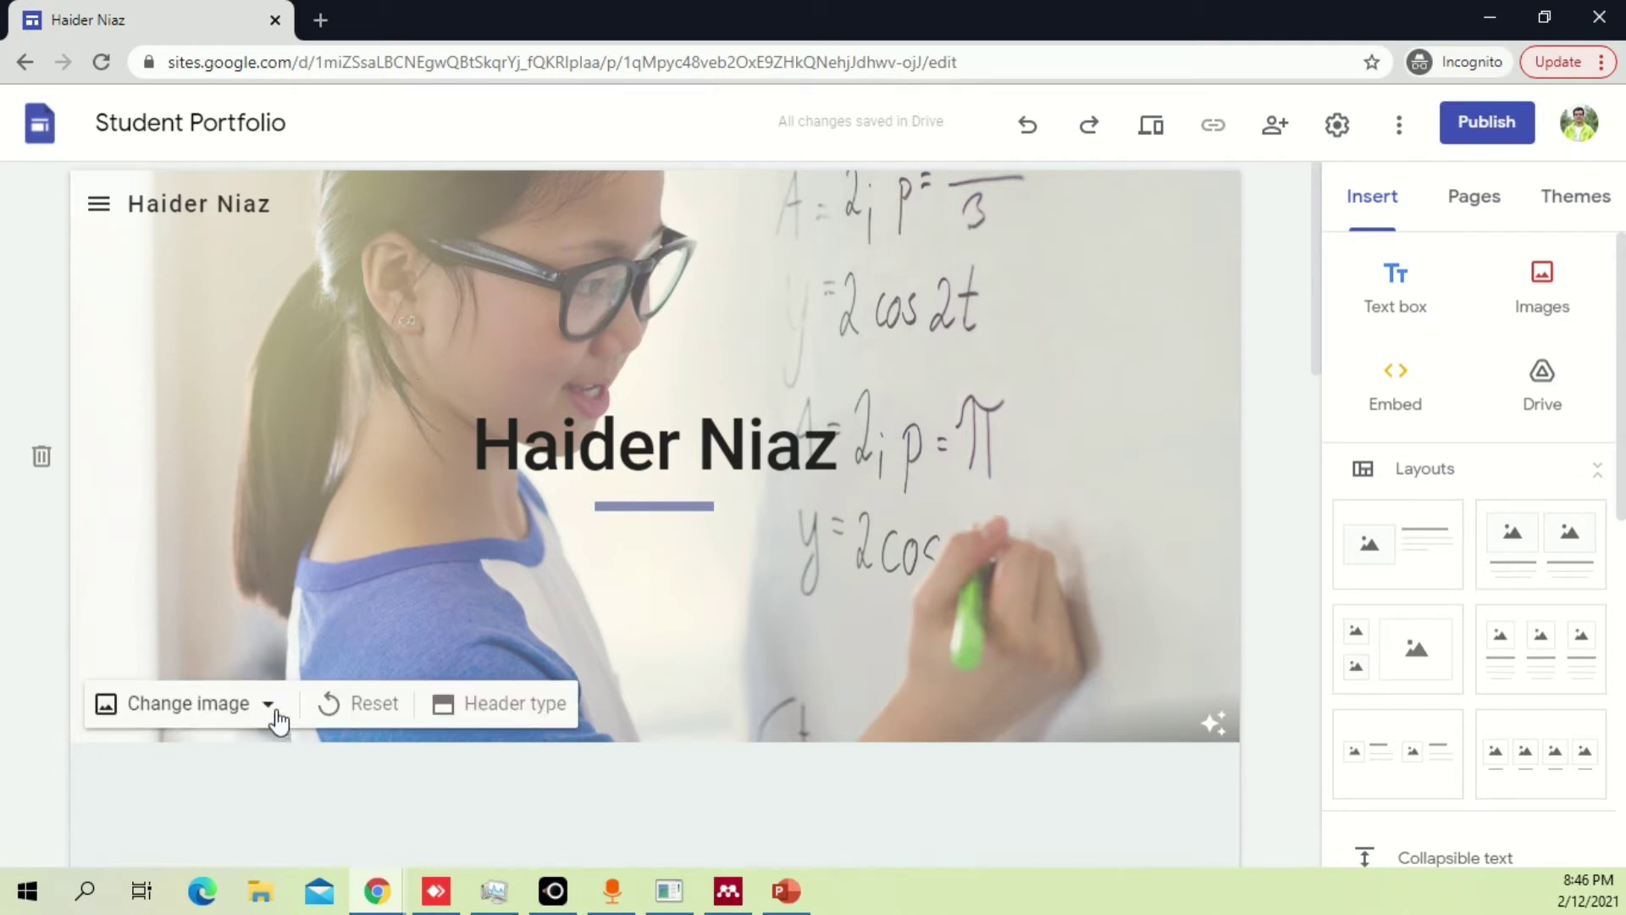
pyautogui.click(345, 710)
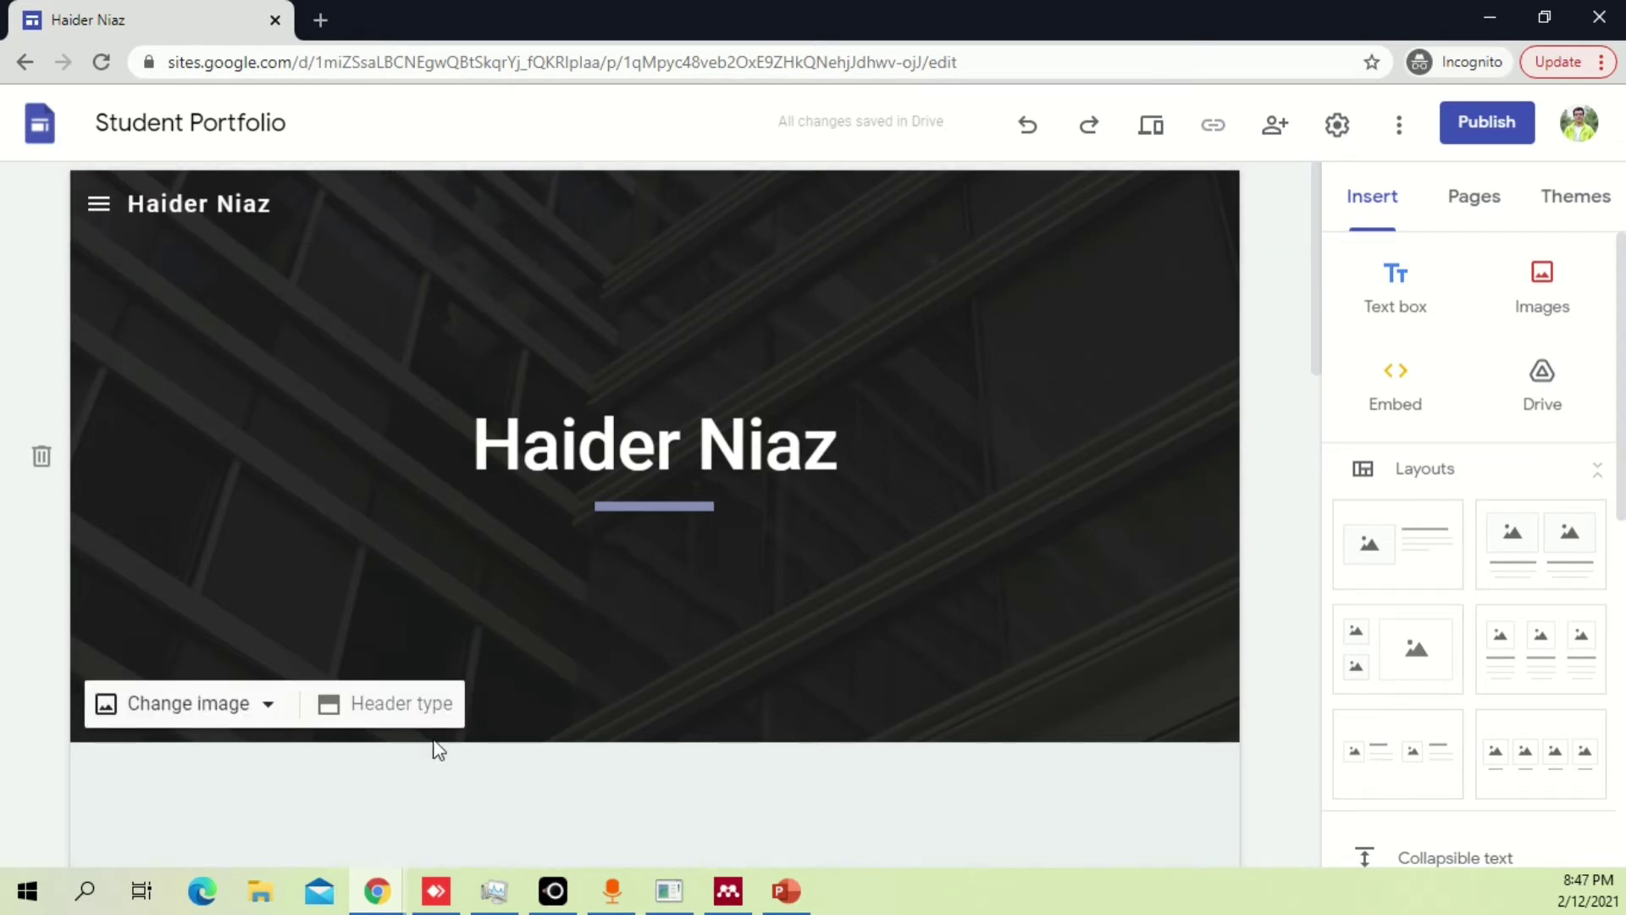
# Try the Title only header type and reselect the header section.
pyautogui.click(377, 715)
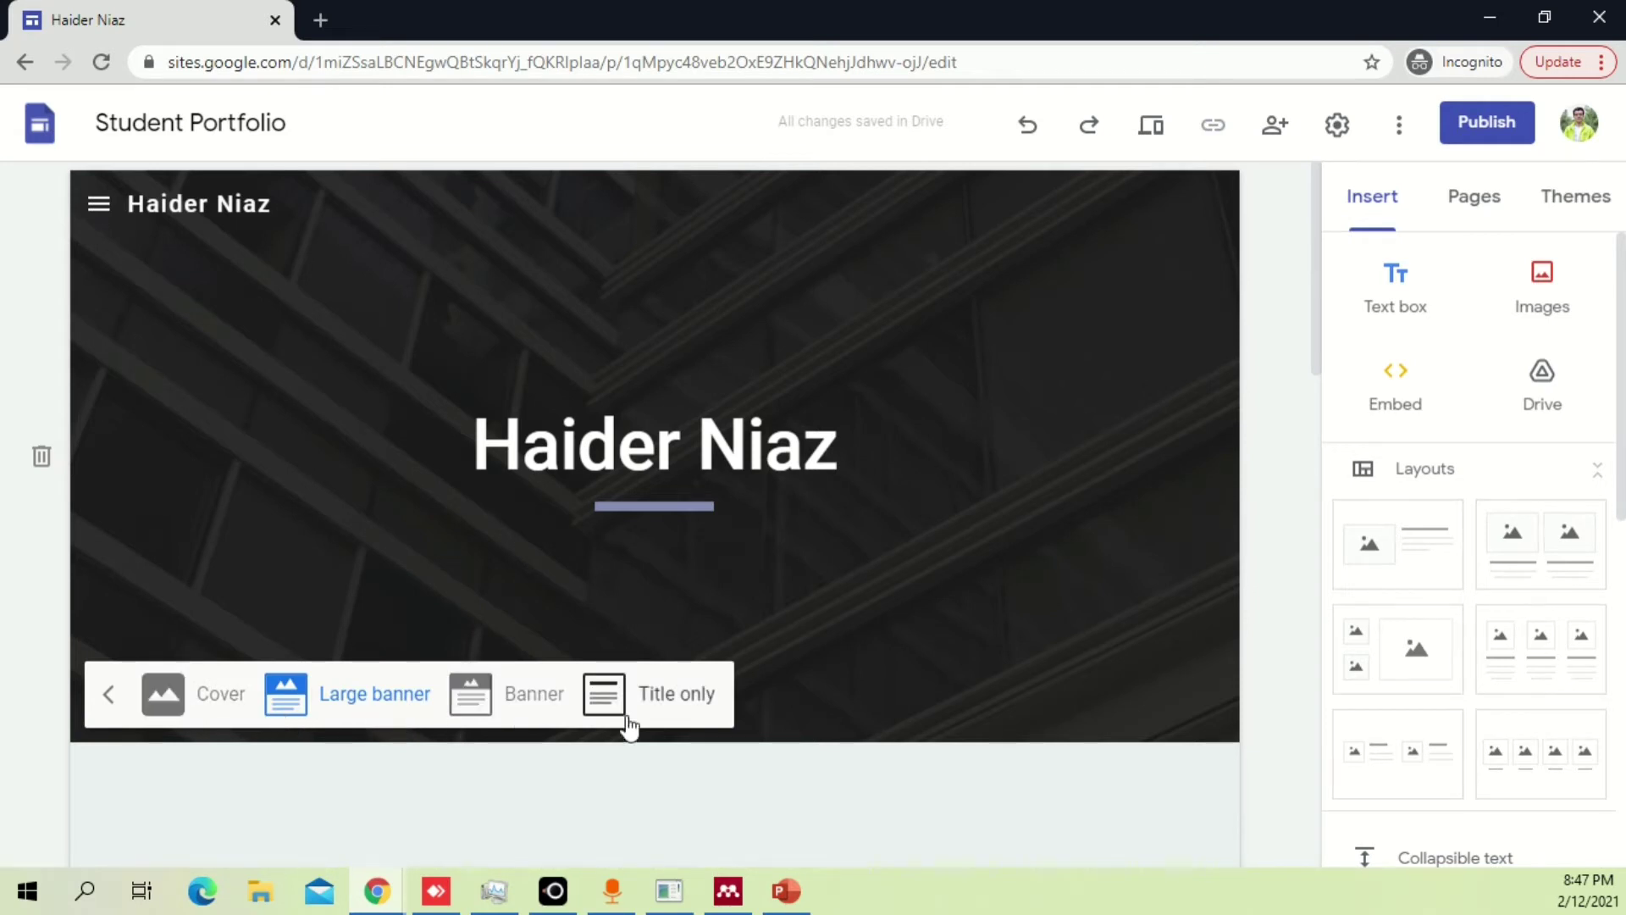
pyautogui.click(659, 699)
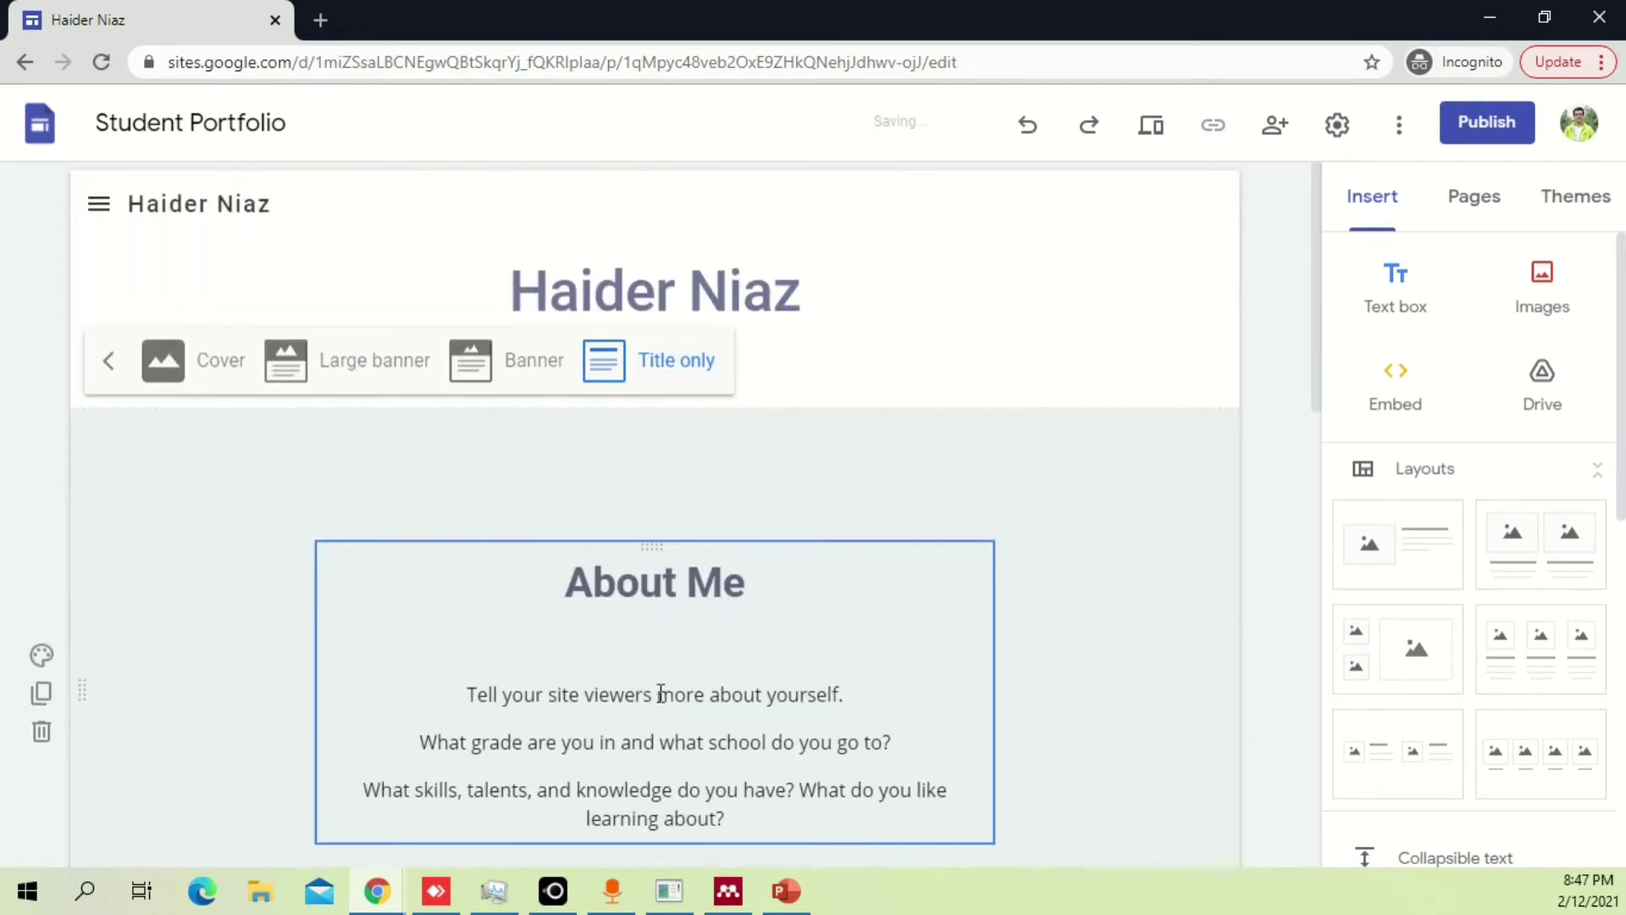
pyautogui.click(1089, 520)
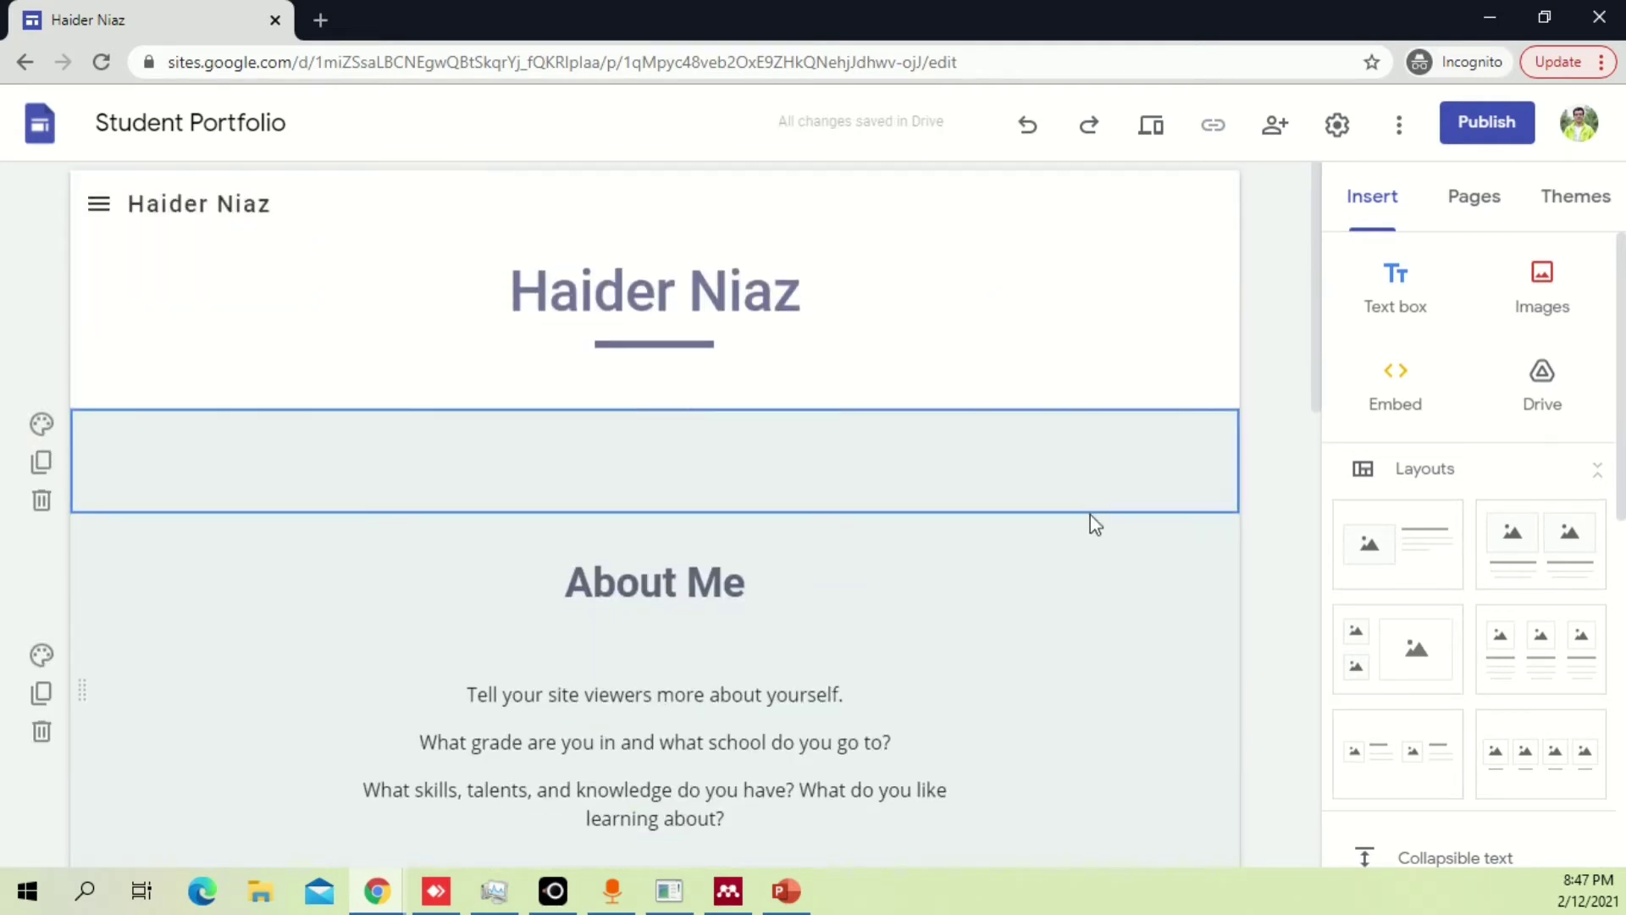
pyautogui.click(812, 300)
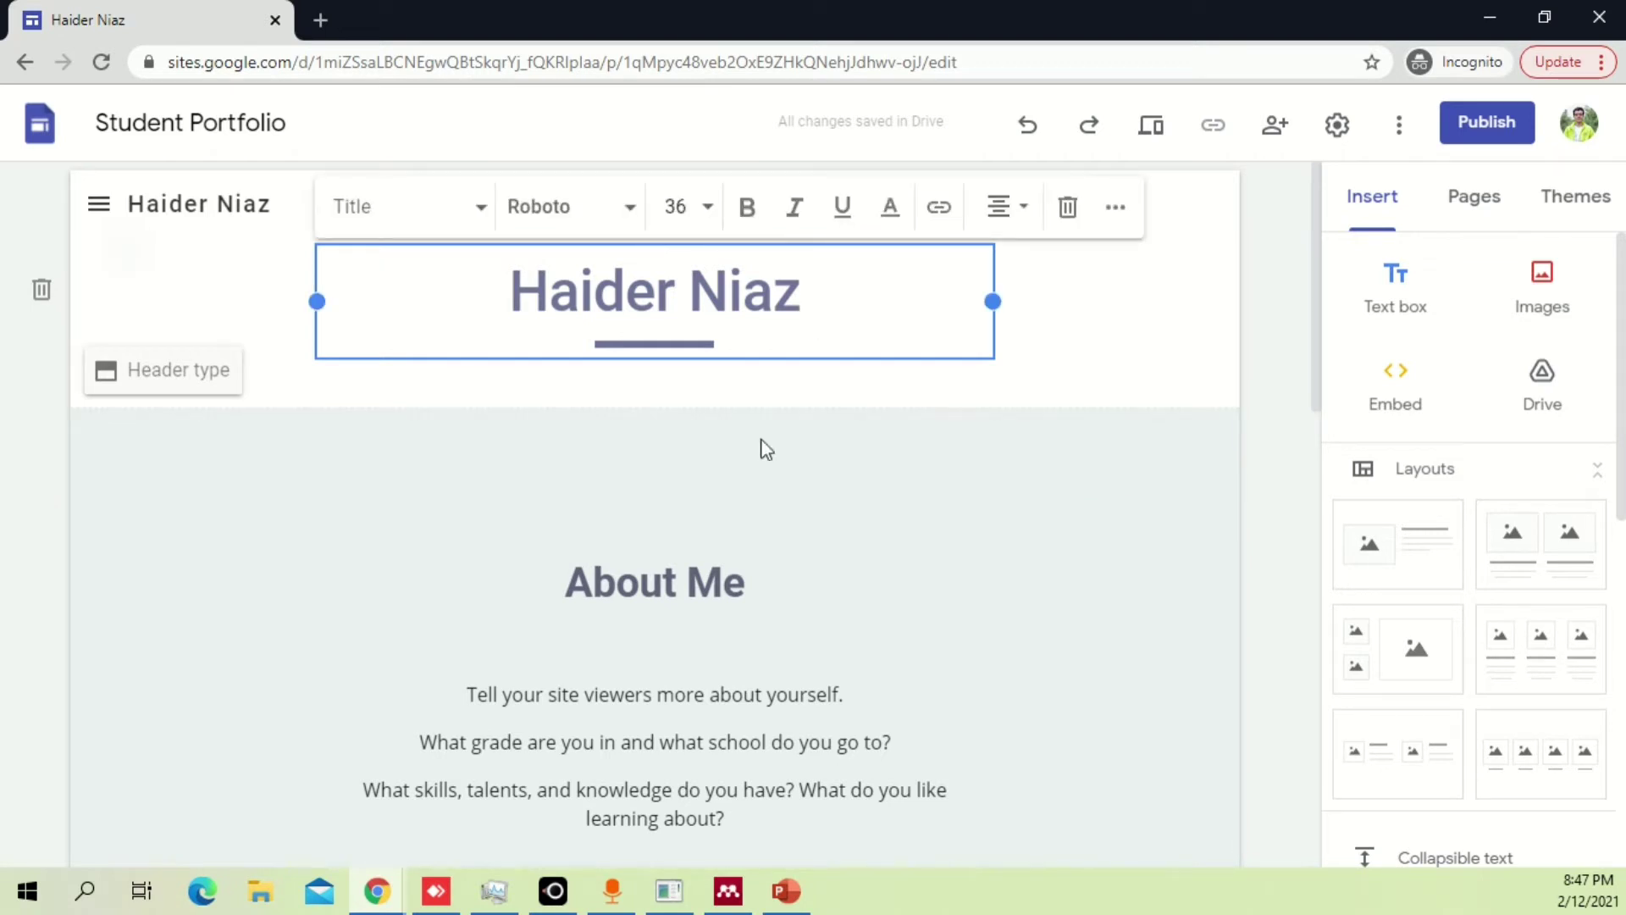
pyautogui.click(743, 464)
pyautogui.click(922, 248)
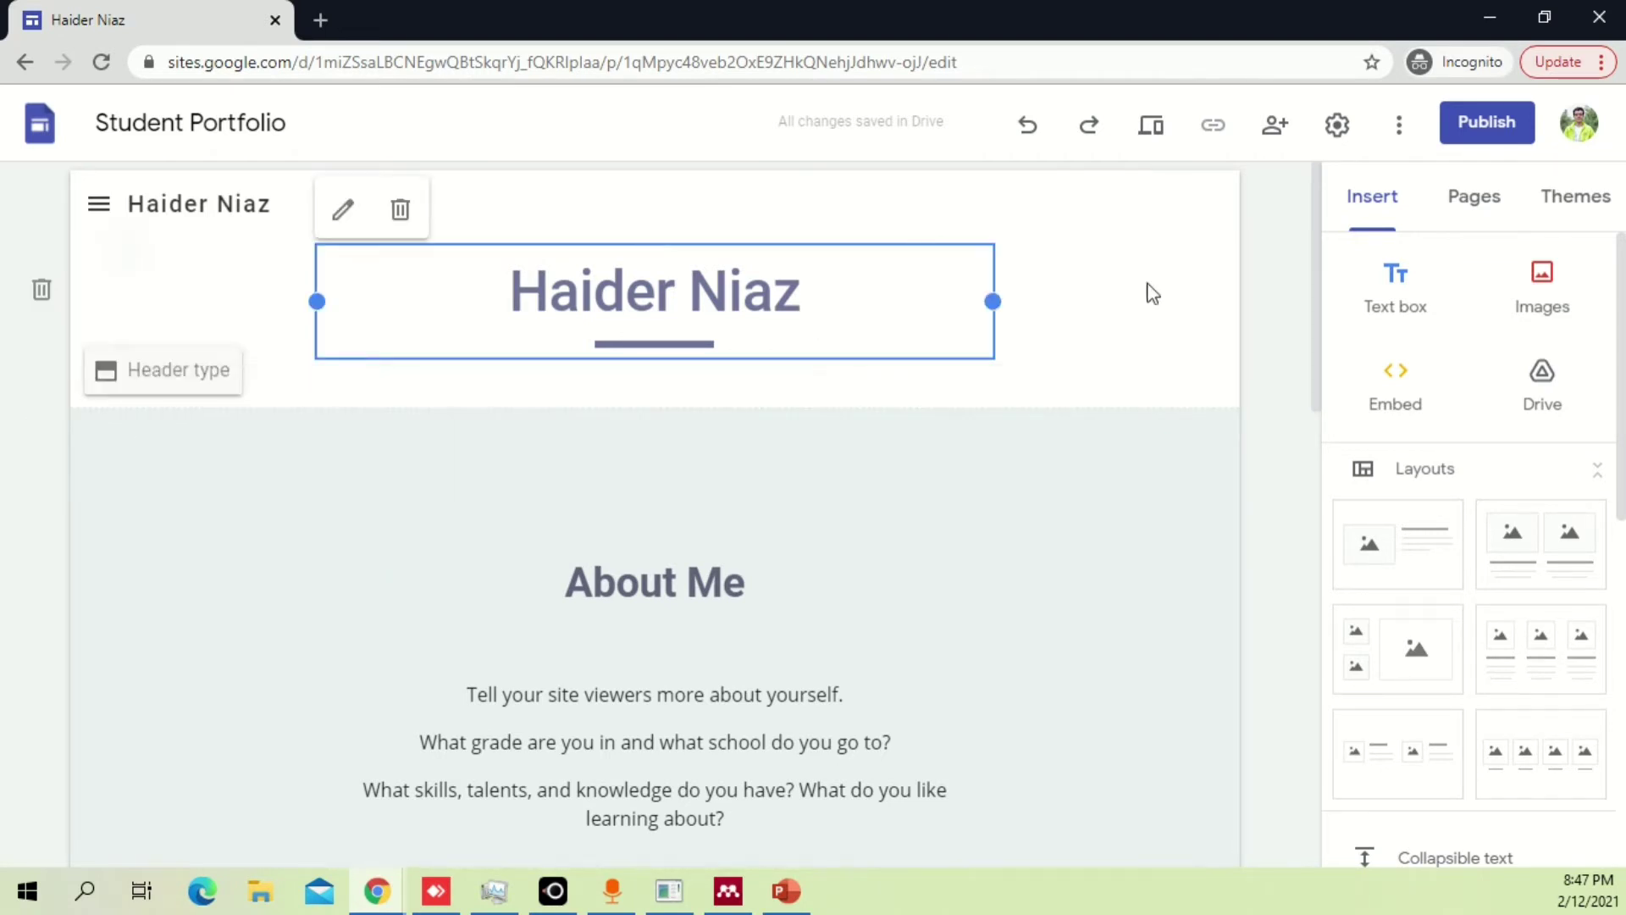
pyautogui.click(167, 276)
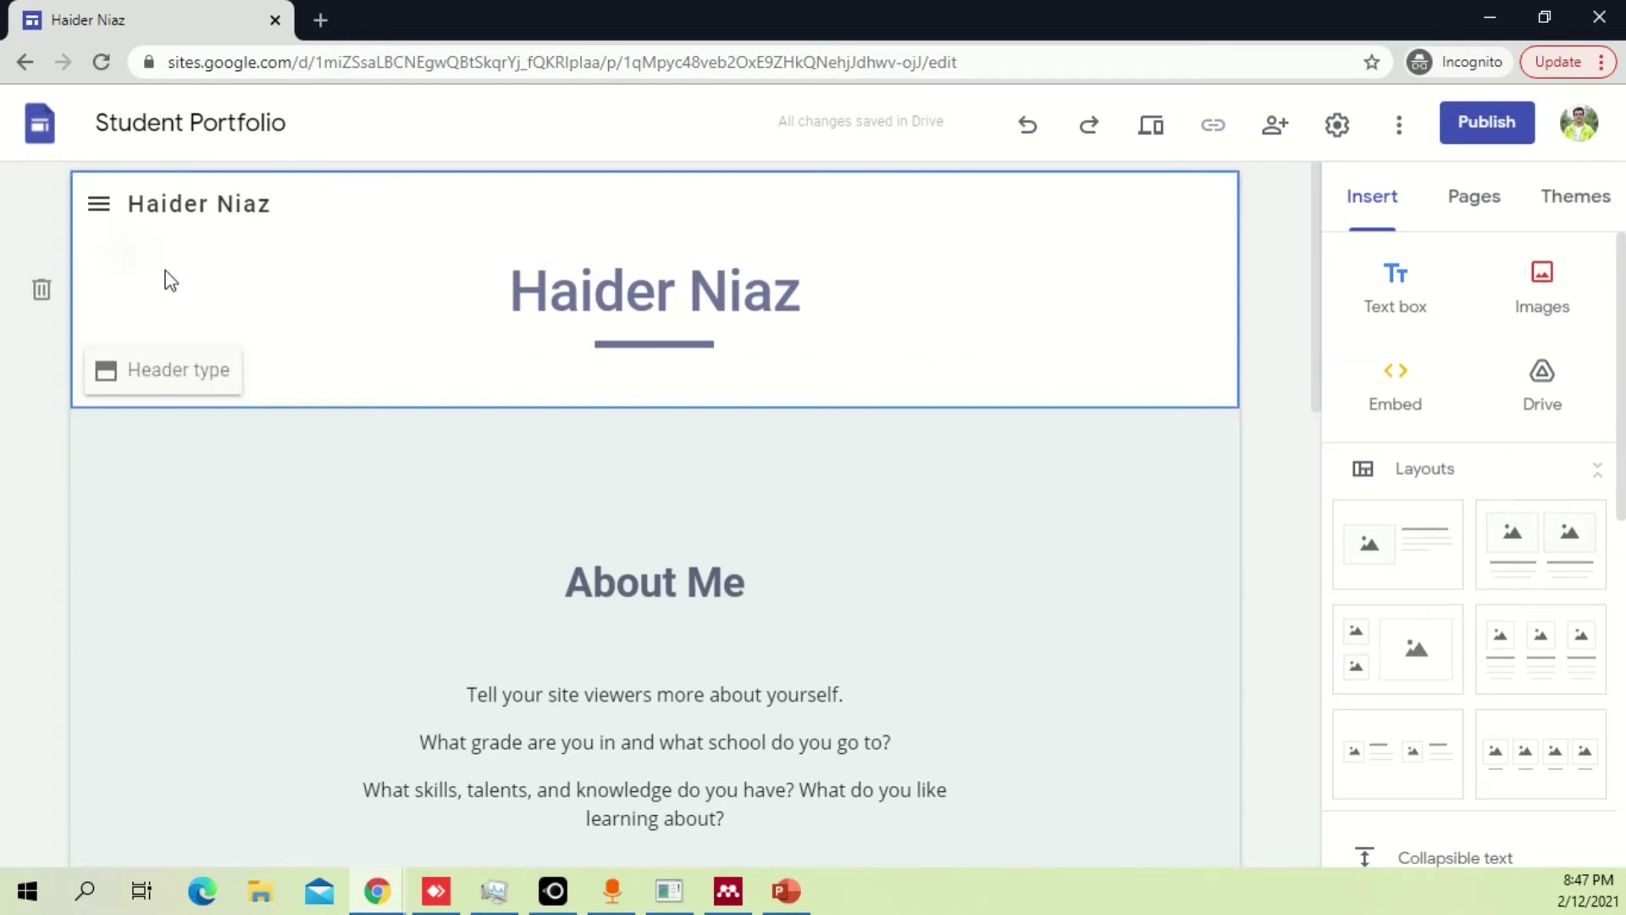
# Set the Home page header type to Banner.
pyautogui.click(203, 374)
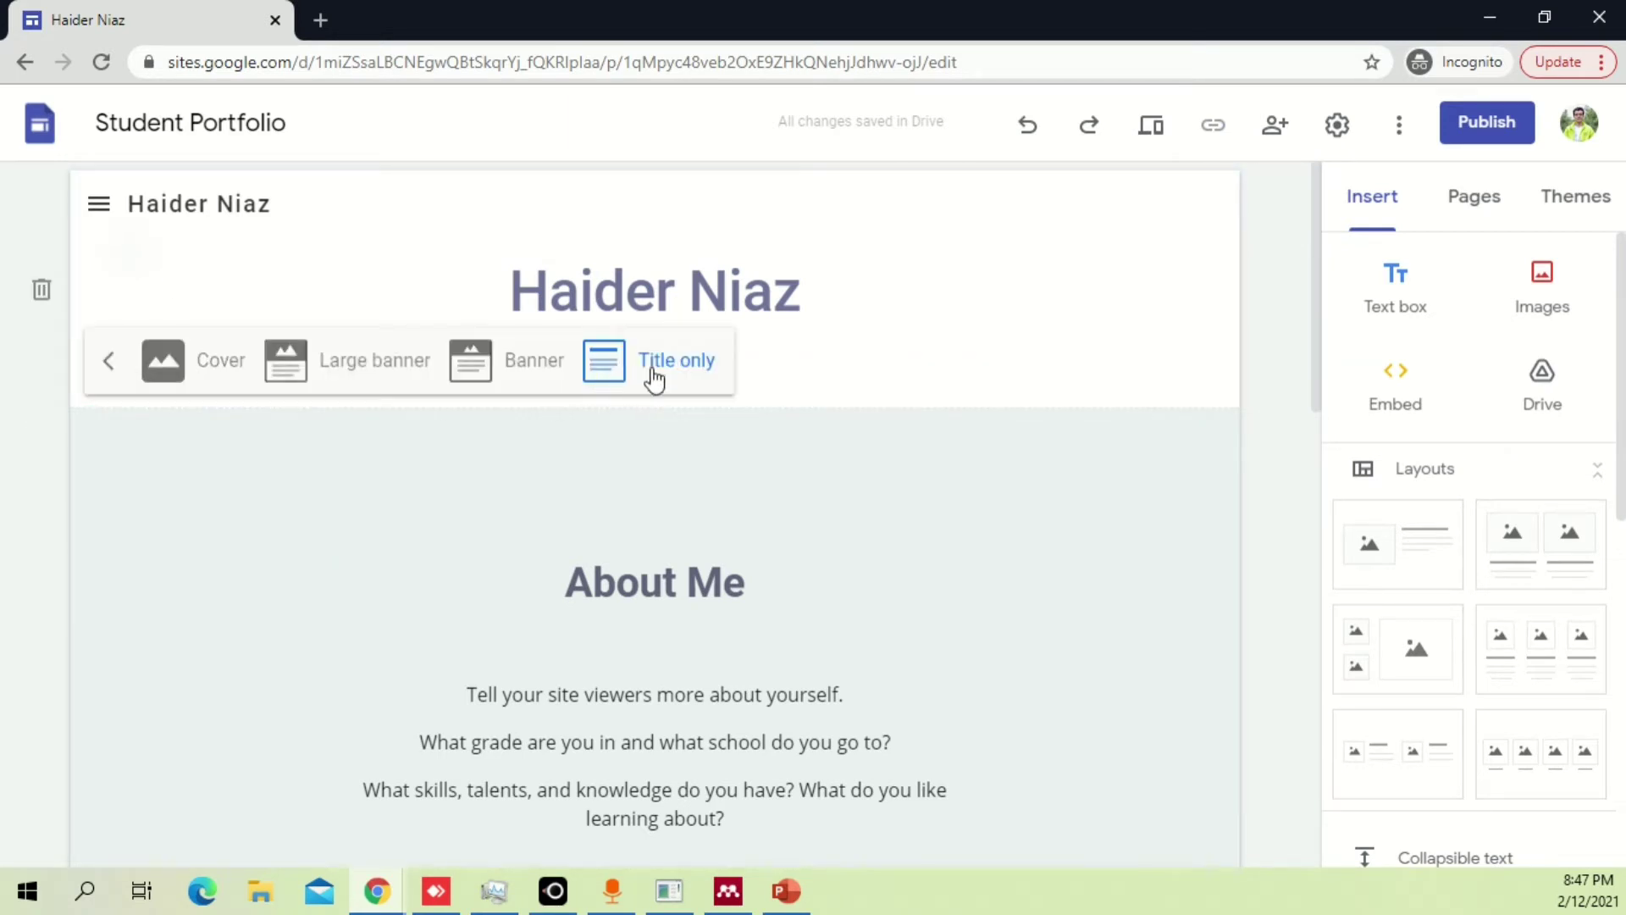
pyautogui.click(490, 365)
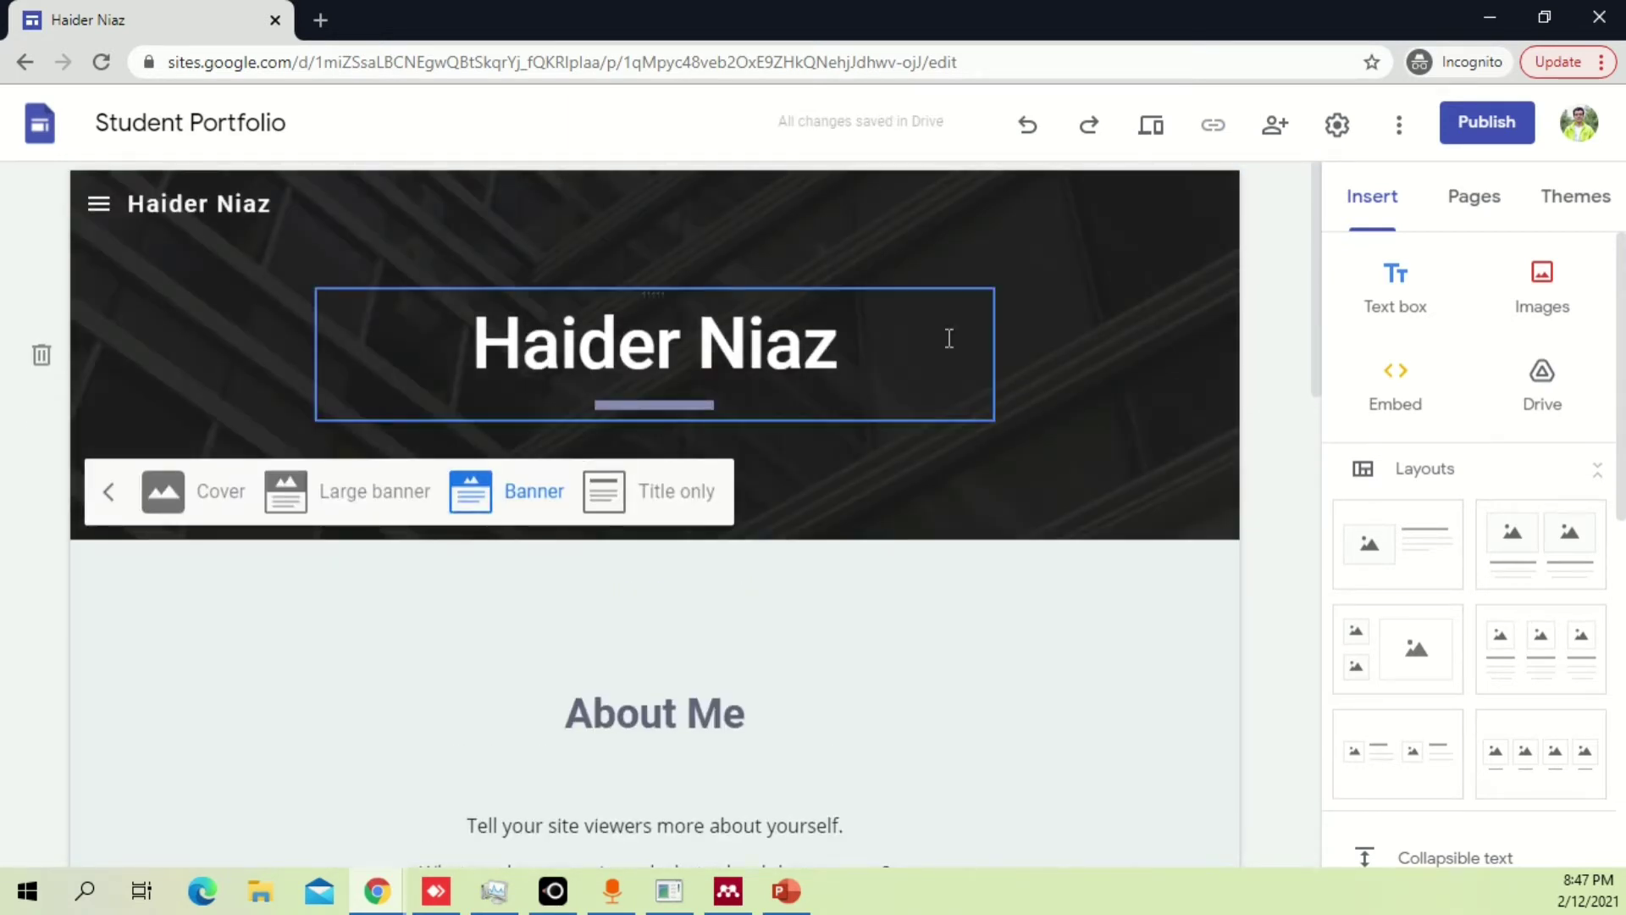
pyautogui.click(949, 338)
pyautogui.click(1117, 364)
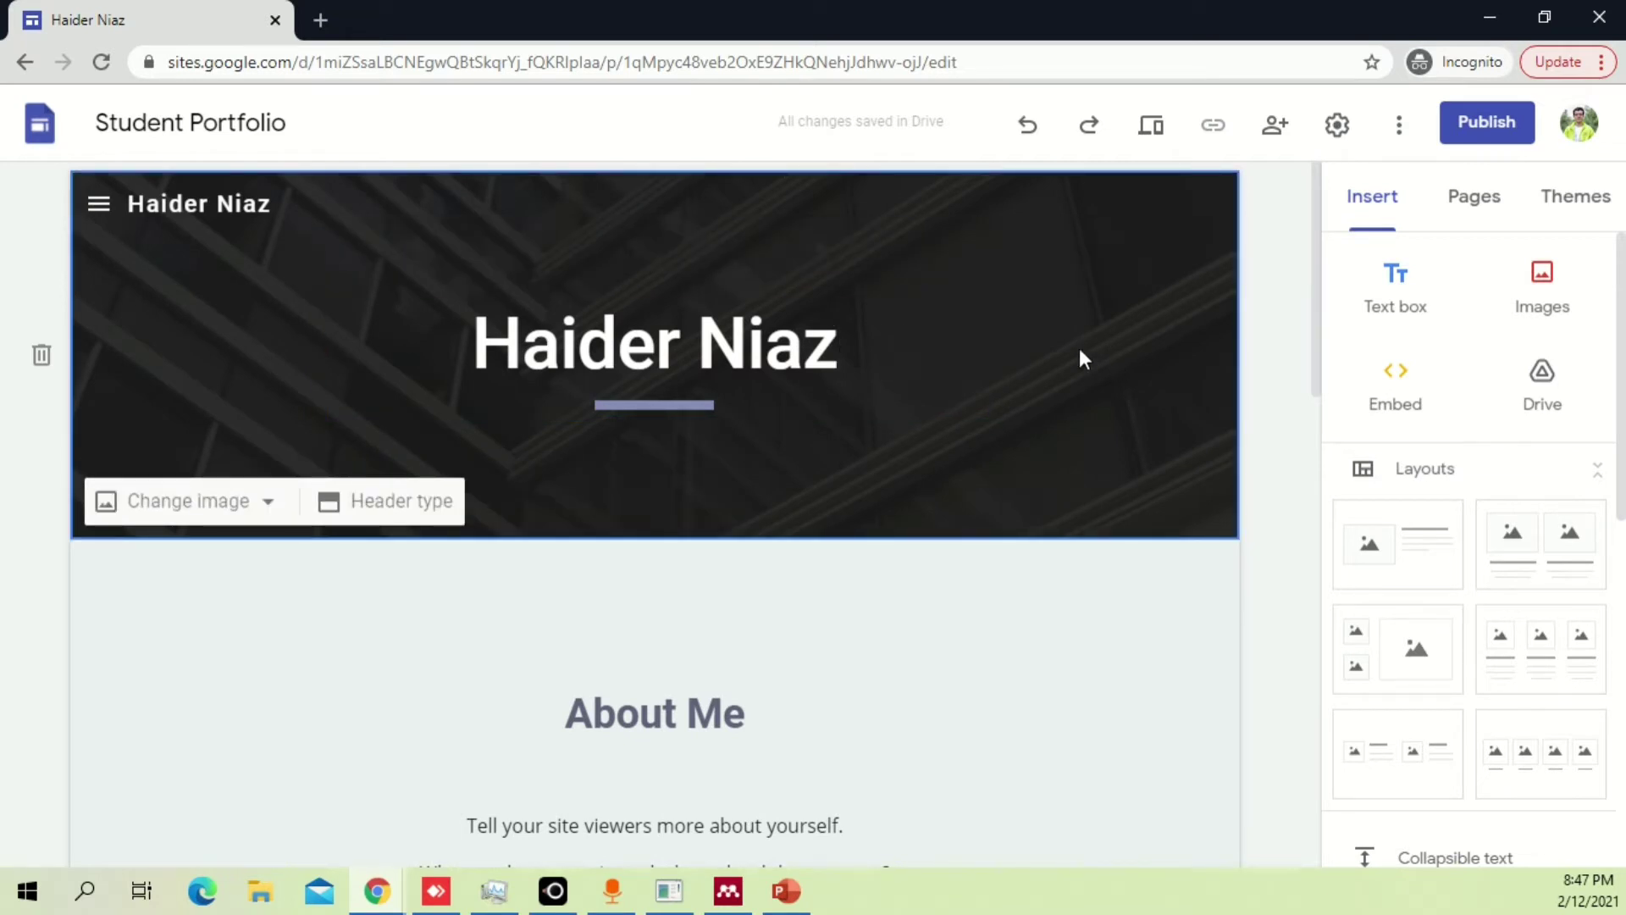
# Choose the teal hanging-dots pattern from the image Gallery as the banner background.
pyautogui.click(236, 500)
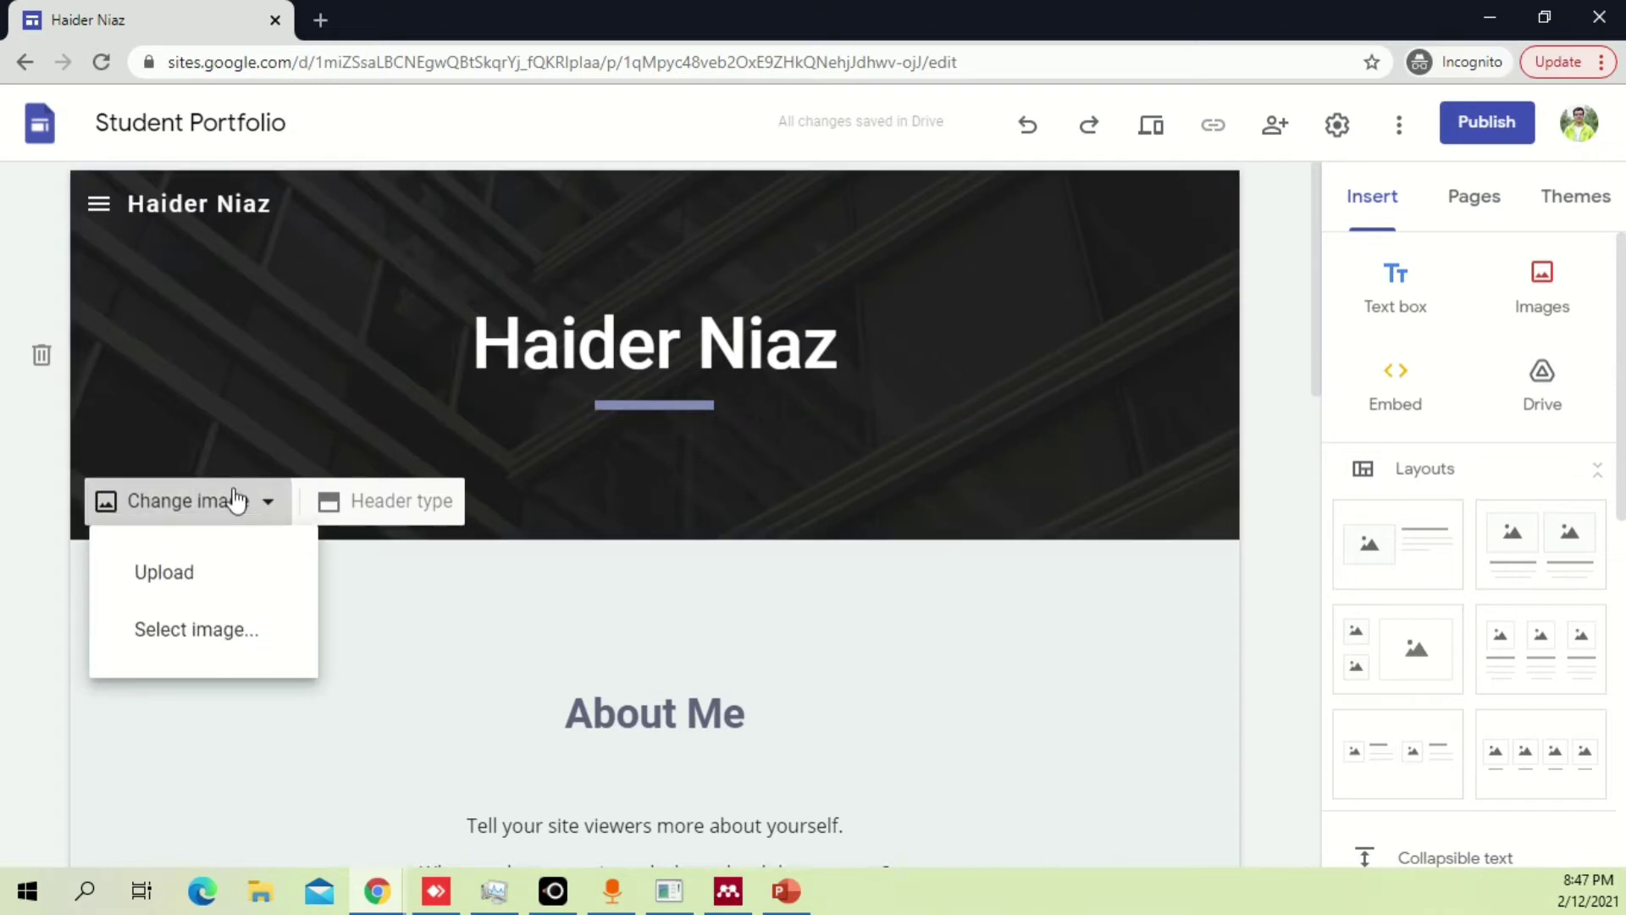
pyautogui.click(218, 630)
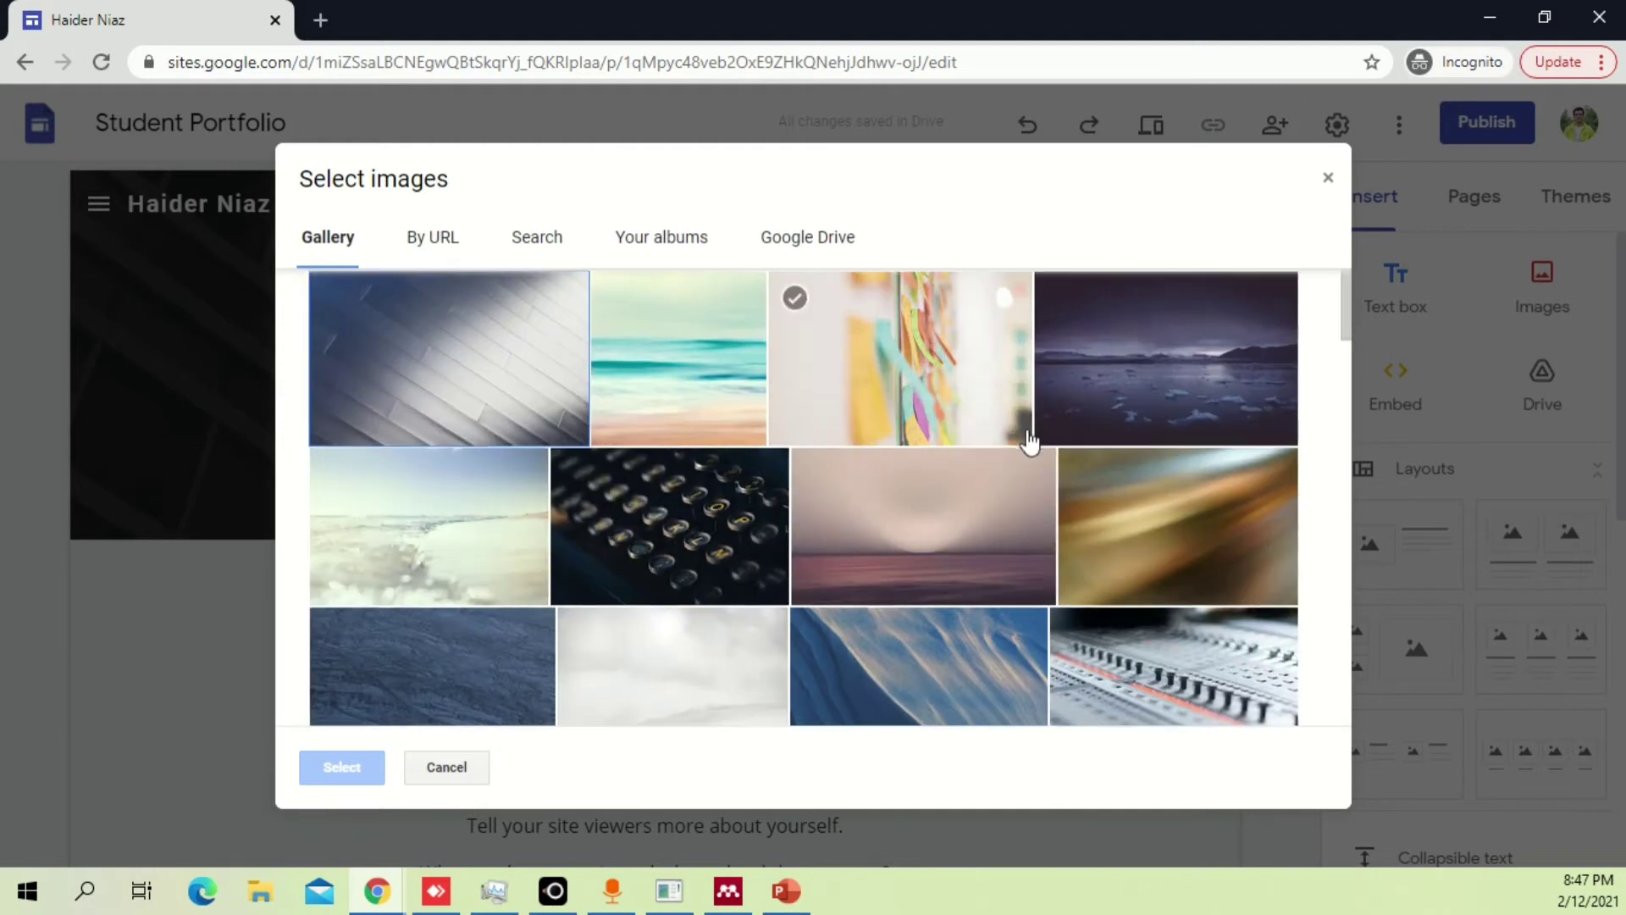
pyautogui.scroll(-3, 1030, 441)
pyautogui.scroll(-5, 1029, 441)
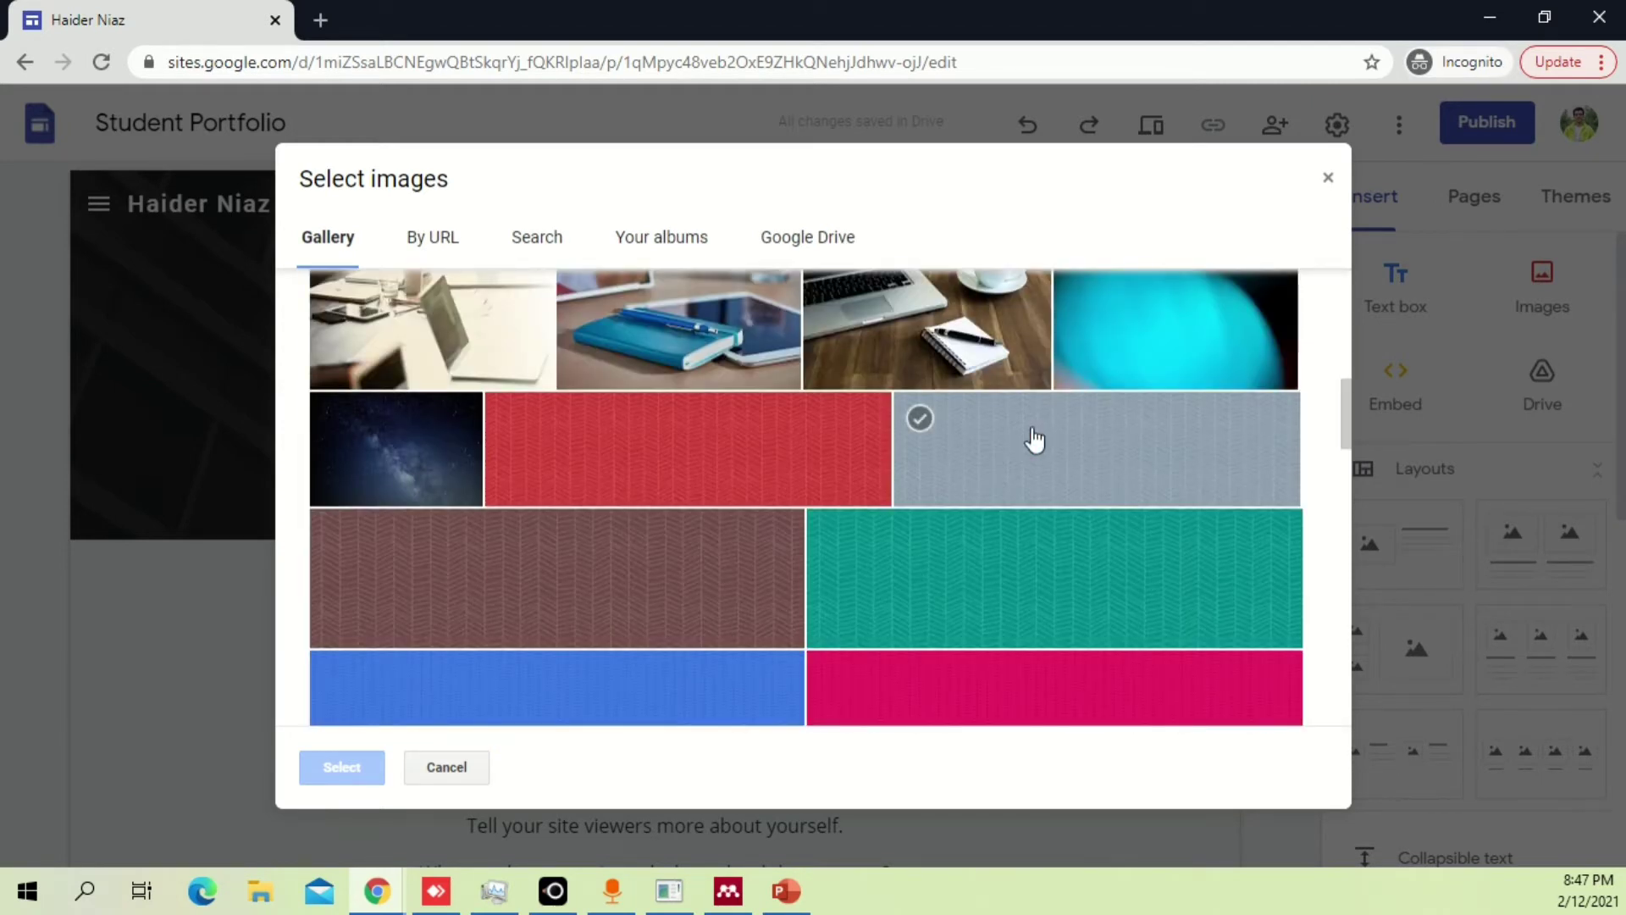
pyautogui.scroll(2, 1035, 439)
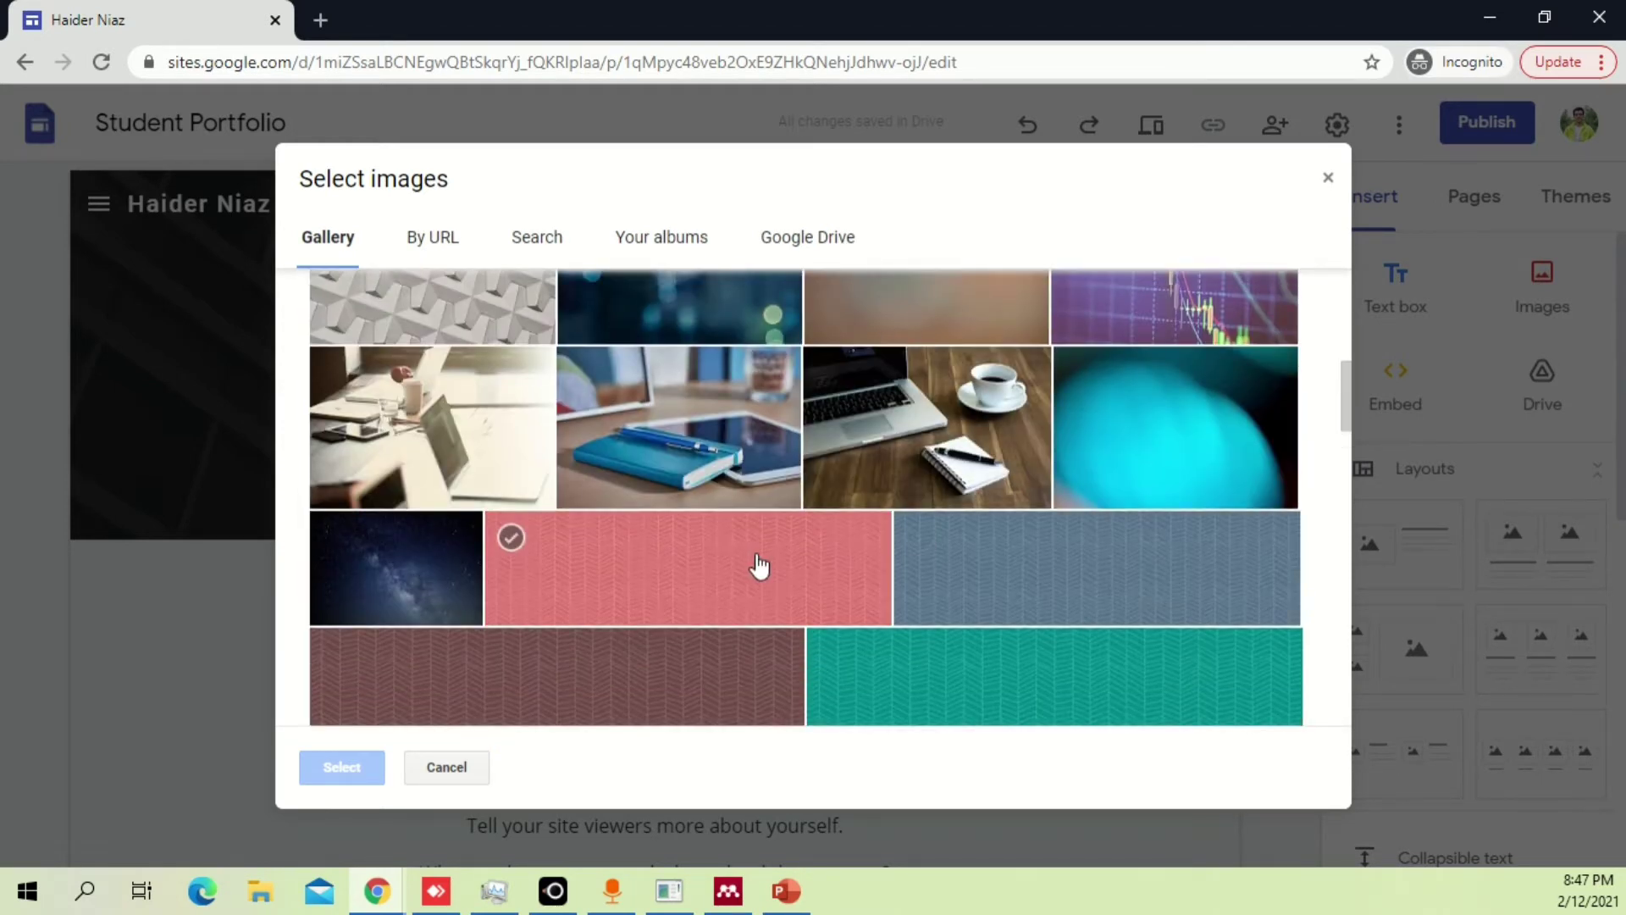
pyautogui.scroll(2, 1092, 424)
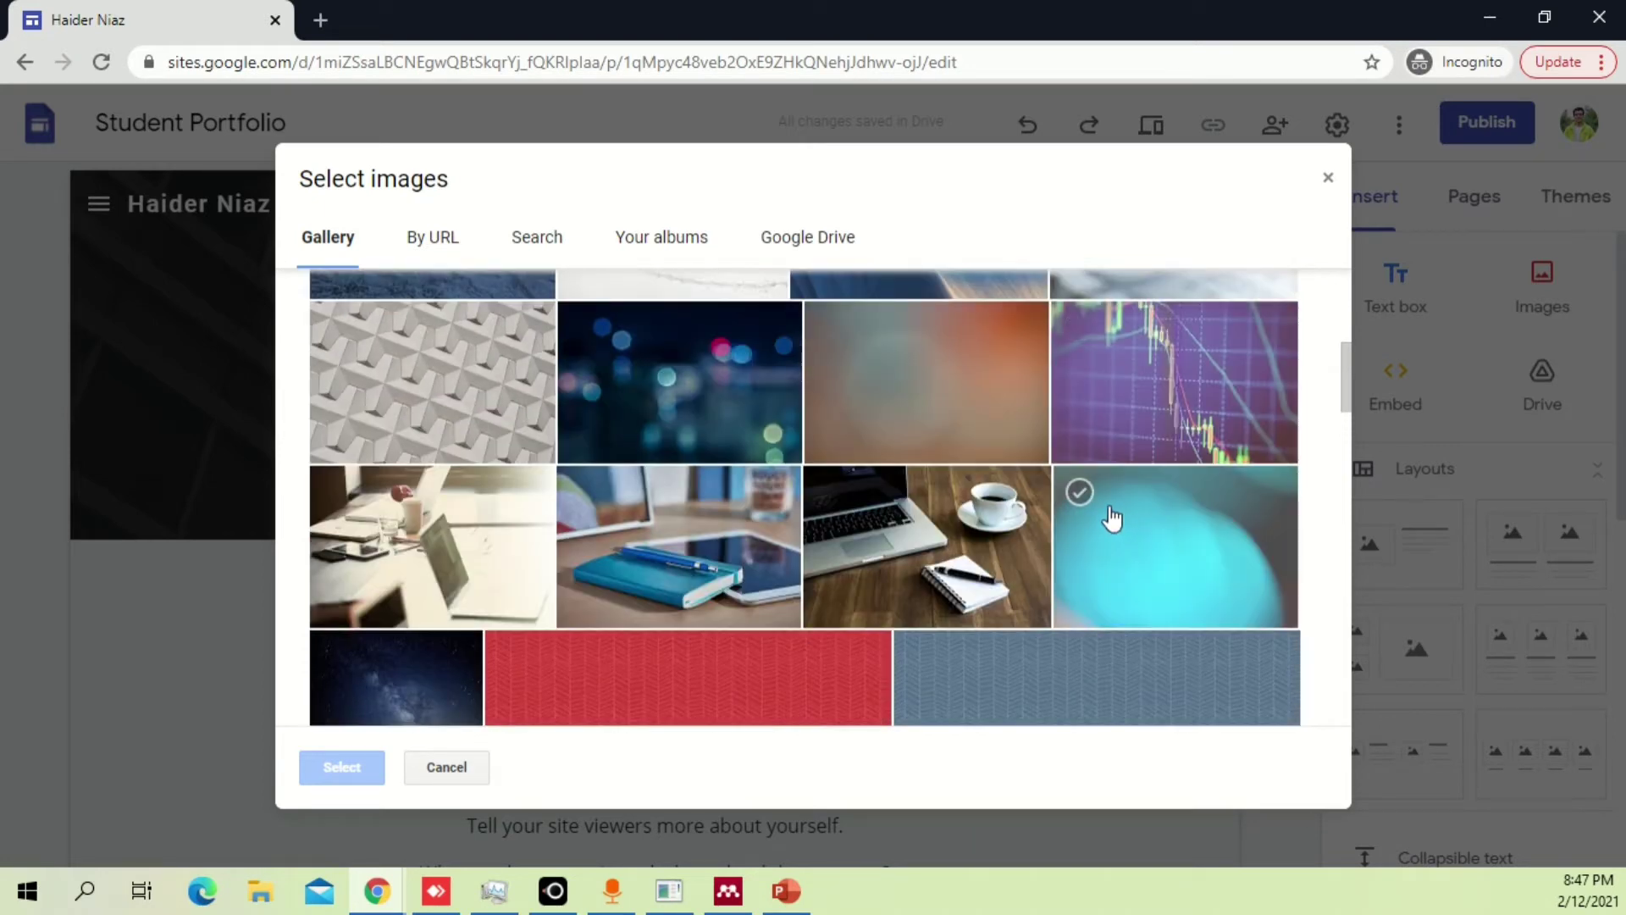
pyautogui.scroll(-5, 1109, 517)
pyautogui.scroll(-3, 1107, 515)
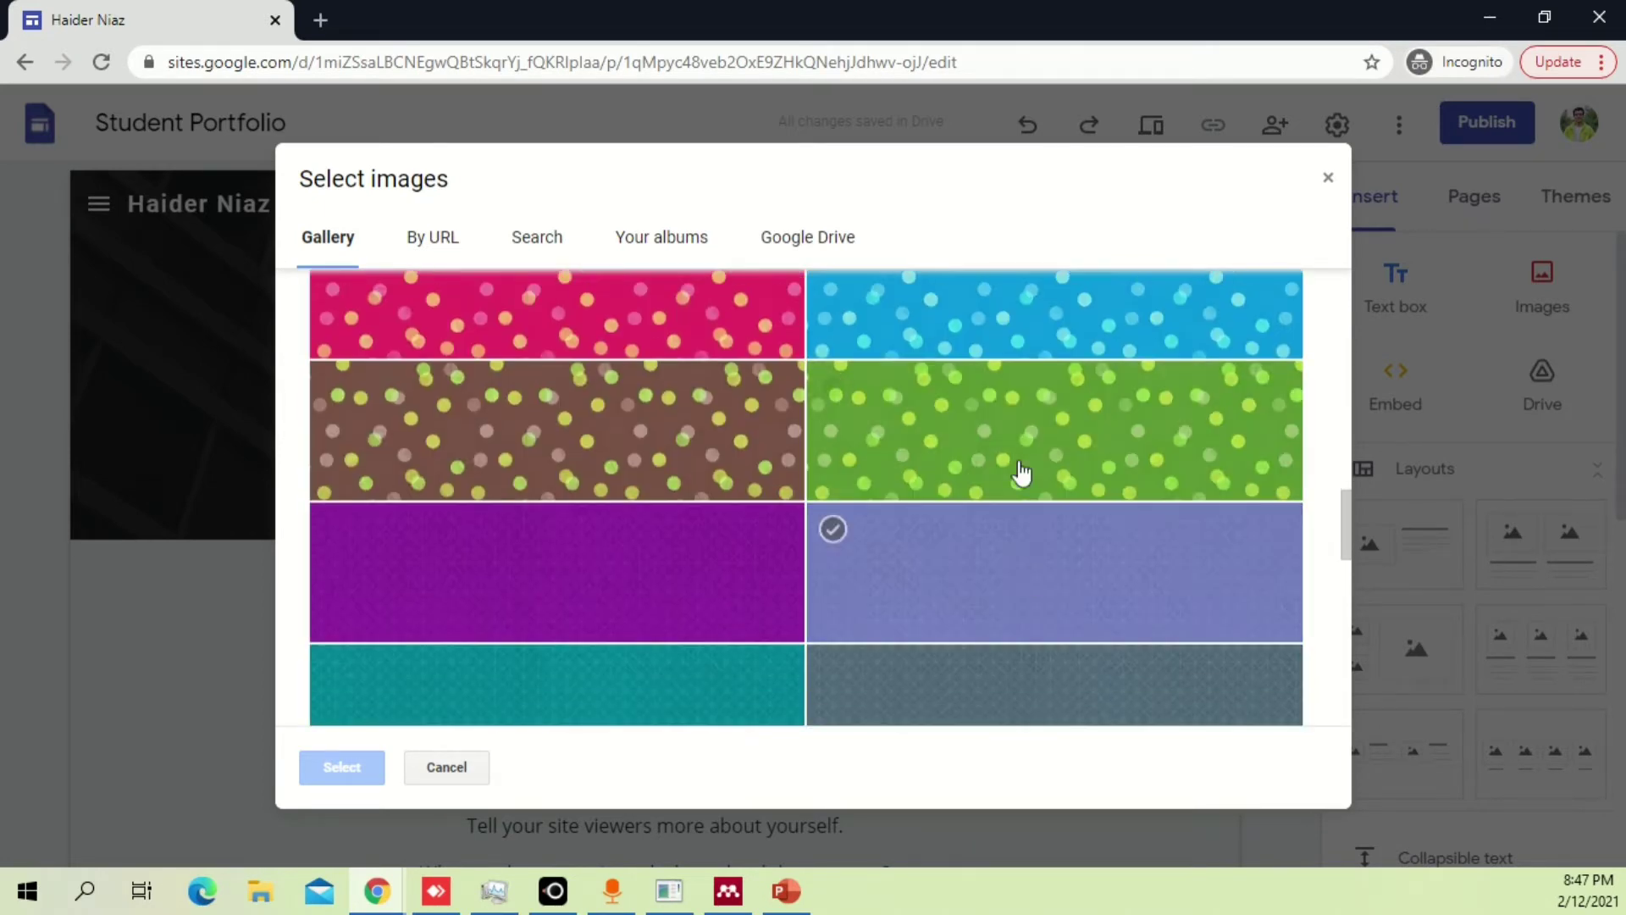
pyautogui.scroll(-6, 1022, 472)
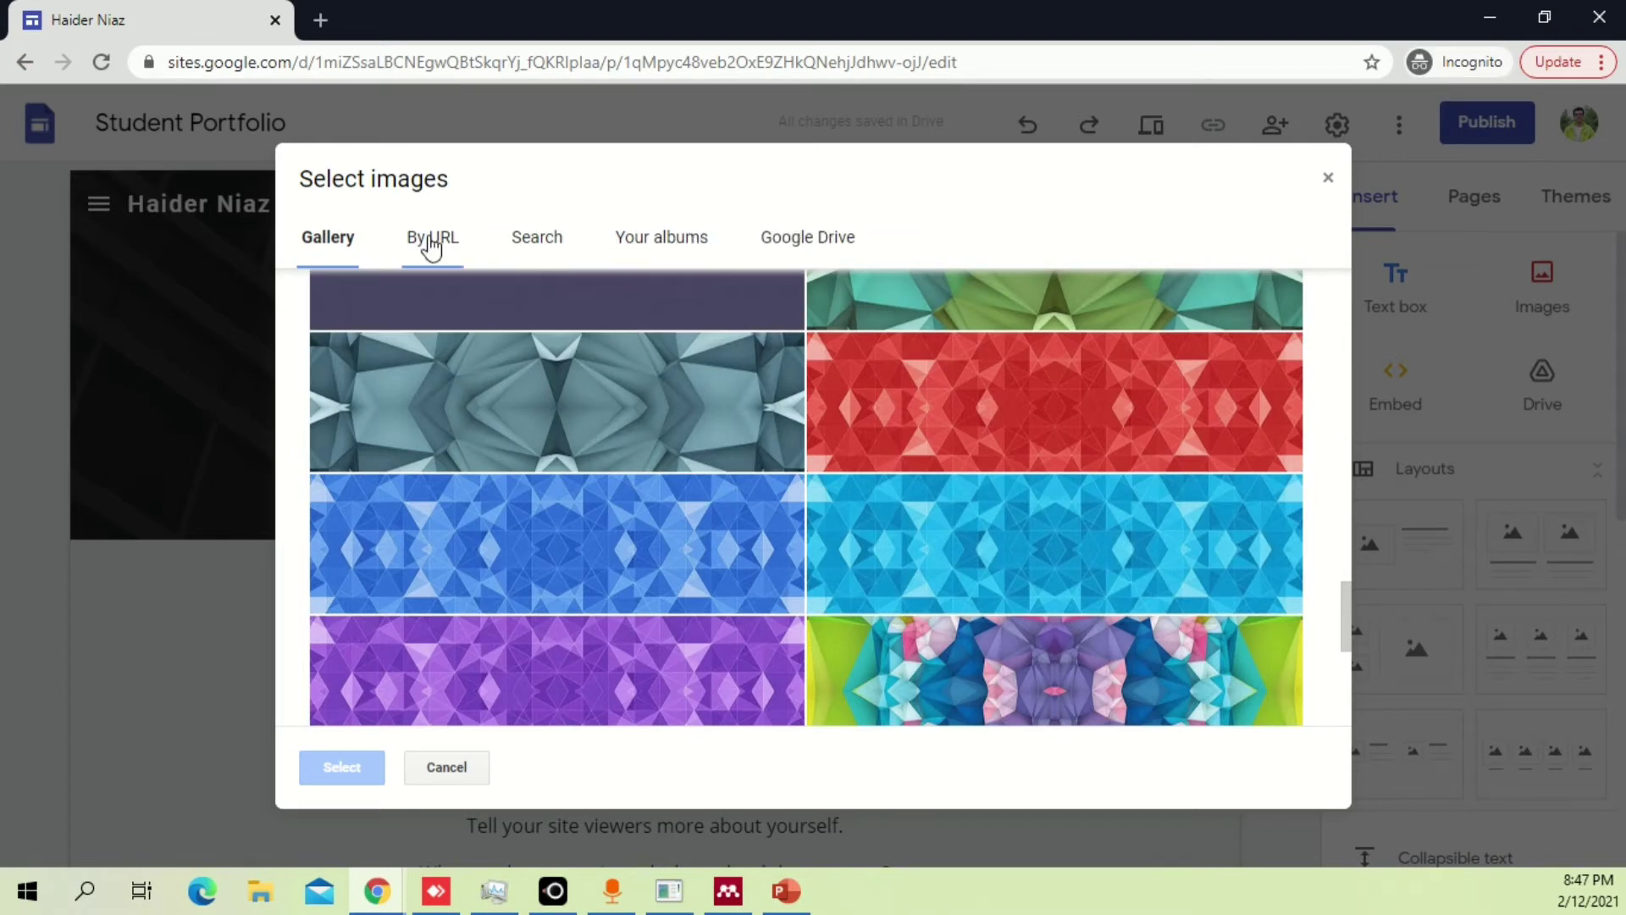
pyautogui.scroll(-5, 937, 643)
pyautogui.scroll(8, 690, 602)
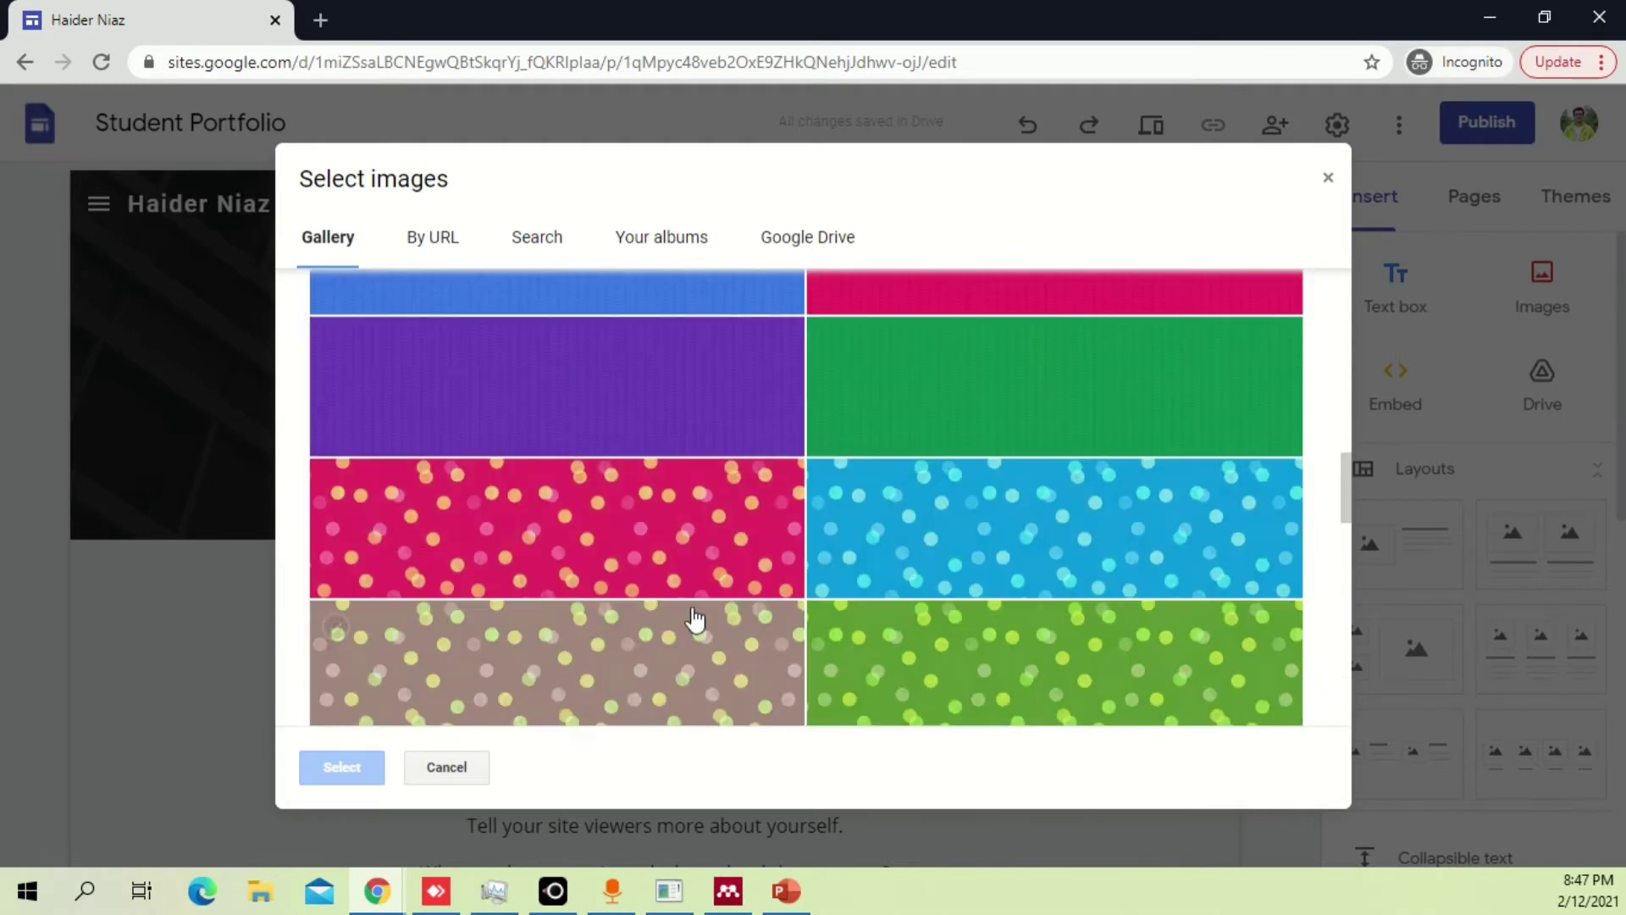
pyautogui.scroll(-3, 695, 621)
pyautogui.click(635, 516)
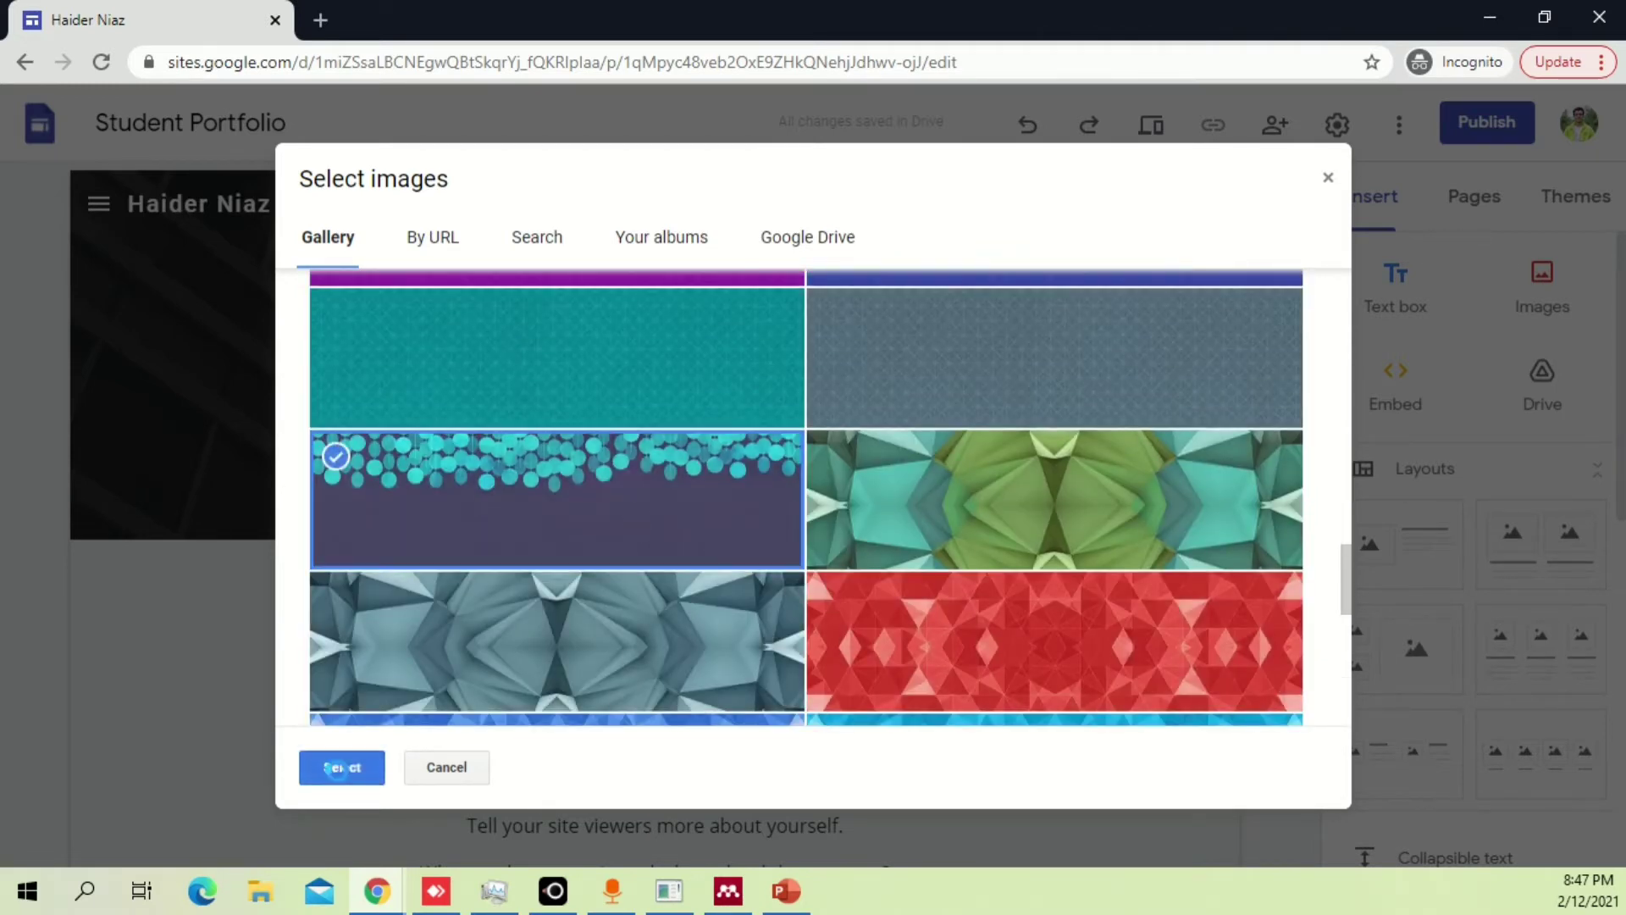
pyautogui.click(336, 768)
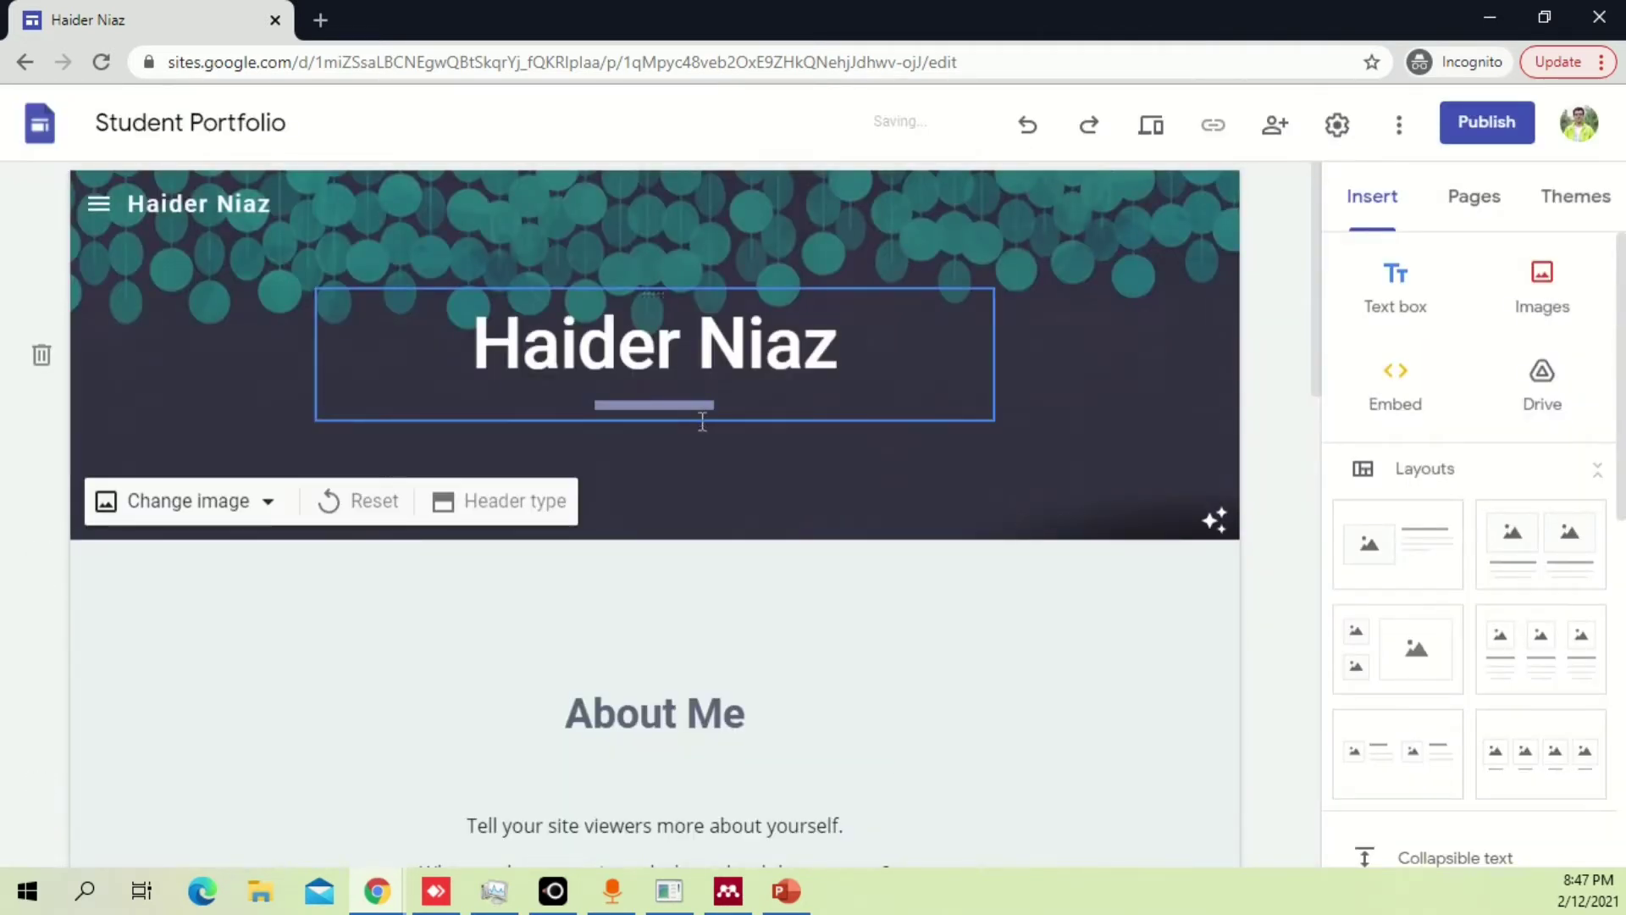
# Try several title positions, leave the title centred, and reset the header to its default dark image.
pyautogui.click(682, 308)
pyautogui.moveTo(684, 290); pyautogui.dragTo(729, 381)
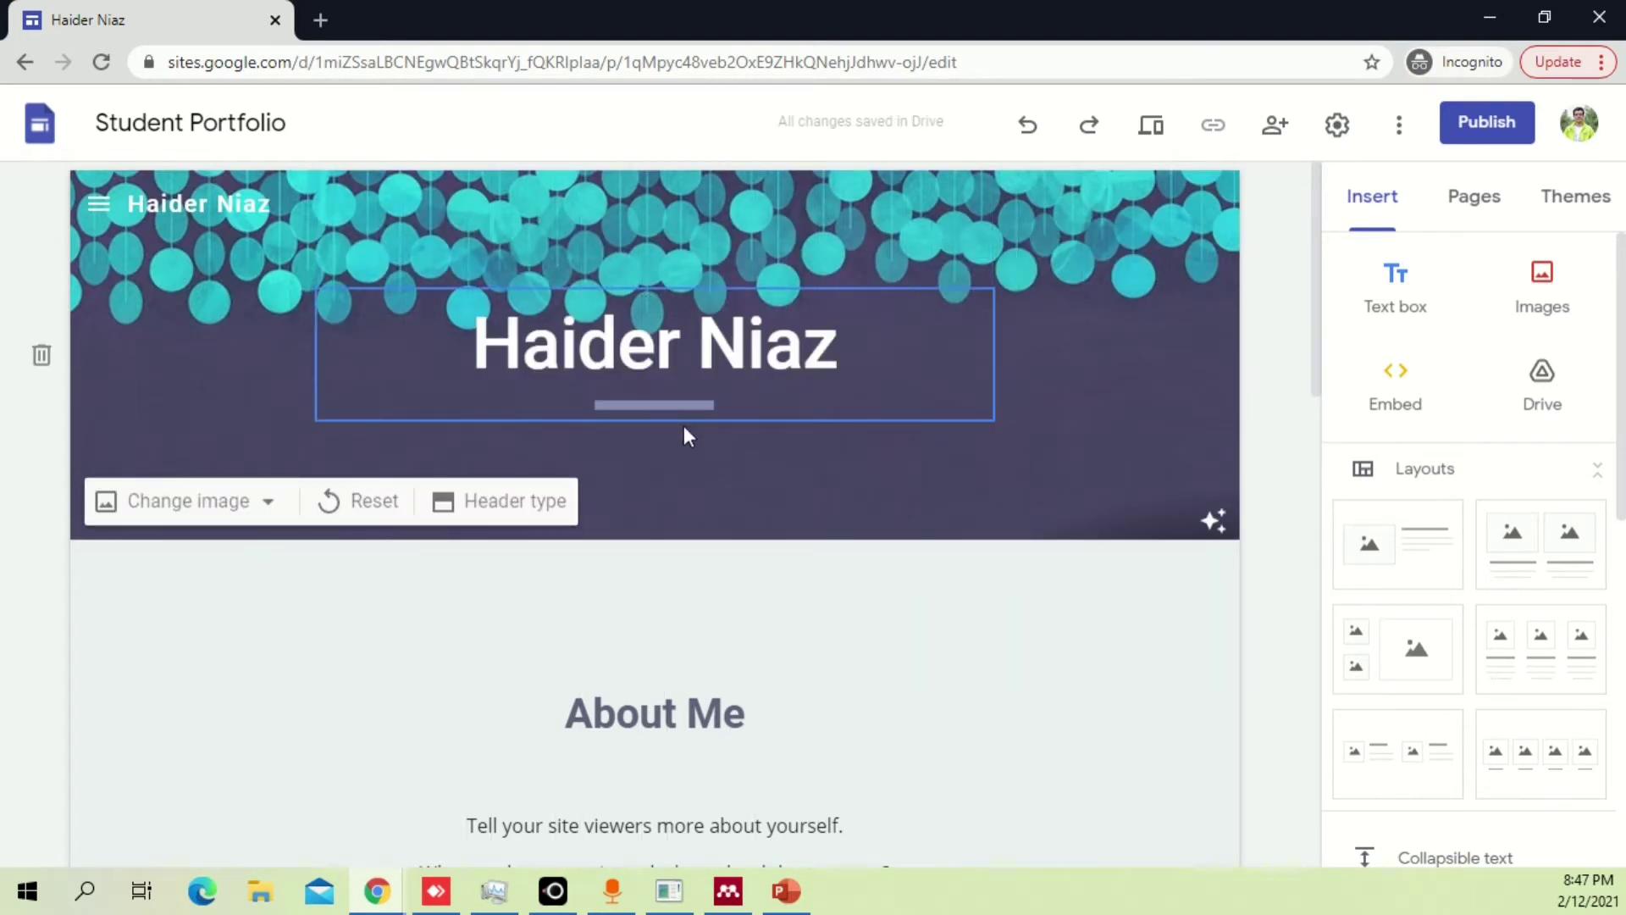
pyautogui.moveTo(697, 416)
pyautogui.mouseDown()
pyautogui.moveTo(701, 452)
pyautogui.moveTo(688, 429)
pyautogui.mouseUp()
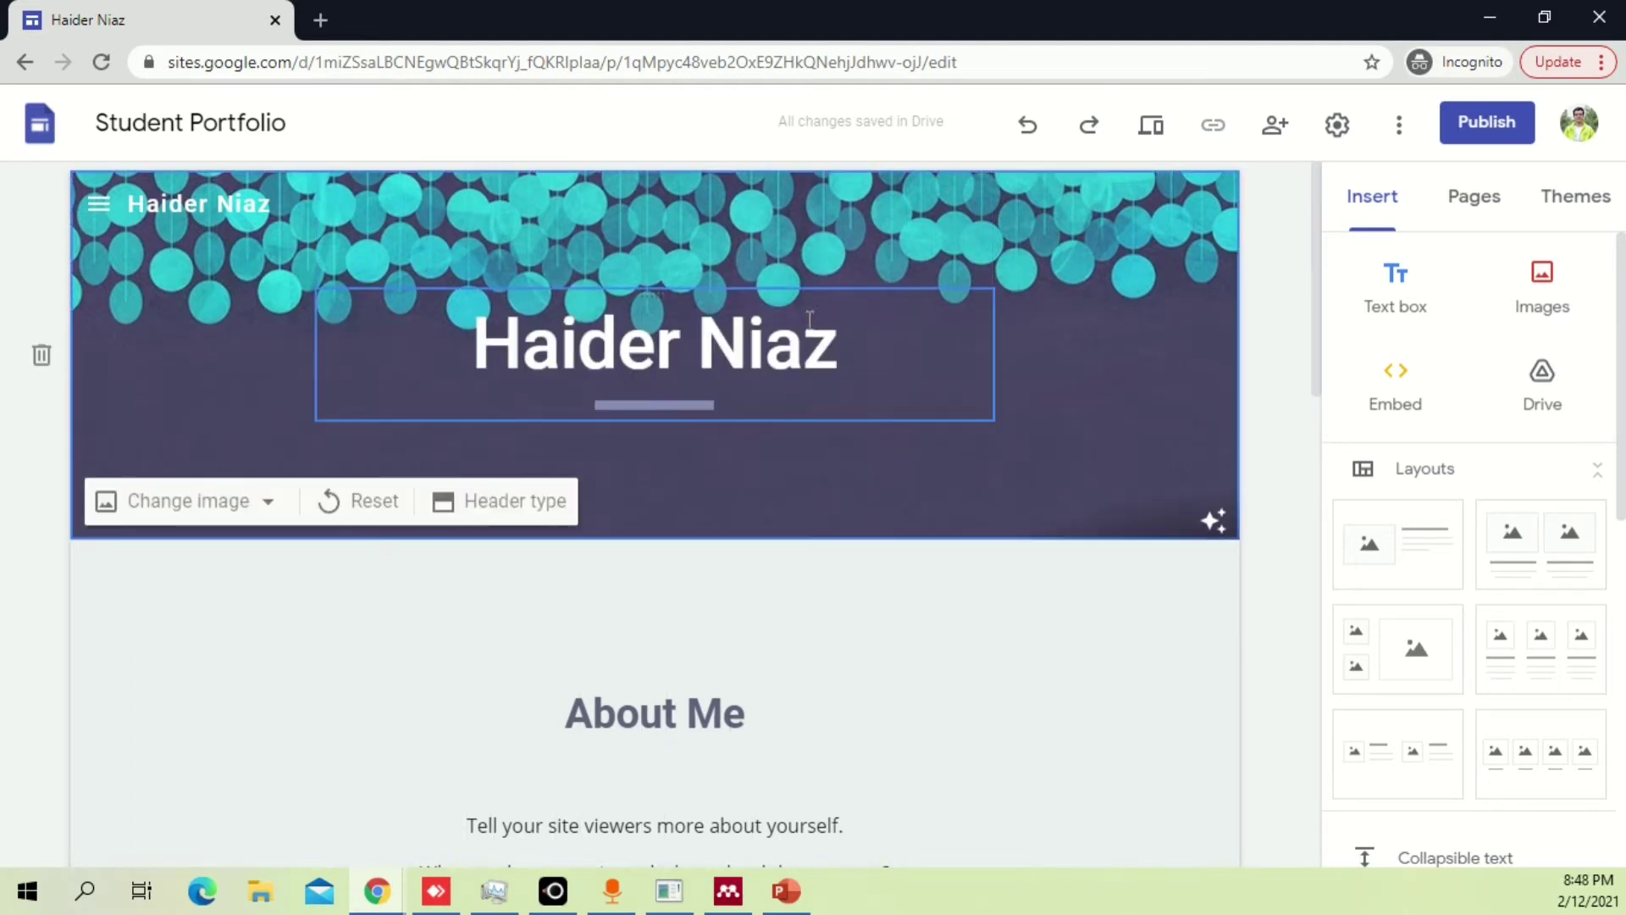
pyautogui.moveTo(813, 413); pyautogui.dragTo(564, 442)
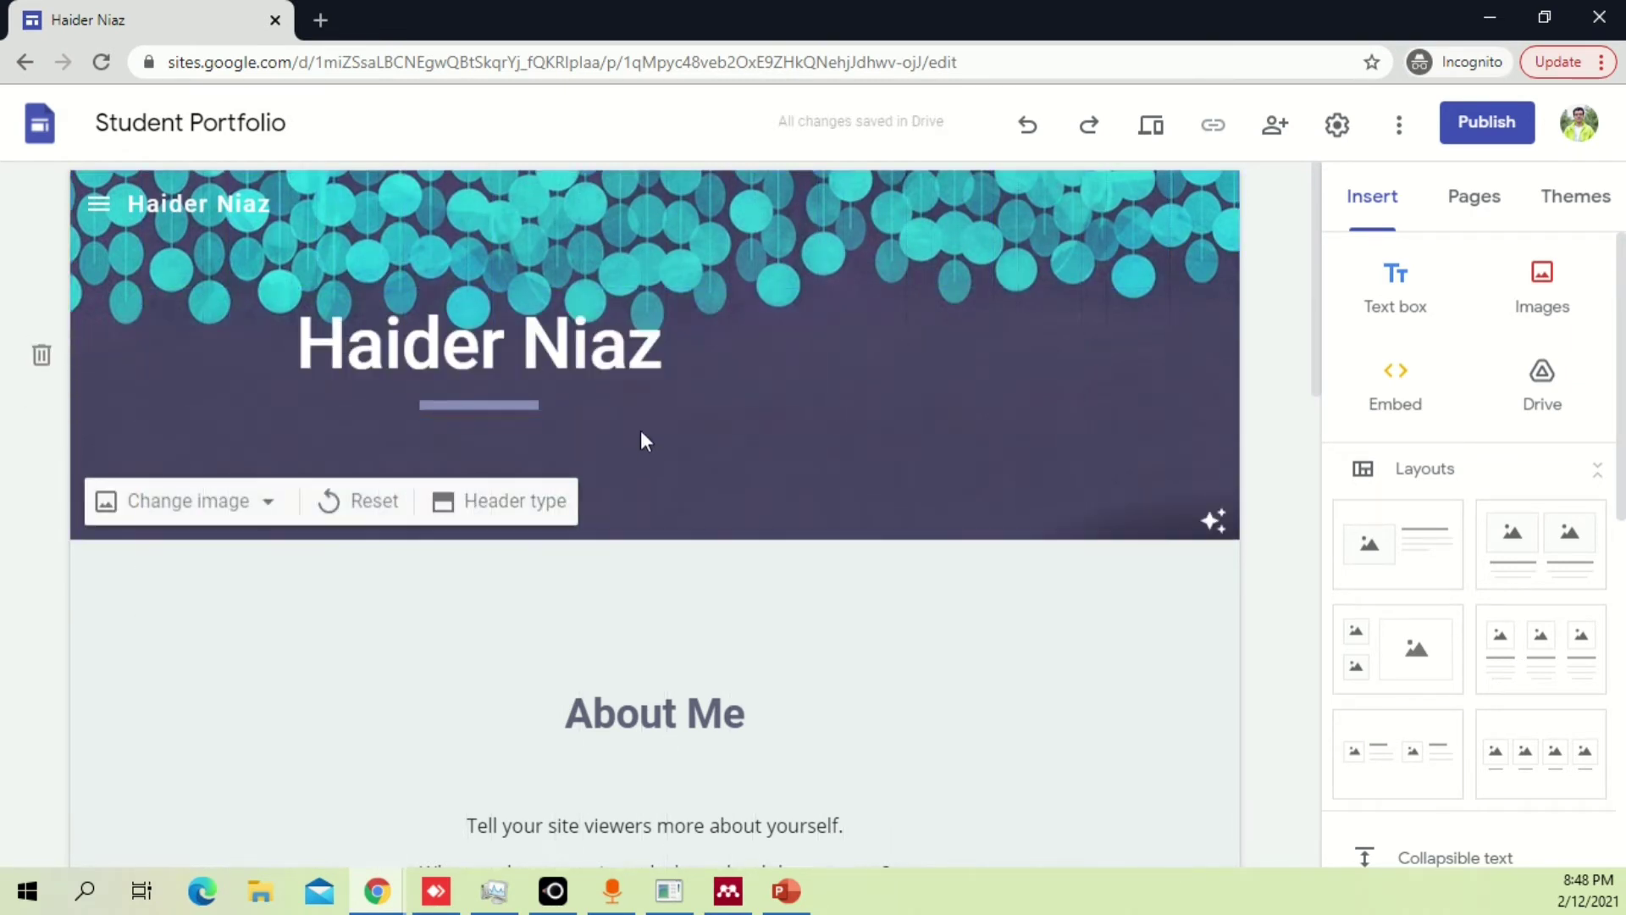
pyautogui.moveTo(647, 410); pyautogui.dragTo(661, 360)
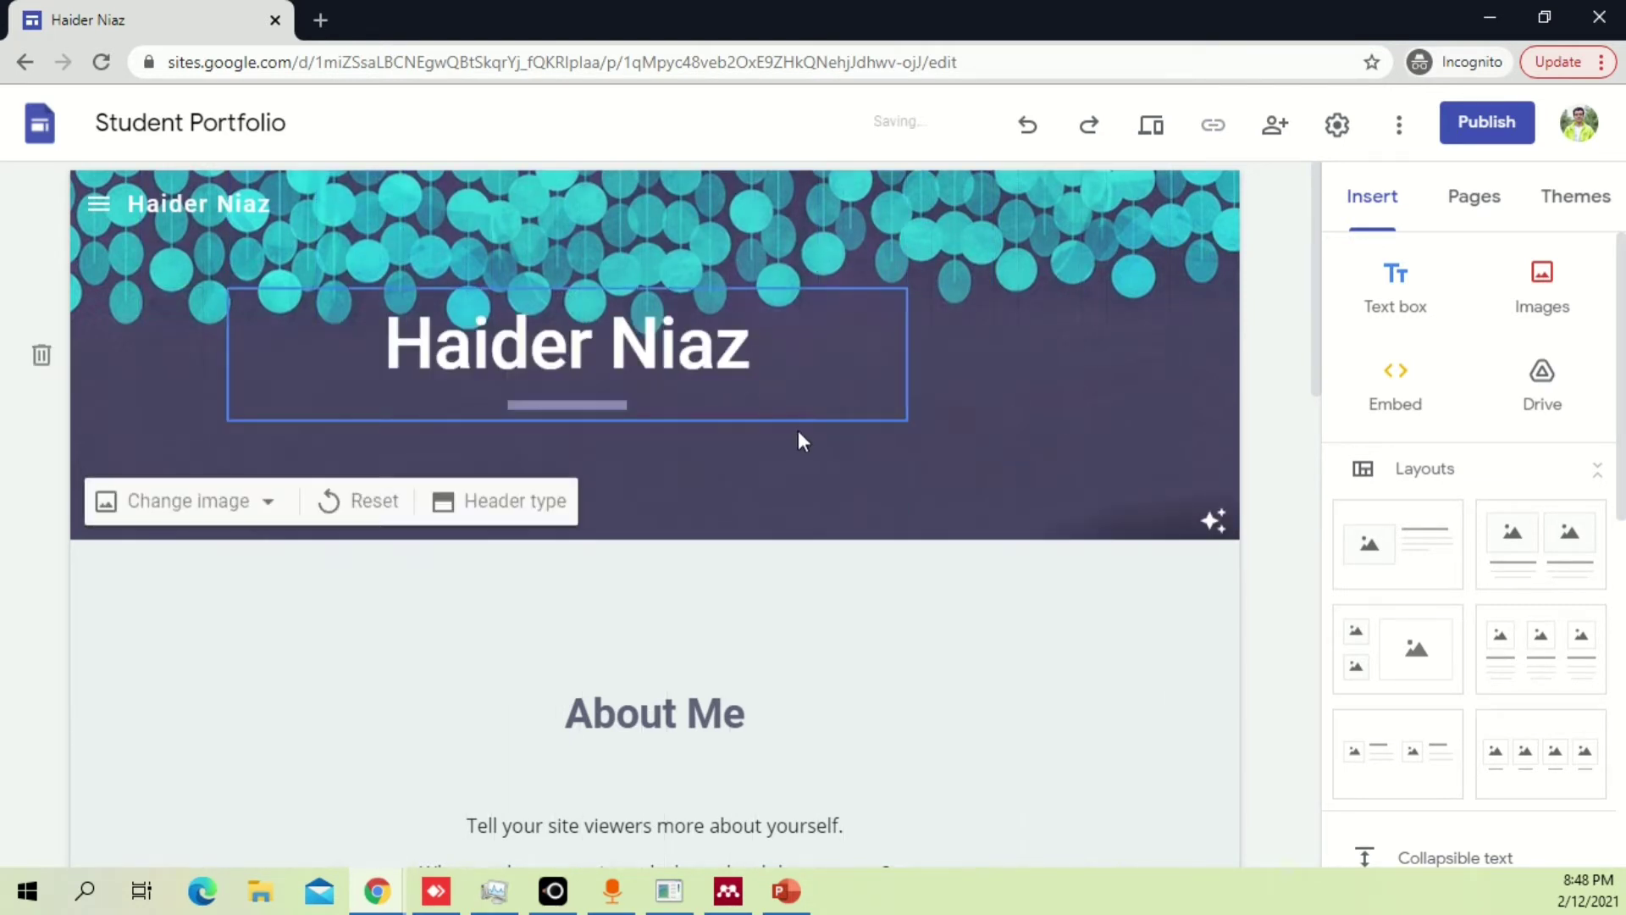
pyautogui.moveTo(798, 418); pyautogui.dragTo(669, 424)
pyautogui.click(379, 505)
# Set the header background to the teal hanging-dots pattern from the image gallery.
pyautogui.click(176, 505)
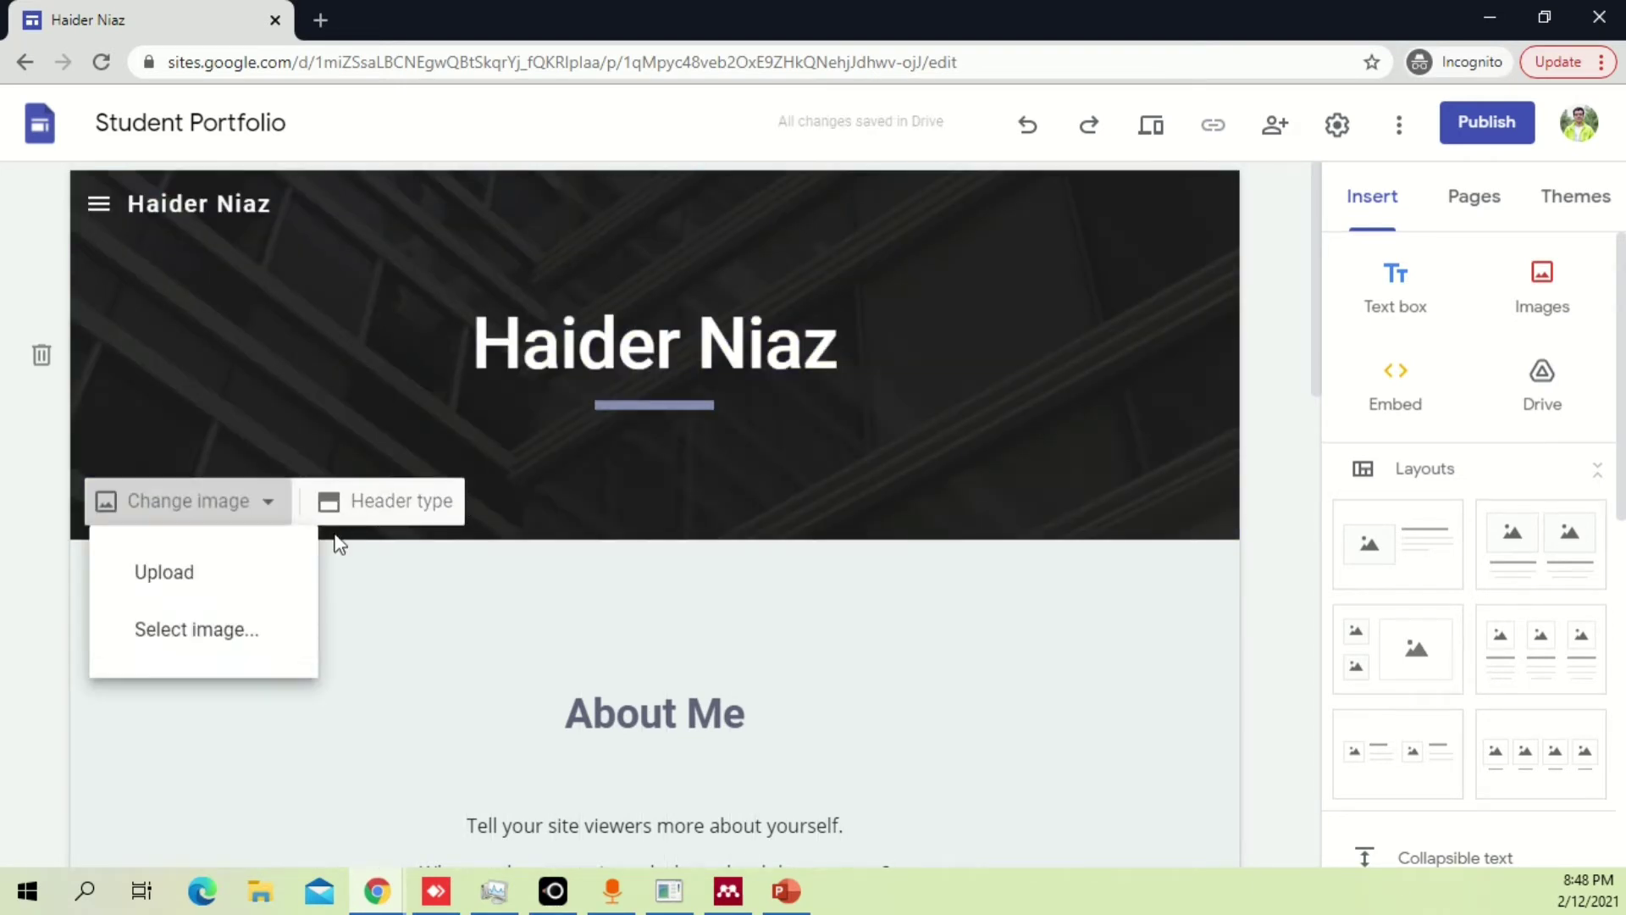
pyautogui.click(240, 631)
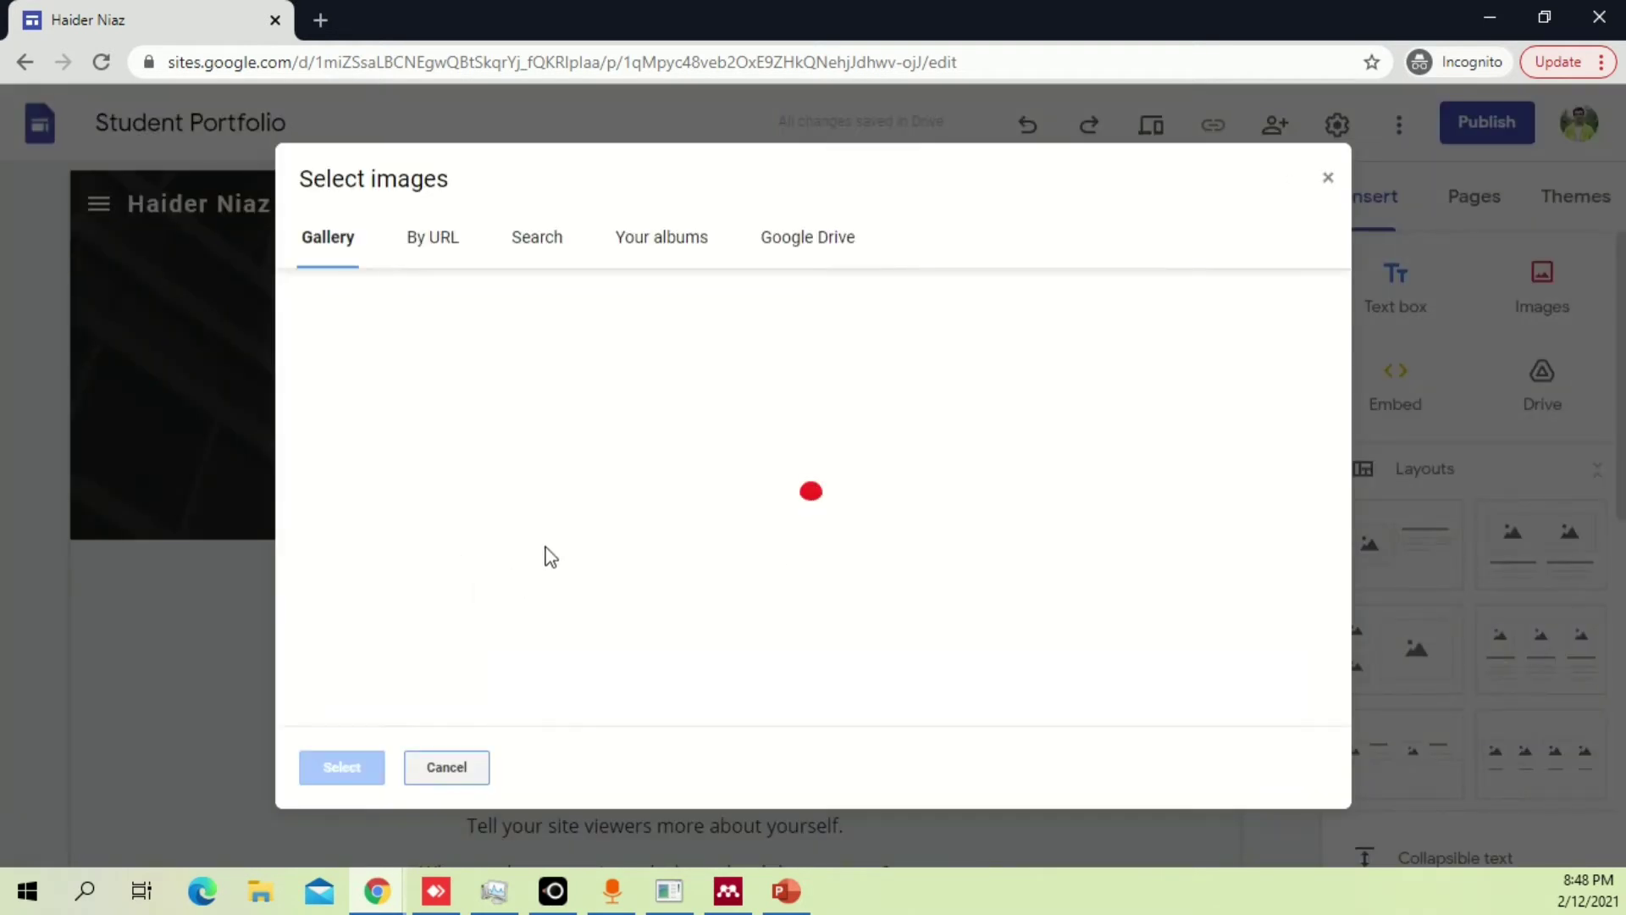
pyautogui.scroll(-5, 1139, 546)
pyautogui.scroll(-5, 1147, 535)
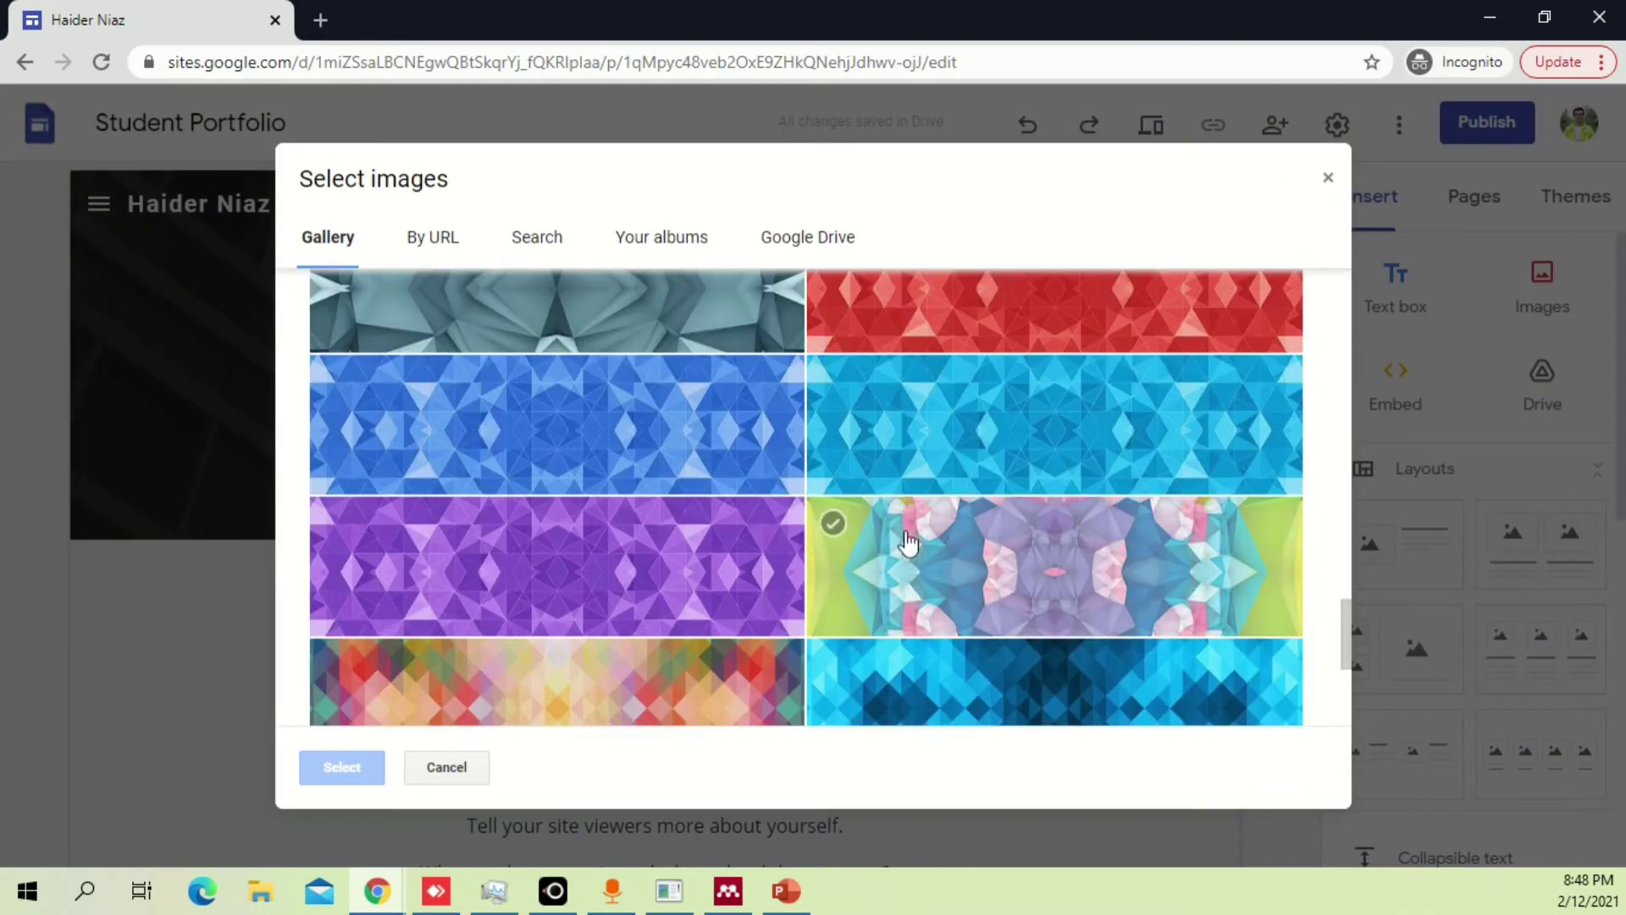
pyautogui.scroll(3, 635, 501)
pyautogui.click(657, 410)
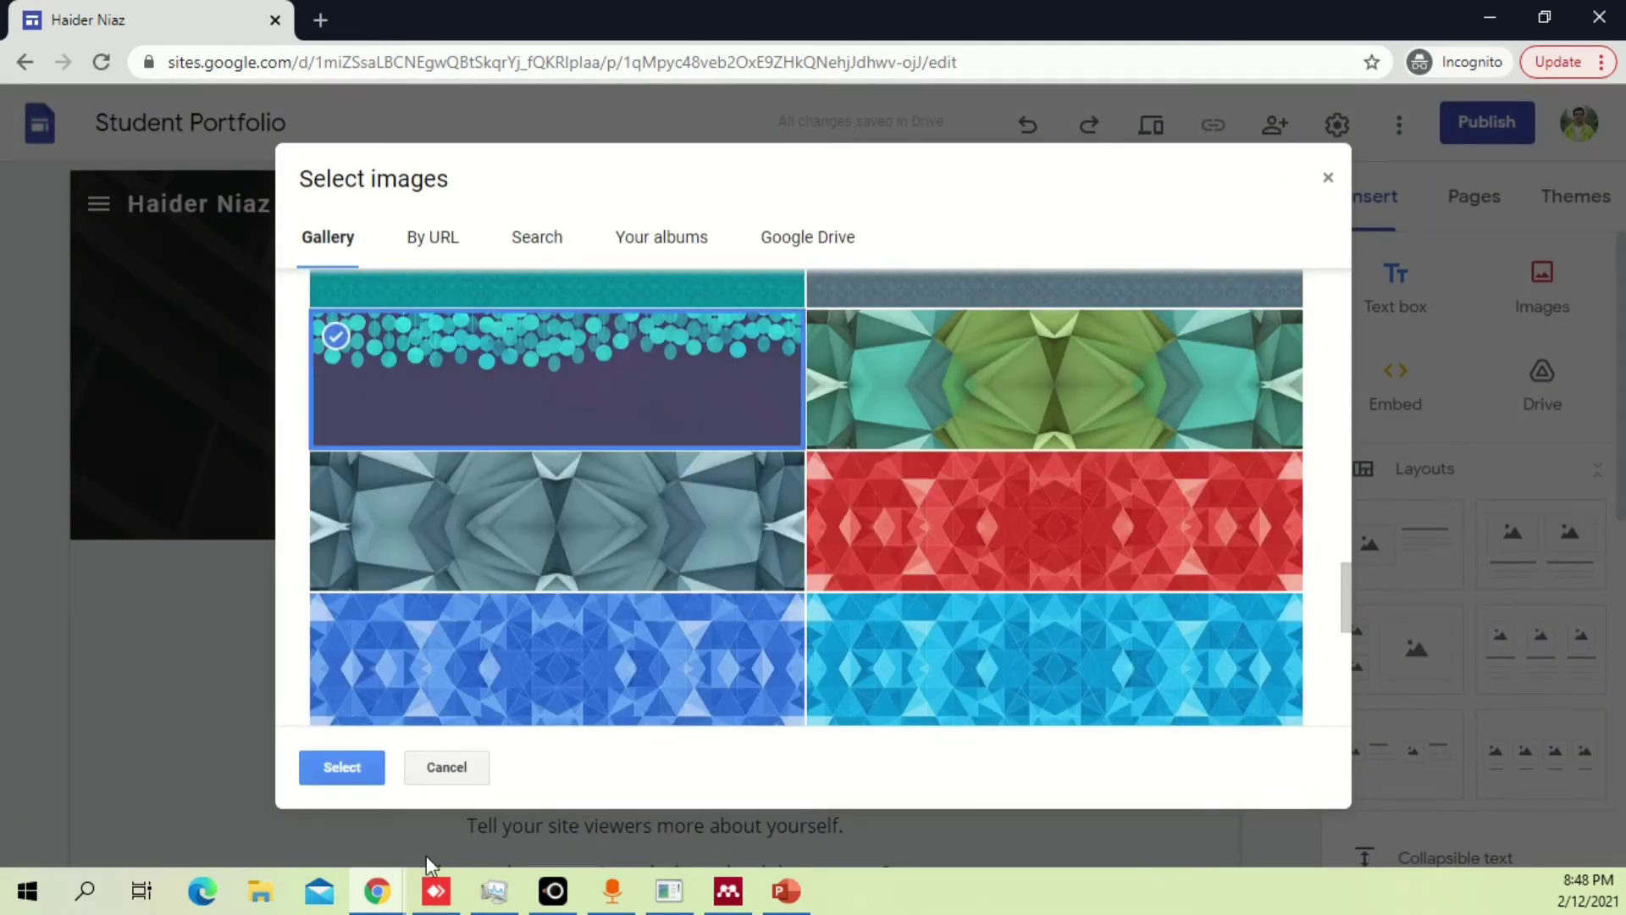
pyautogui.click(344, 765)
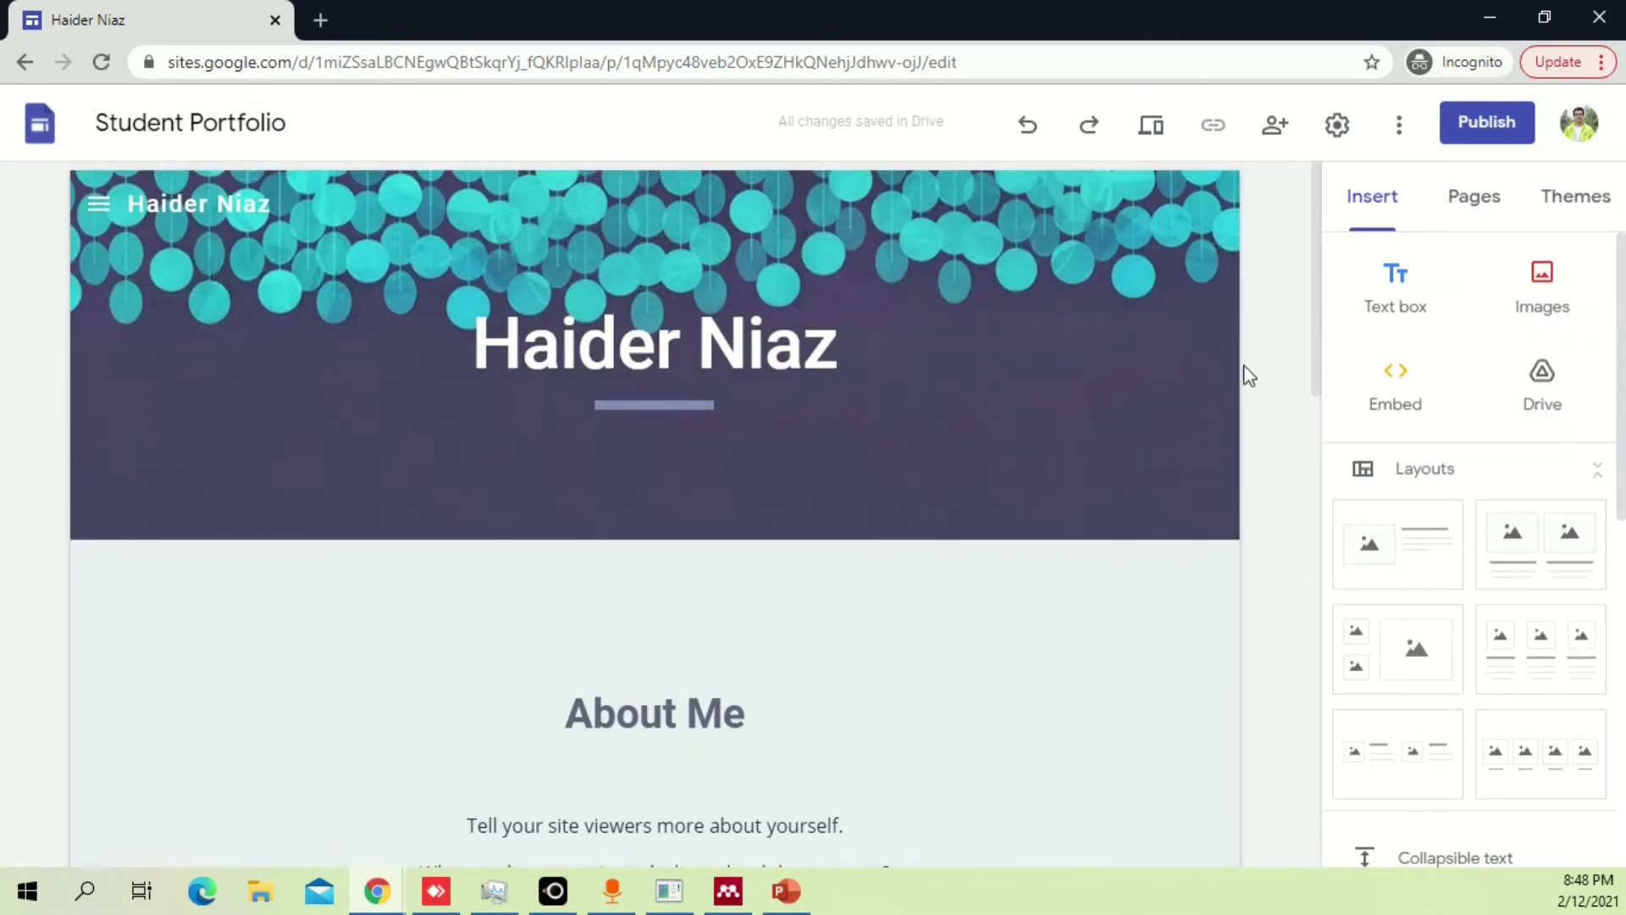
# Resize the About Me text box, widening it to the right.
pyautogui.scroll(-4, 665, 646)
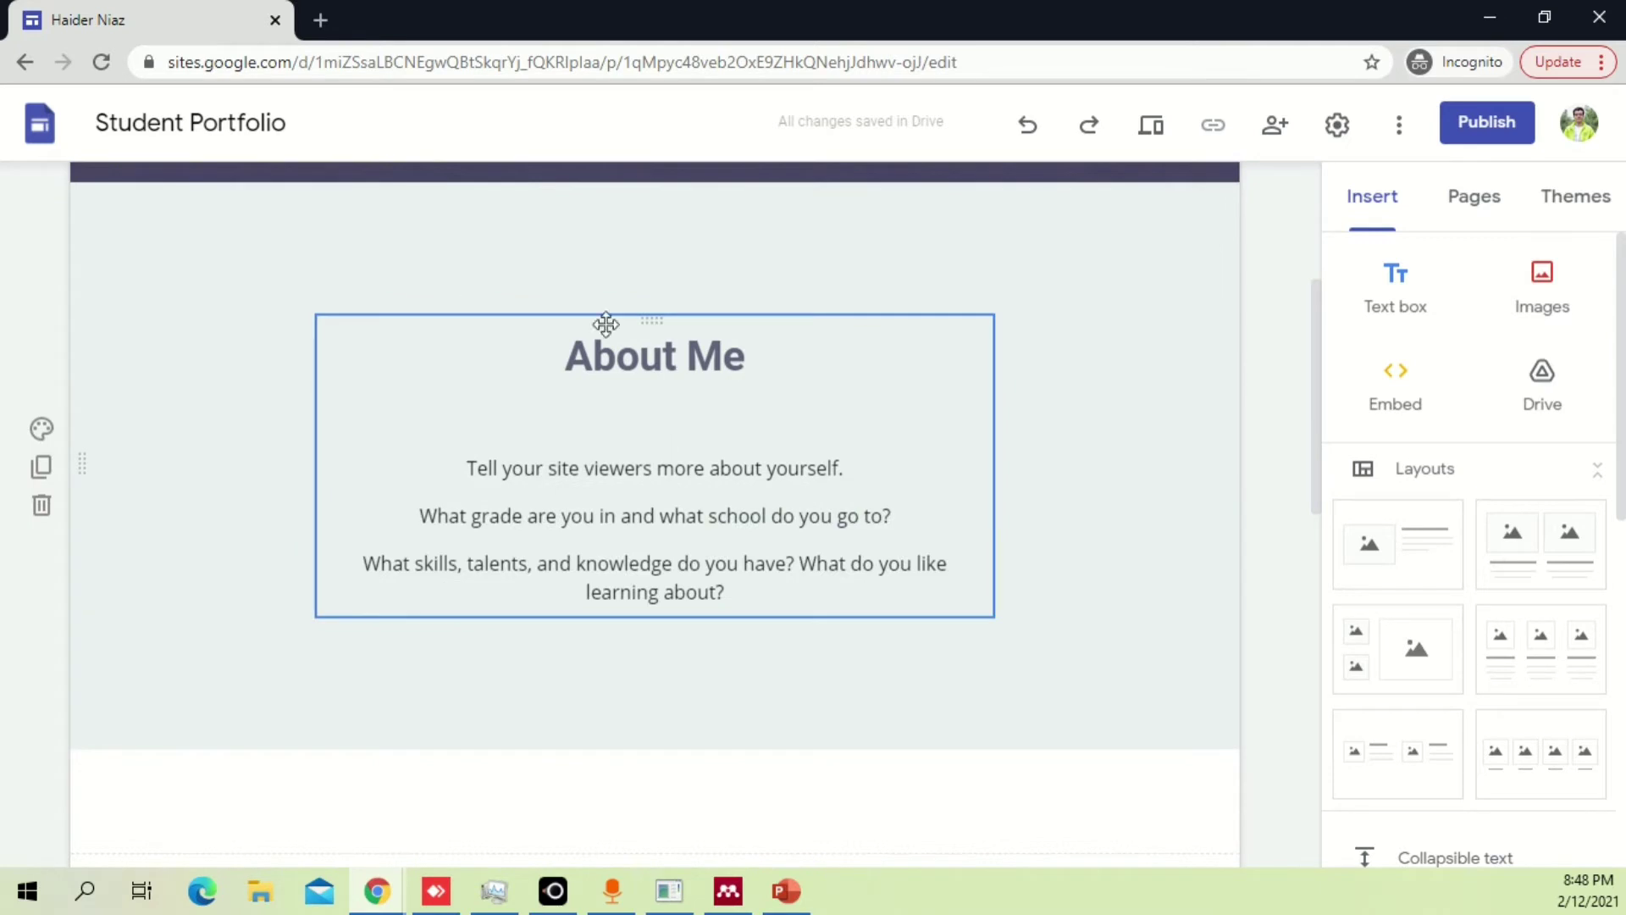
pyautogui.click(433, 408)
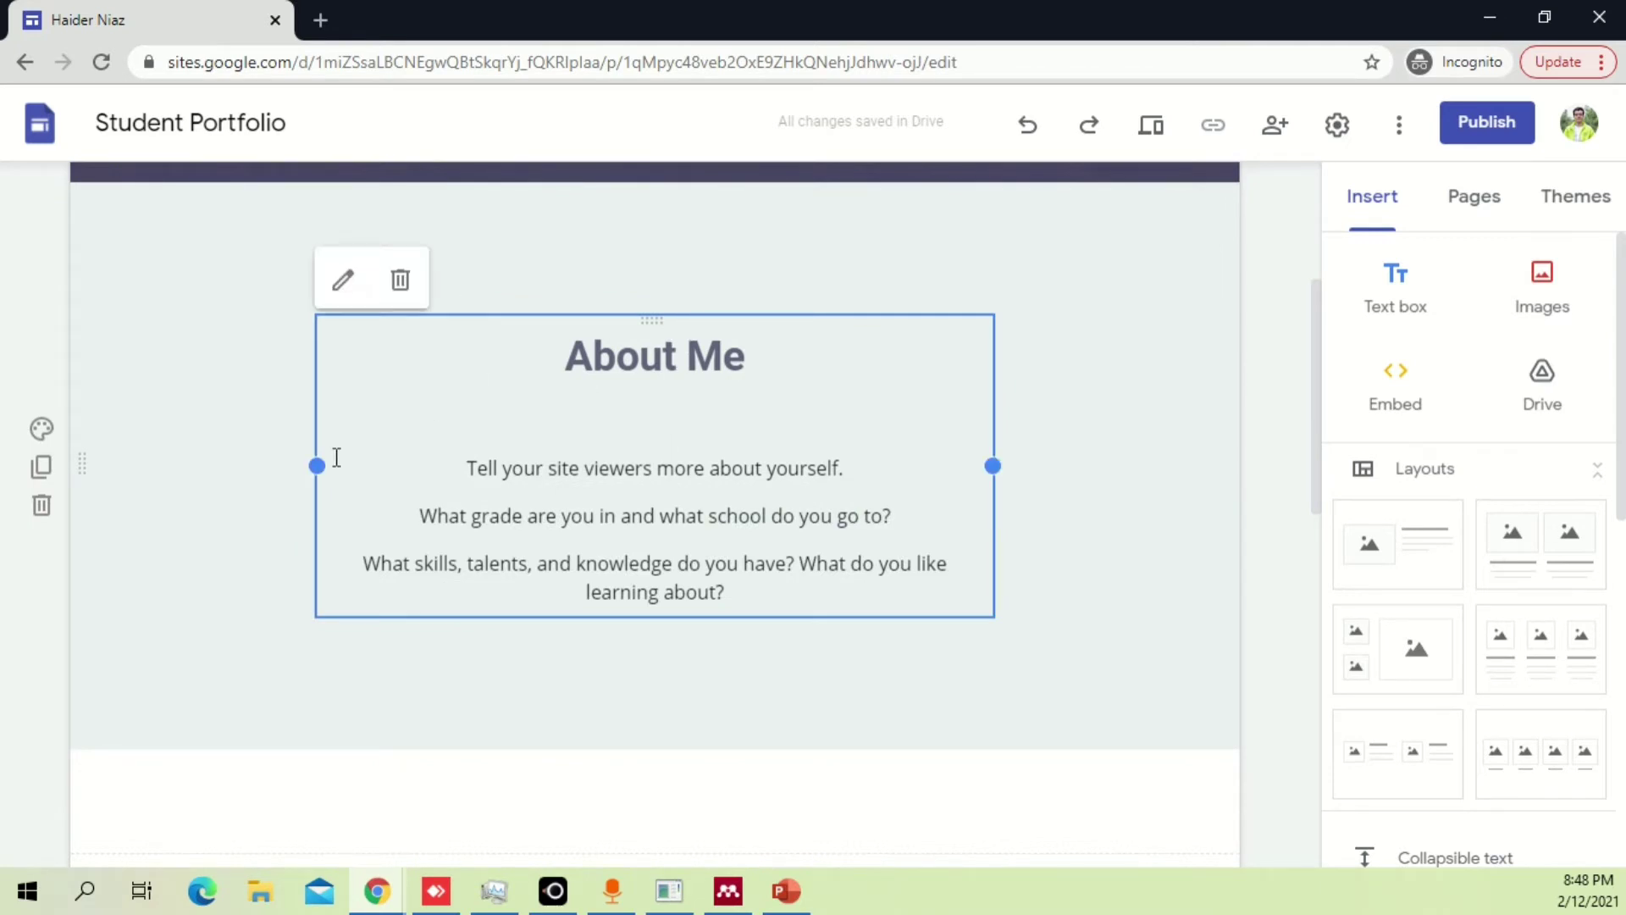
pyautogui.moveTo(362, 471); pyautogui.dragTo(119, 455)
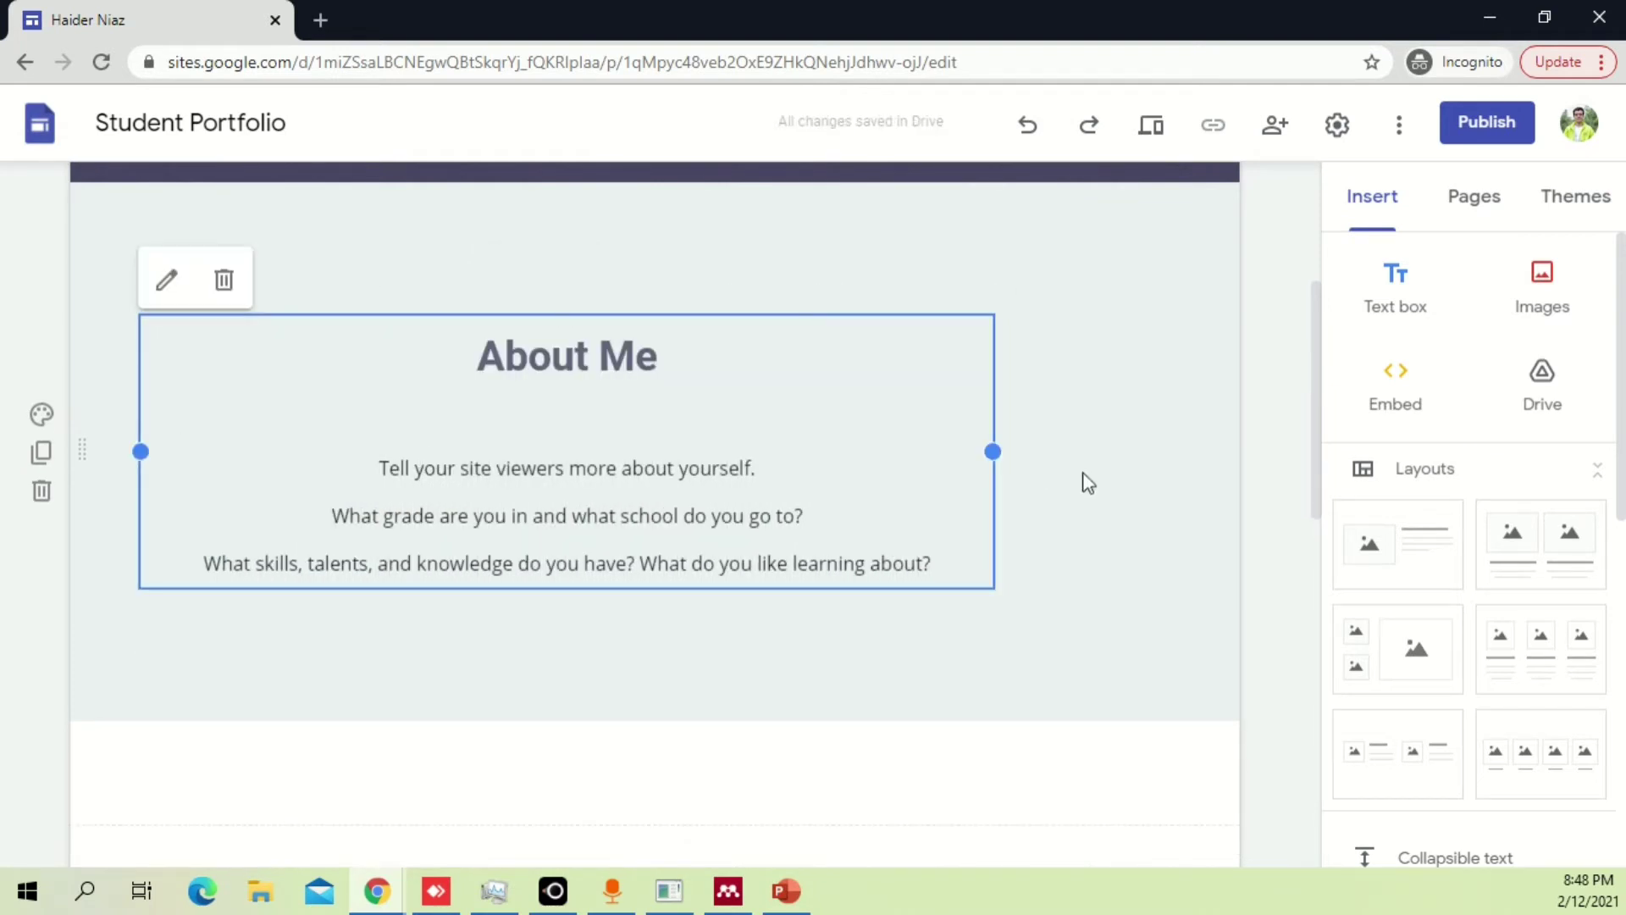
pyautogui.moveTo(996, 453); pyautogui.dragTo(1192, 456)
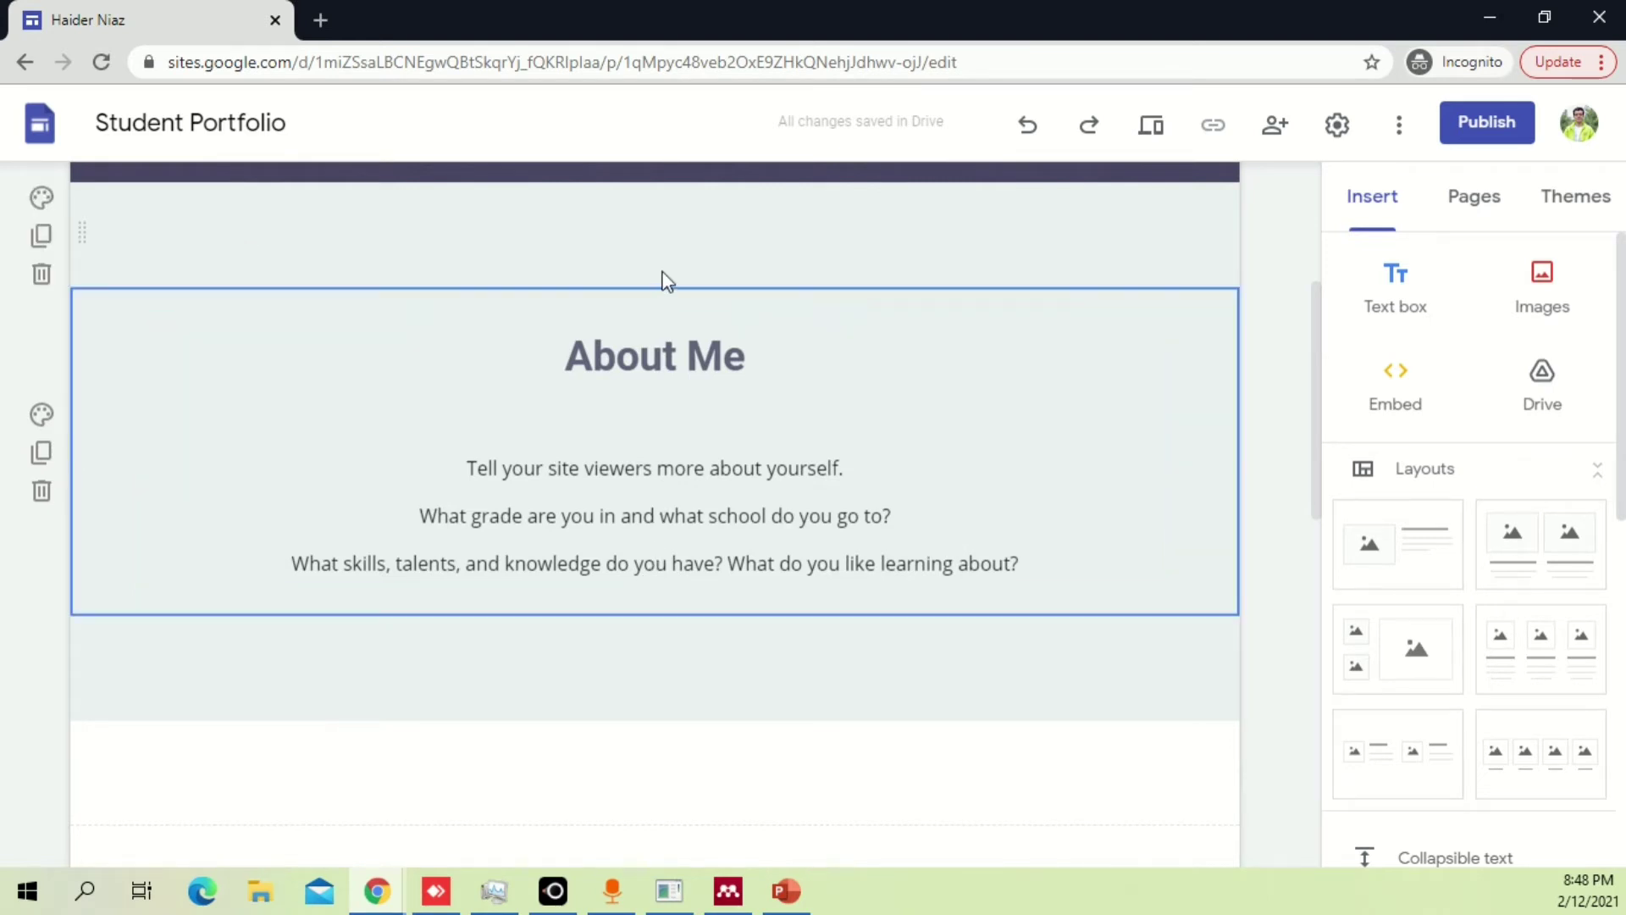
# Delete the empty section above About Me and add a blank text box section below it.
pyautogui.click(724, 265)
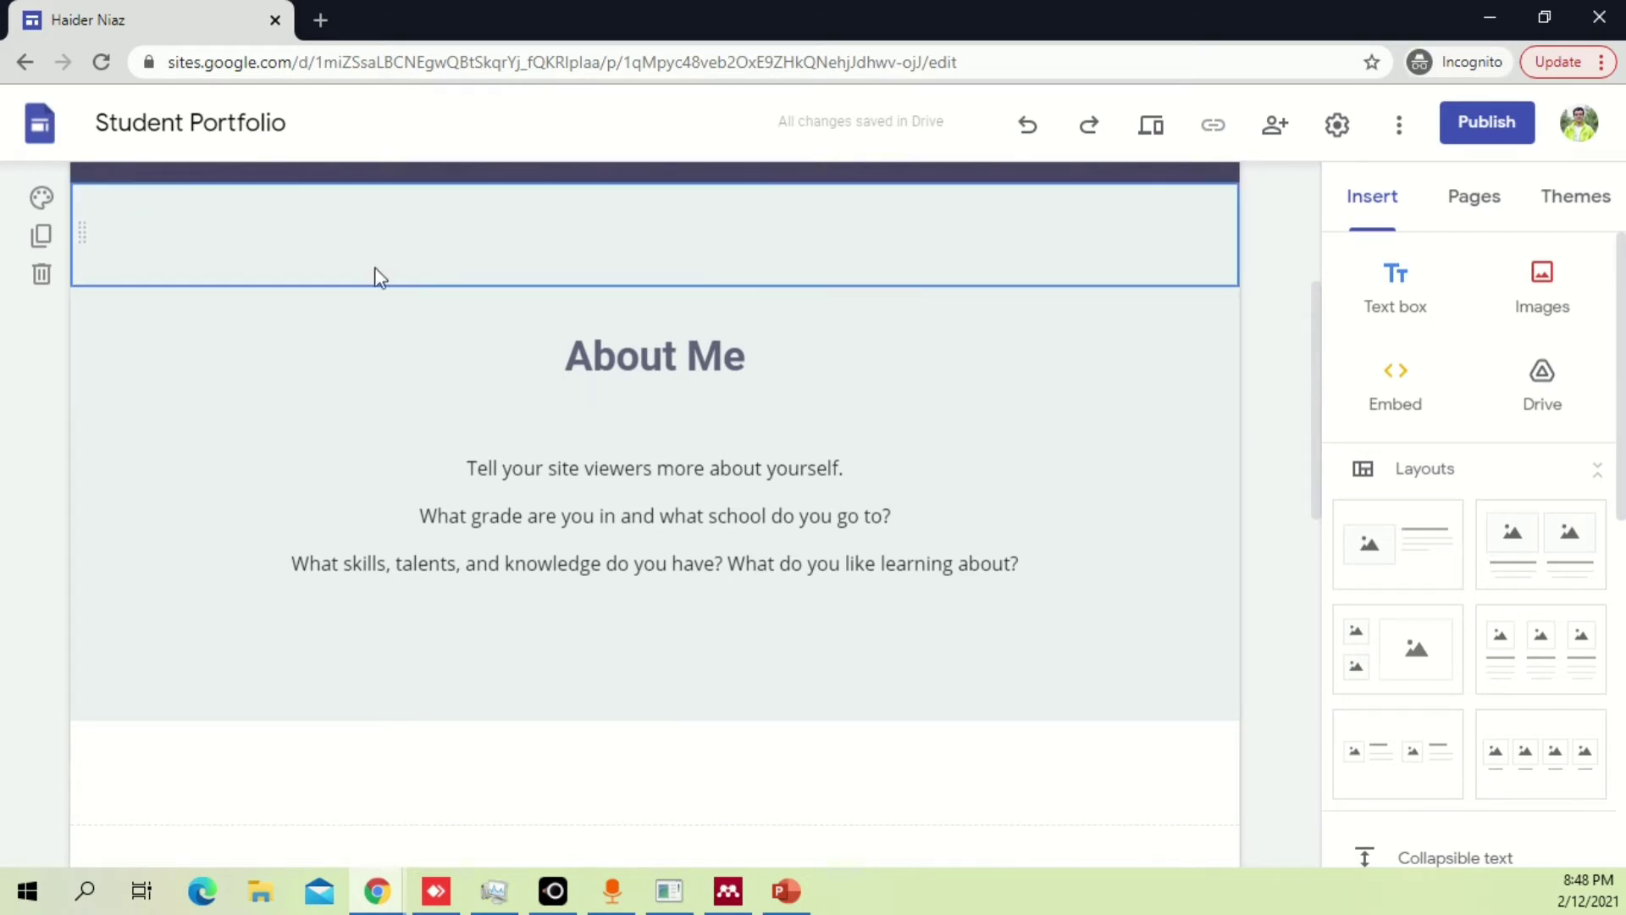
pyautogui.click(599, 415)
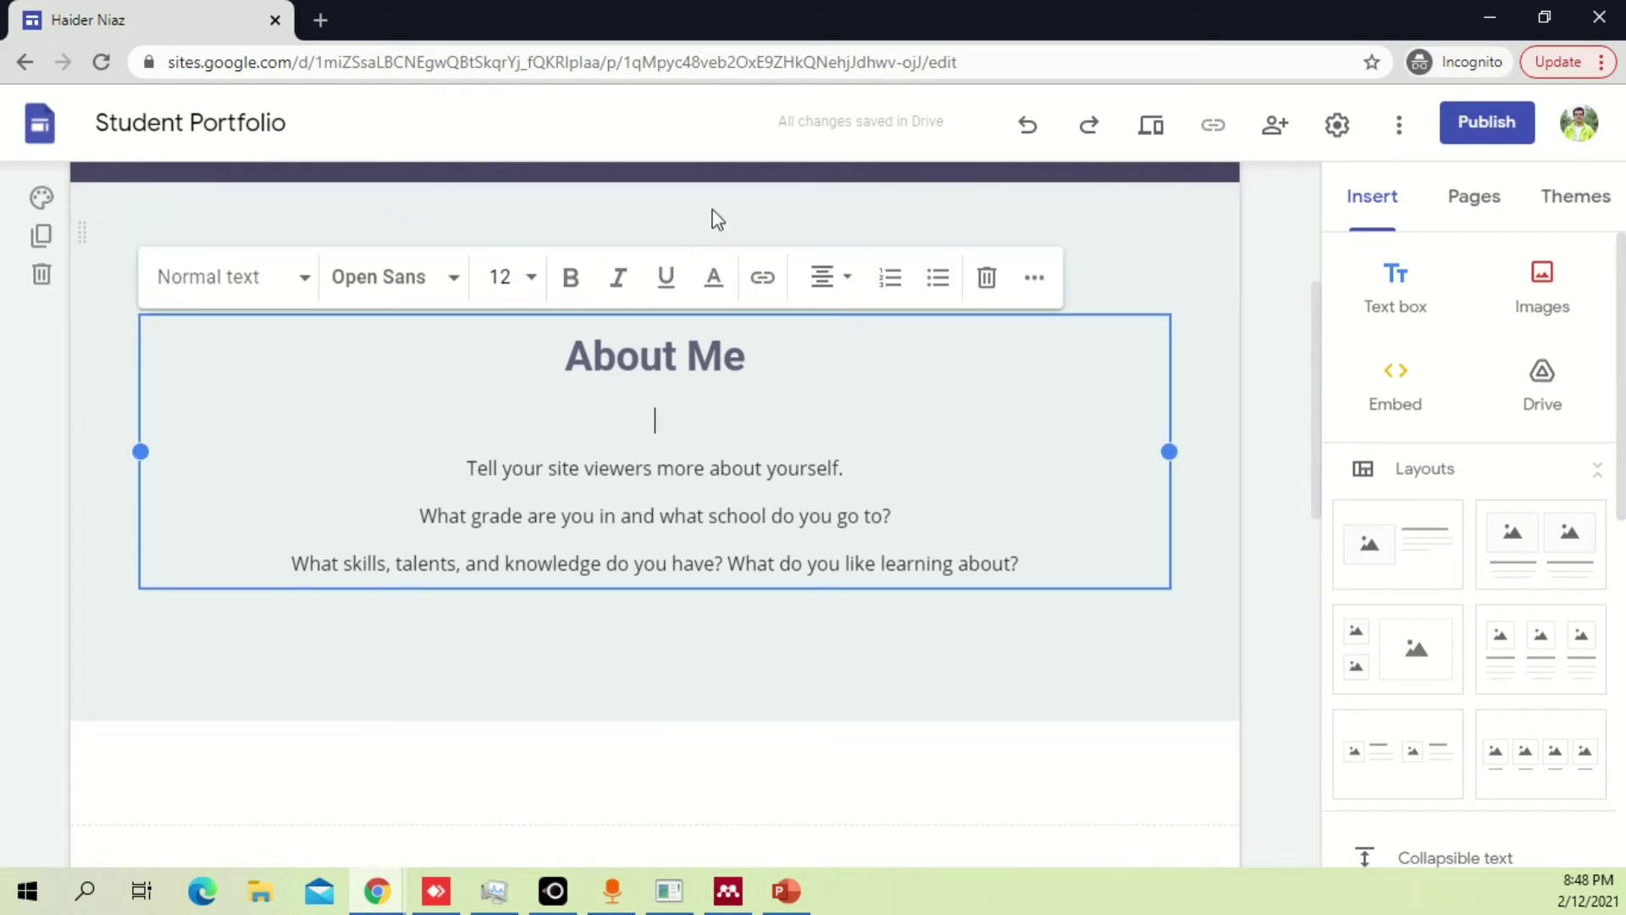
pyautogui.click(76, 238)
pyautogui.click(42, 273)
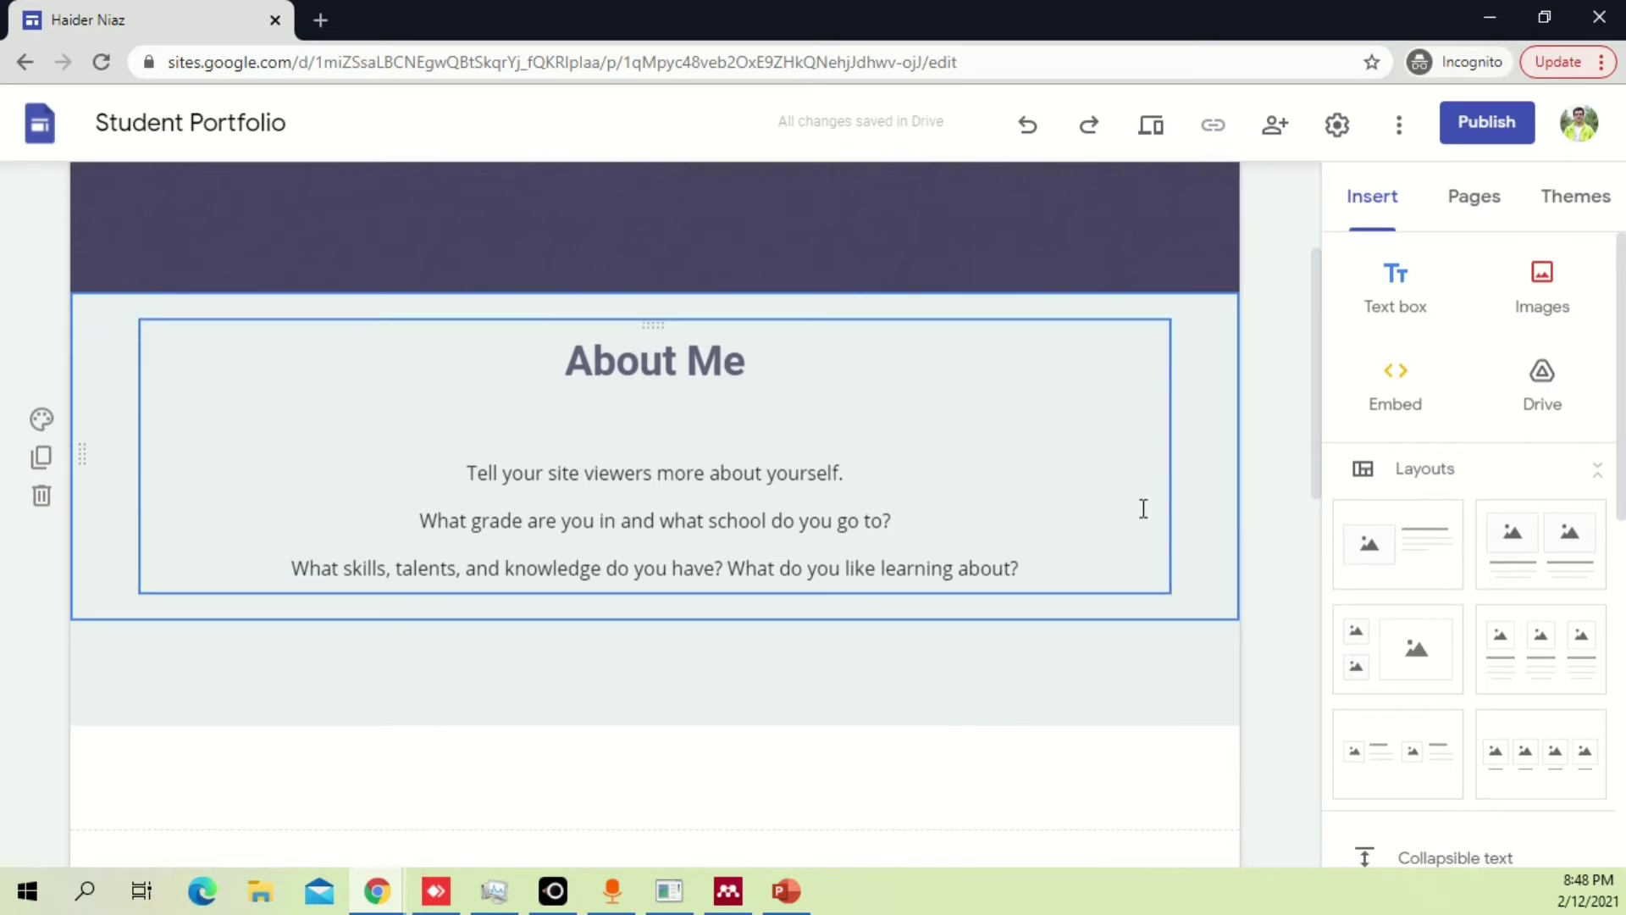
pyautogui.click(1377, 329)
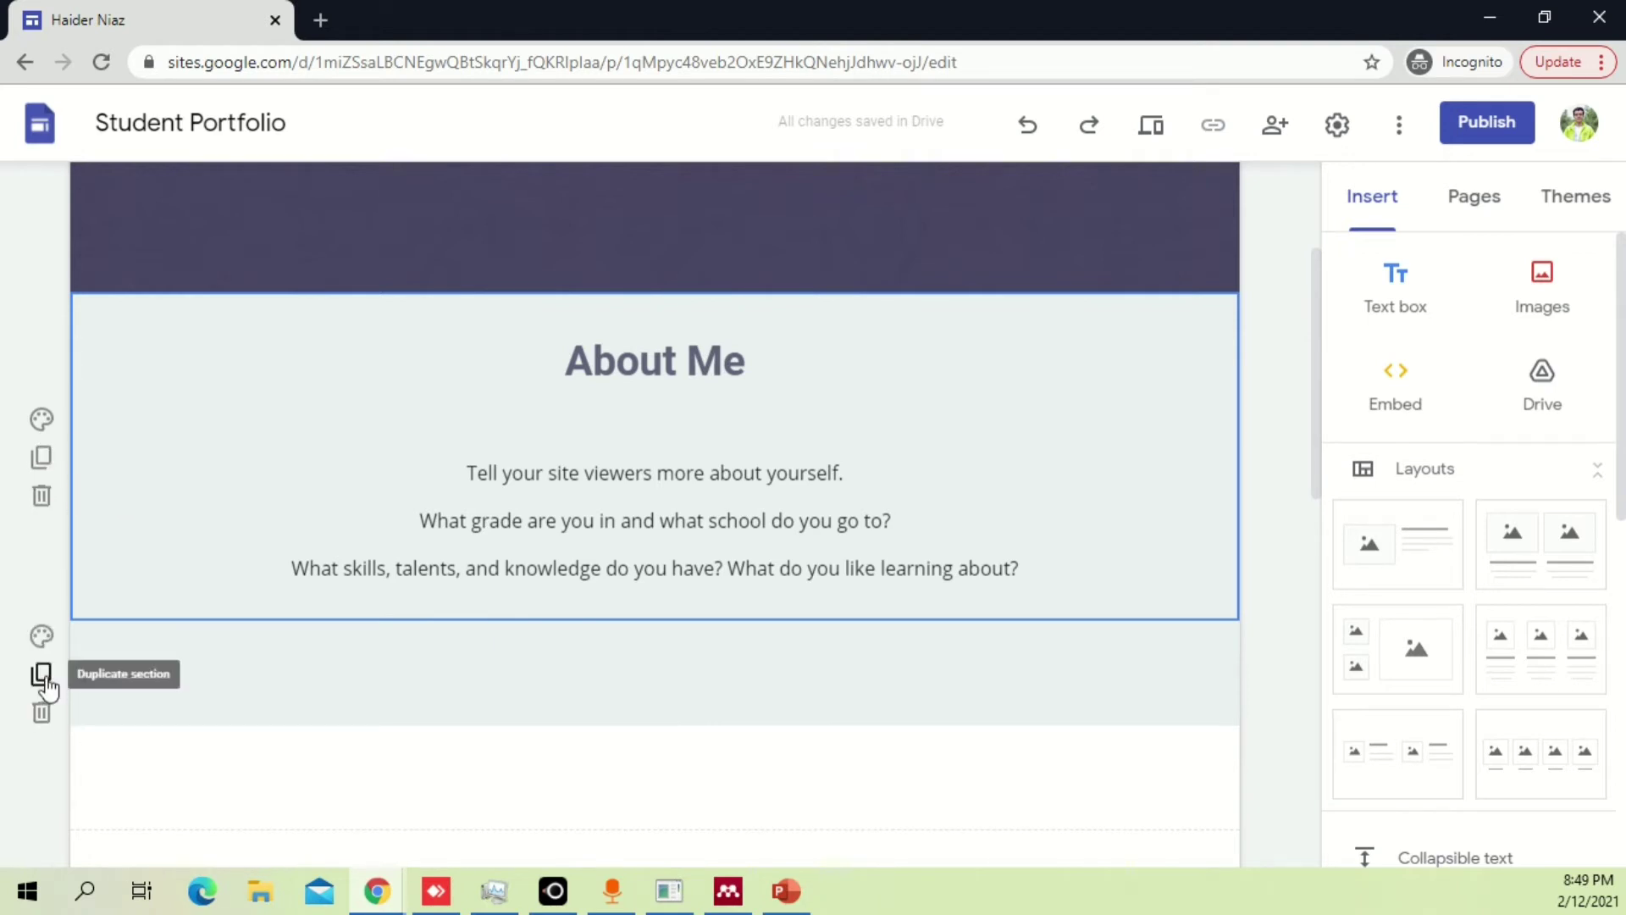
# Duplicate the empty text section and move the copy above About Me.
pyautogui.click(41, 672)
pyautogui.scroll(5, 225, 503)
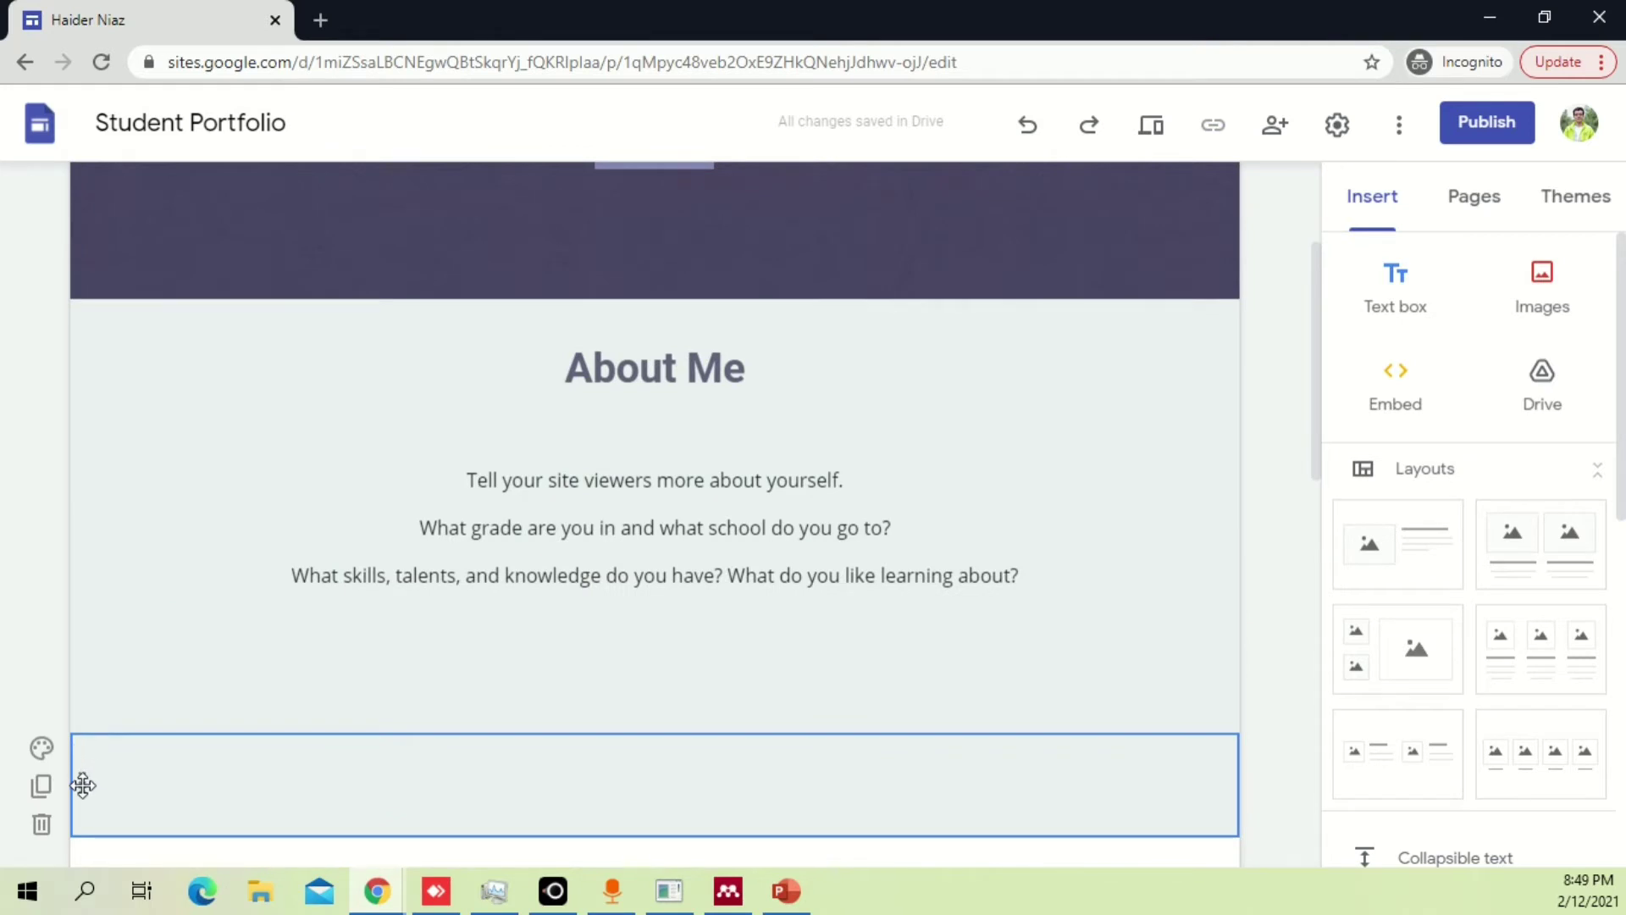
pyautogui.moveTo(83, 785); pyautogui.dragTo(73, 348)
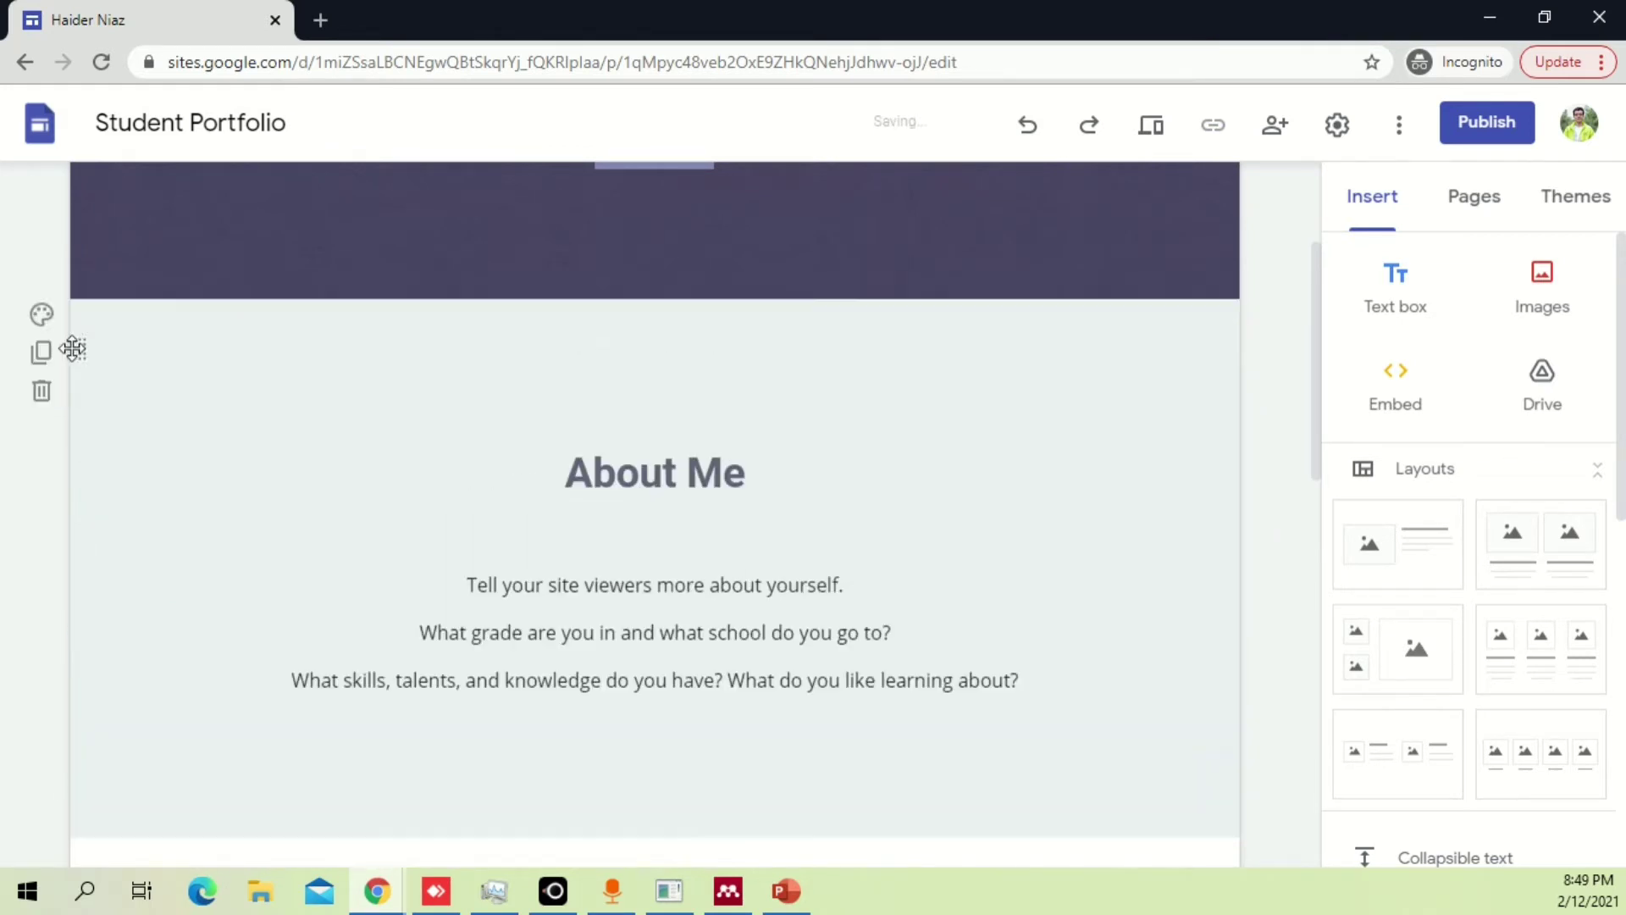
pyautogui.click(265, 356)
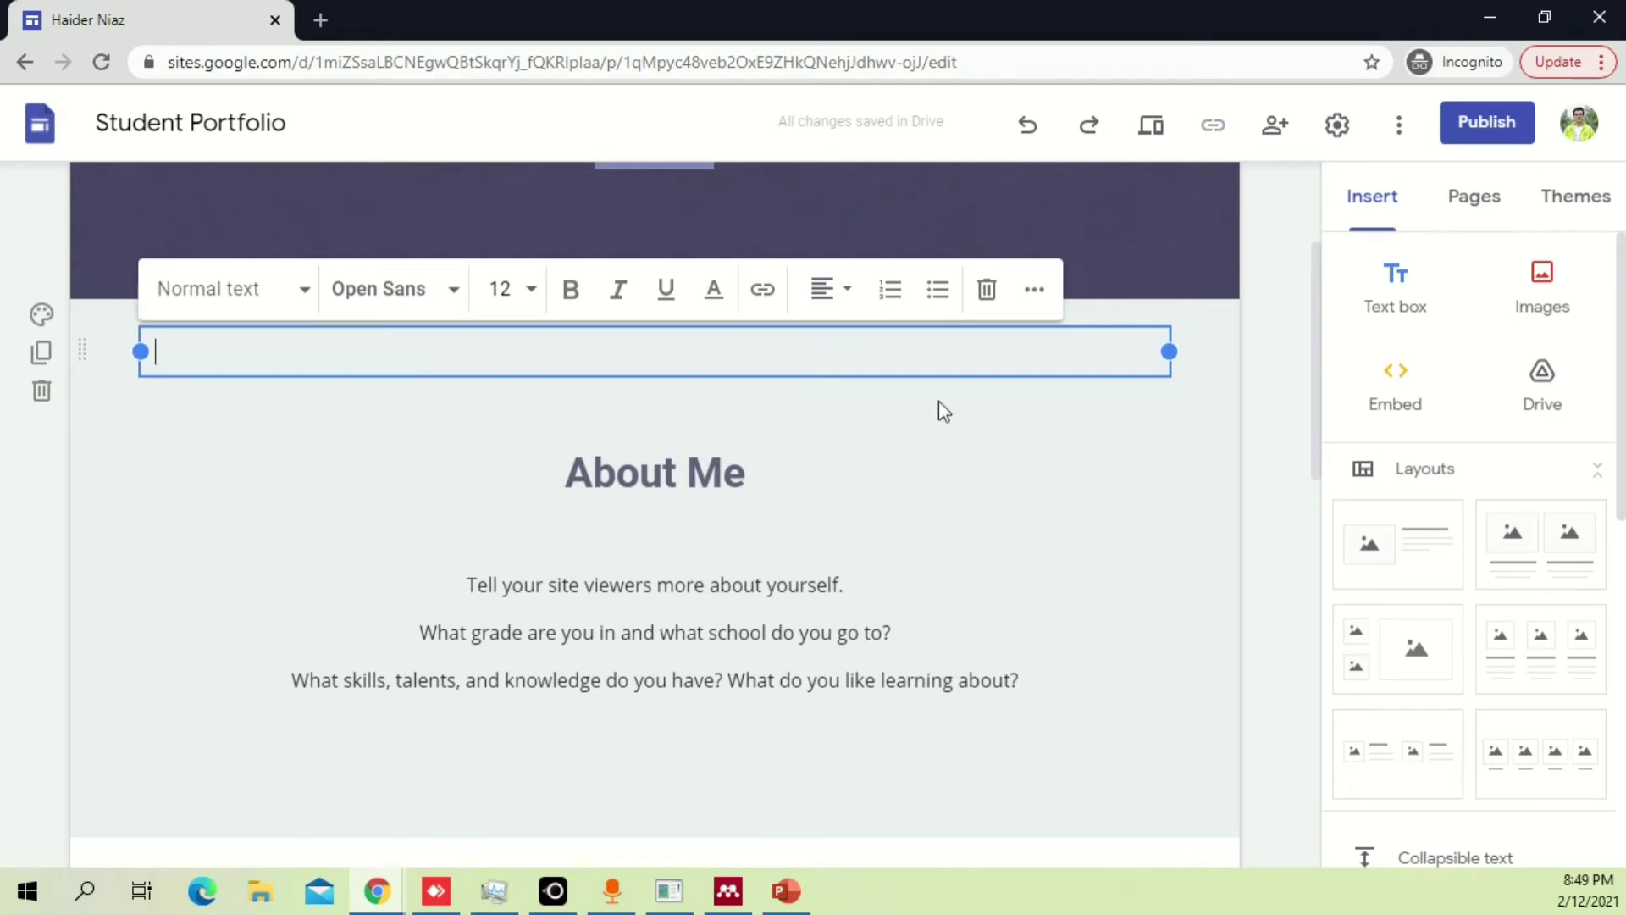
pyautogui.click(1216, 358)
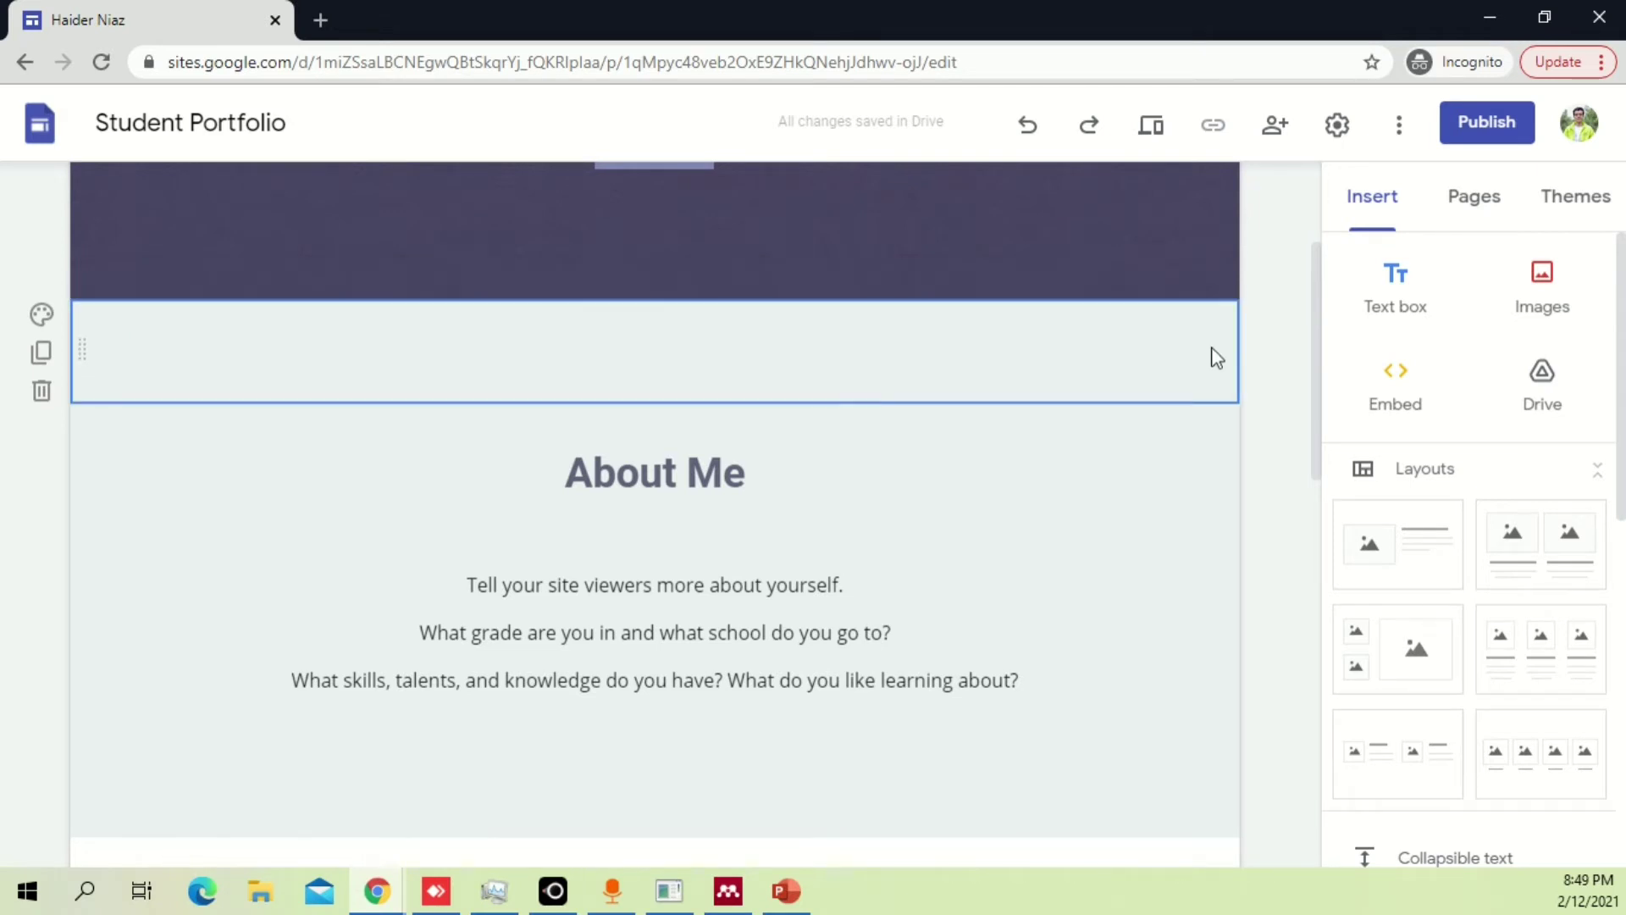
# Try the Emphasis 2 background on the empty section, then return it to plain white.
pyautogui.click(41, 316)
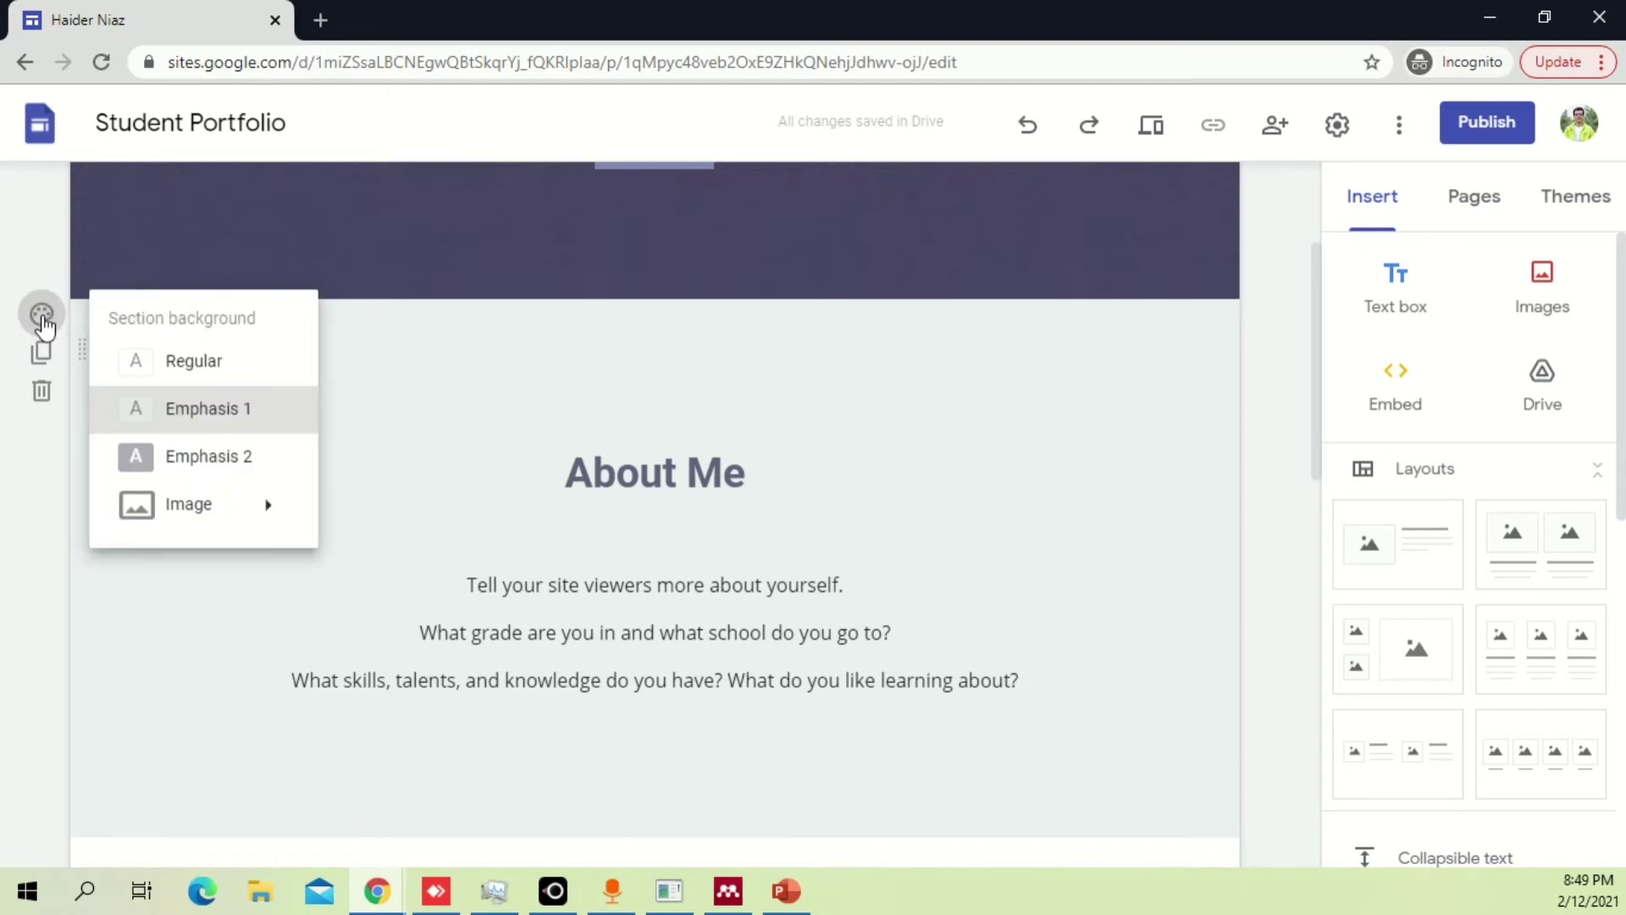
pyautogui.moveTo(227, 519)
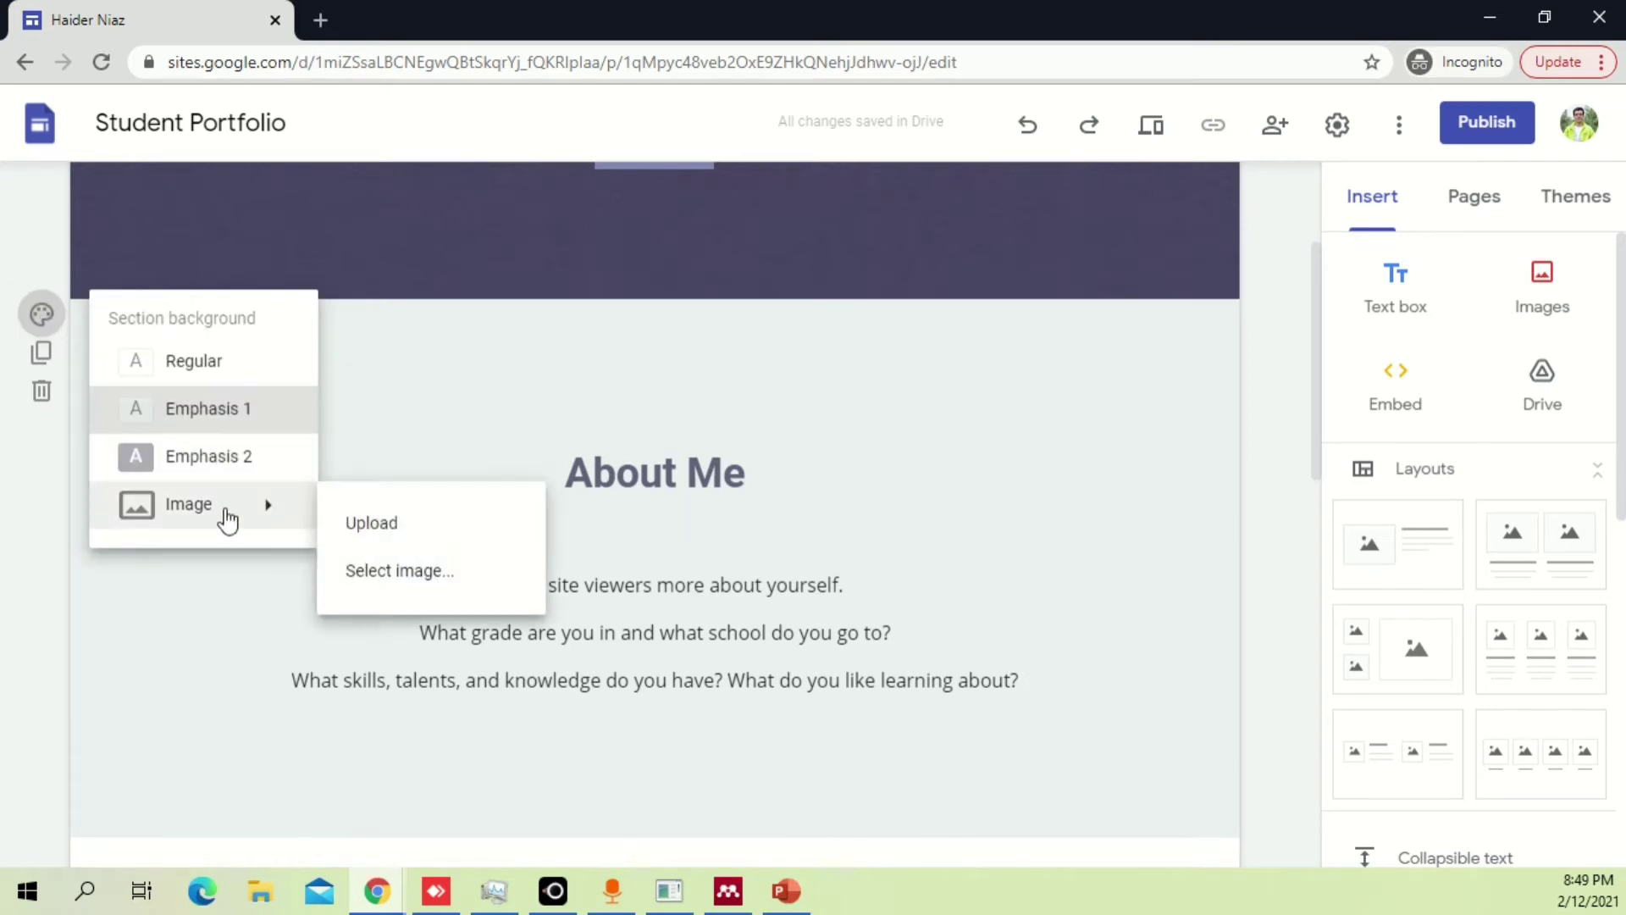
pyautogui.click(245, 456)
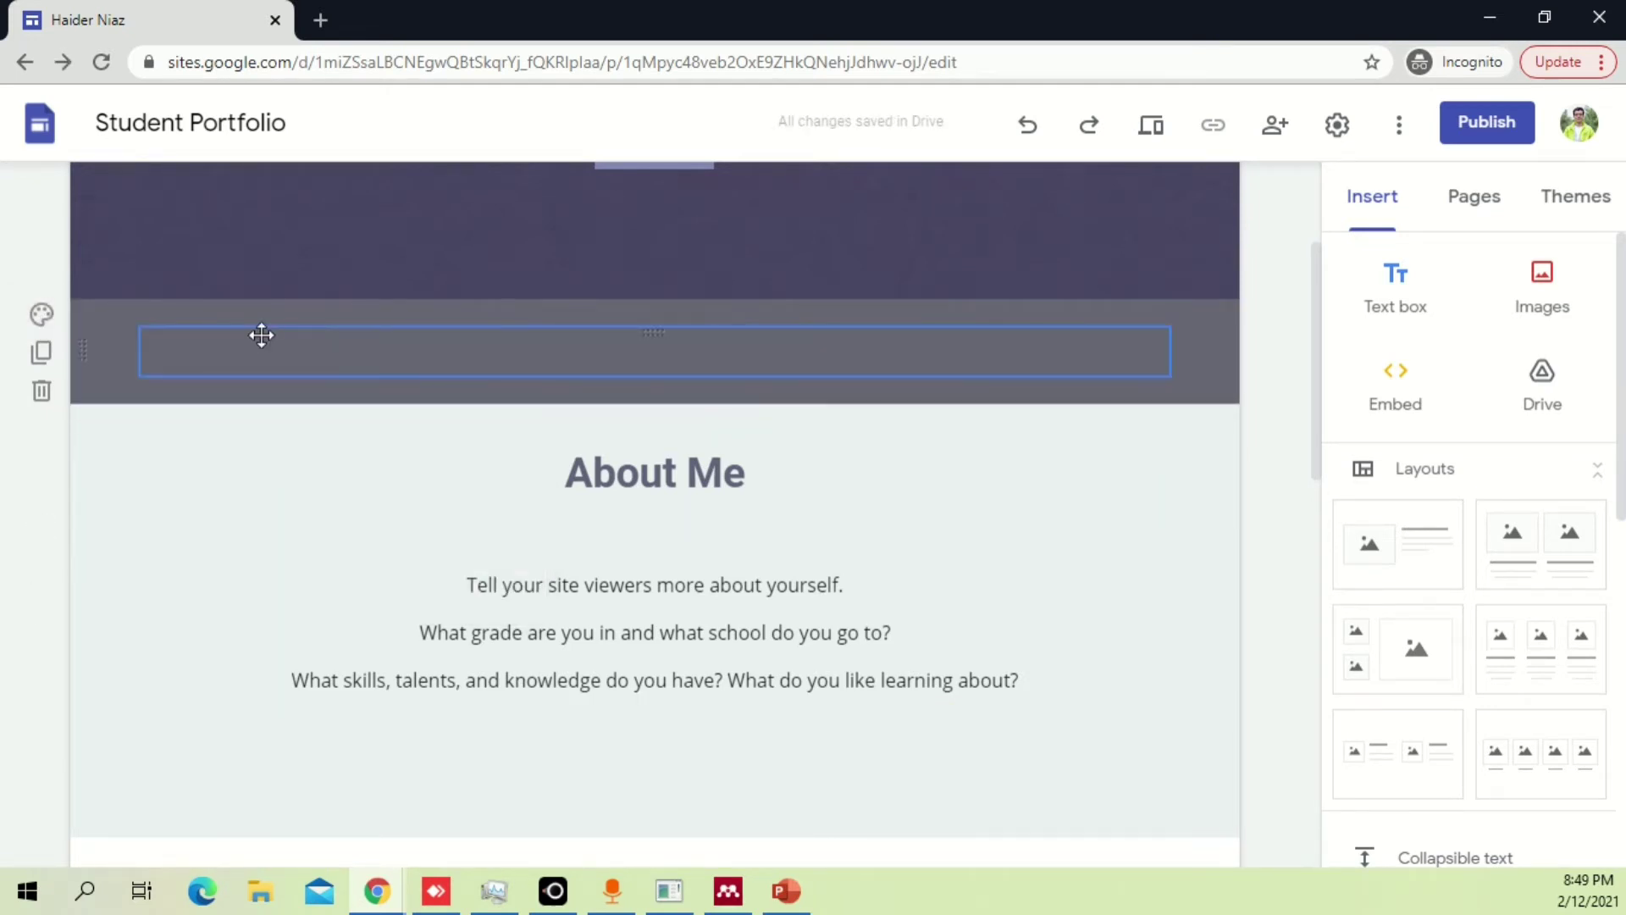
pyautogui.click(157, 333)
pyautogui.click(42, 316)
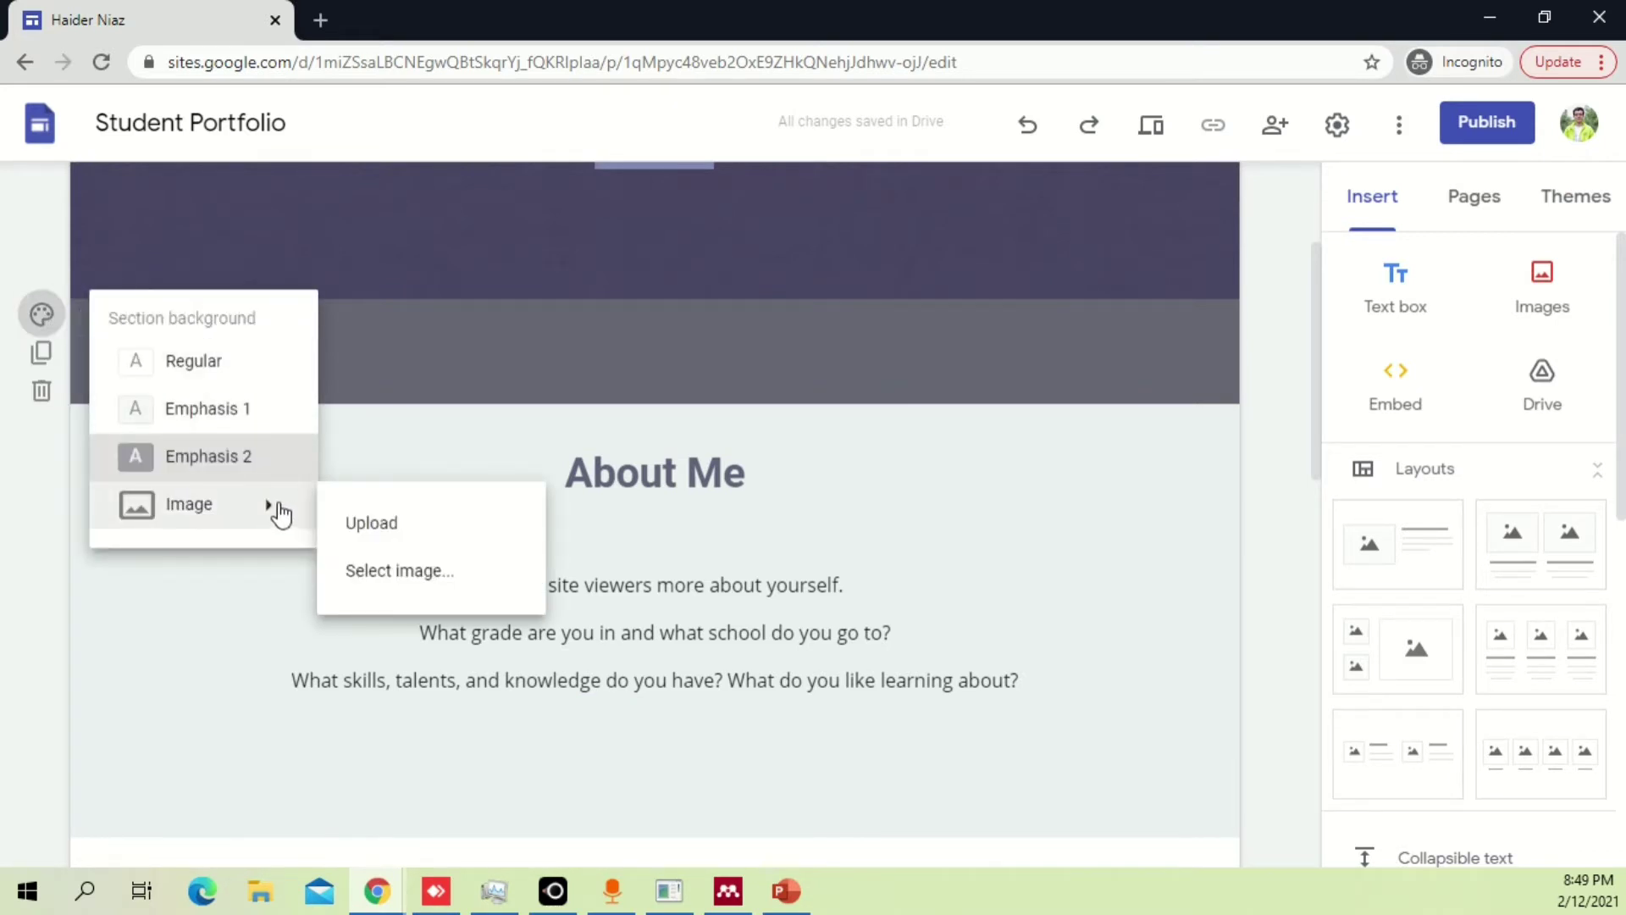
pyautogui.click(280, 361)
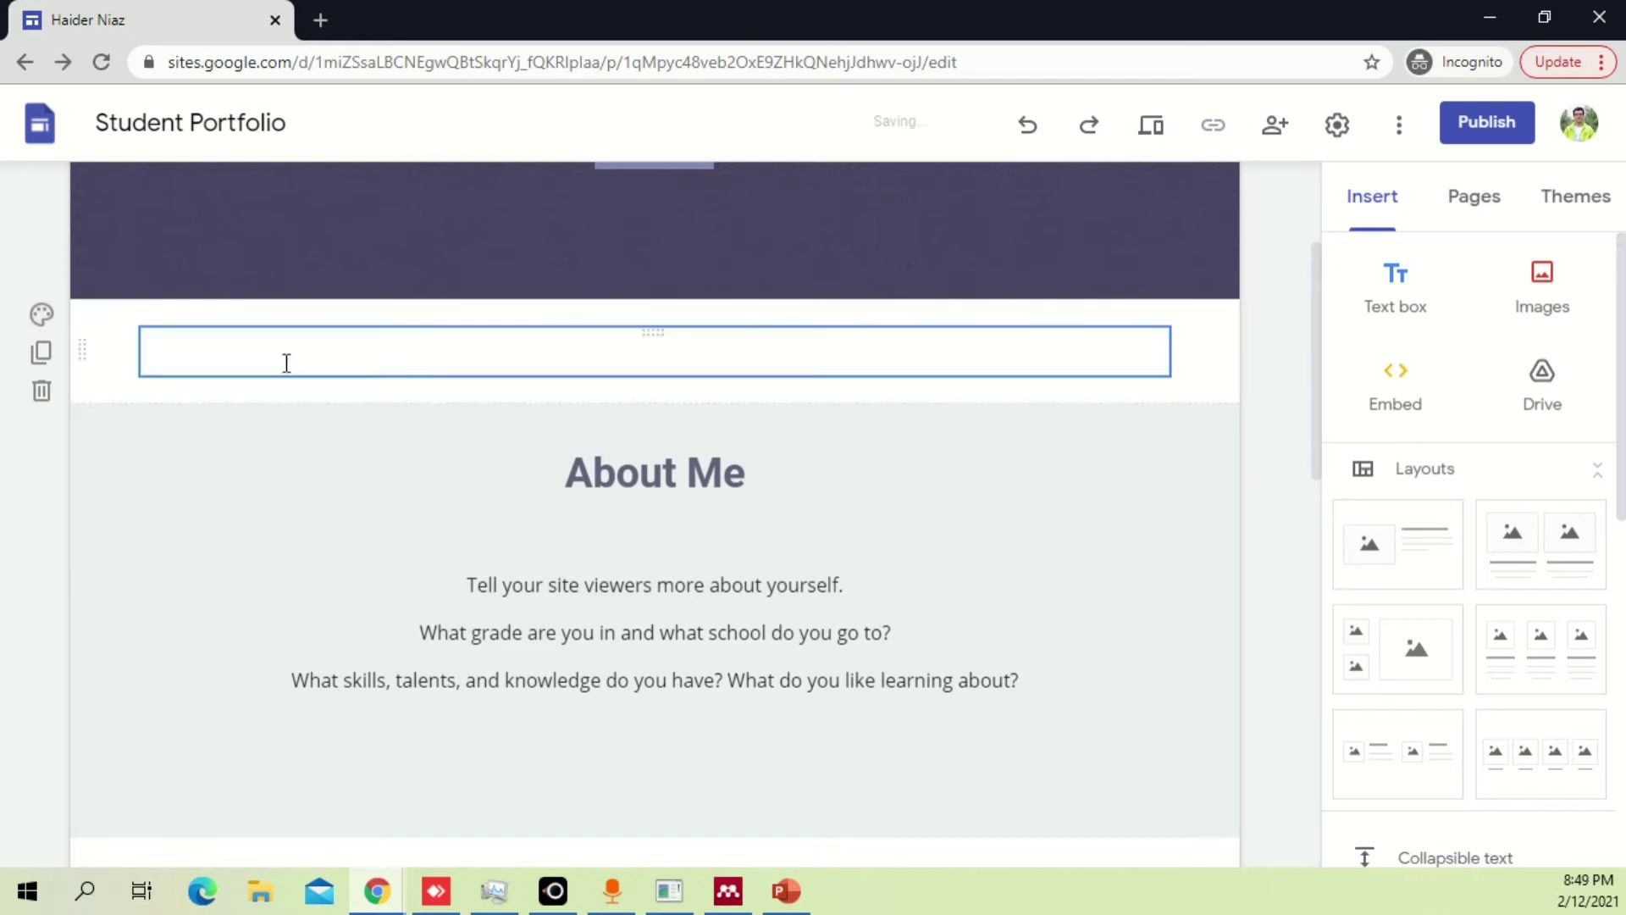
pyautogui.click(41, 314)
pyautogui.moveTo(277, 521)
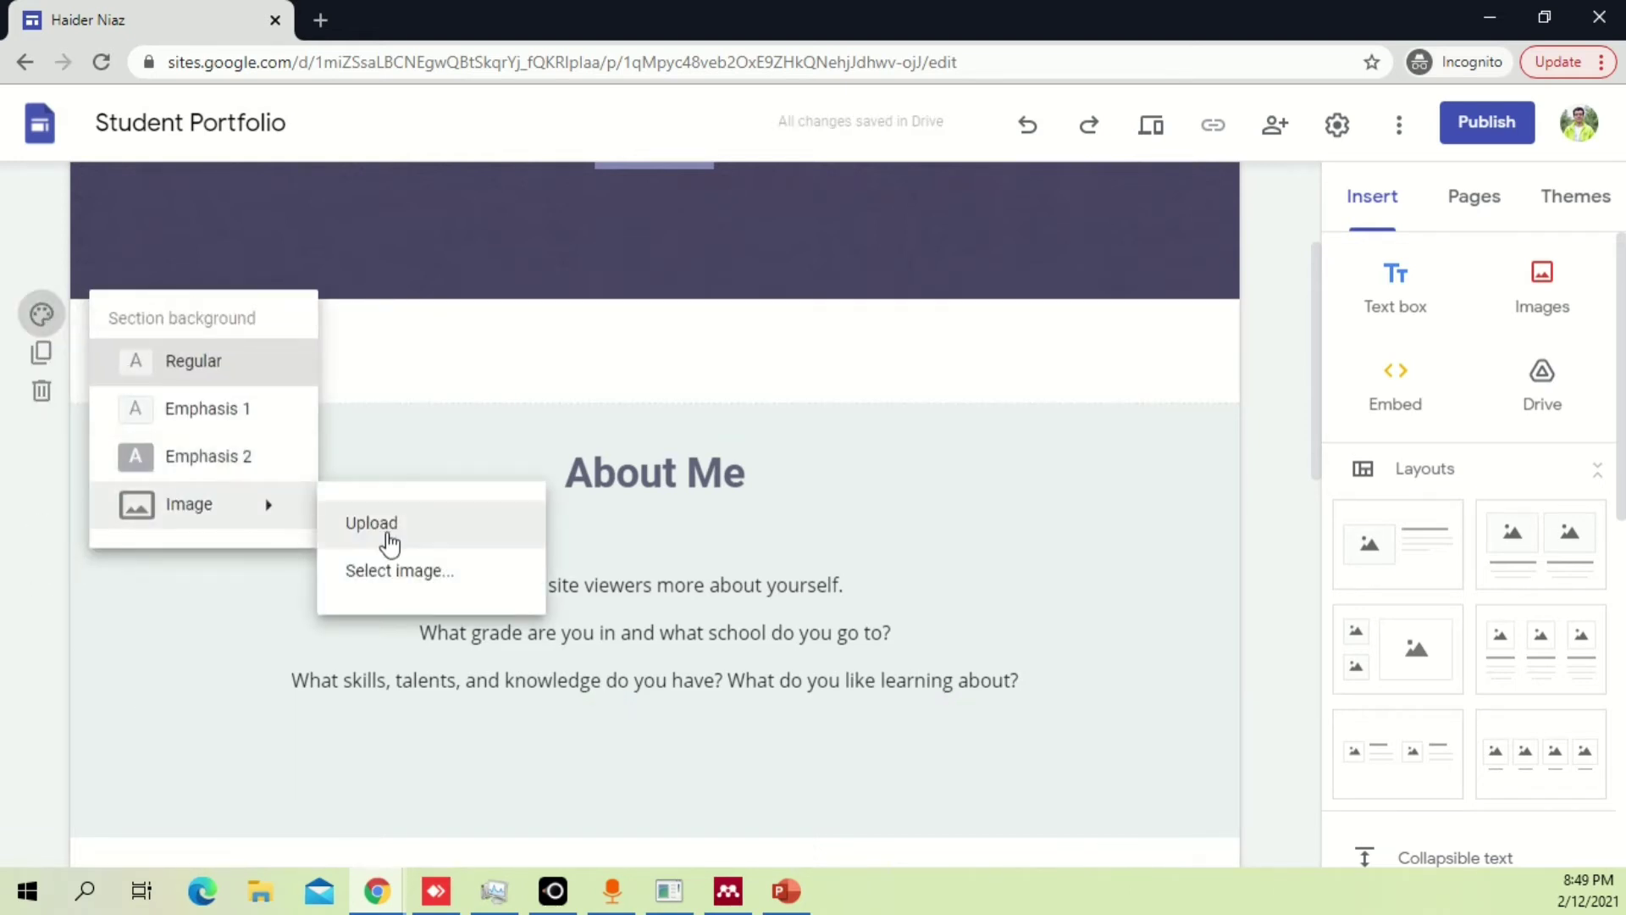
pyautogui.click(826, 427)
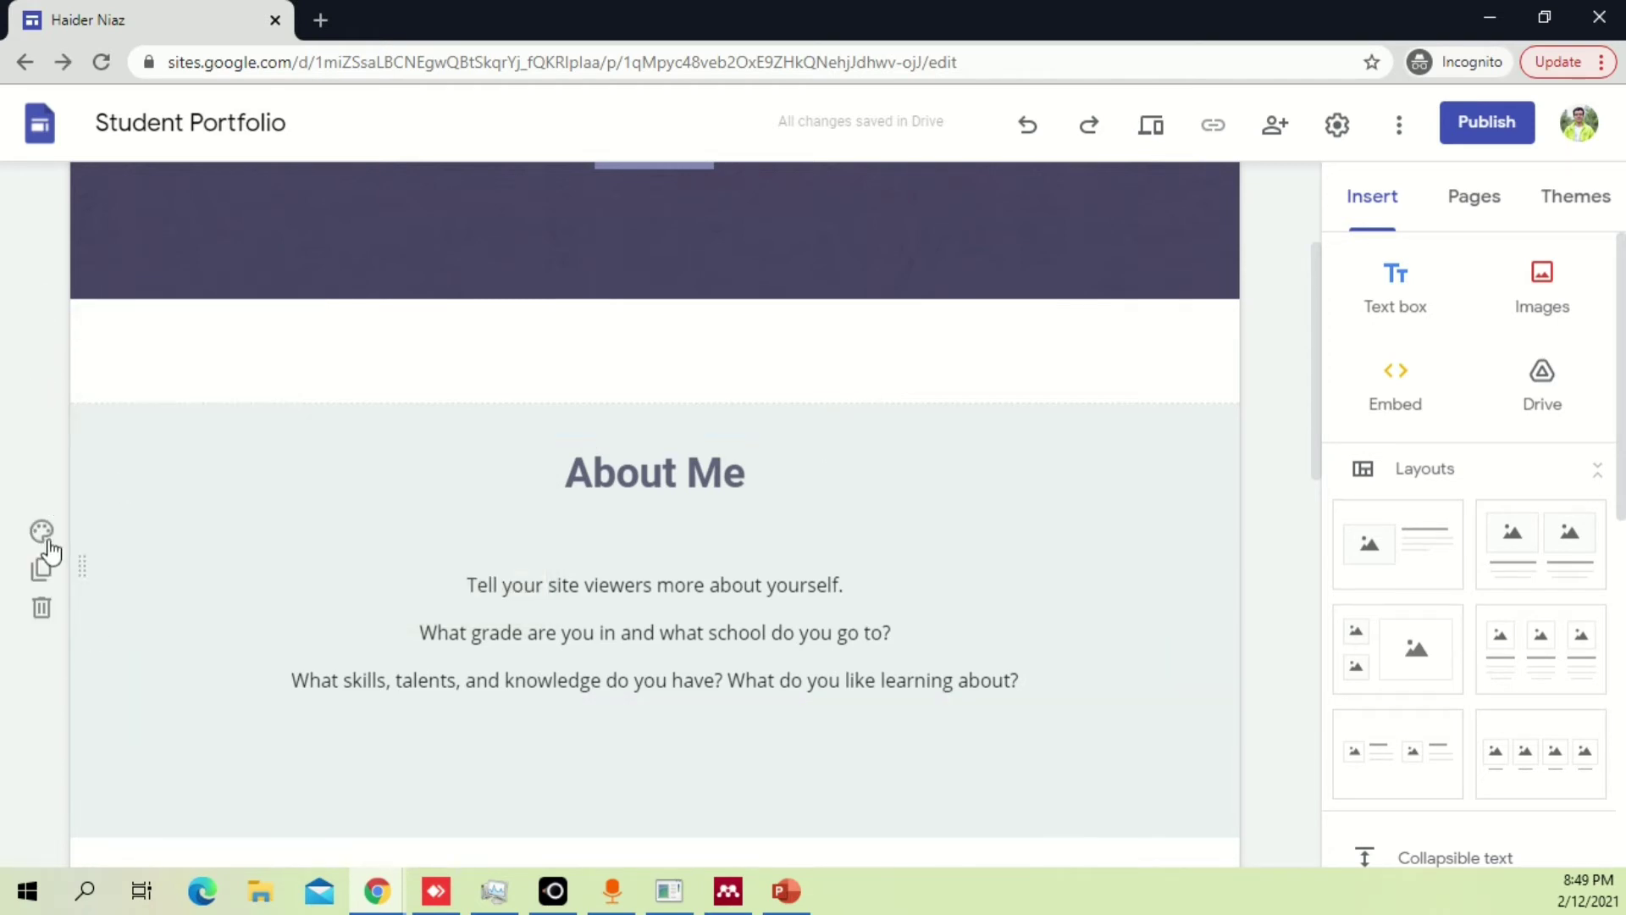
# Delete the About Me section and the grey middle section.
pyautogui.click(41, 609)
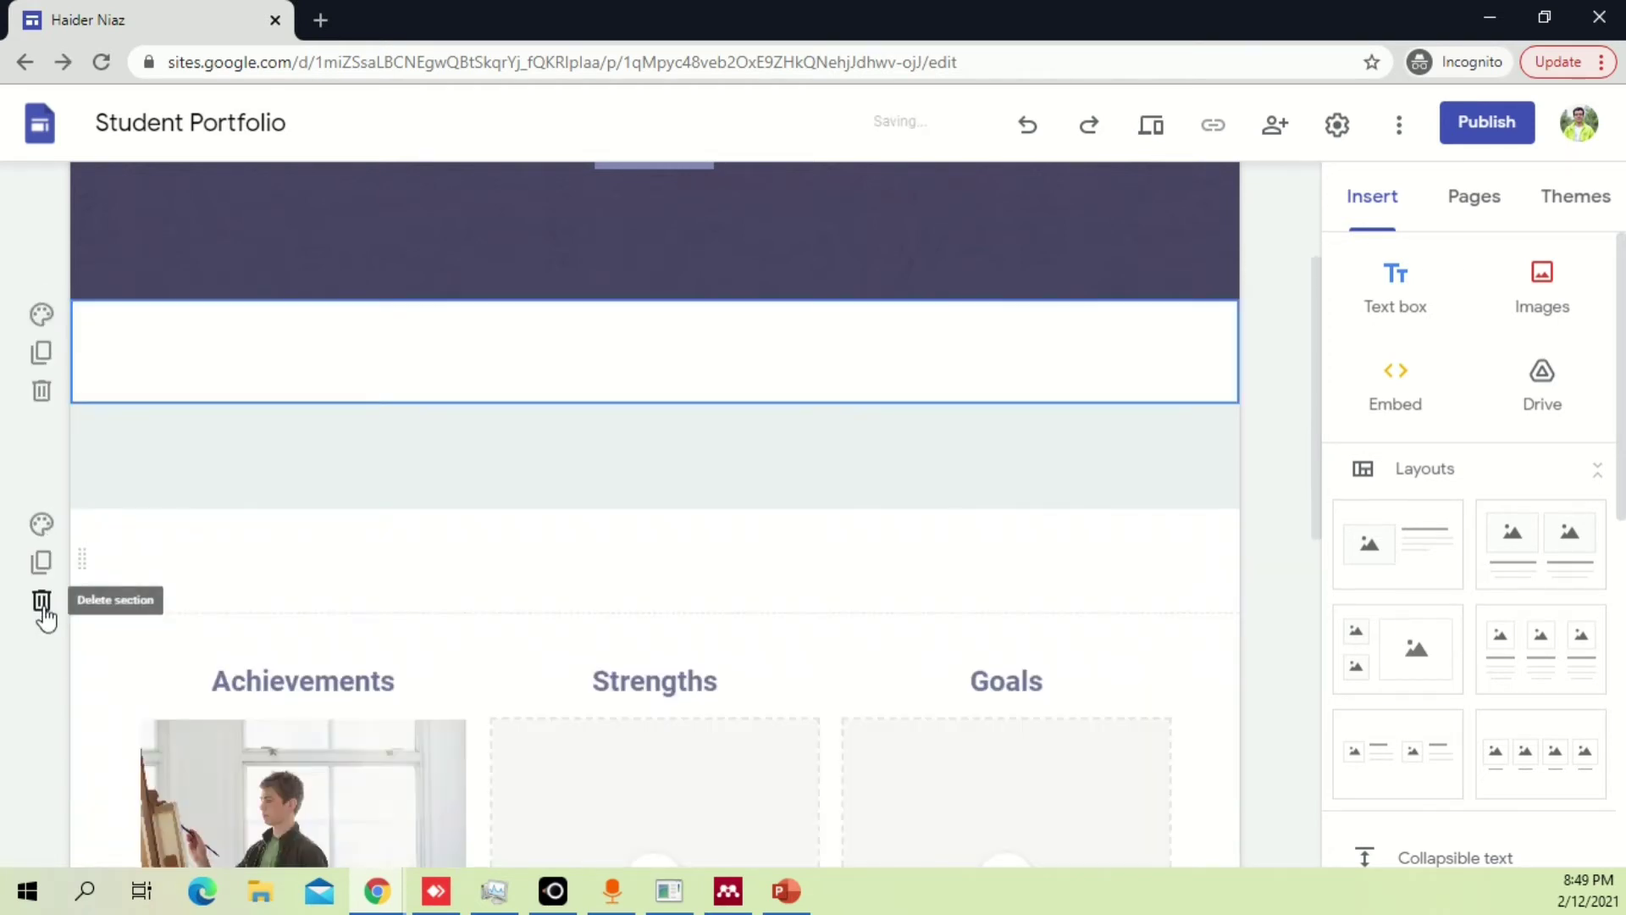
pyautogui.click(114, 433)
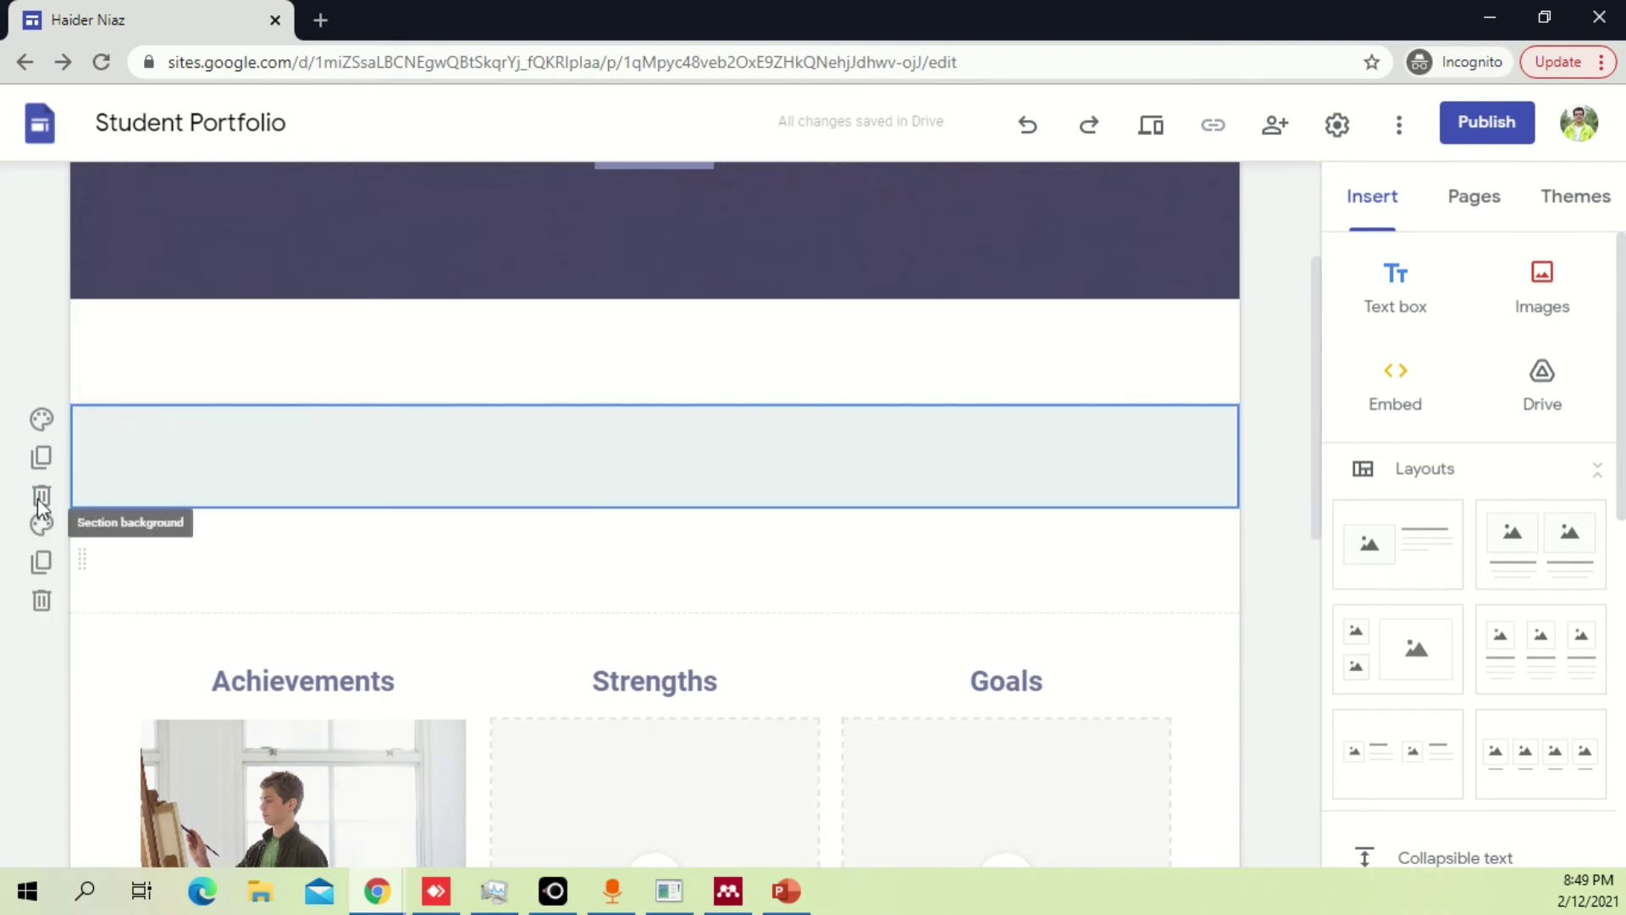
pyautogui.click(73, 519)
pyautogui.click(41, 495)
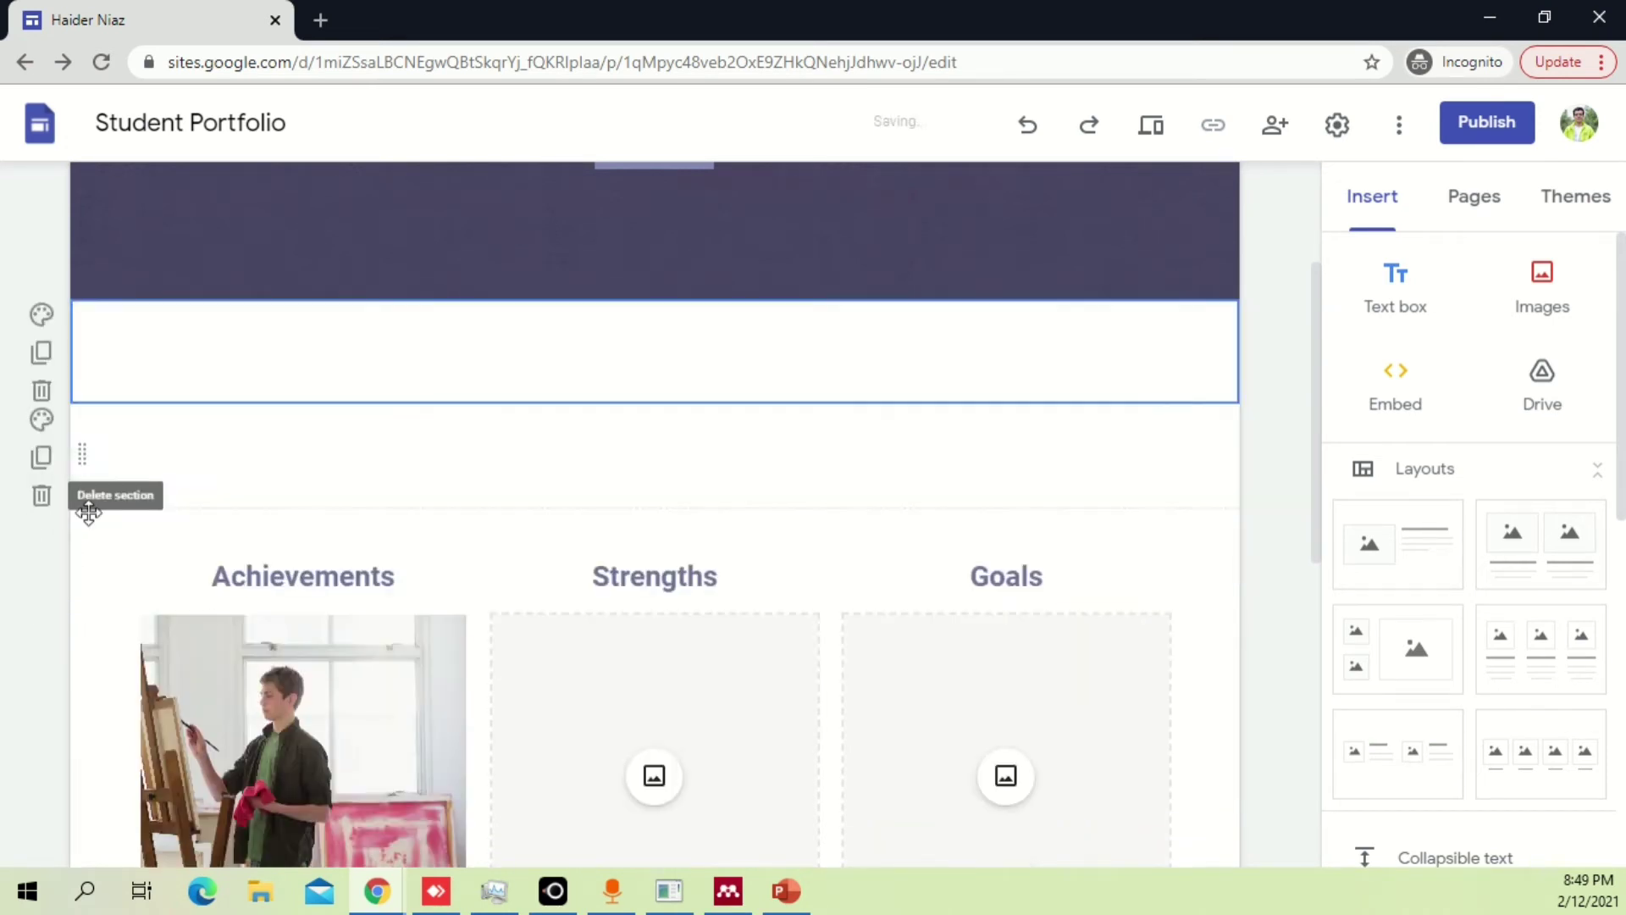
pyautogui.scroll(-4, 890, 498)
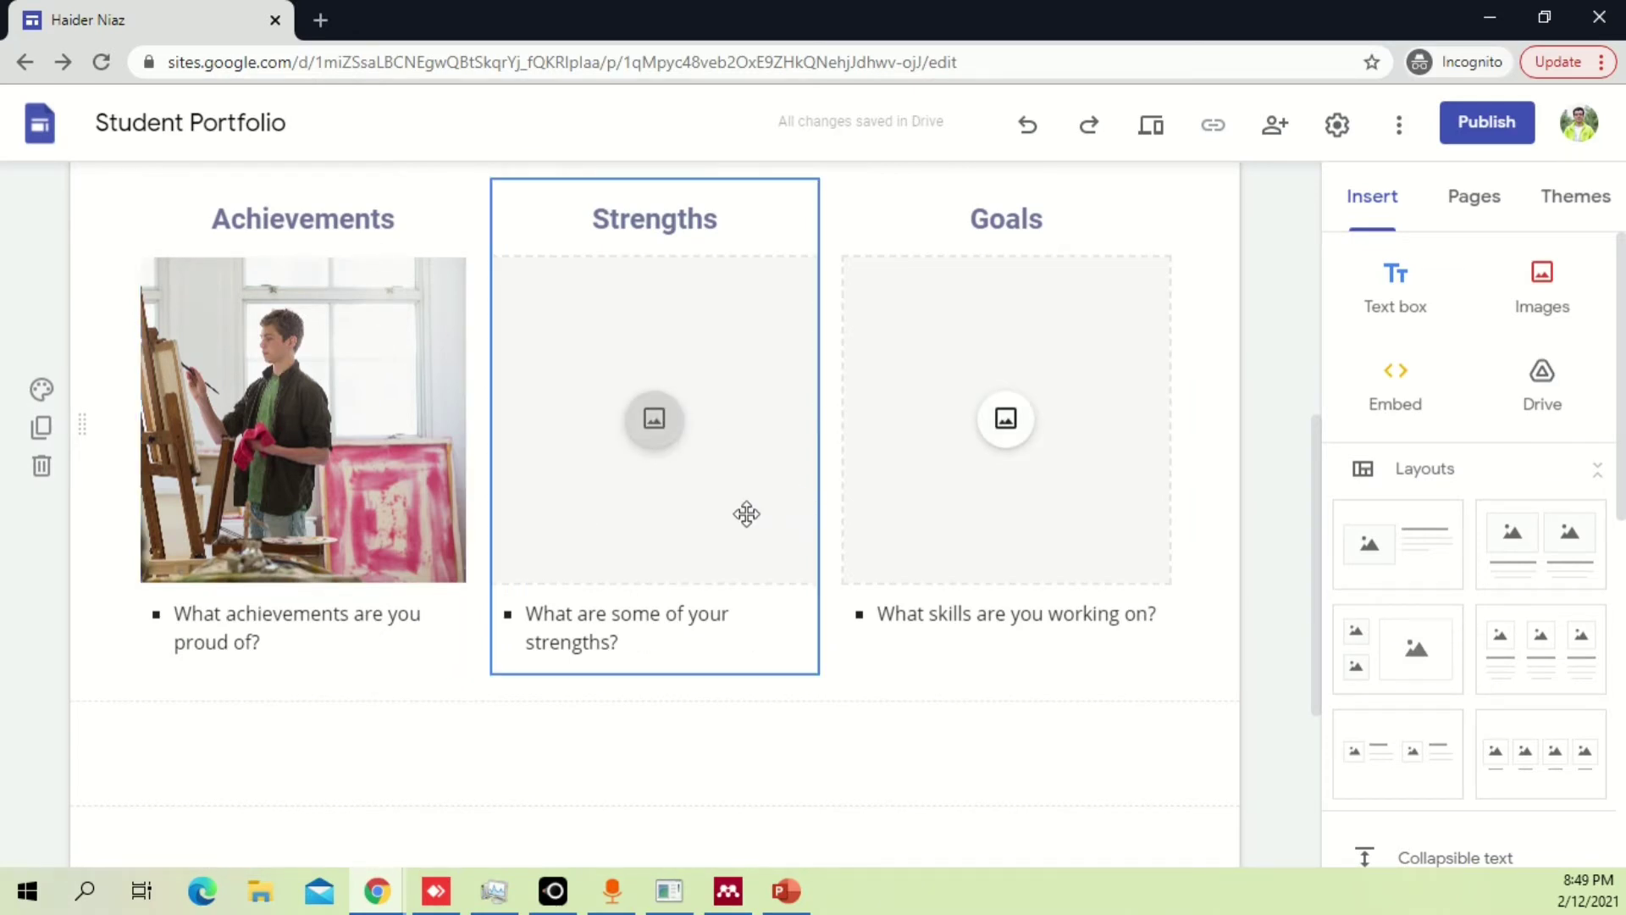
pyautogui.scroll(7, 754, 508)
pyautogui.click(318, 702)
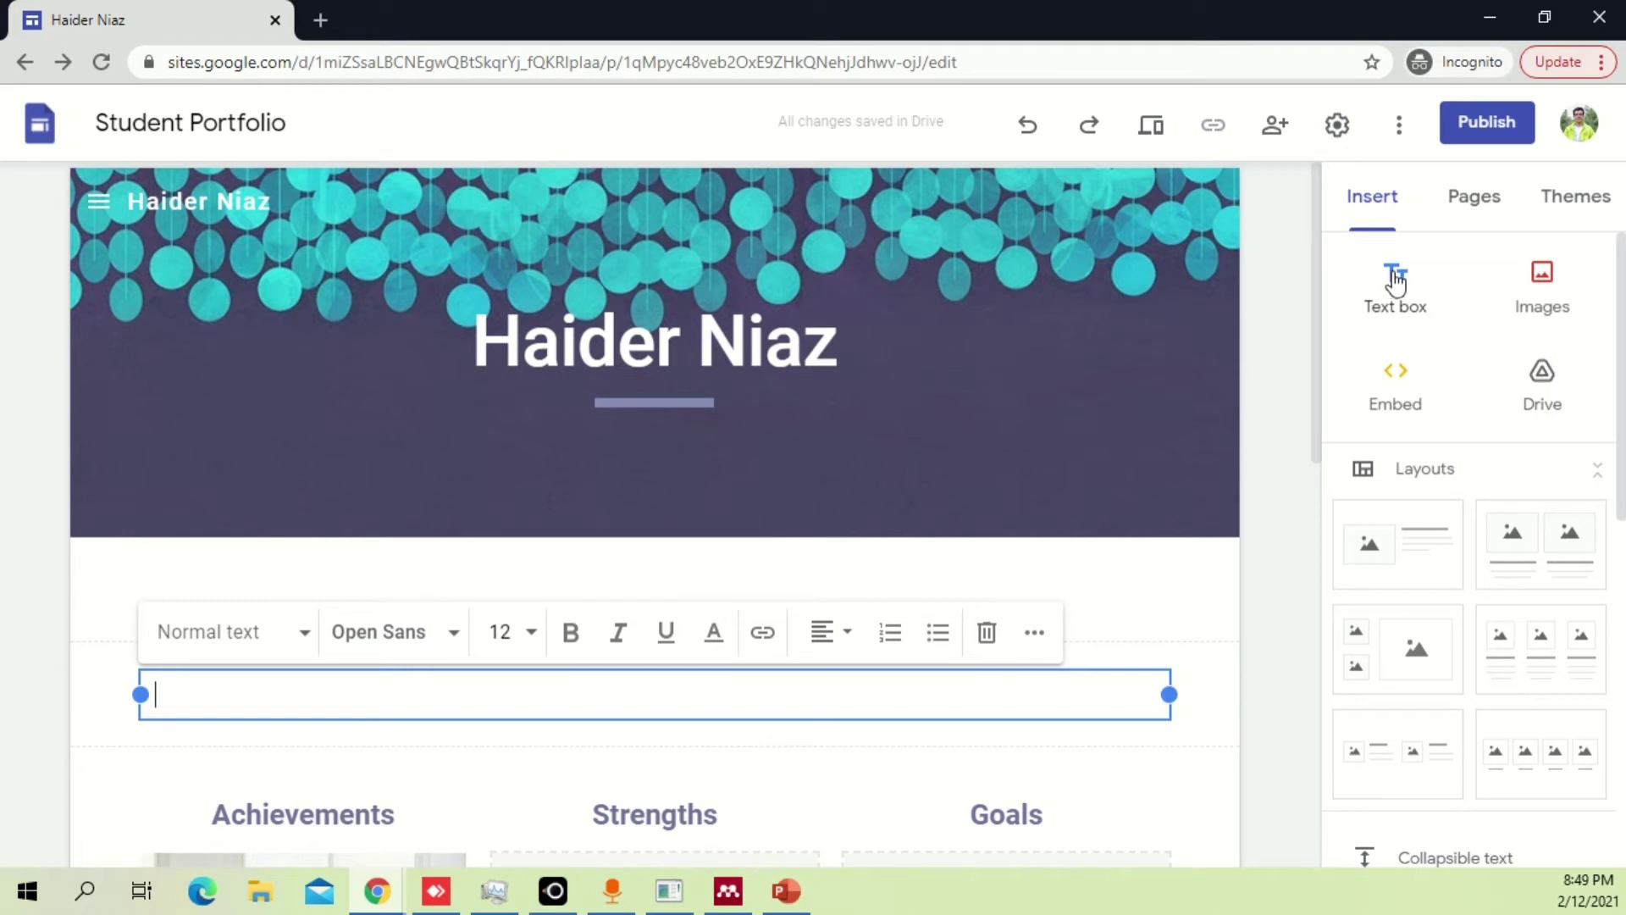
pyautogui.moveTo(1169, 694); pyautogui.dragTo(555, 695)
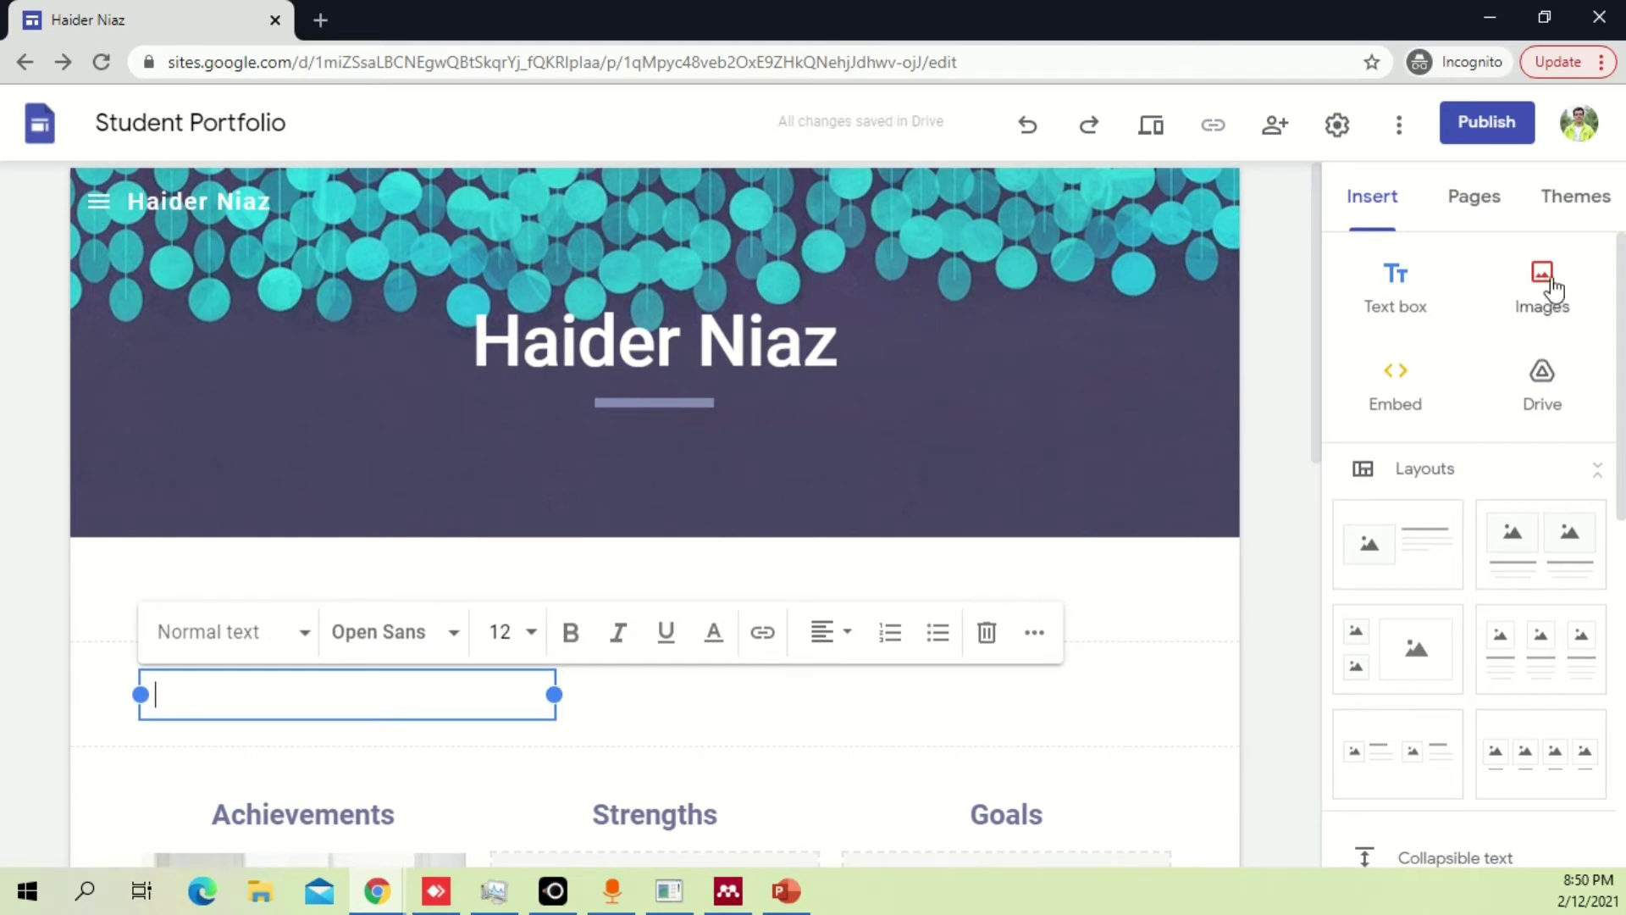
pyautogui.click(763, 700)
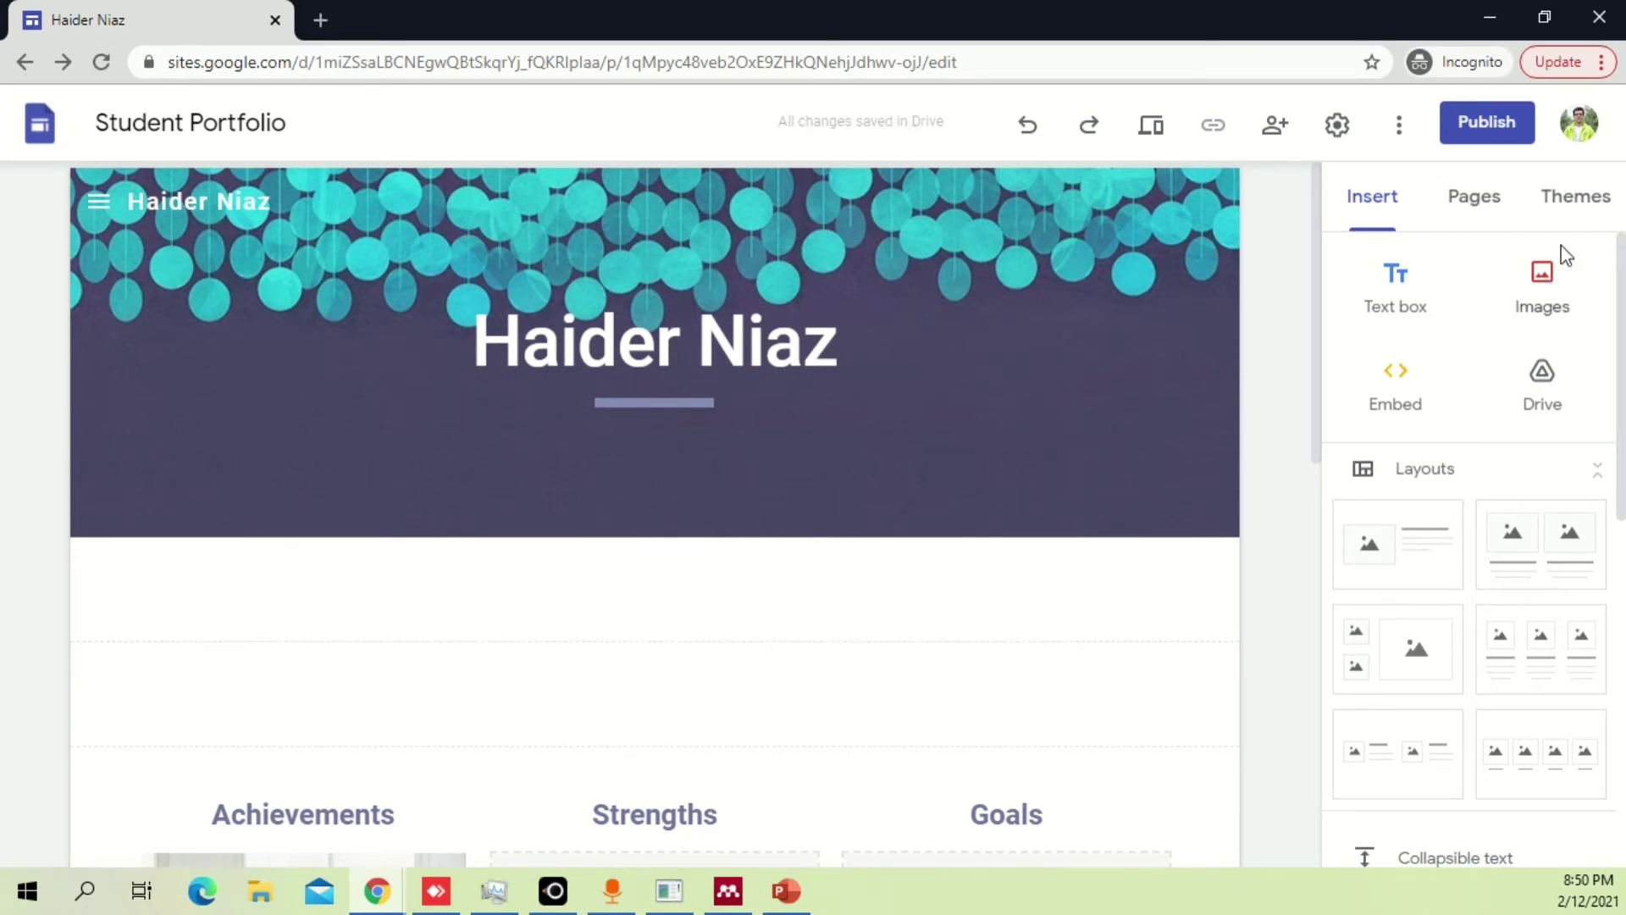
pyautogui.click(1542, 288)
pyautogui.click(752, 683)
pyautogui.click(1555, 291)
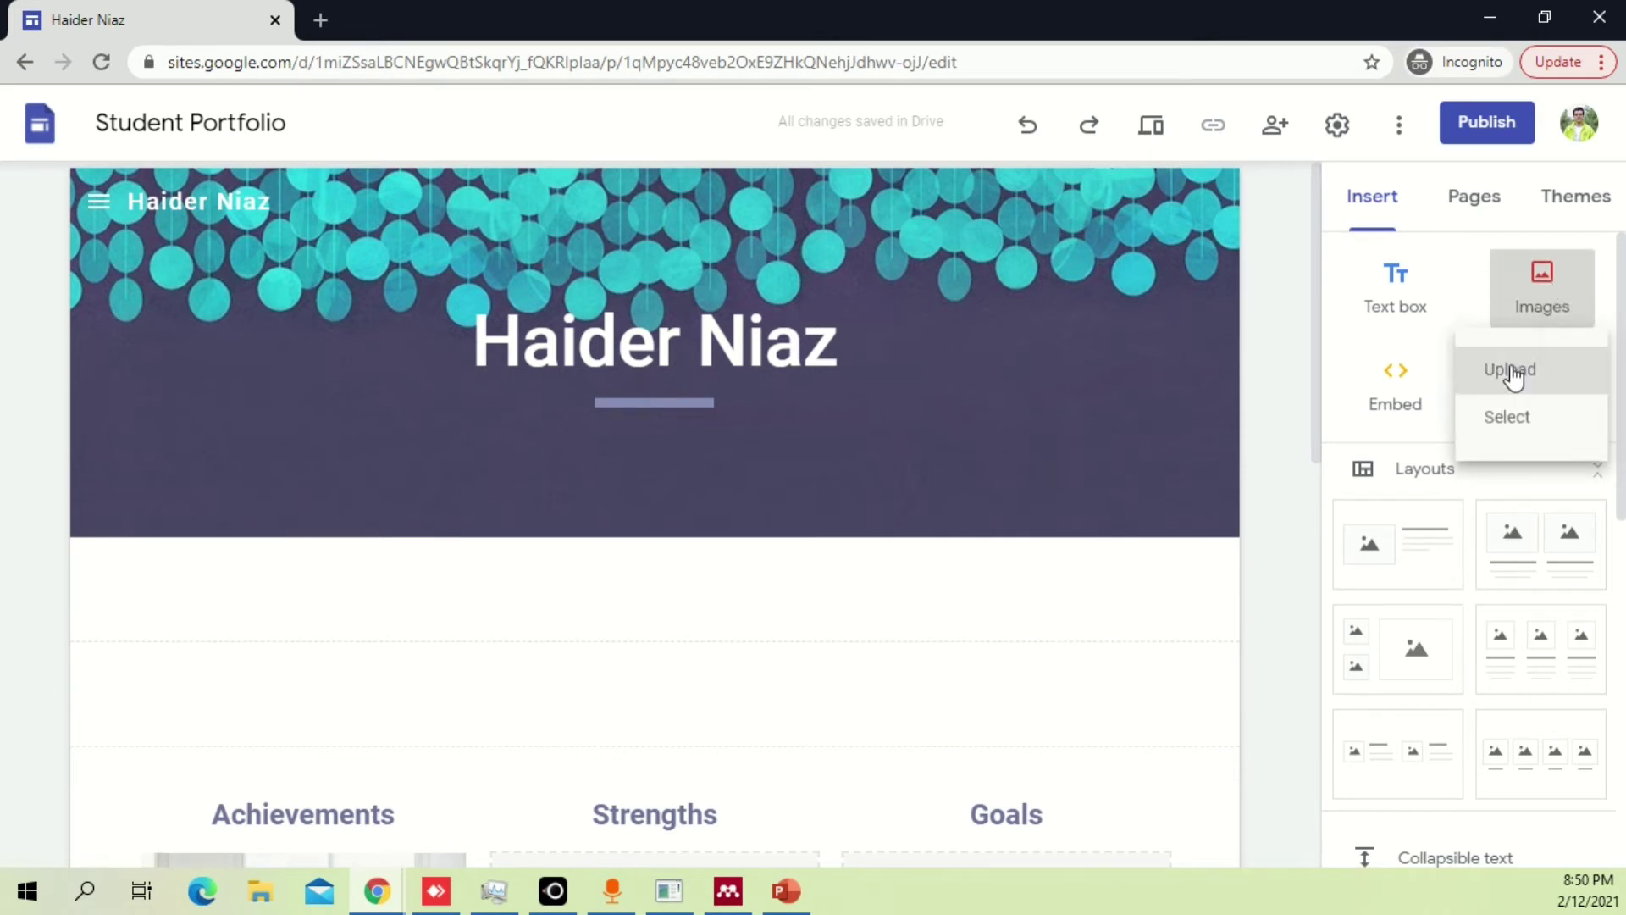
pyautogui.click(1533, 417)
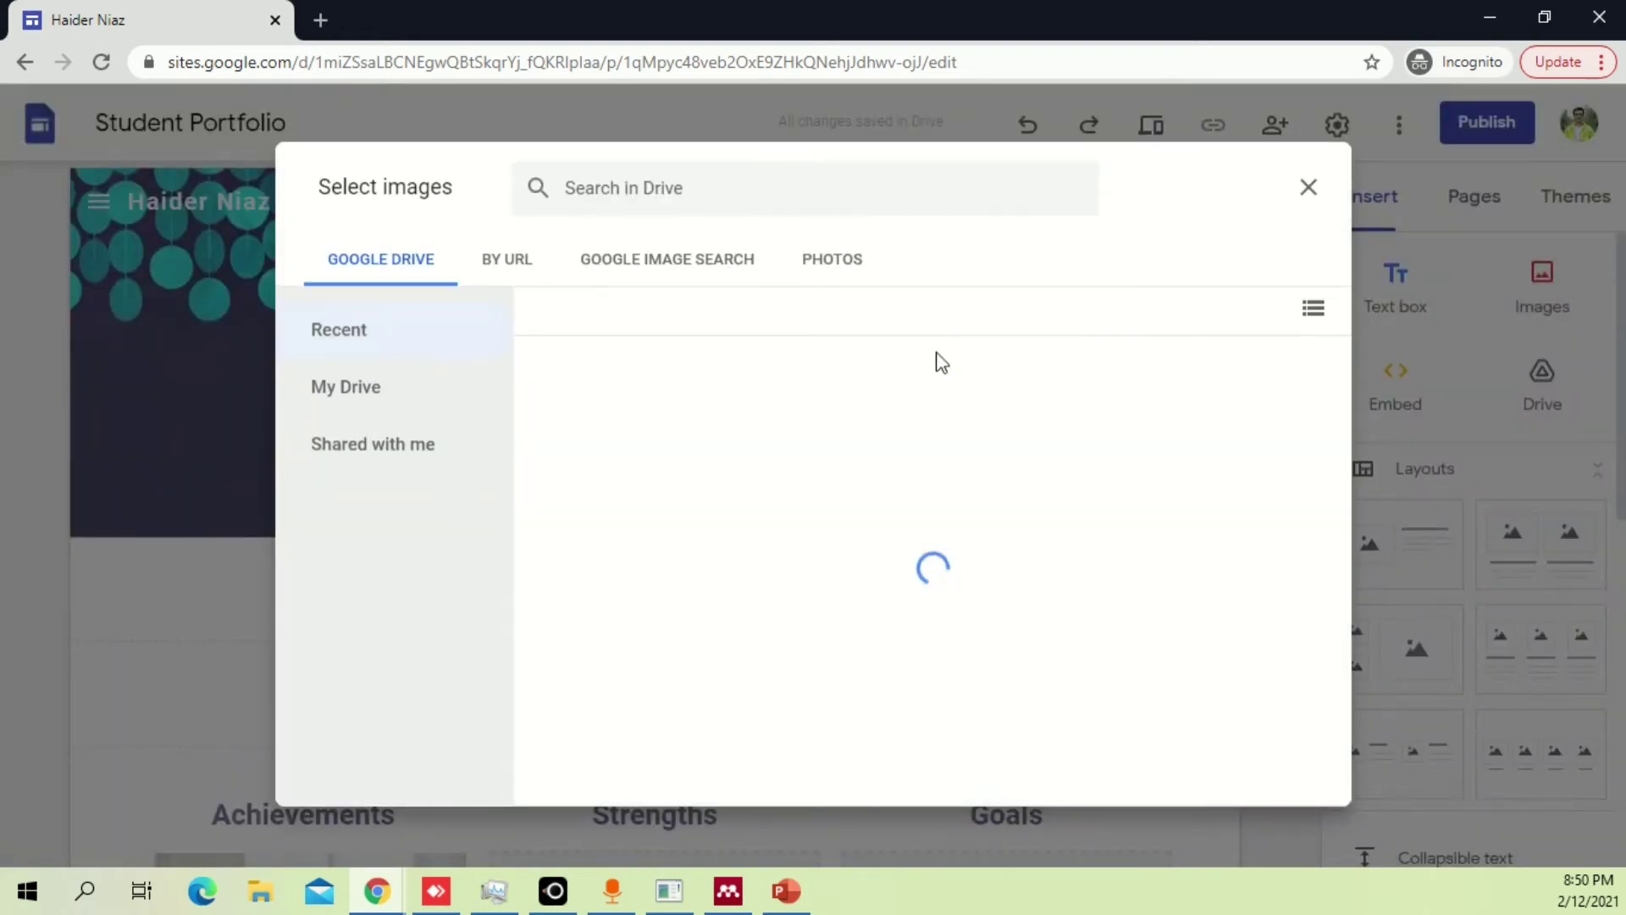
pyautogui.click(1309, 190)
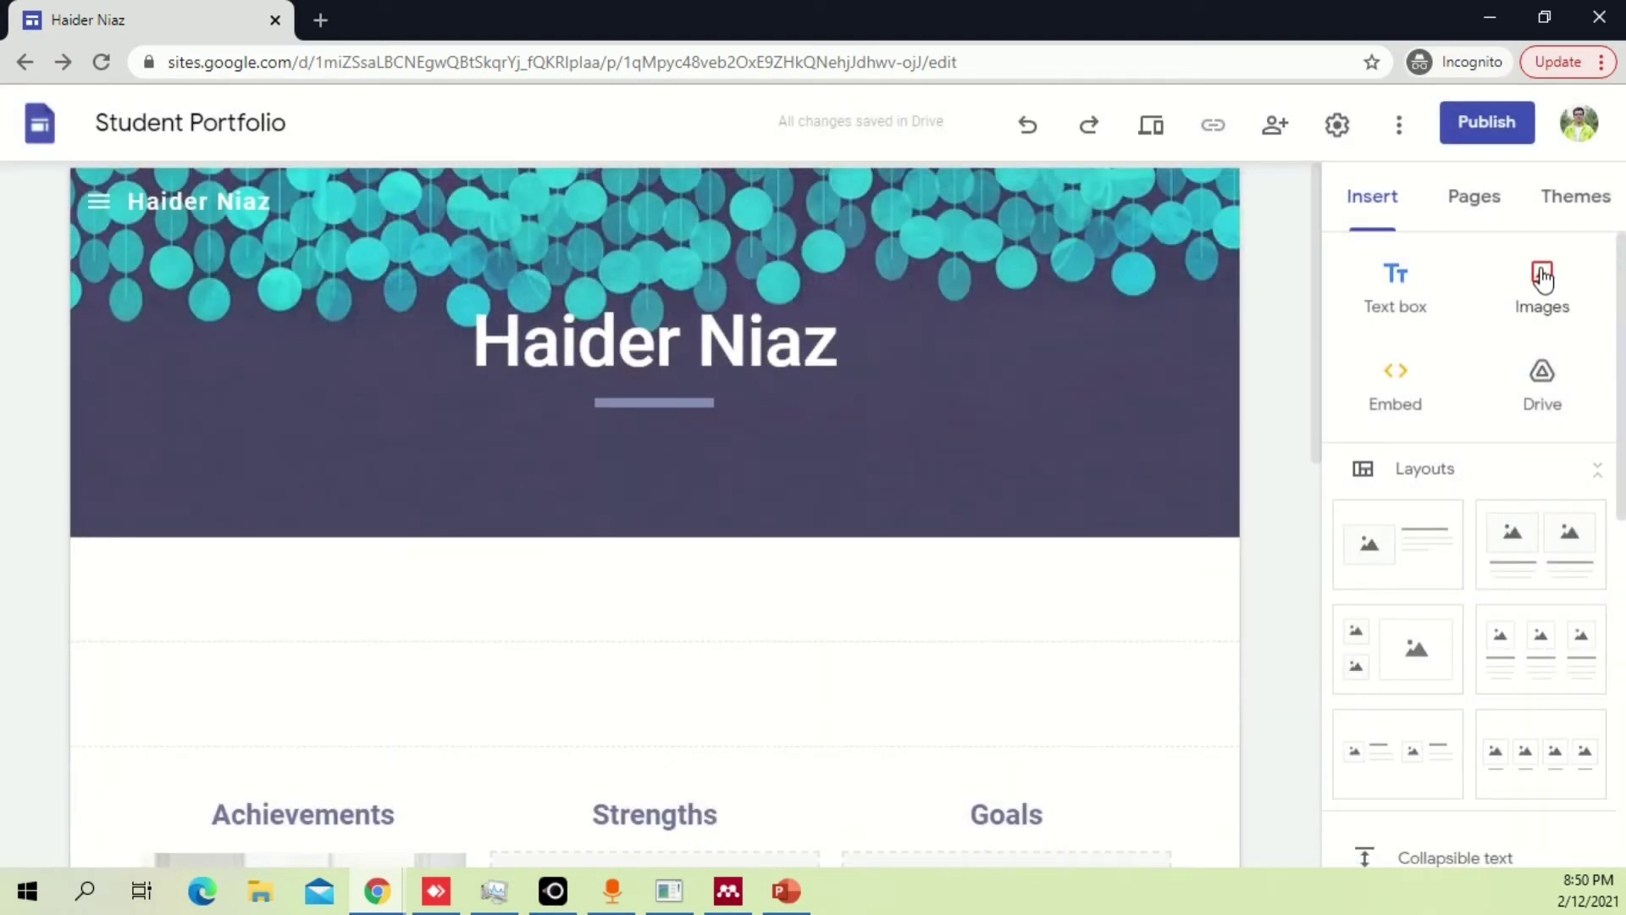
pyautogui.click(1474, 205)
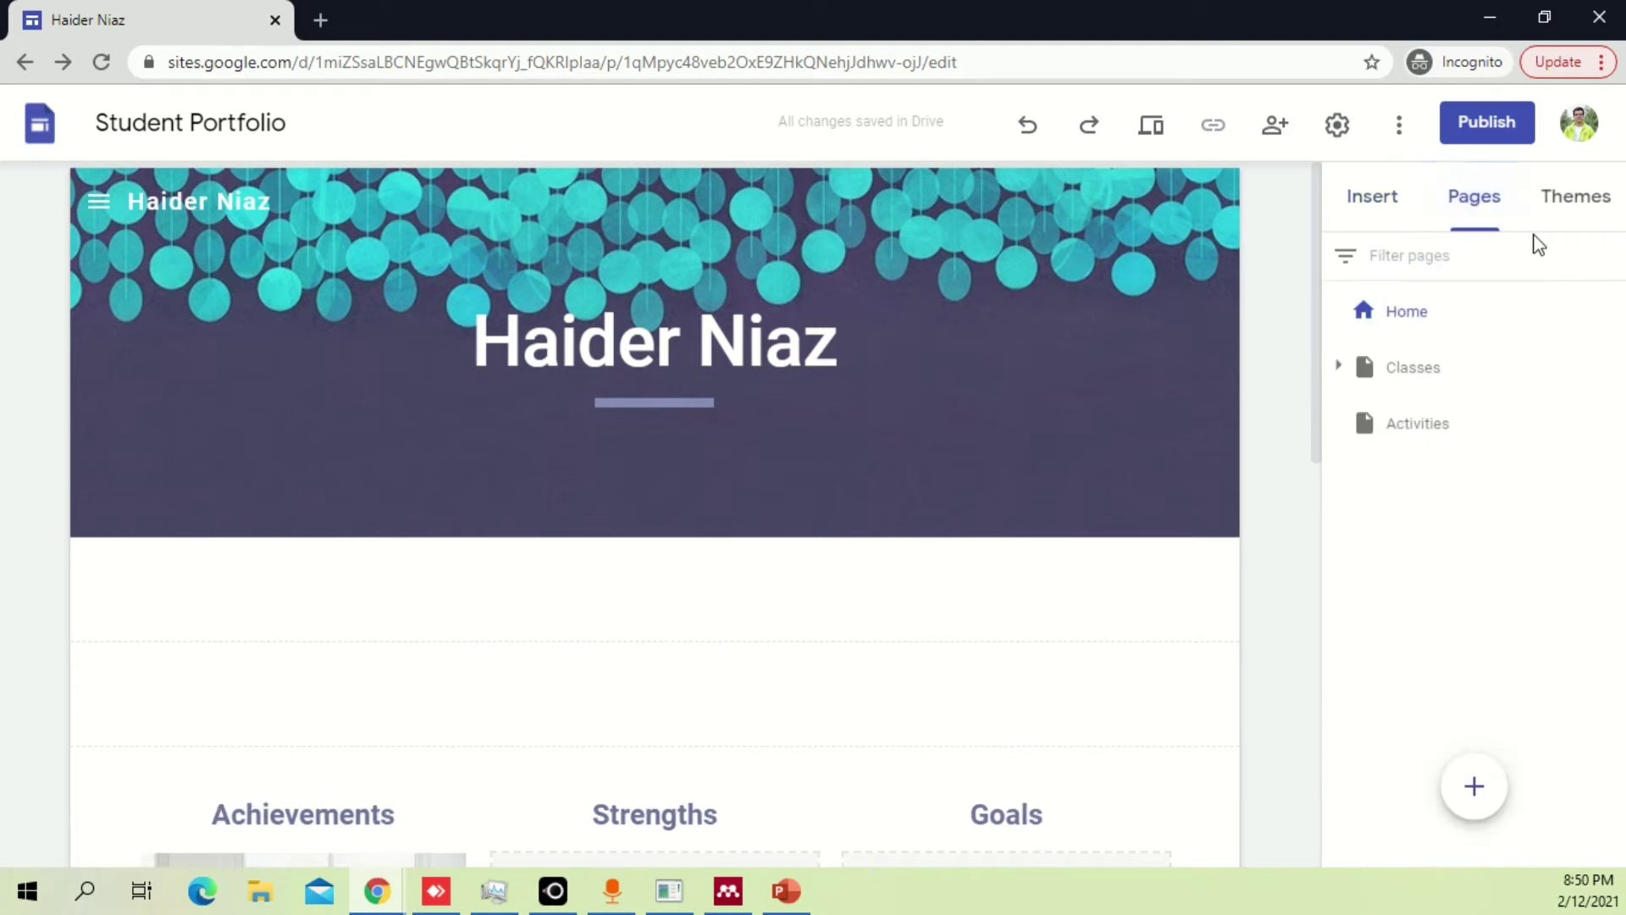
pyautogui.click(1580, 193)
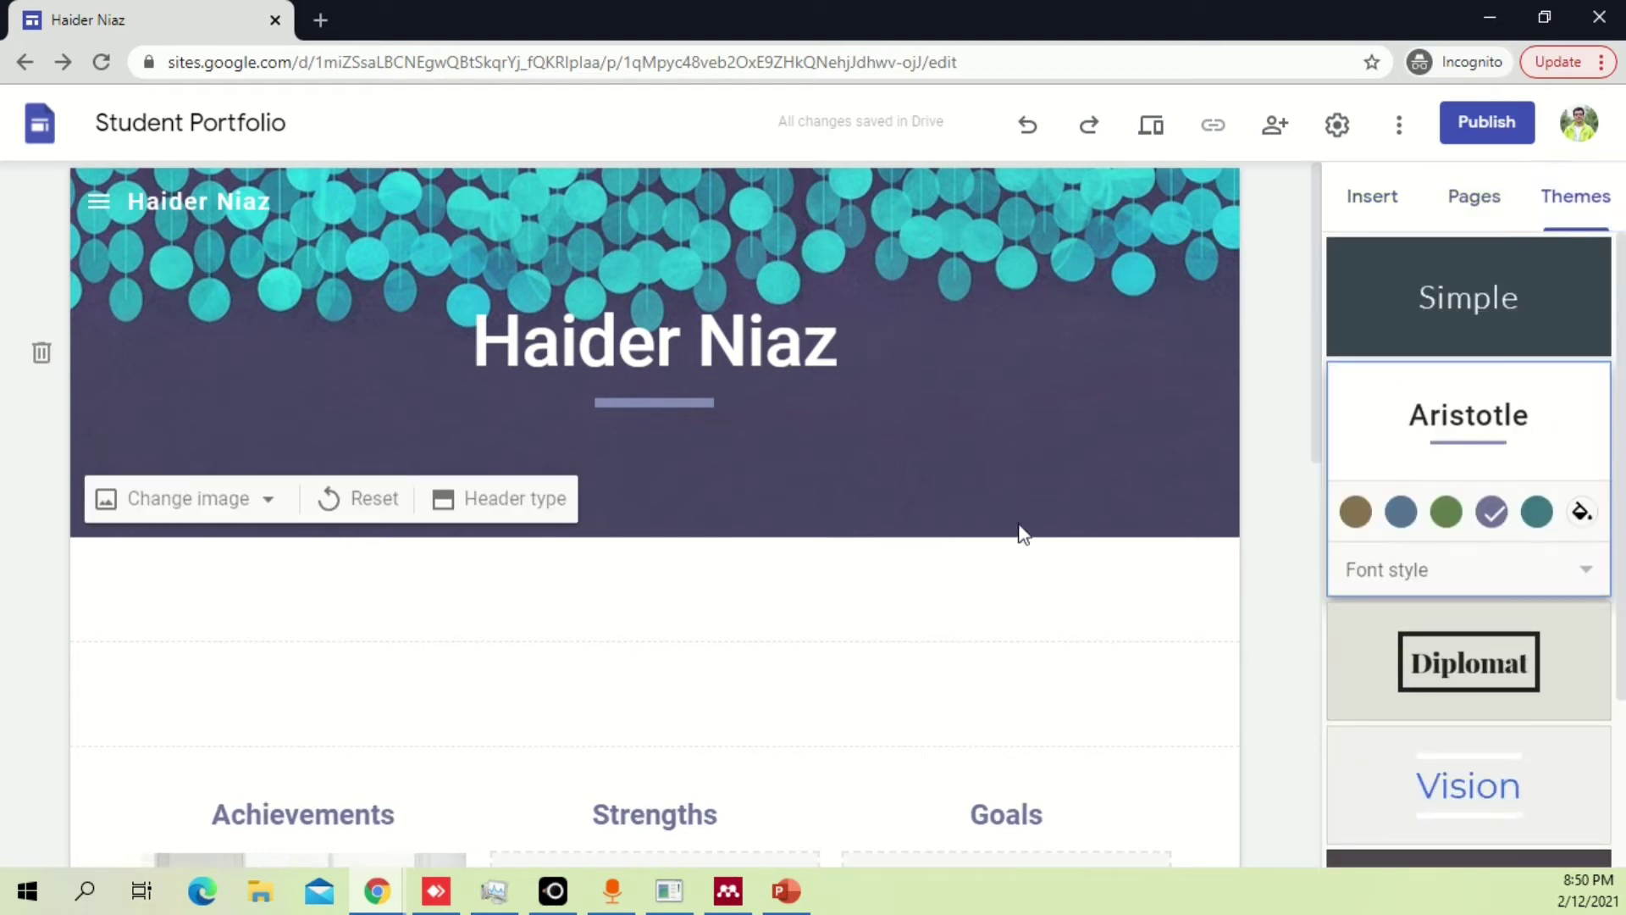
pyautogui.click(1379, 203)
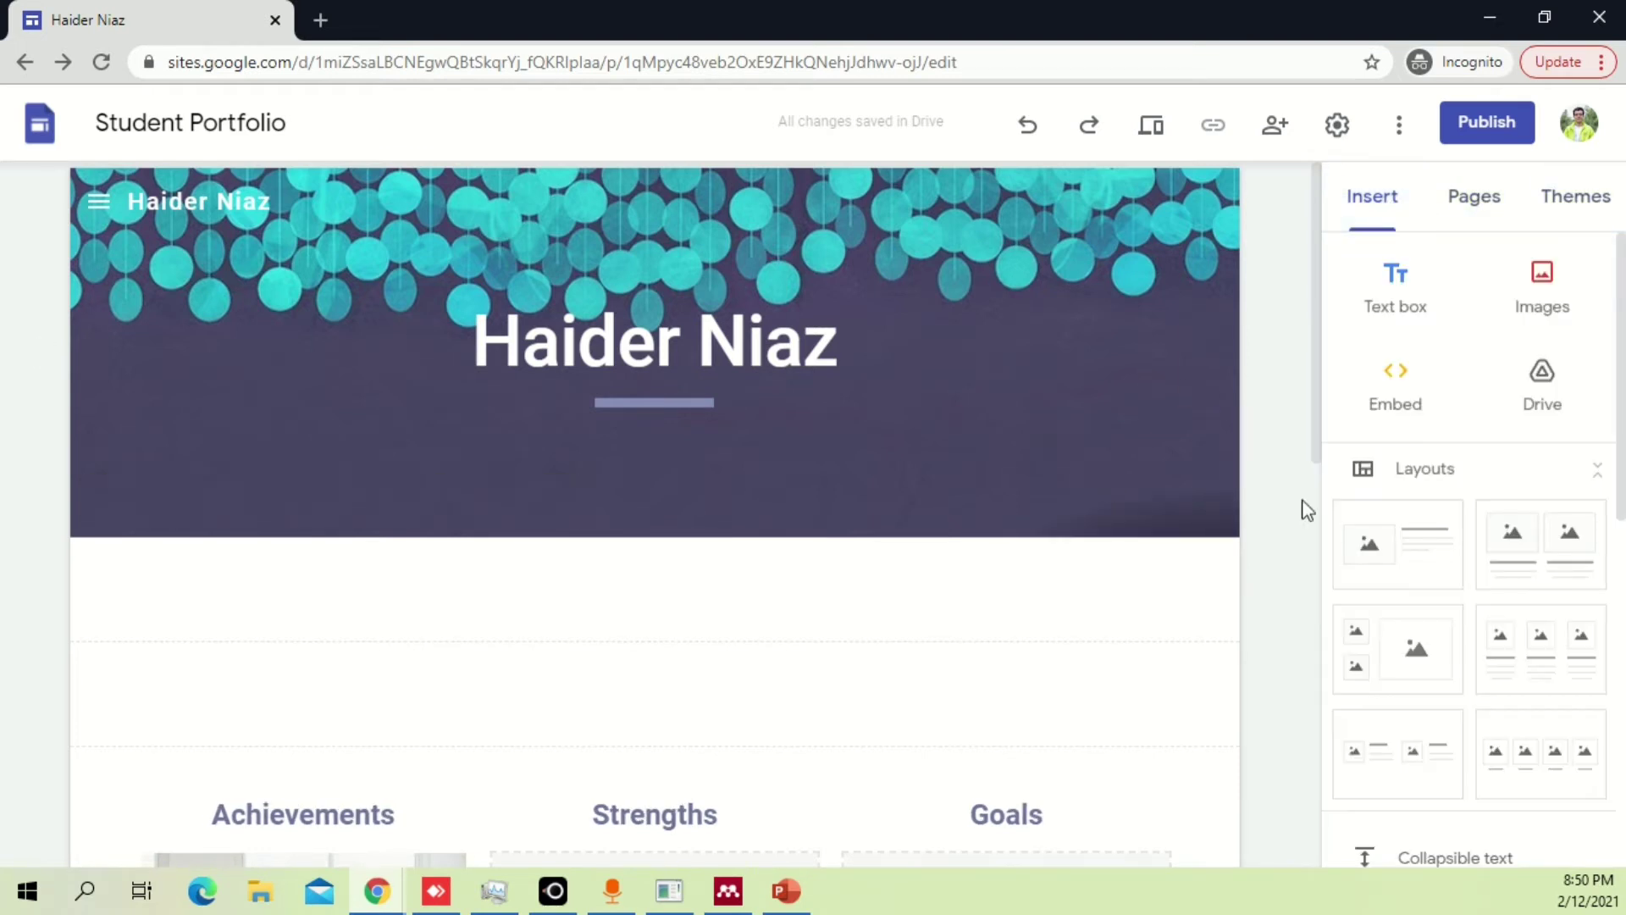
pyautogui.scroll(-1, 1064, 476)
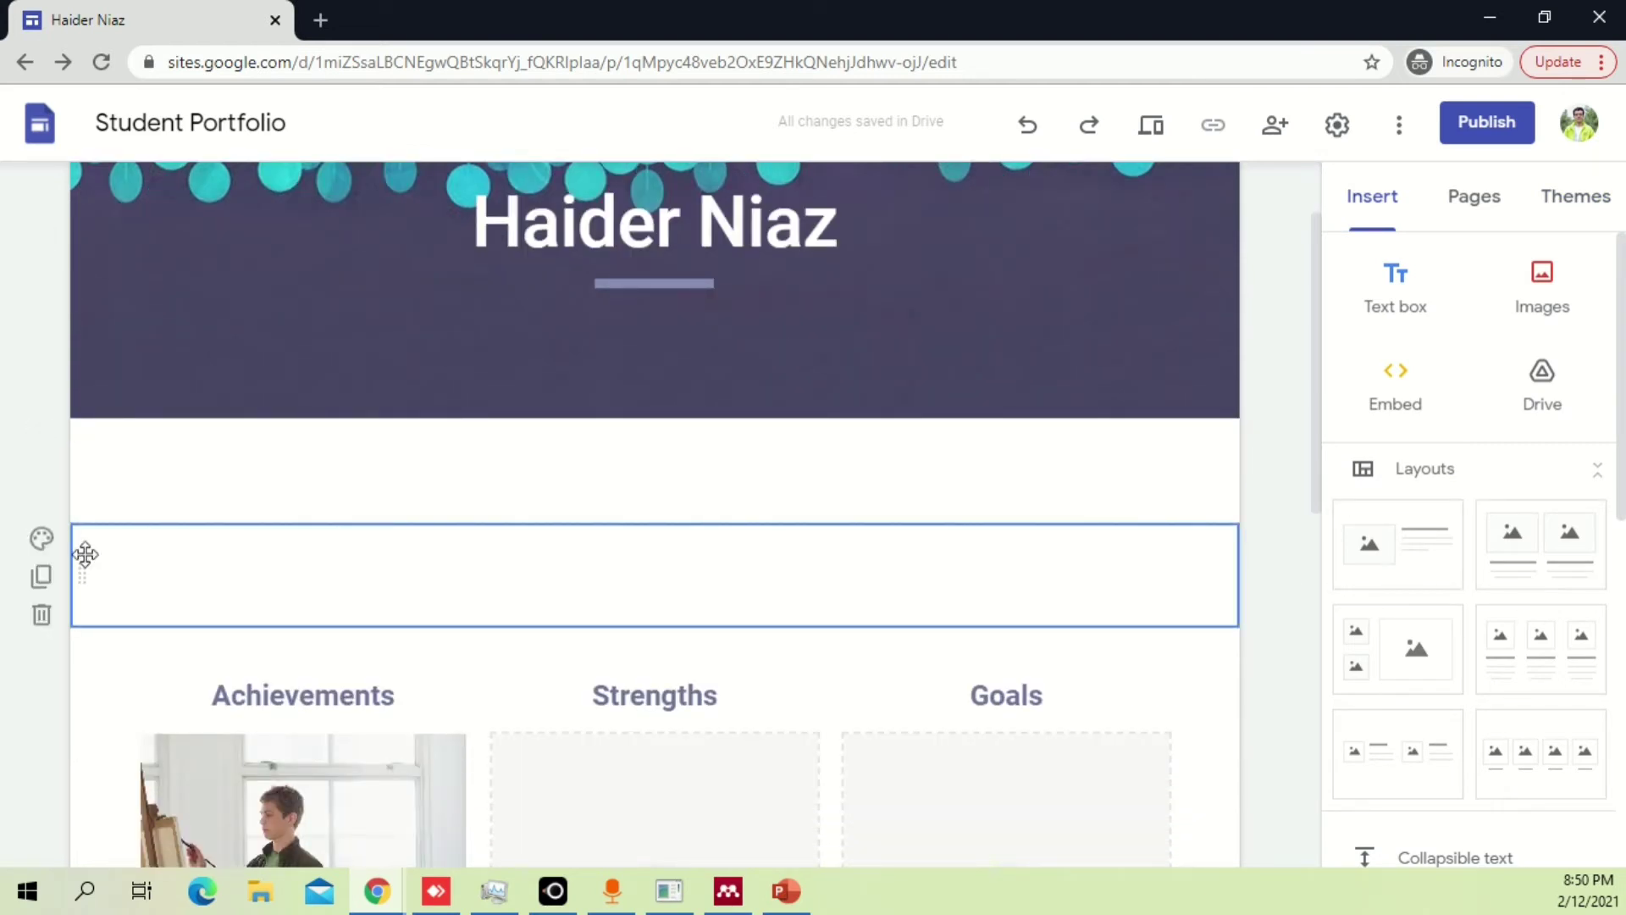
# Insert a three-column image-and-text layout and a four-image layout as trial sections.
pyautogui.moveTo(83, 553); pyautogui.dragTo(474, 555)
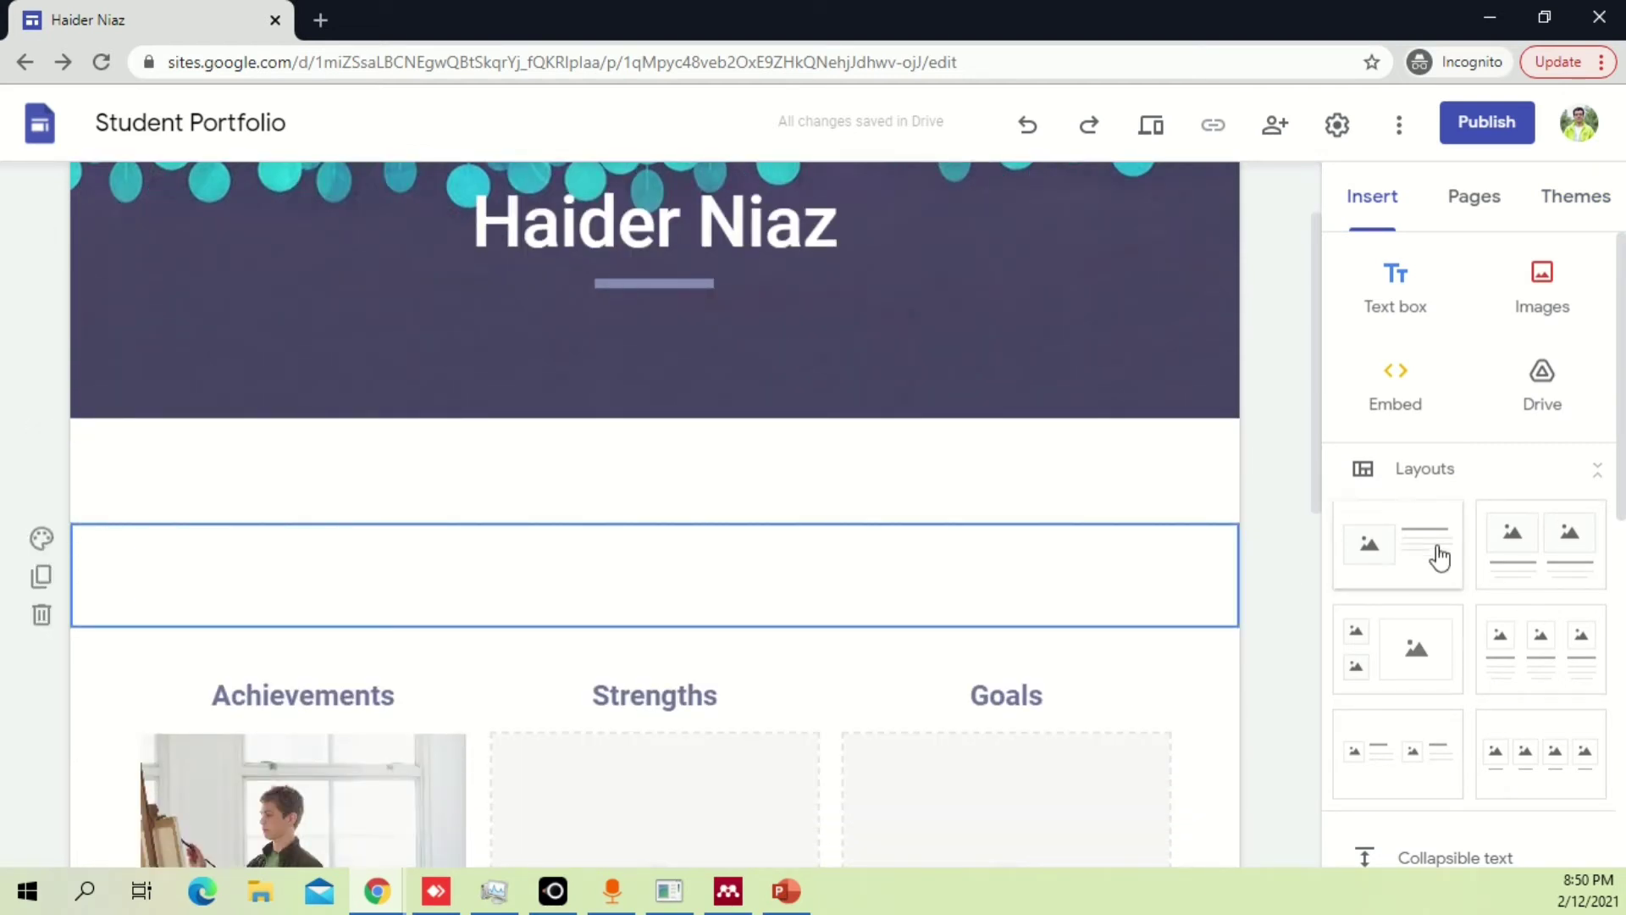
pyautogui.click(1563, 655)
pyautogui.scroll(4, 675, 450)
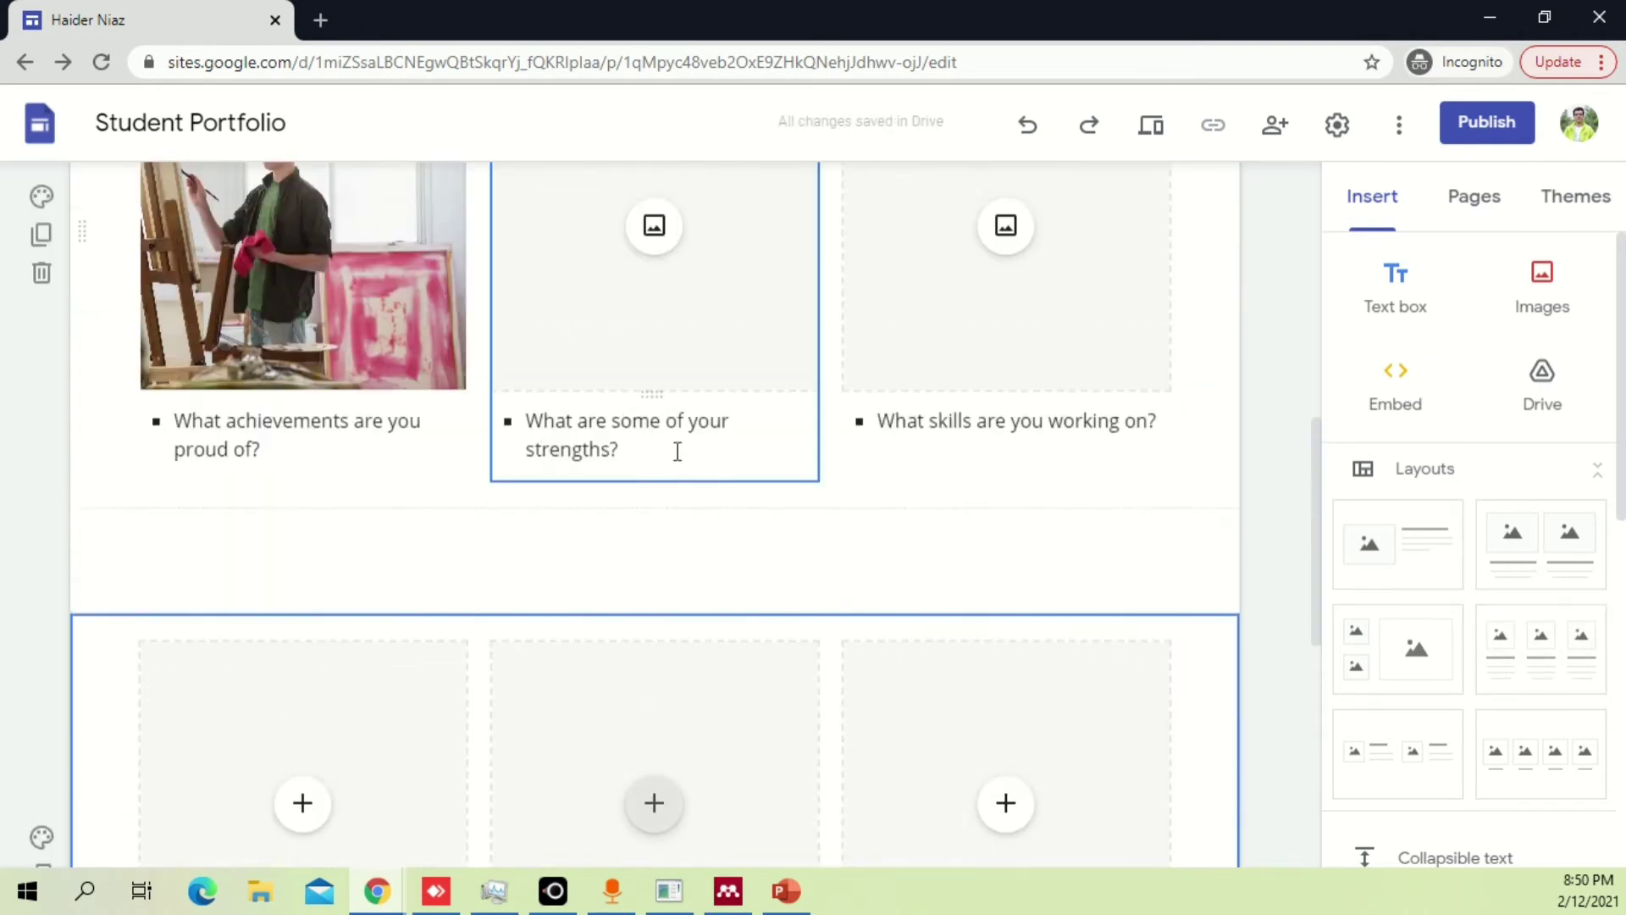
pyautogui.scroll(8, 846, 602)
pyautogui.click(230, 606)
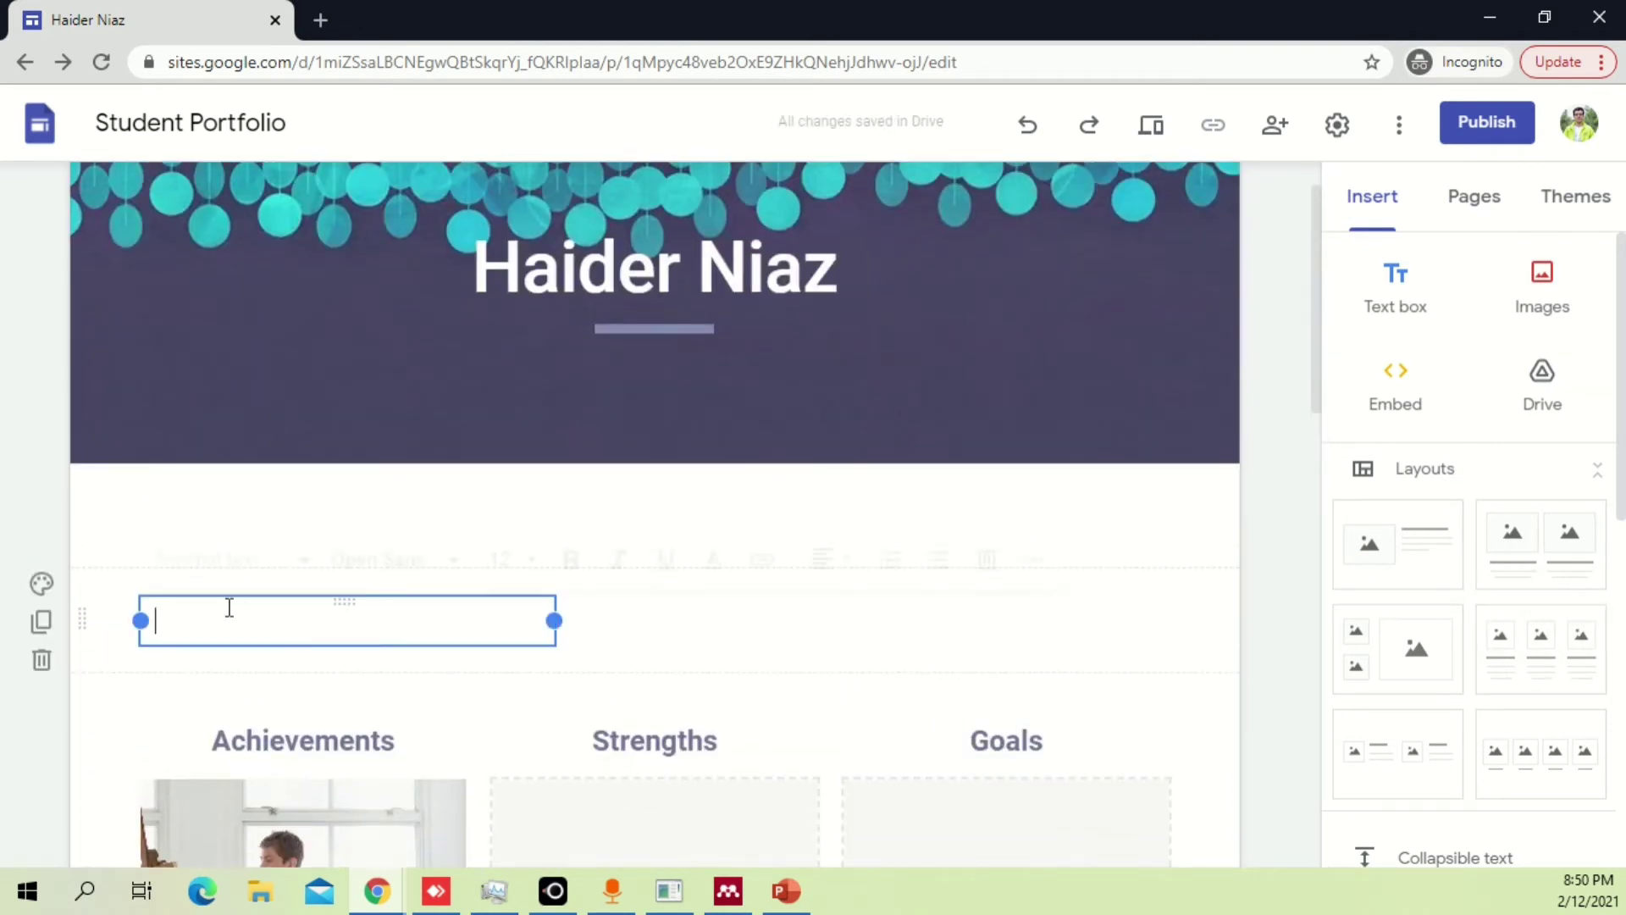
pyautogui.scroll(-4, 924, 642)
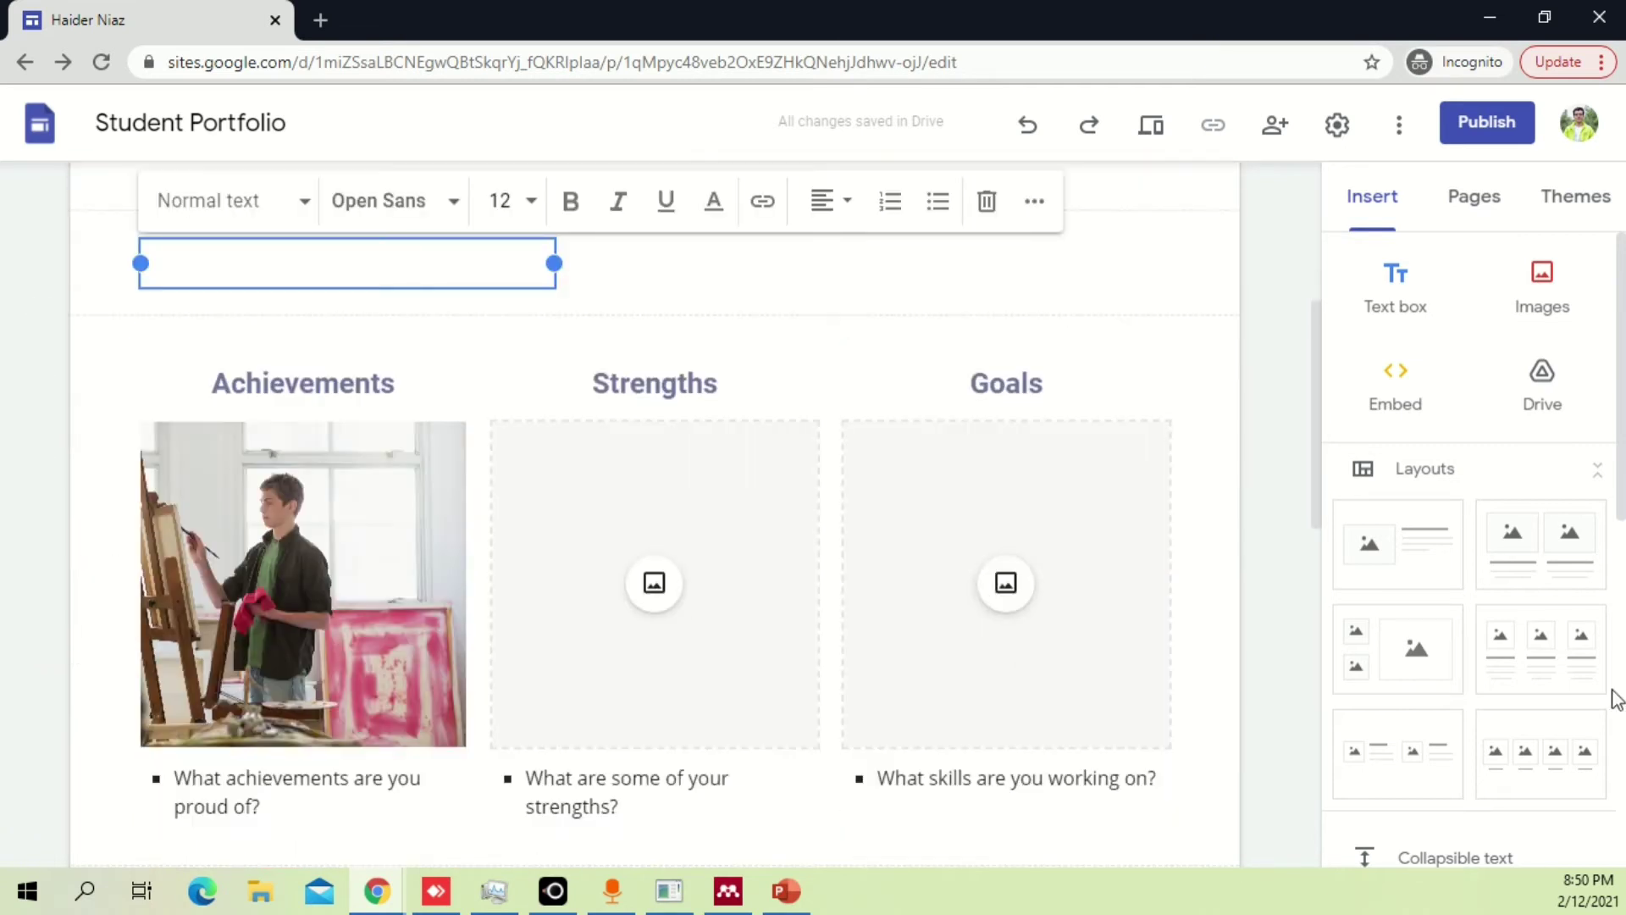
pyautogui.scroll(-4, 1590, 664)
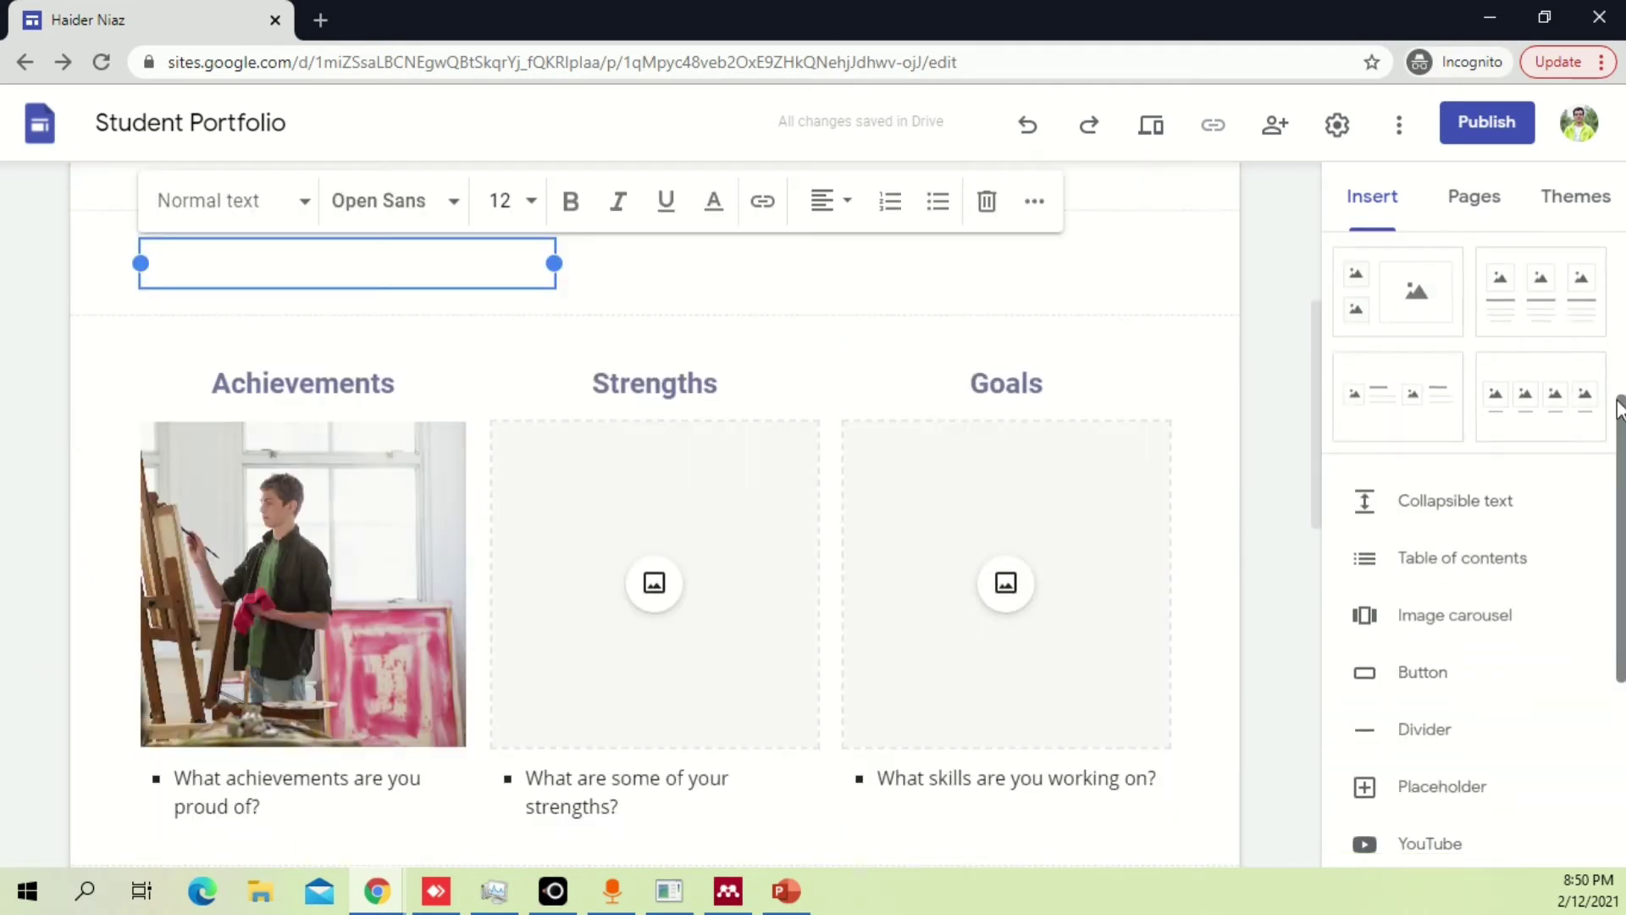
pyautogui.click(1504, 407)
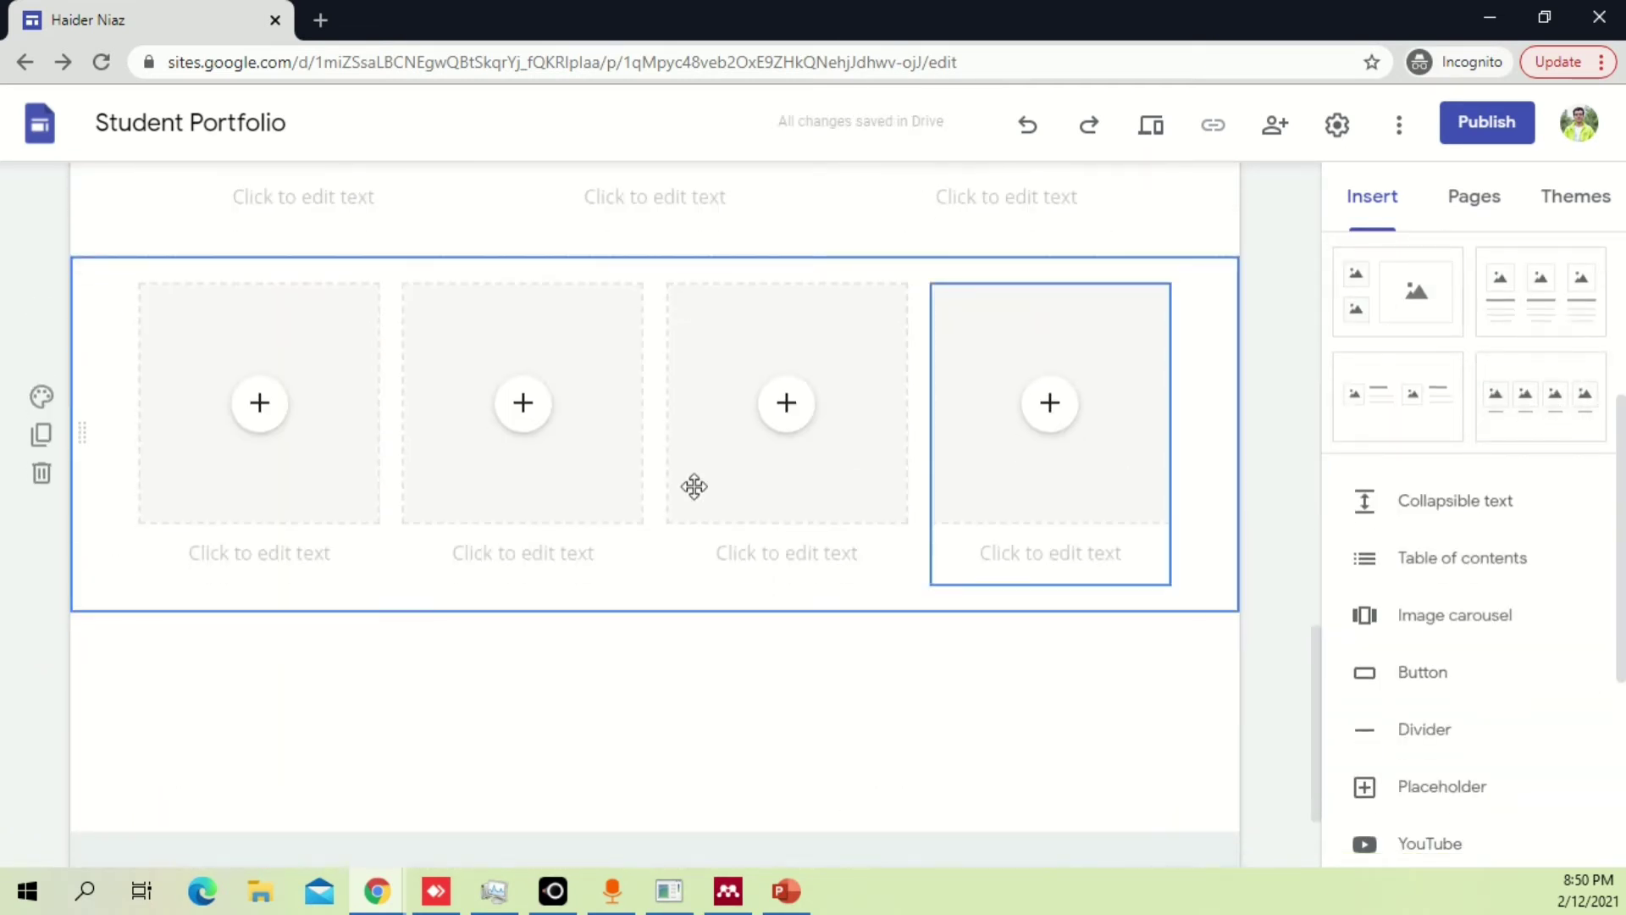
# Delete the two empty sections, the three-image section and the four-image section.
pyautogui.scroll(10, 526, 530)
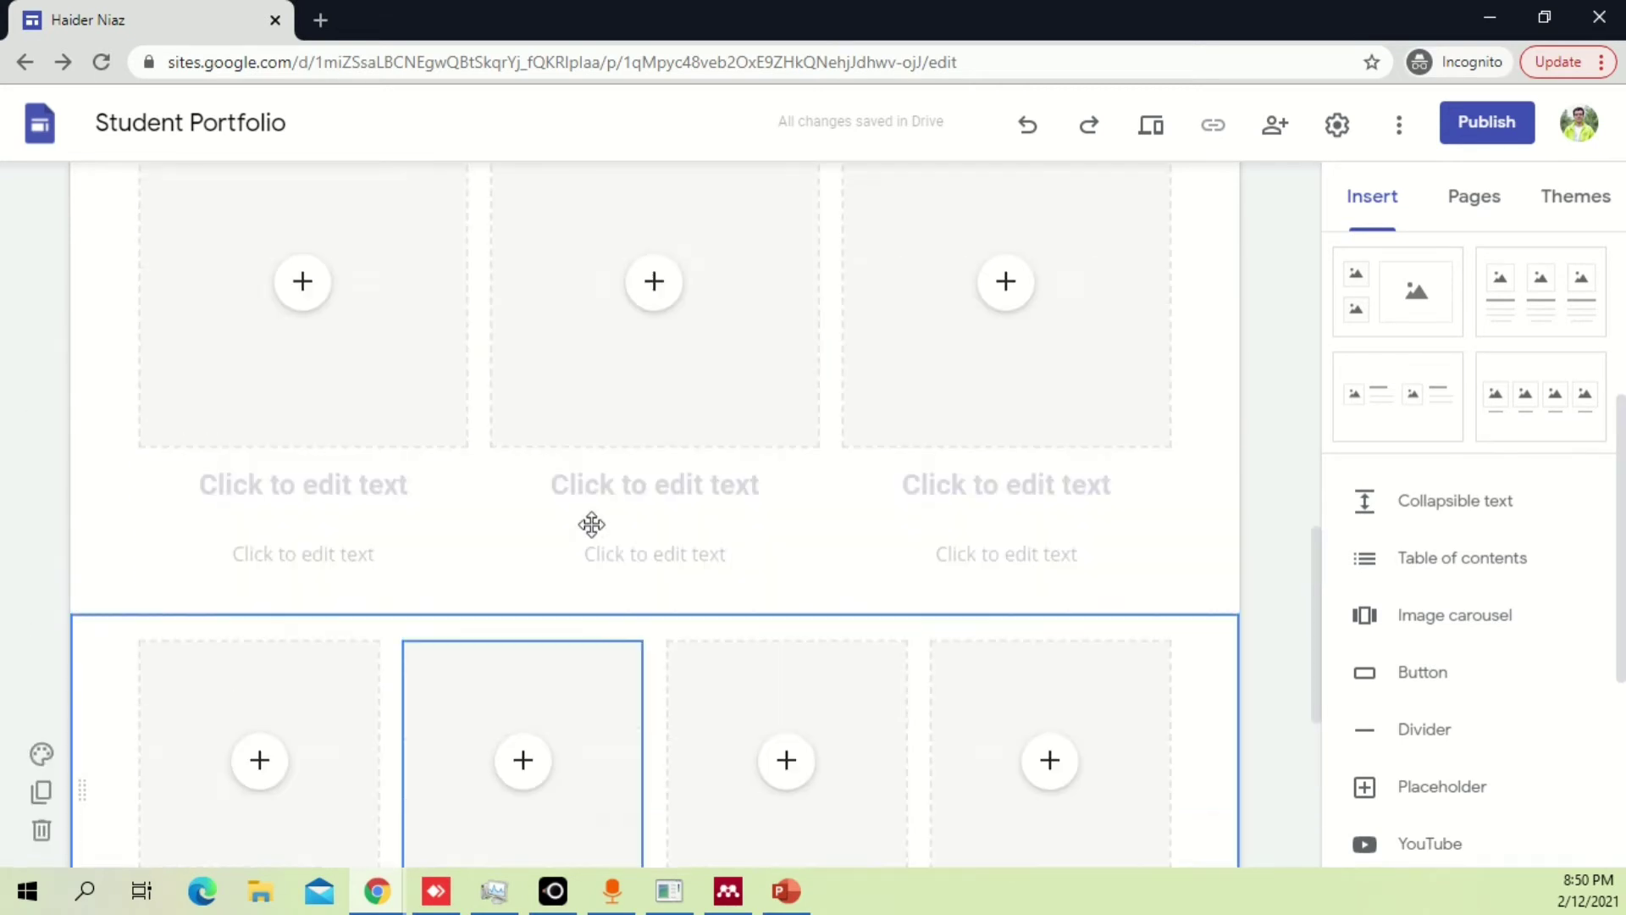
pyautogui.scroll(8, 147, 523)
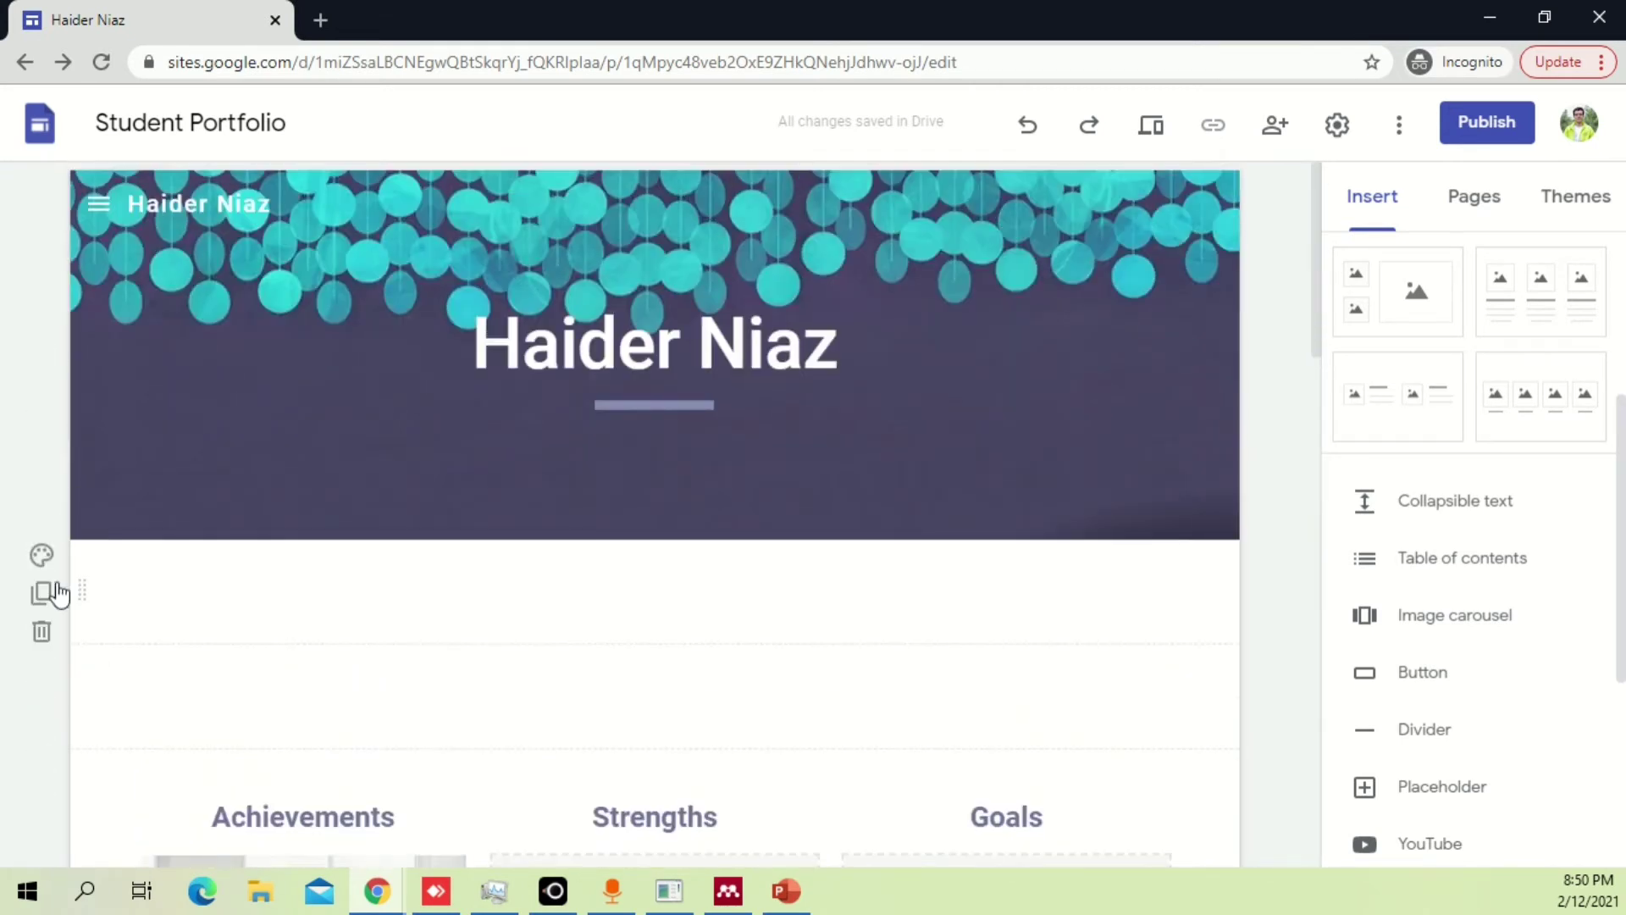
pyautogui.click(42, 633)
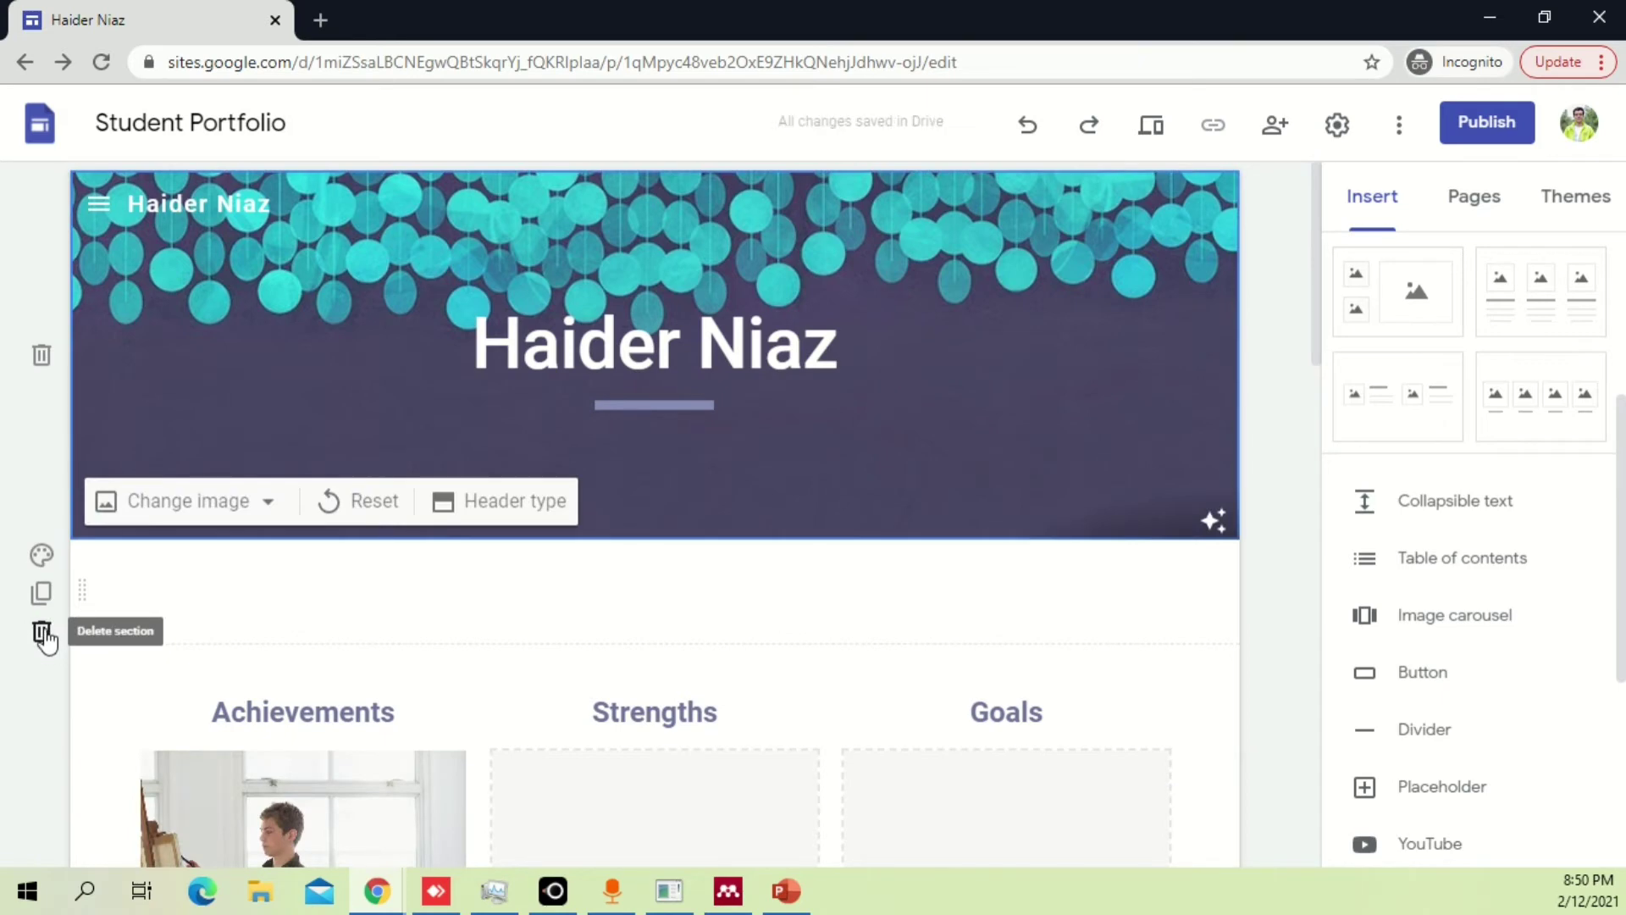
pyautogui.scroll(-3, 241, 625)
pyautogui.scroll(-5, 255, 622)
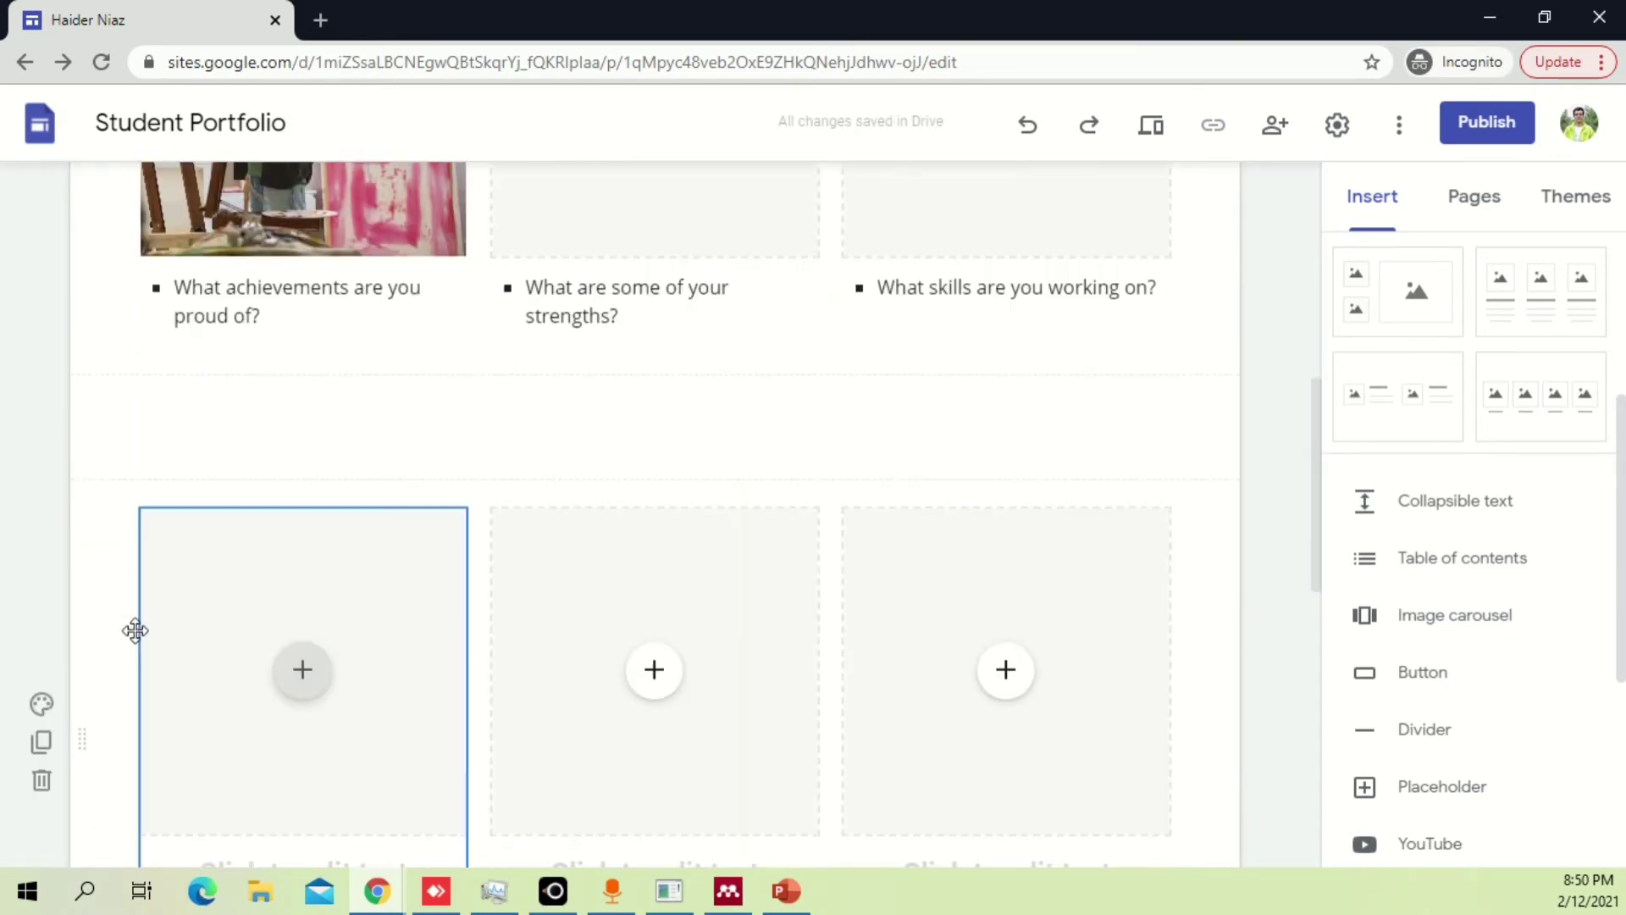
pyautogui.click(43, 470)
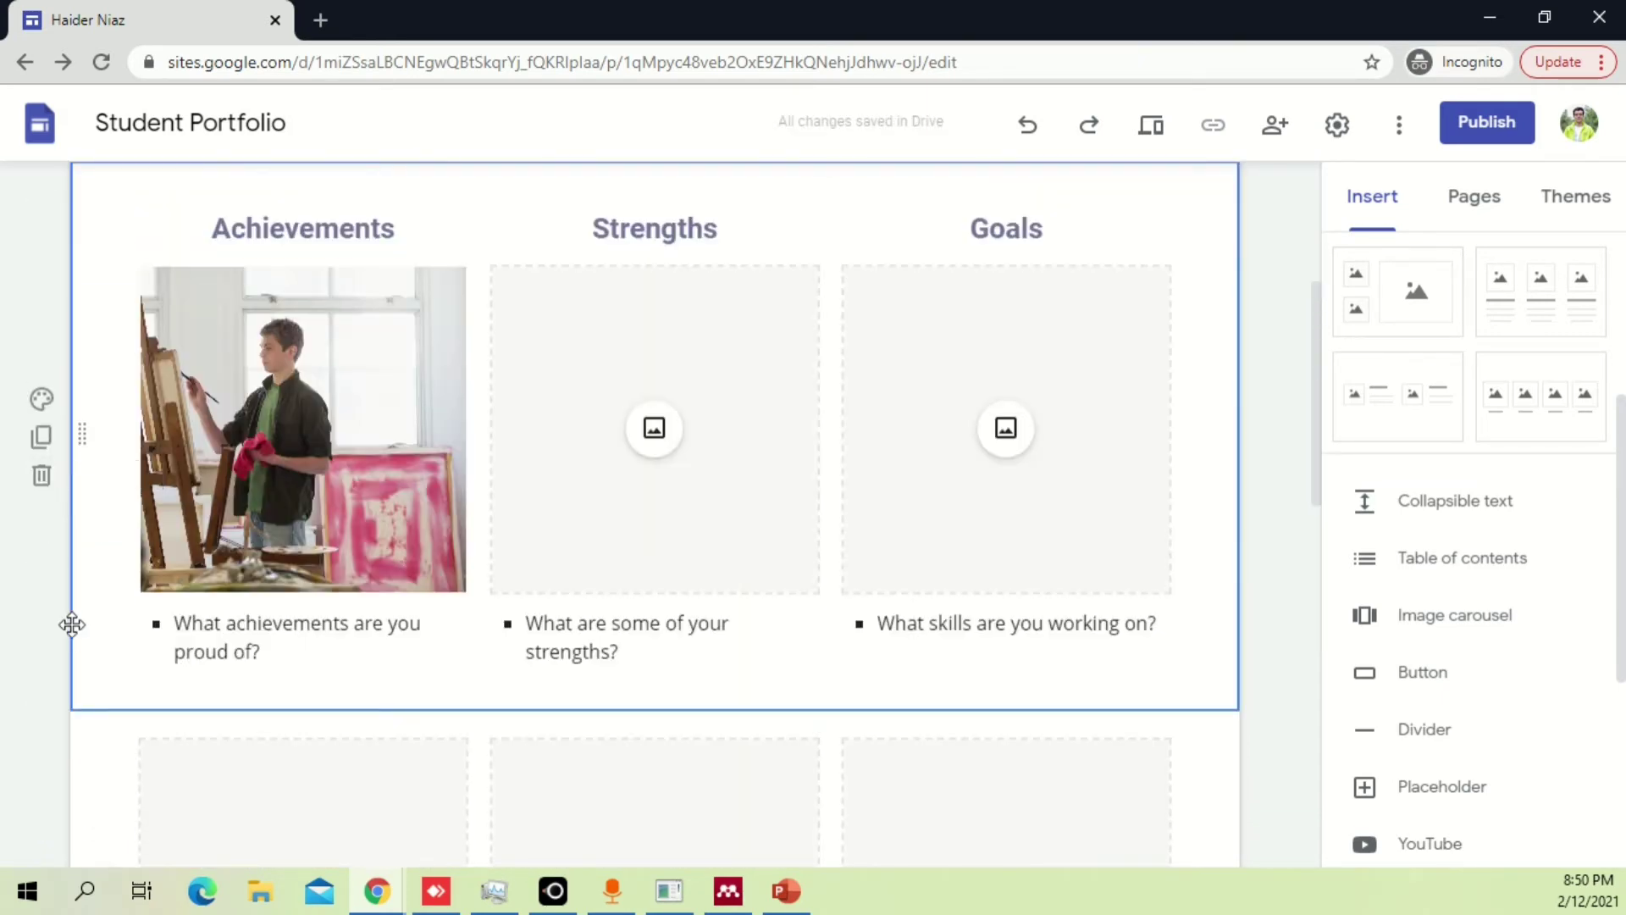
pyautogui.scroll(-7, 64, 678)
pyautogui.click(43, 410)
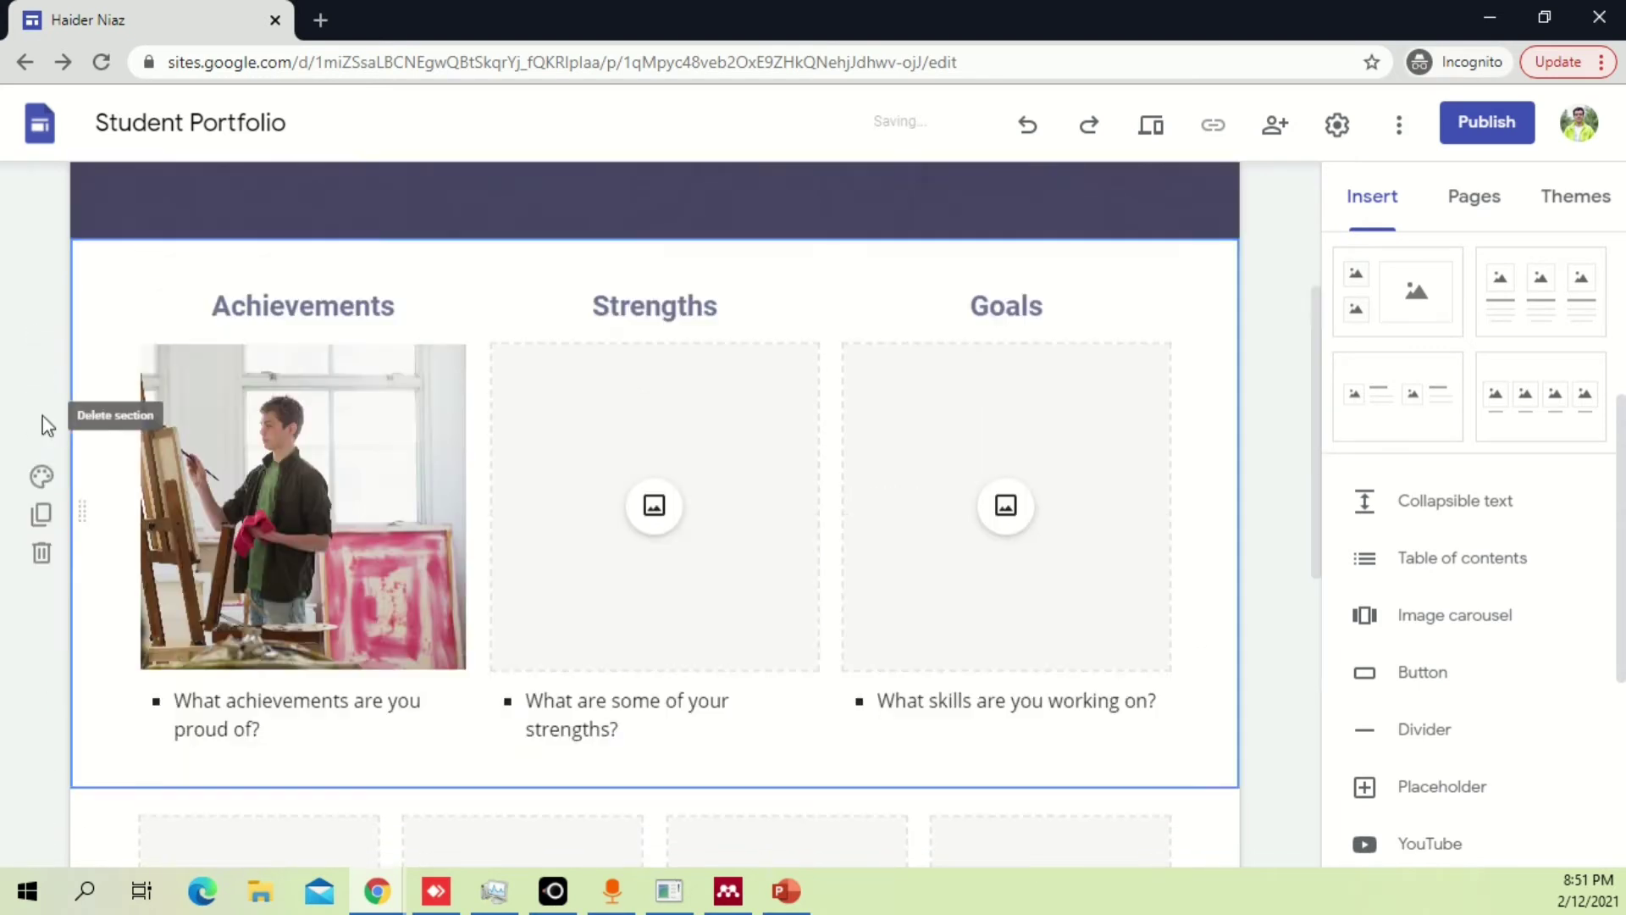
pyautogui.scroll(-2, 47, 589)
pyautogui.scroll(-3, 51, 606)
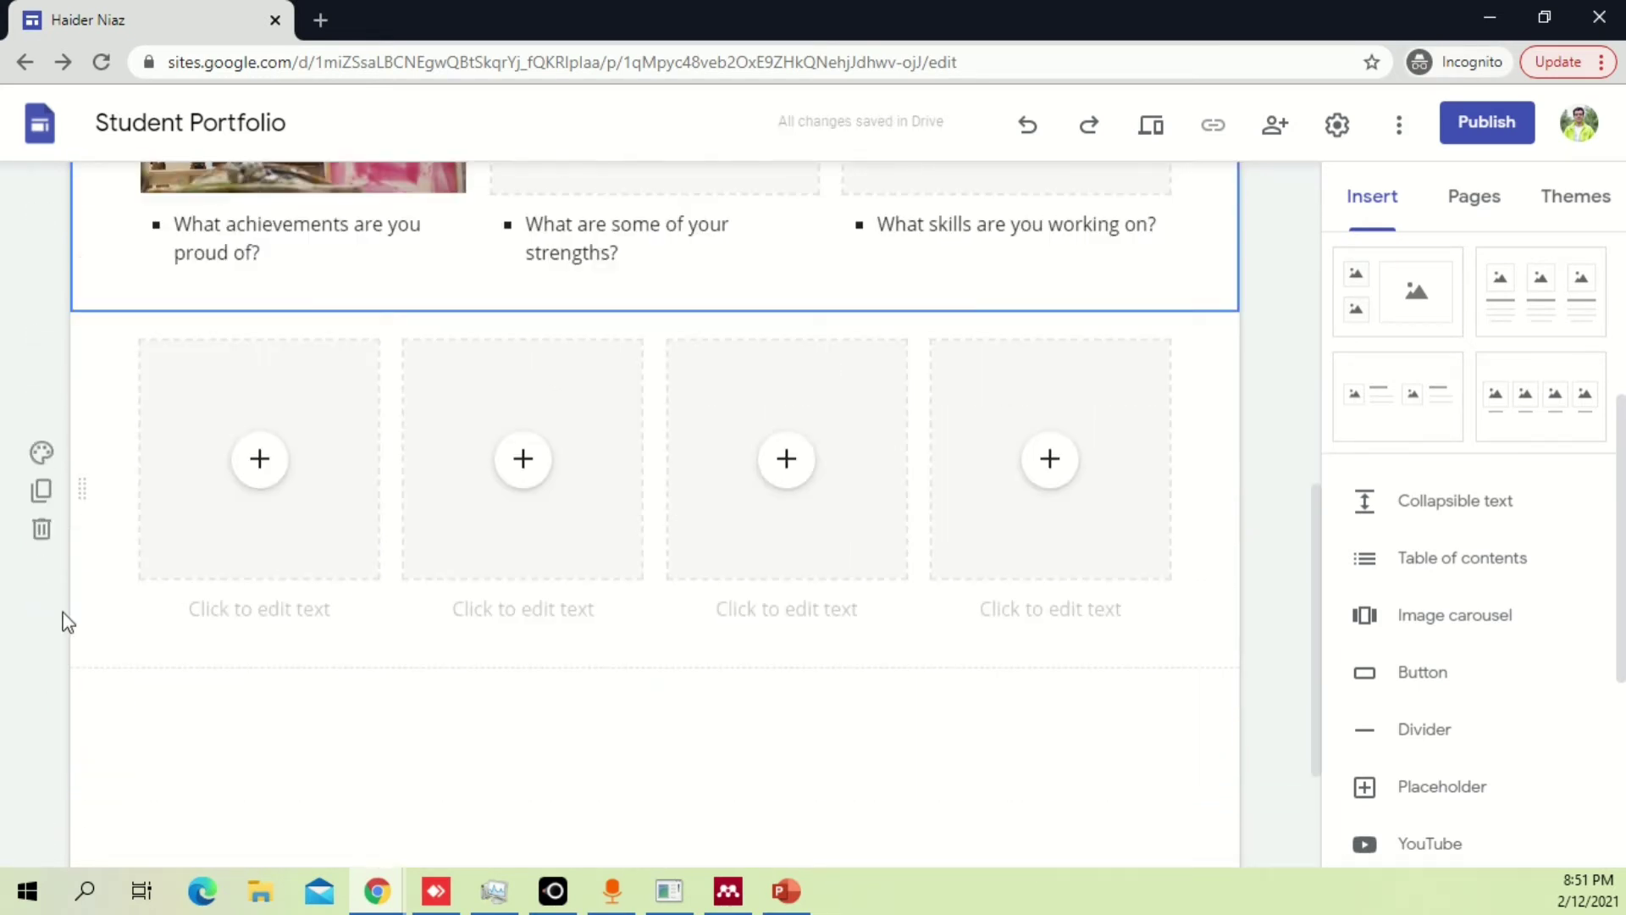
pyautogui.click(42, 532)
pyautogui.scroll(4, 1495, 461)
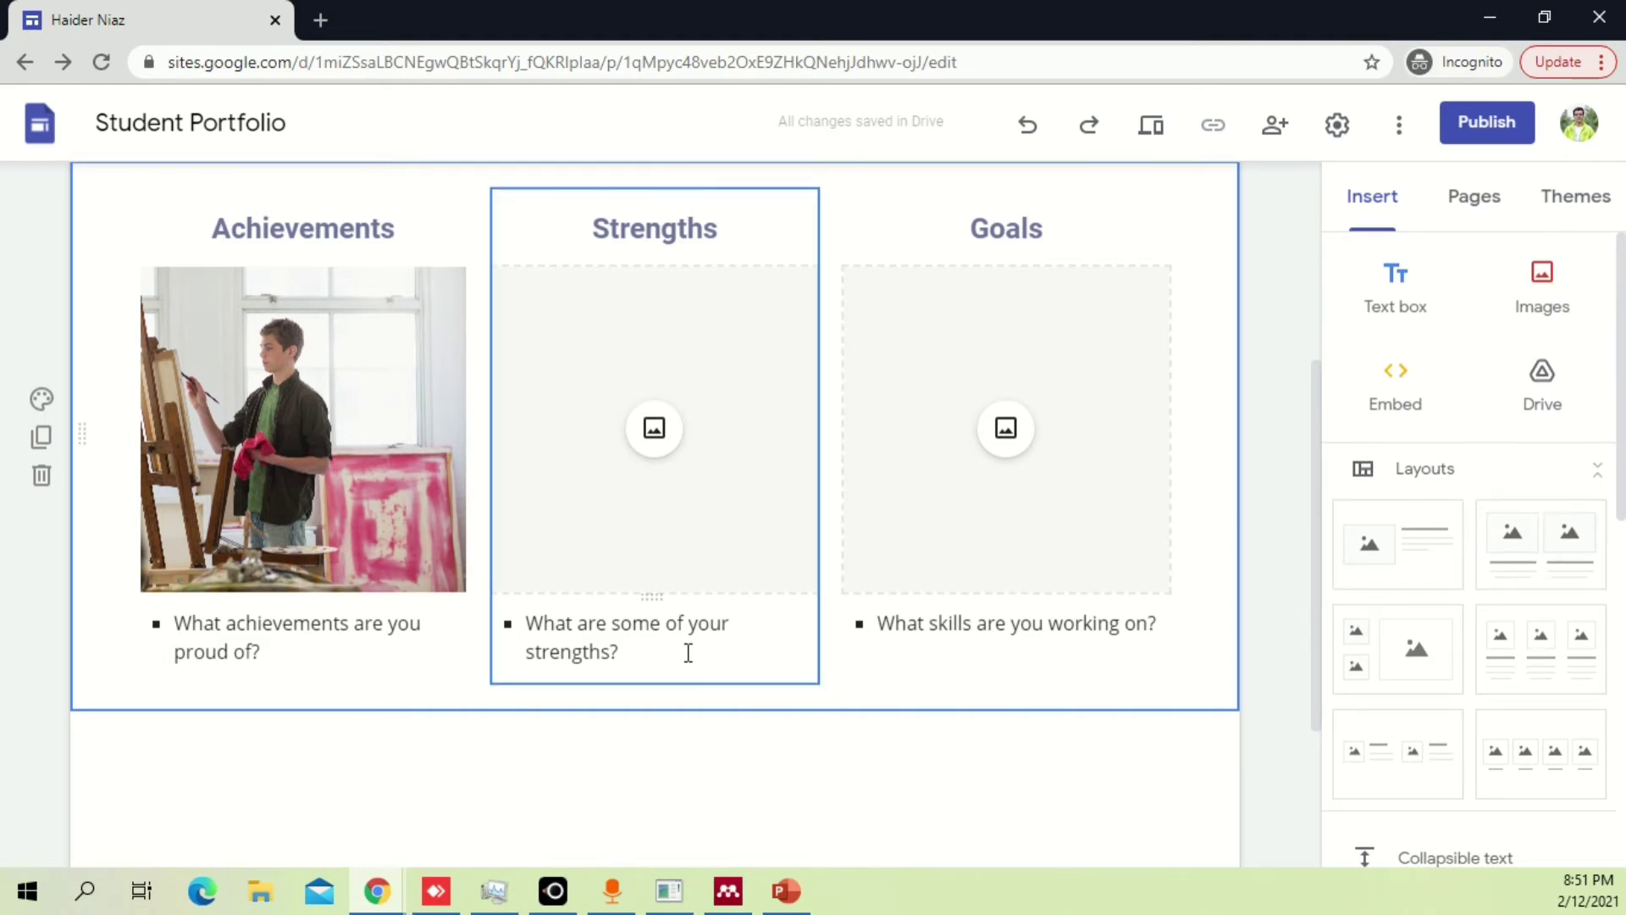
# Delete the Strengths column and widen Goals leftward toward Achievements.
pyautogui.click(817, 638)
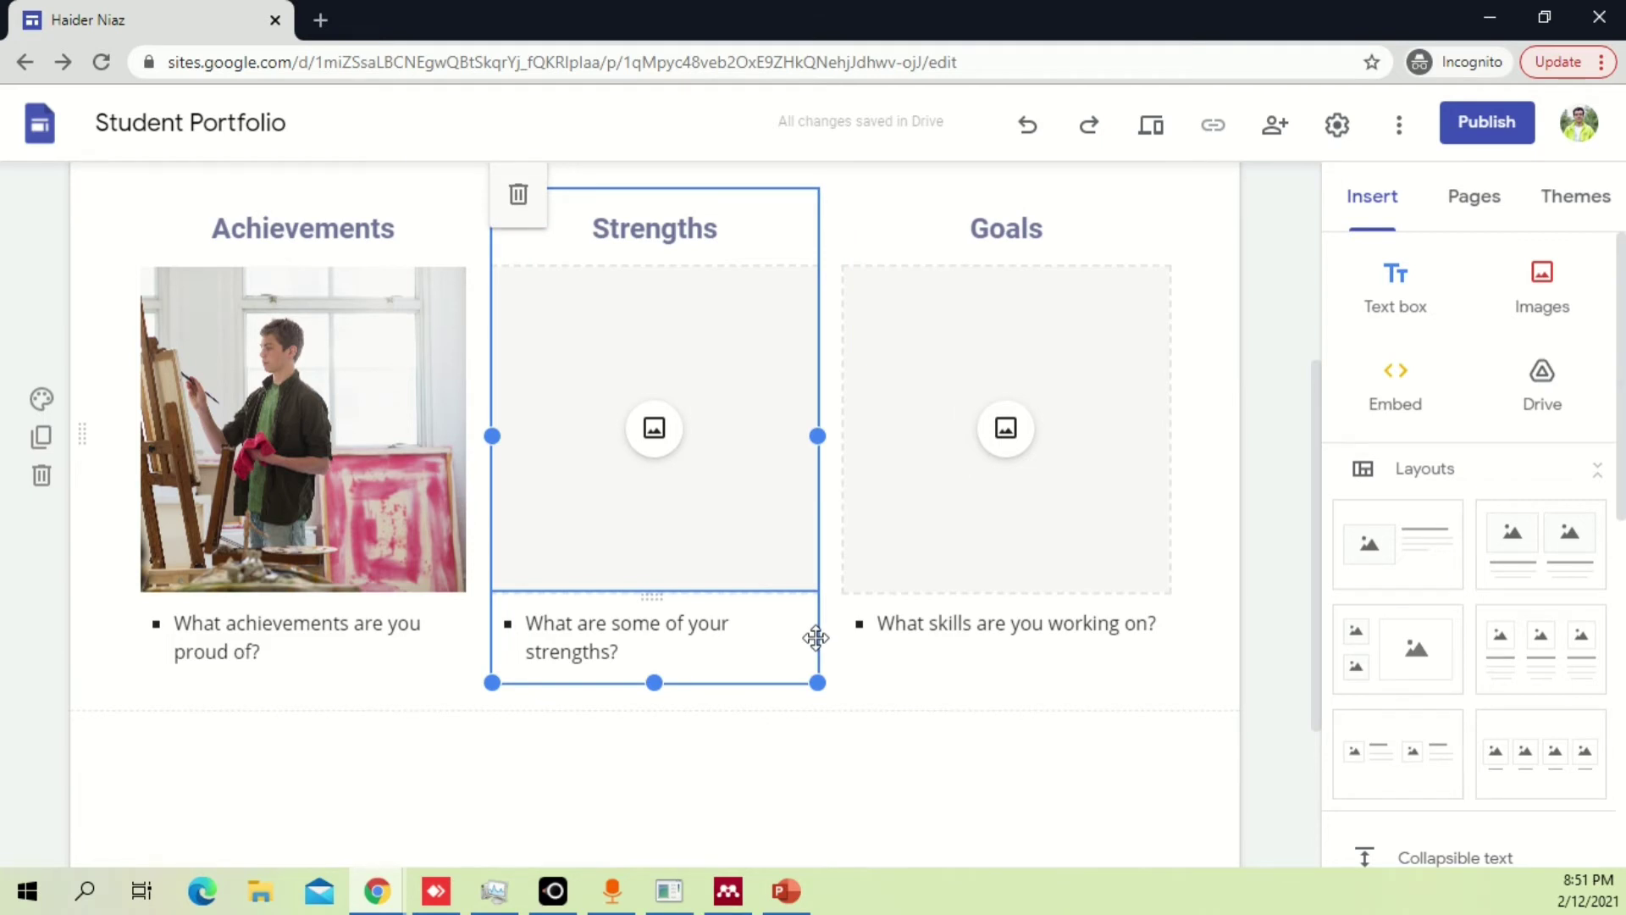
pyautogui.press('Delete')
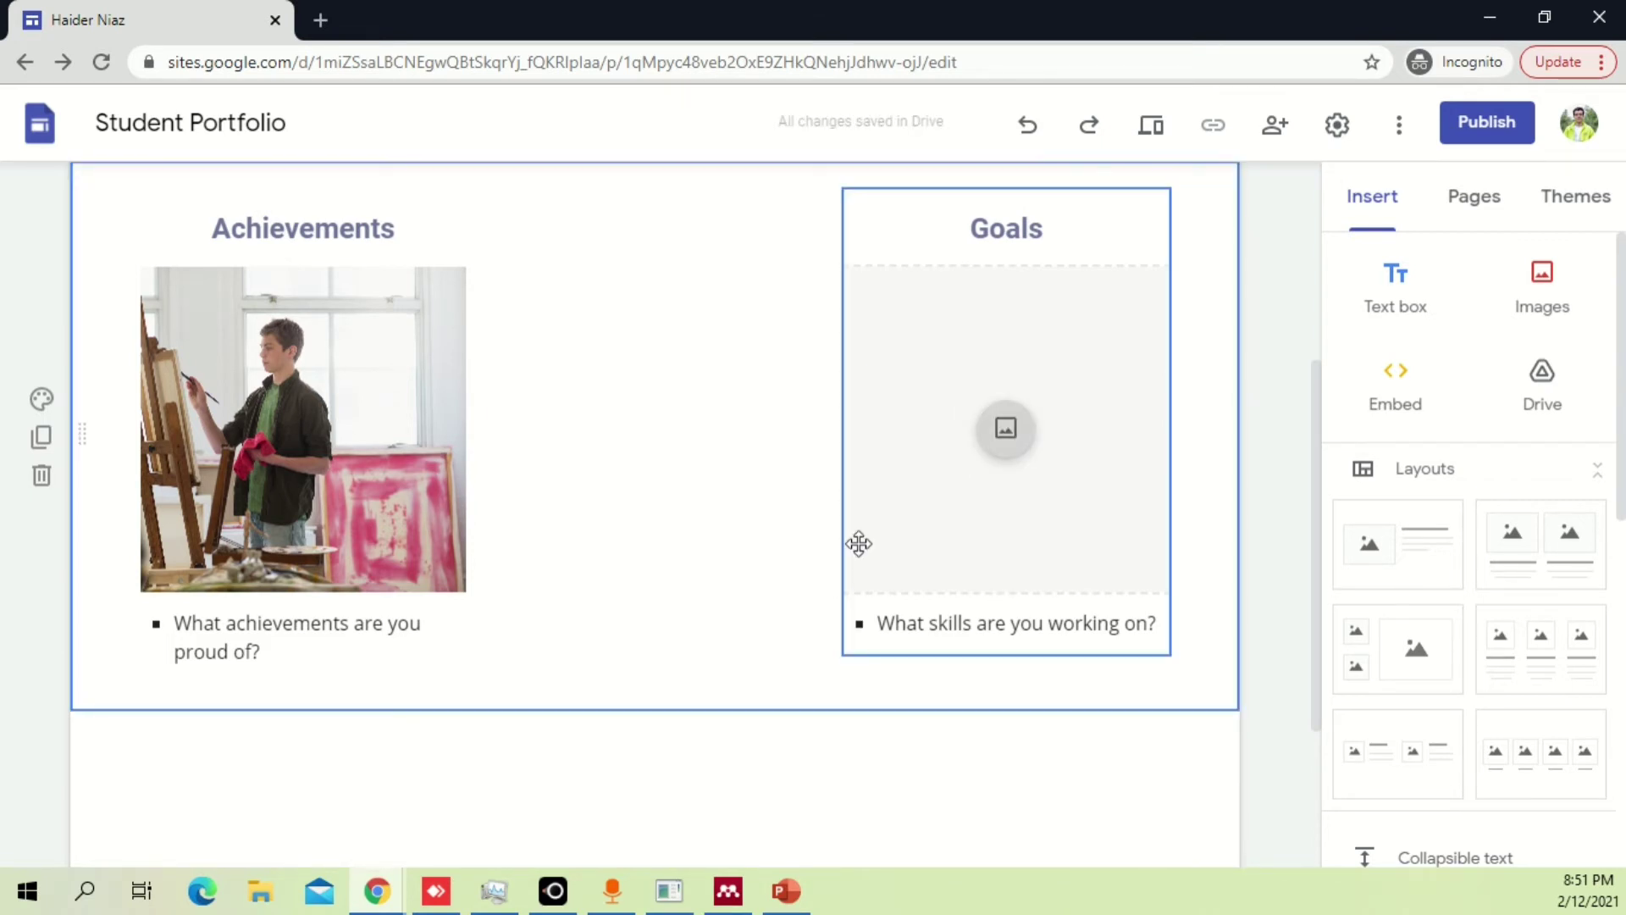
pyautogui.click(858, 543)
pyautogui.moveTo(844, 421); pyautogui.dragTo(556, 420)
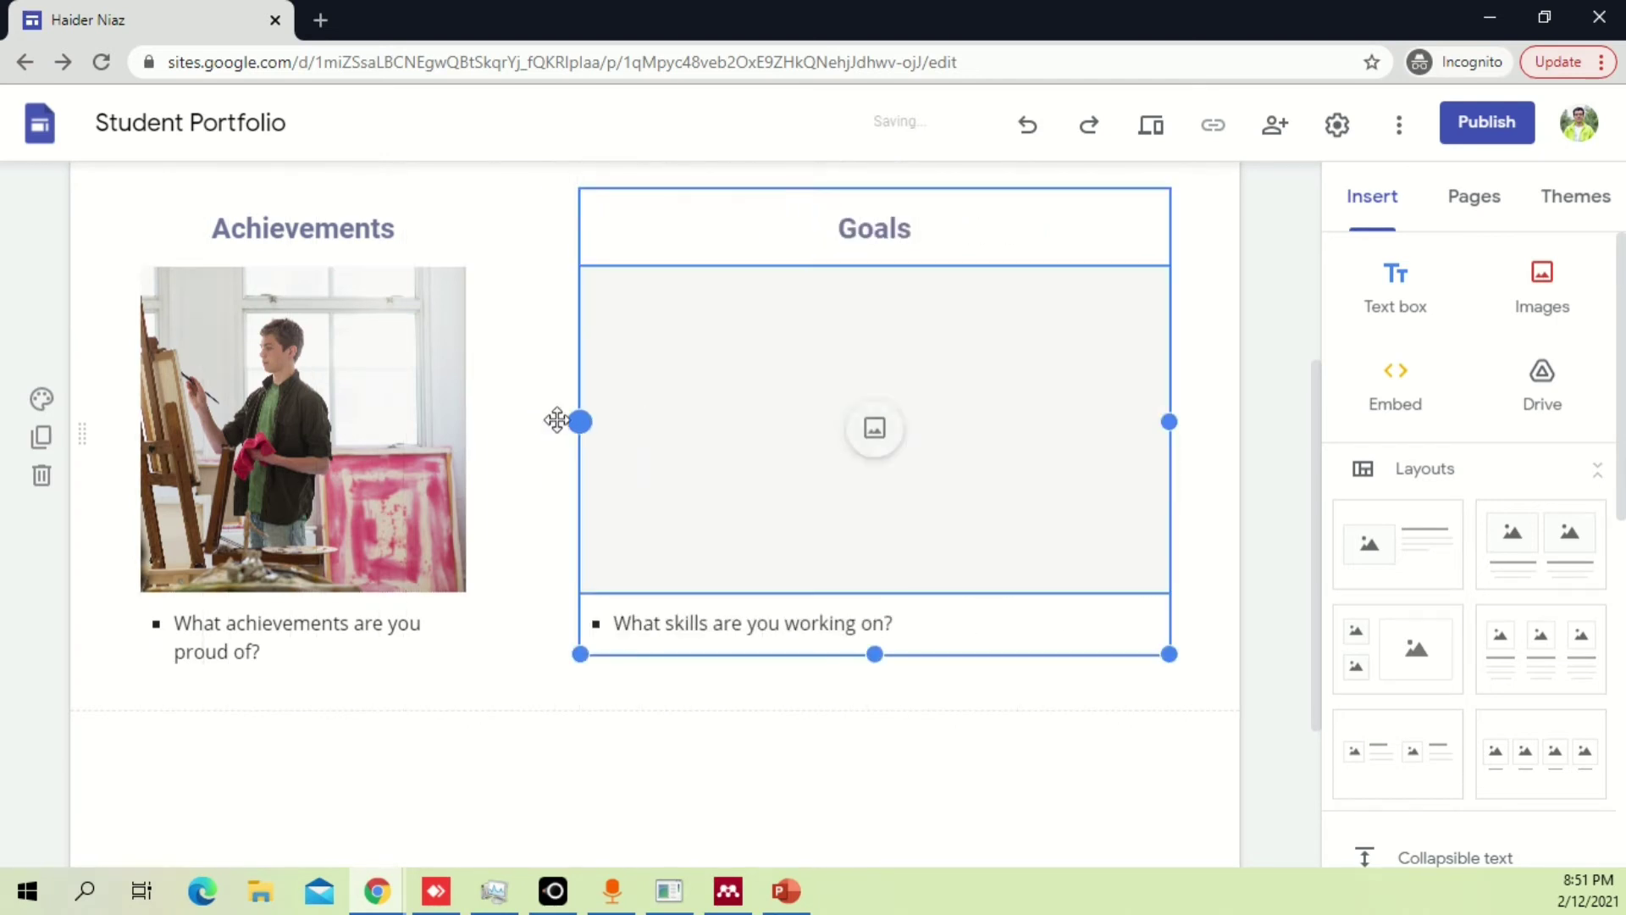
# Browse images for the Goals placeholder, then close the picker without choosing one.
pyautogui.click(874, 428)
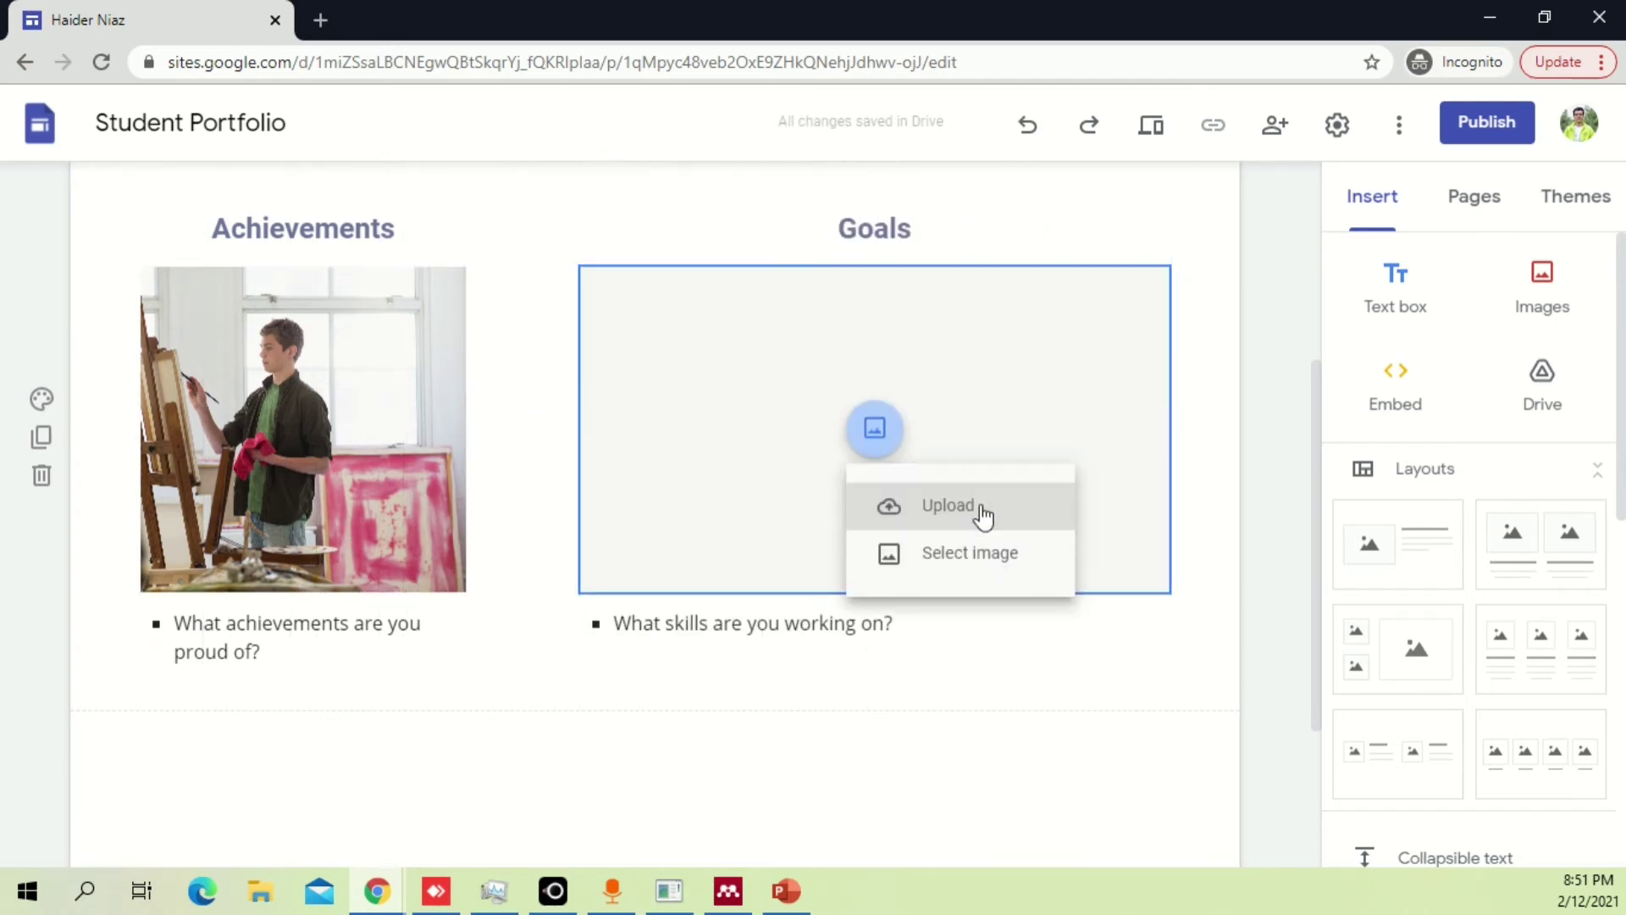
pyautogui.click(1014, 567)
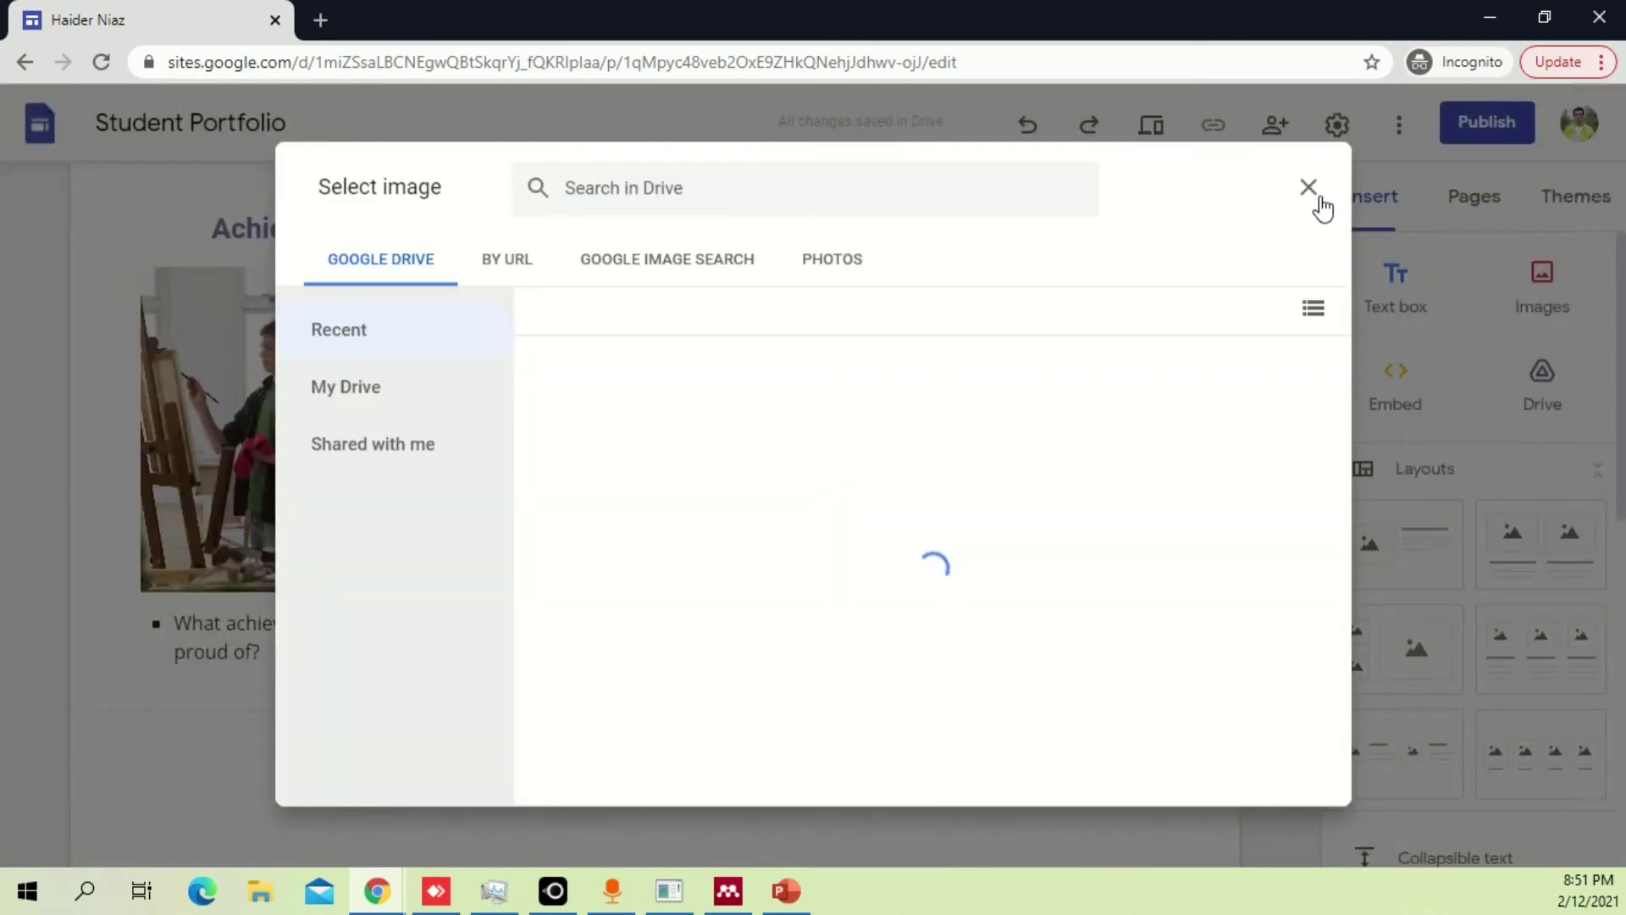
pyautogui.click(1309, 186)
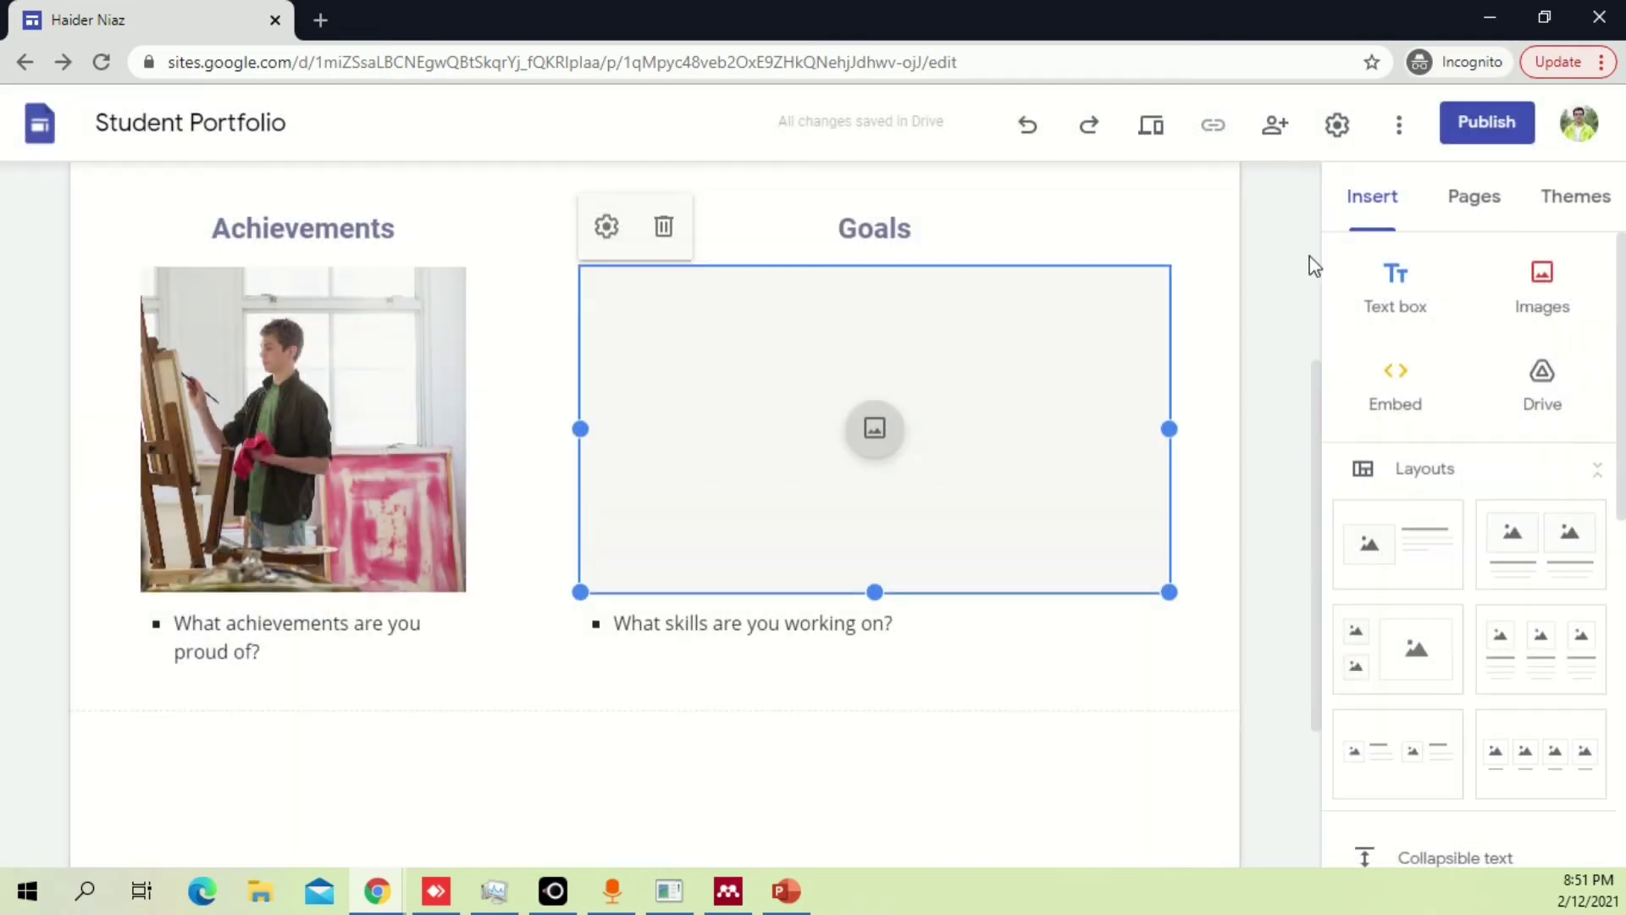
pyautogui.click(1238, 381)
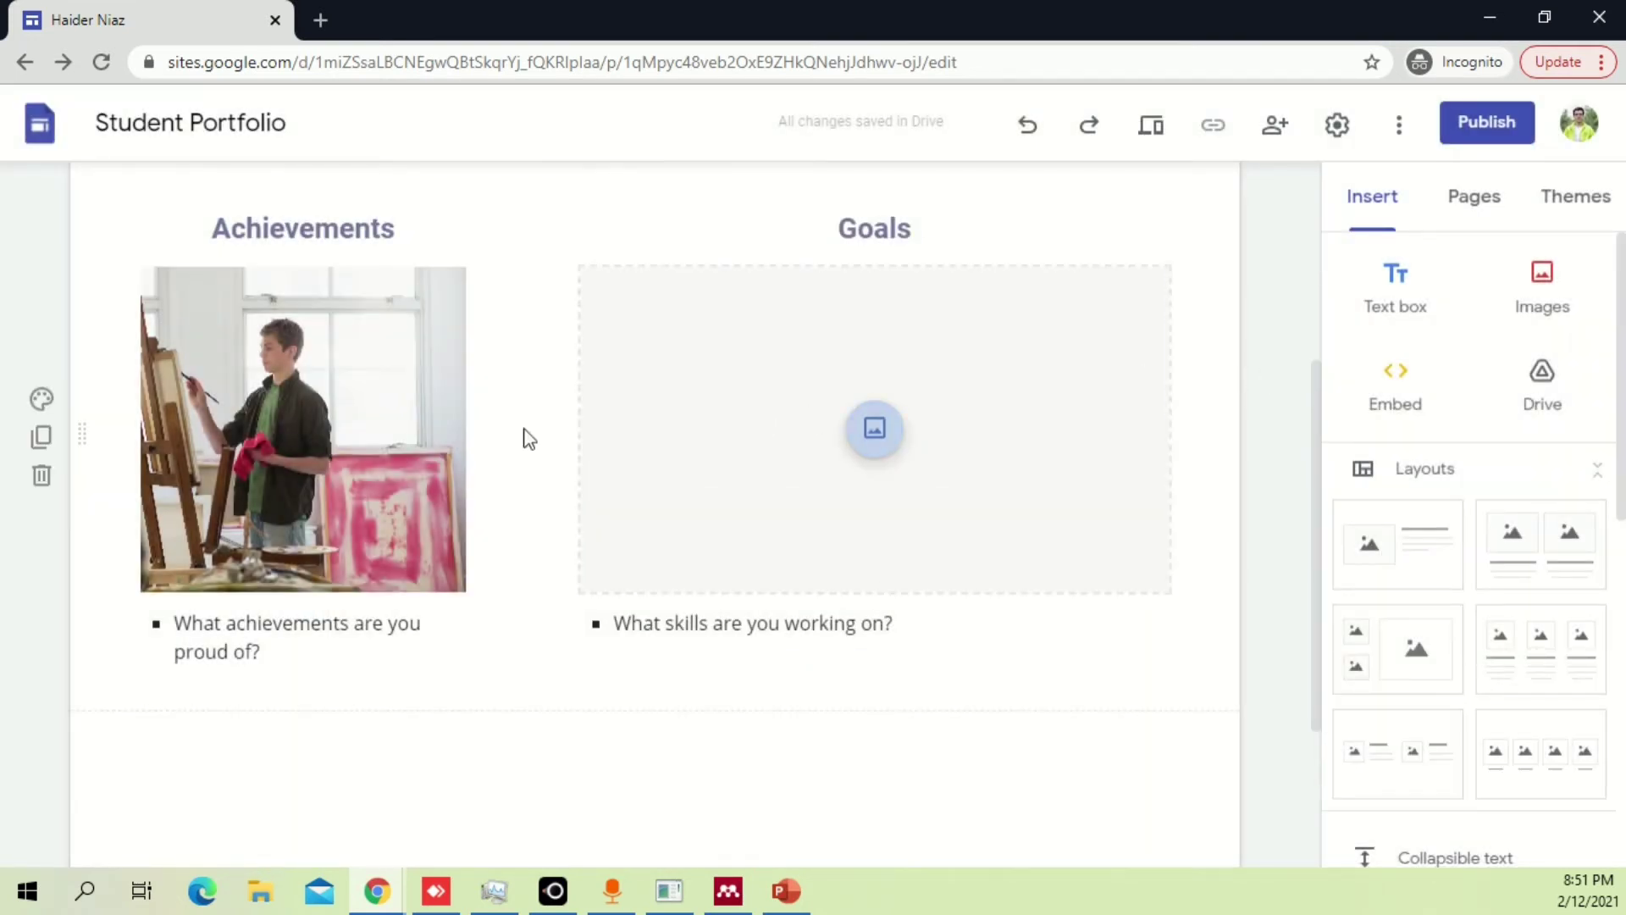
pyautogui.scroll(5, 653, 378)
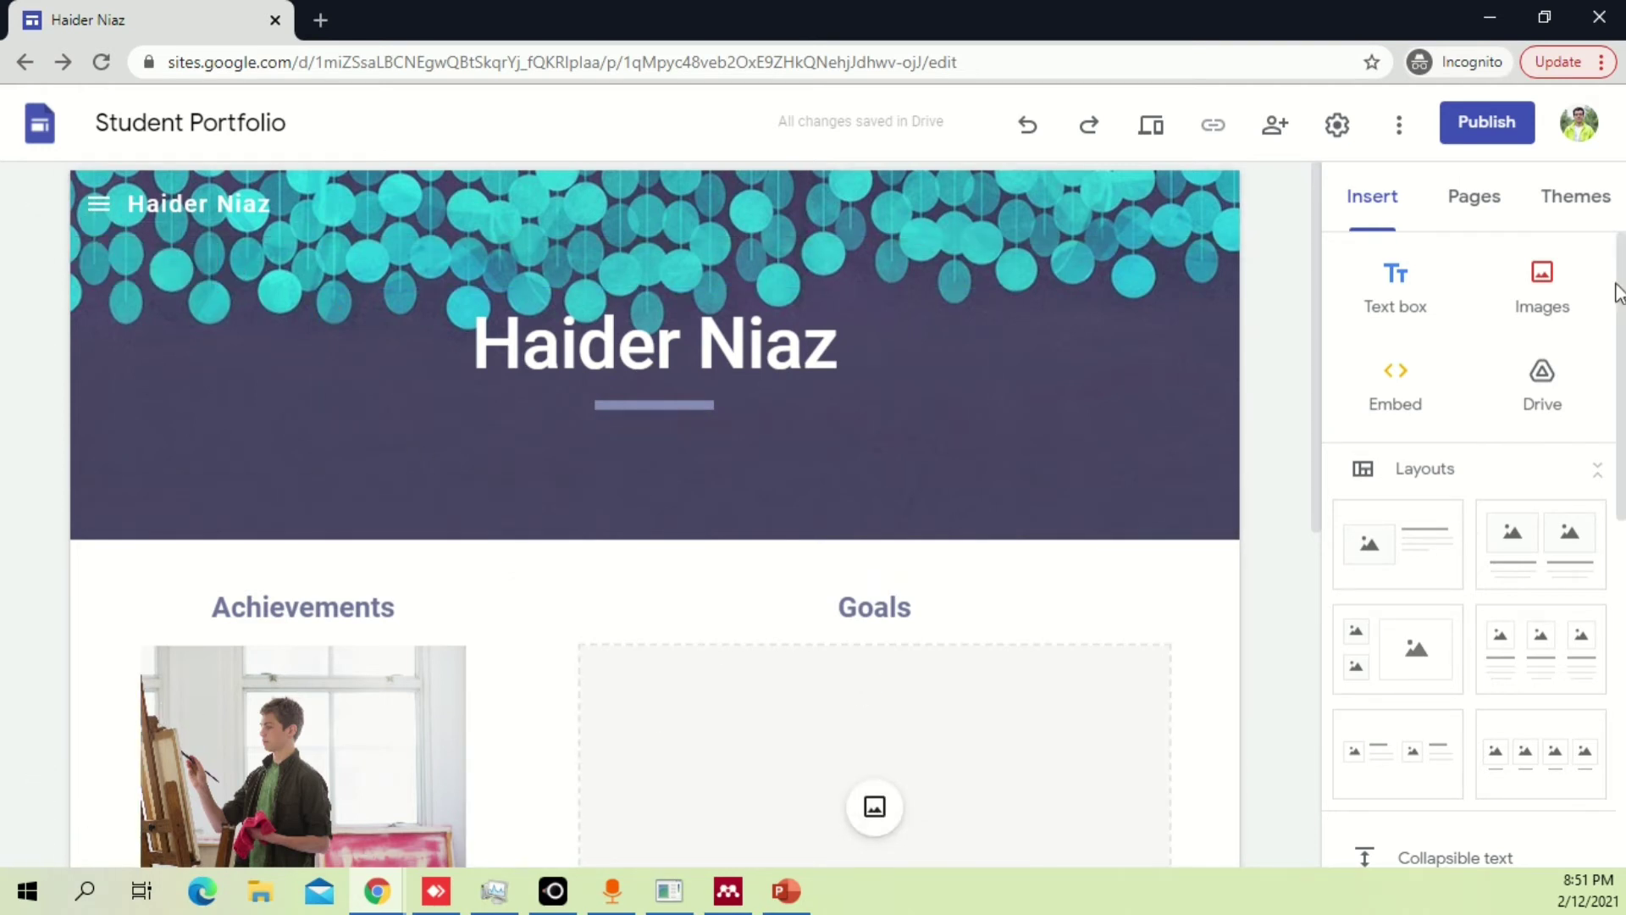
# Show the site's pages list, expanding and collapsing the Classes subpages.
pyautogui.click(1472, 207)
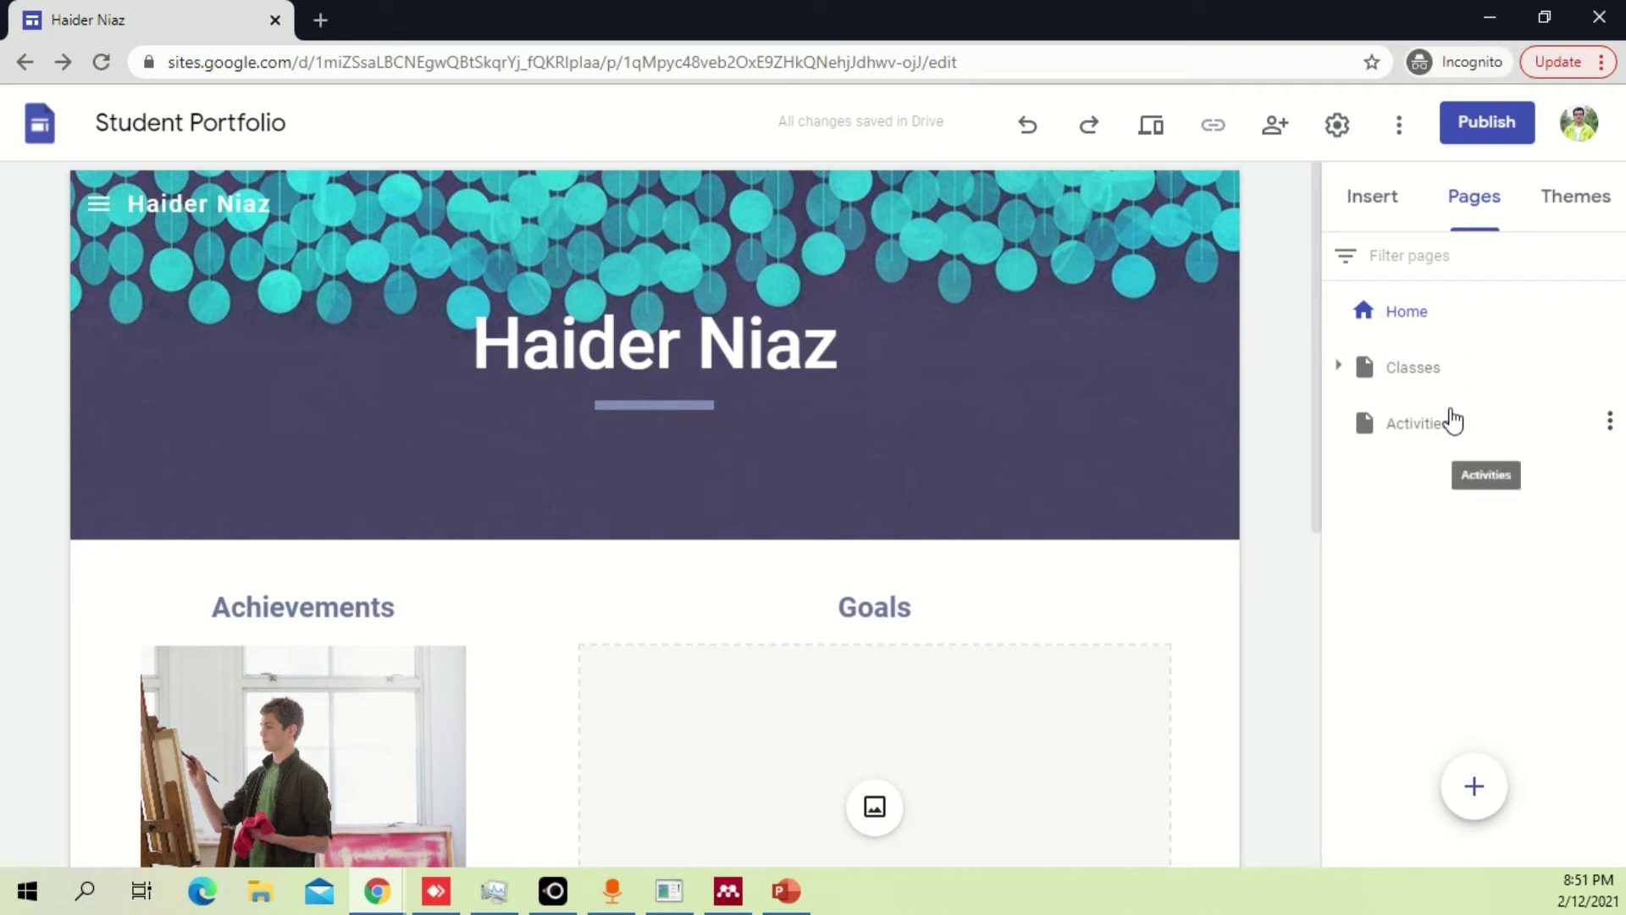
pyautogui.click(1337, 366)
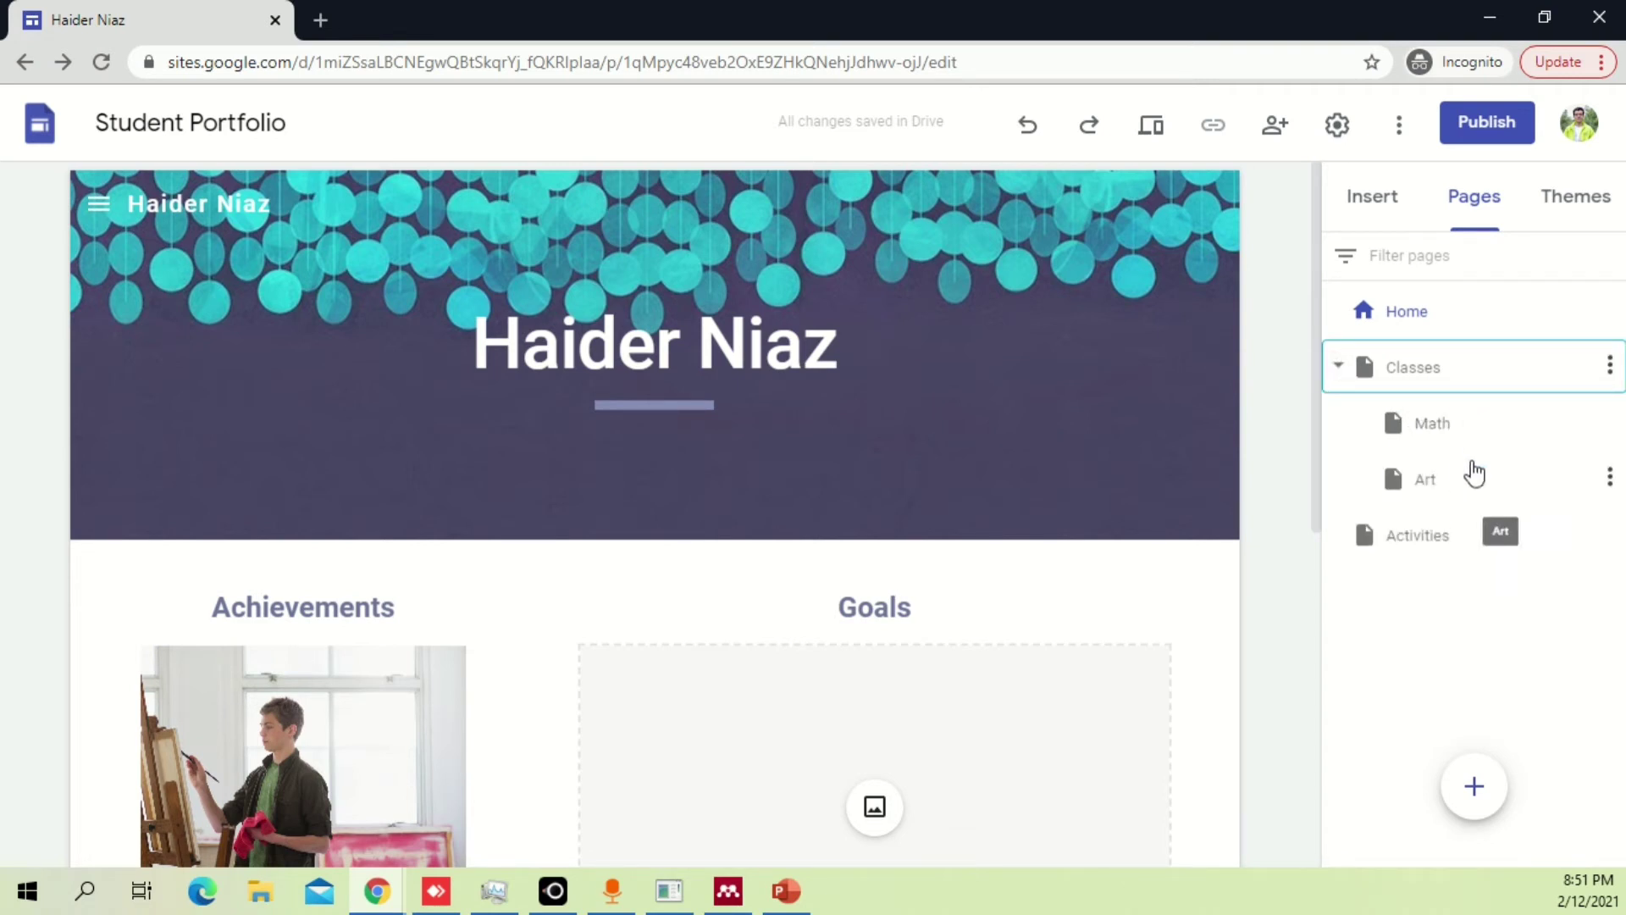
pyautogui.click(1340, 366)
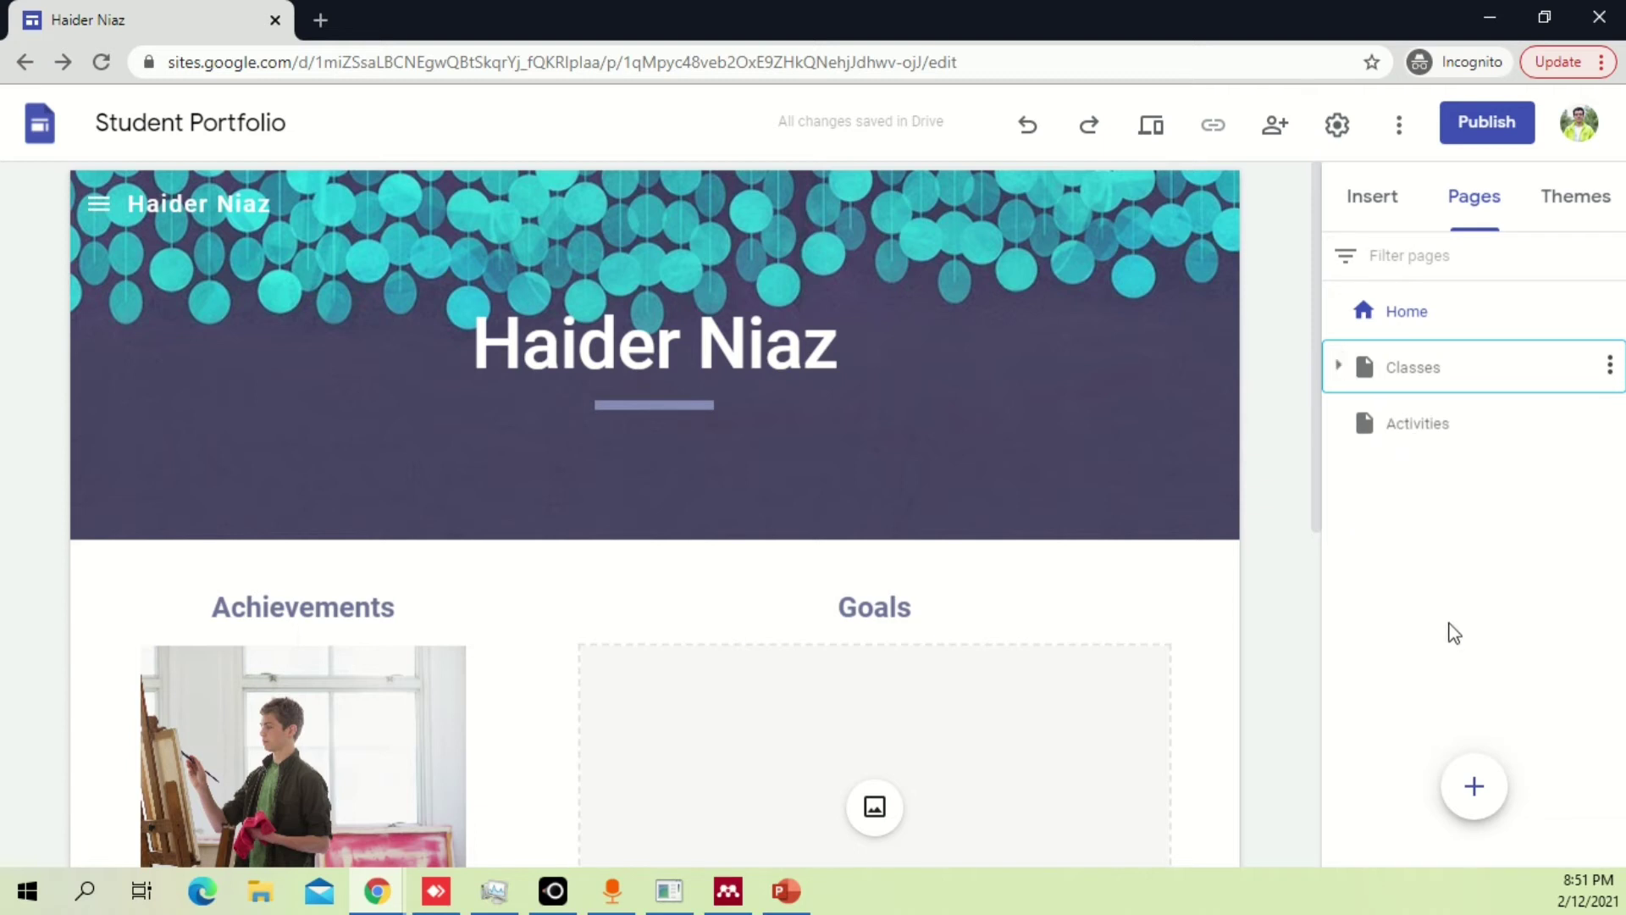
# Create a new page named Contact, viewing its advanced settings before finishing.
pyautogui.click(1474, 786)
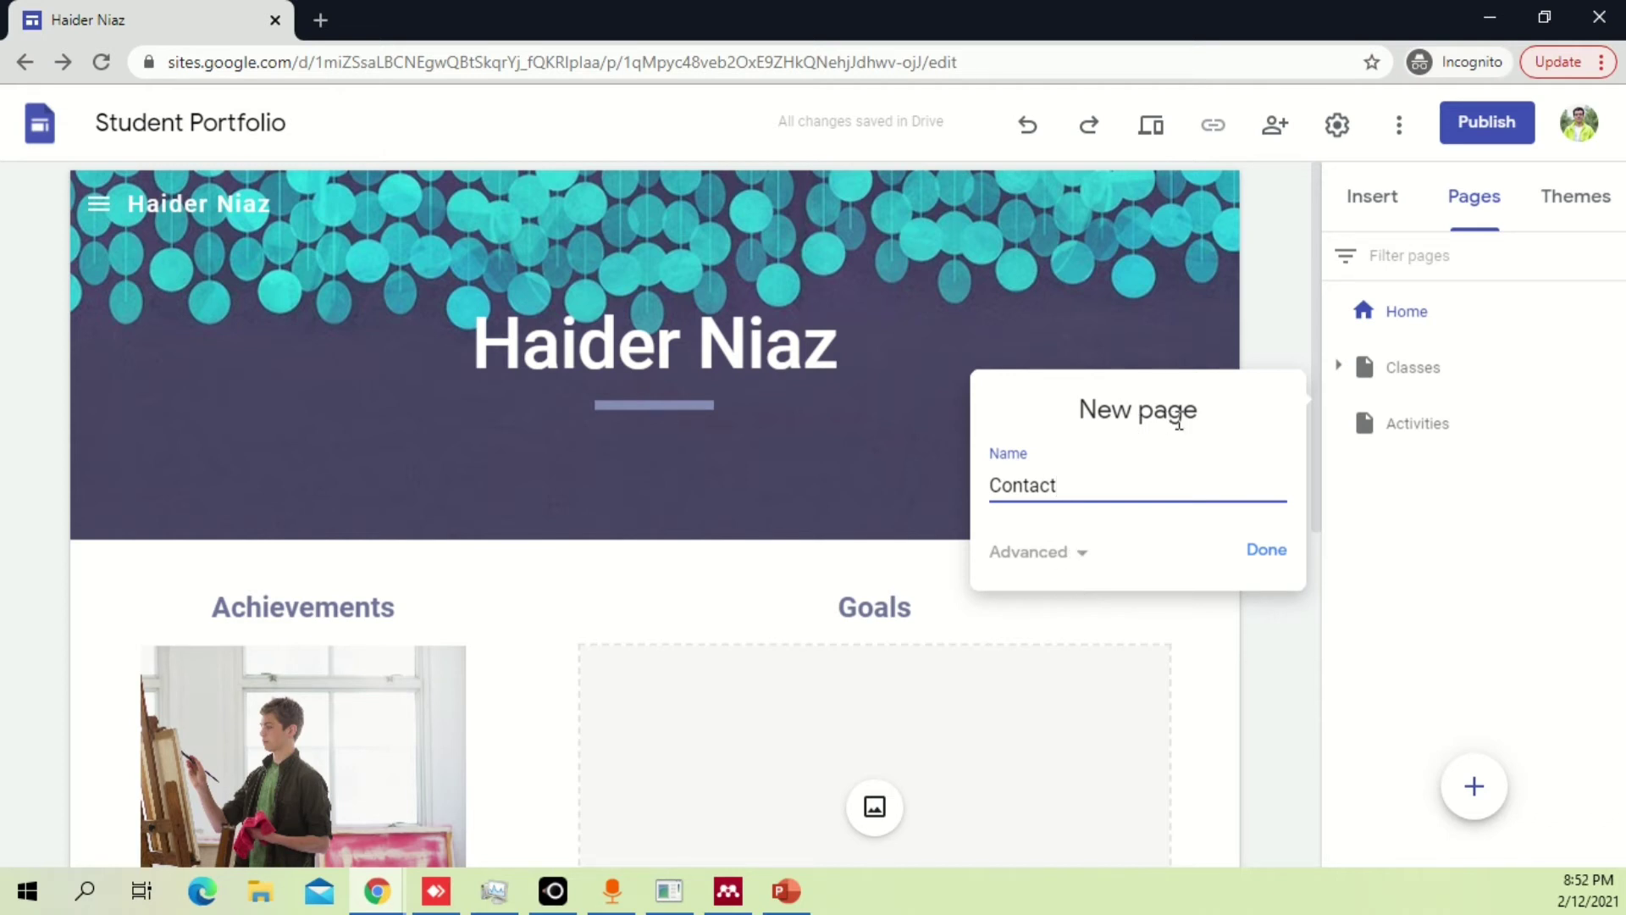
pyautogui.moveTo(1178, 422); pyautogui.dragTo(1080, 422)
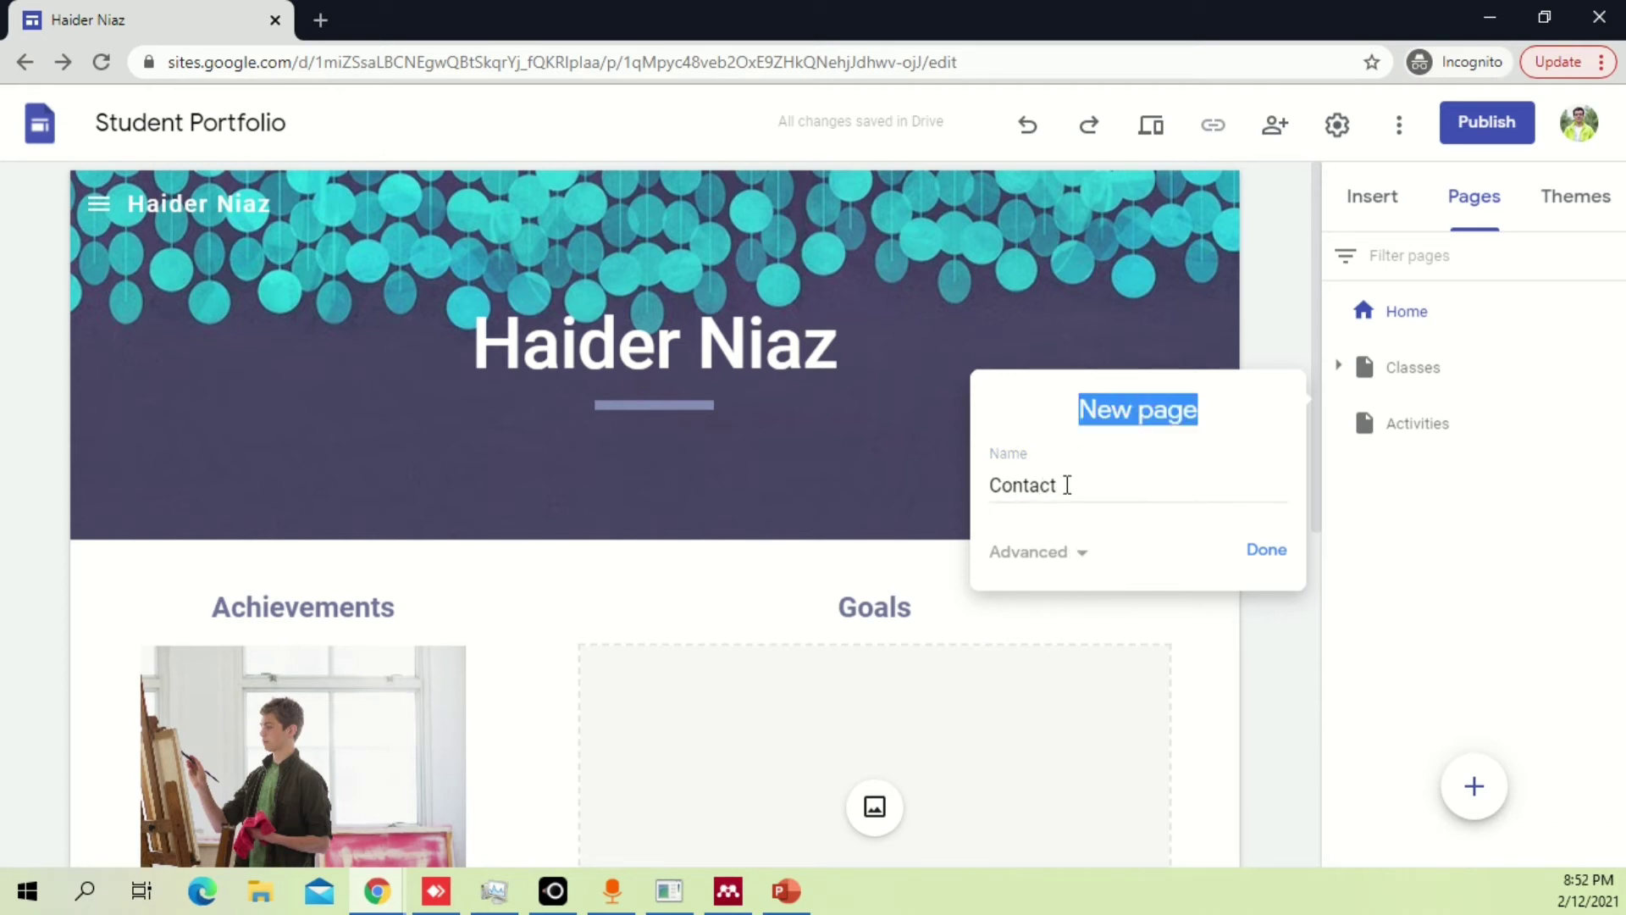
pyautogui.click(1073, 555)
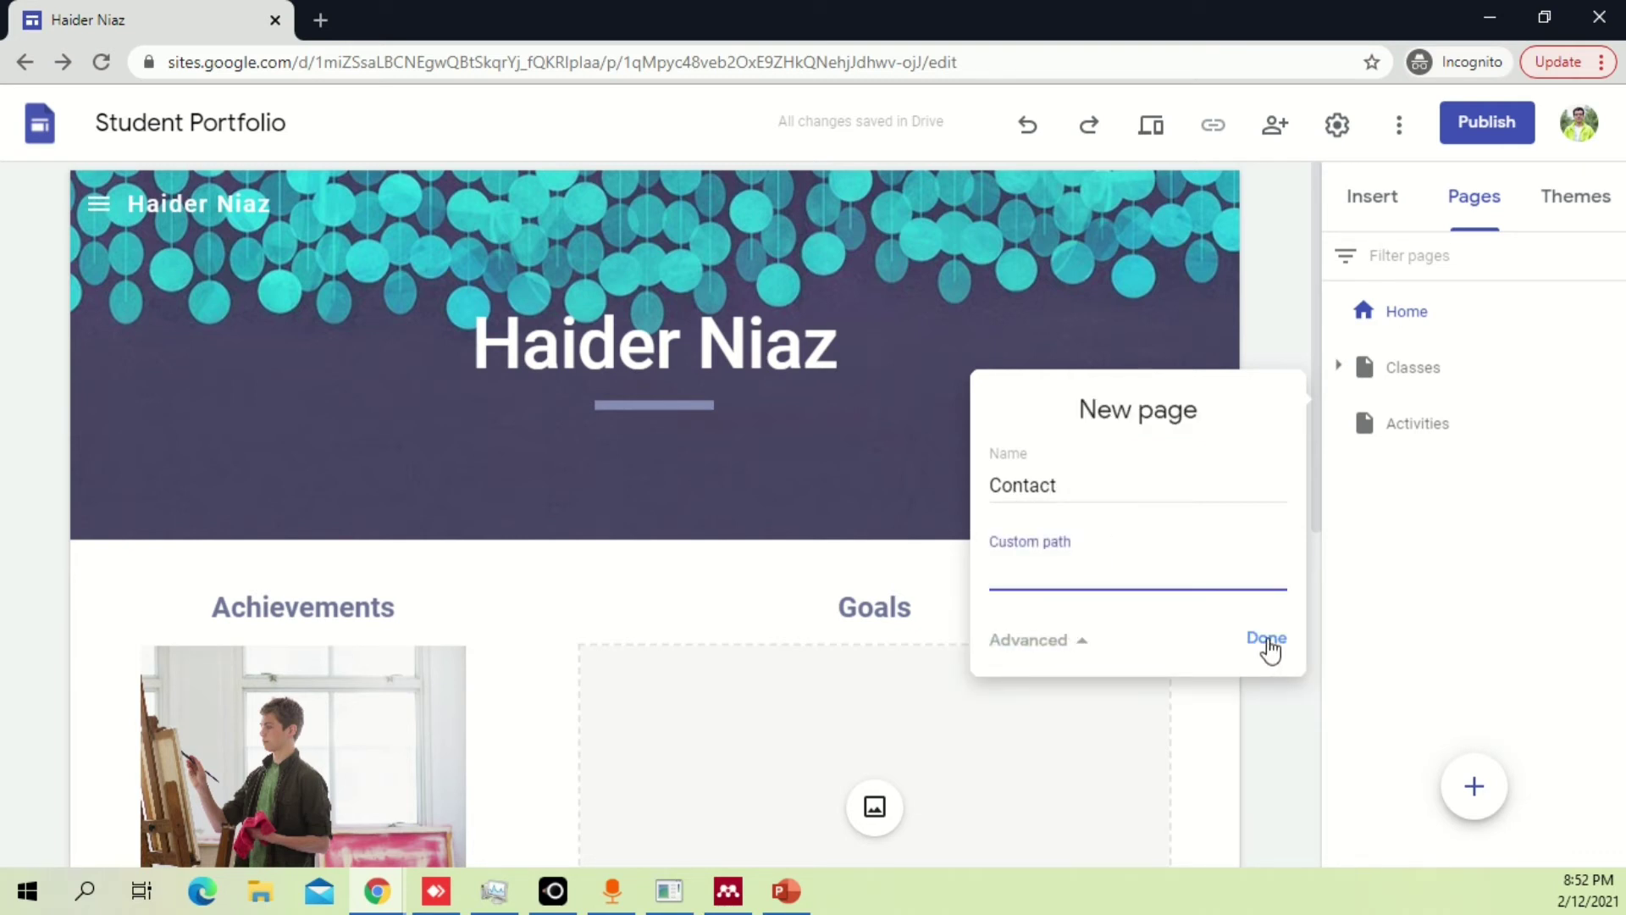
pyautogui.click(1268, 639)
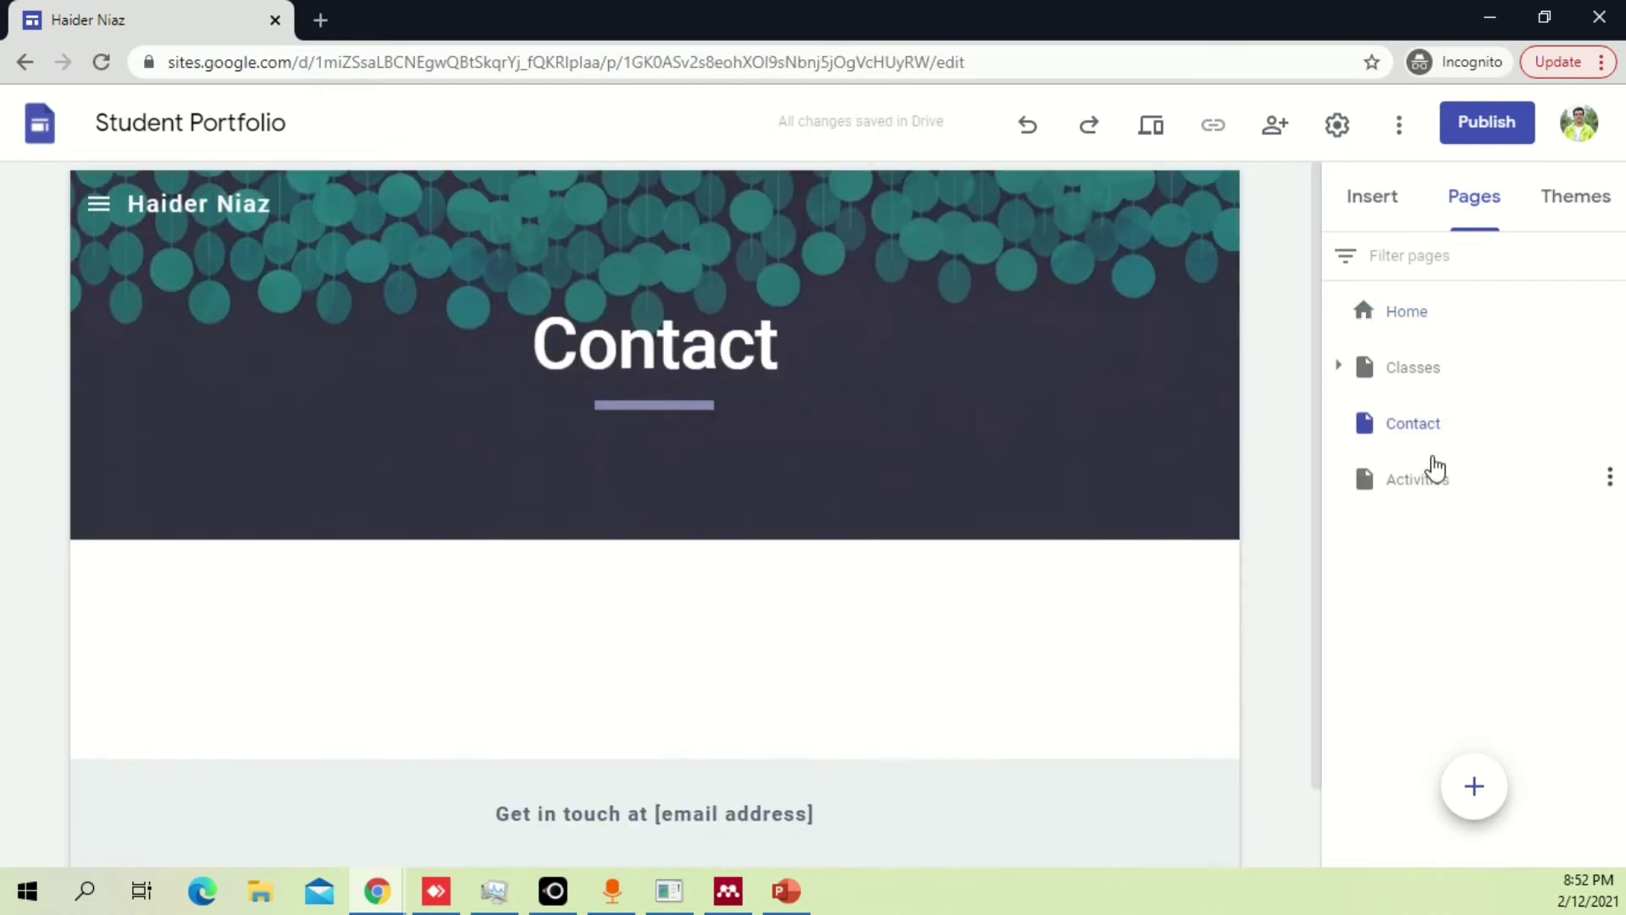
# Move Contact below Activities so pages read Home, Classes, Activities, Contact, then open Contact.
pyautogui.click(1451, 439)
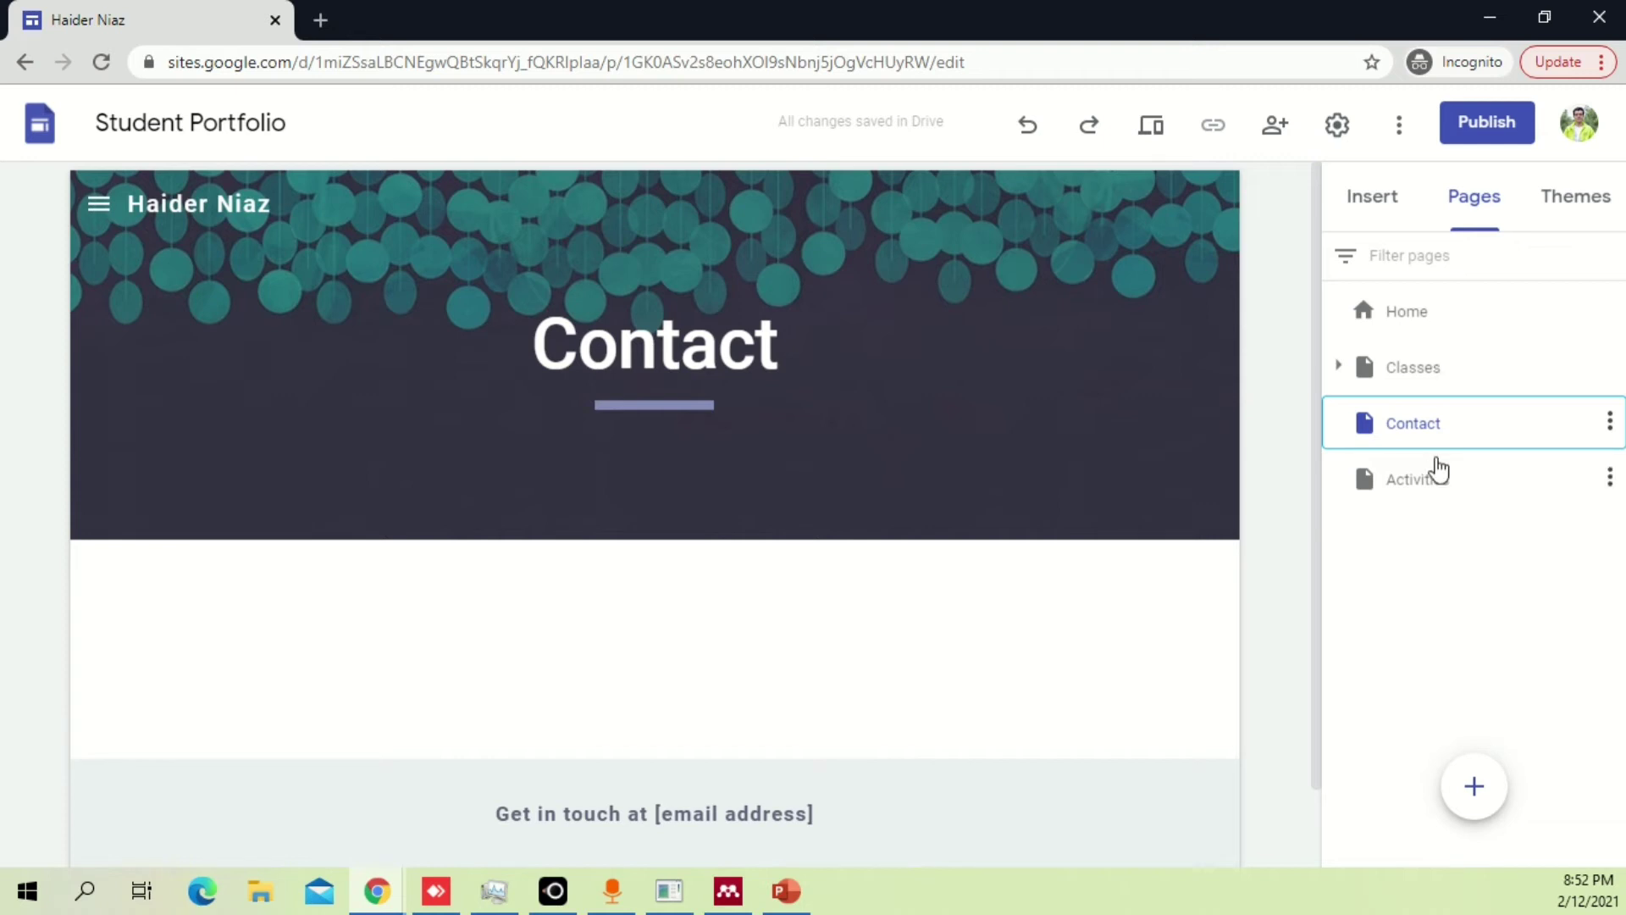
pyautogui.moveTo(1459, 424); pyautogui.dragTo(1552, 454)
pyautogui.click(1609, 421)
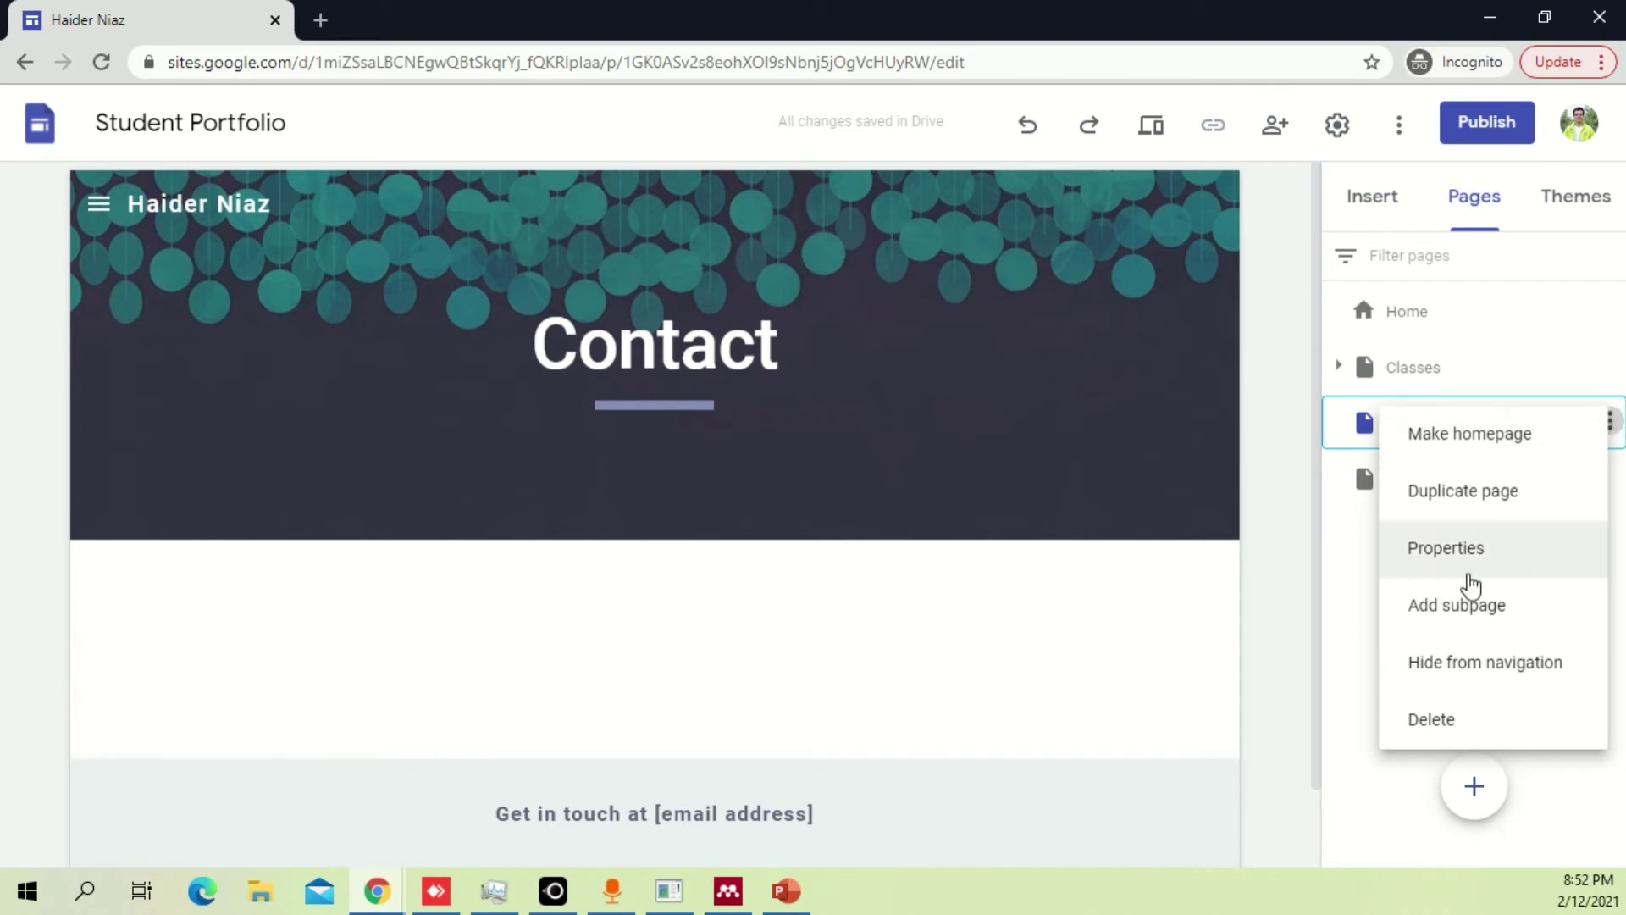
pyautogui.click(1355, 567)
pyautogui.click(1436, 481)
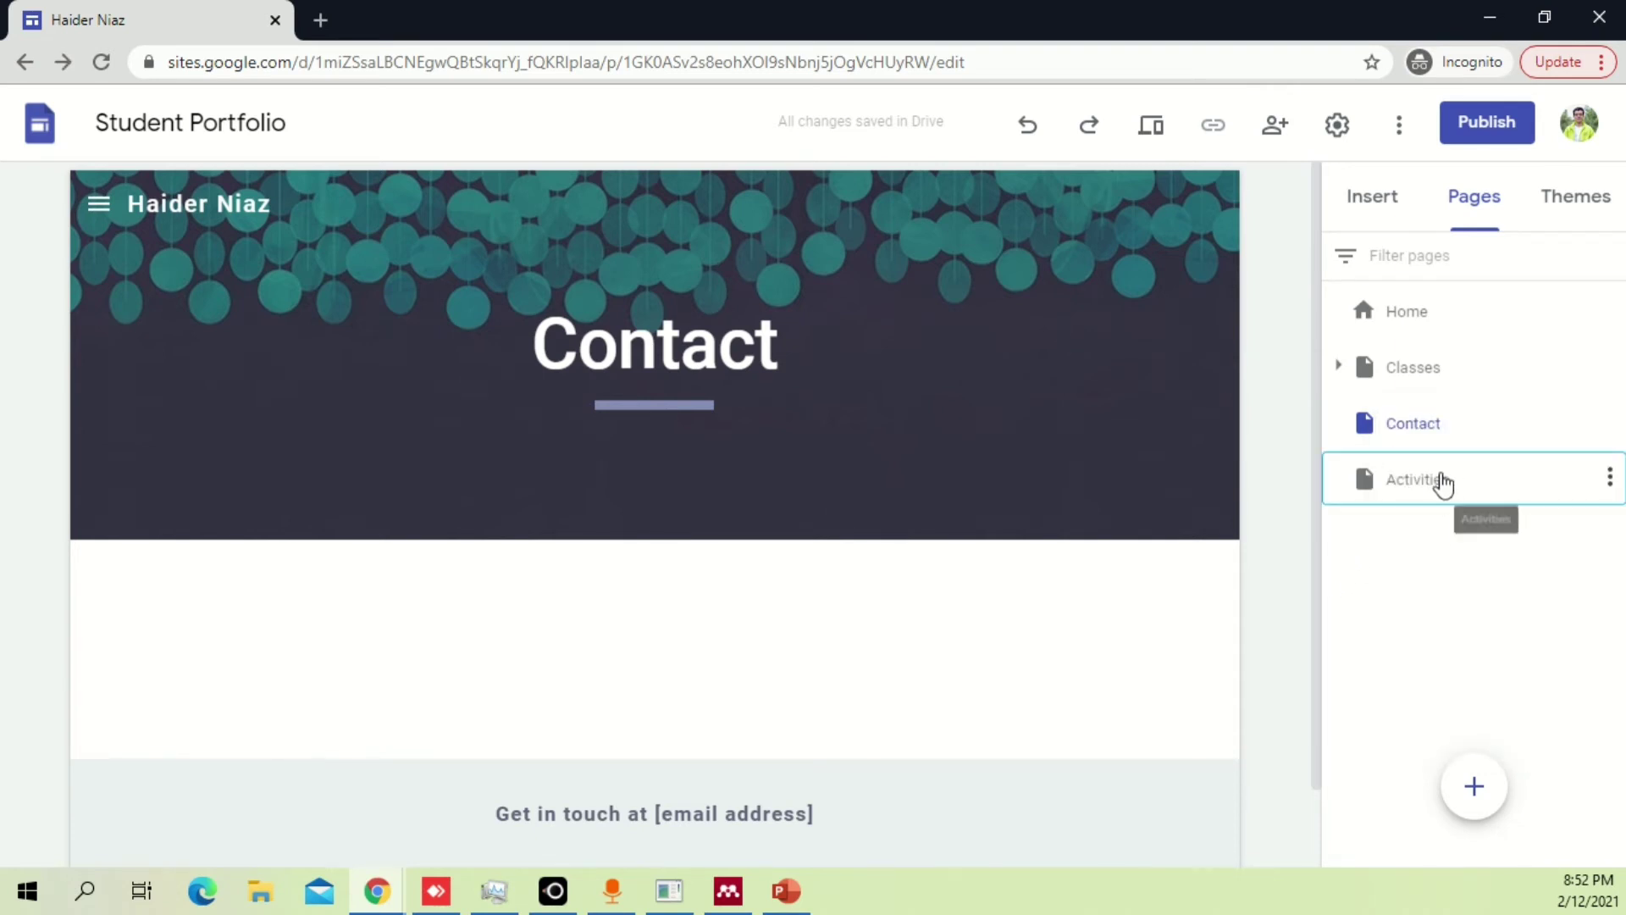
pyautogui.moveTo(1442, 486); pyautogui.dragTo(1450, 415)
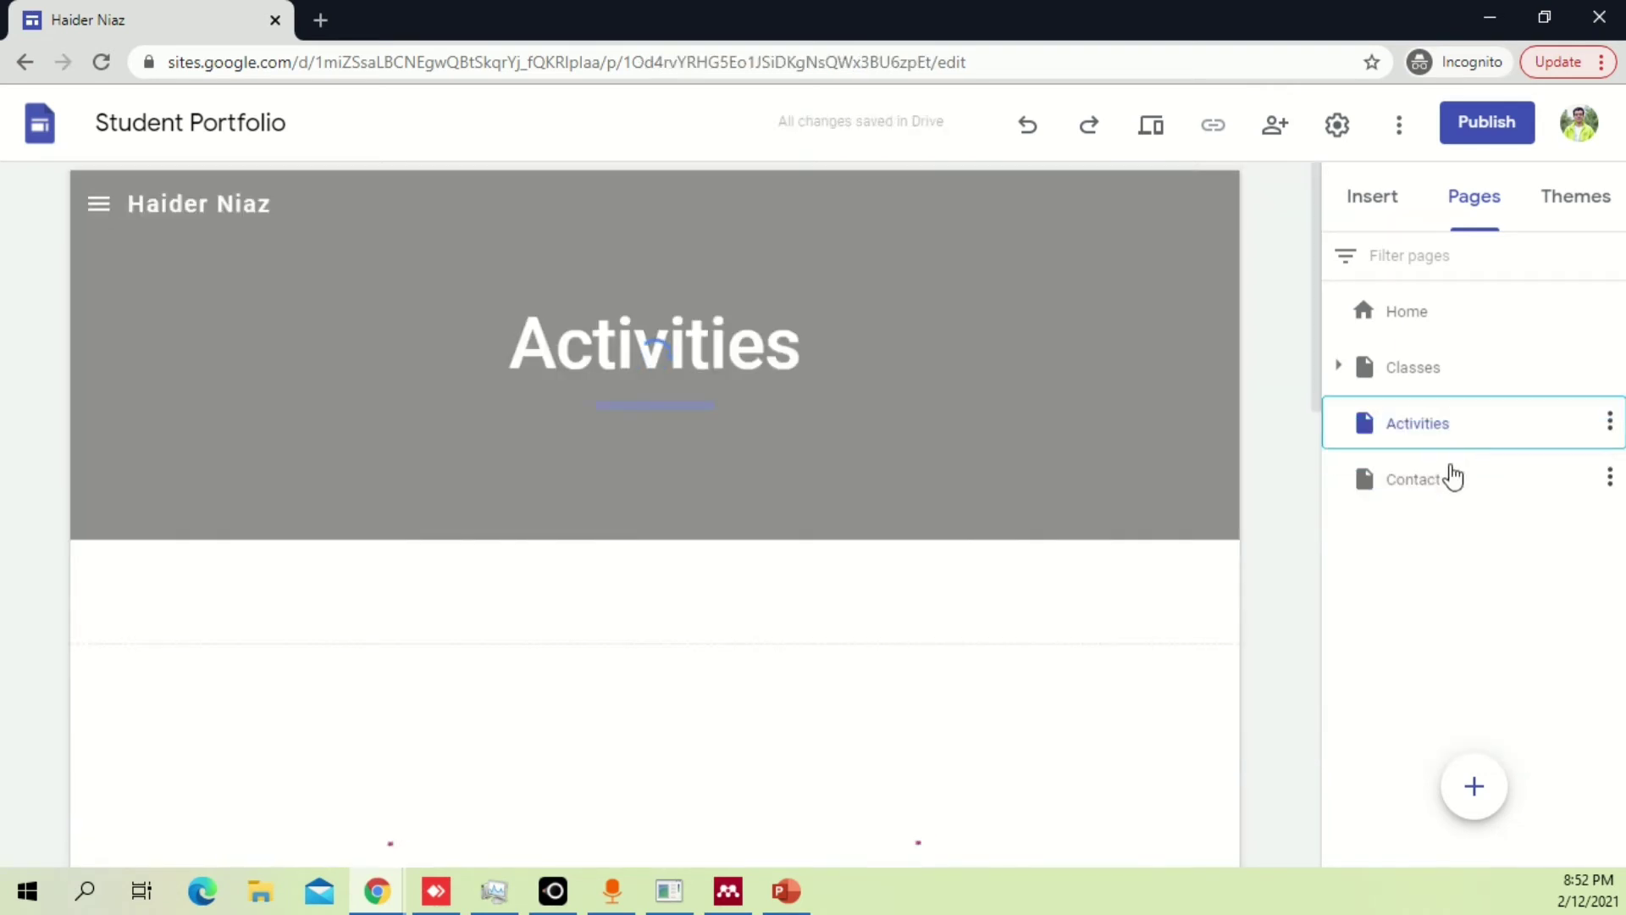
pyautogui.moveTo(1442, 482); pyautogui.dragTo(1432, 395)
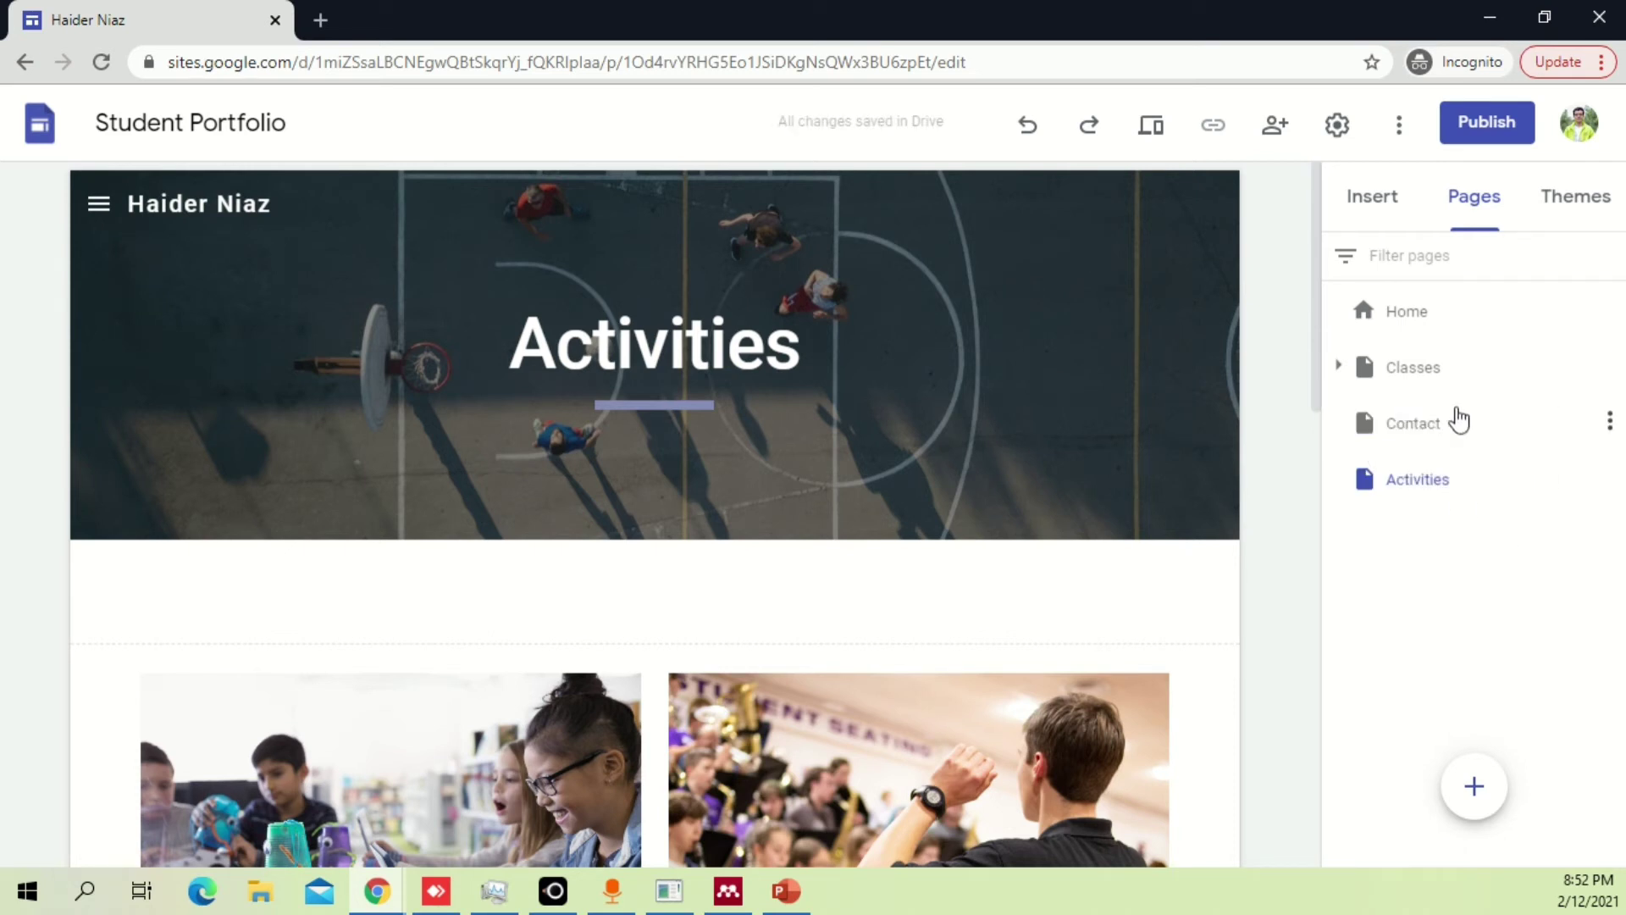
pyautogui.moveTo(1449, 432); pyautogui.dragTo(1445, 513)
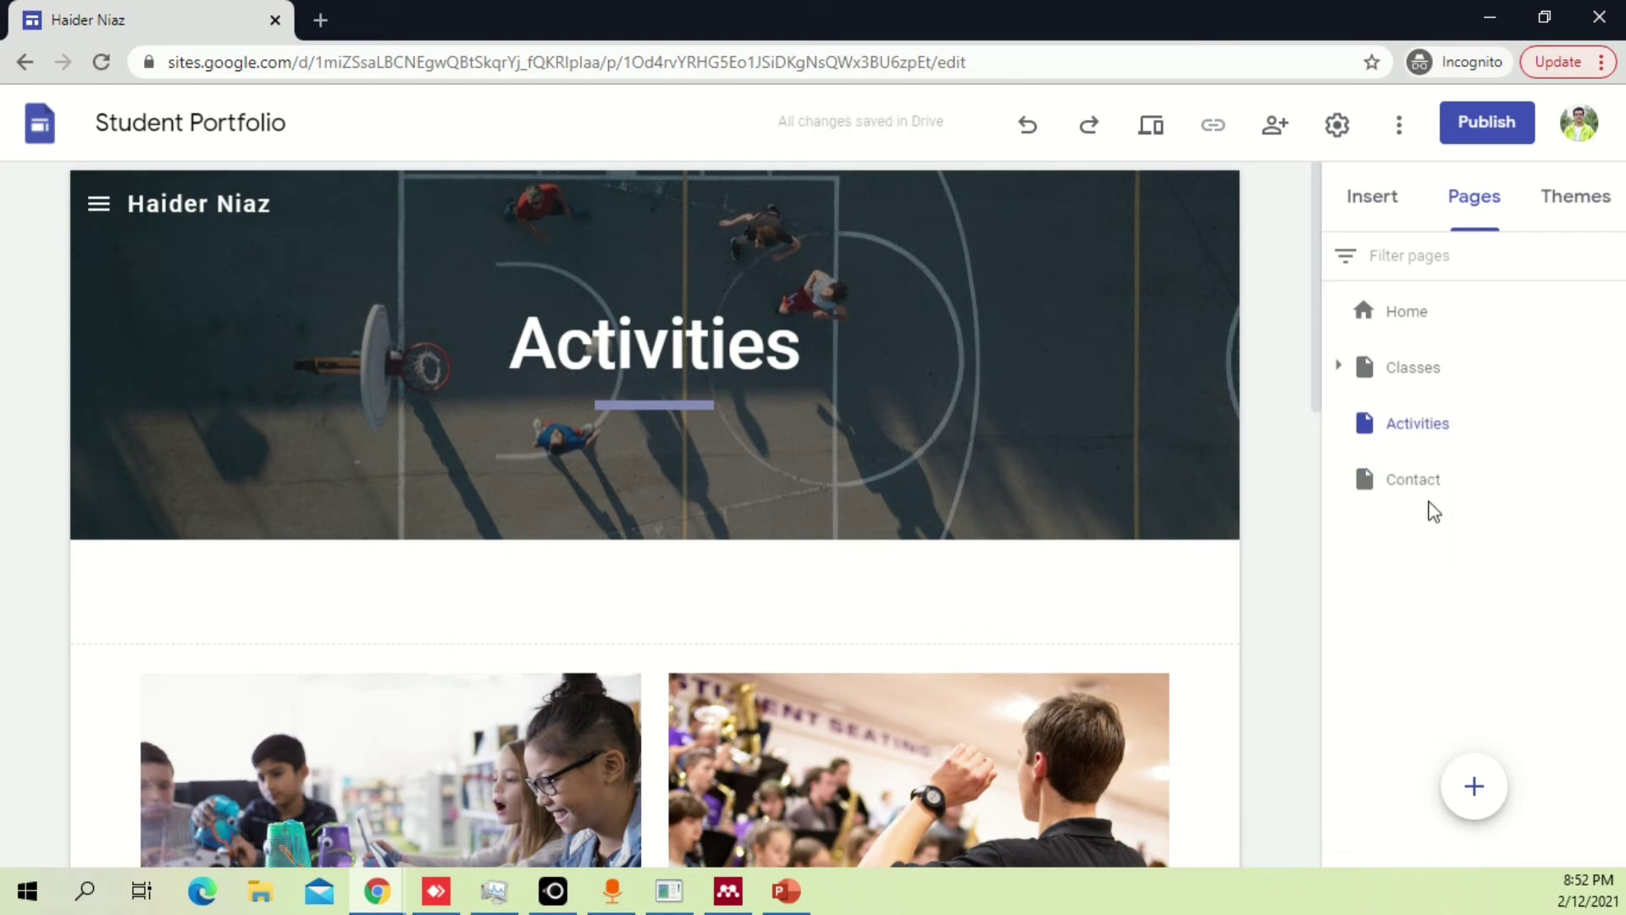
pyautogui.click(1434, 475)
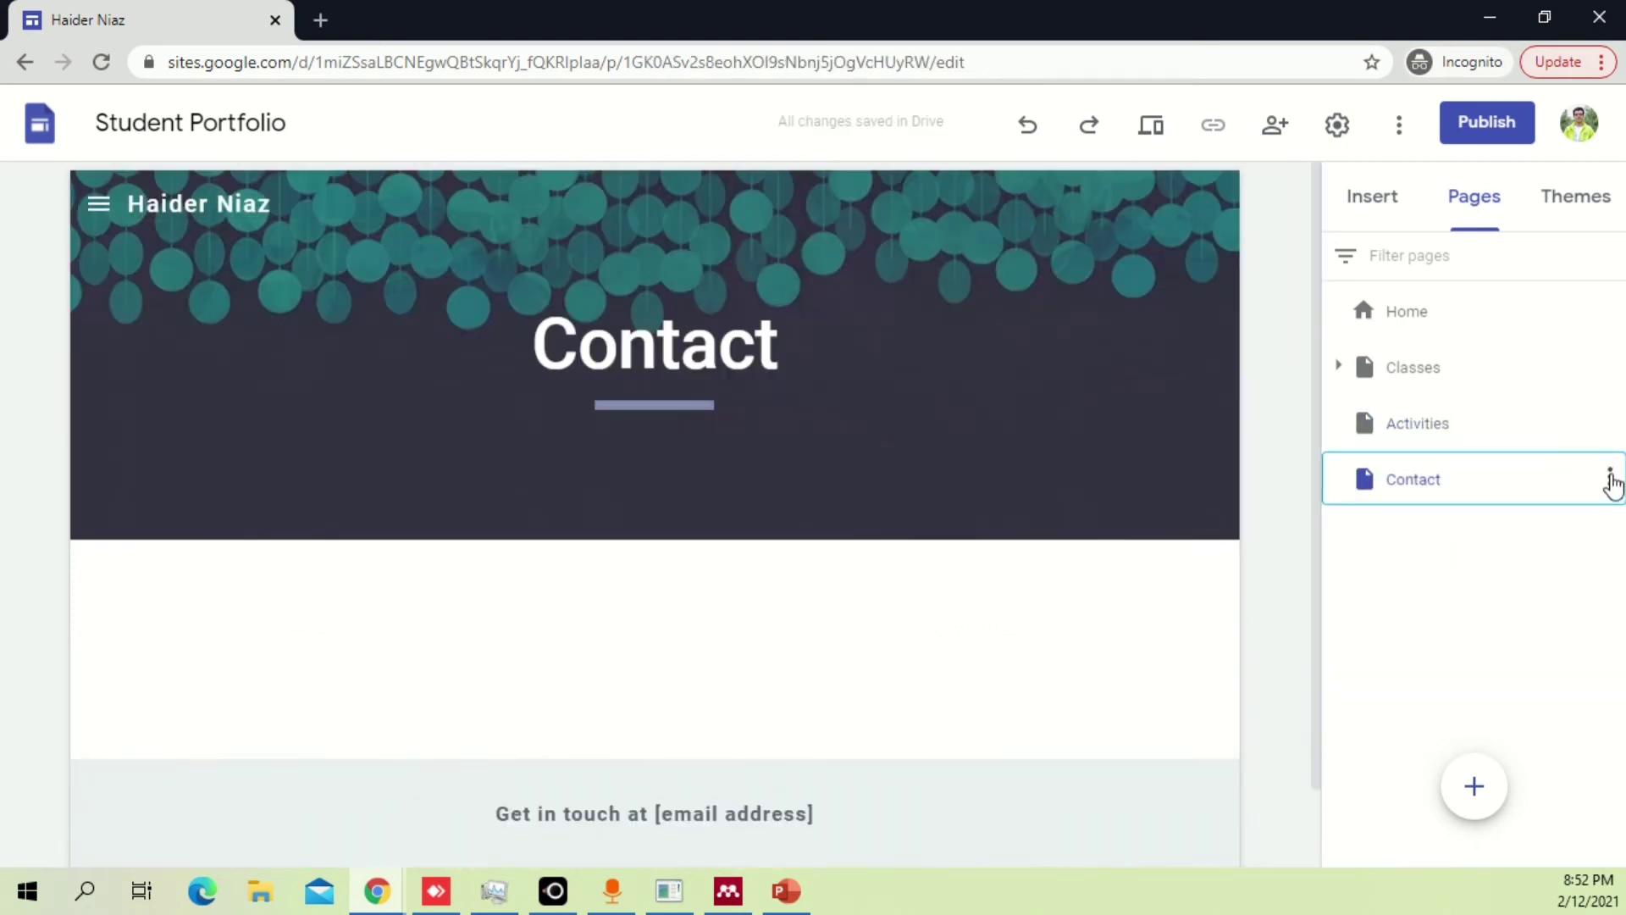
# Add a subpage named Email under the Contact page.
pyautogui.click(1610, 480)
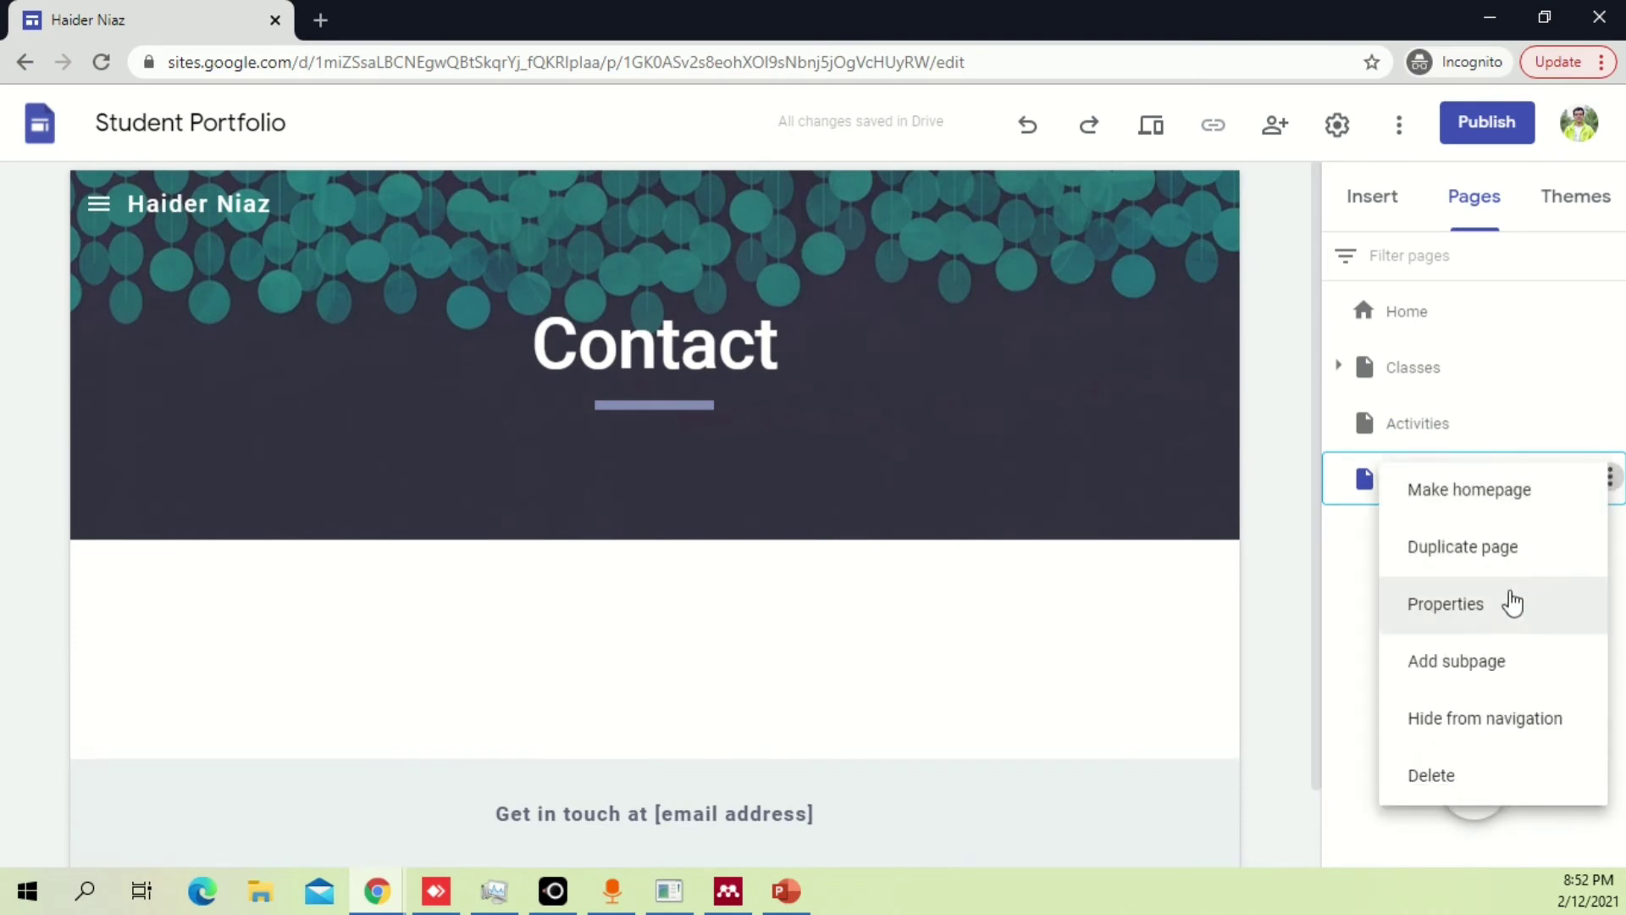
pyautogui.click(1503, 674)
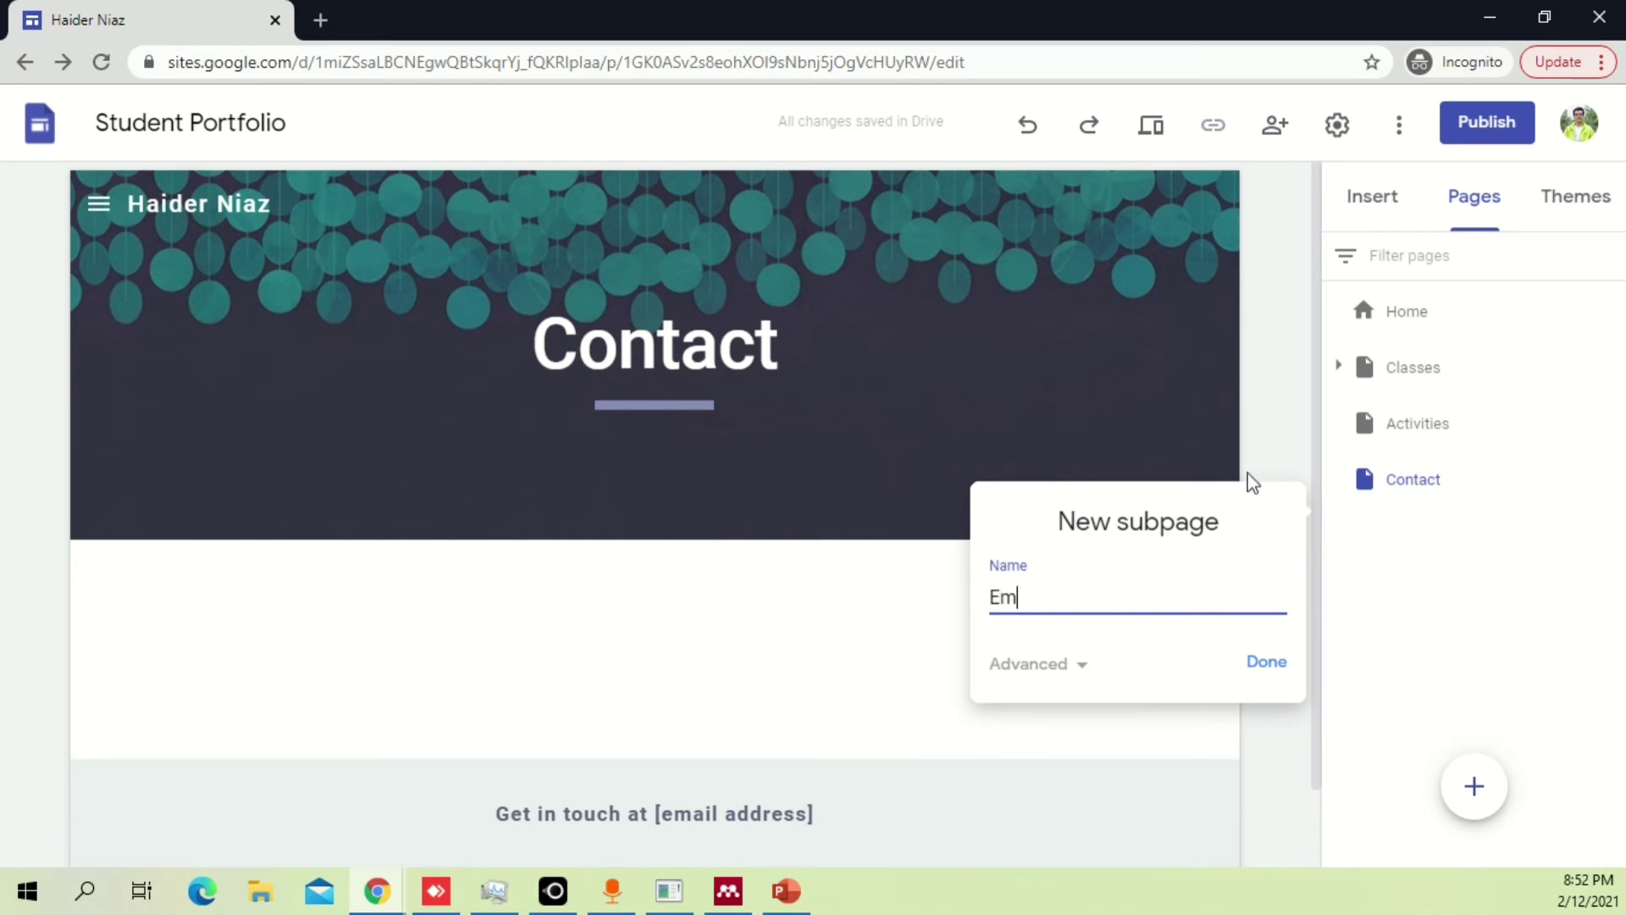
pyautogui.press('Return')
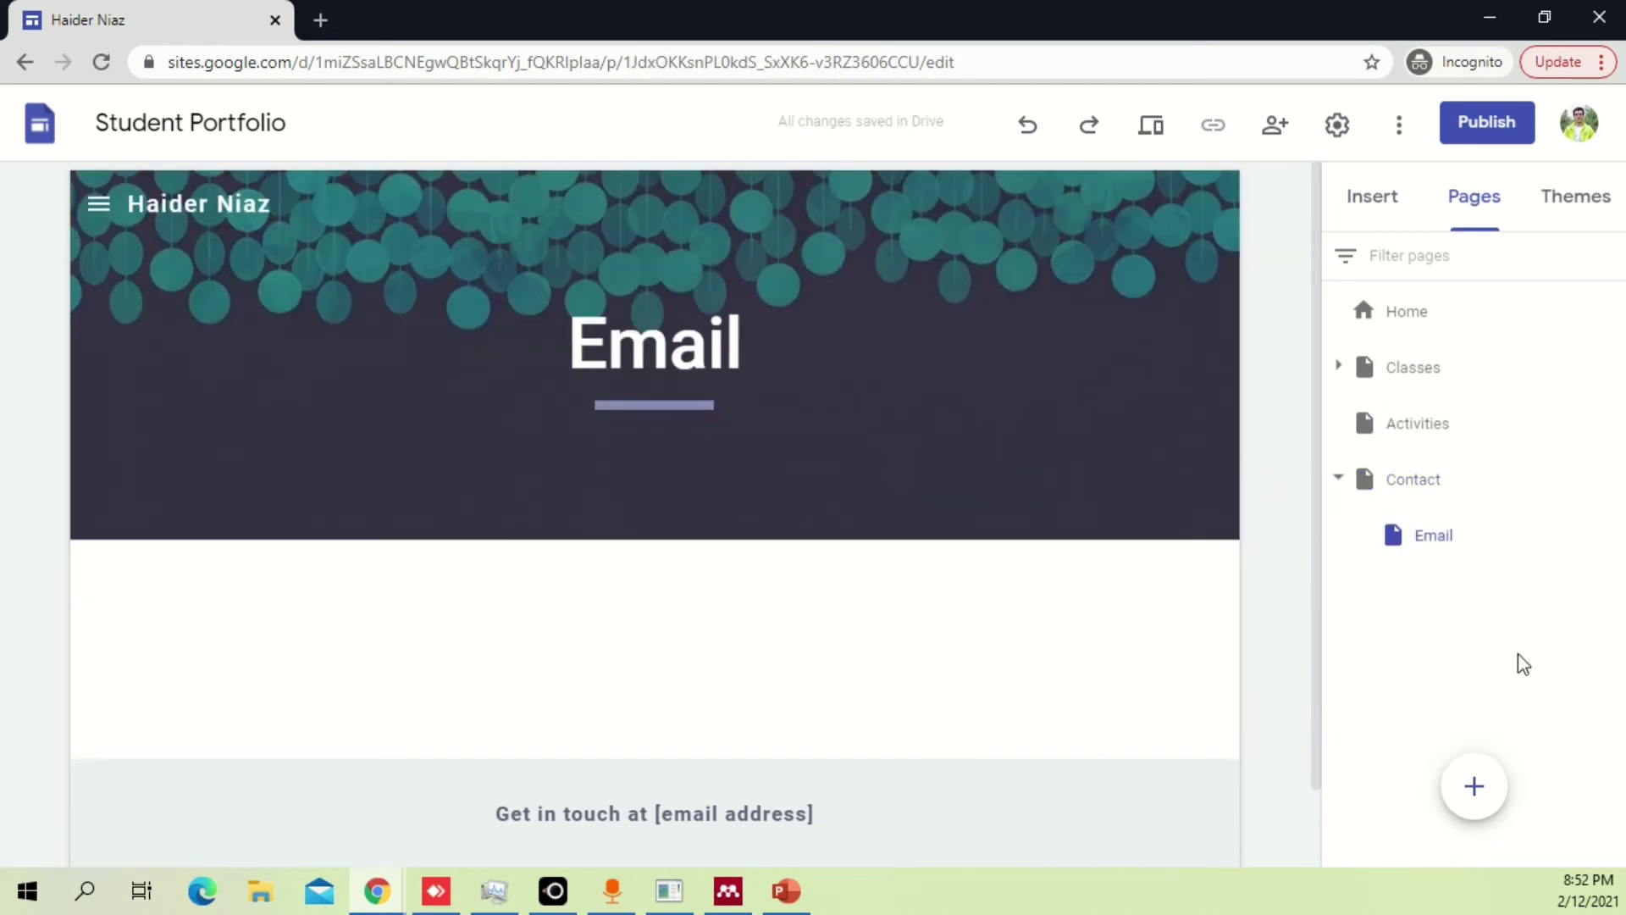
pyautogui.click(1339, 479)
# Check the site navigation menu, then hide the Contact page from navigation.
pyautogui.click(100, 204)
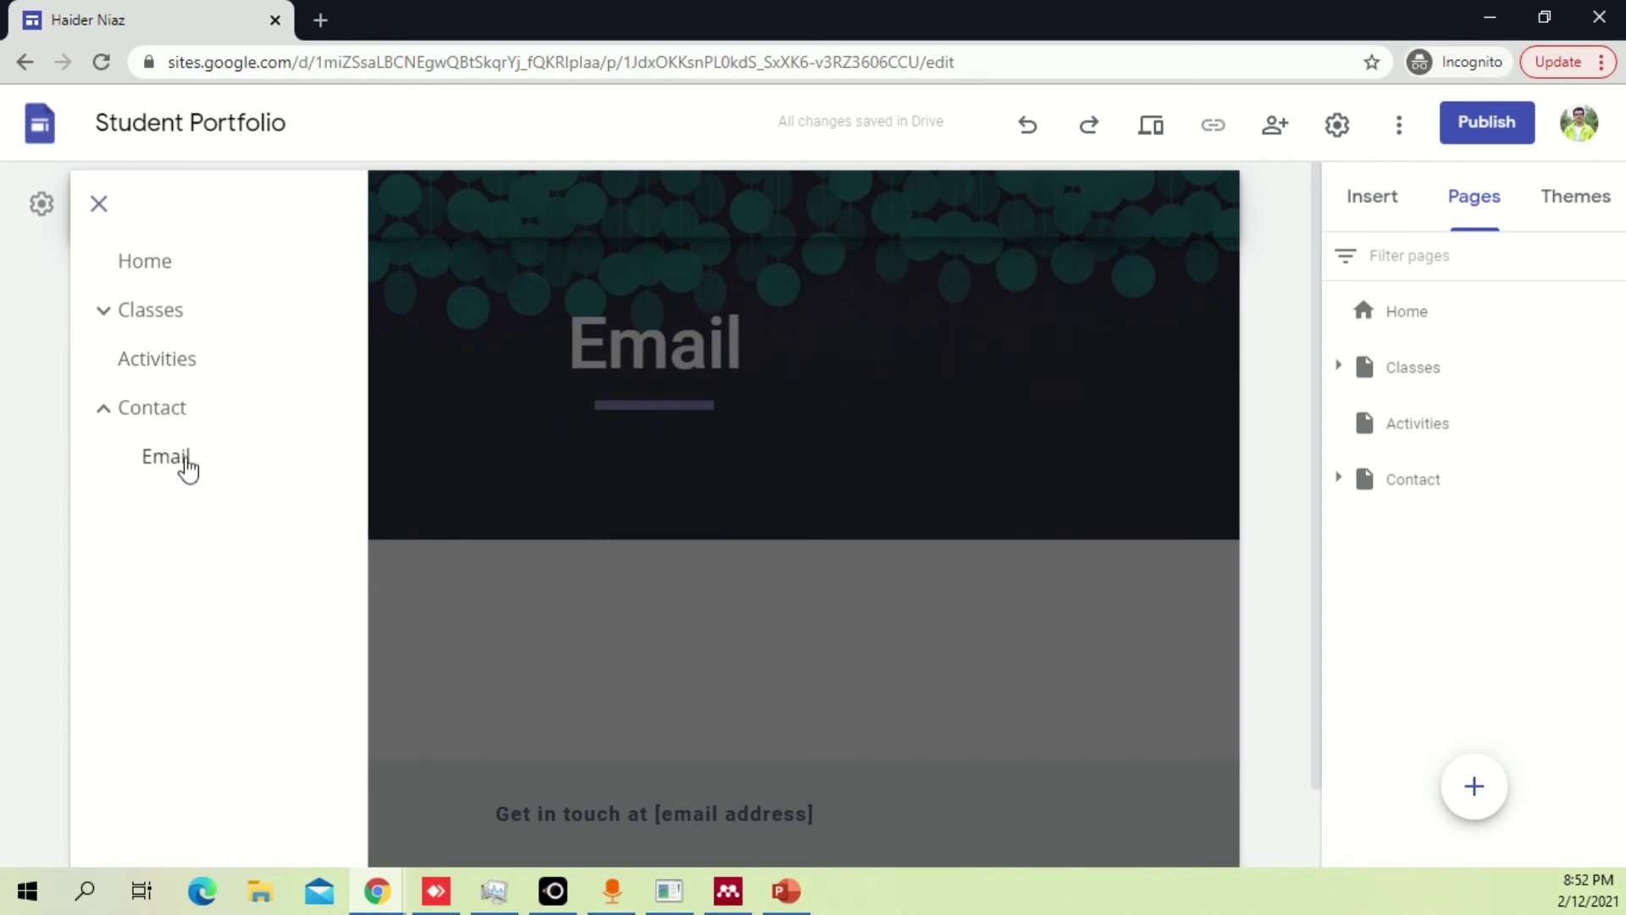
pyautogui.click(1405, 561)
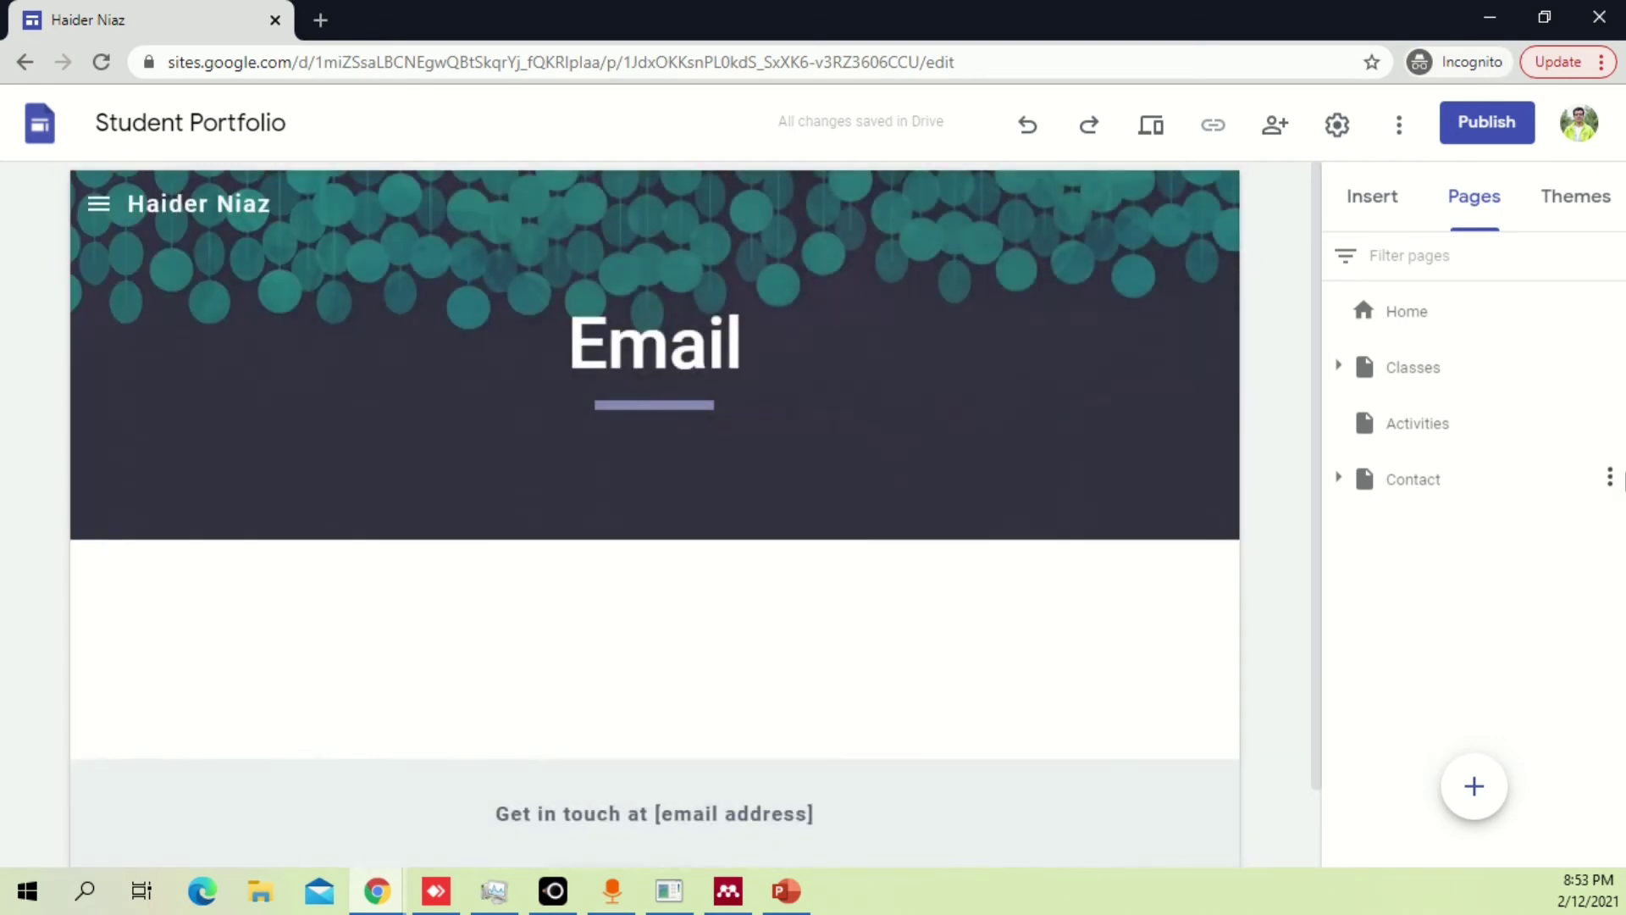
pyautogui.click(1610, 479)
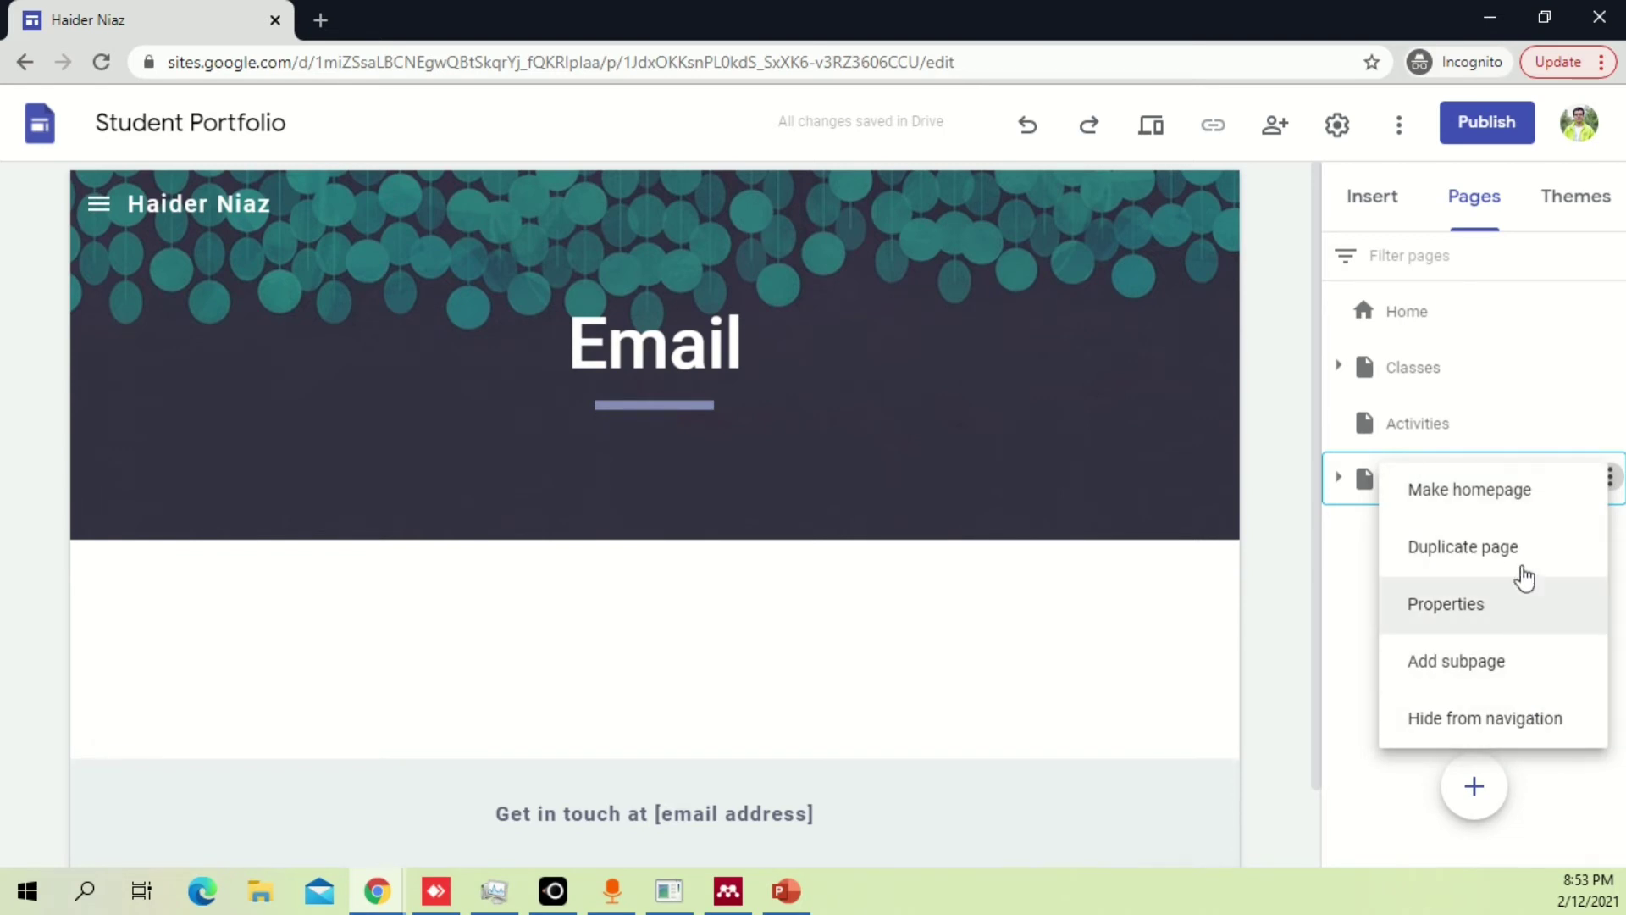
pyautogui.click(1496, 730)
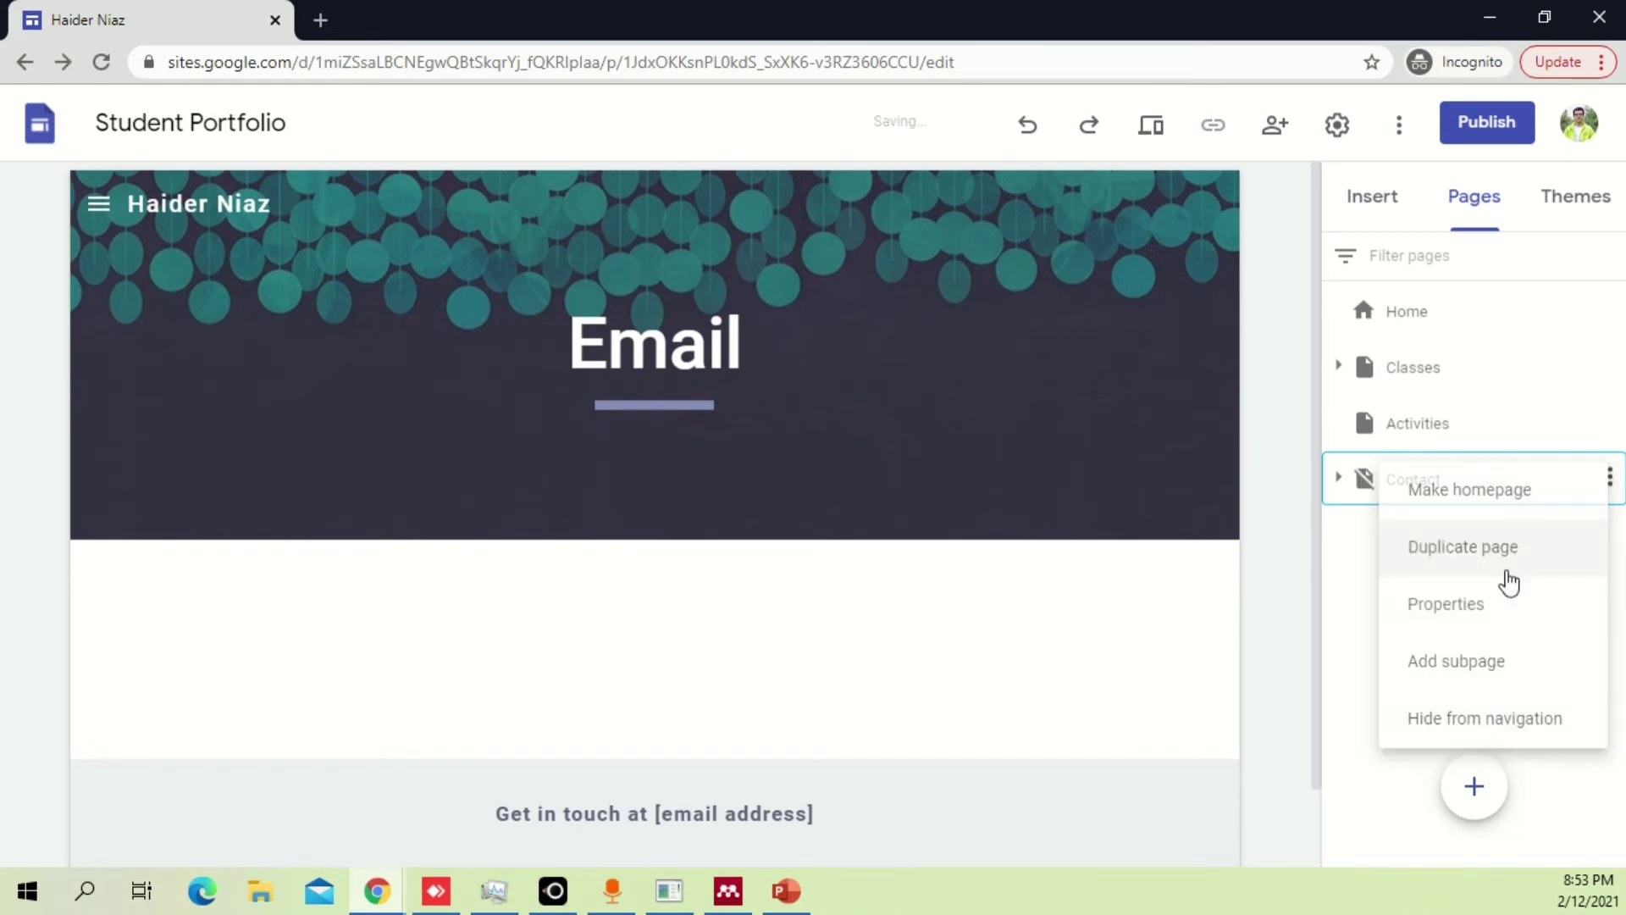
# Review the Contact page's properties, including advanced settings, and confirm them.
pyautogui.rightClick(1408, 481)
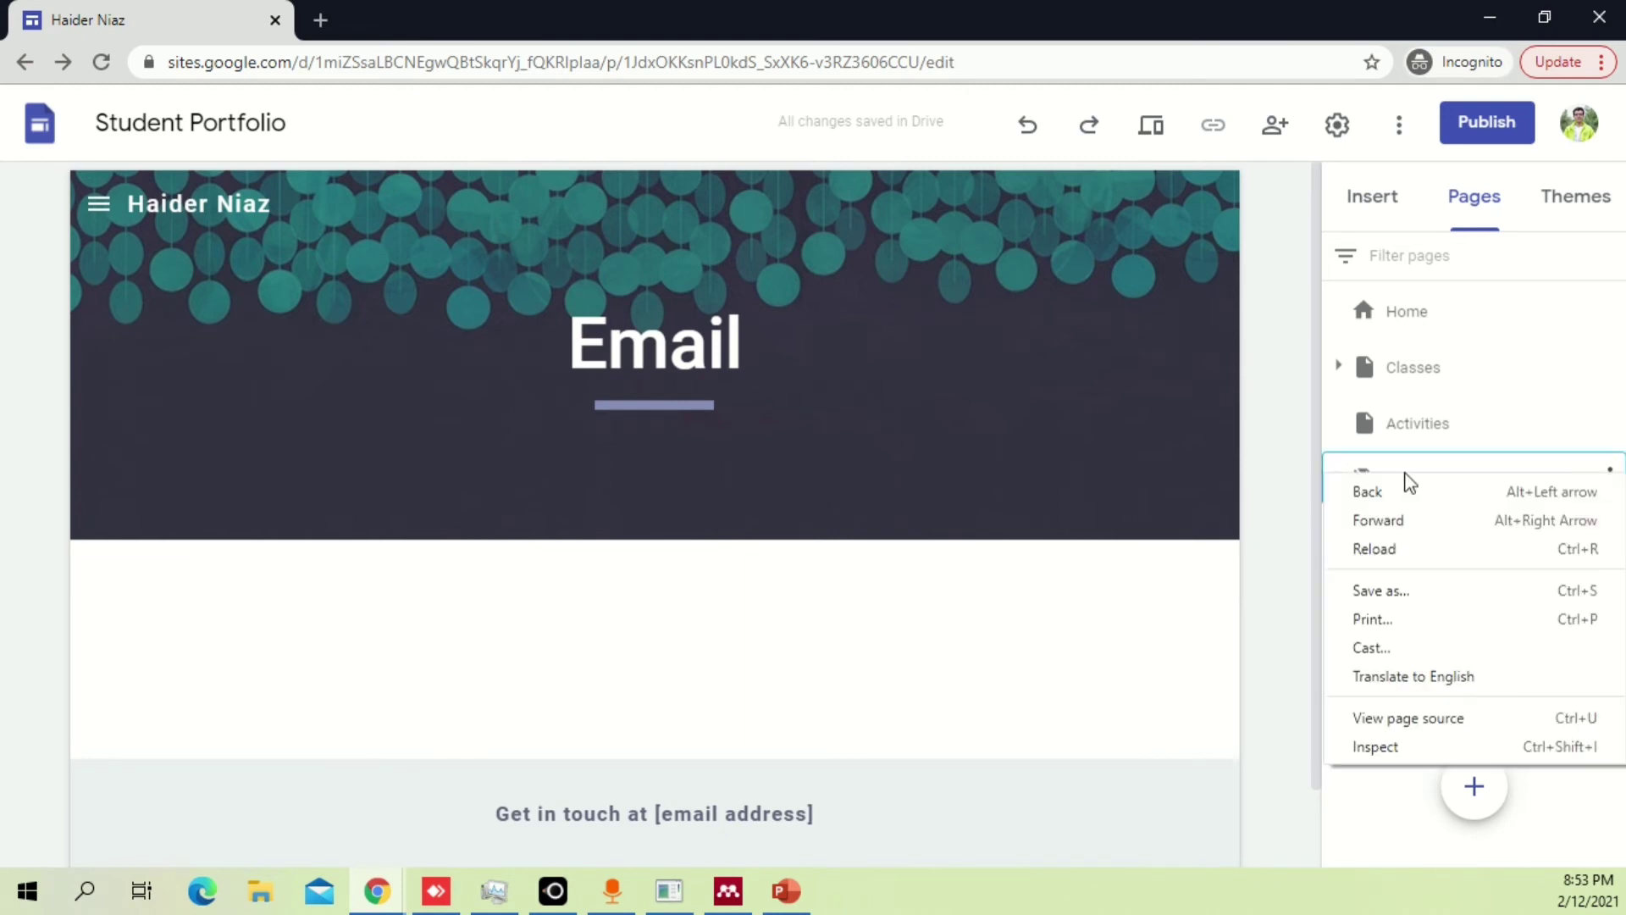
pyautogui.click(1470, 476)
pyautogui.click(1610, 479)
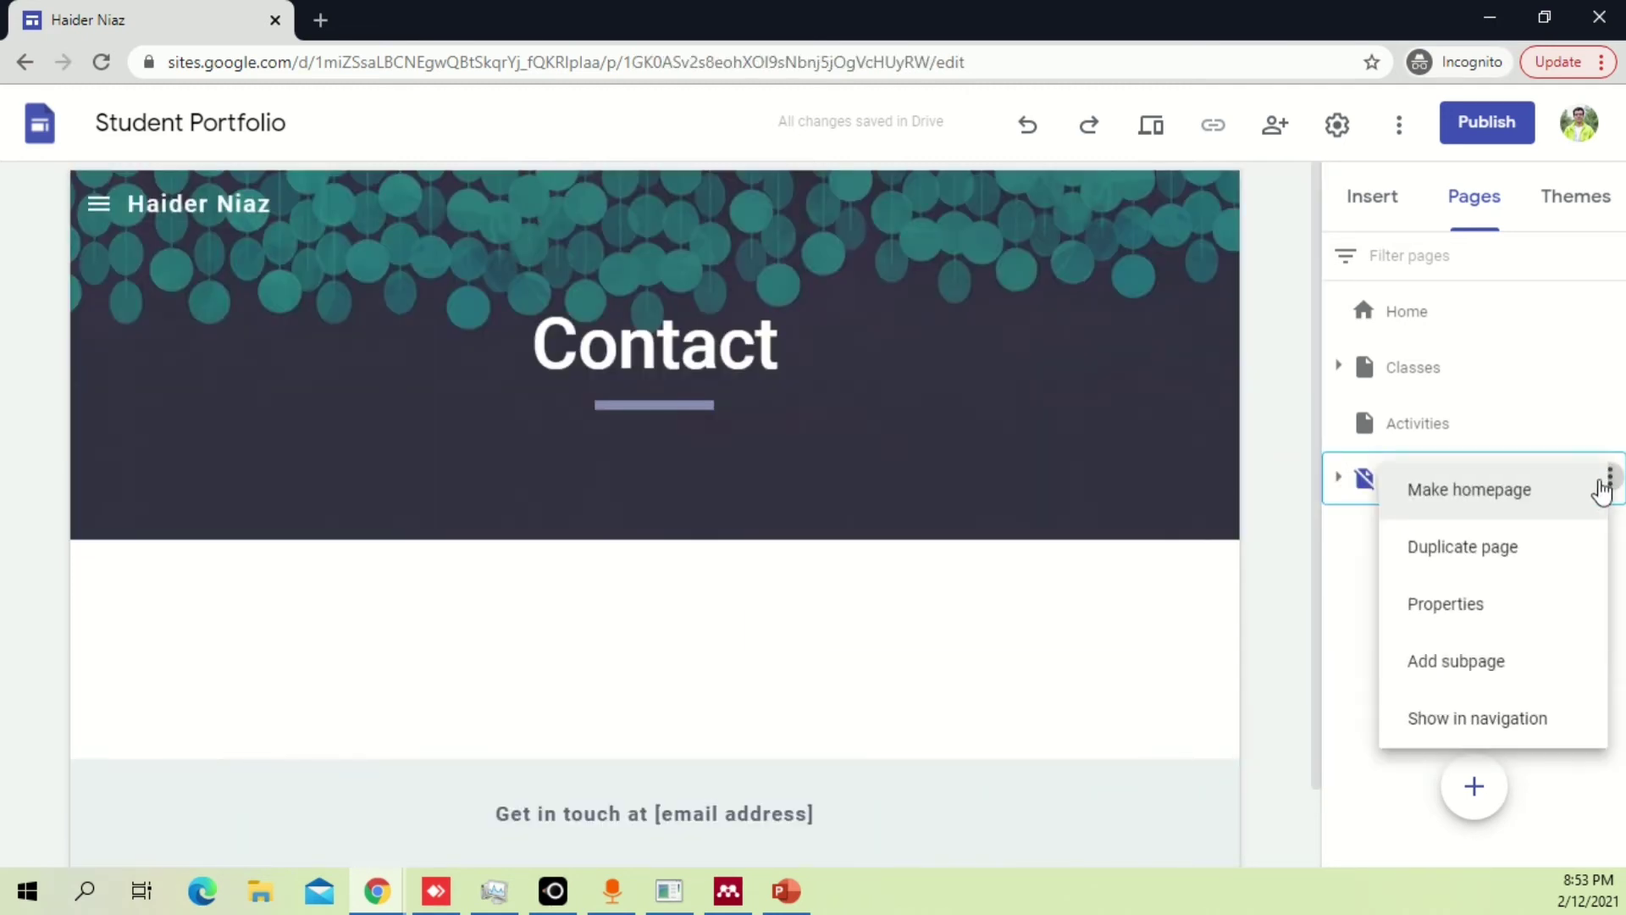
pyautogui.click(1413, 536)
pyautogui.moveTo(1606, 489)
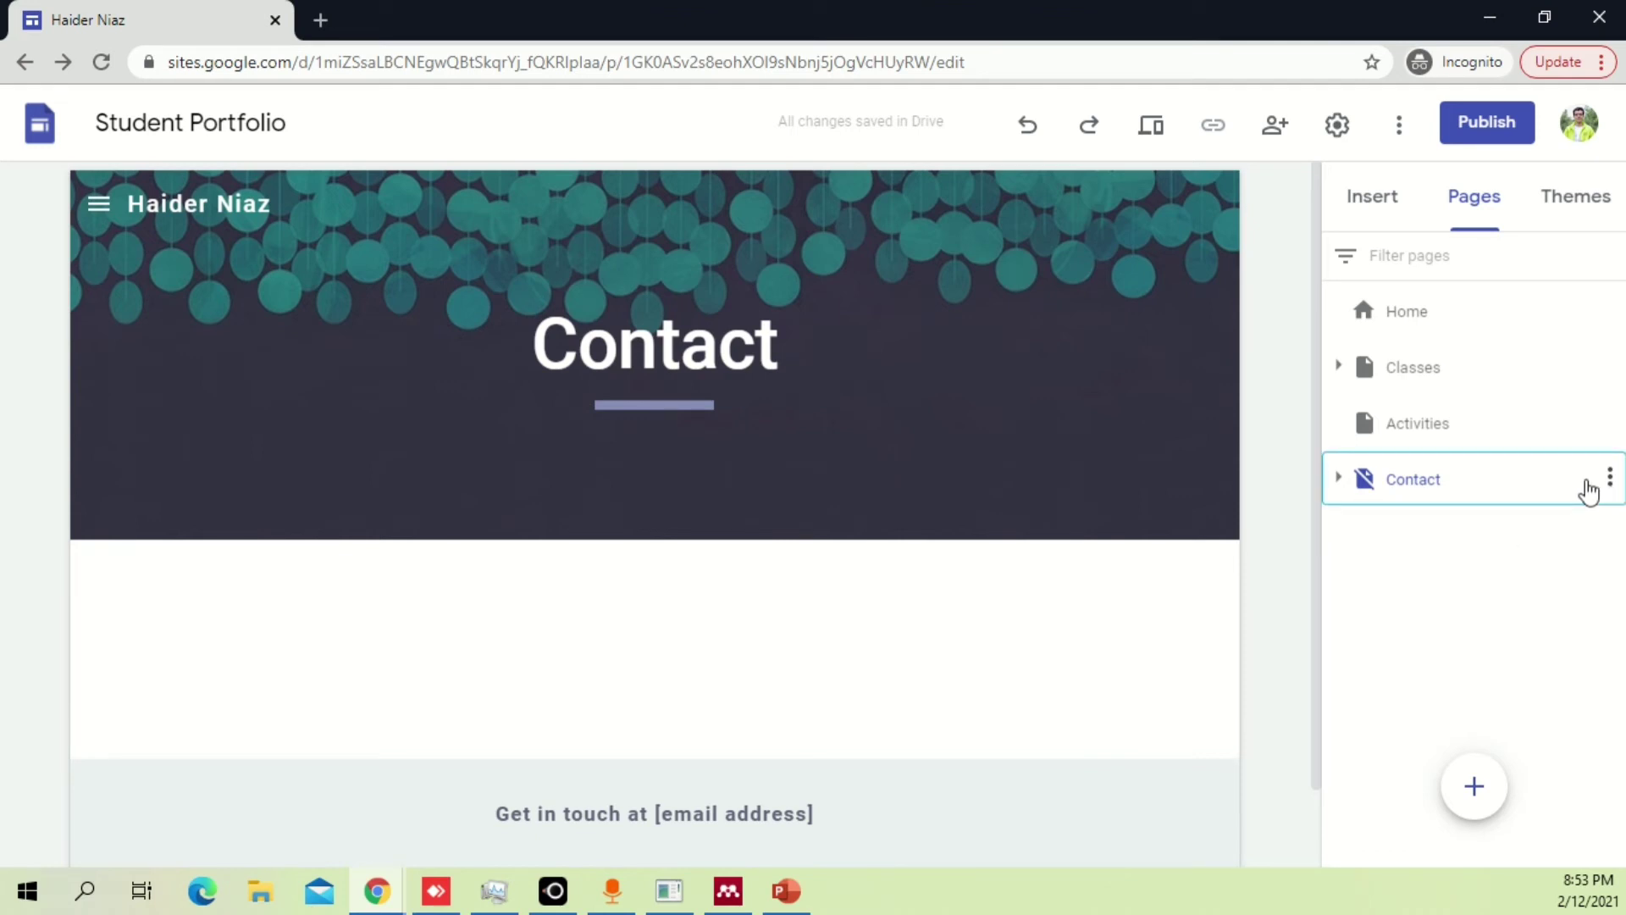
pyautogui.click(1610, 481)
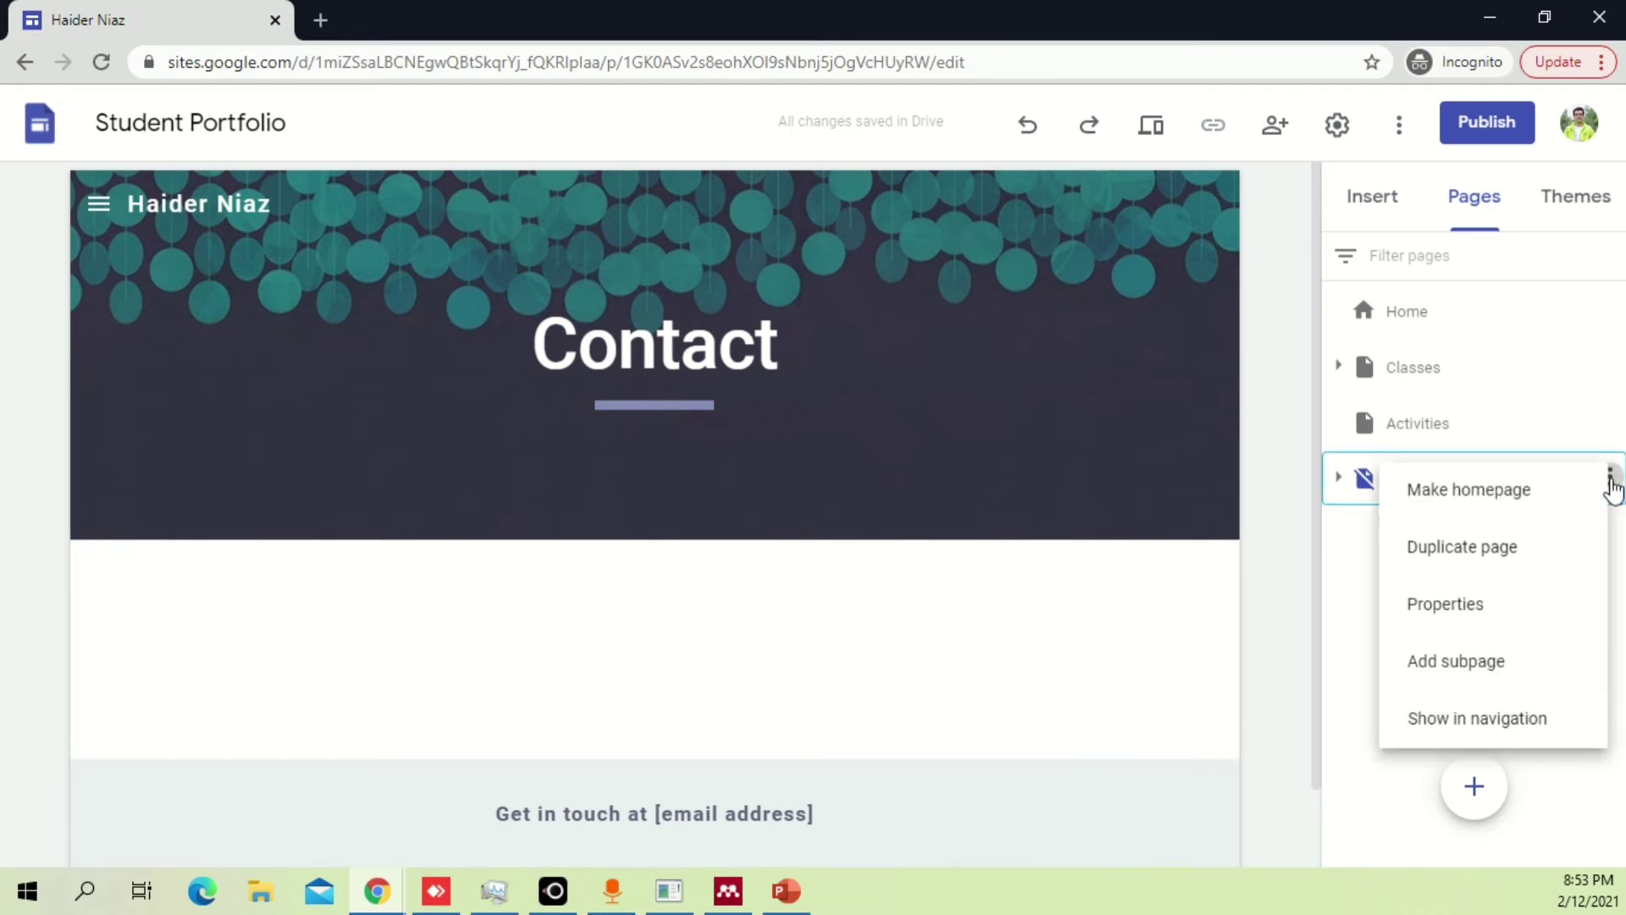
pyautogui.click(1542, 601)
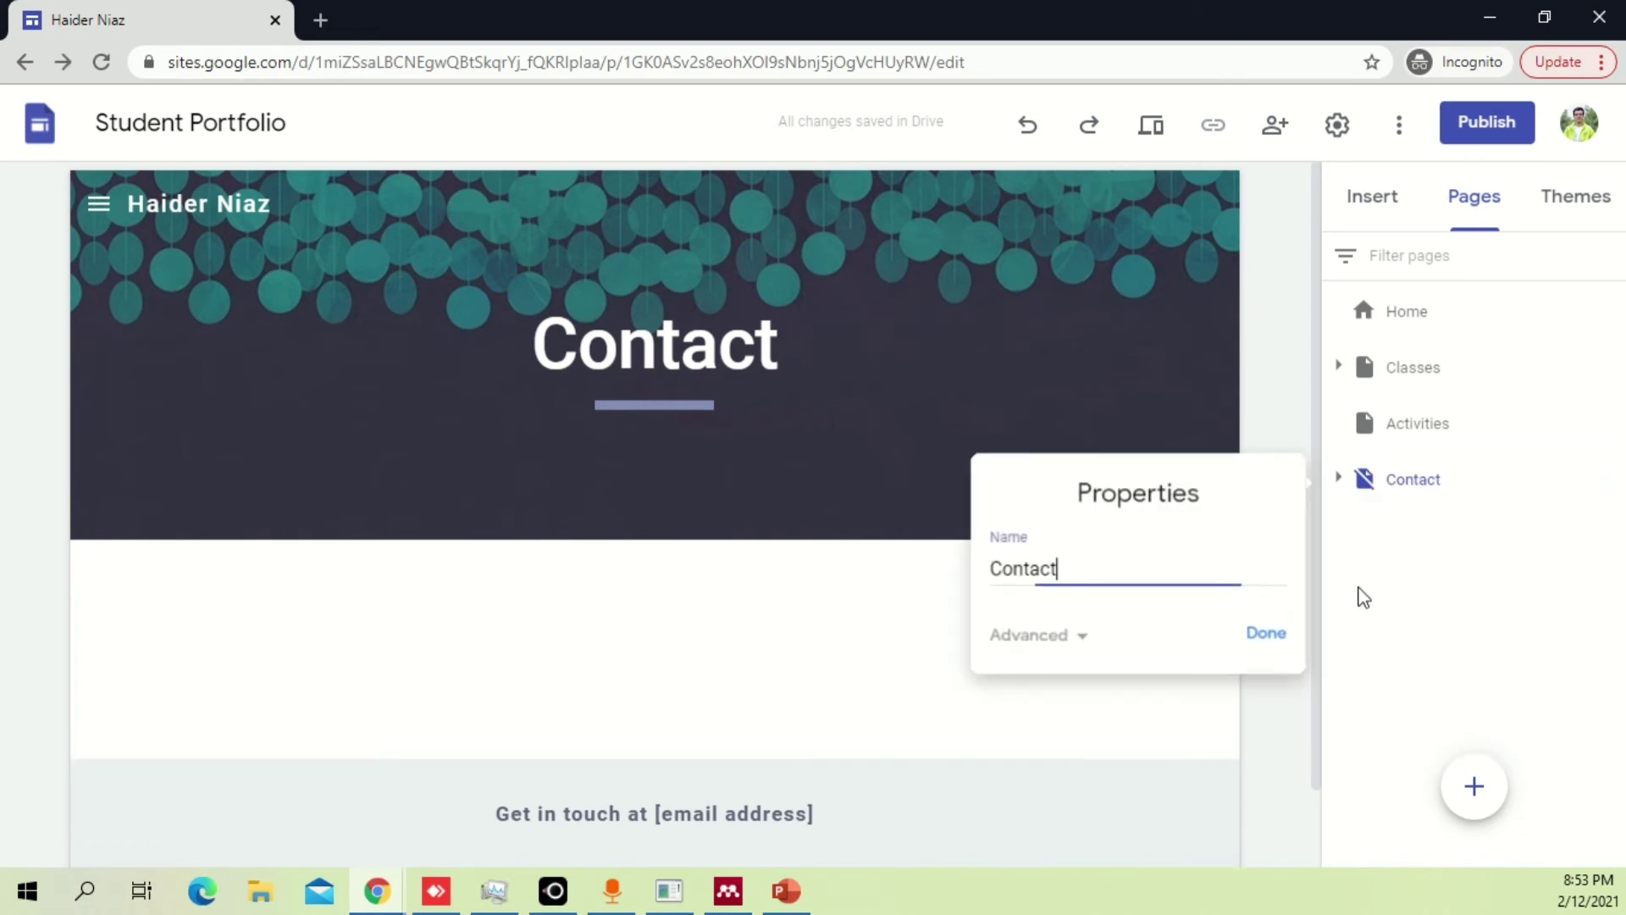
pyautogui.click(1025, 637)
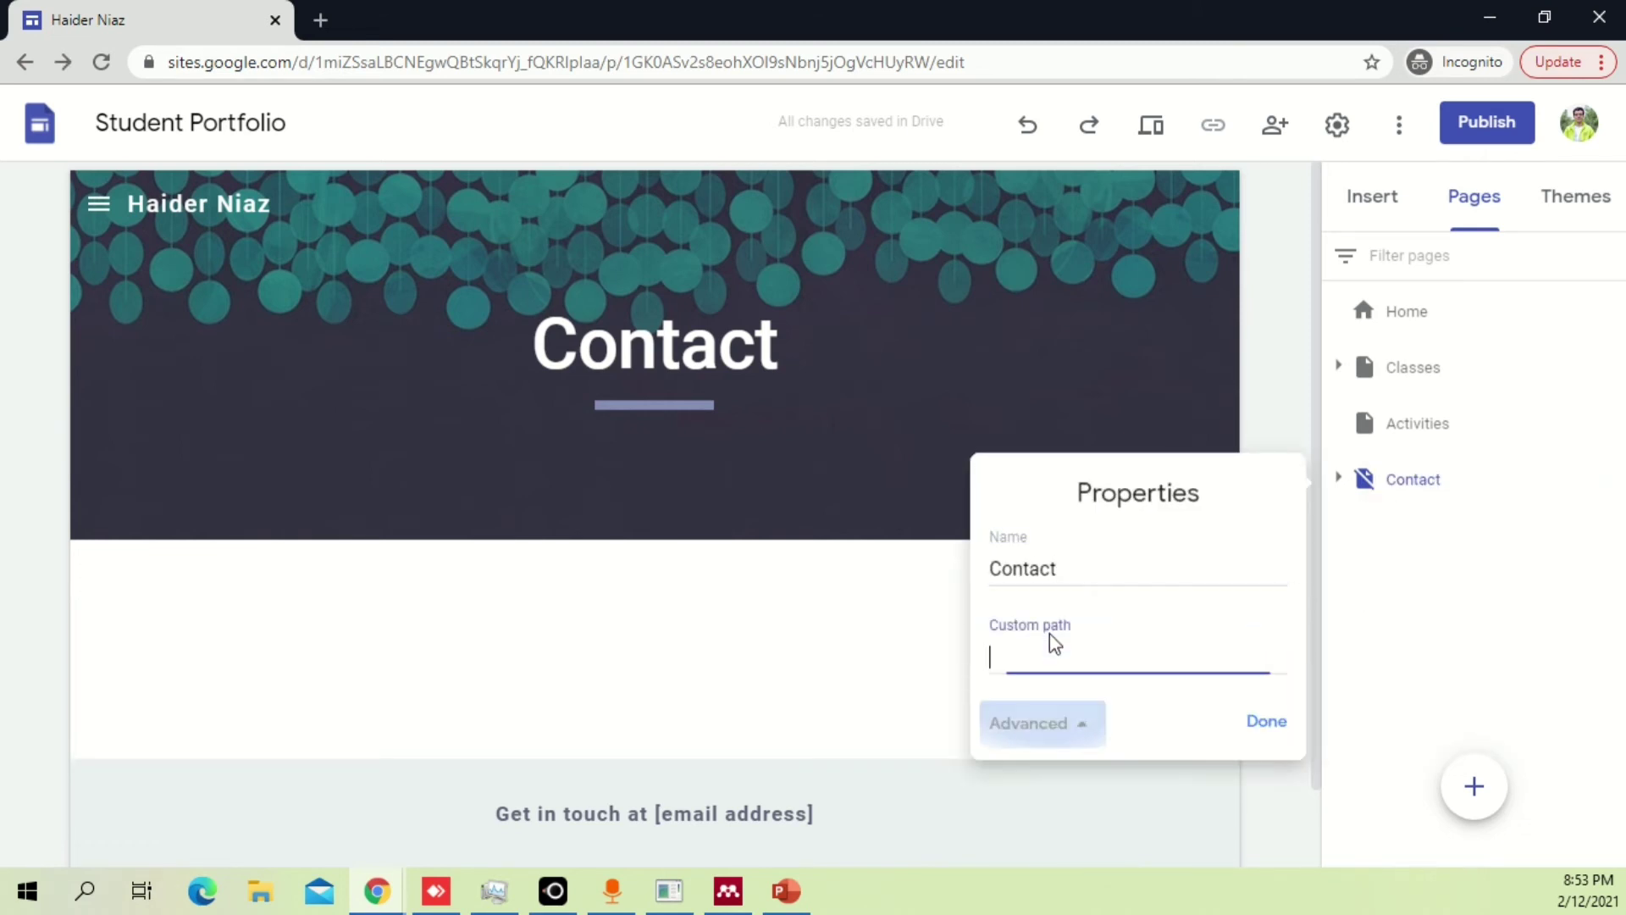
pyautogui.click(1251, 706)
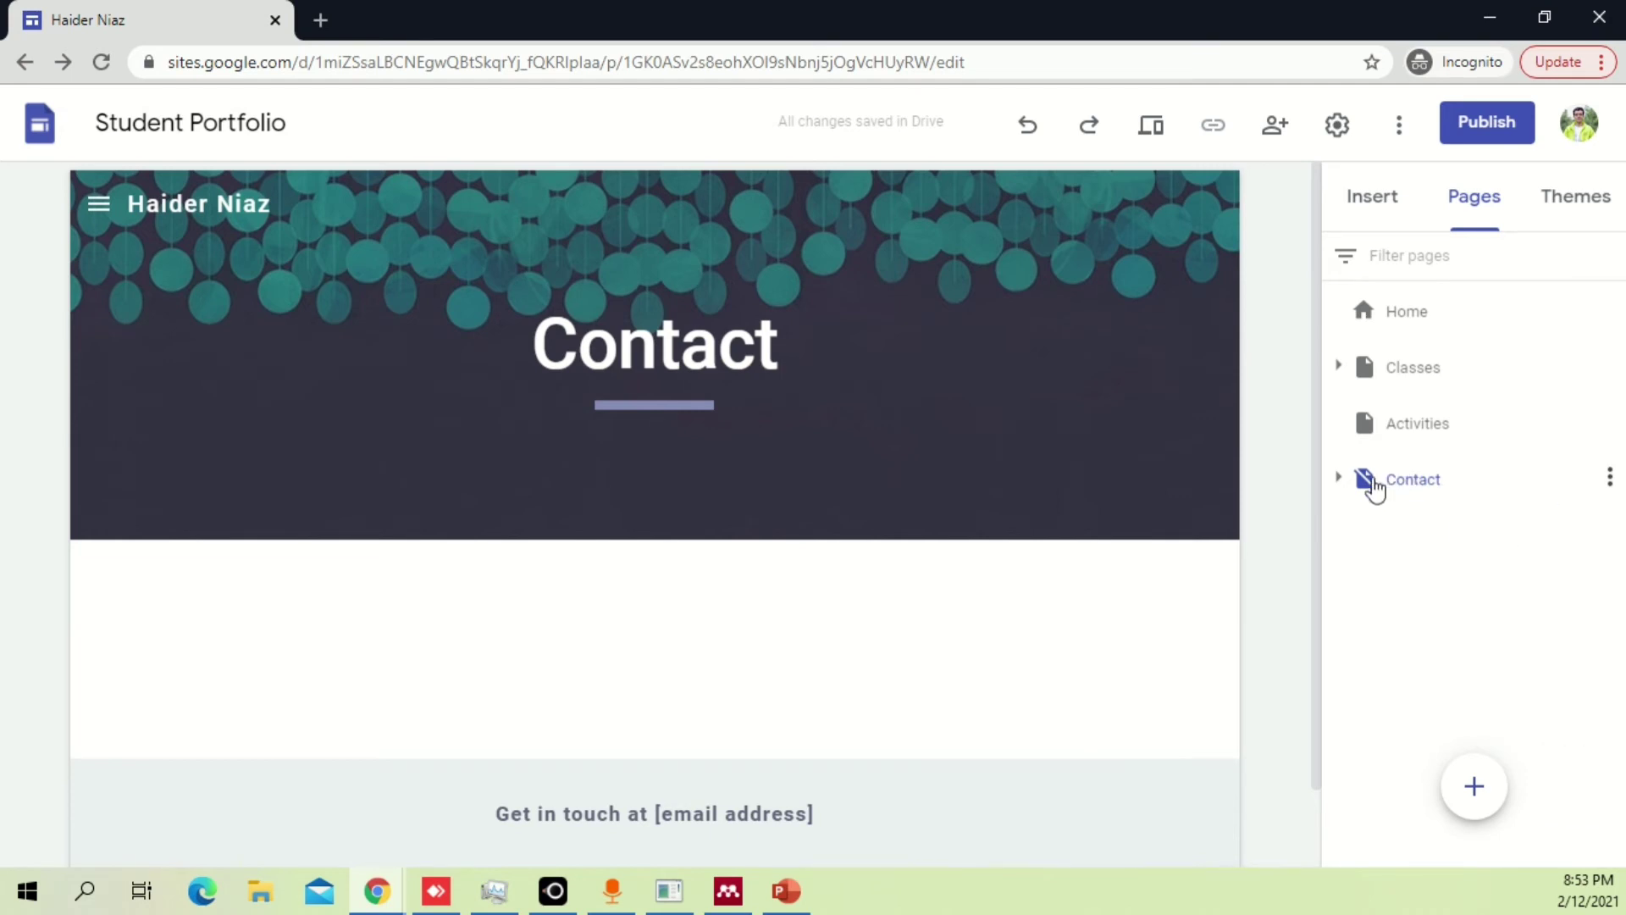
# Show the Contact page in site navigation again.
pyautogui.rightClick(1370, 487)
pyautogui.click(1609, 474)
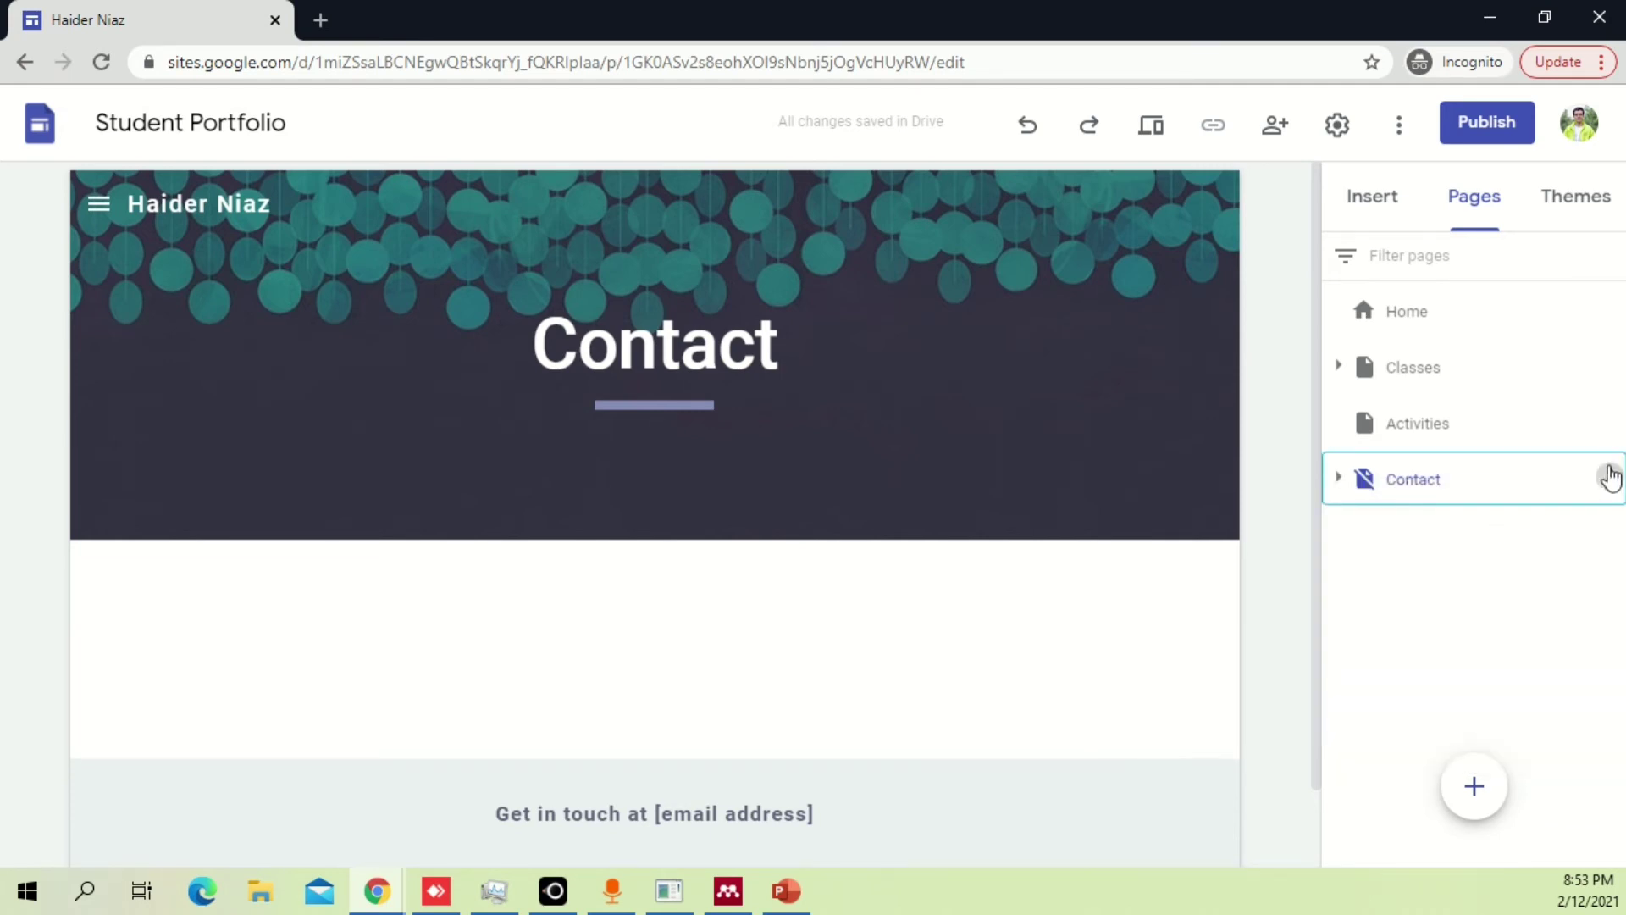
pyautogui.click(1609, 474)
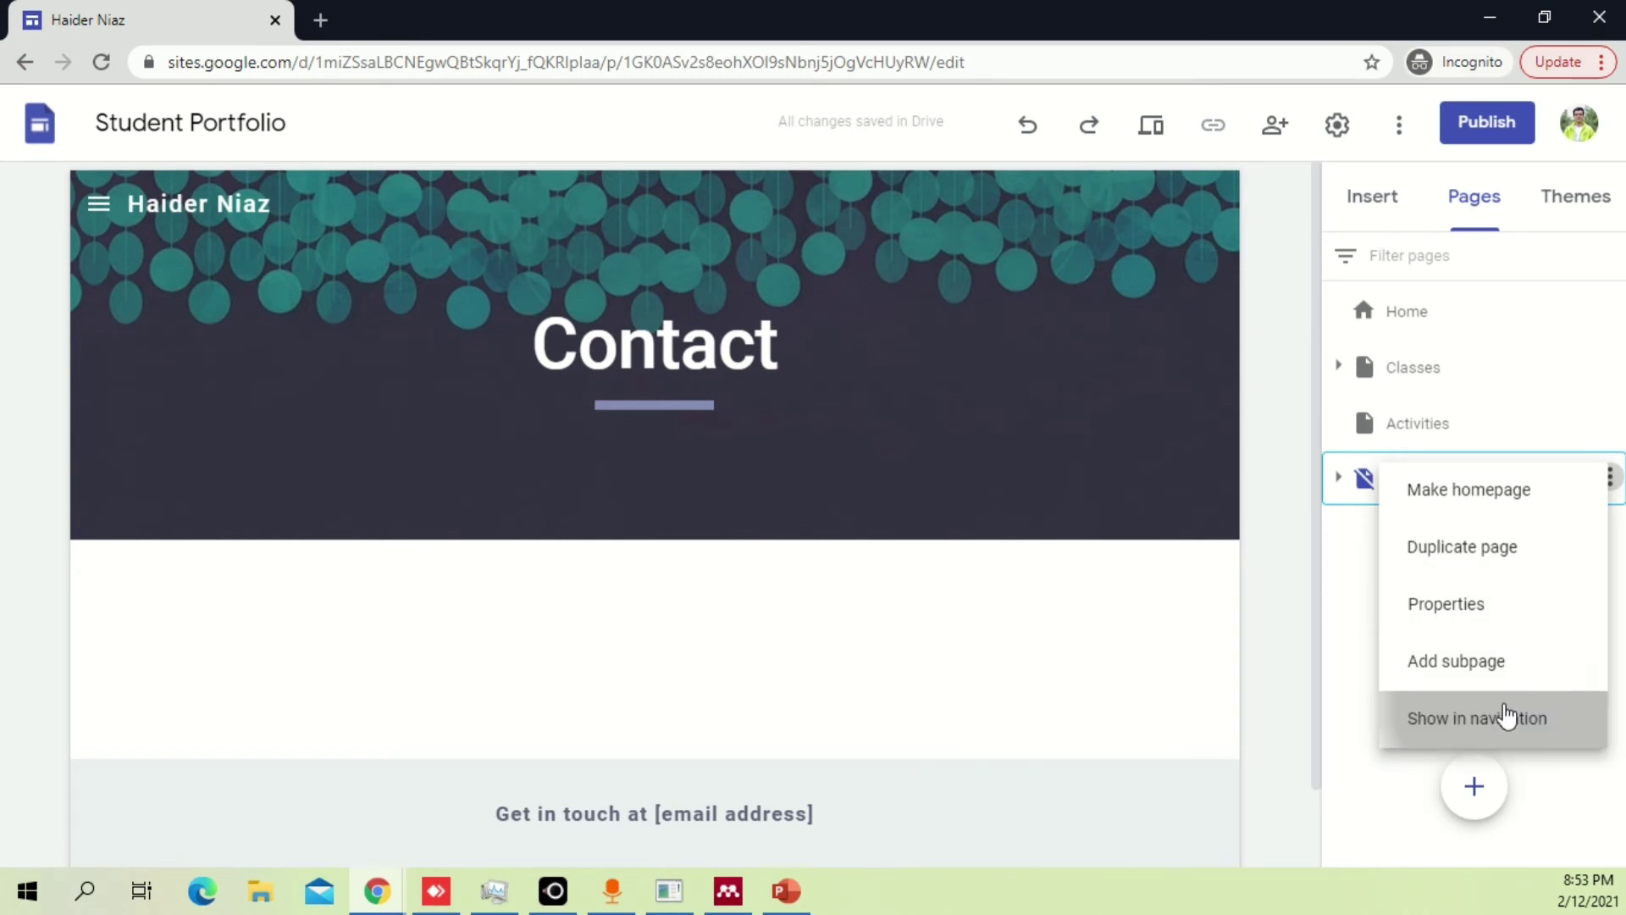
pyautogui.click(1510, 718)
# Try clearing the Contact page name in properties, then cancel, keeping the name Contact.
pyautogui.click(1610, 480)
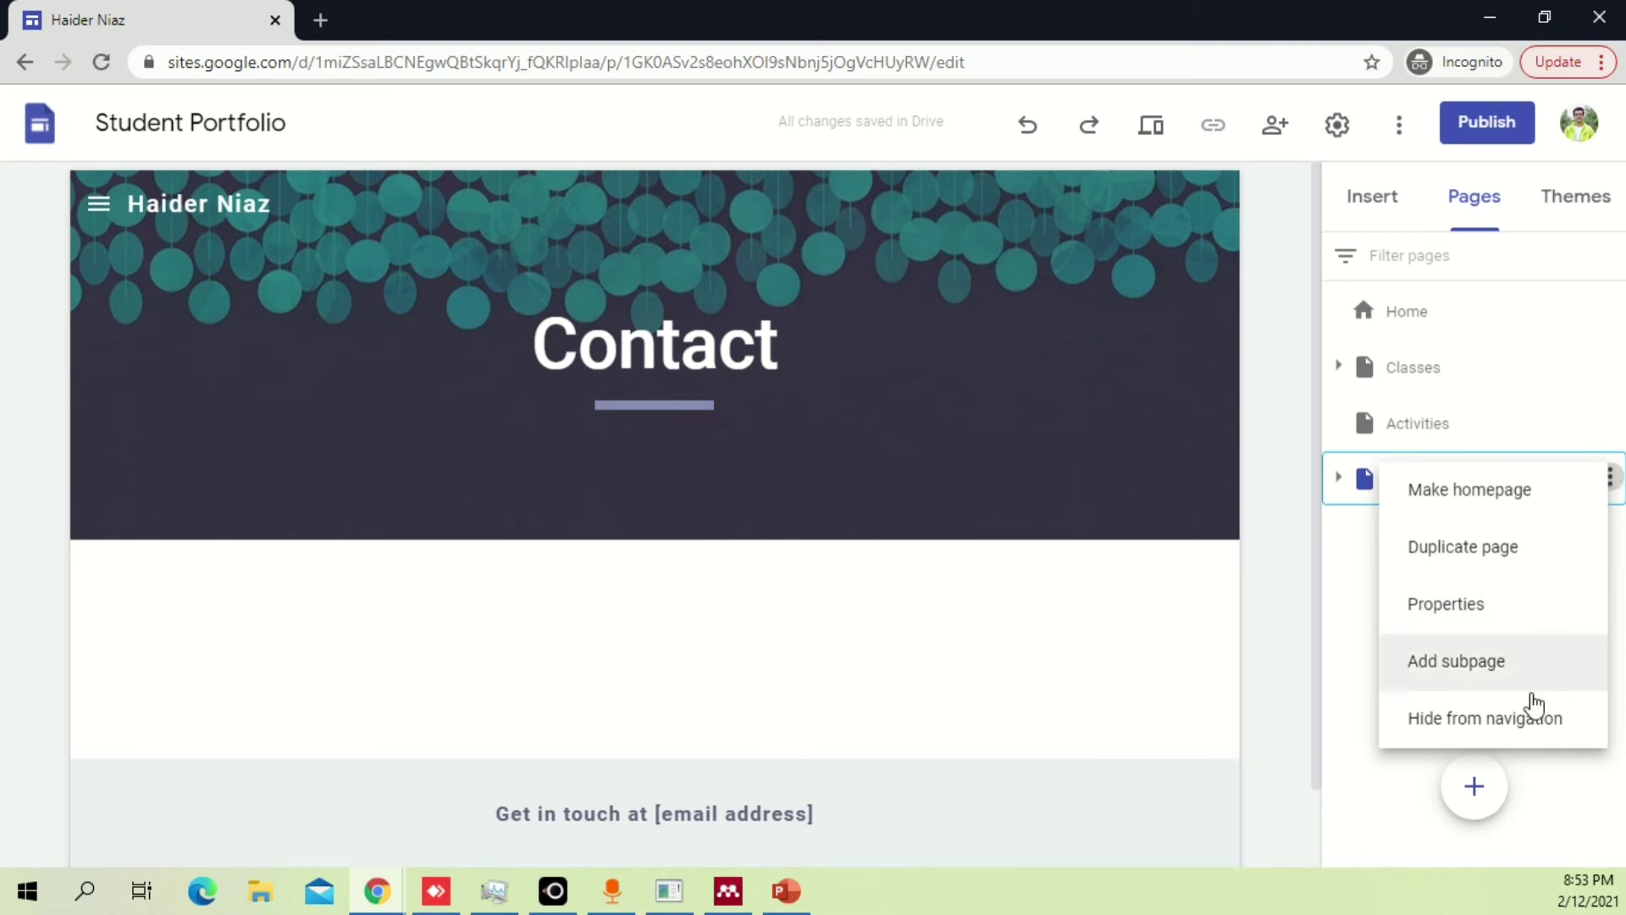
pyautogui.click(1471, 604)
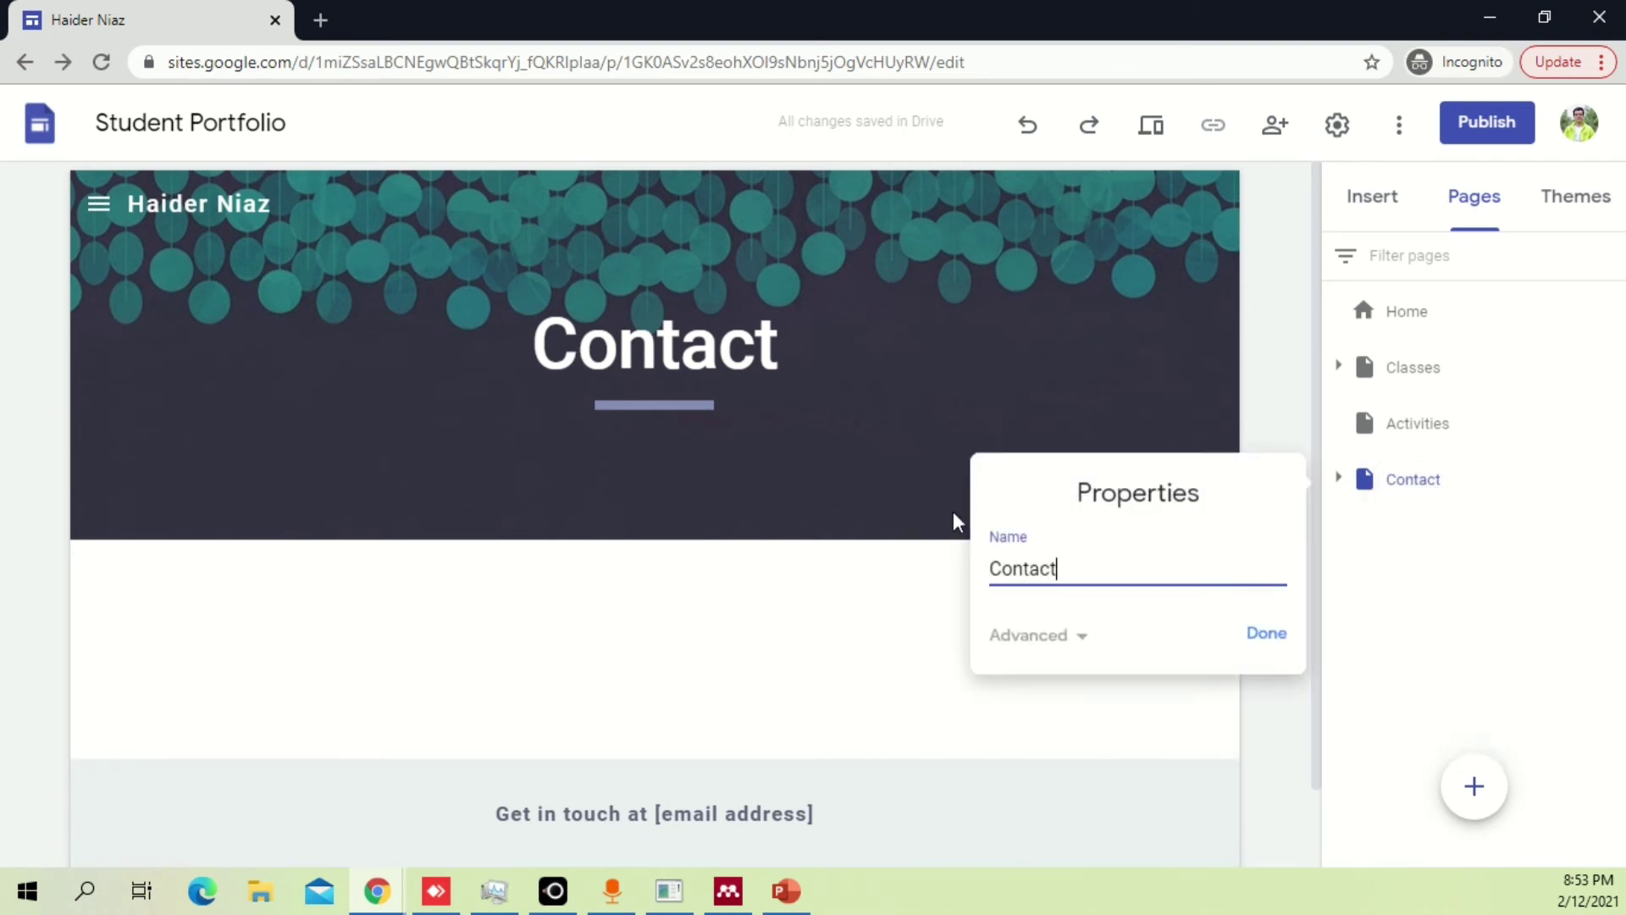
pyautogui.doubleClick(1009, 588)
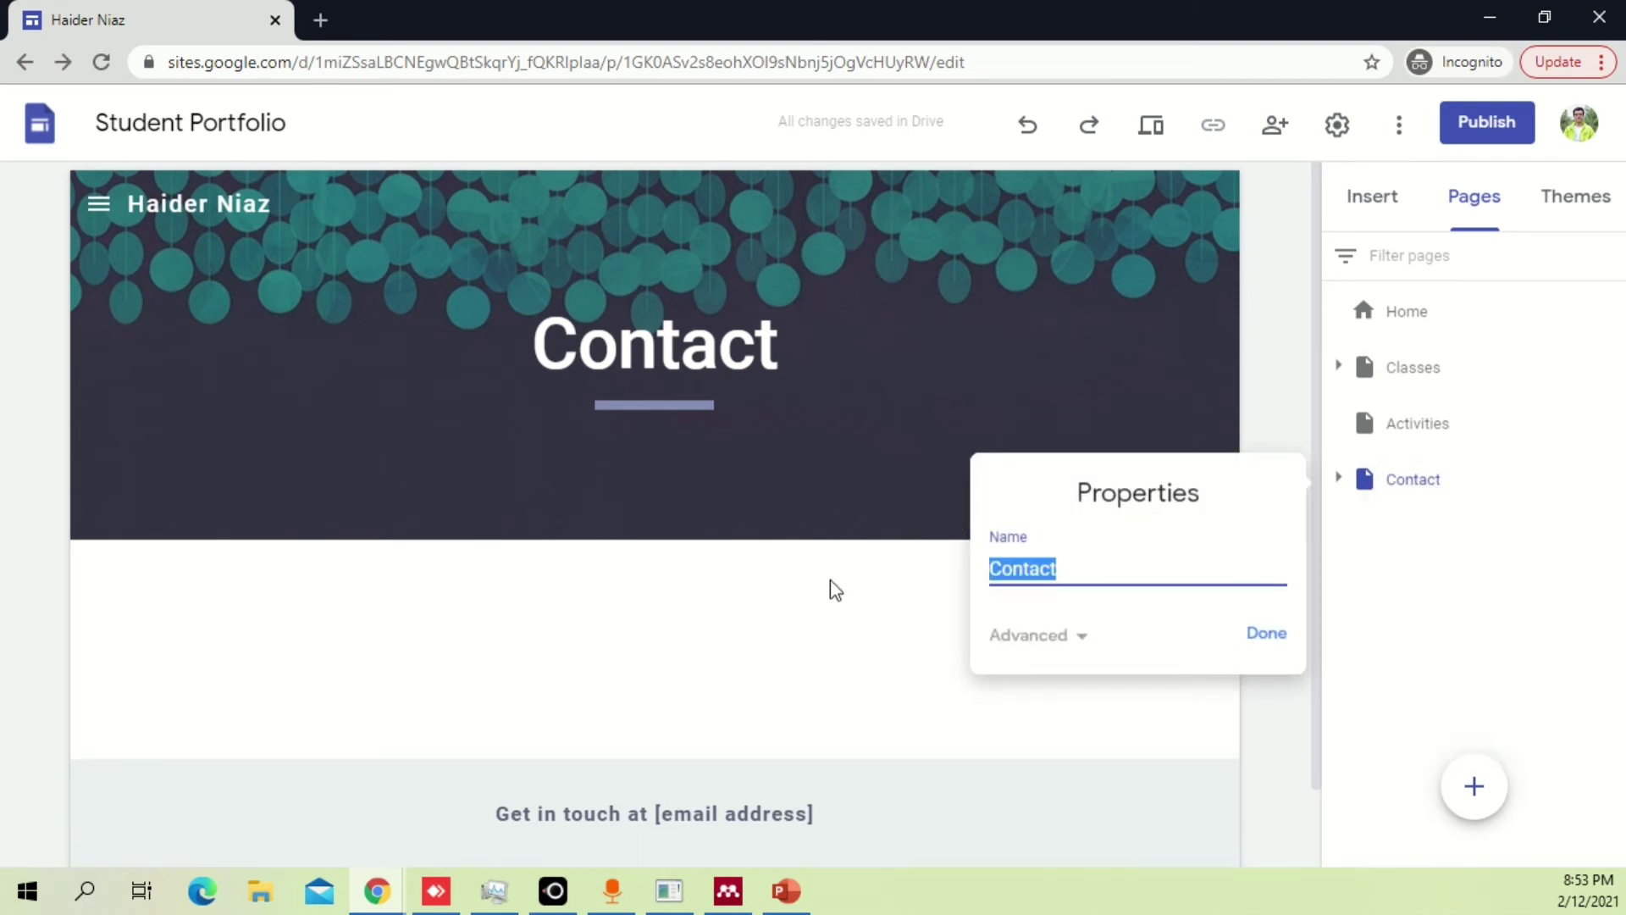
pyautogui.press('BackSpace')
pyautogui.click(1268, 635)
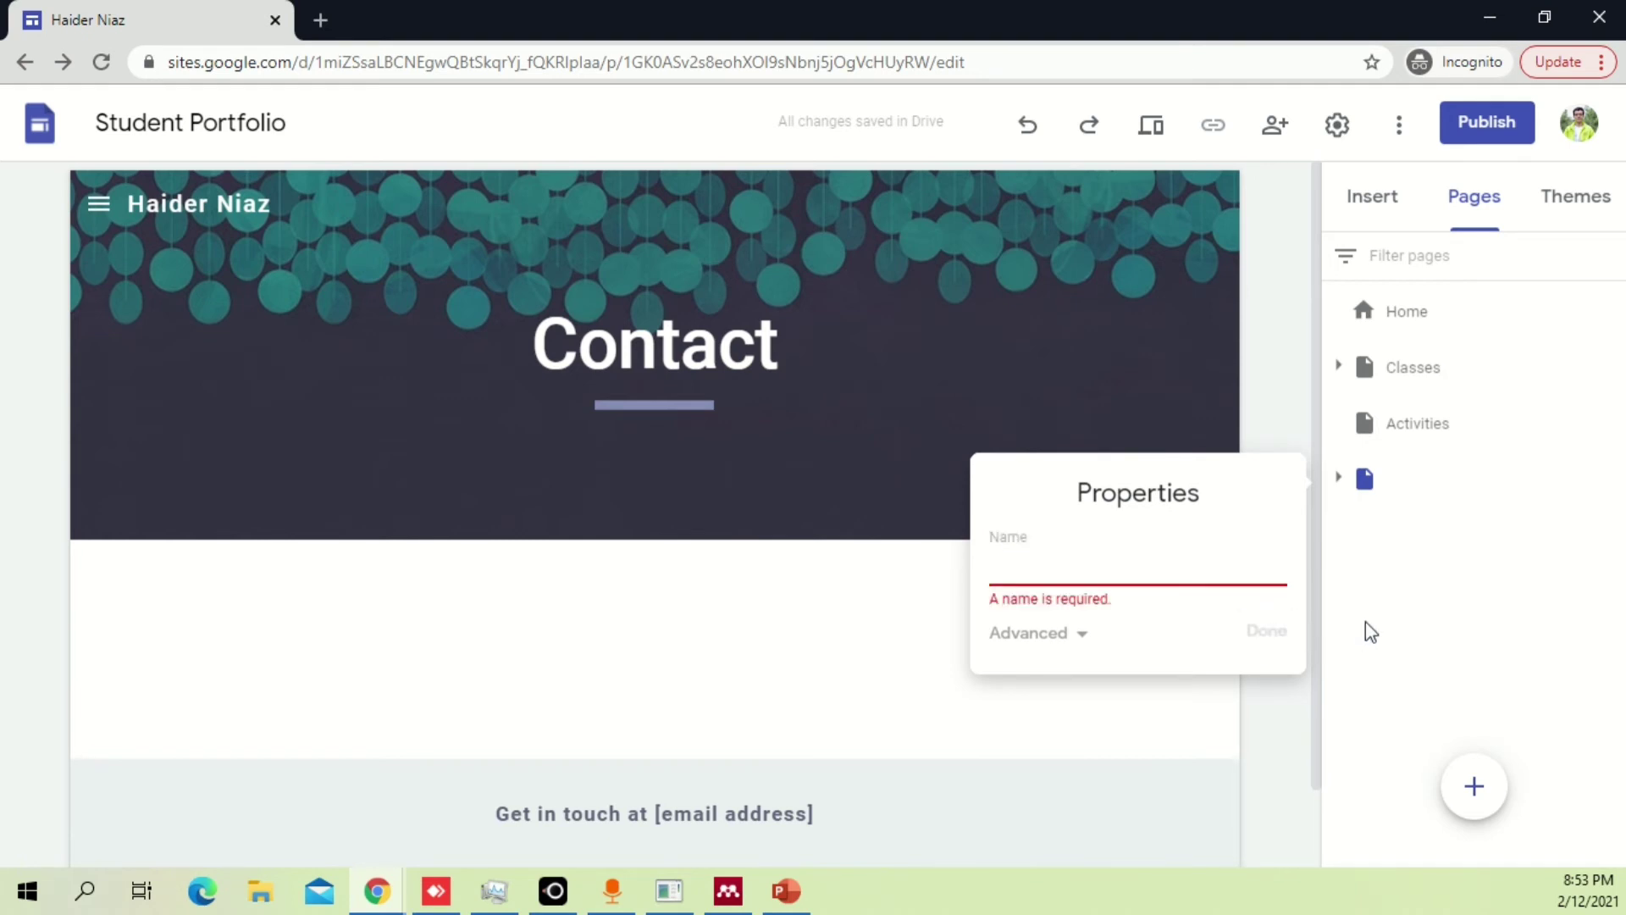
pyautogui.click(1364, 635)
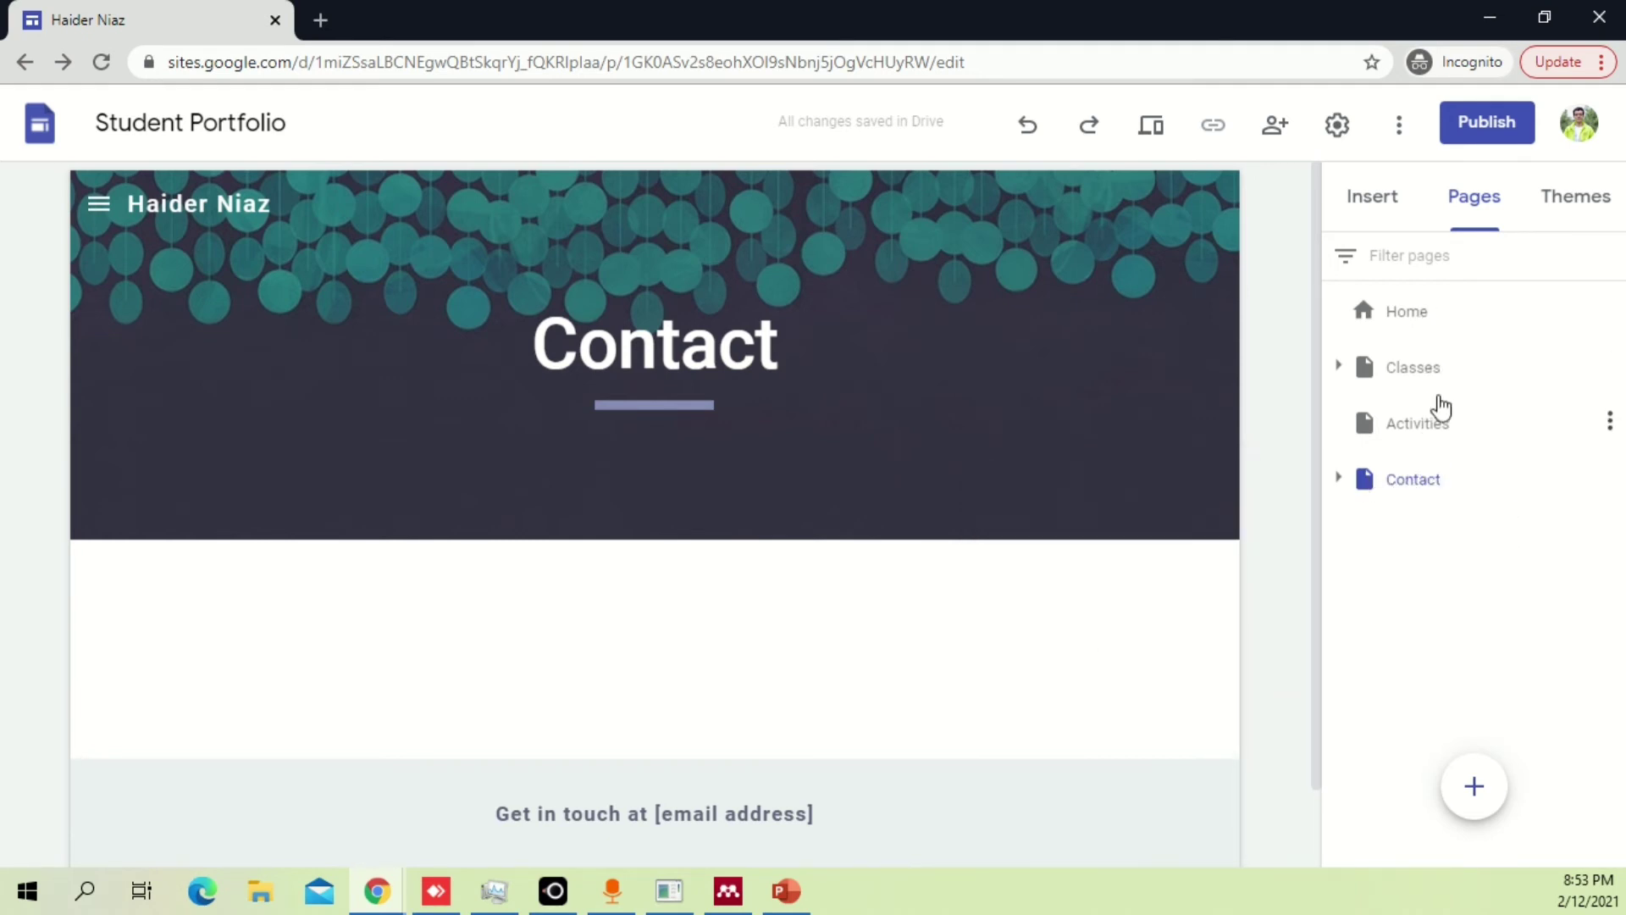
# Expand and collapse Contact's subpages, then bring up the Insert elements list.
pyautogui.moveTo(728, 396)
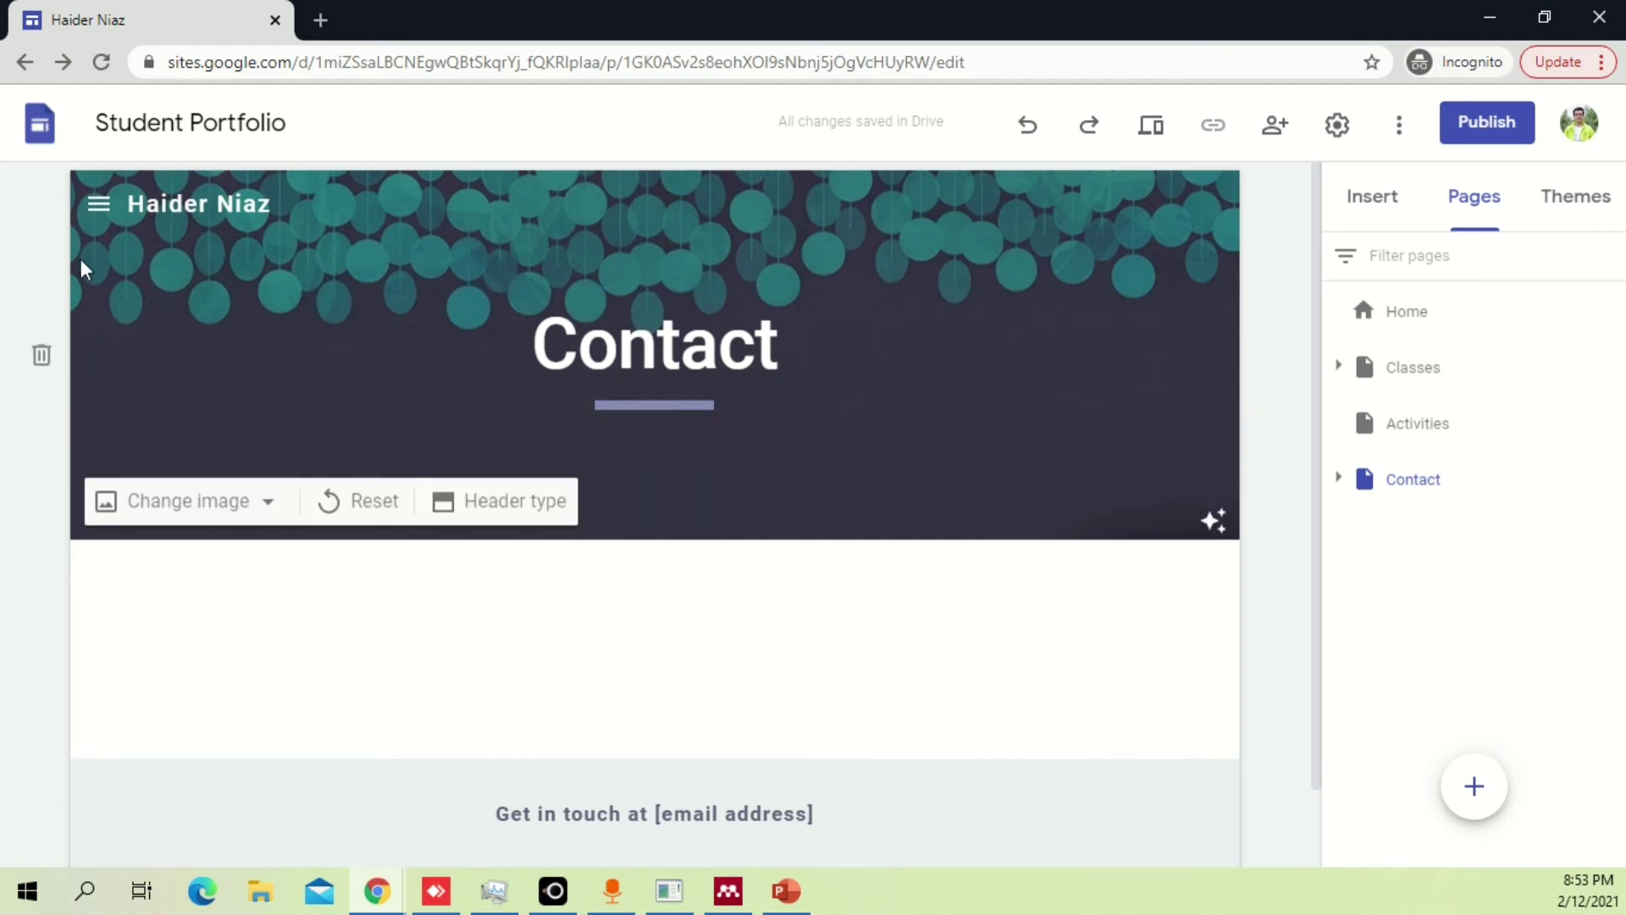
pyautogui.moveTo(96, 207)
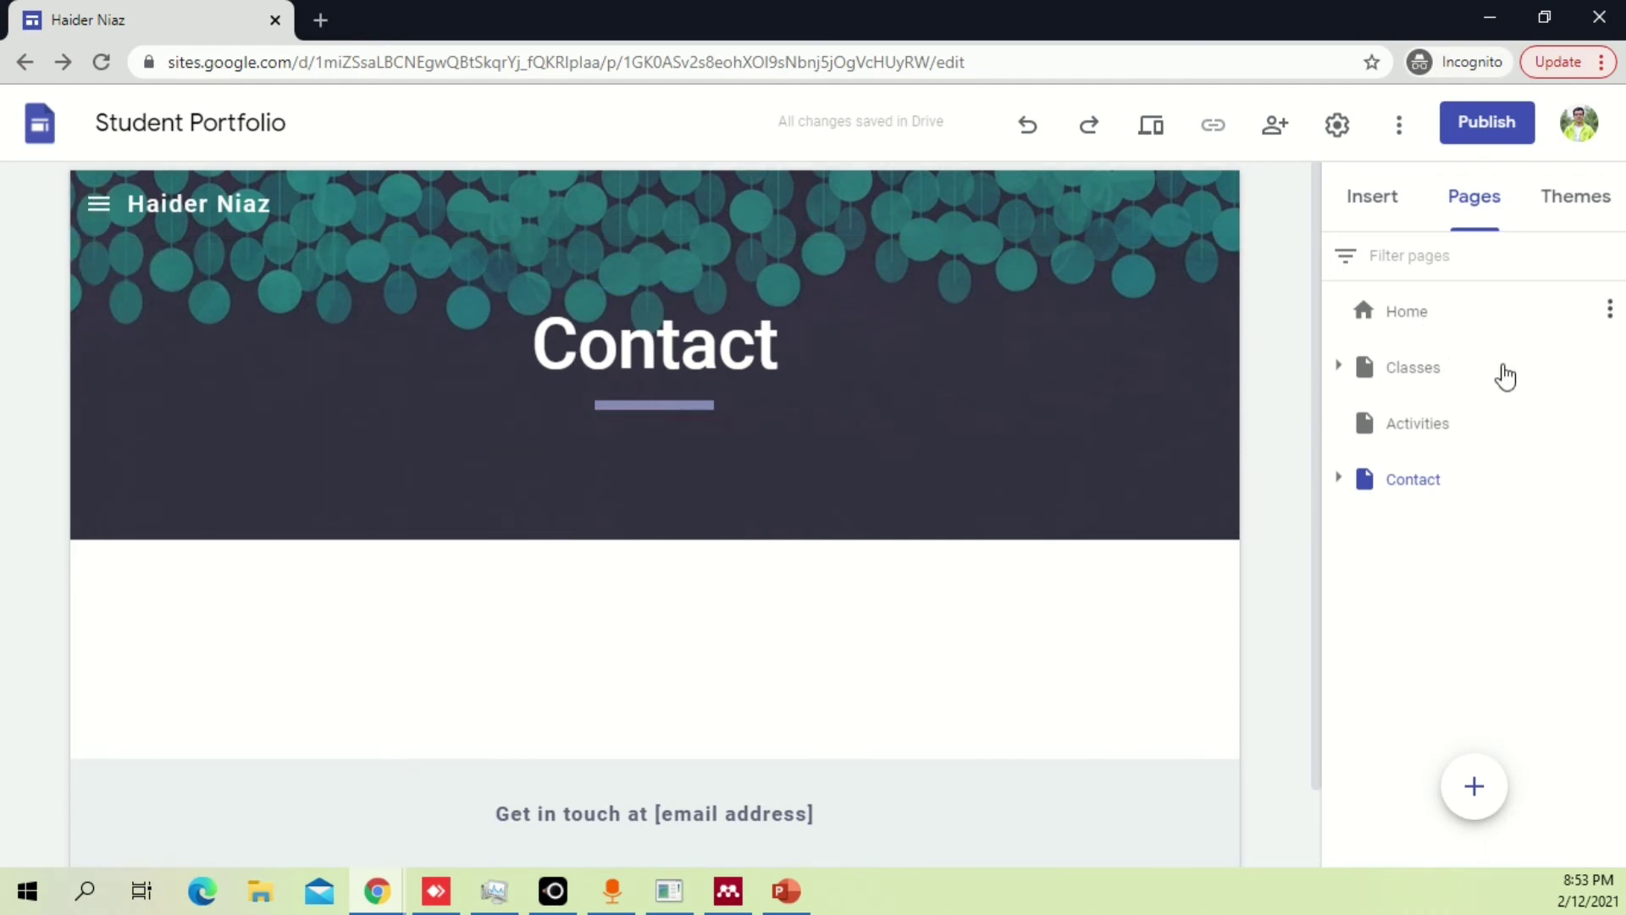
pyautogui.click(1338, 477)
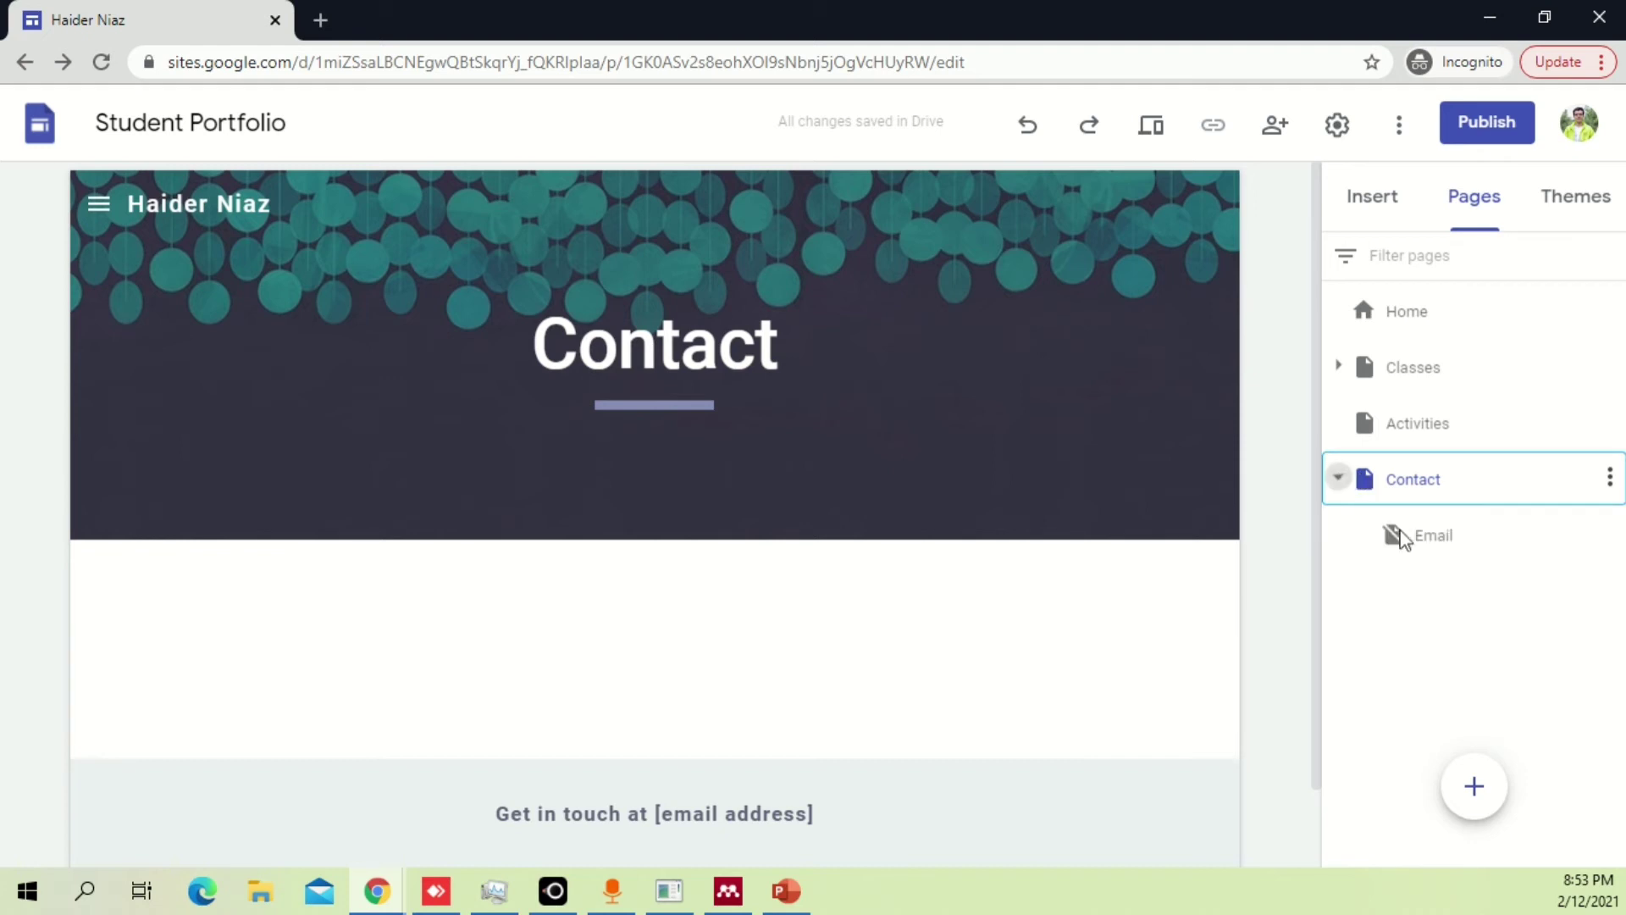
pyautogui.click(1340, 479)
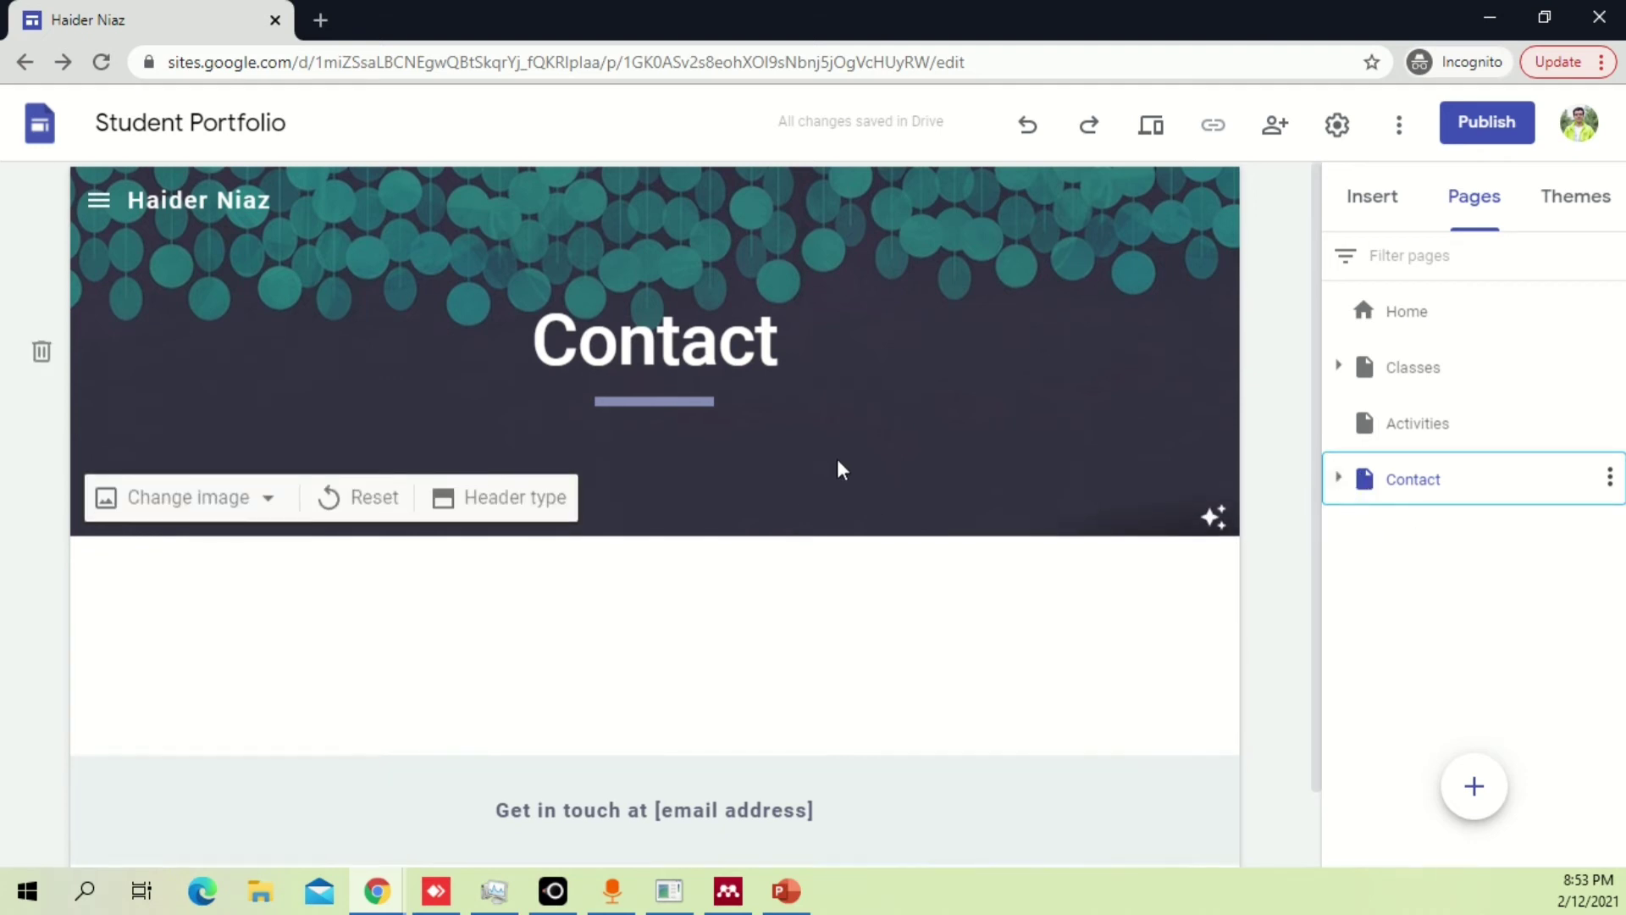
pyautogui.scroll(-1, 839, 465)
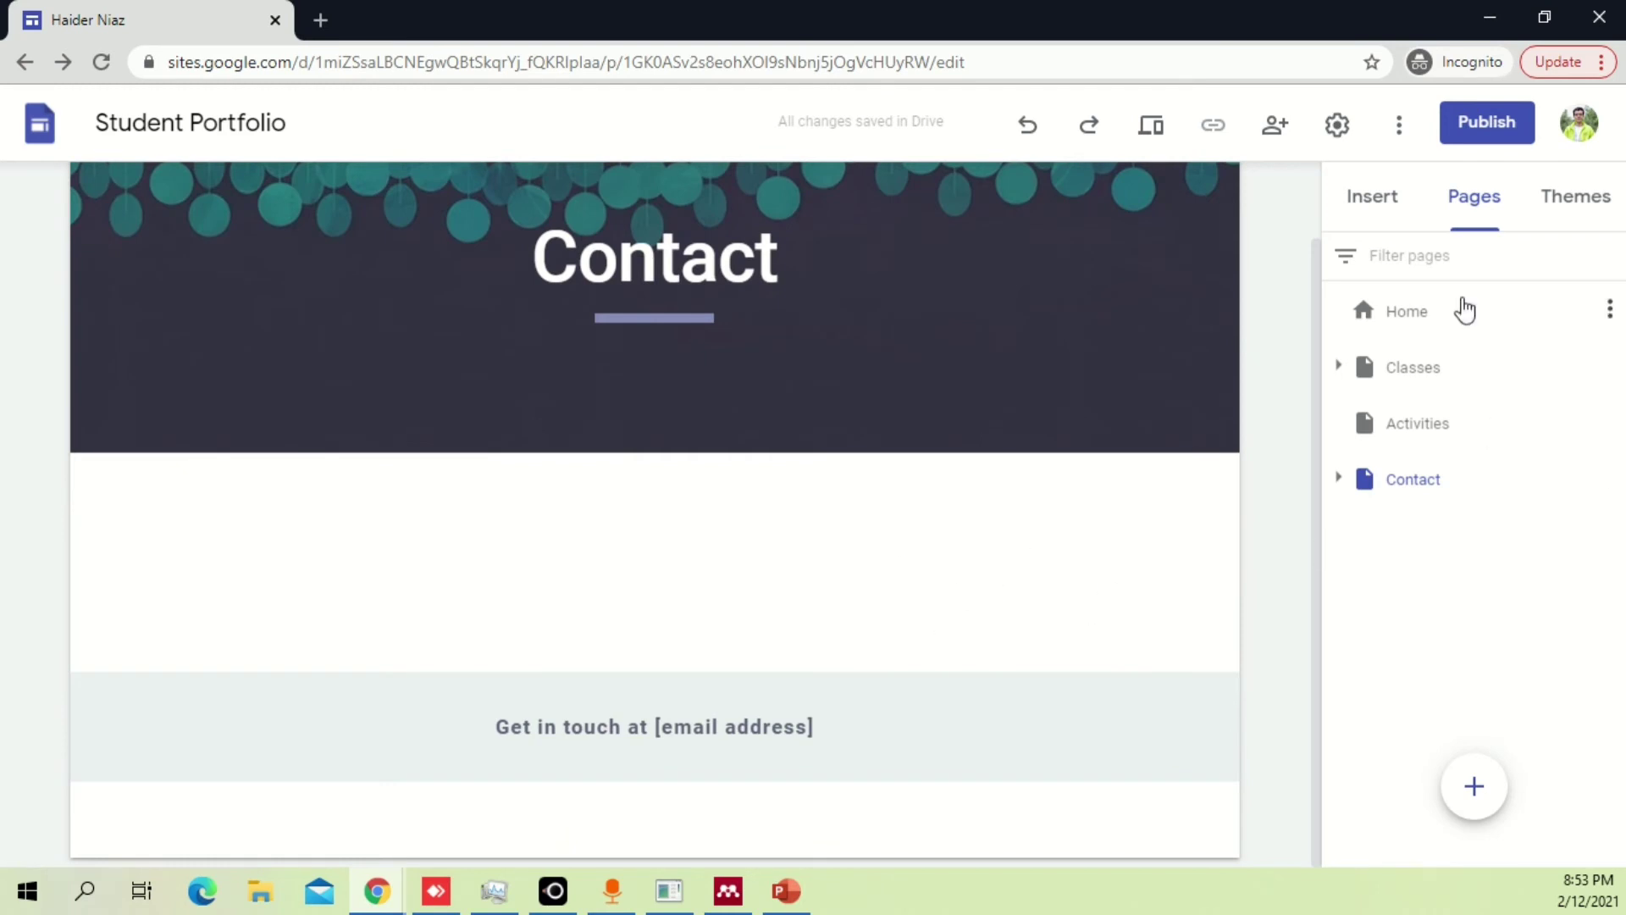
pyautogui.click(1372, 196)
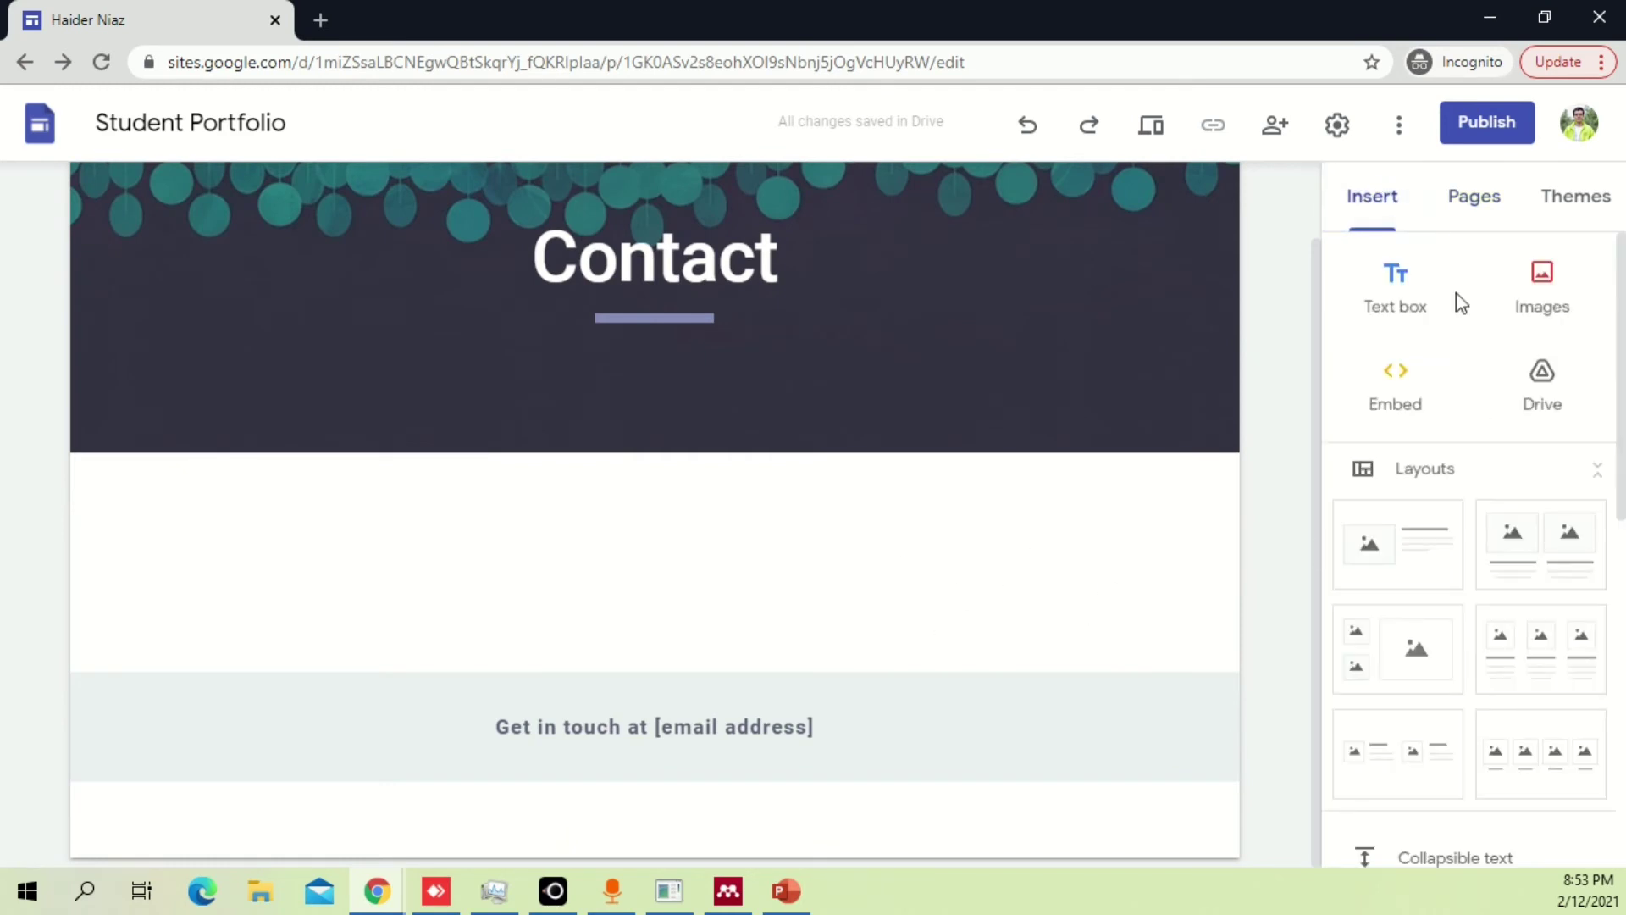
# Embed 'How To Make professional CV on PowerPoint', found by searching YouTube for the channel owner's name.
pyautogui.scroll(-6, 1434, 609)
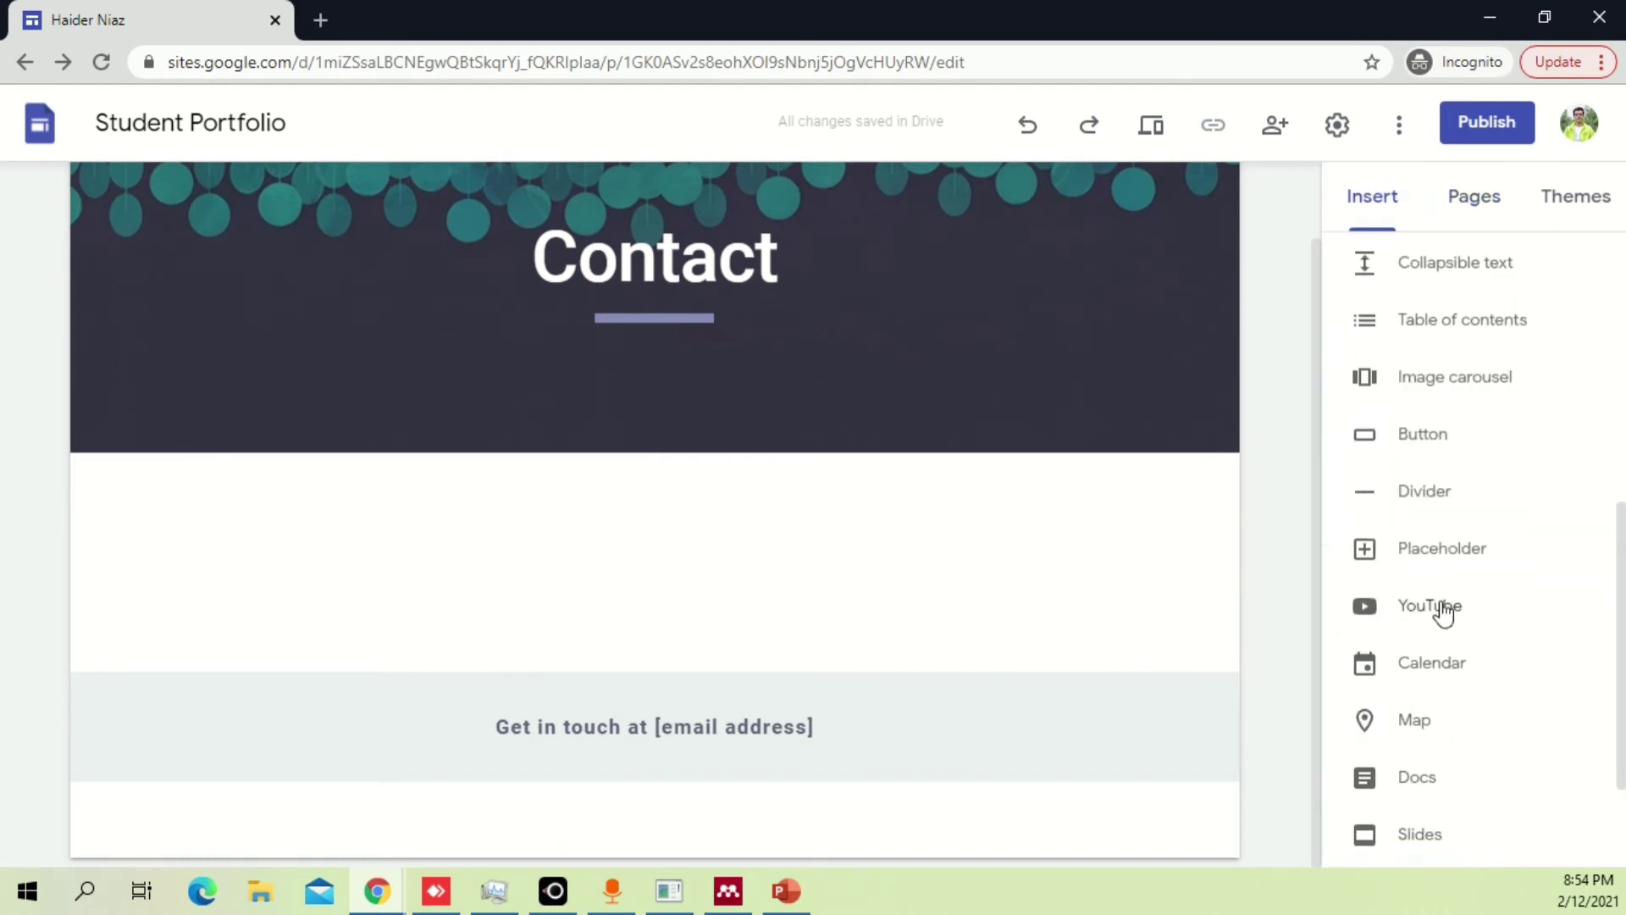
pyautogui.scroll(1, 1533, 541)
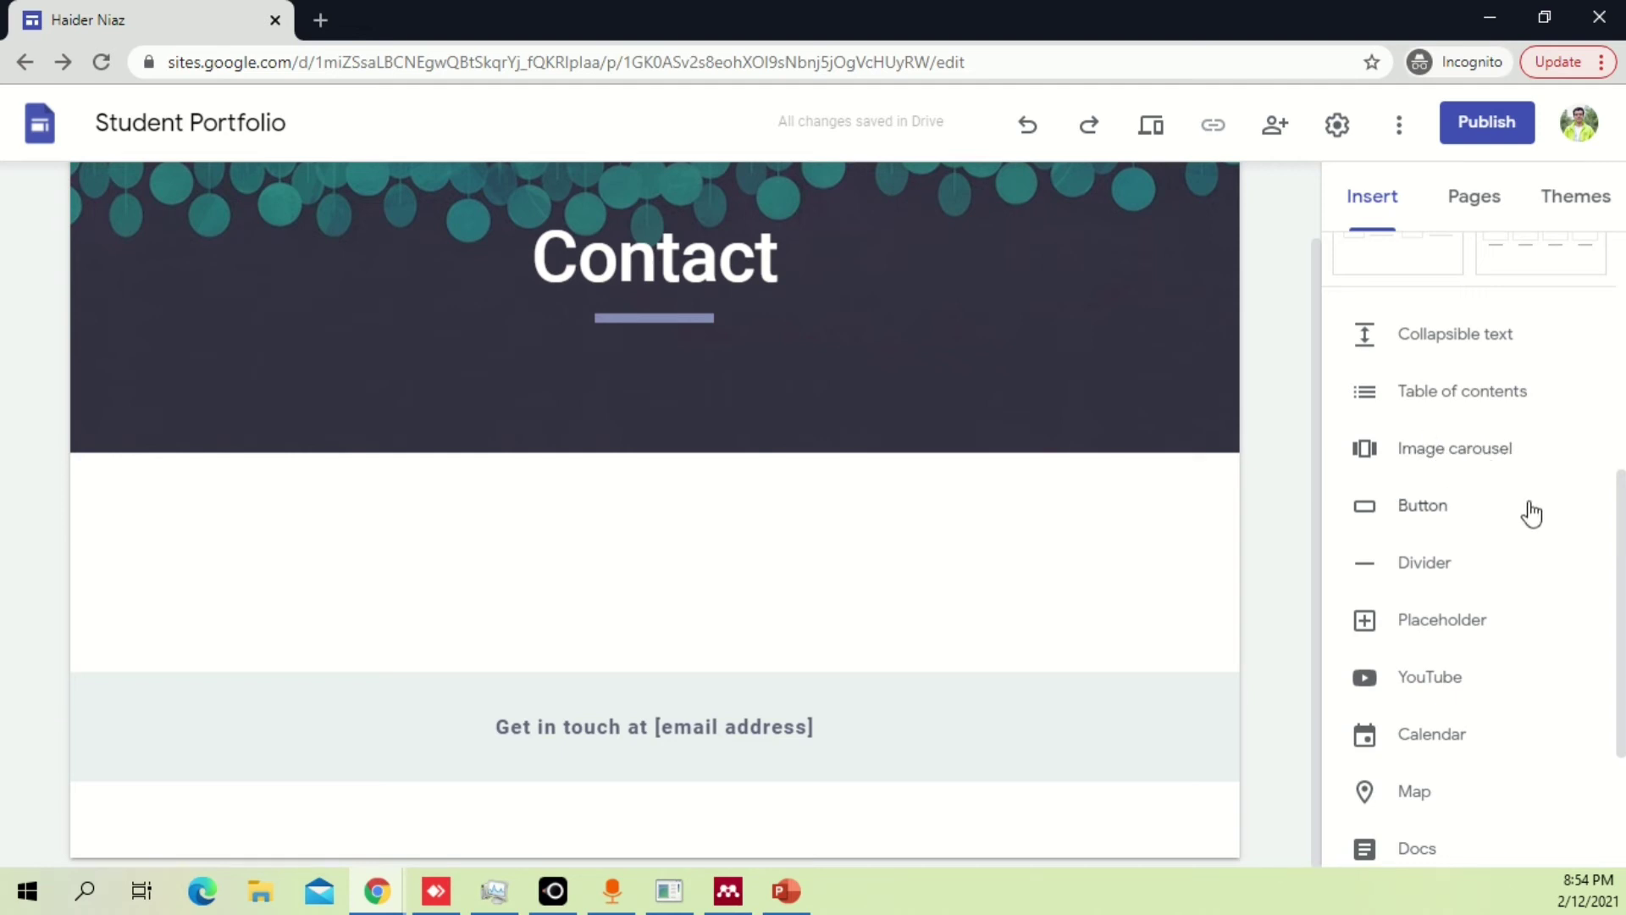
pyautogui.scroll(-3, 1516, 644)
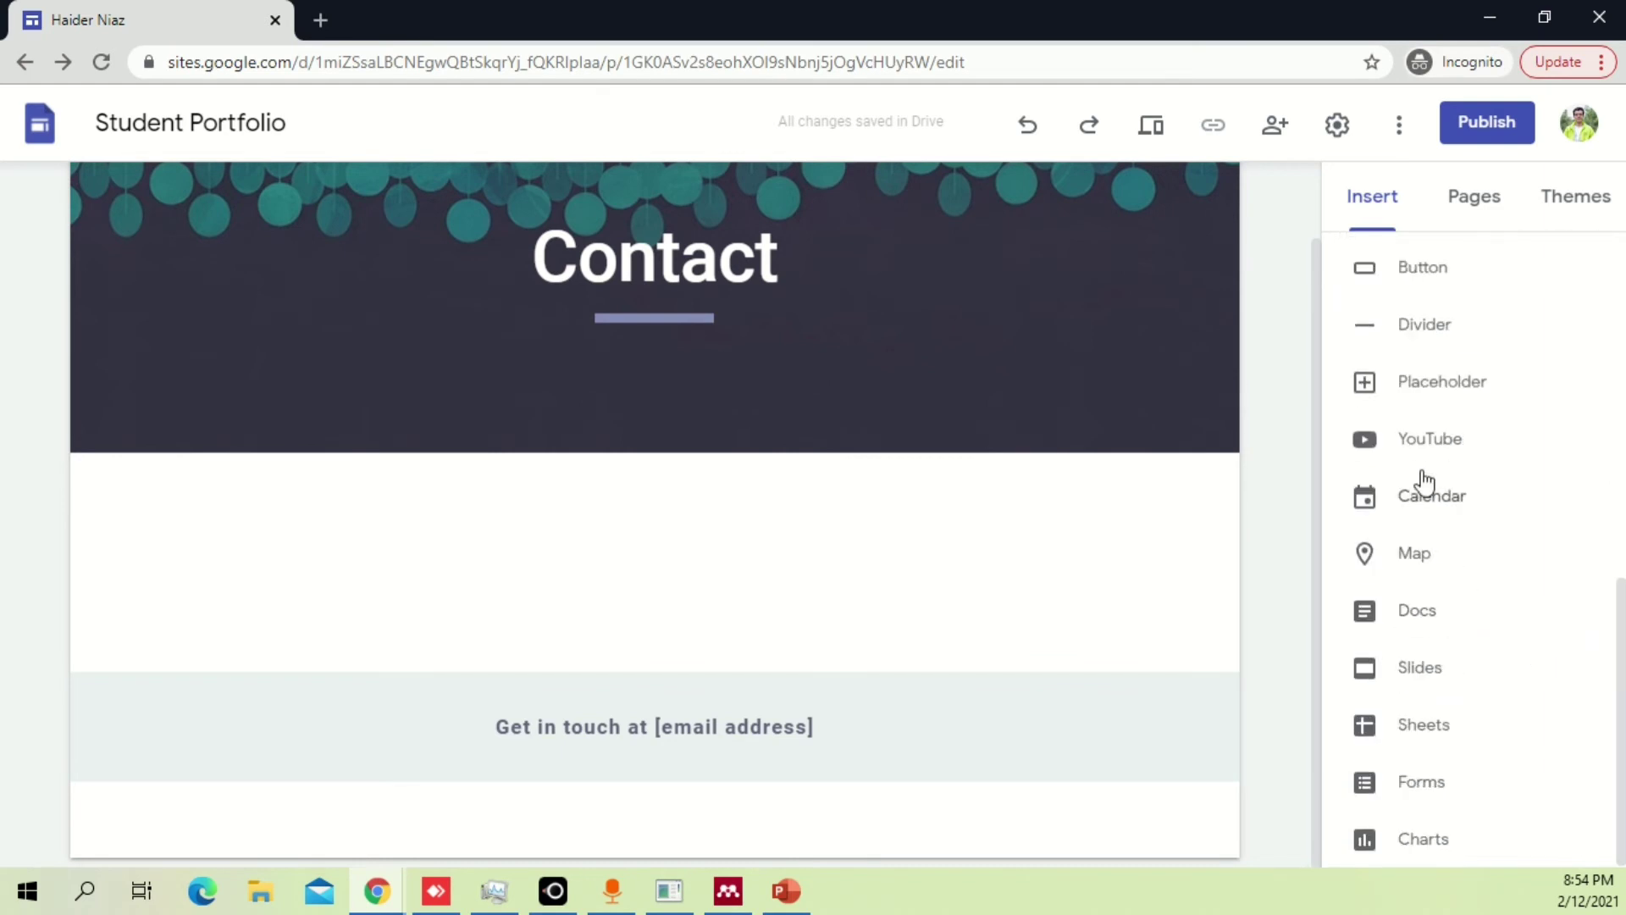
pyautogui.click(1430, 442)
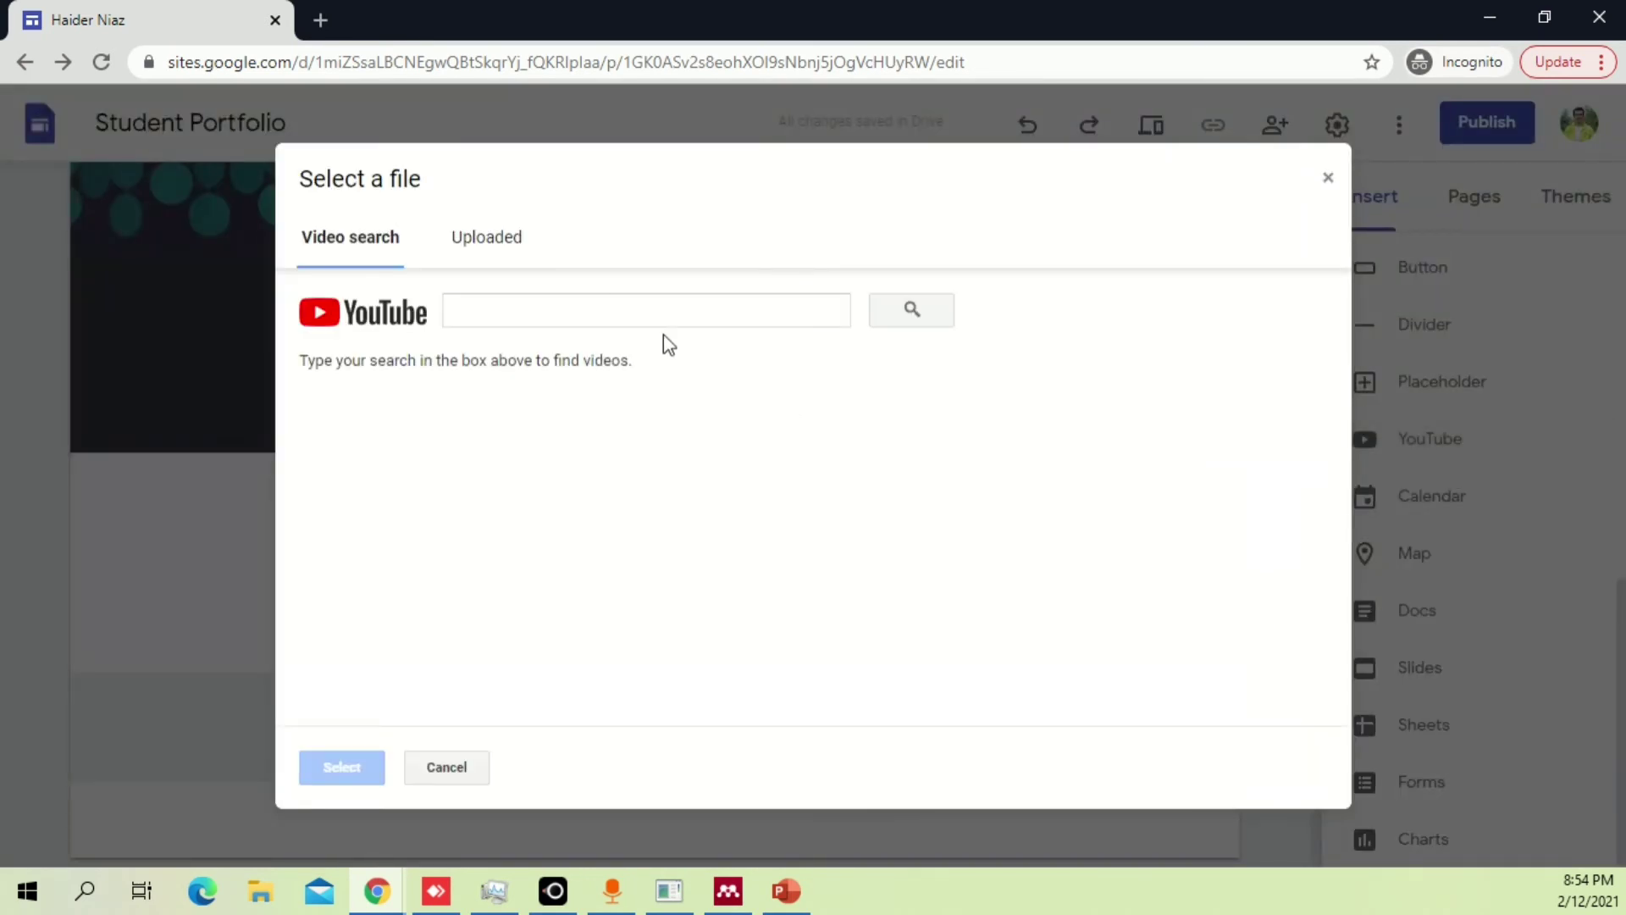
pyautogui.click(615, 302)
pyautogui.write('hai')
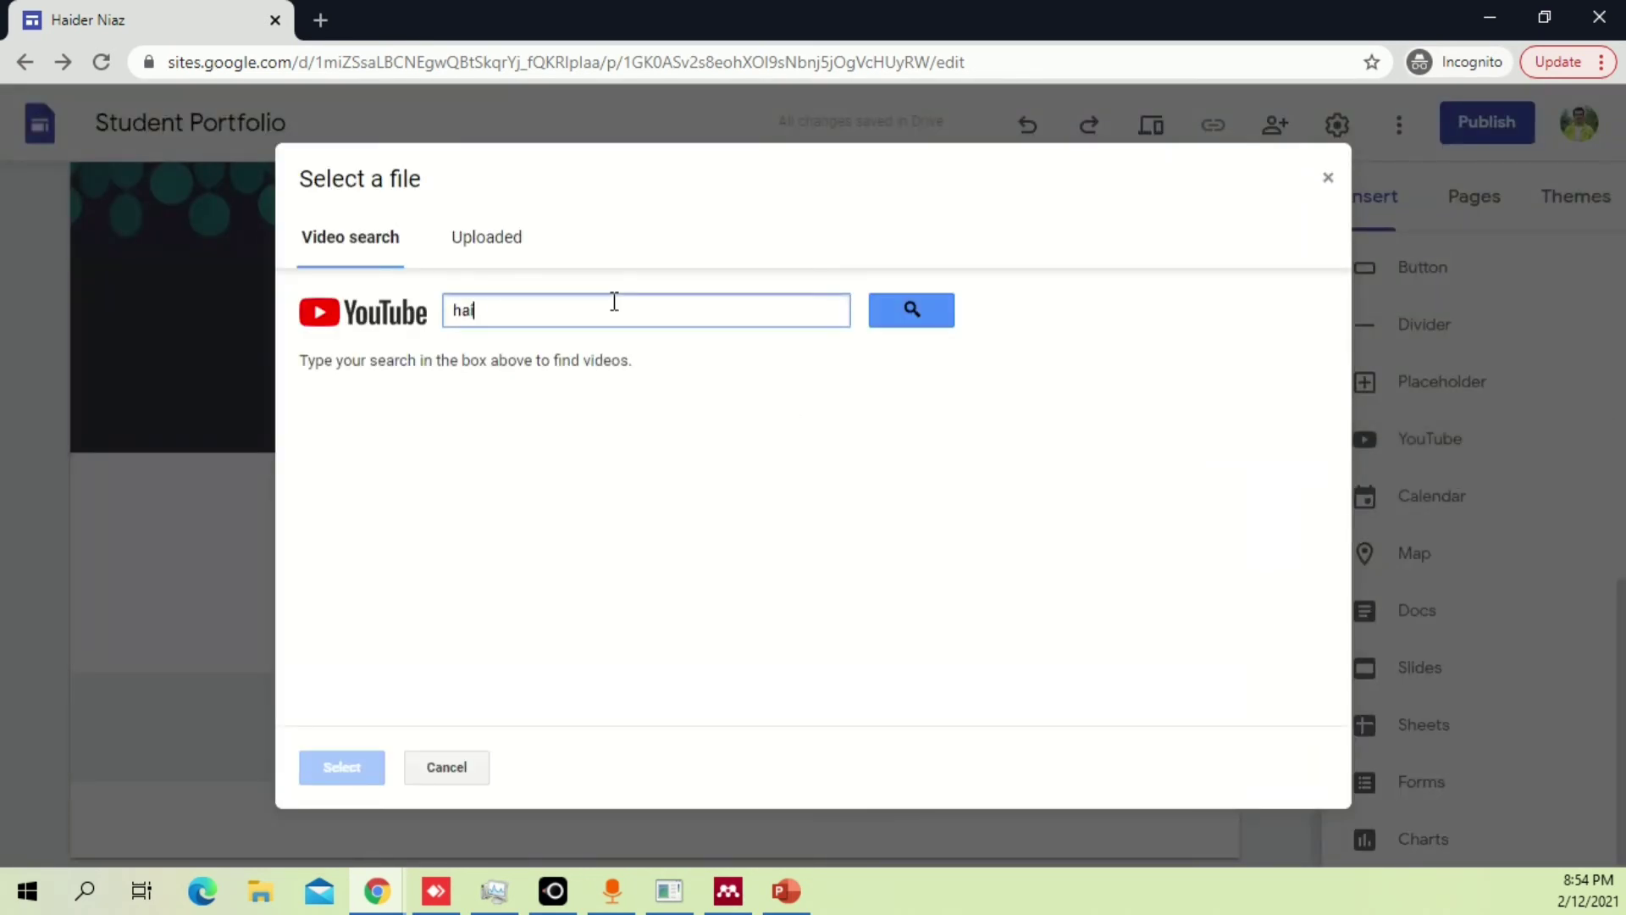
pyautogui.write('der niaz')
pyautogui.click(911, 310)
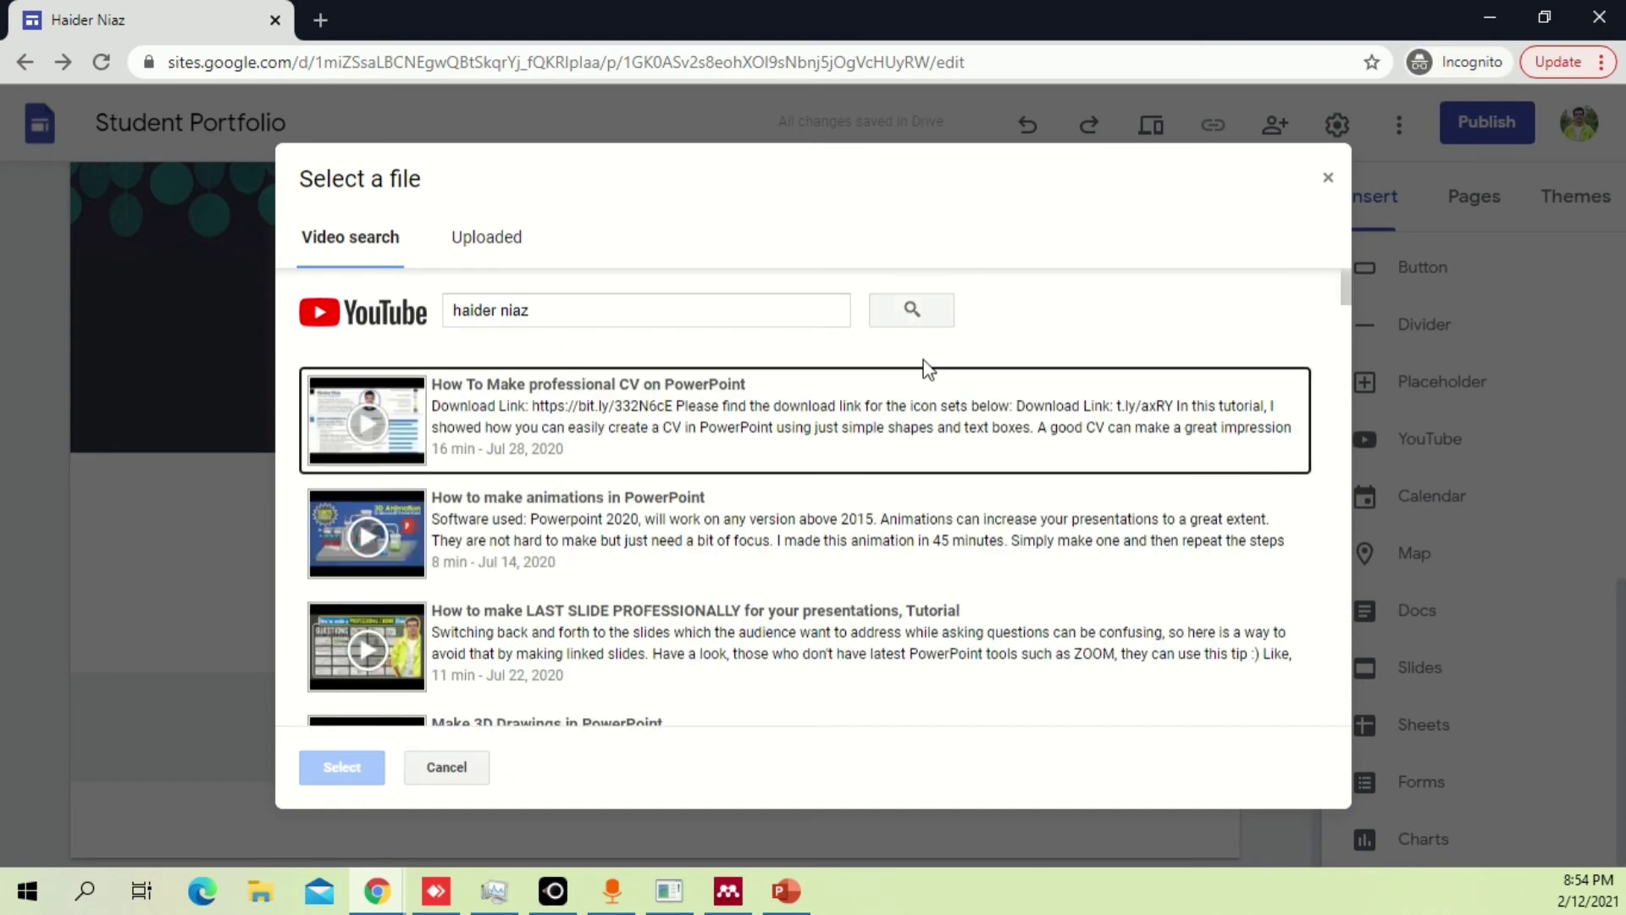
pyautogui.click(568, 379)
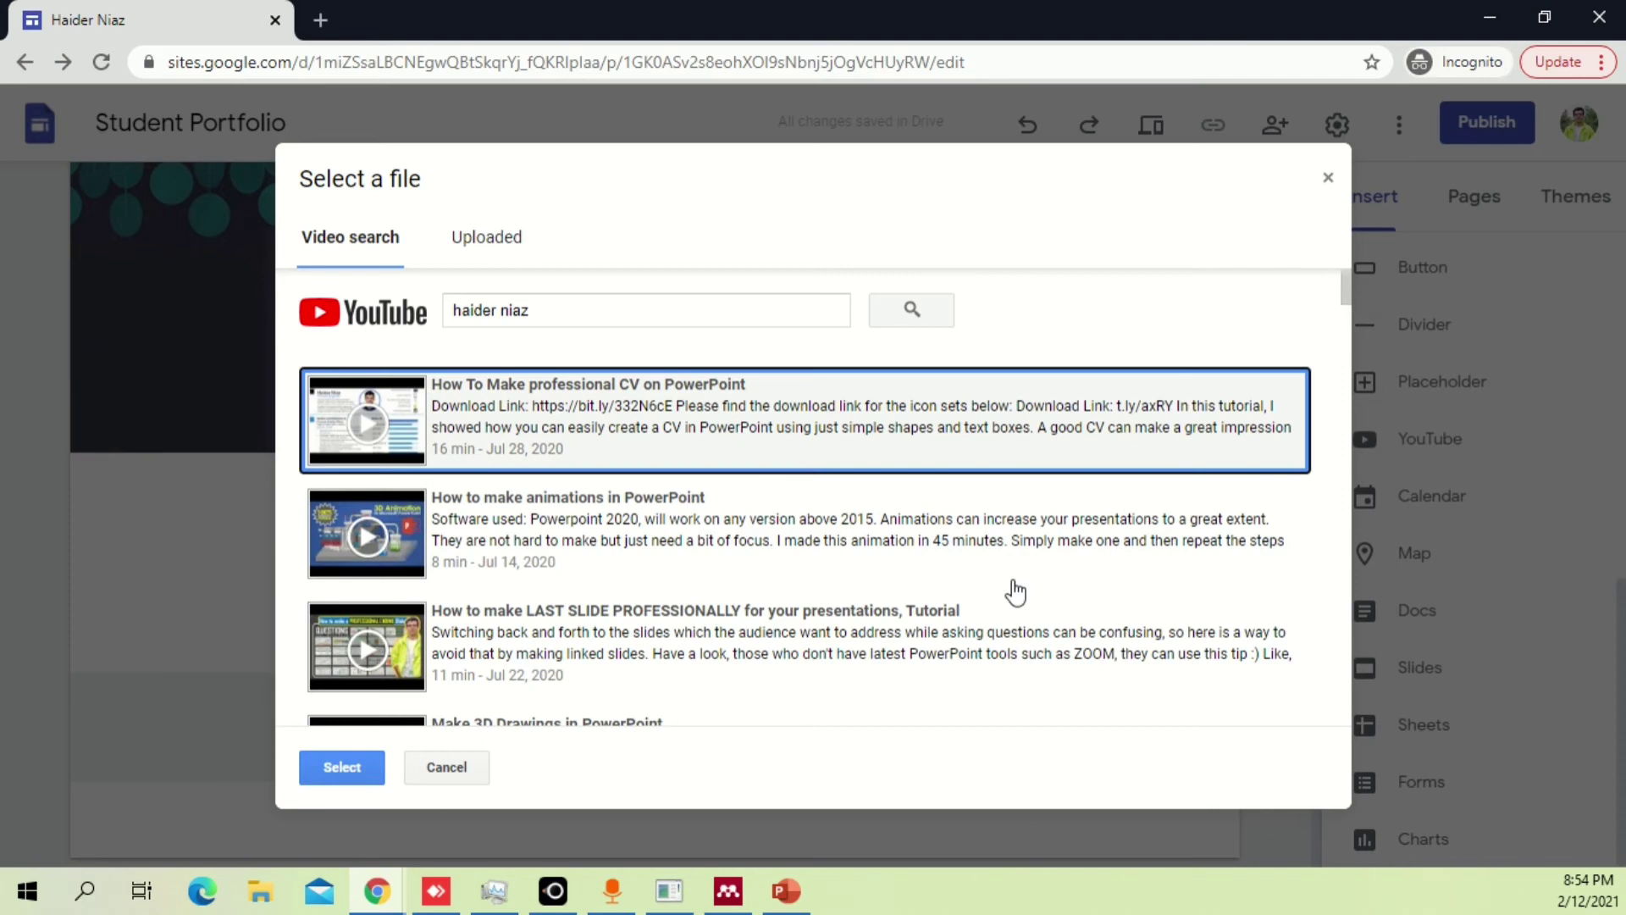
pyautogui.click(376, 779)
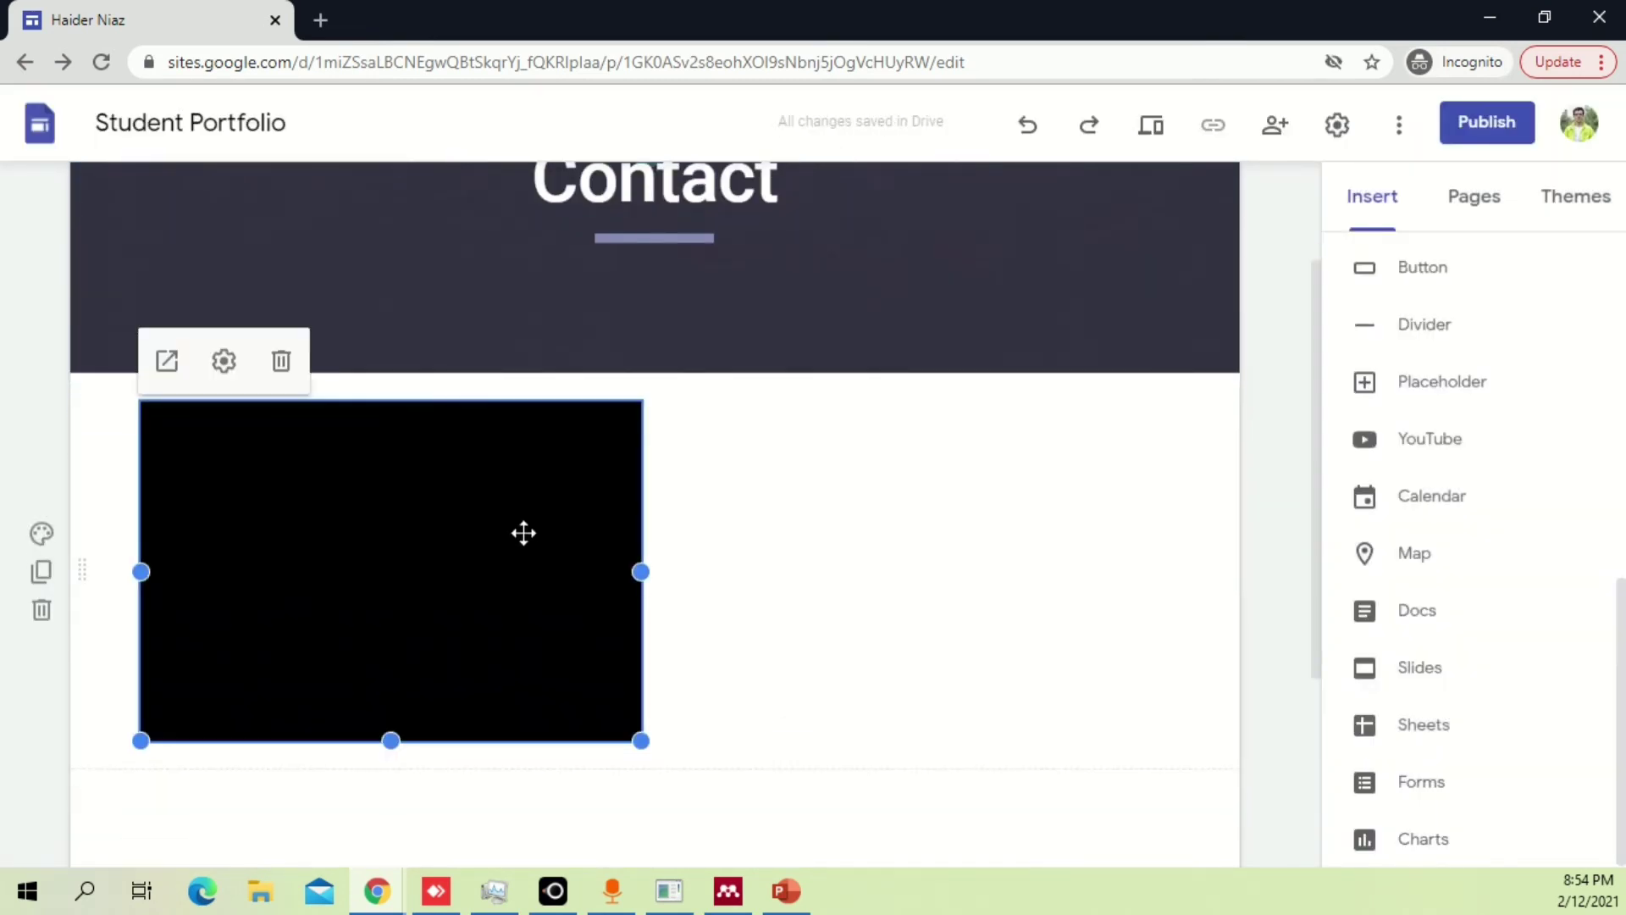
# Stretch the CV video to the full content width and drag its bottom edge down to make it taller.
pyautogui.moveTo(641, 572); pyautogui.dragTo(1171, 588)
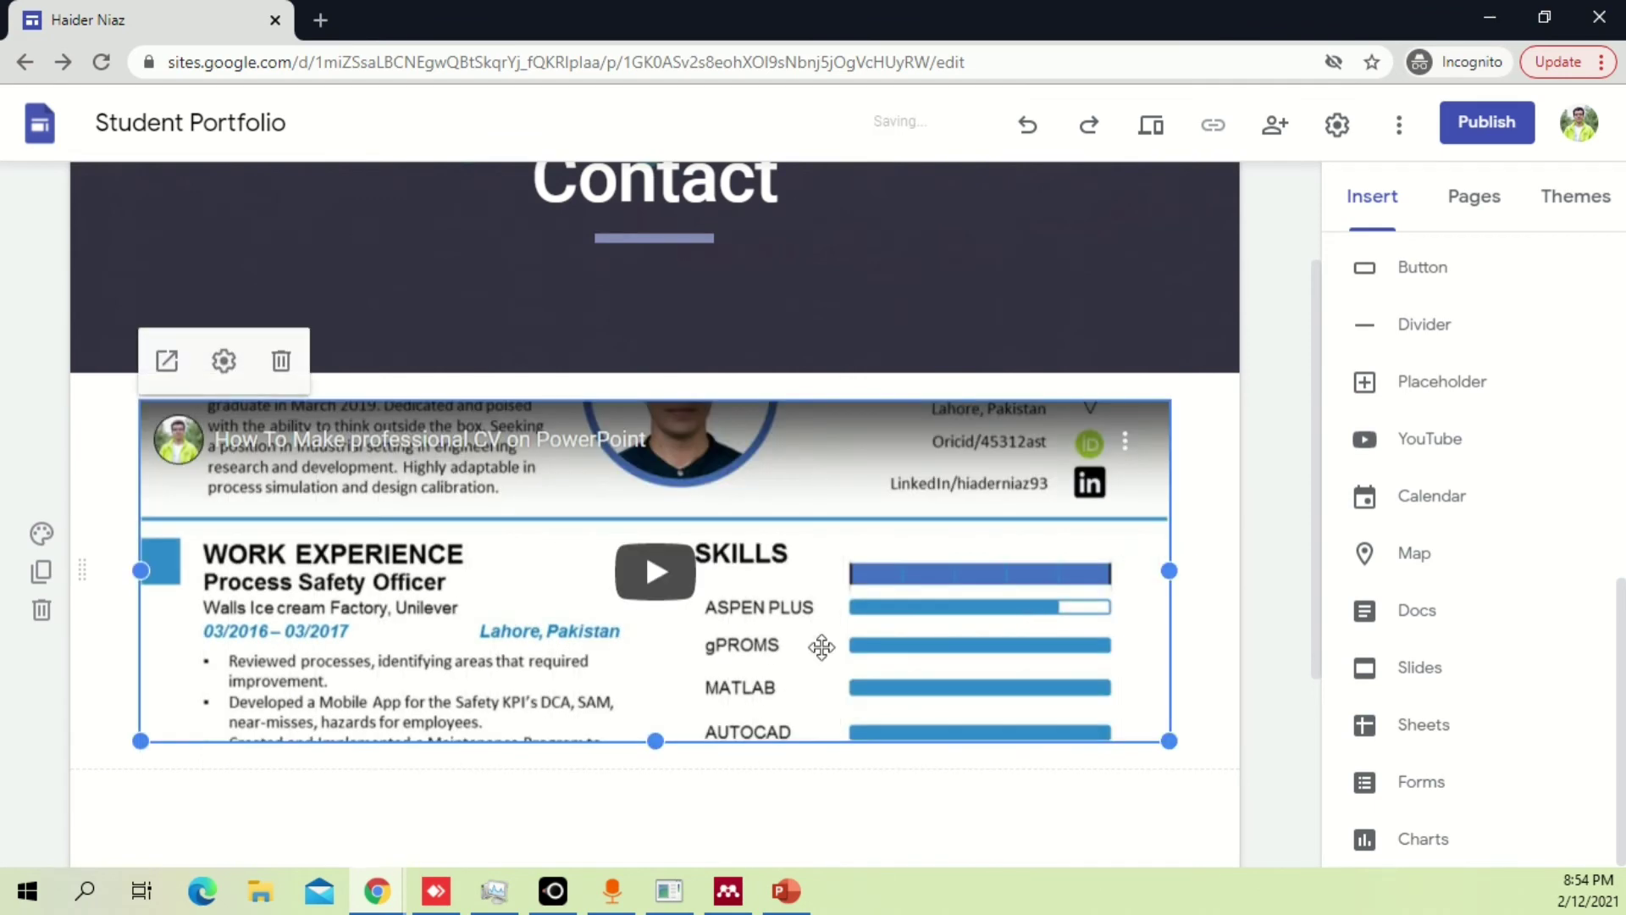
pyautogui.scroll(-3, 687, 590)
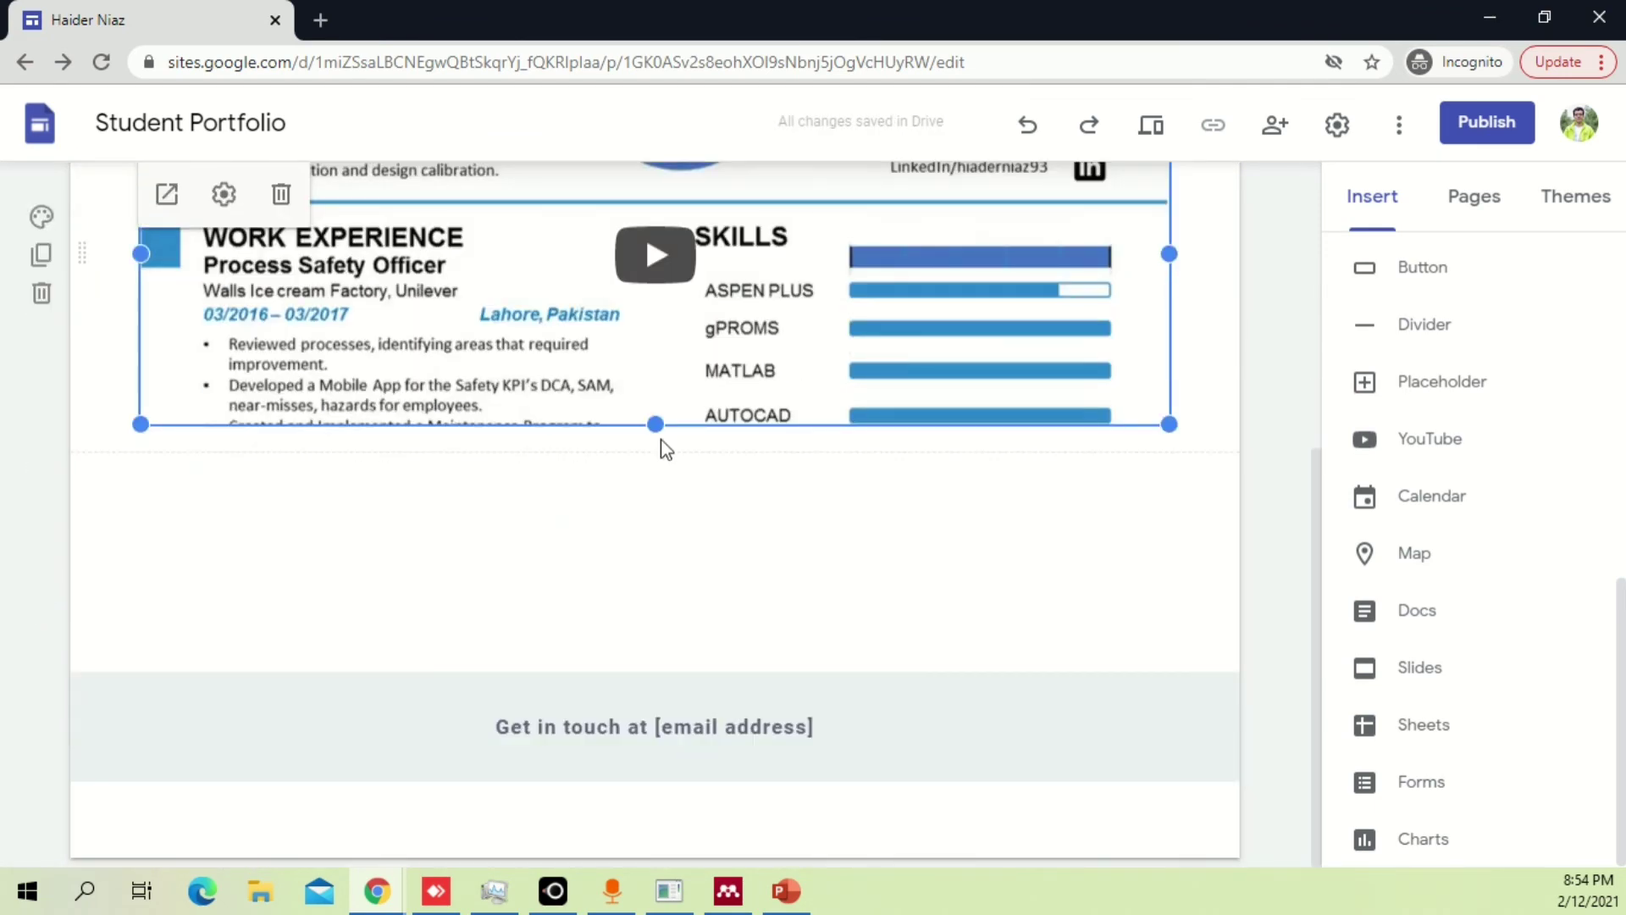
pyautogui.moveTo(656, 424); pyautogui.dragTo(673, 475)
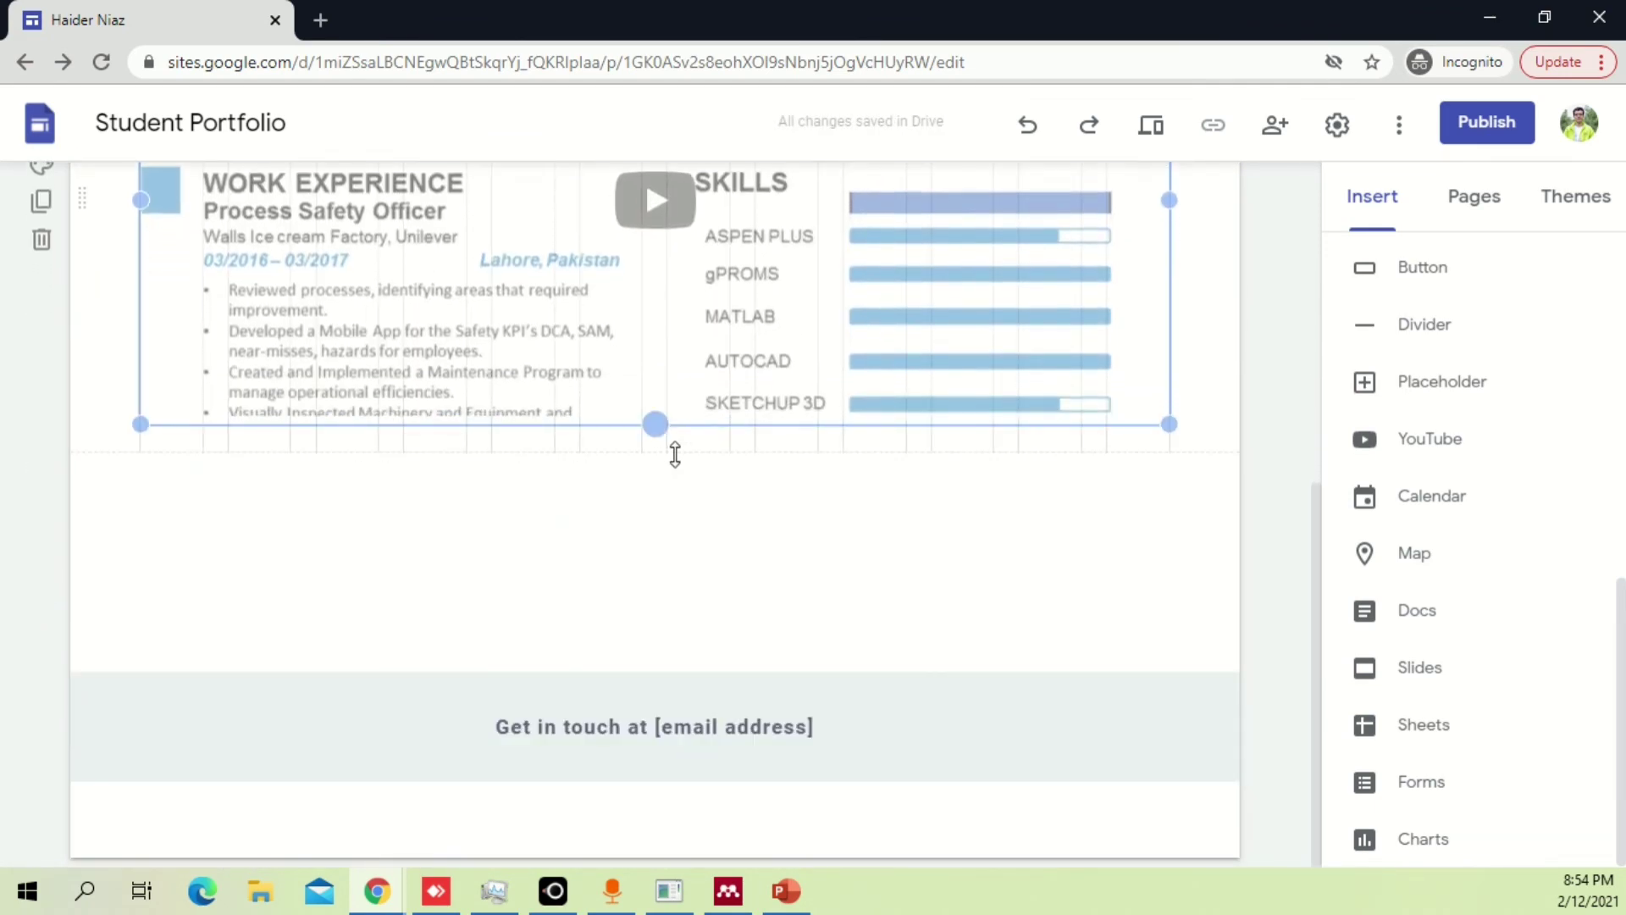
pyautogui.scroll(5, 704, 505)
pyautogui.scroll(-4, 708, 518)
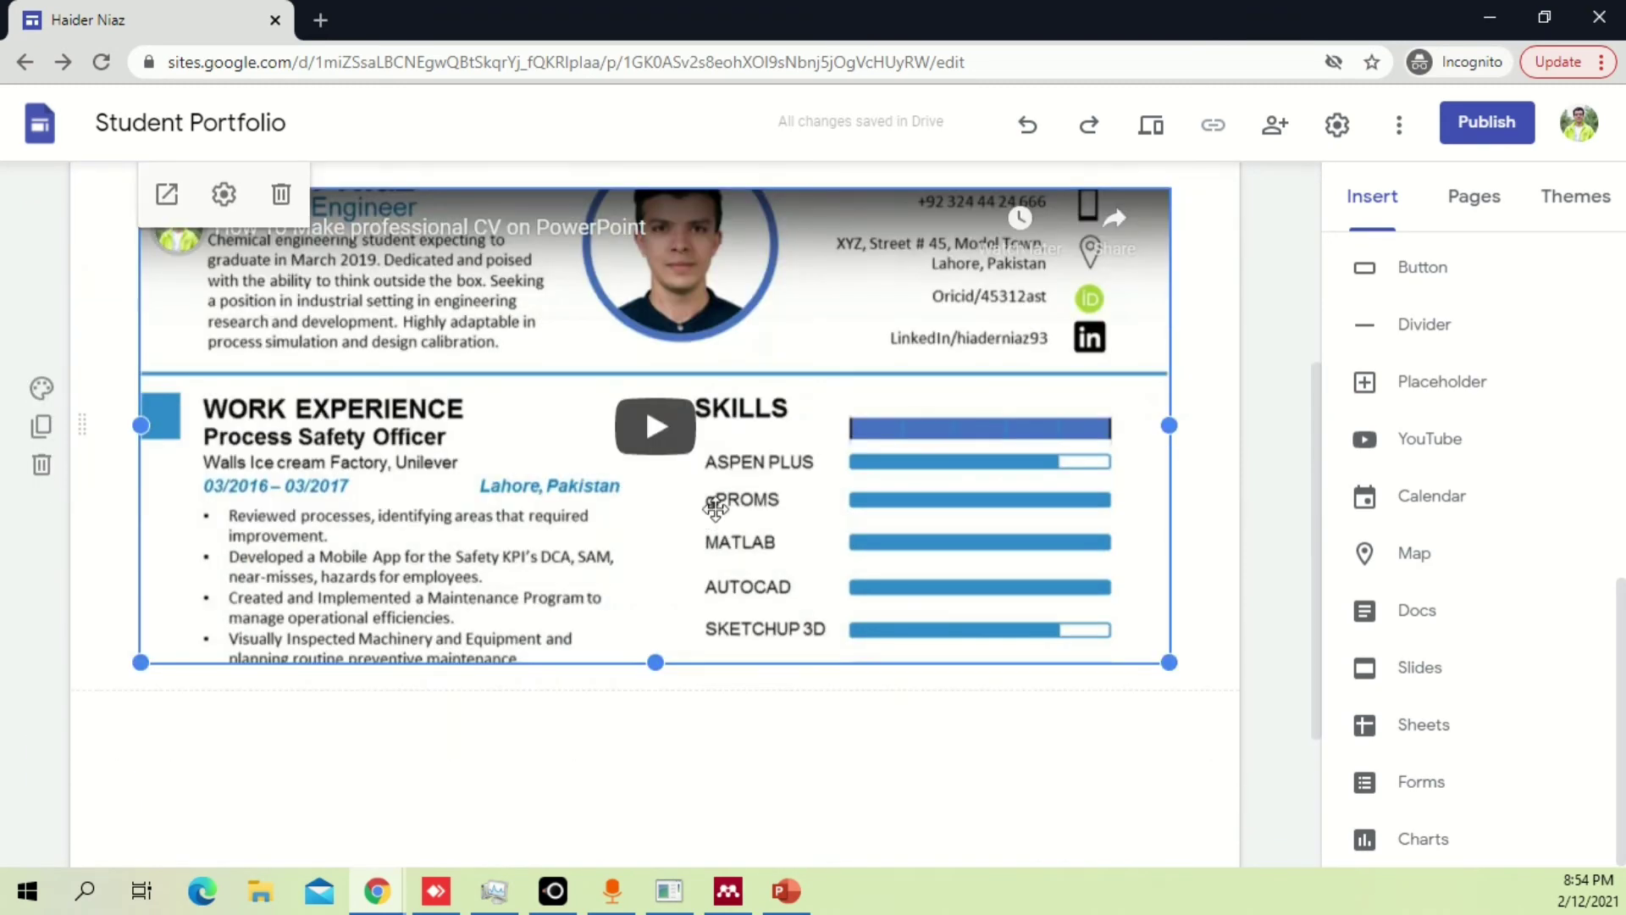
pyautogui.moveTo(654, 669); pyautogui.dragTo(657, 754)
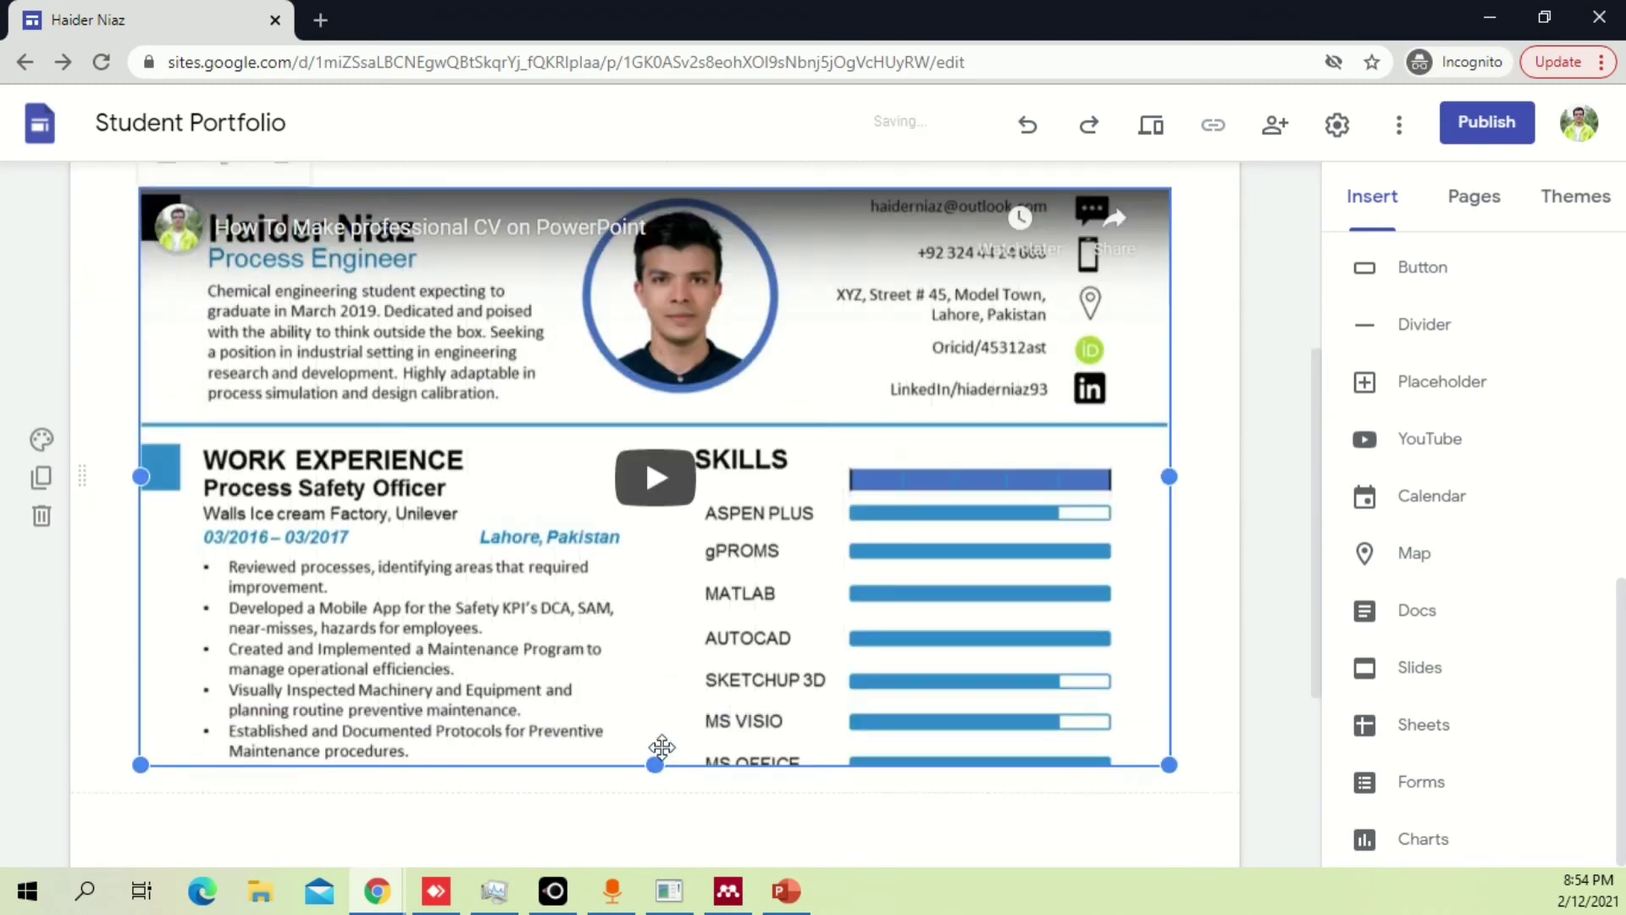
pyautogui.scroll(3, 662, 498)
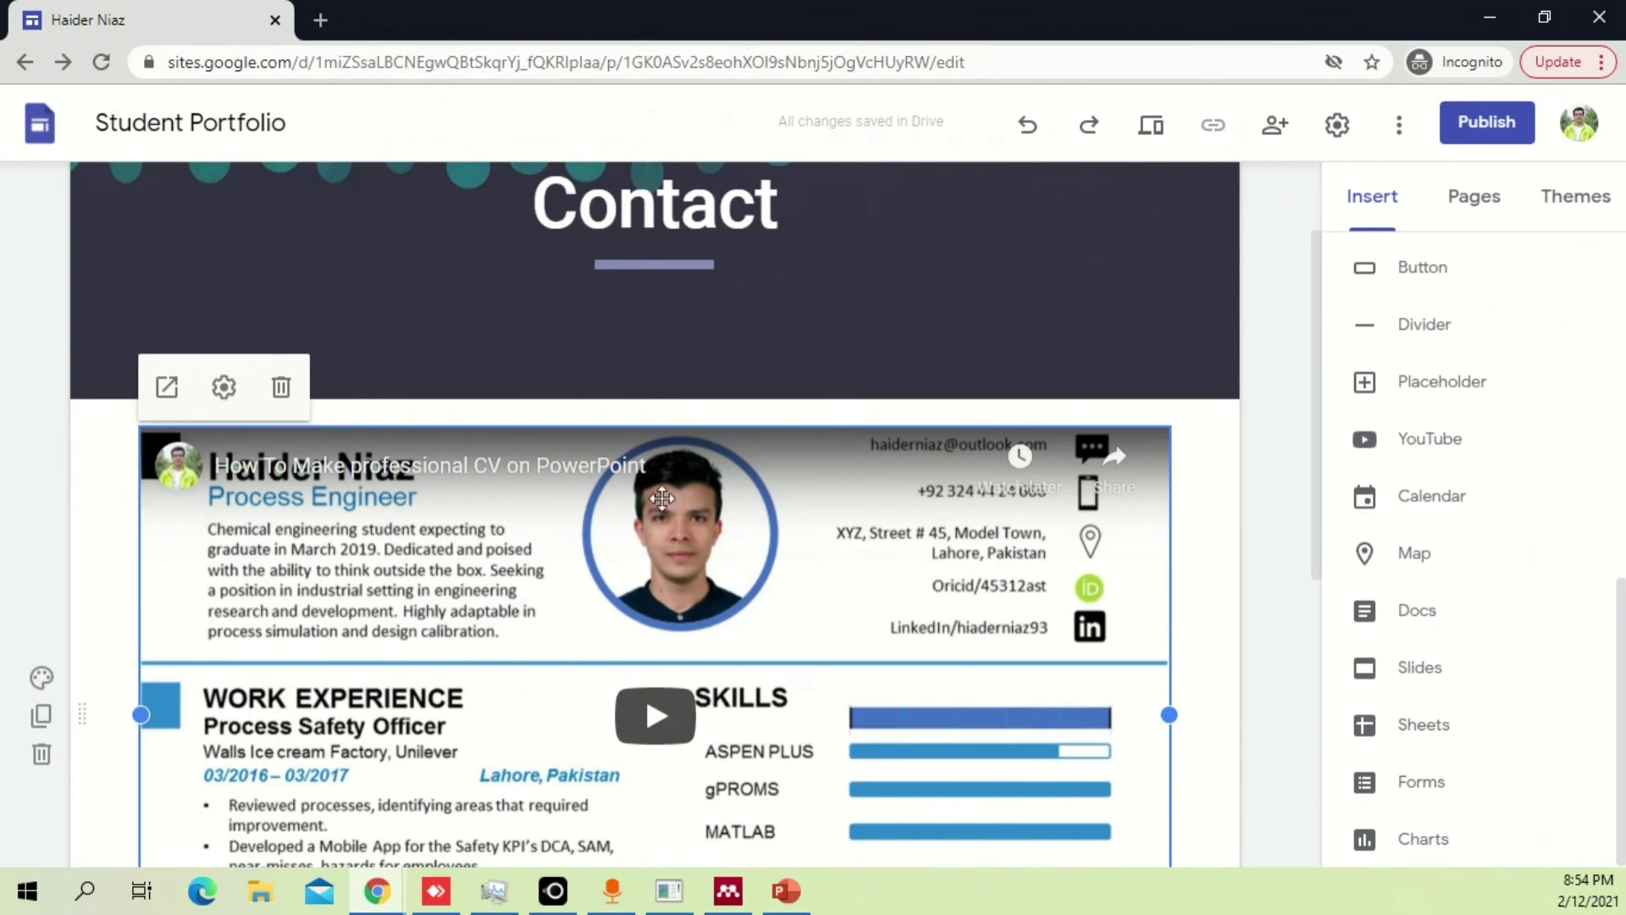
# In the video's settings, keep Normal player controls and set the progress bar colour to White.
pyautogui.click(224, 387)
pyautogui.click(992, 535)
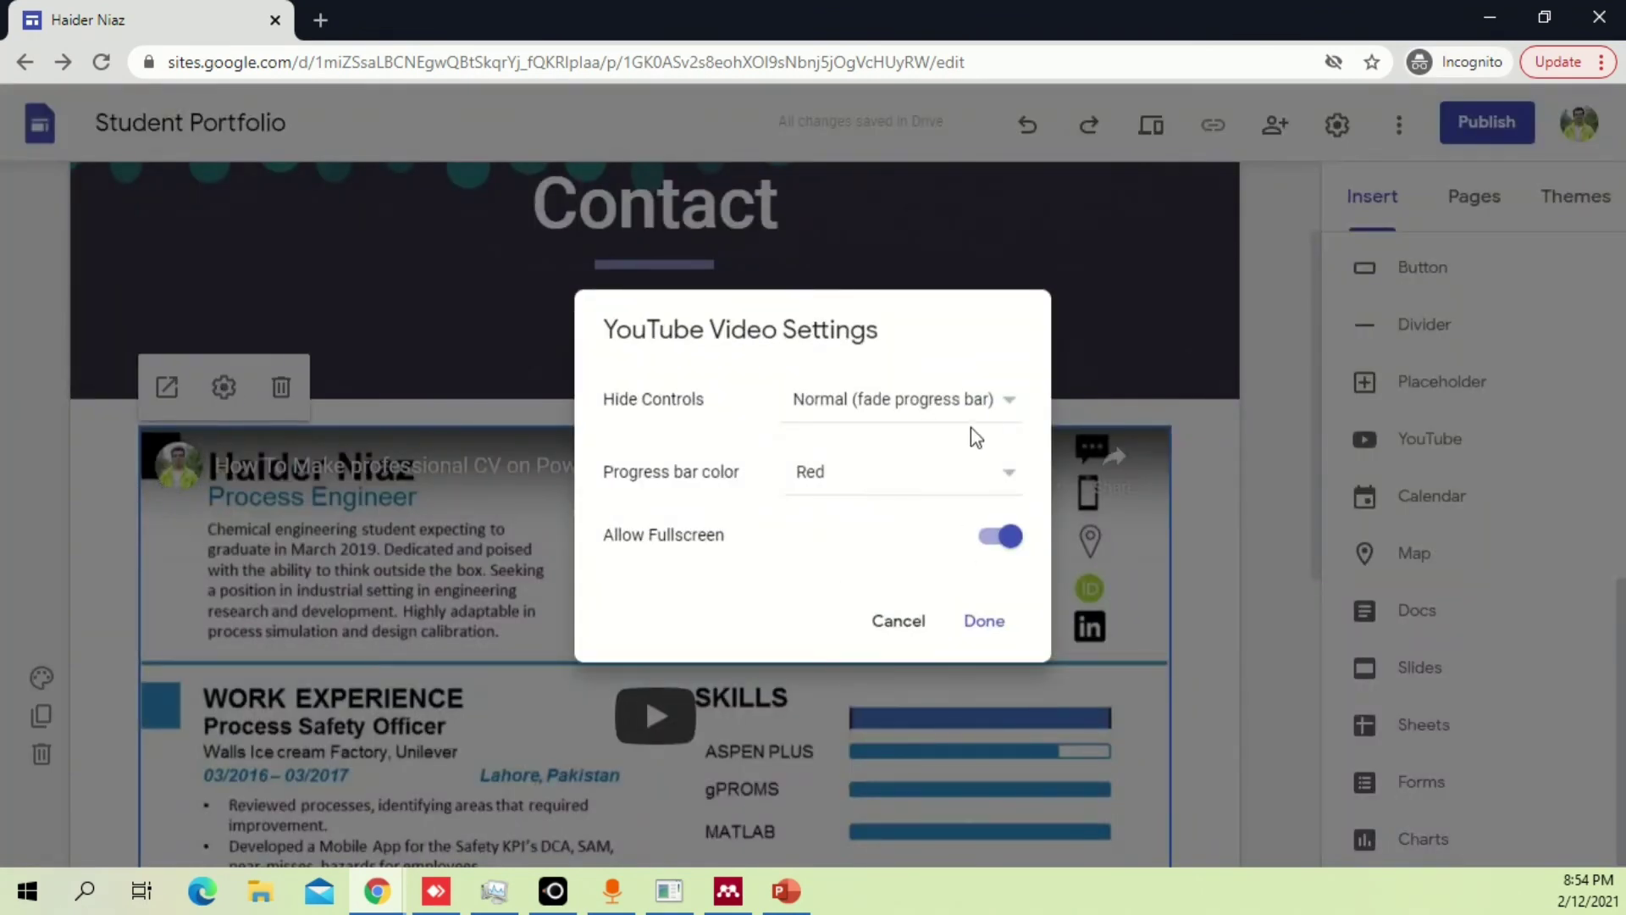
pyautogui.click(1001, 405)
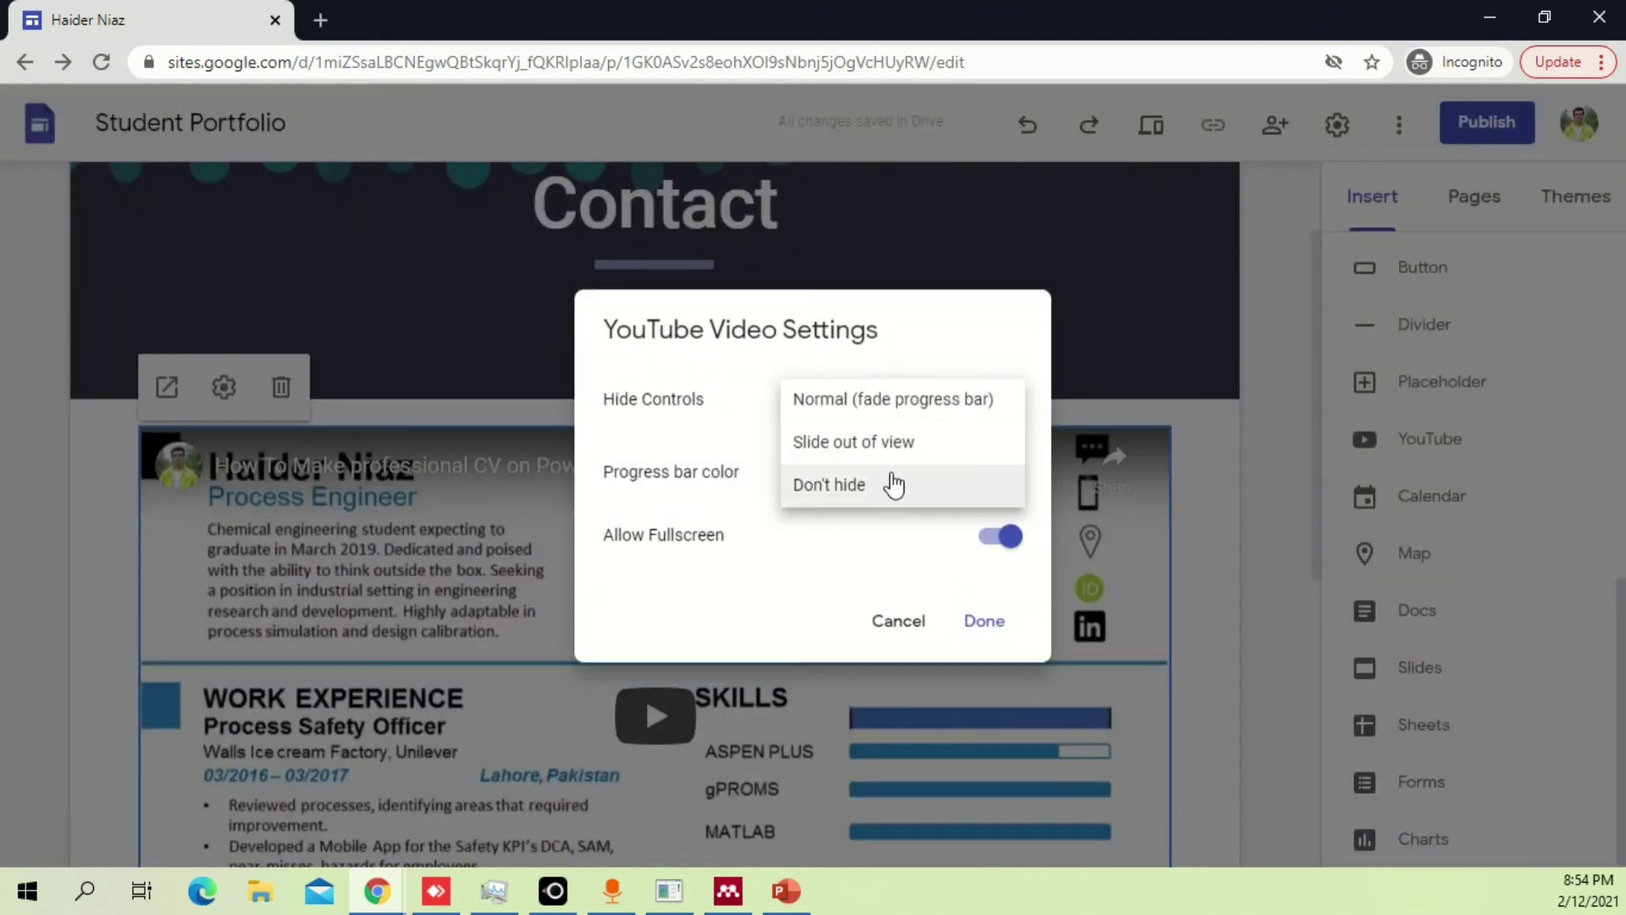
pyautogui.click(898, 407)
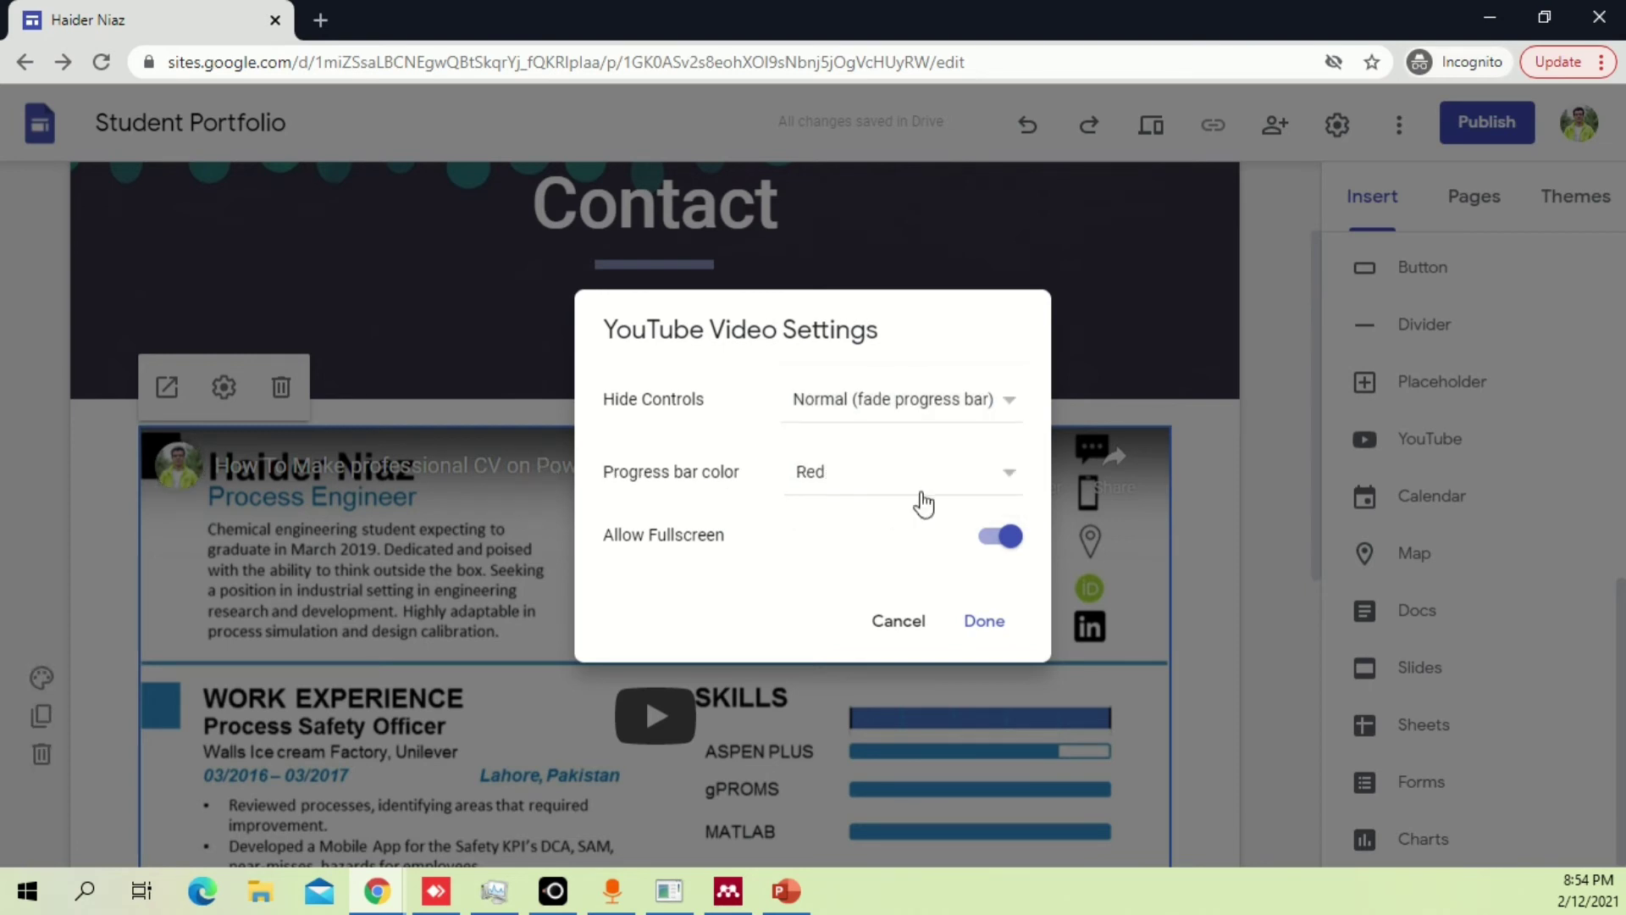
pyautogui.click(1011, 472)
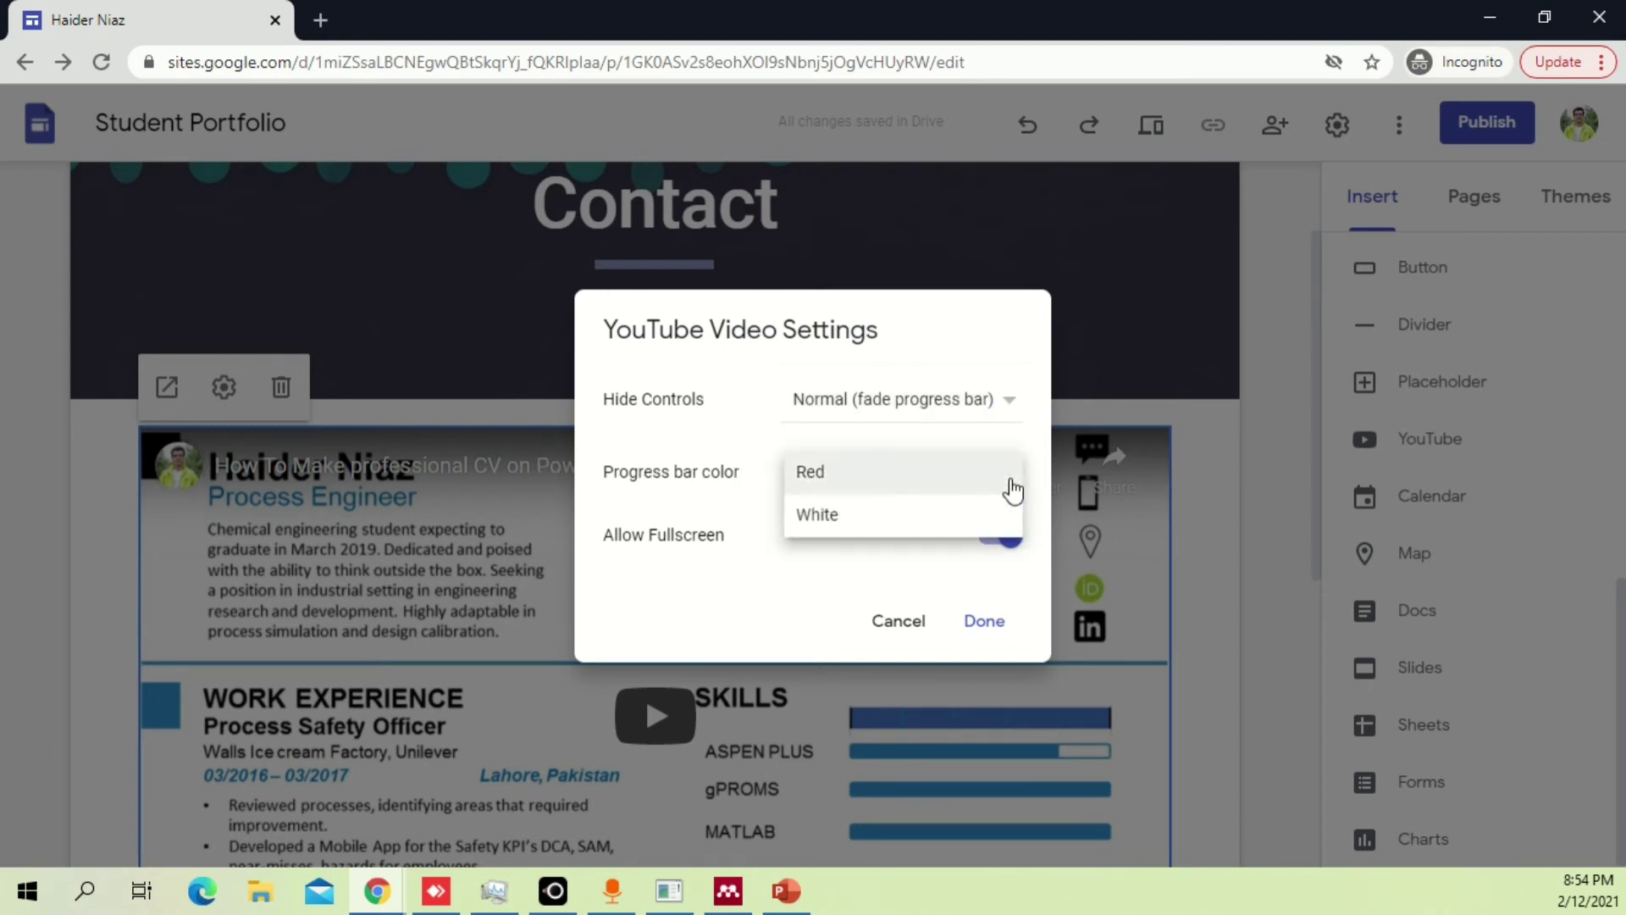
pyautogui.click(881, 514)
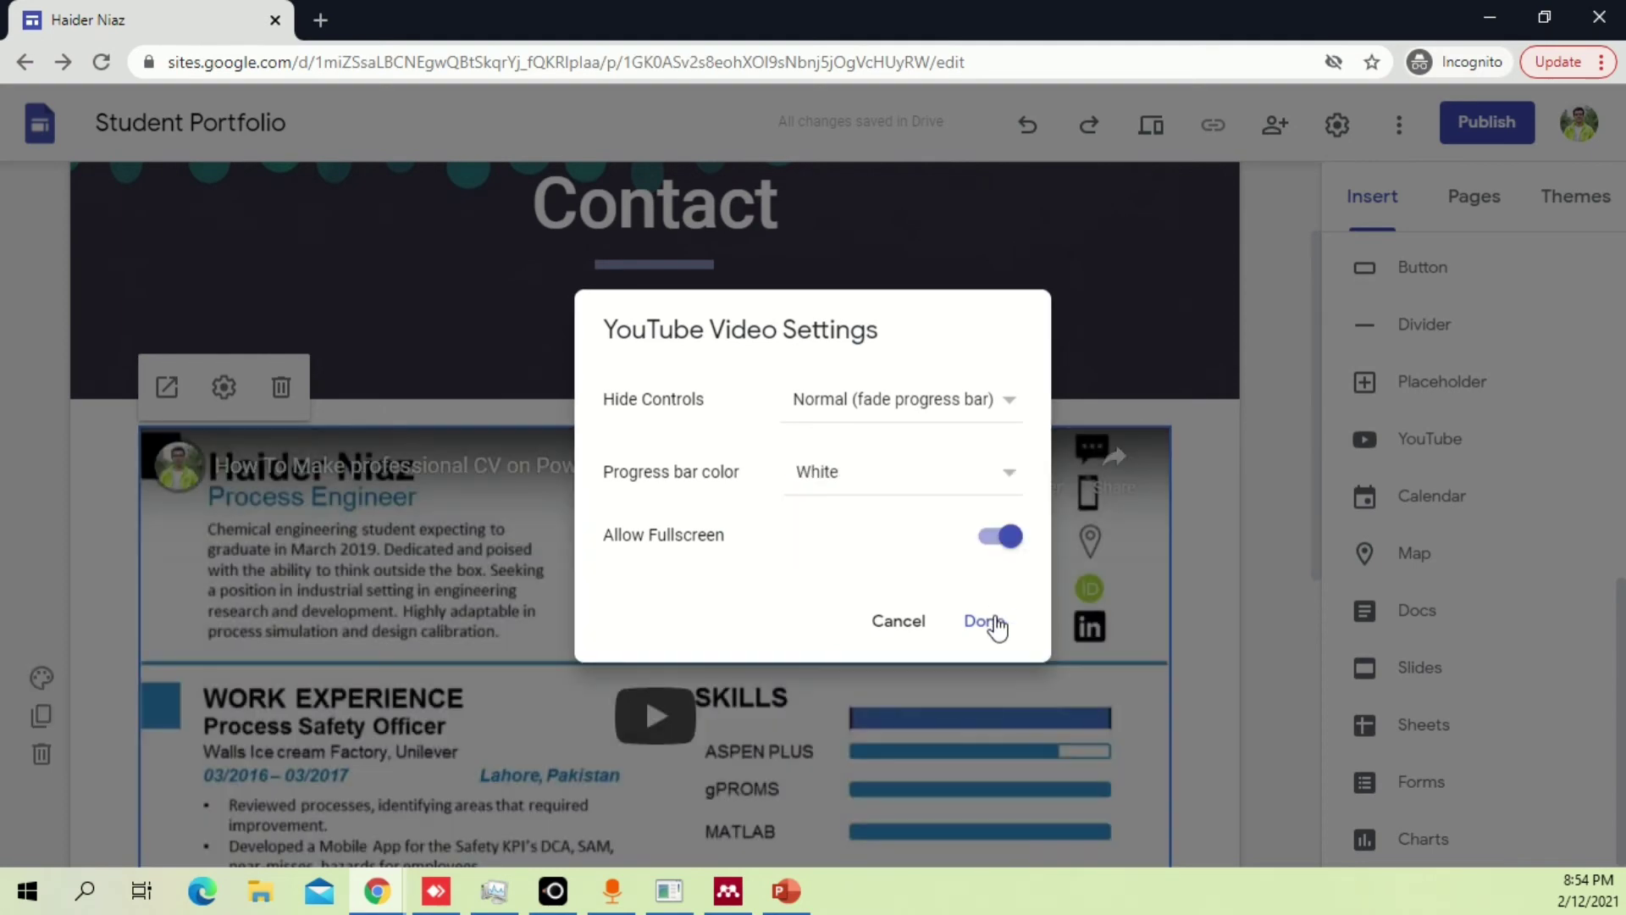
pyautogui.click(1001, 608)
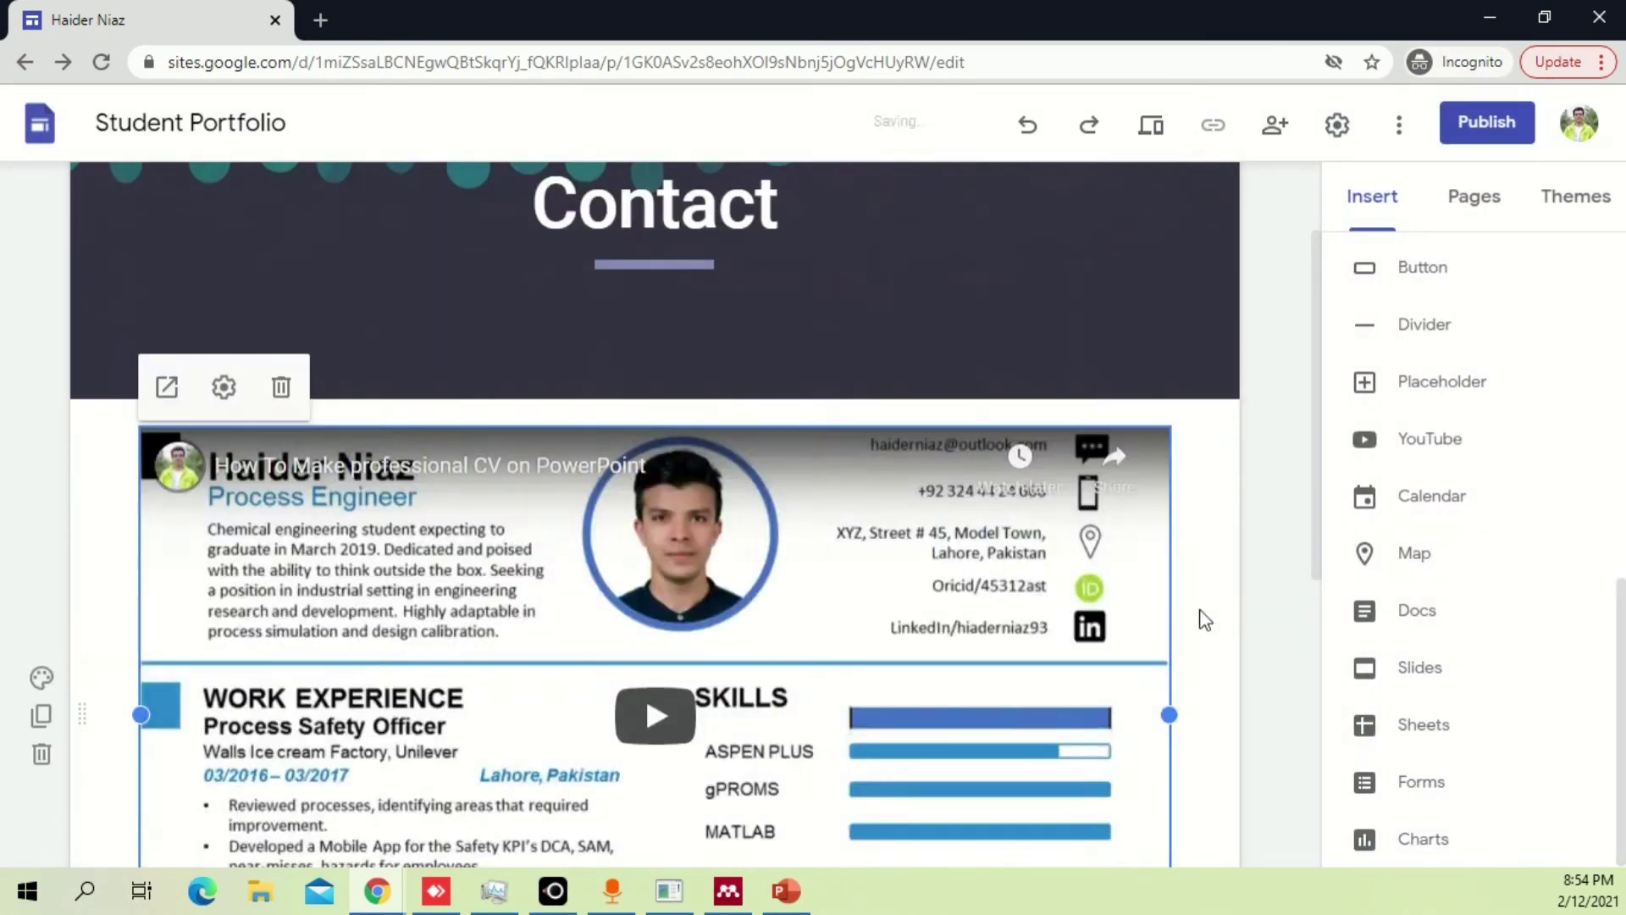
pyautogui.scroll(-3, 1223, 593)
pyautogui.scroll(2, 1185, 509)
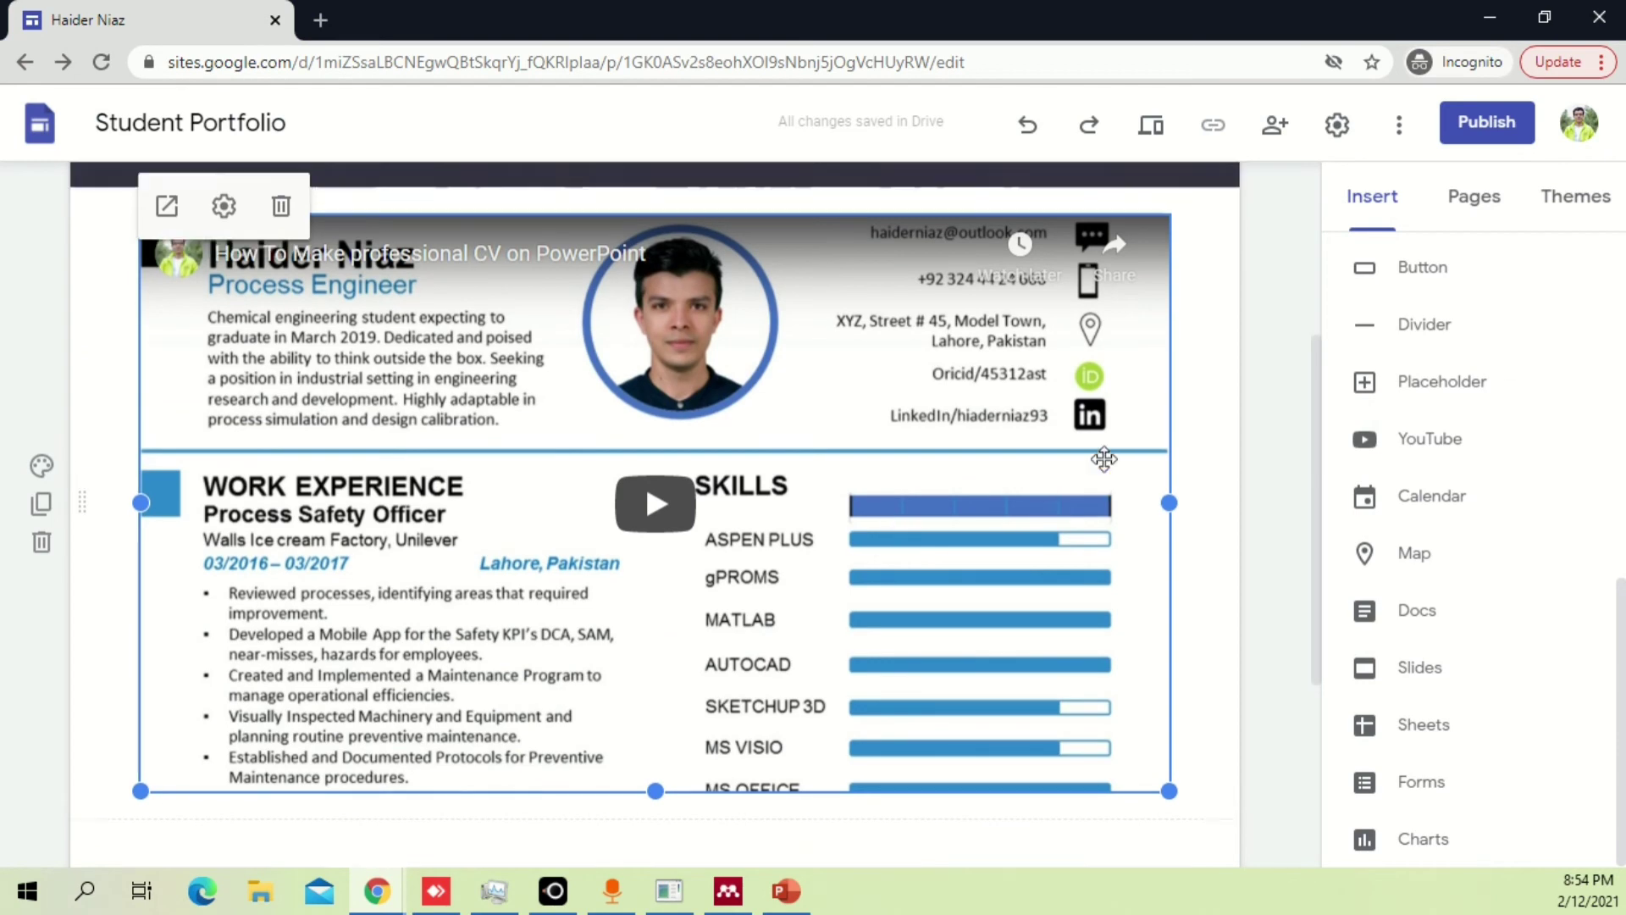
# In preview, go from Home to the Contact page, play the CV video, then exit to the editor.
pyautogui.click(1150, 125)
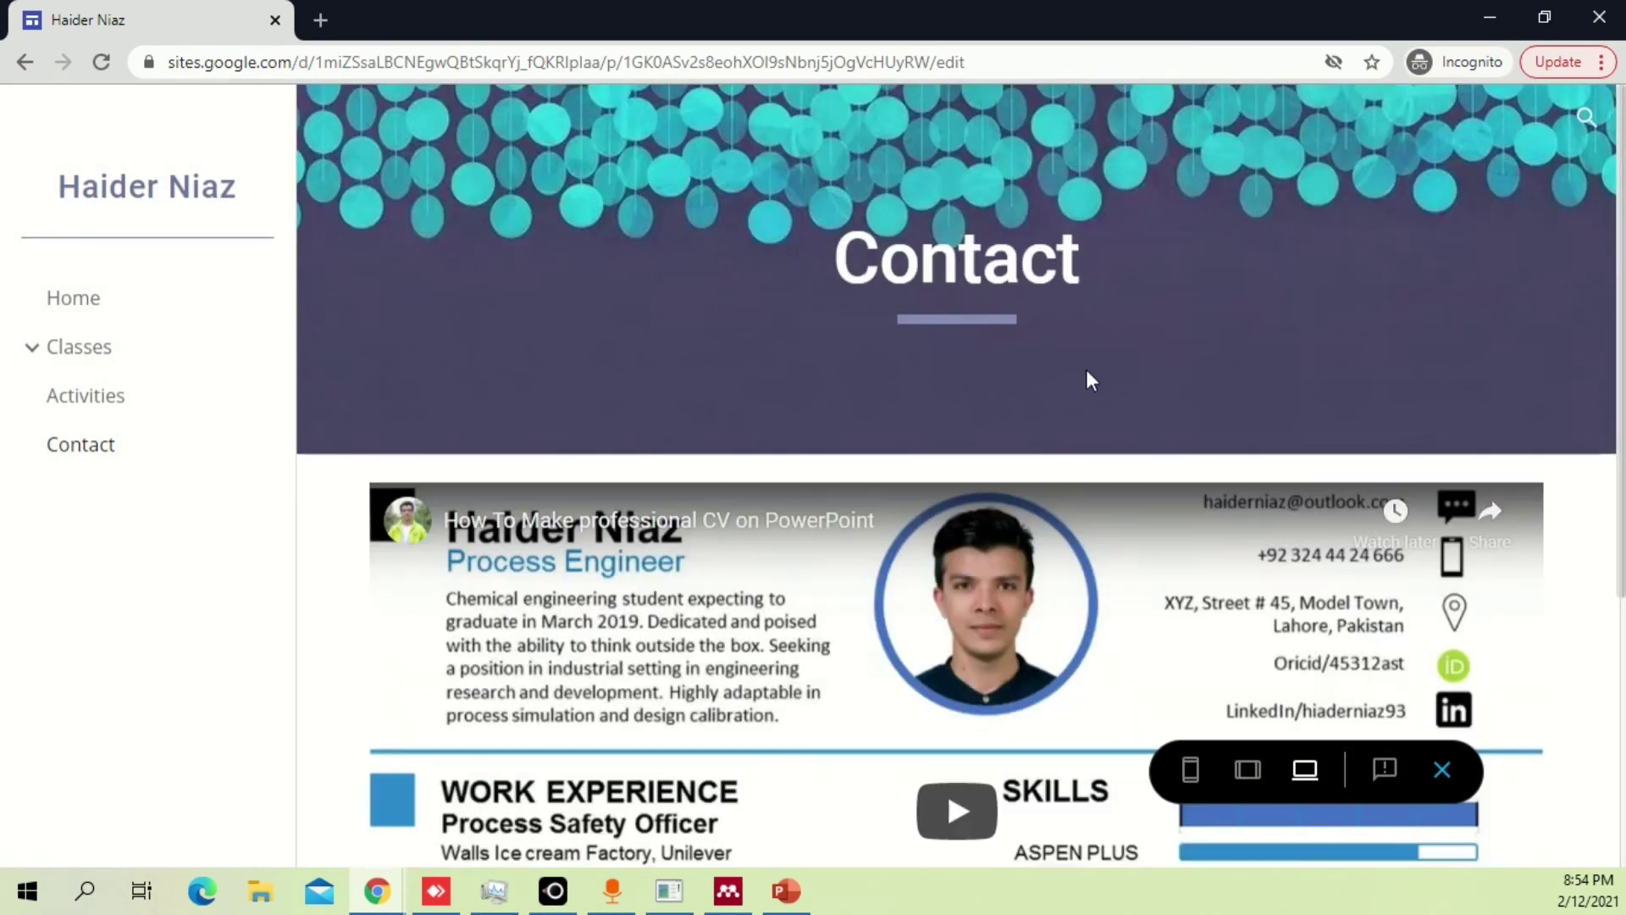
pyautogui.click(132, 305)
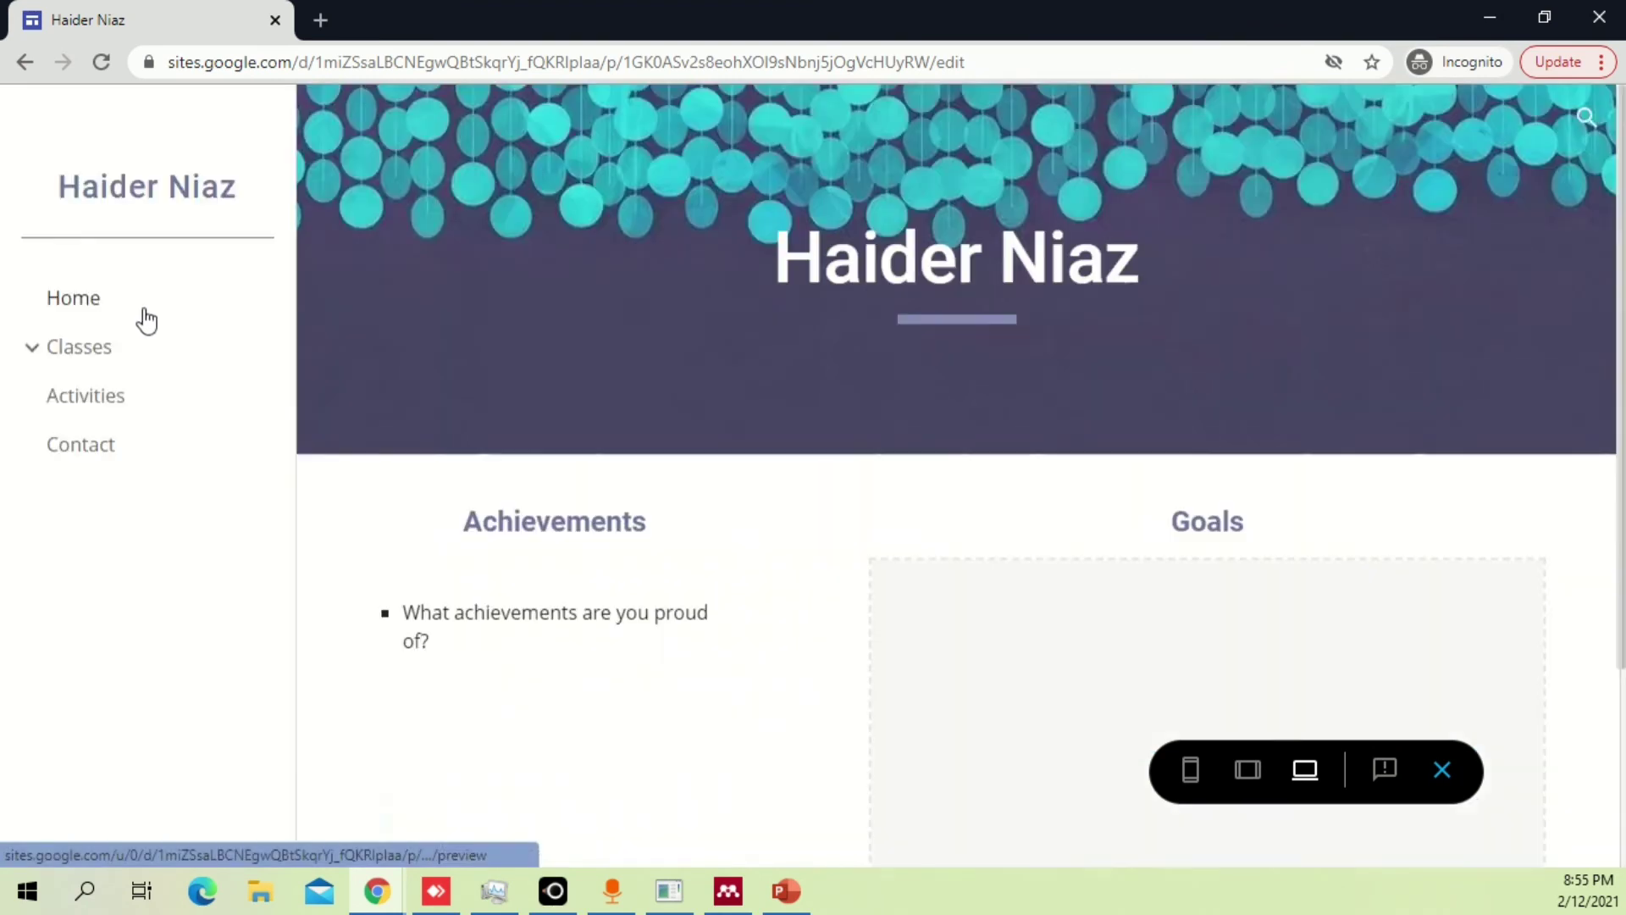
pyautogui.click(81, 444)
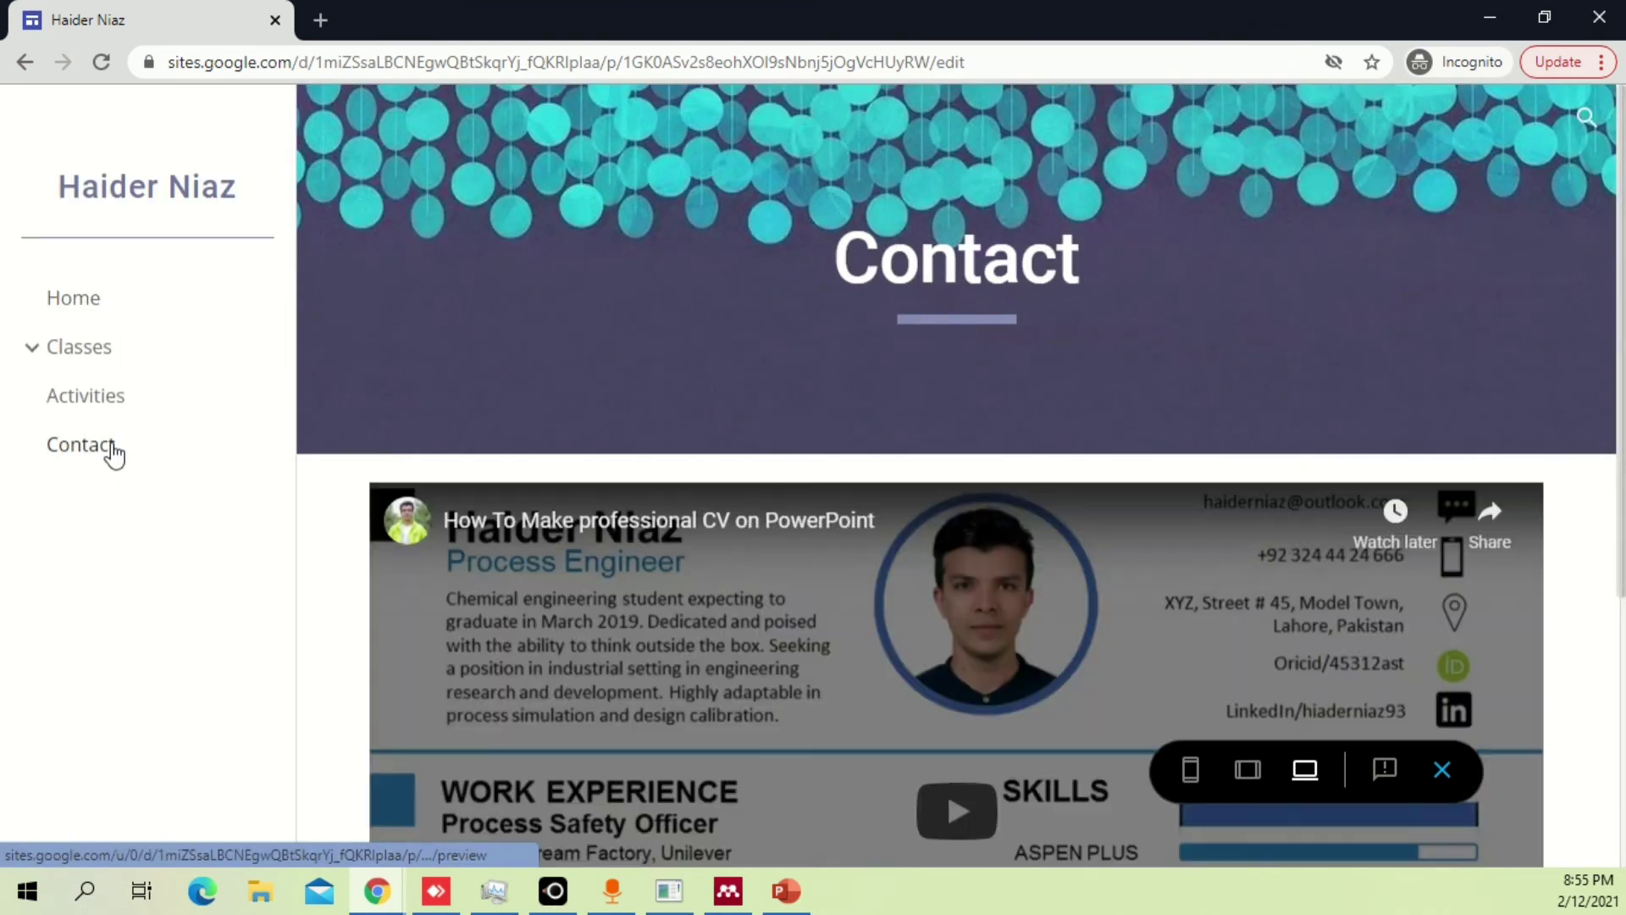
pyautogui.scroll(-4, 1158, 641)
pyautogui.click(961, 468)
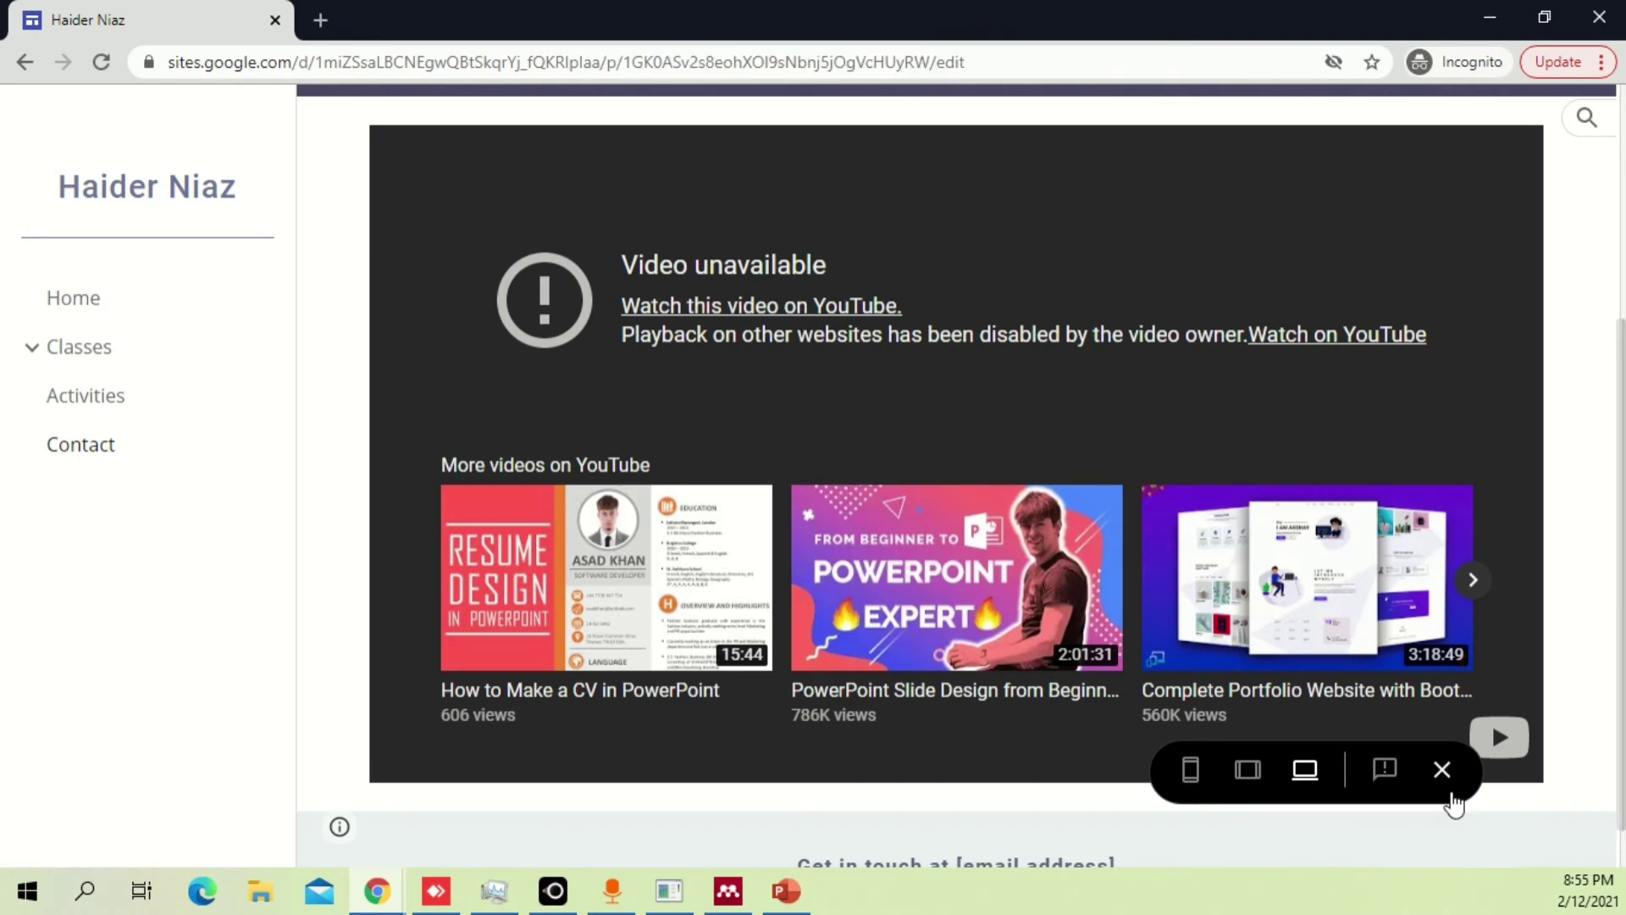
pyautogui.click(1442, 770)
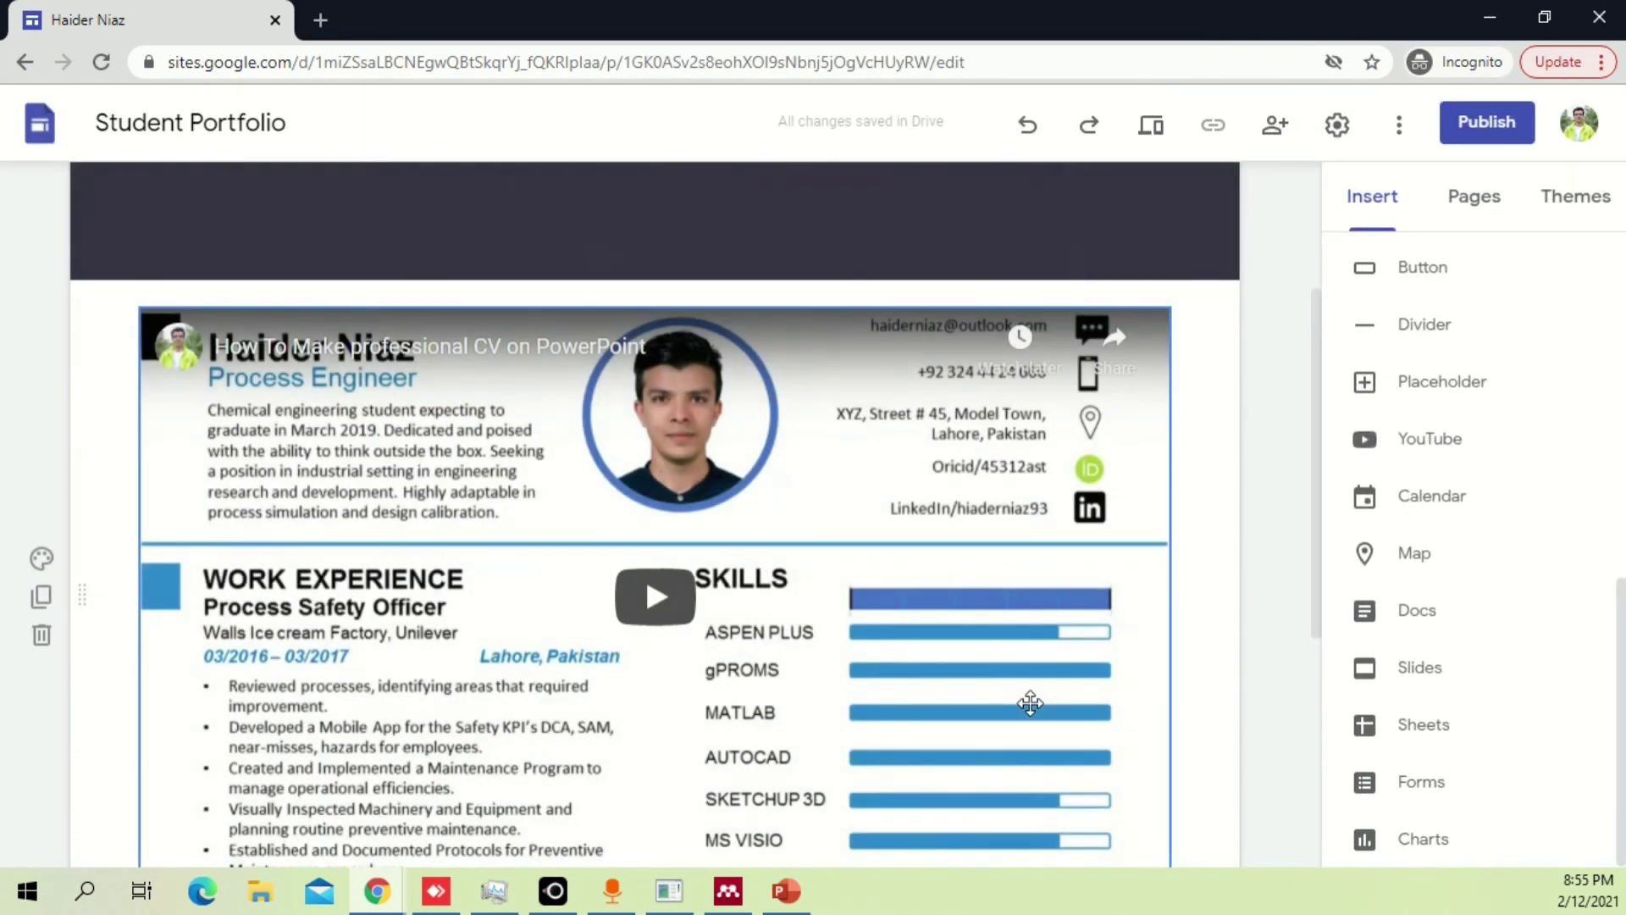
# Insert a Google Map with a placemark dropped over Asia into a new section below the video.
pyautogui.scroll(-4, 987, 675)
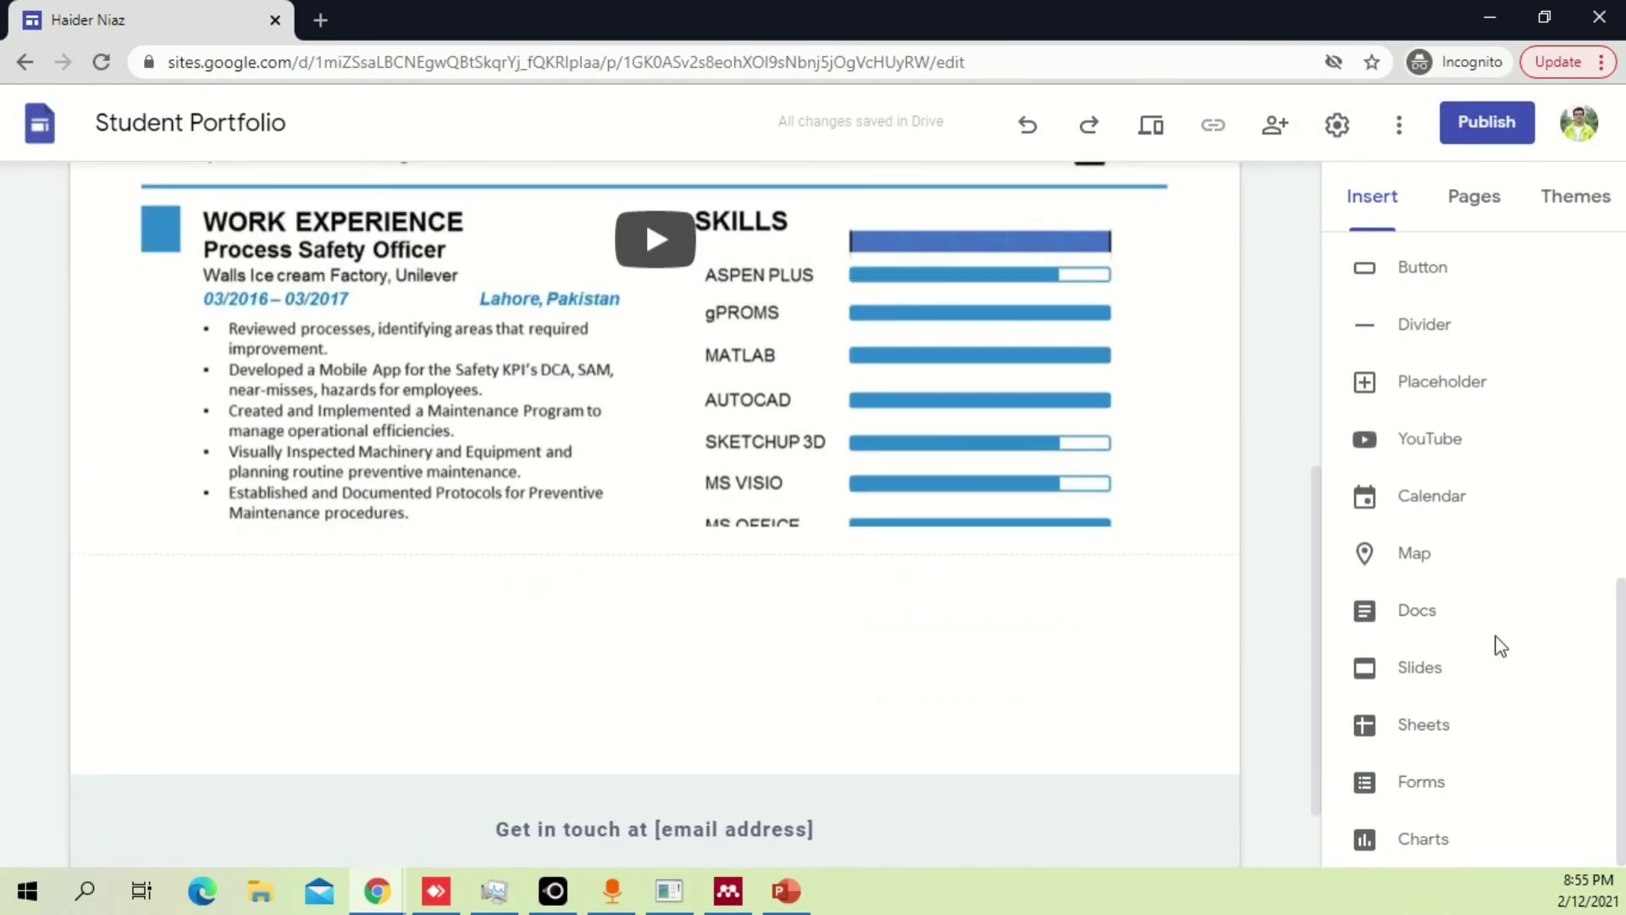
pyautogui.click(1451, 566)
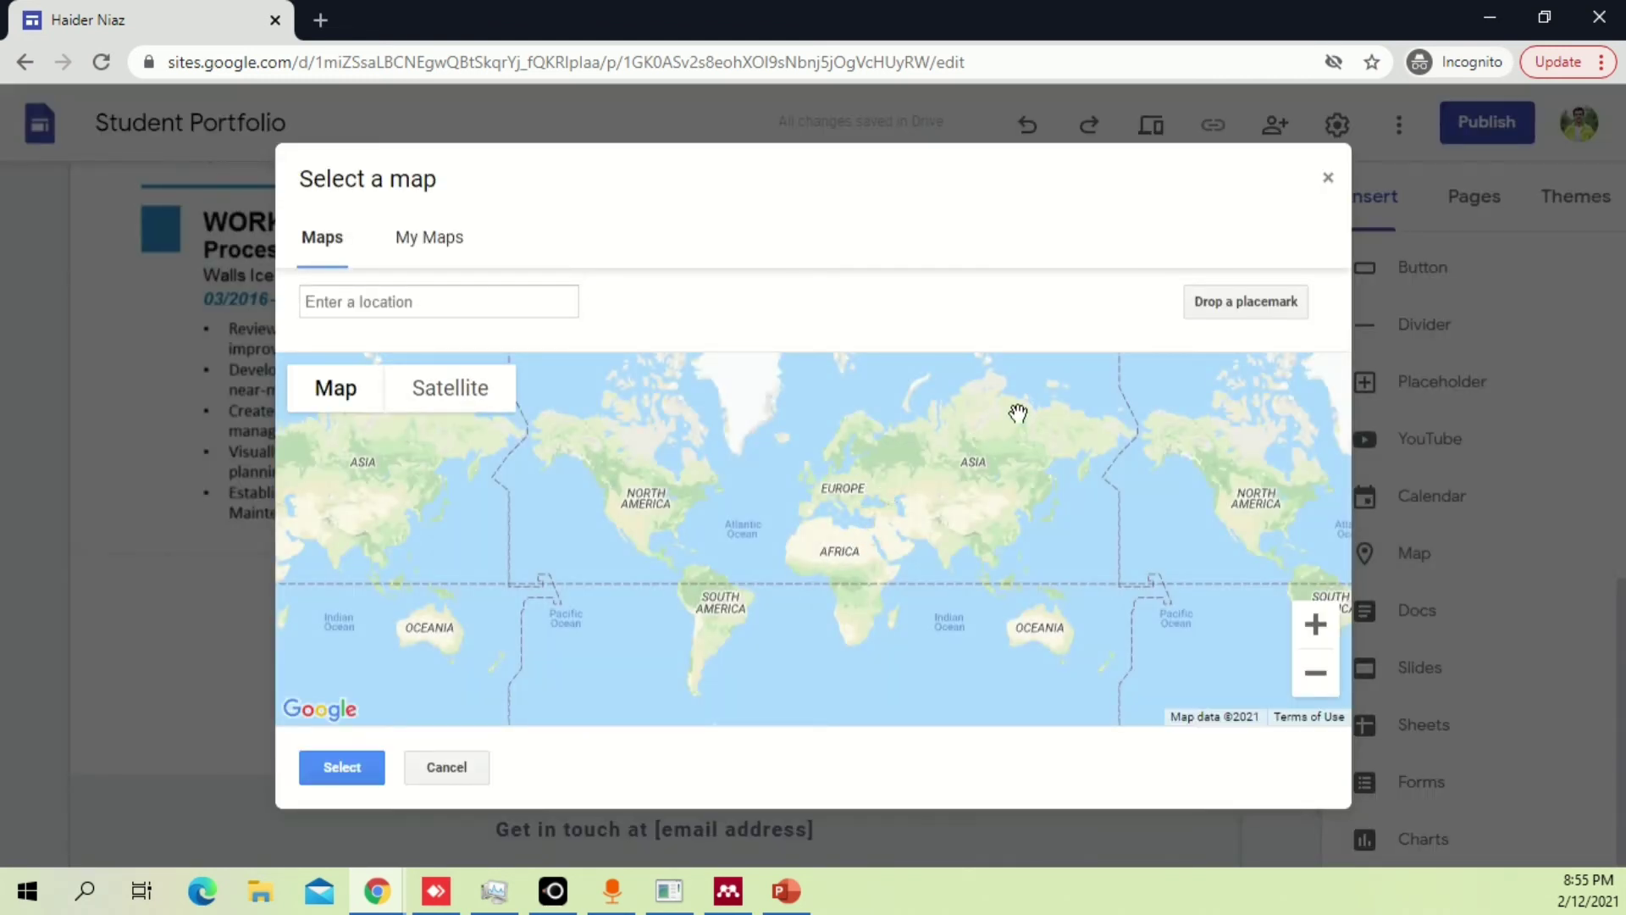
pyautogui.click(1254, 304)
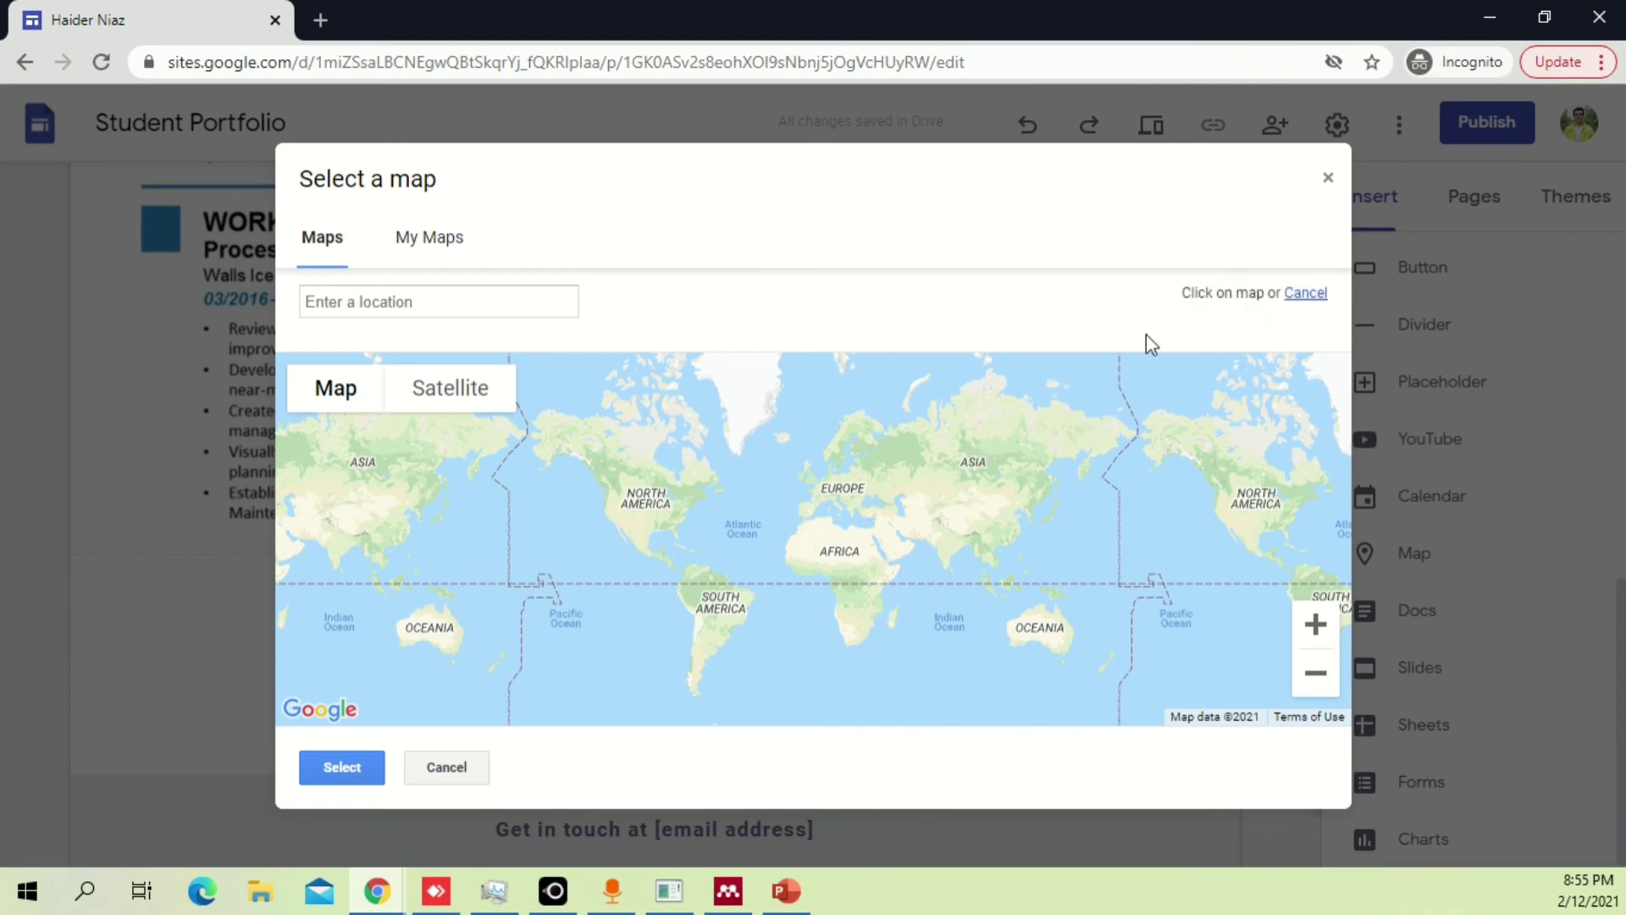
pyautogui.click(976, 442)
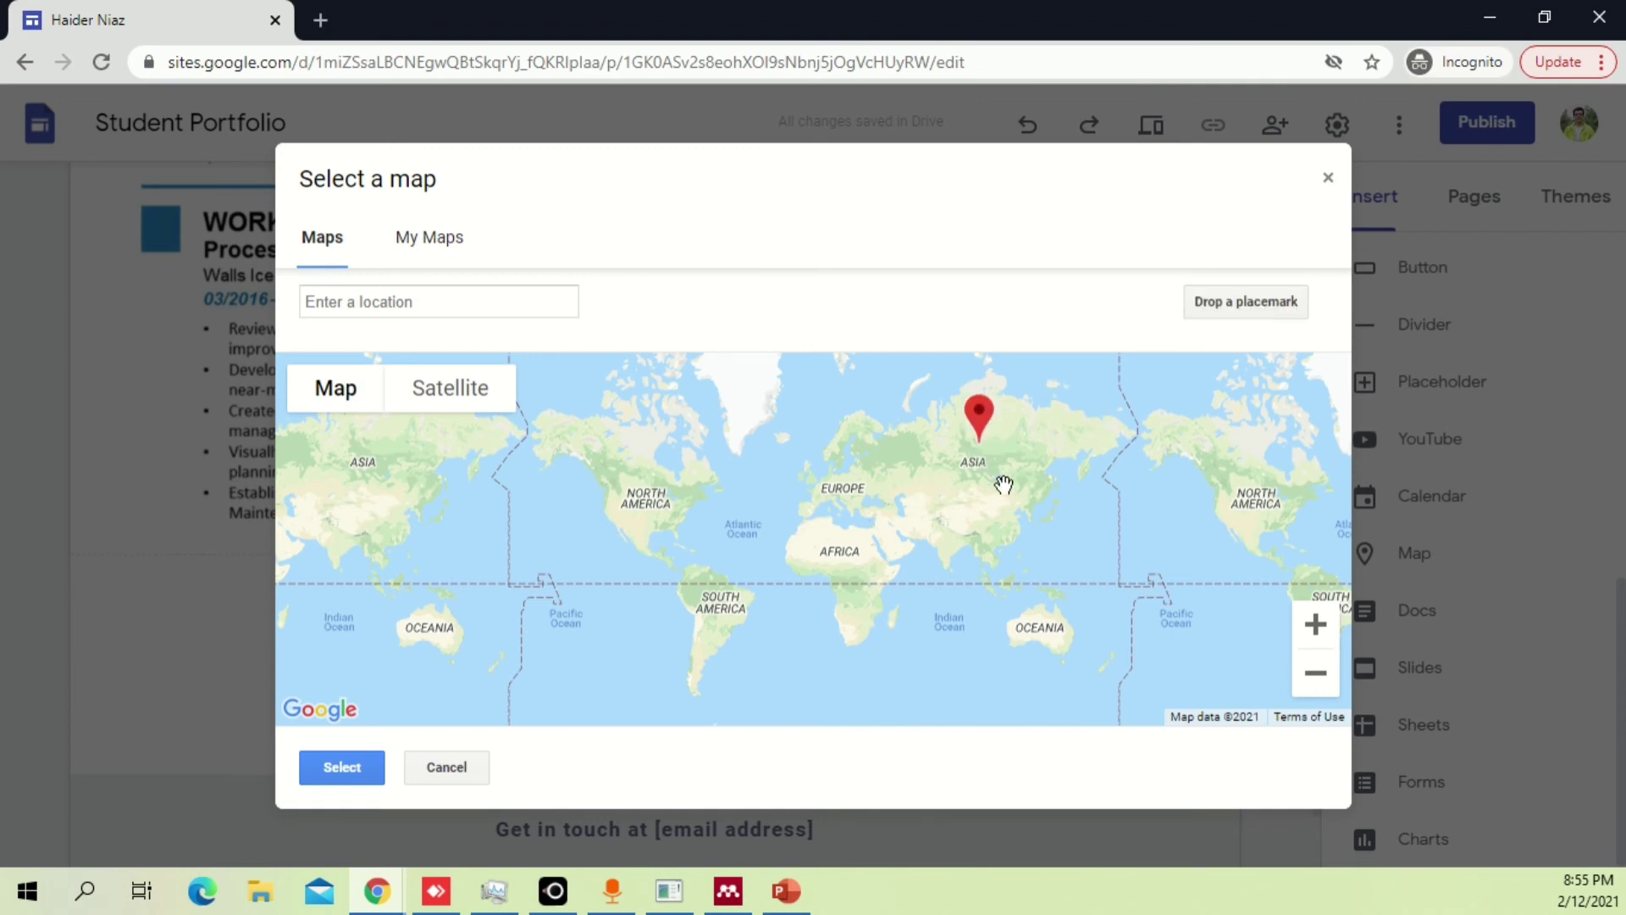
pyautogui.click(341, 766)
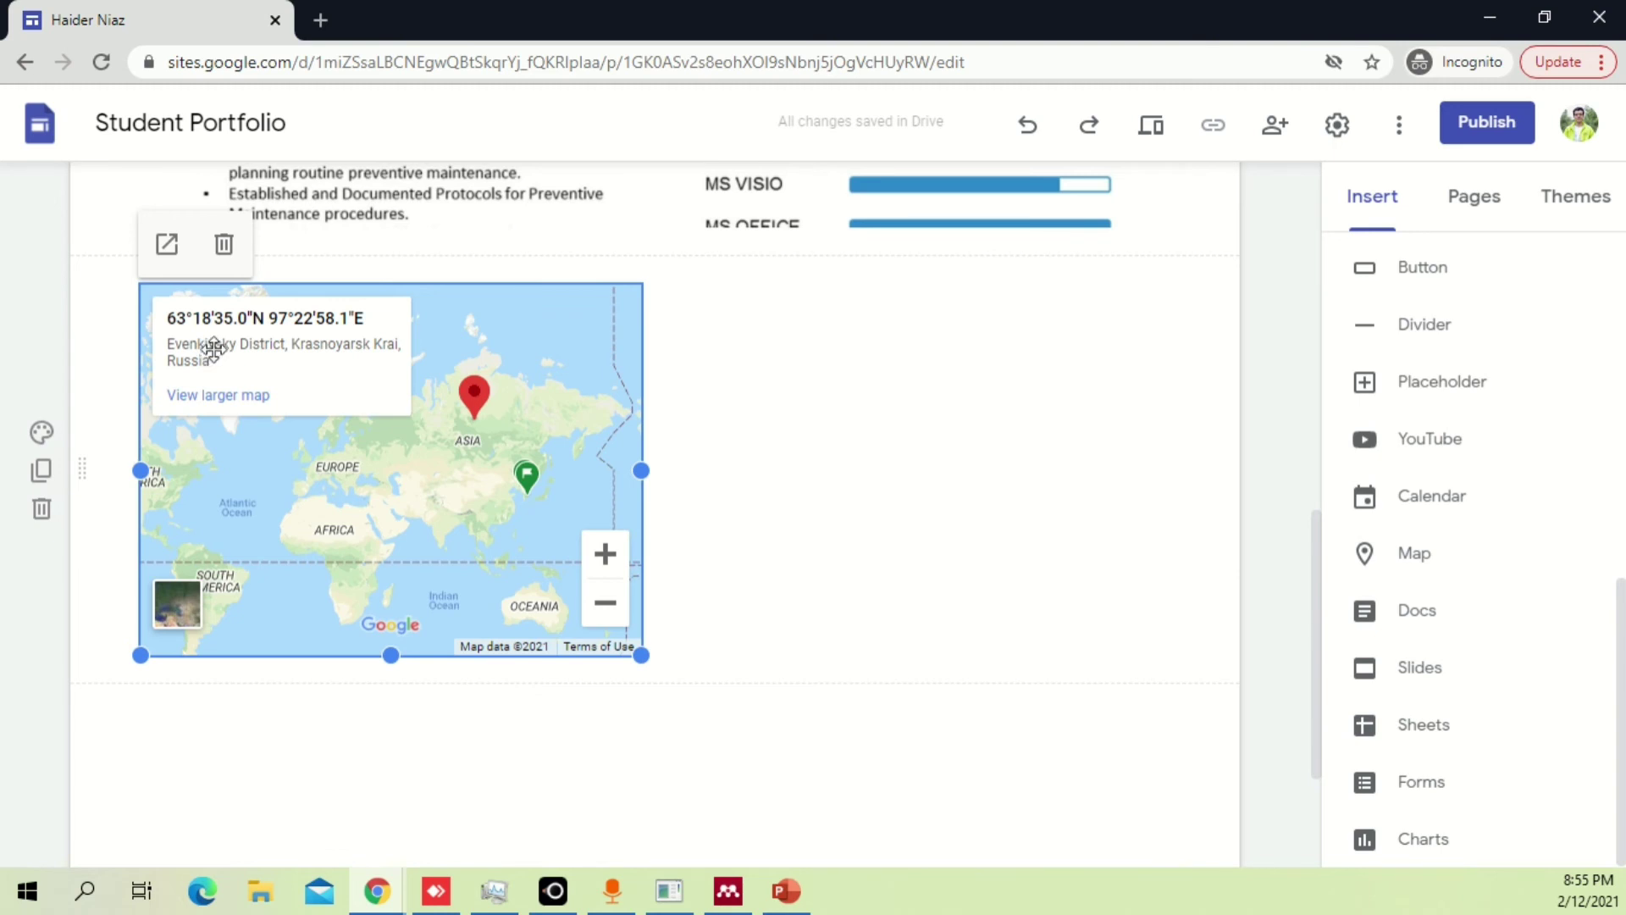
pyautogui.click(747, 346)
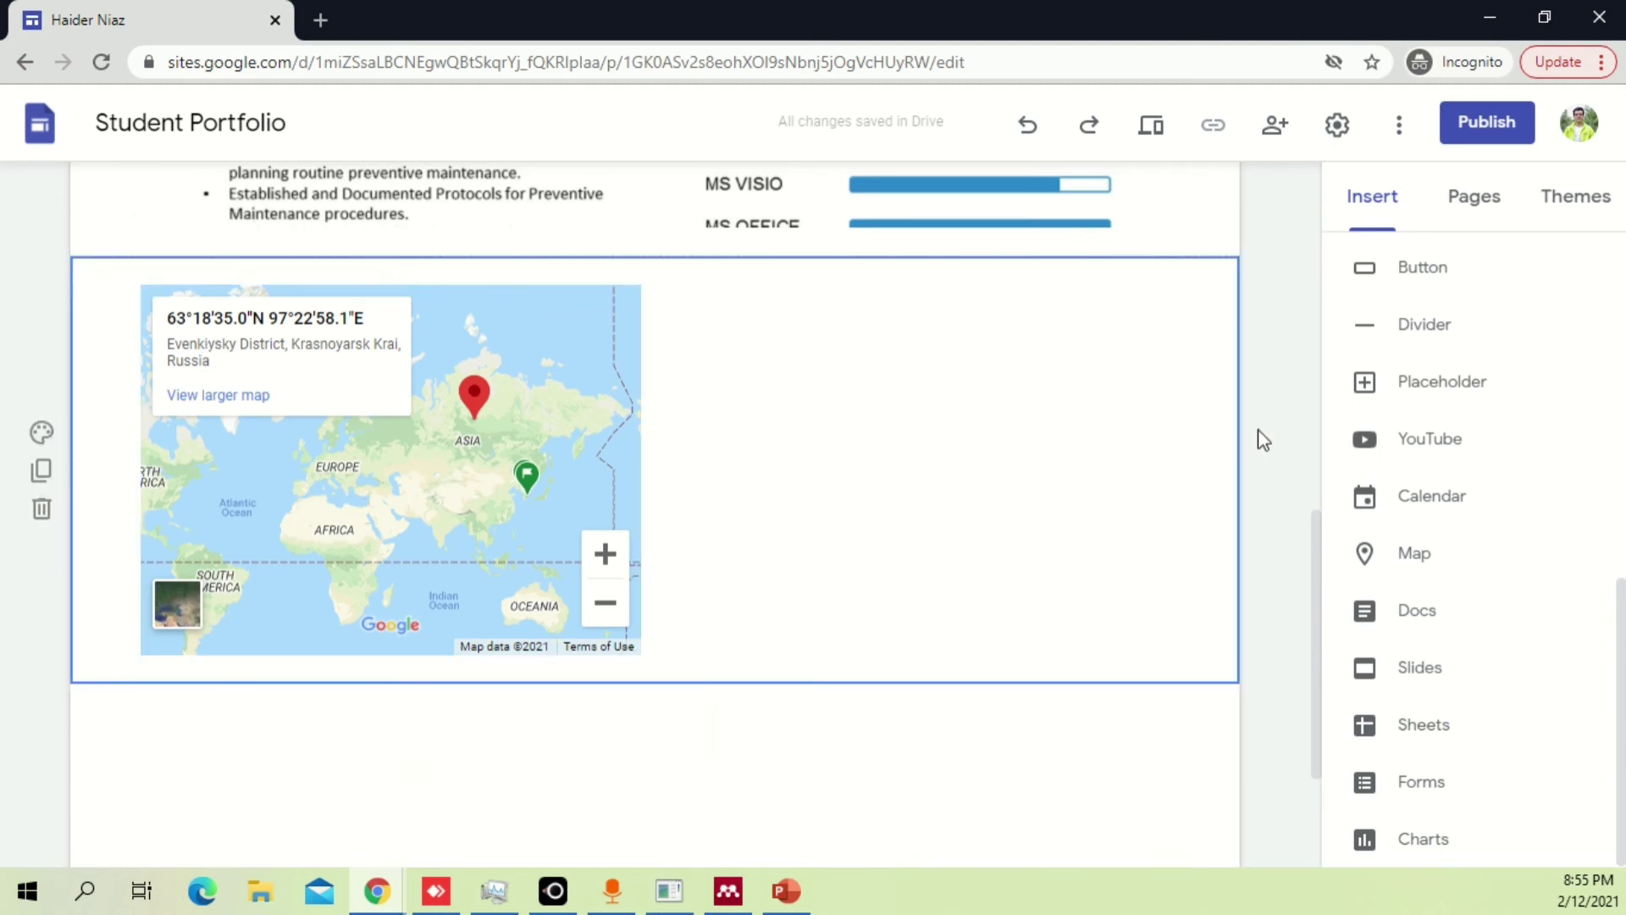
pyautogui.scroll(4, 1419, 447)
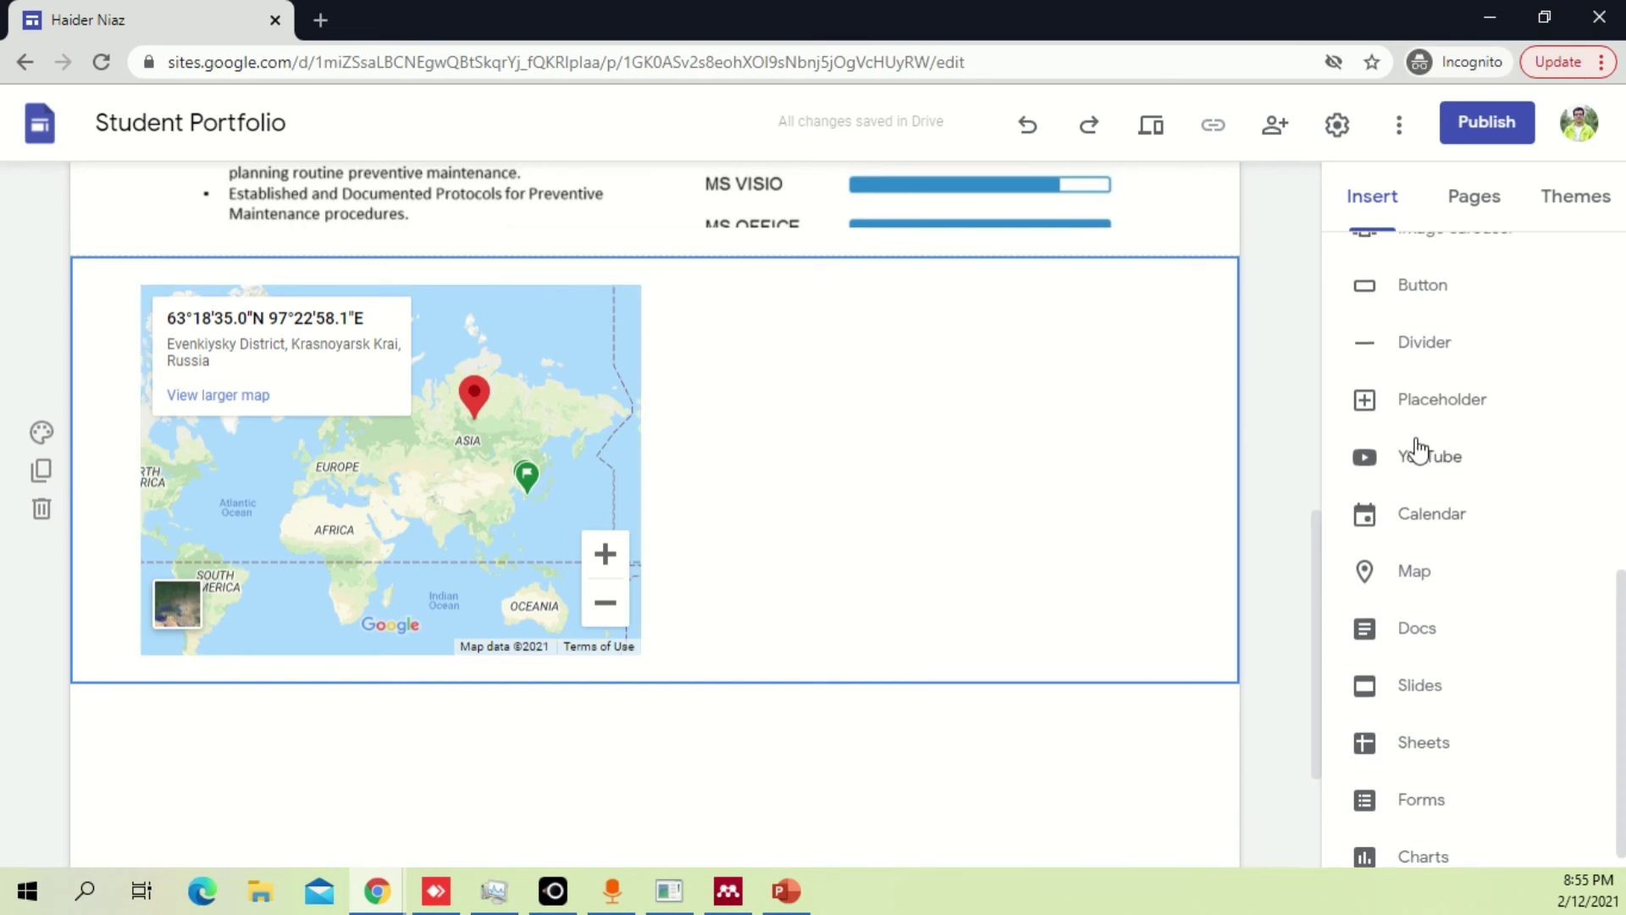
pyautogui.scroll(4, 1440, 444)
pyautogui.scroll(-4, 1478, 445)
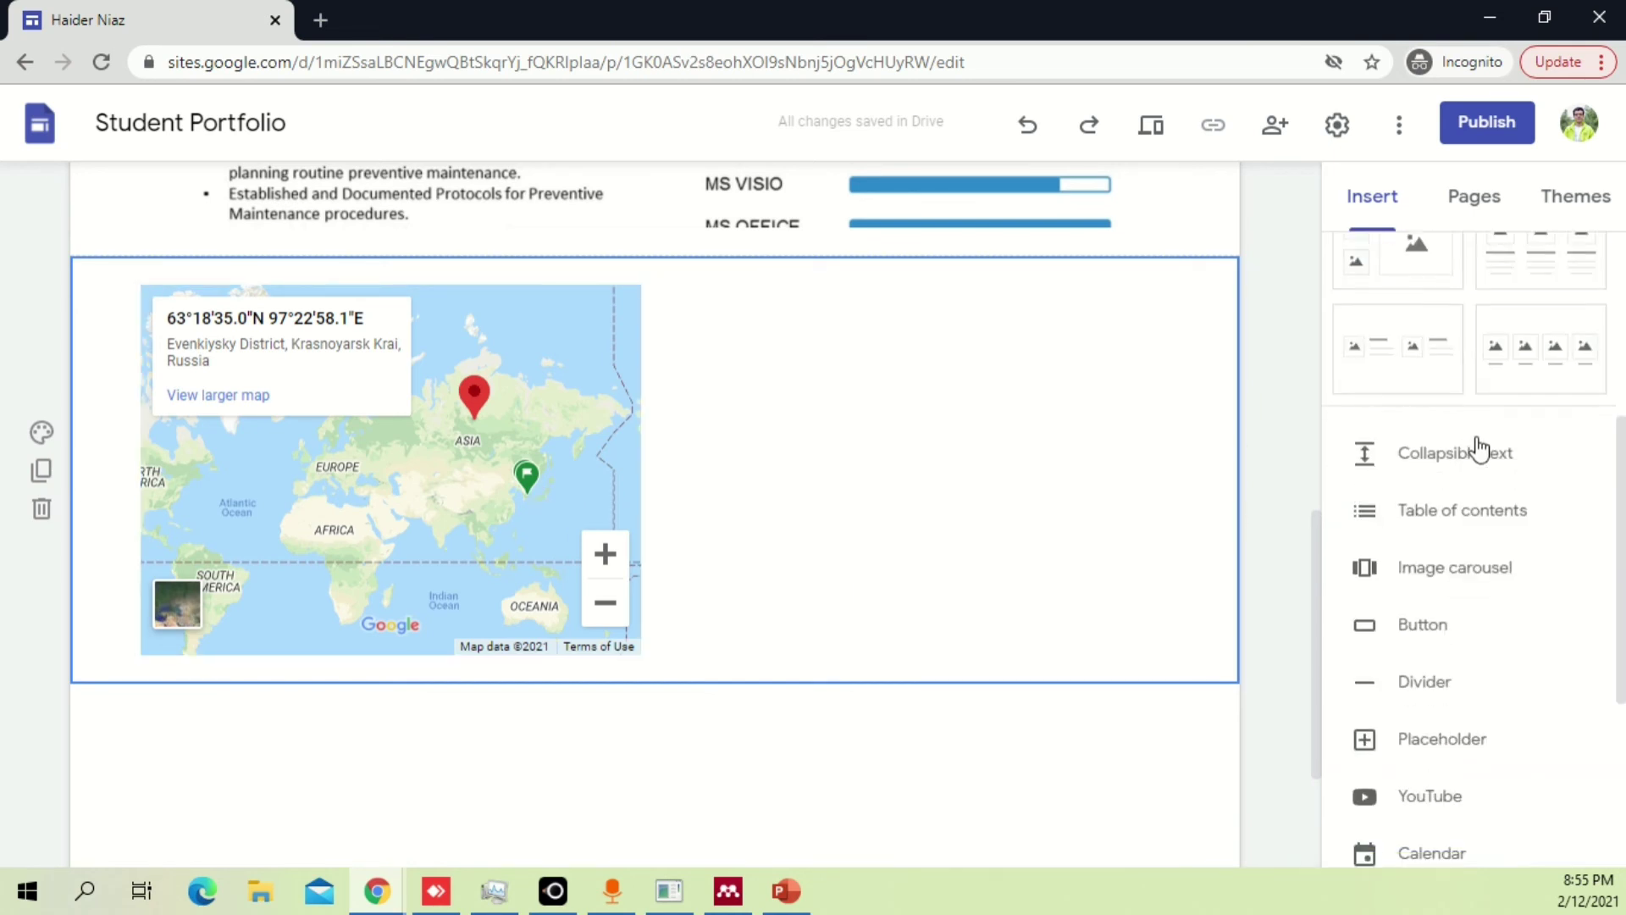
# Insert a collapsible text block and drag it to the right of the map.
pyautogui.click(1500, 461)
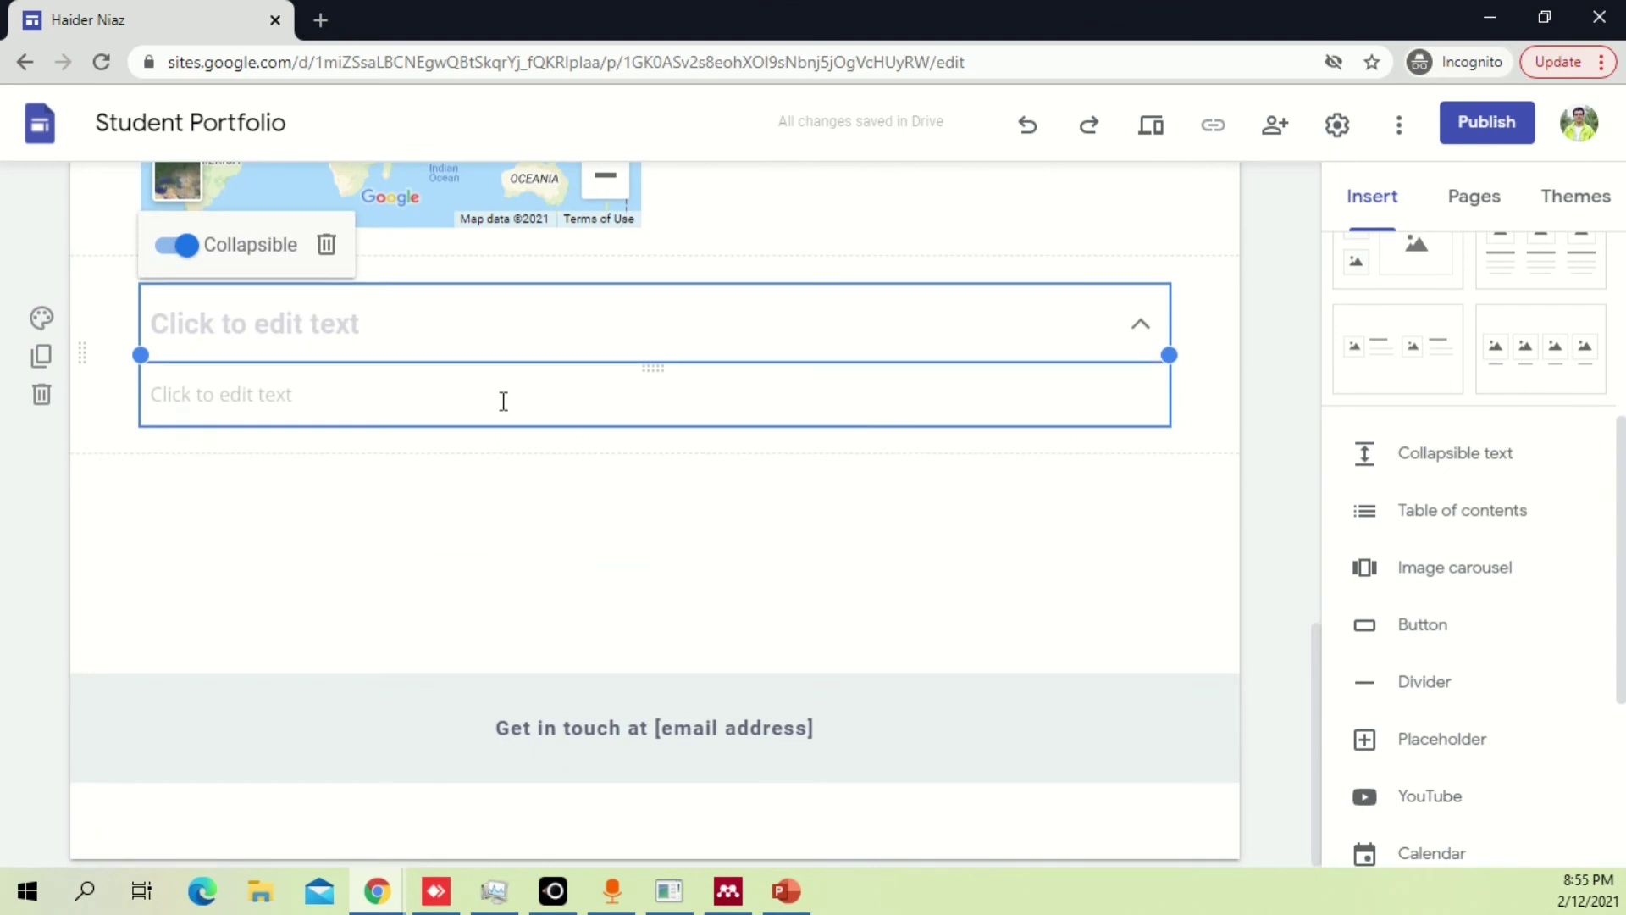
pyautogui.scroll(4, 956, 610)
pyautogui.click(901, 643)
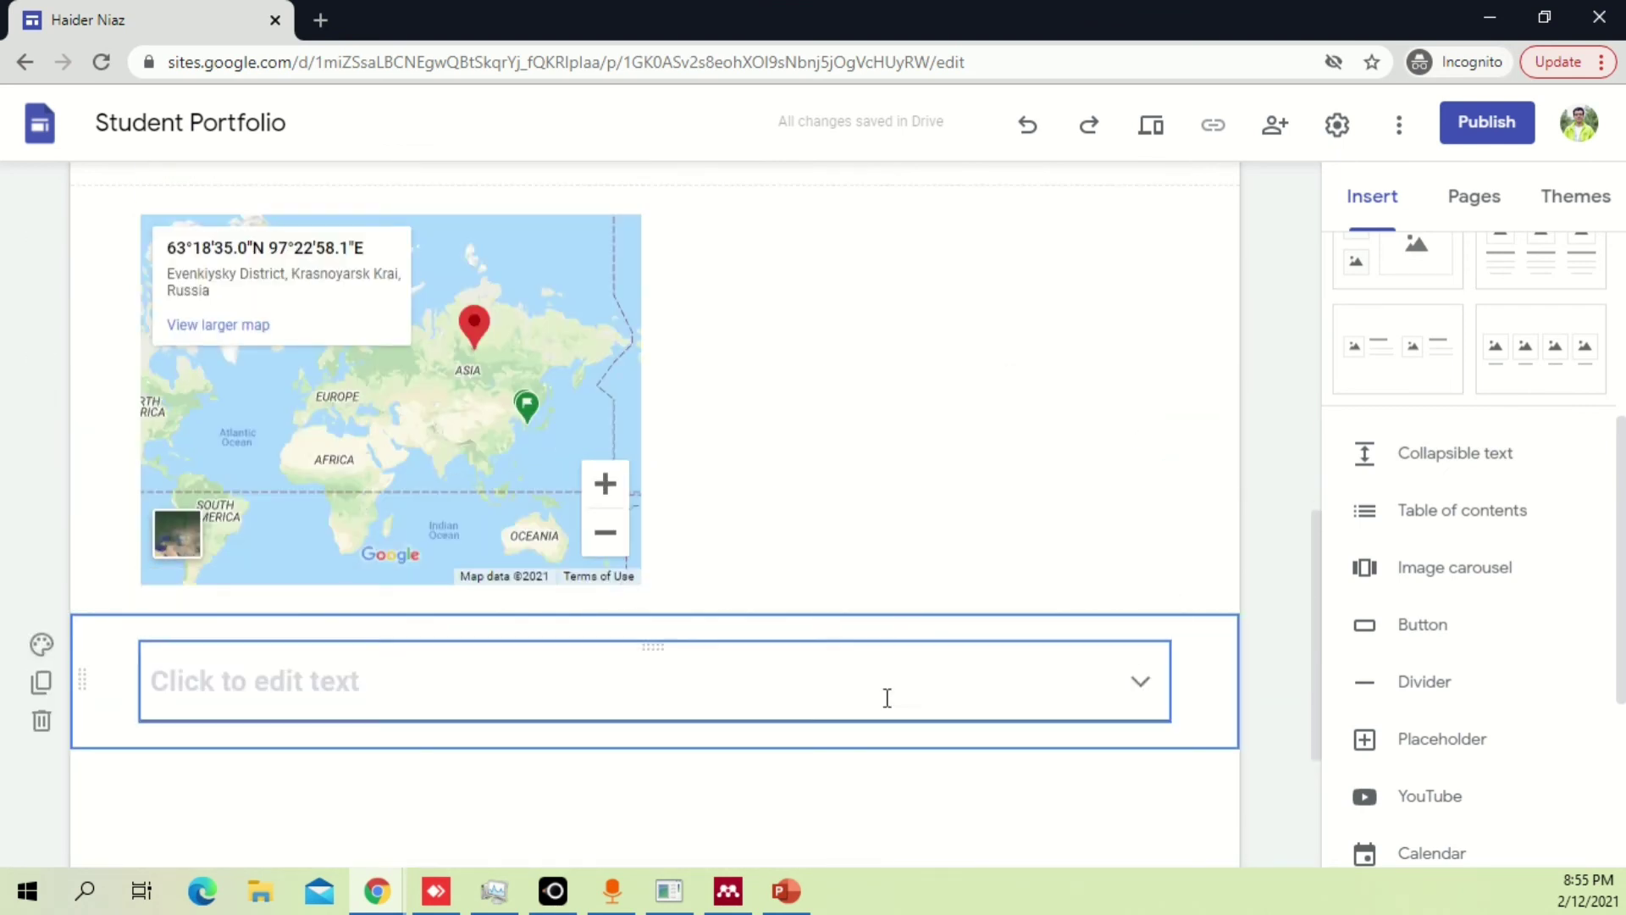
pyautogui.moveTo(908, 646); pyautogui.dragTo(925, 461)
# Title the collapsible block's heading 'Office Address', correcting the typos along the way.
pyautogui.click(976, 258)
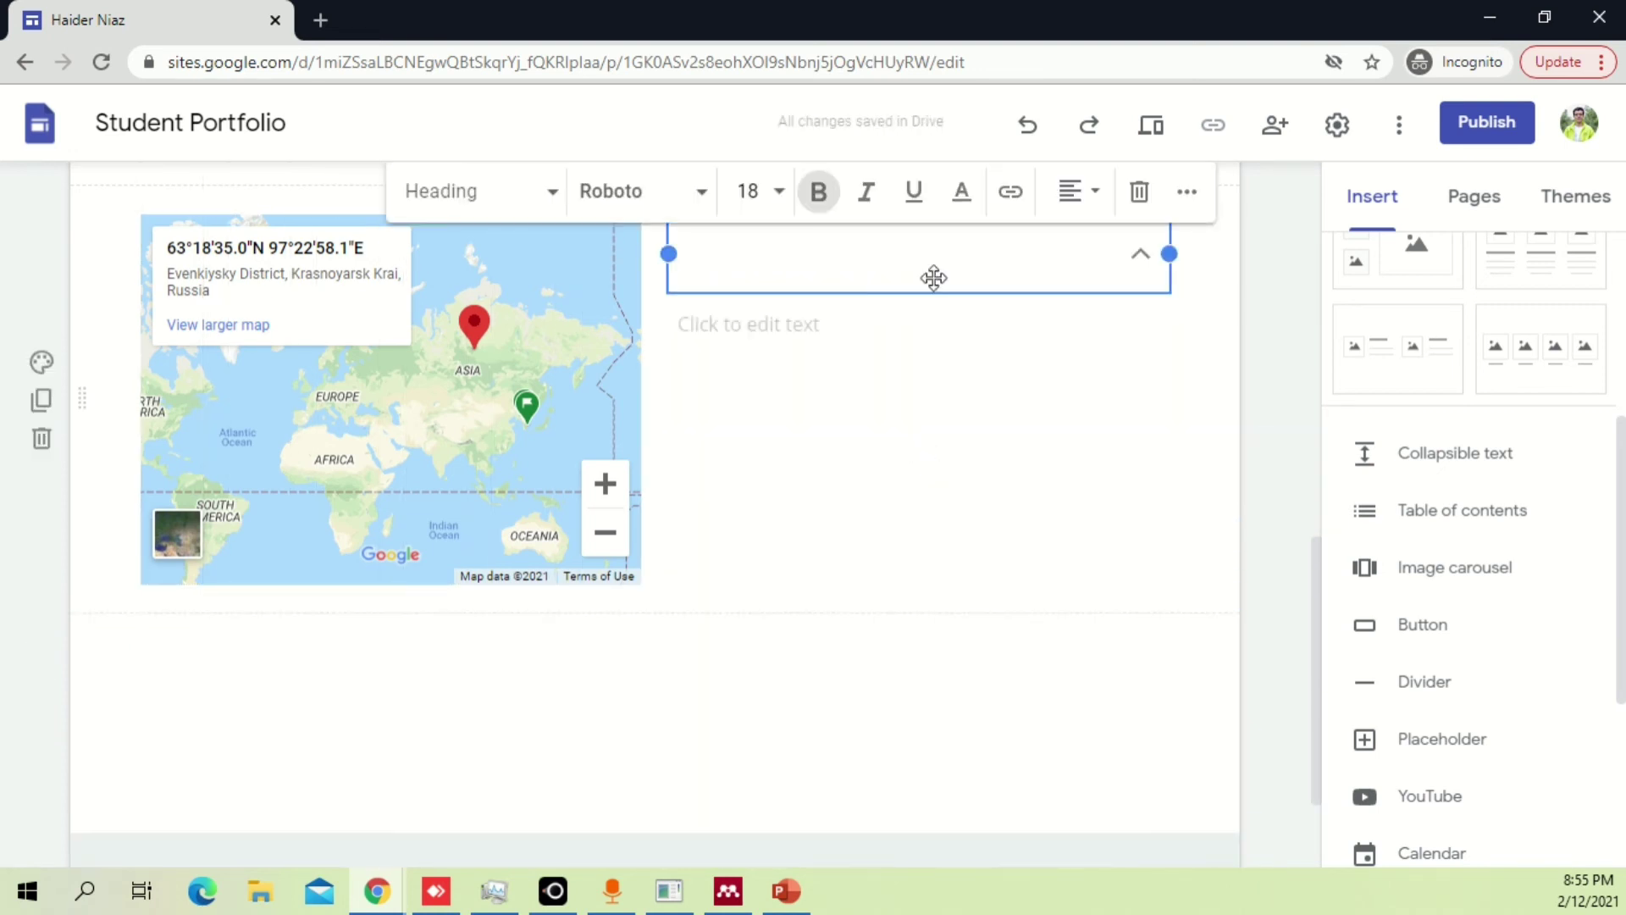
pyautogui.write('Co')
pyautogui.write('Conta')
pyautogui.press('BackSpace')
pyautogui.press('BackSpace')
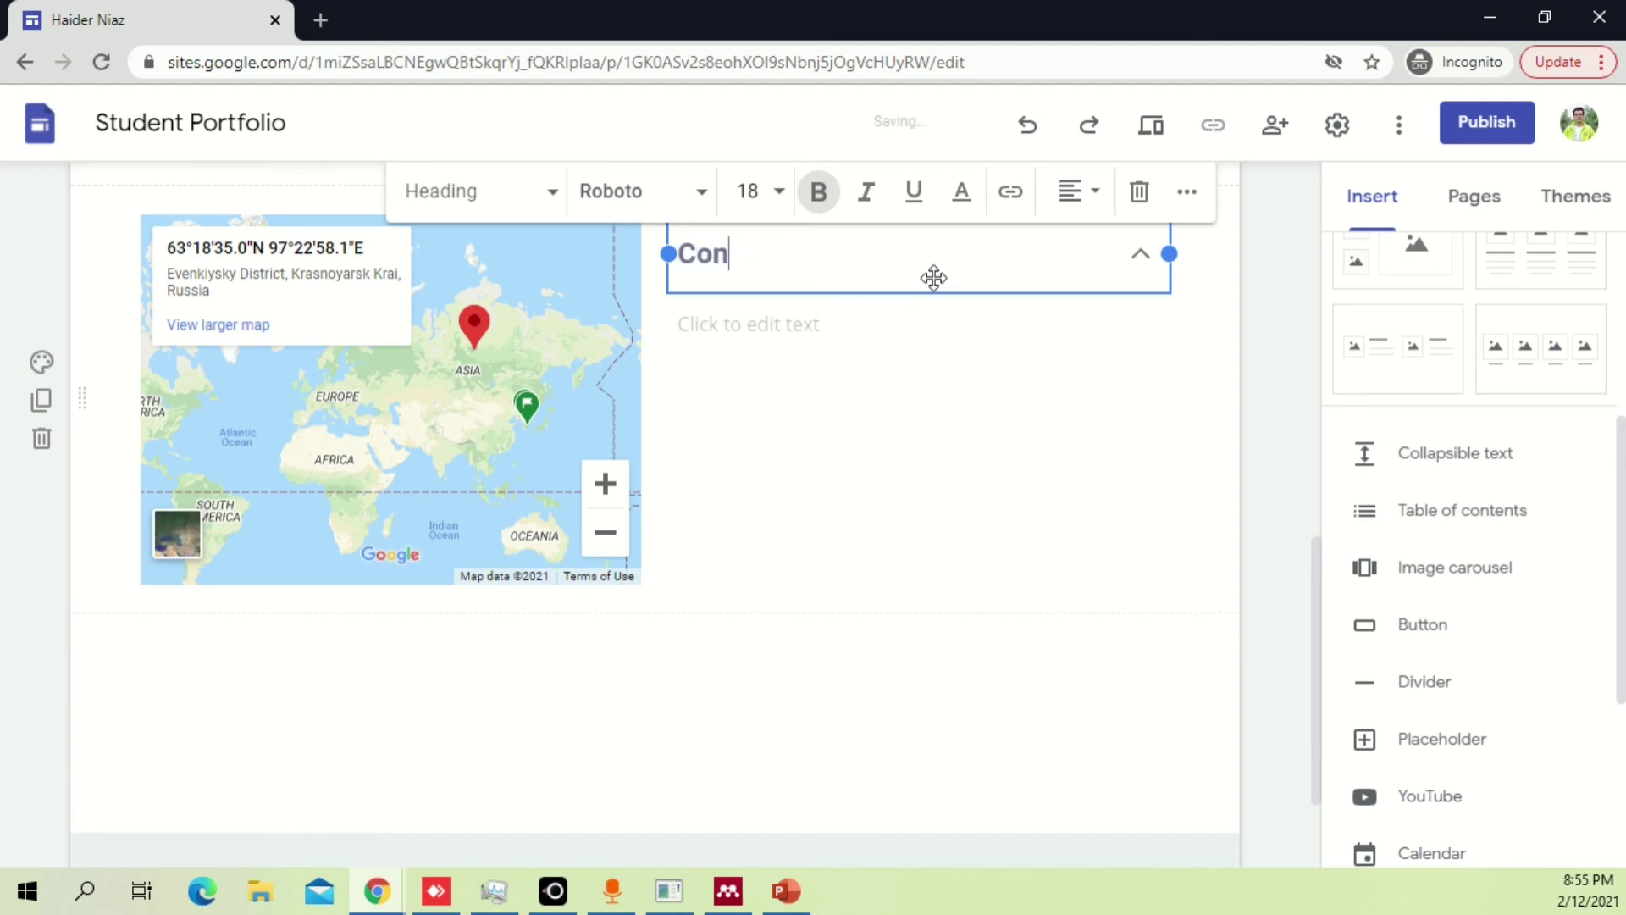
pyautogui.press('BackSpace')
pyautogui.press('BackSpace')
pyautogui.press('BackSpace')
pyautogui.write('Ad')
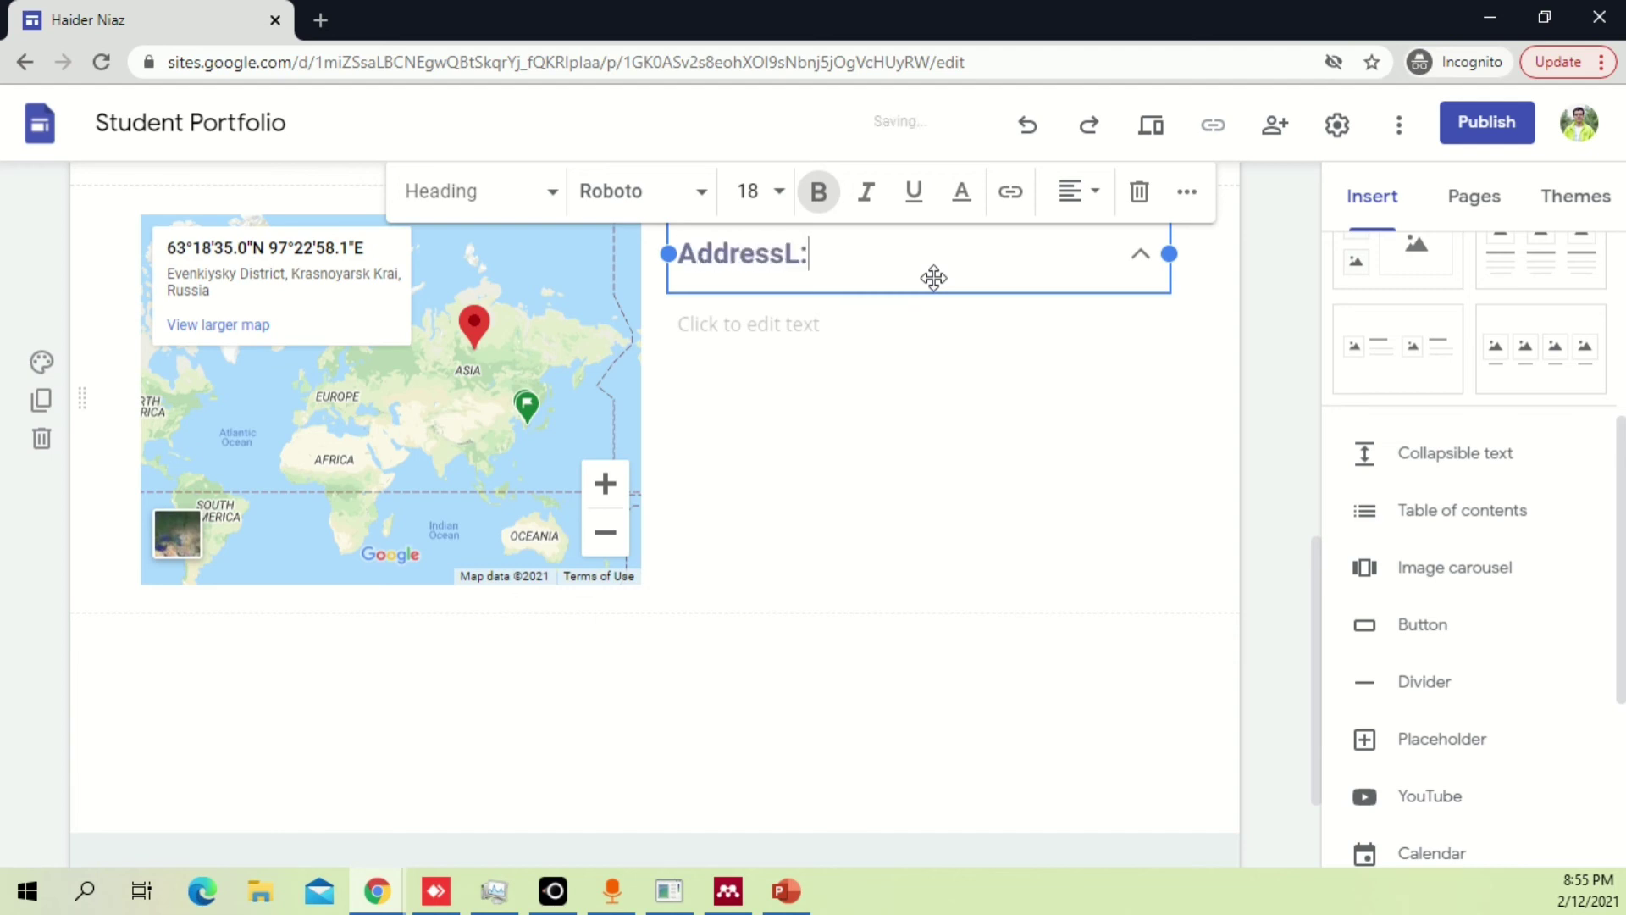
pyautogui.write('dress')
pyautogui.hotkey('ctrl', 'a')
pyautogui.write('Off')
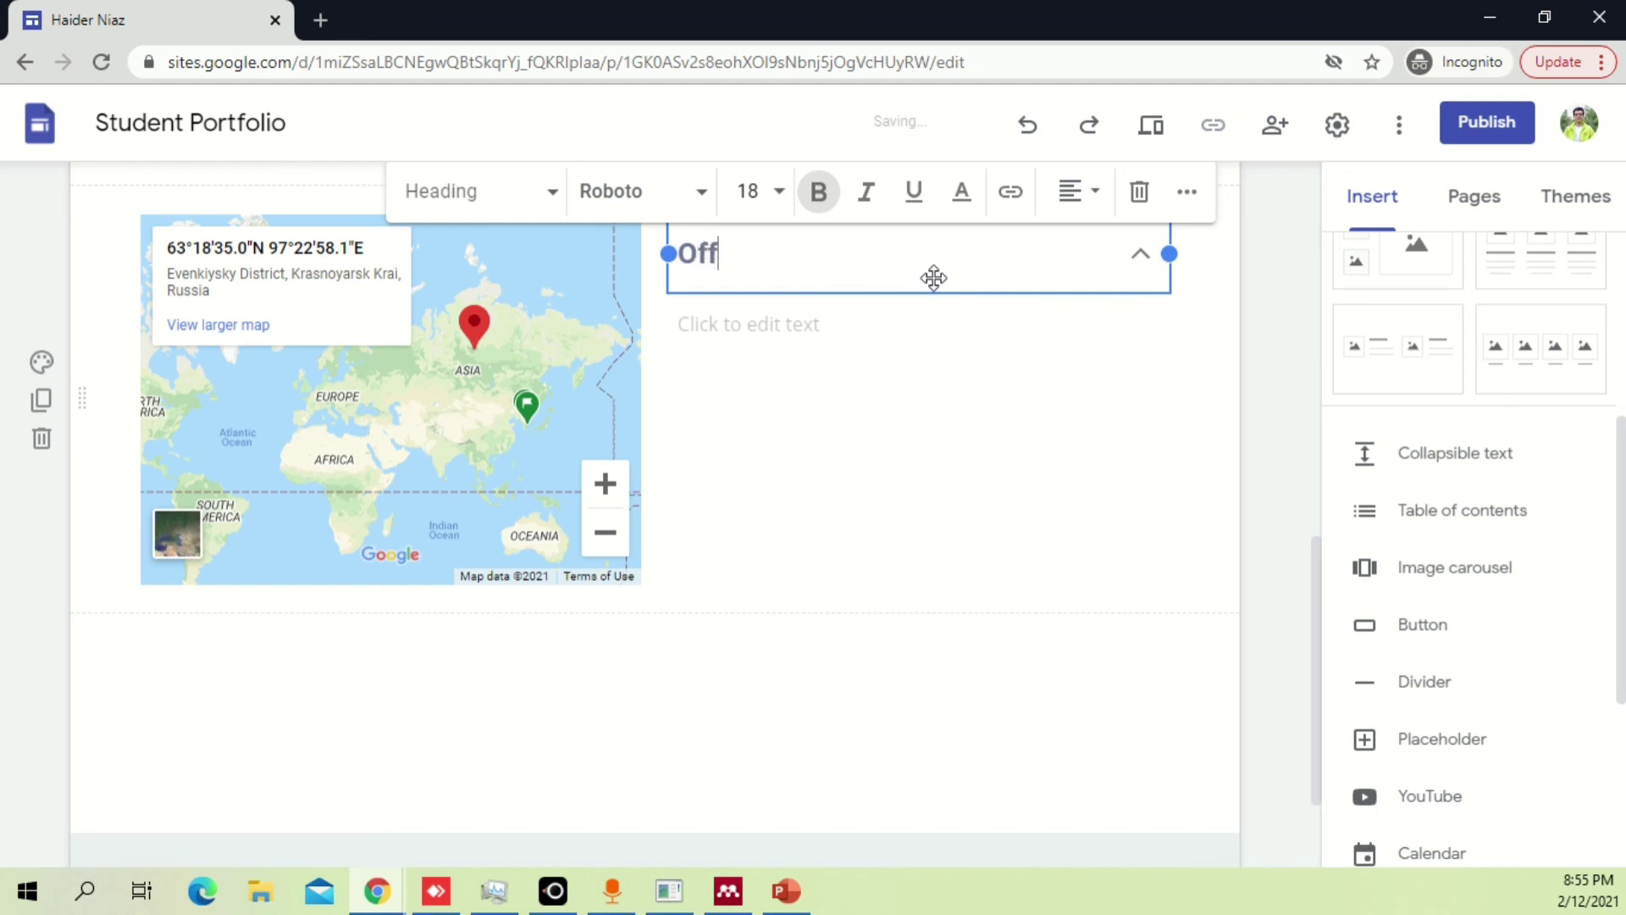
pyautogui.write('icer')
pyautogui.press('BackSpace')
pyautogui.write('e')
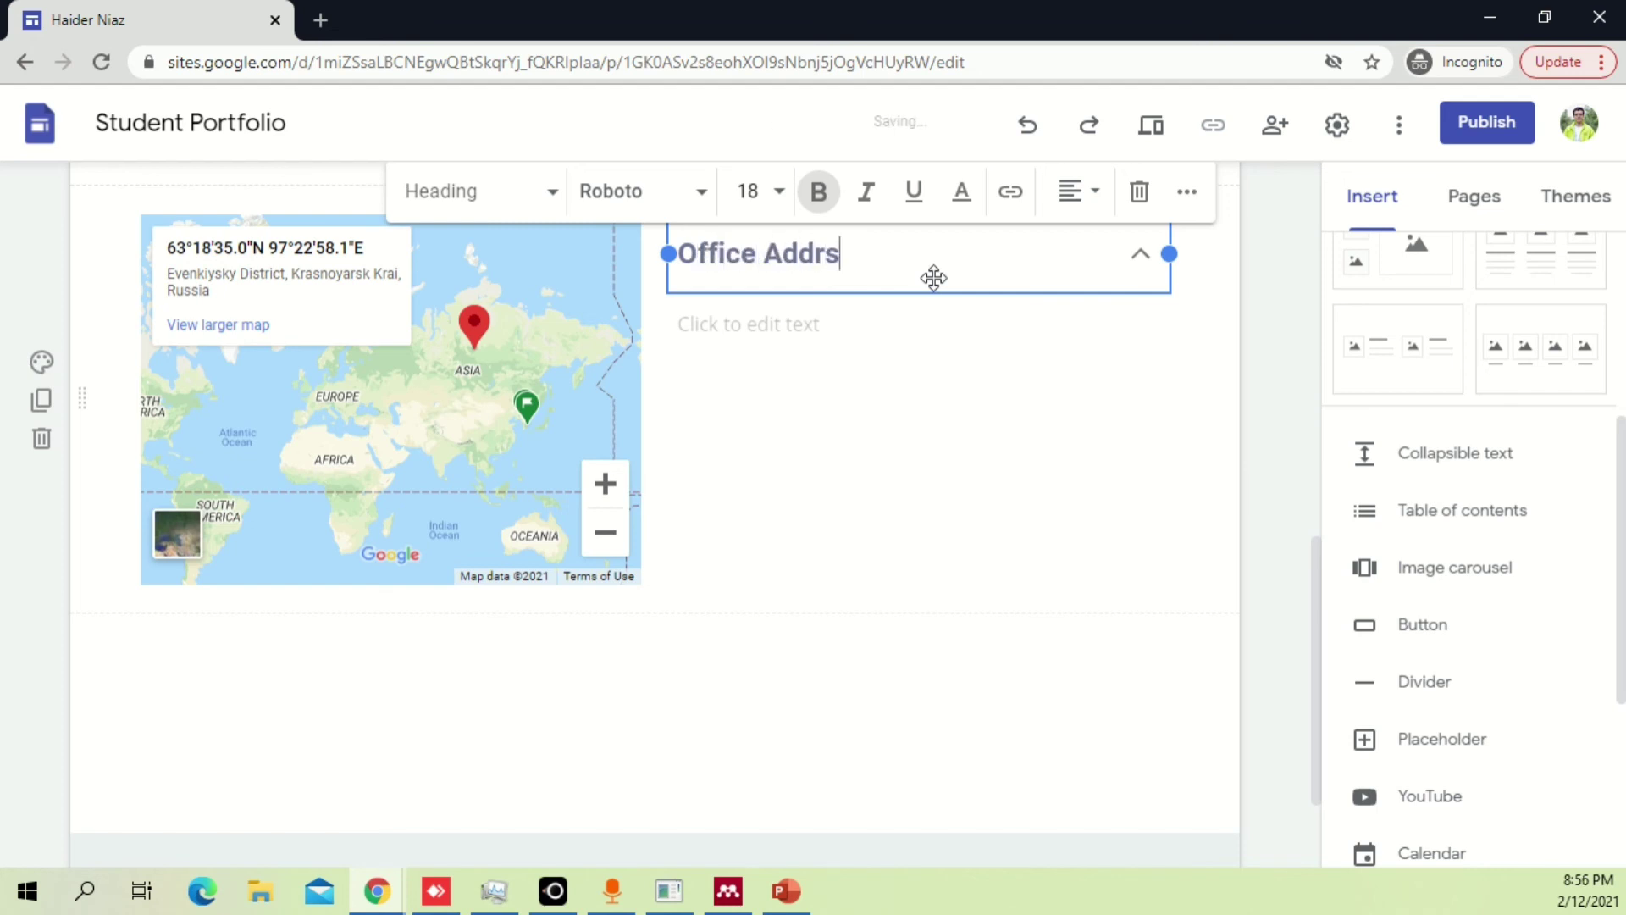
pyautogui.write('ss')
pyautogui.click(811, 379)
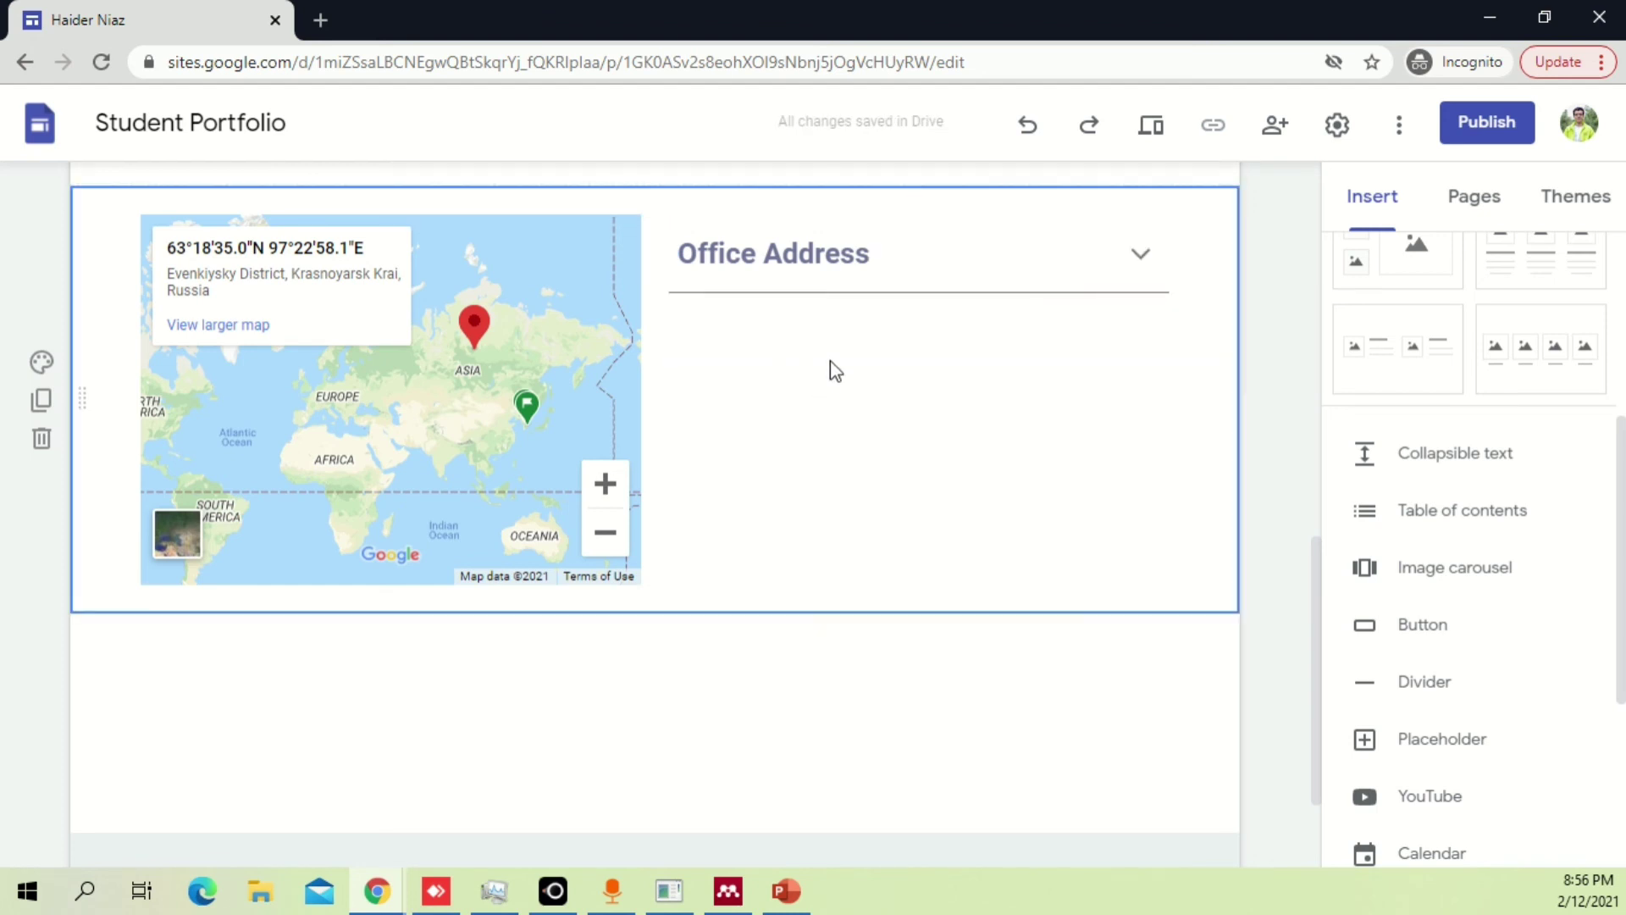
pyautogui.scroll(4, 1265, 351)
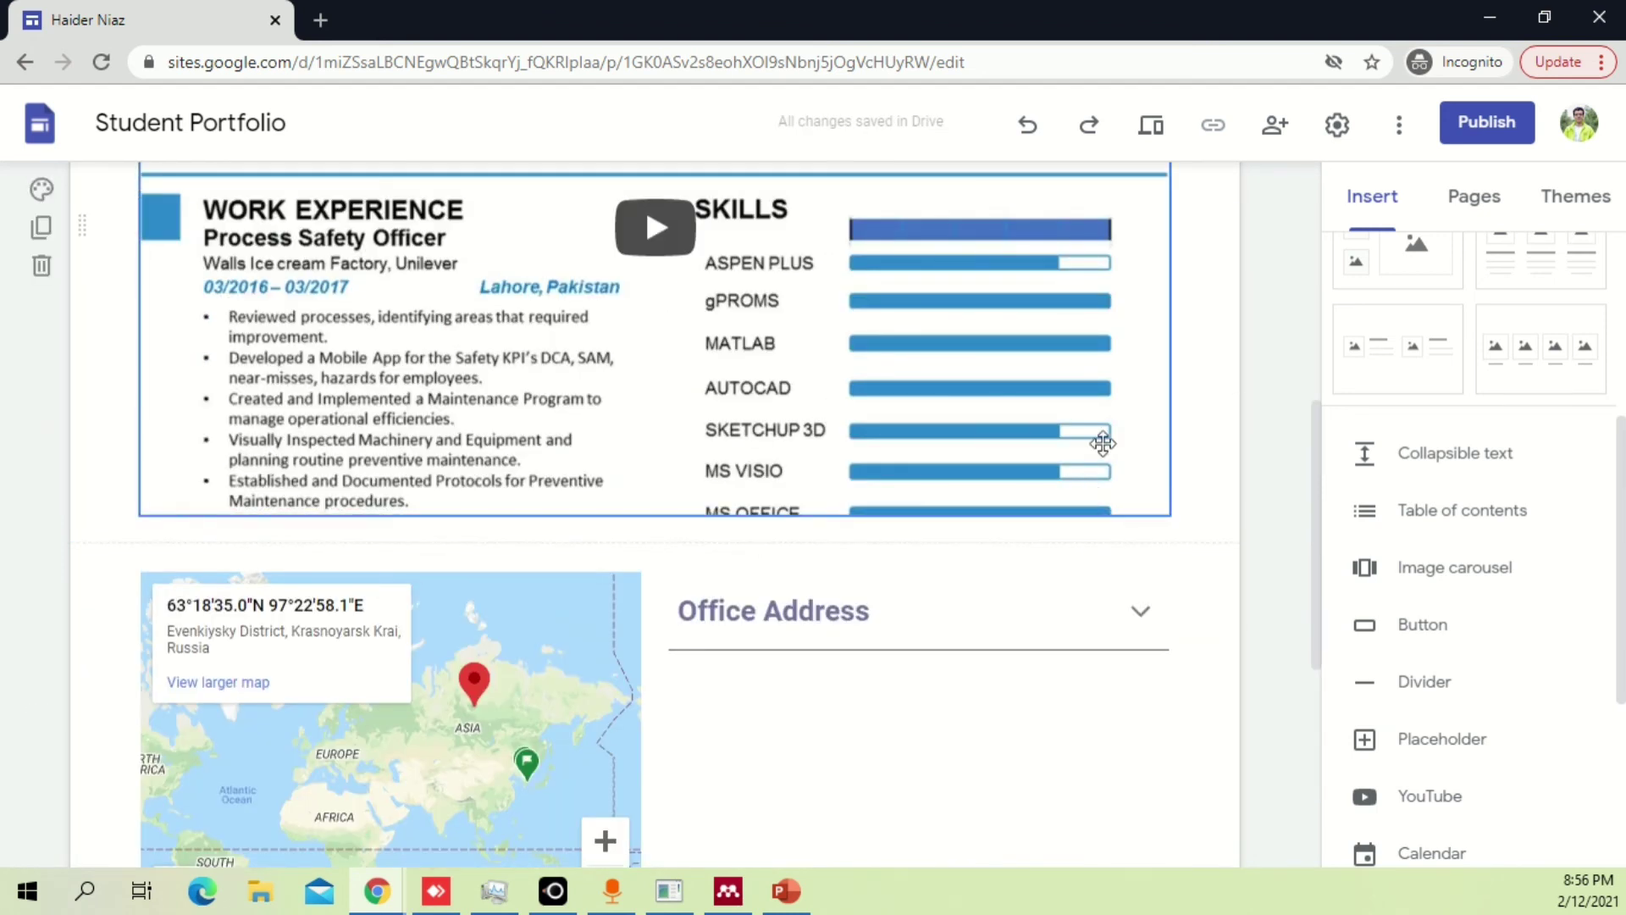
pyautogui.moveTo(1320, 442); pyautogui.dragTo(1271, 481)
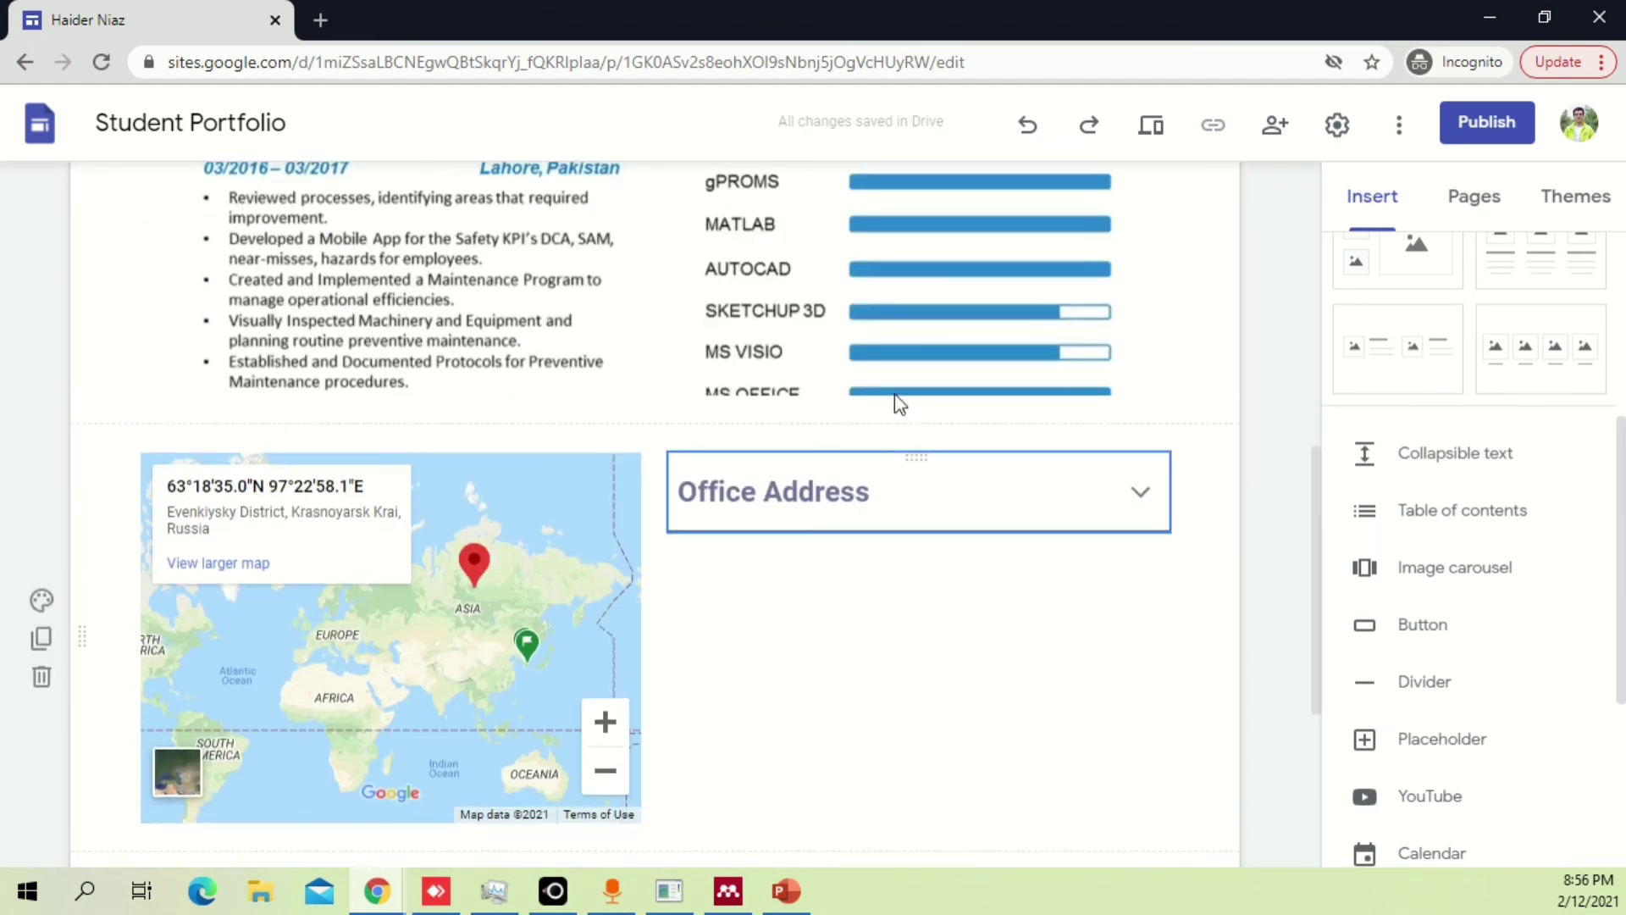
pyautogui.scroll(-5, 1063, 443)
pyautogui.click(1450, 834)
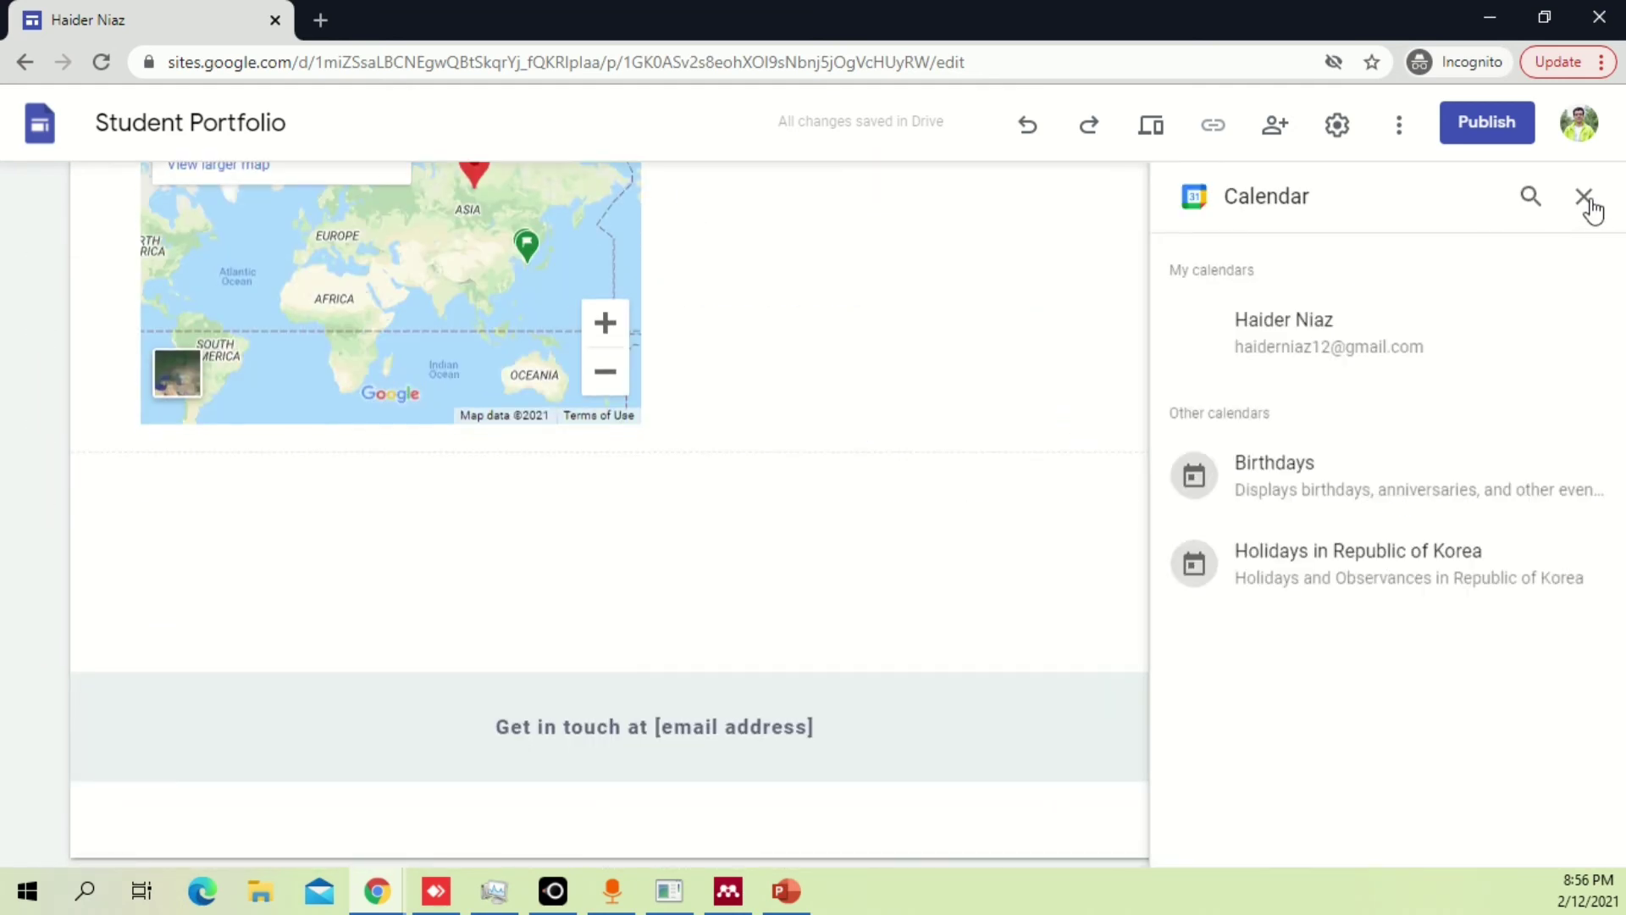
pyautogui.click(1585, 198)
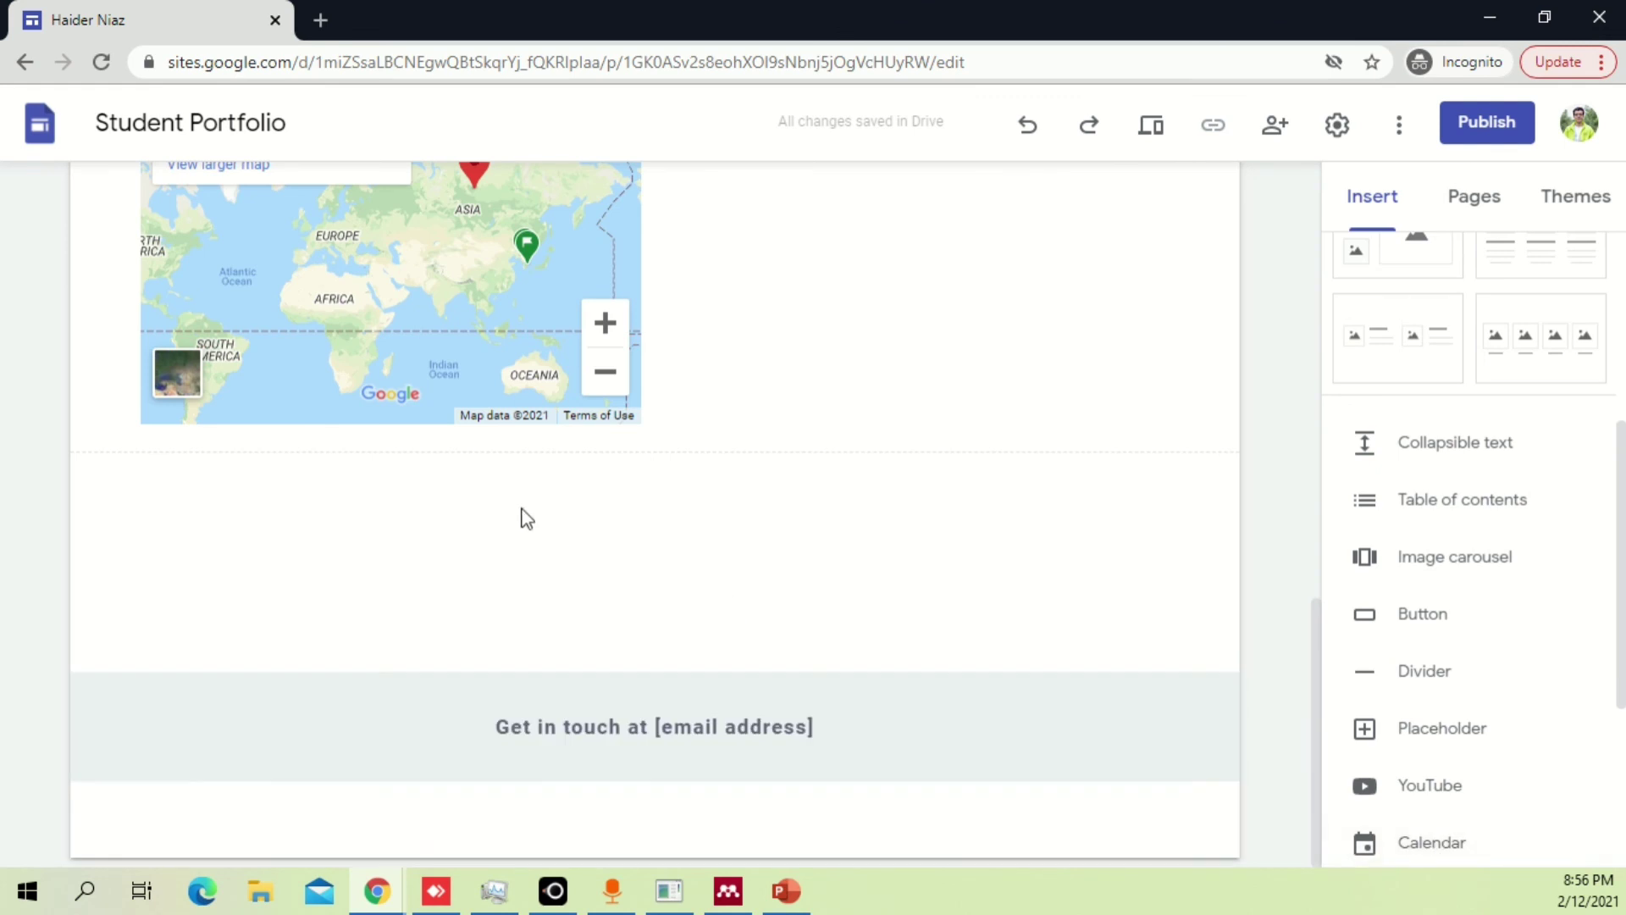
pyautogui.click(1463, 846)
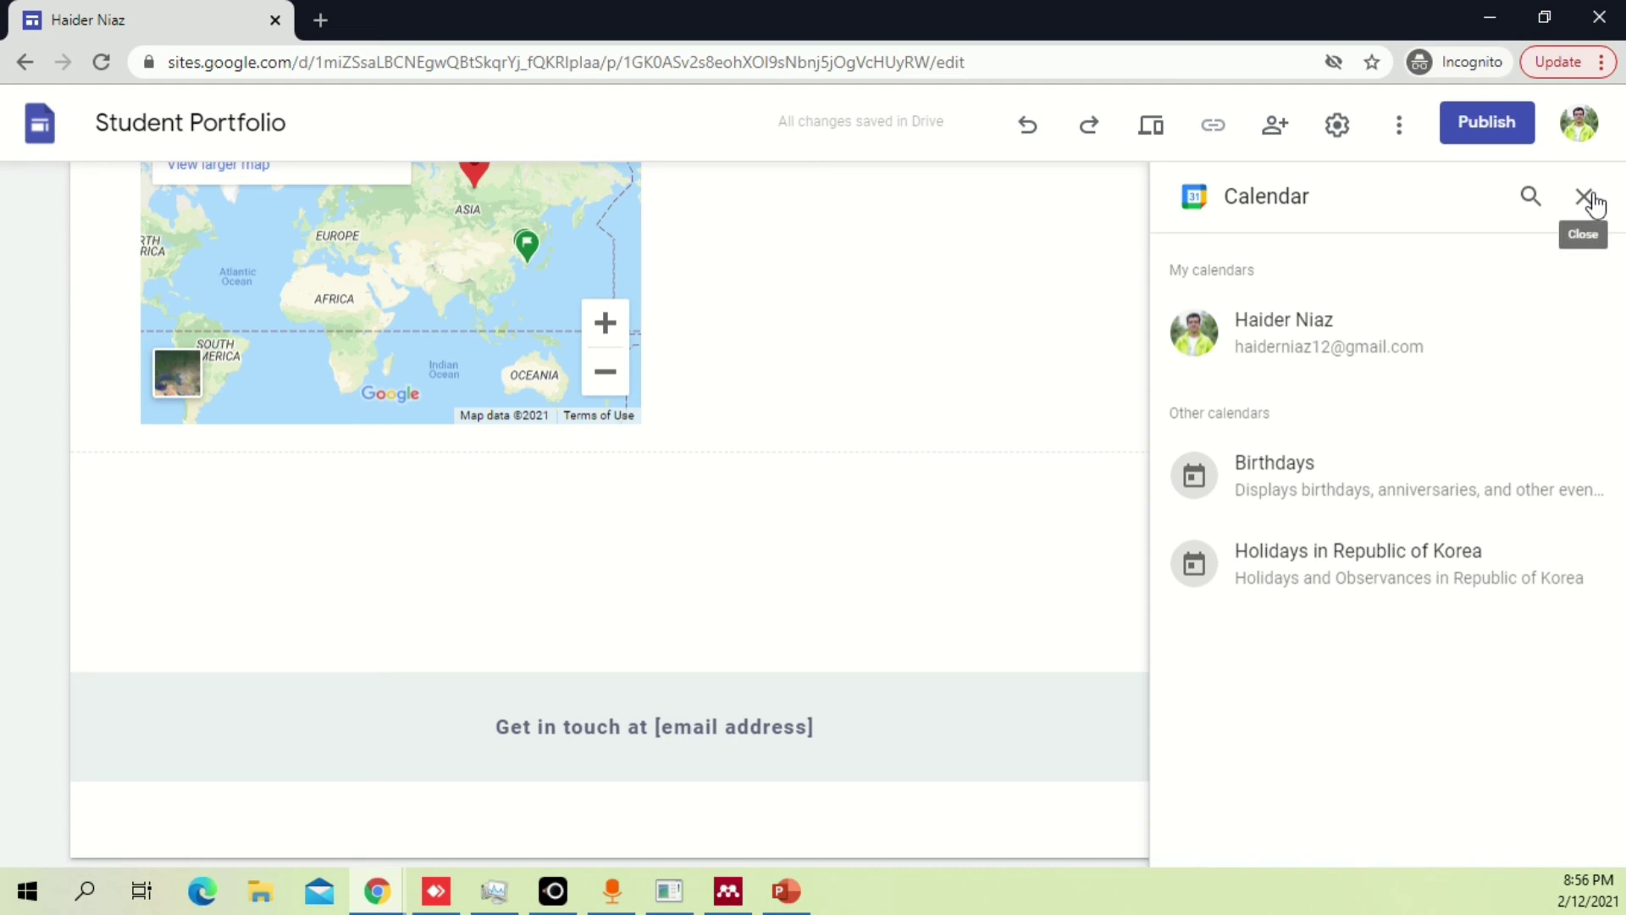
pyautogui.click(1586, 197)
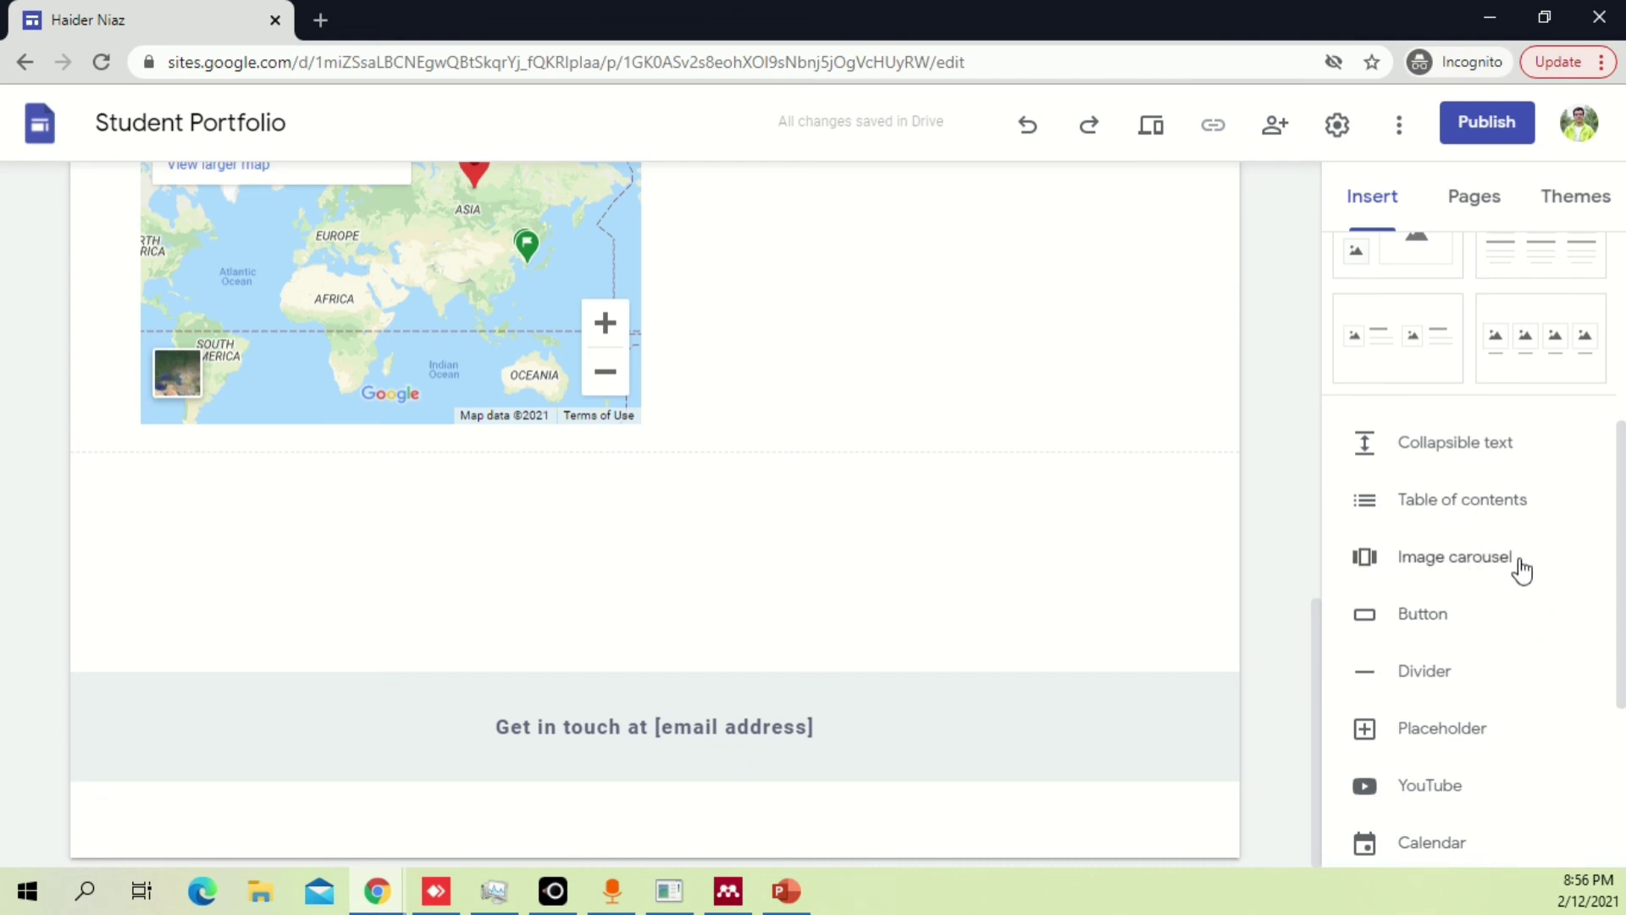
# Switch to the Home page through the site header's navigation menu.
pyautogui.scroll(10, 944, 458)
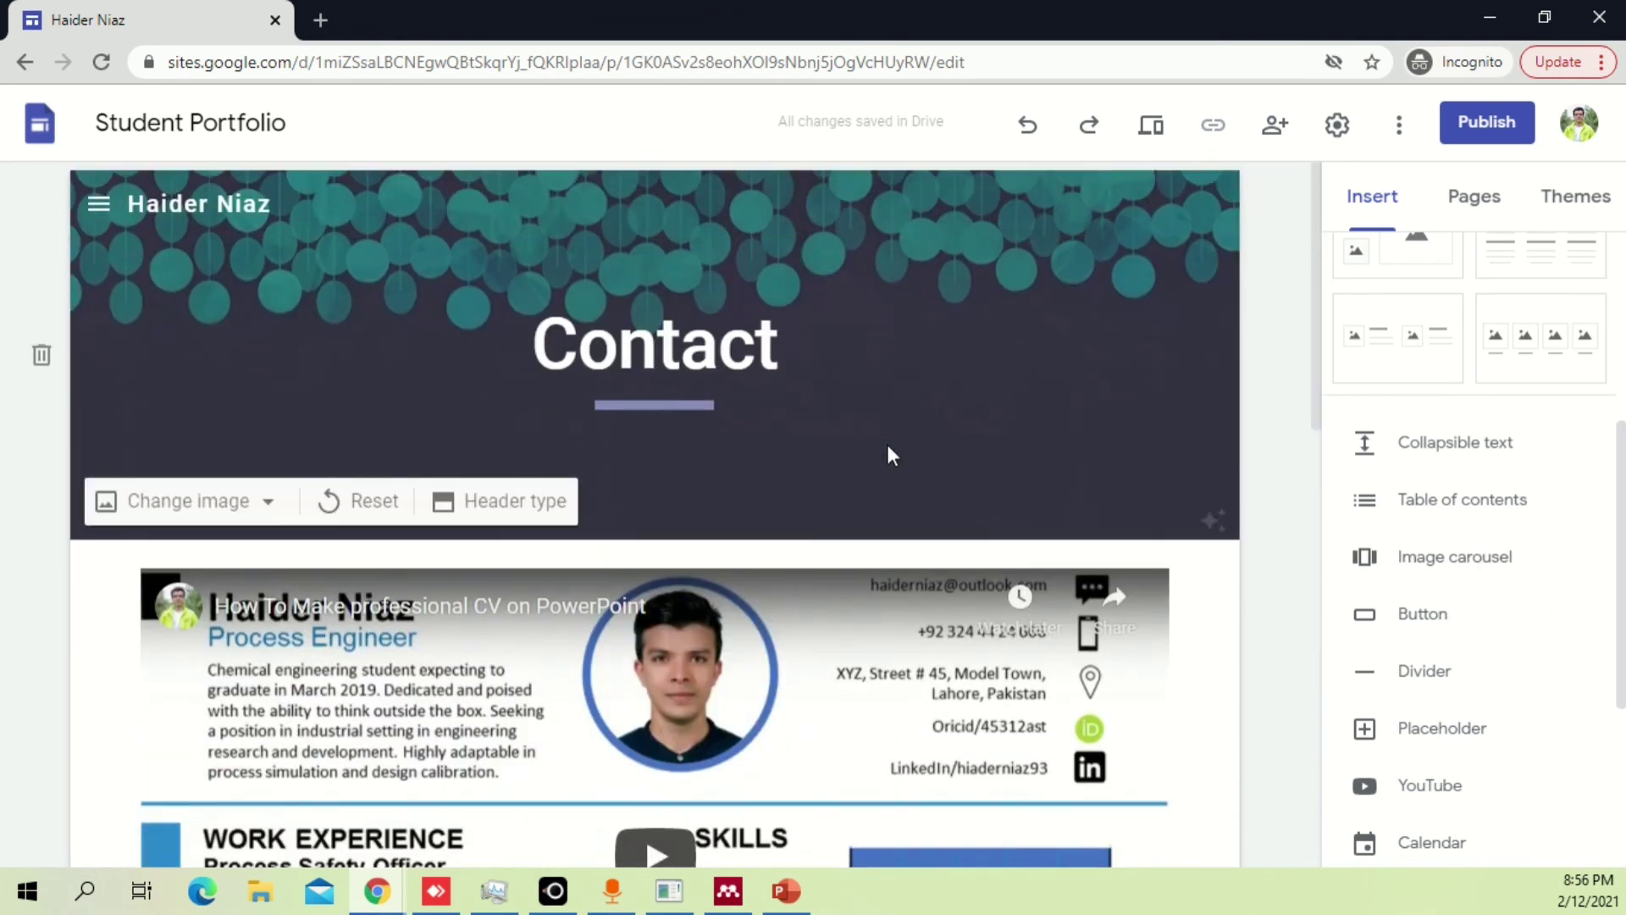
pyautogui.click(100, 209)
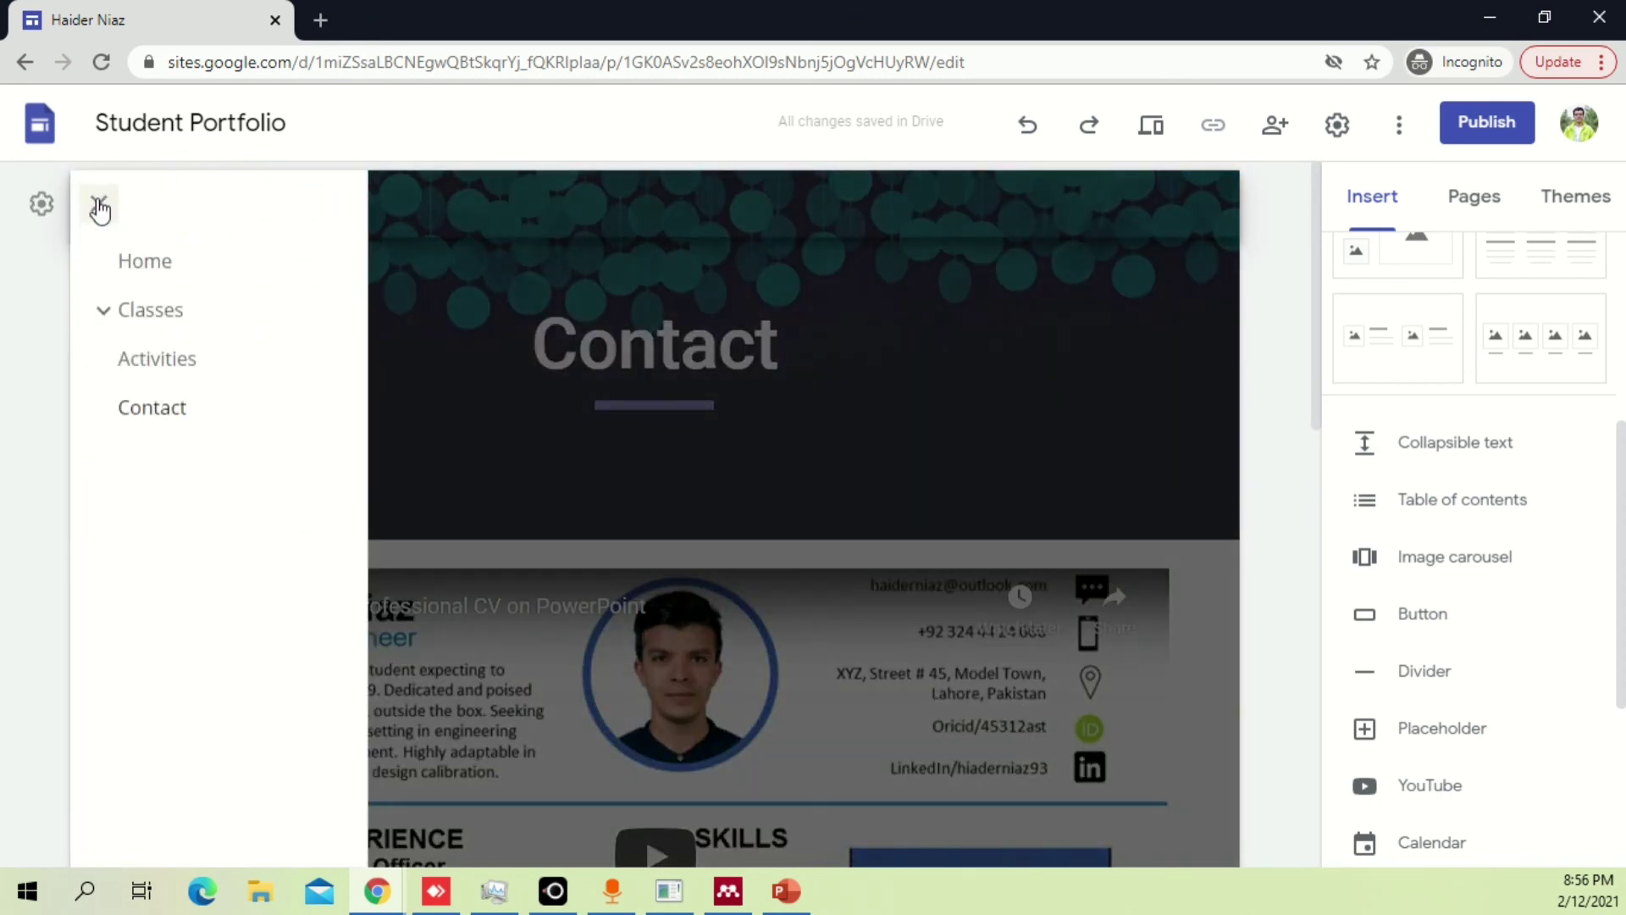
pyautogui.click(157, 261)
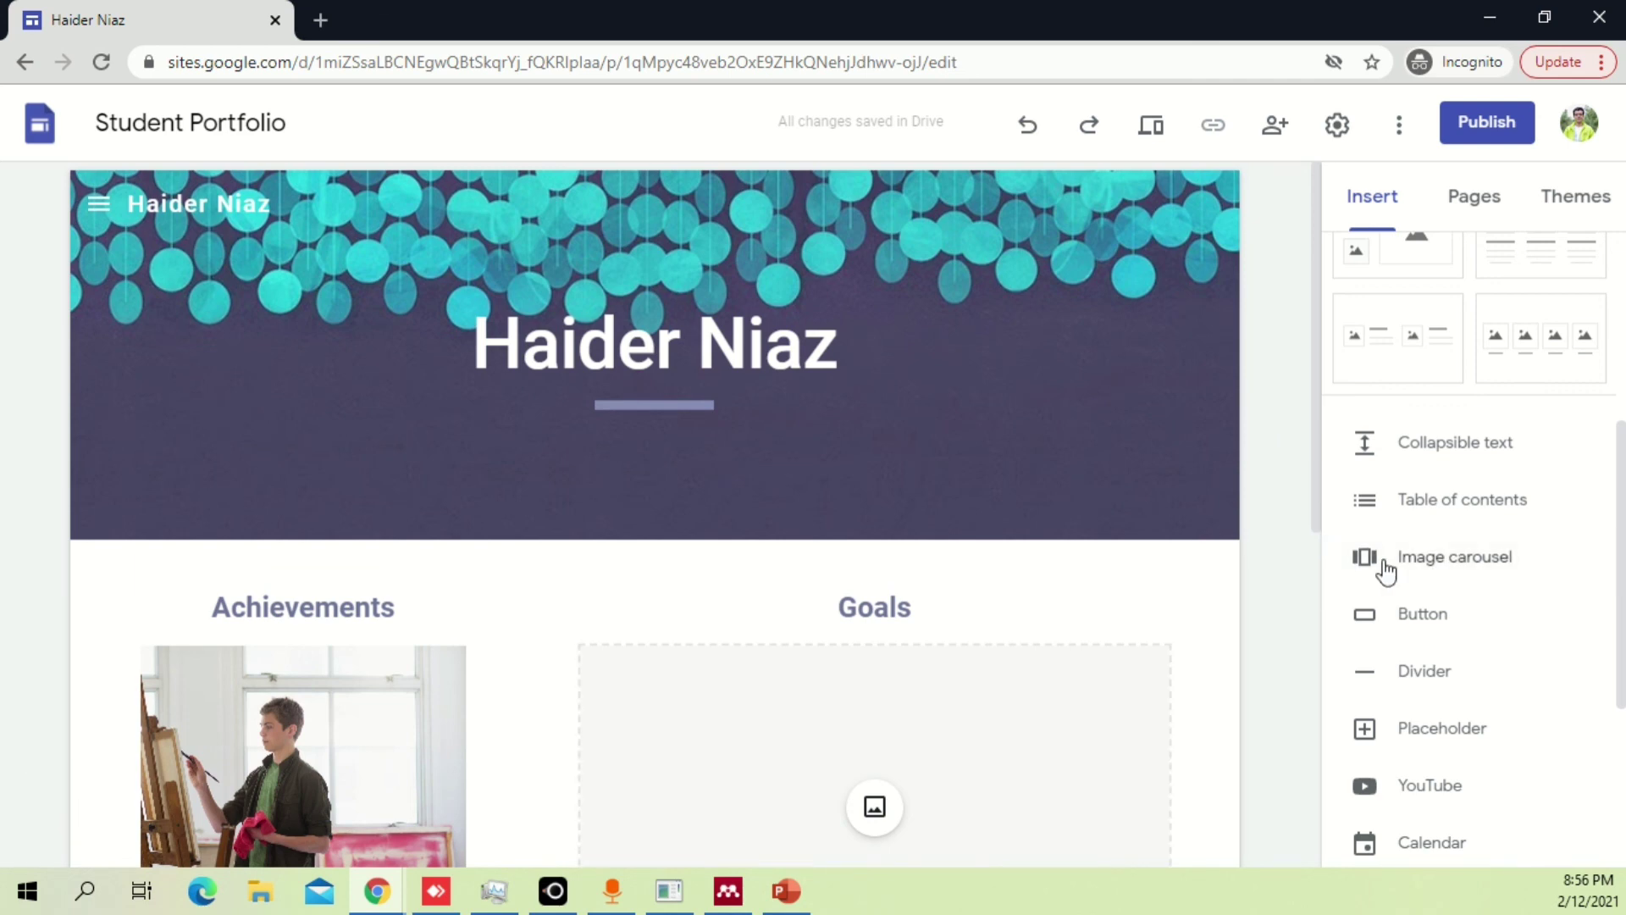
# Start an image carousel and upload Earth.jpg from the 3D Drawing folder as its first image.
pyautogui.click(1485, 556)
pyautogui.click(1485, 556)
pyautogui.click(1505, 555)
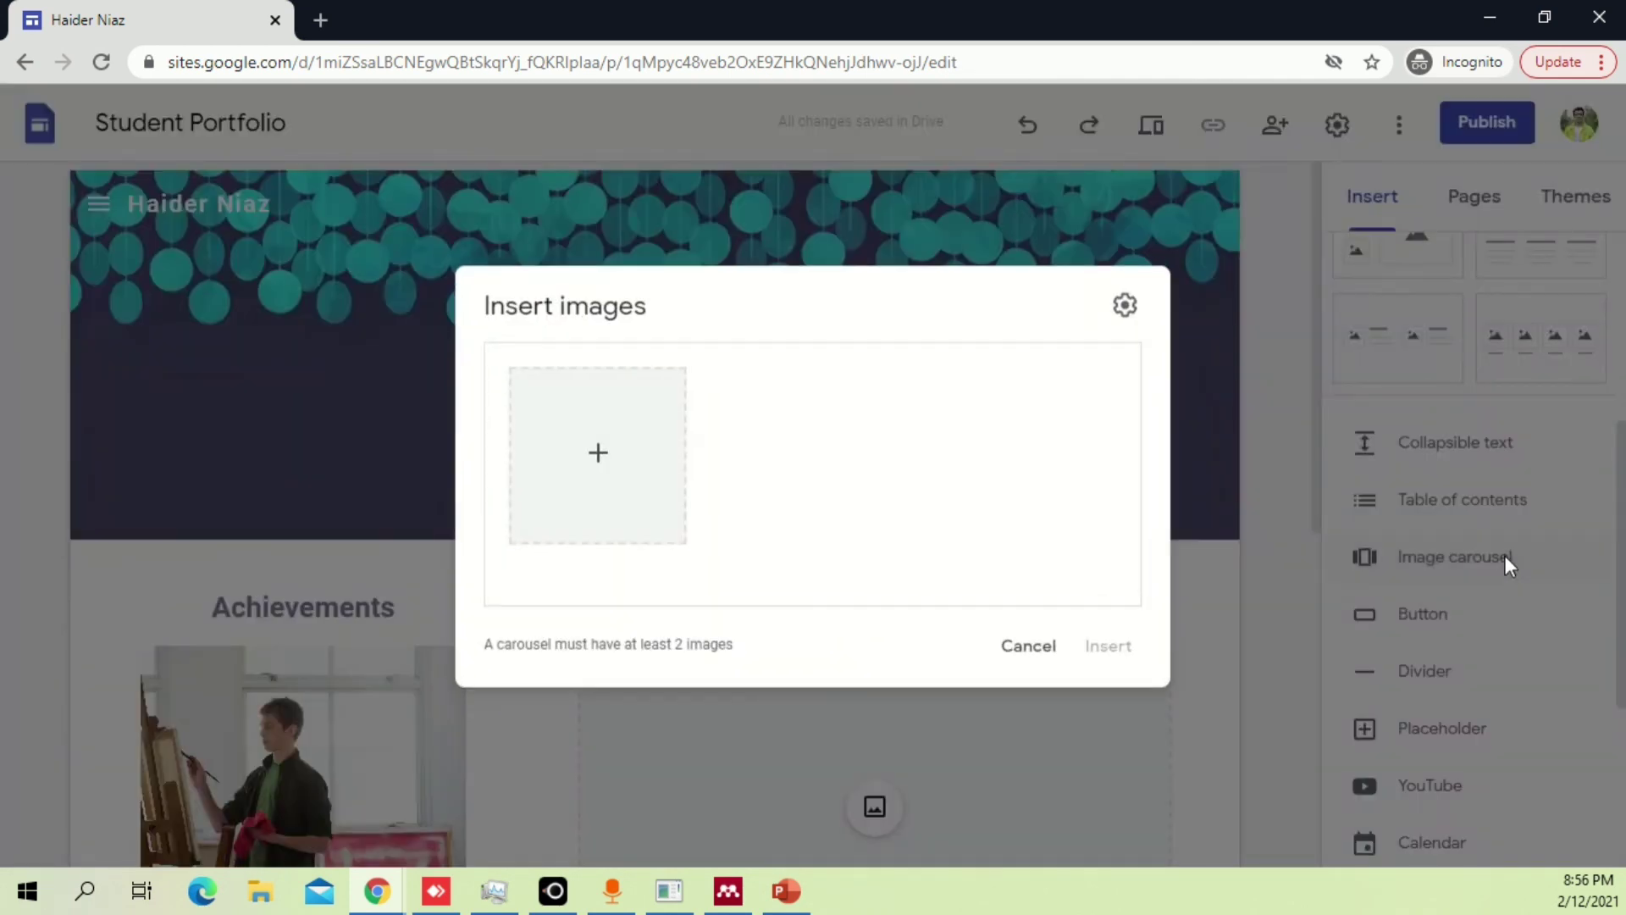
pyautogui.click(601, 455)
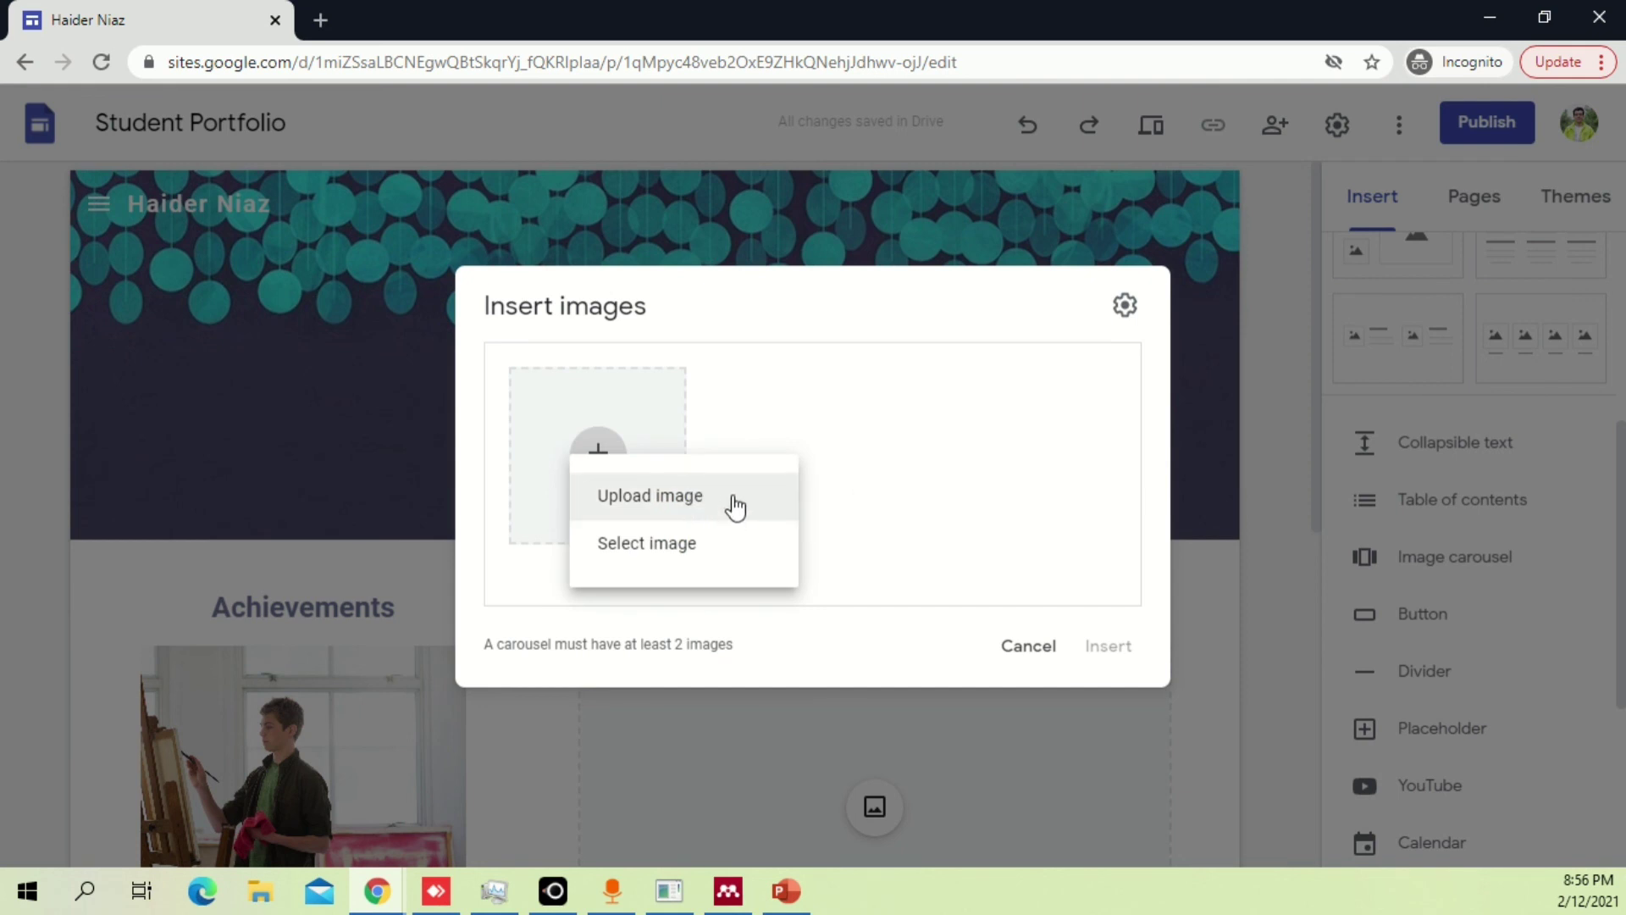
pyautogui.click(735, 500)
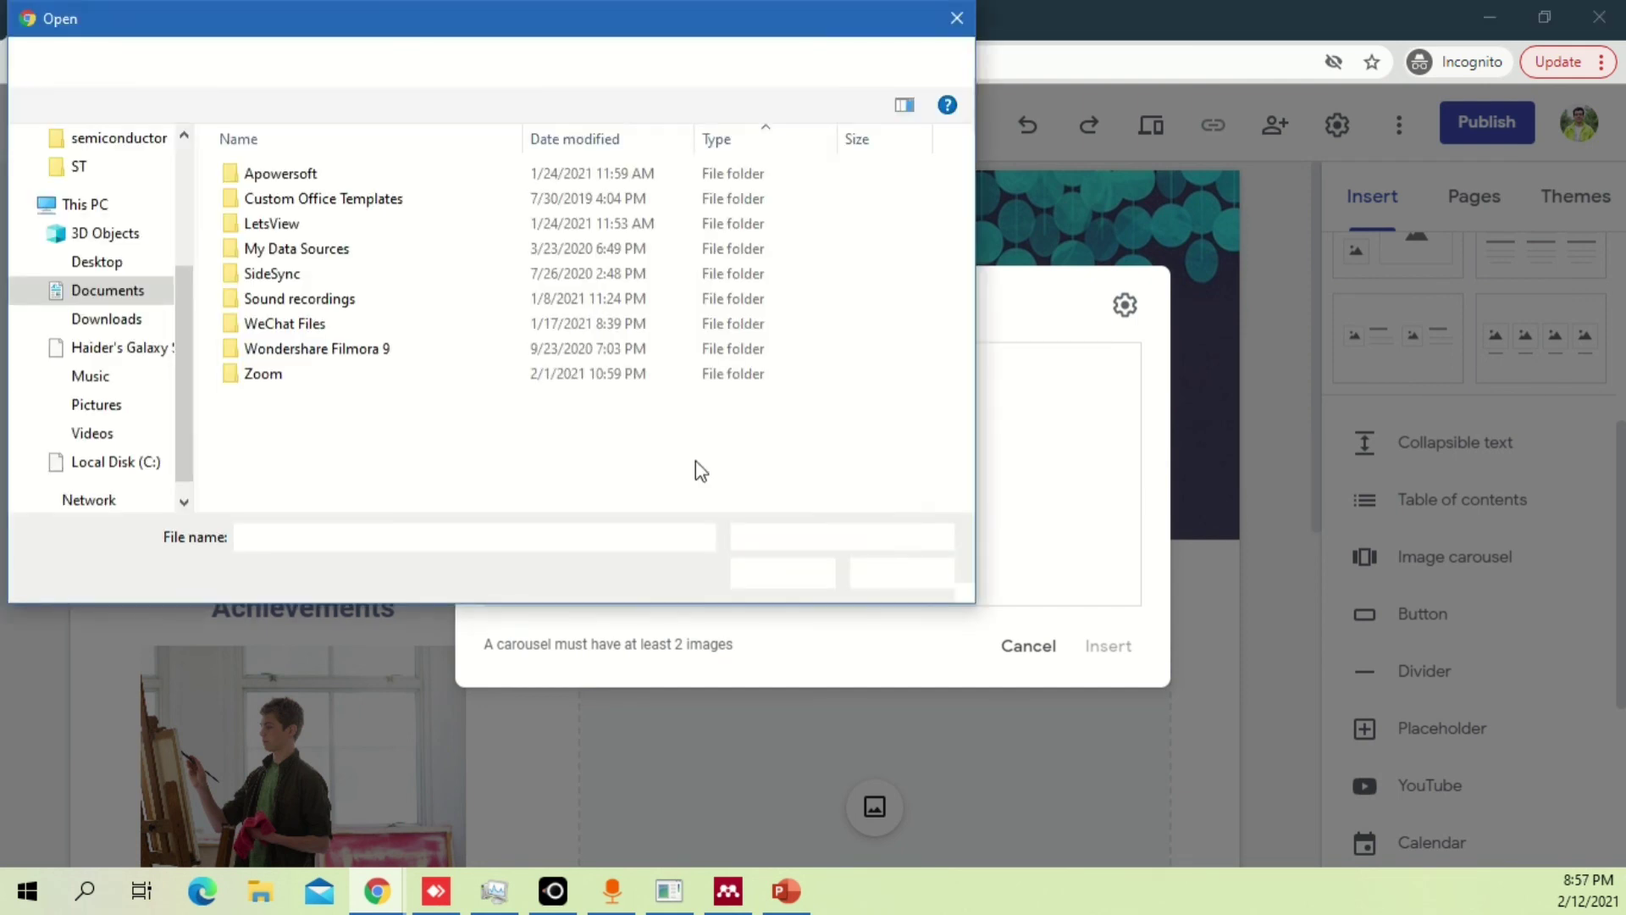
pyautogui.moveTo(184, 339); pyautogui.dragTo(202, 136)
pyautogui.click(101, 300)
pyautogui.click(335, 239)
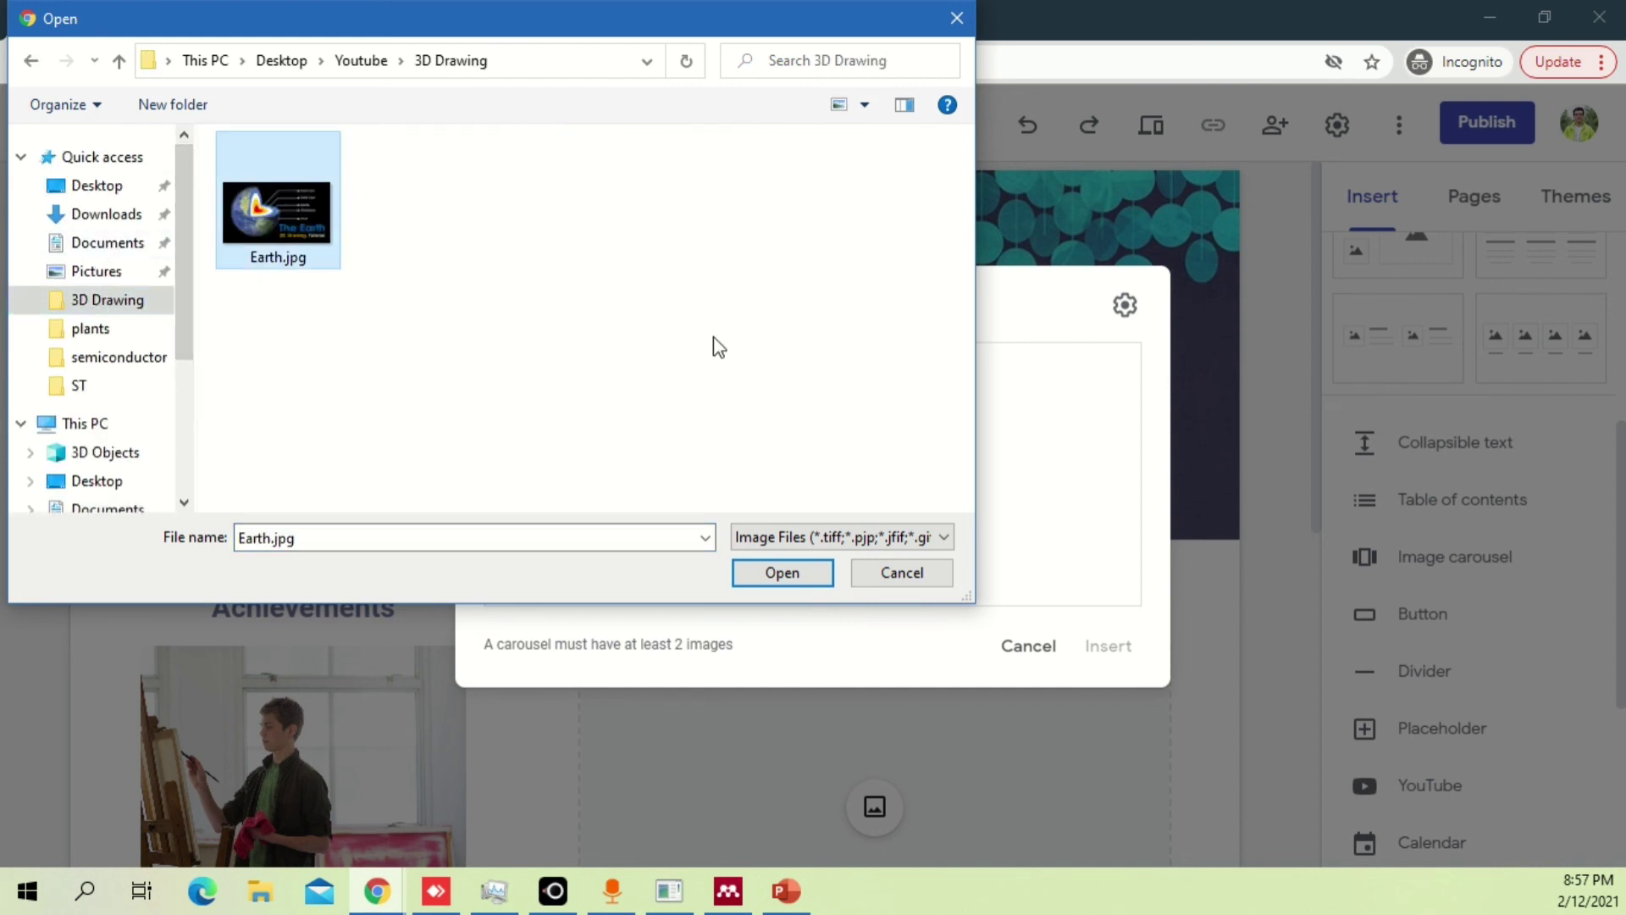
pyautogui.click(784, 576)
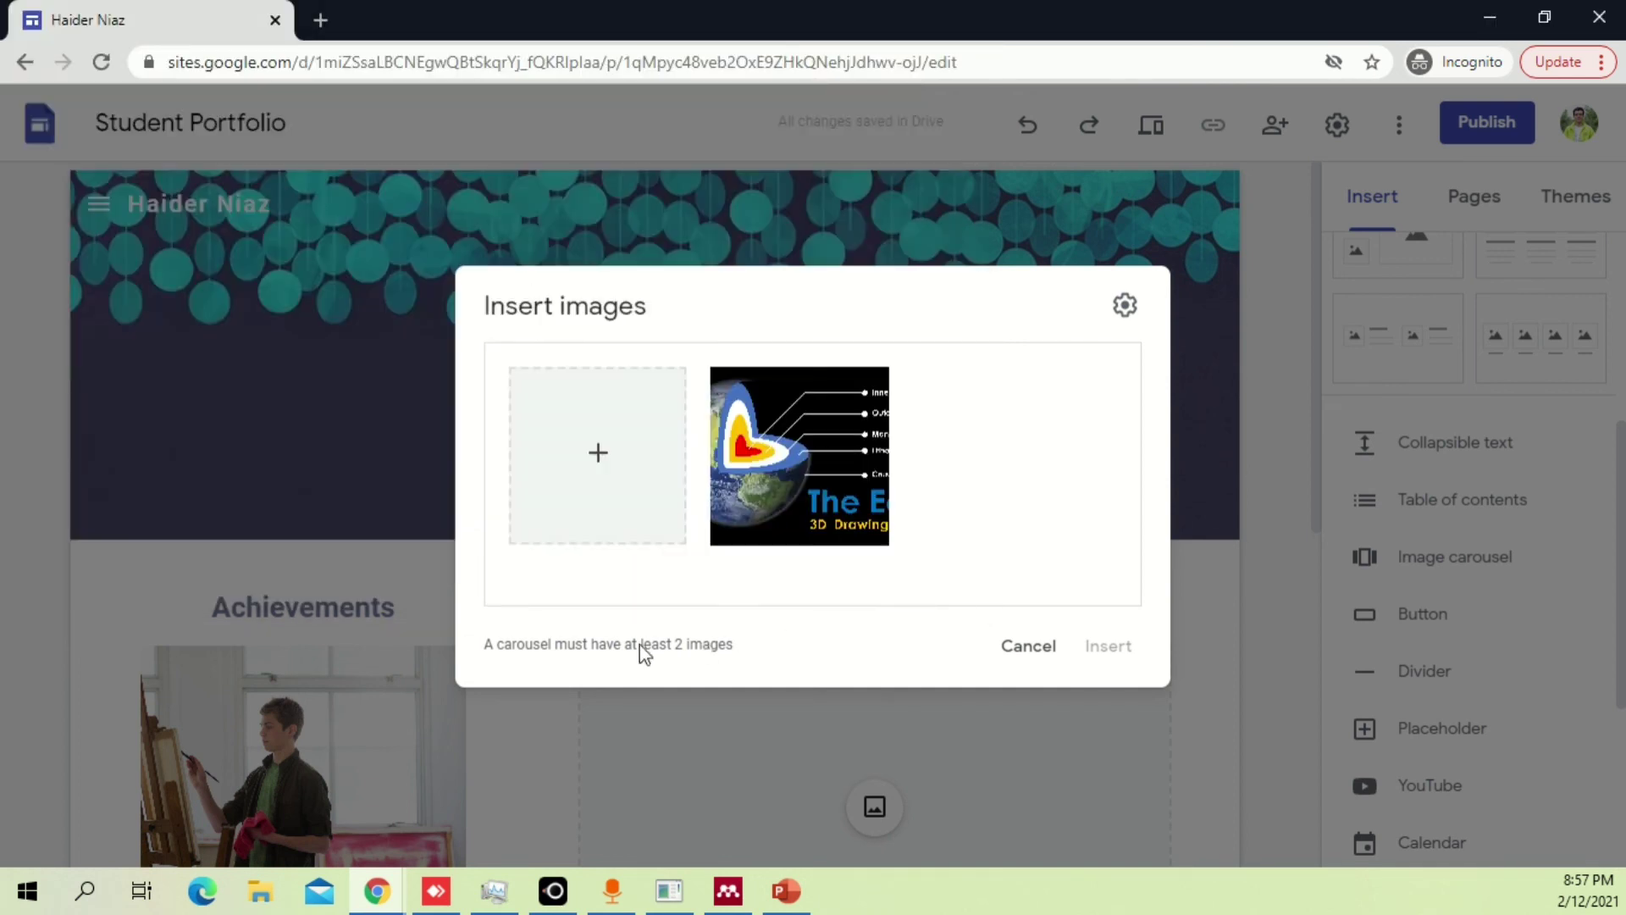
# Upload plant thumb.jpg from the Youtube plants folder as the second carousel image.
pyautogui.click(590, 481)
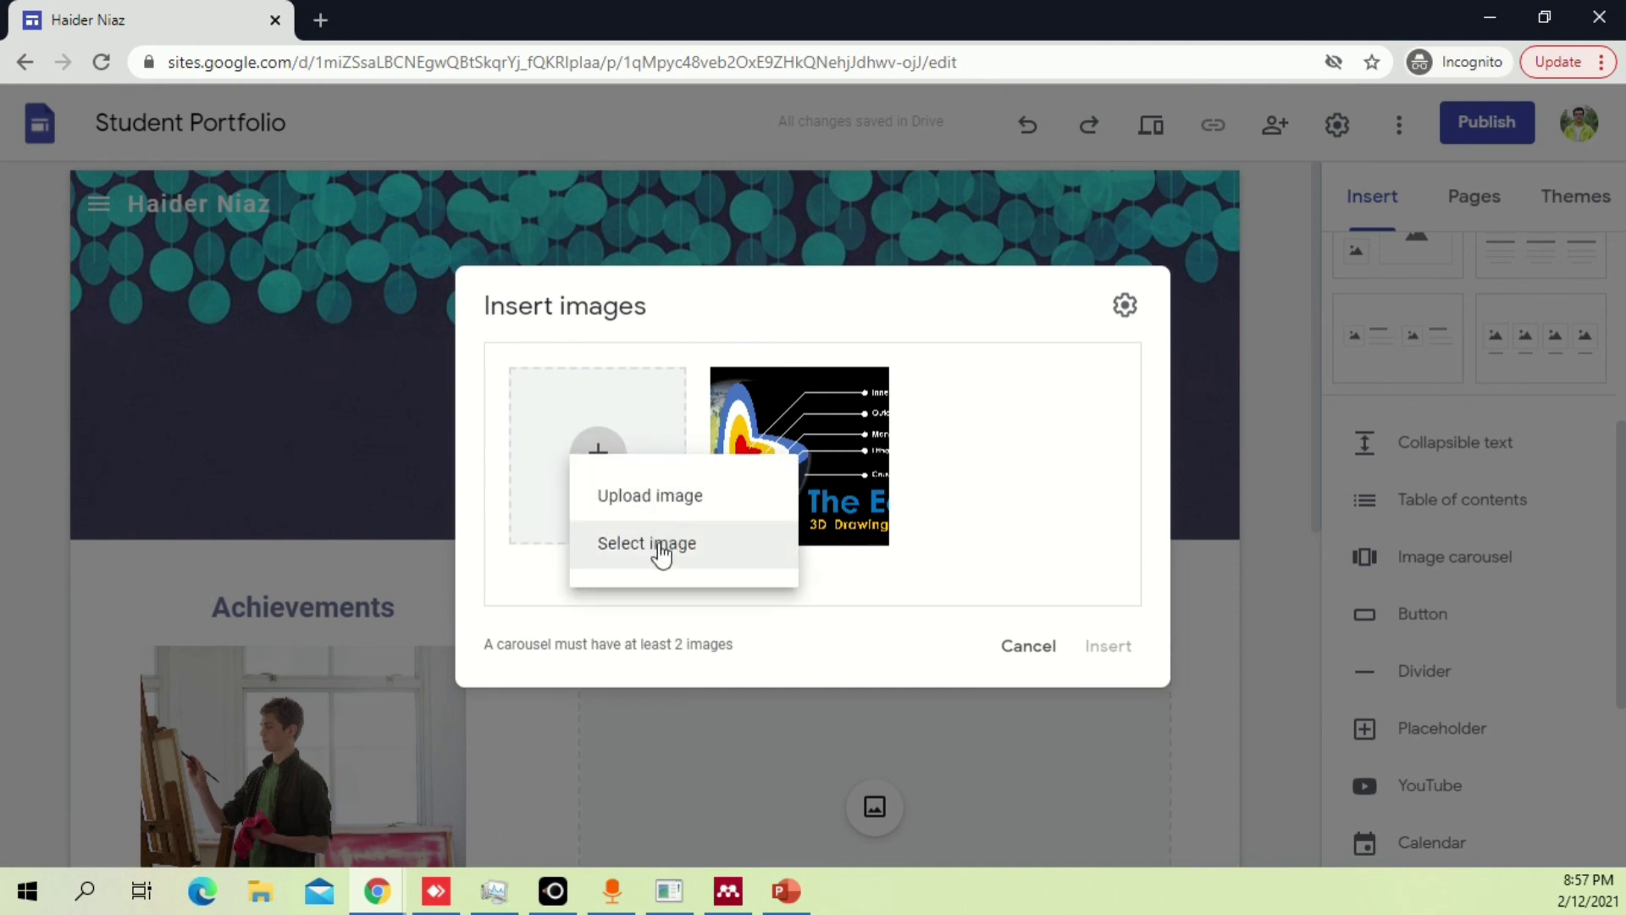
pyautogui.click(694, 497)
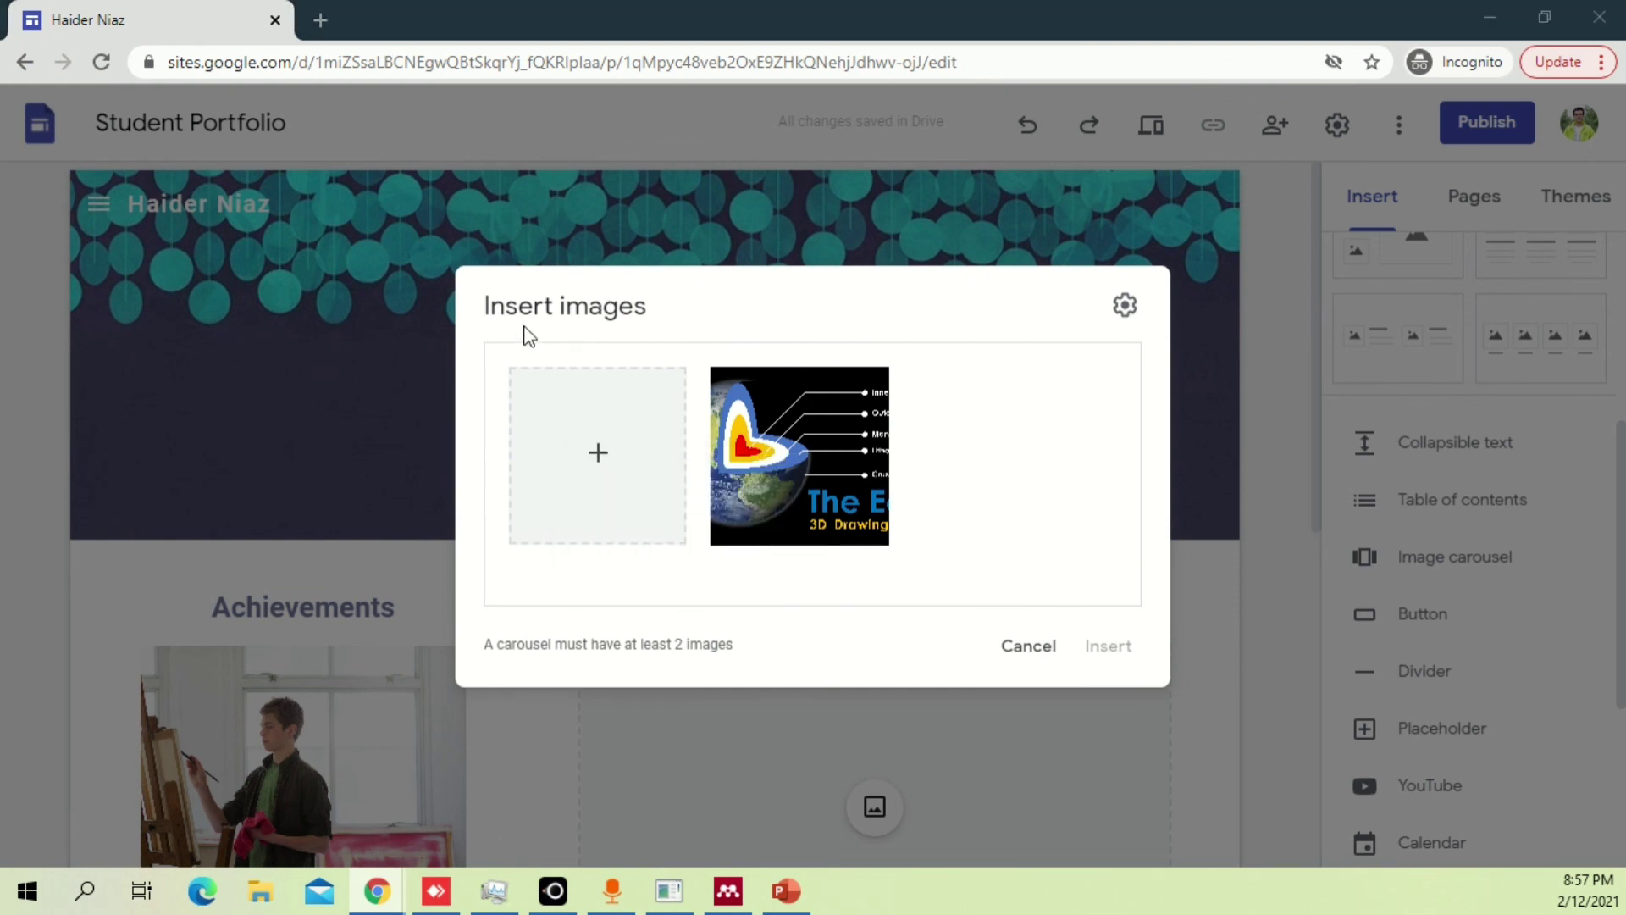
pyautogui.click(366, 61)
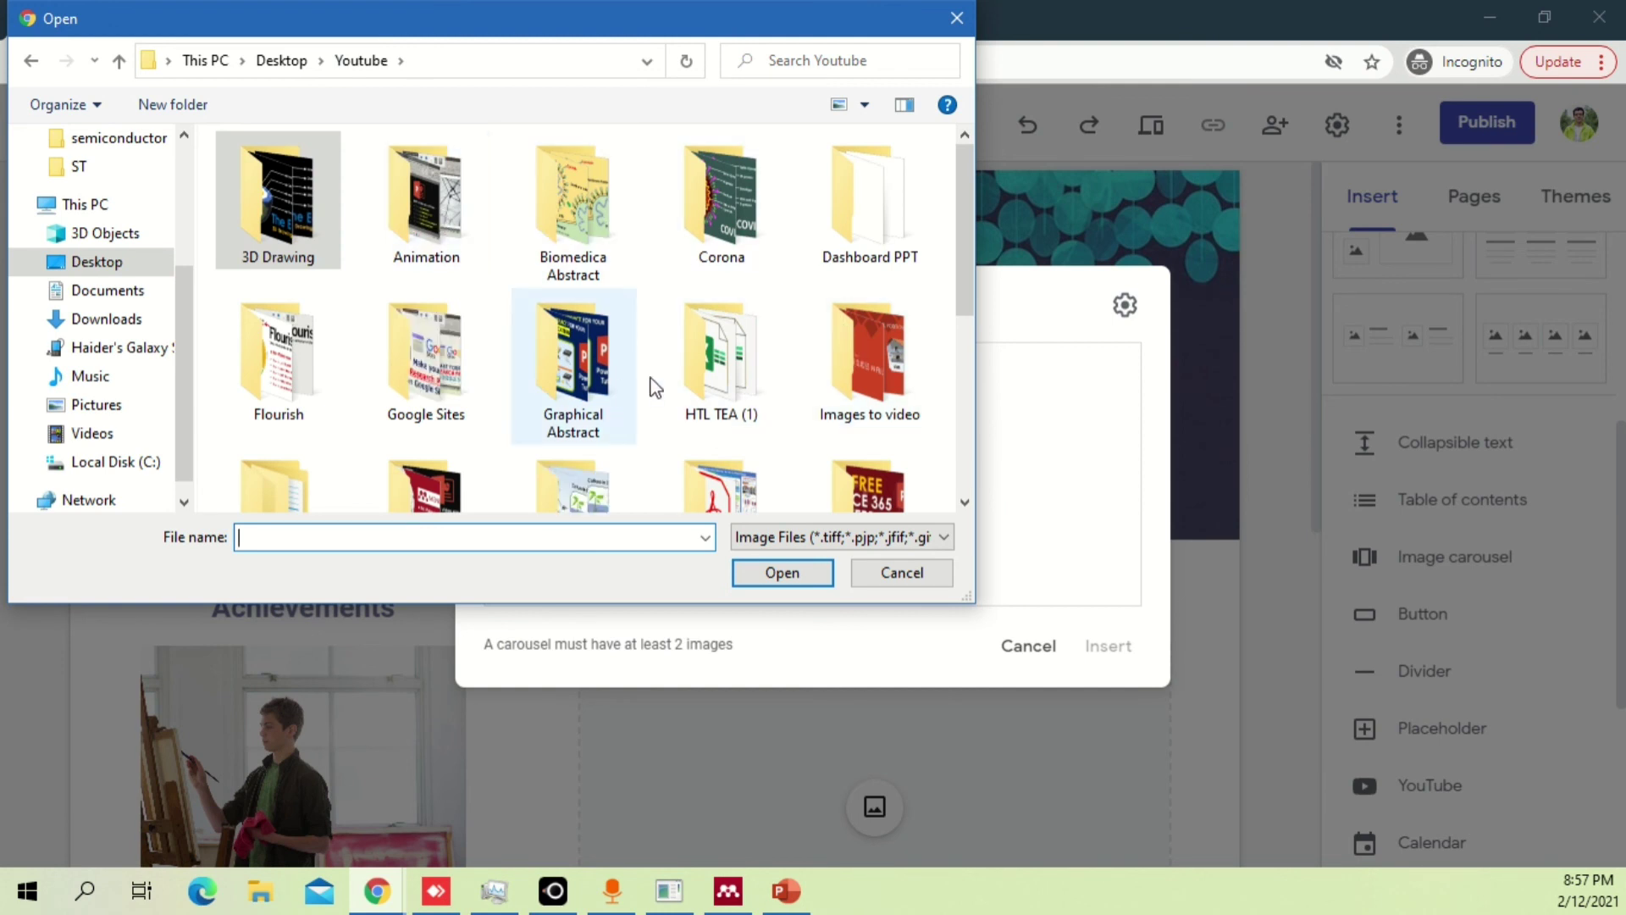
pyautogui.scroll(-1, 769, 409)
pyautogui.doubleClick(598, 449)
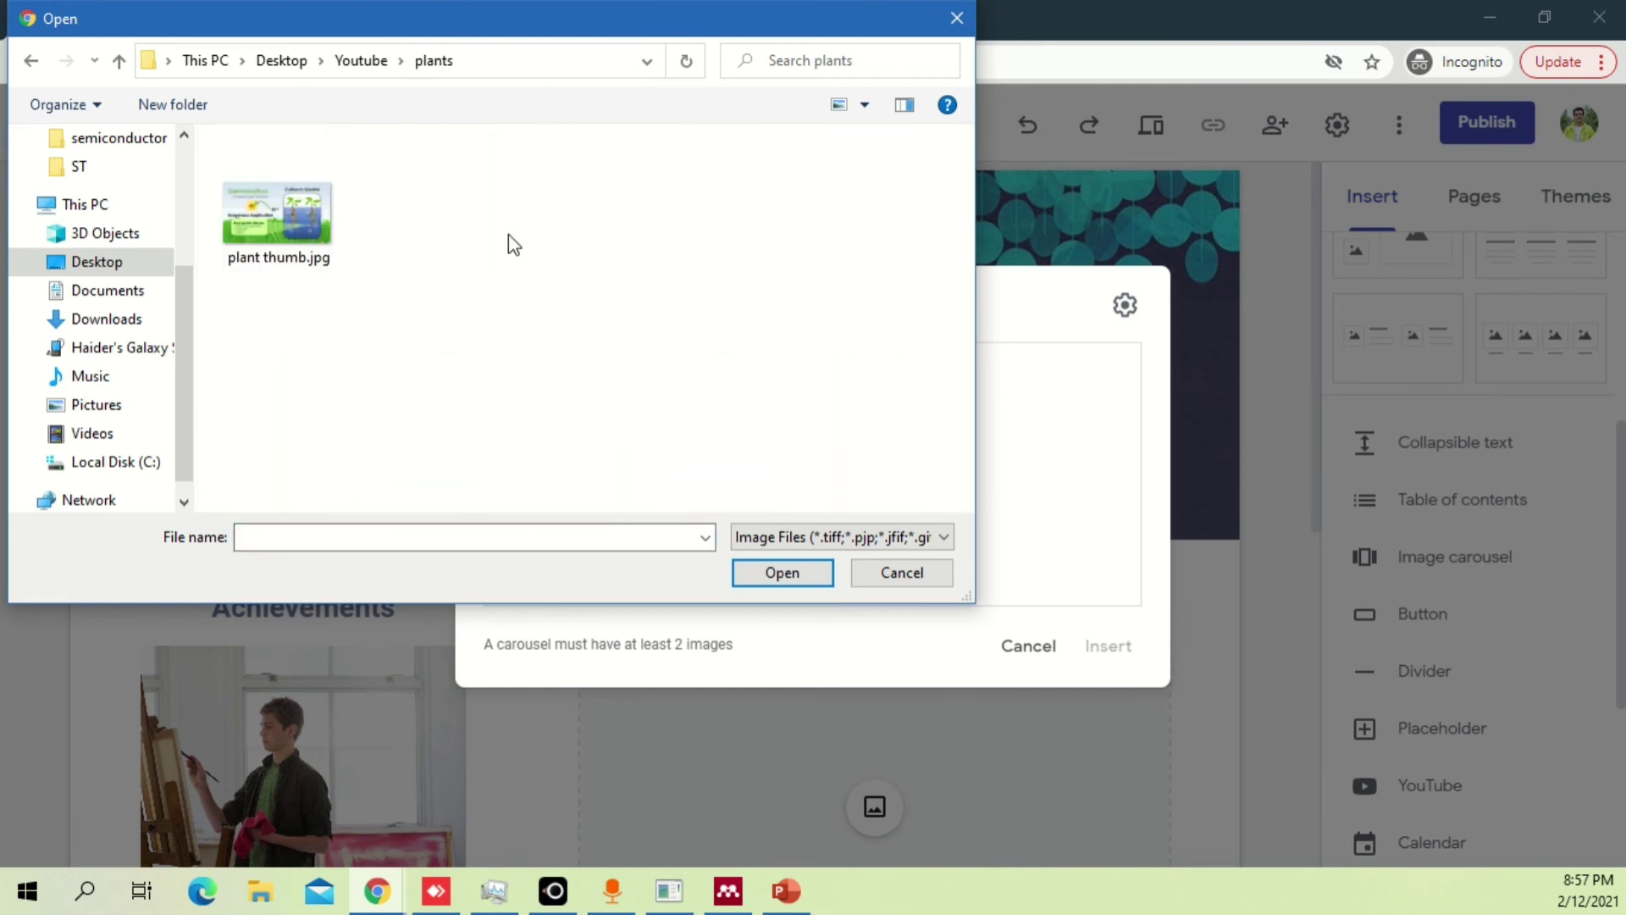
pyautogui.click(331, 203)
pyautogui.click(781, 572)
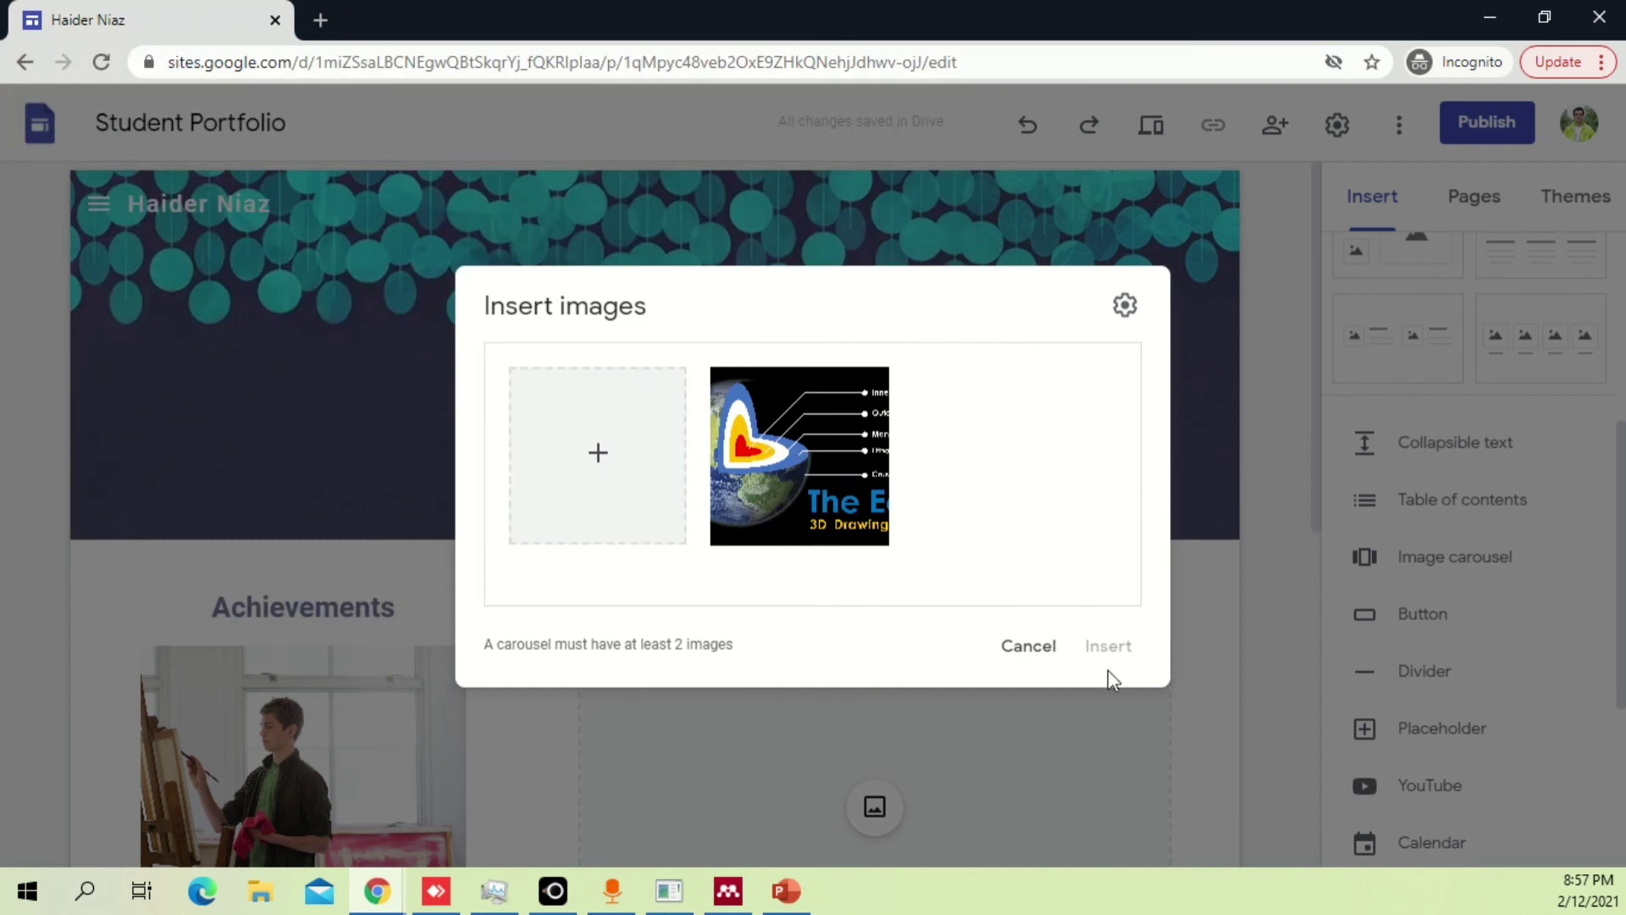
# Upload the second poster image from the Poster folder and insert all three images as a carousel.
pyautogui.click(598, 445)
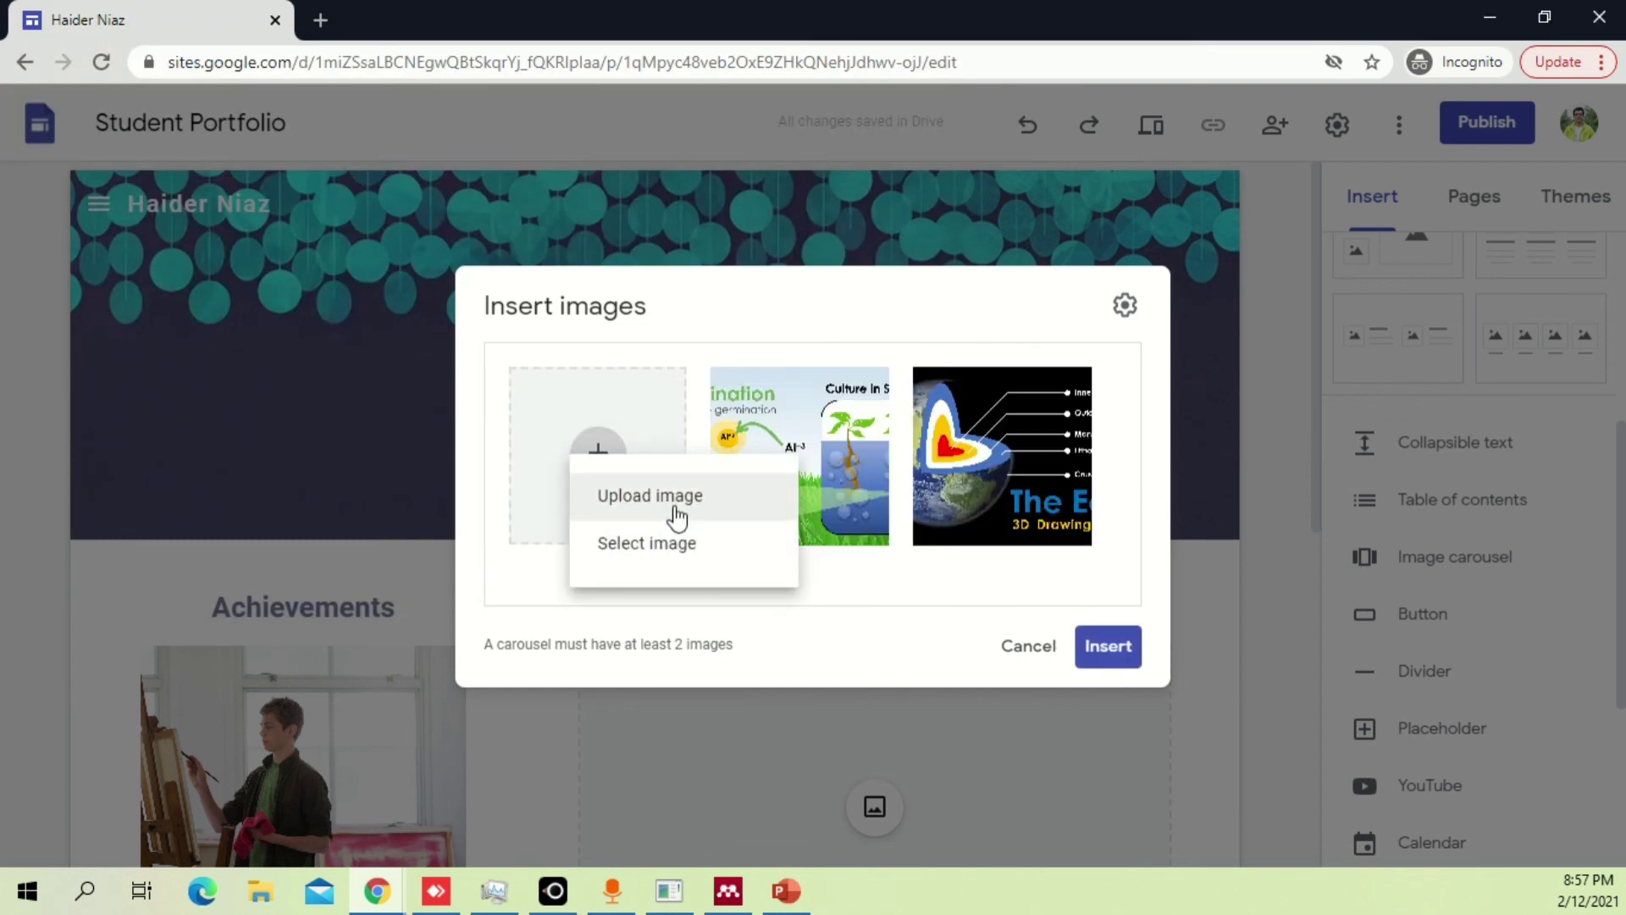
pyautogui.click(657, 499)
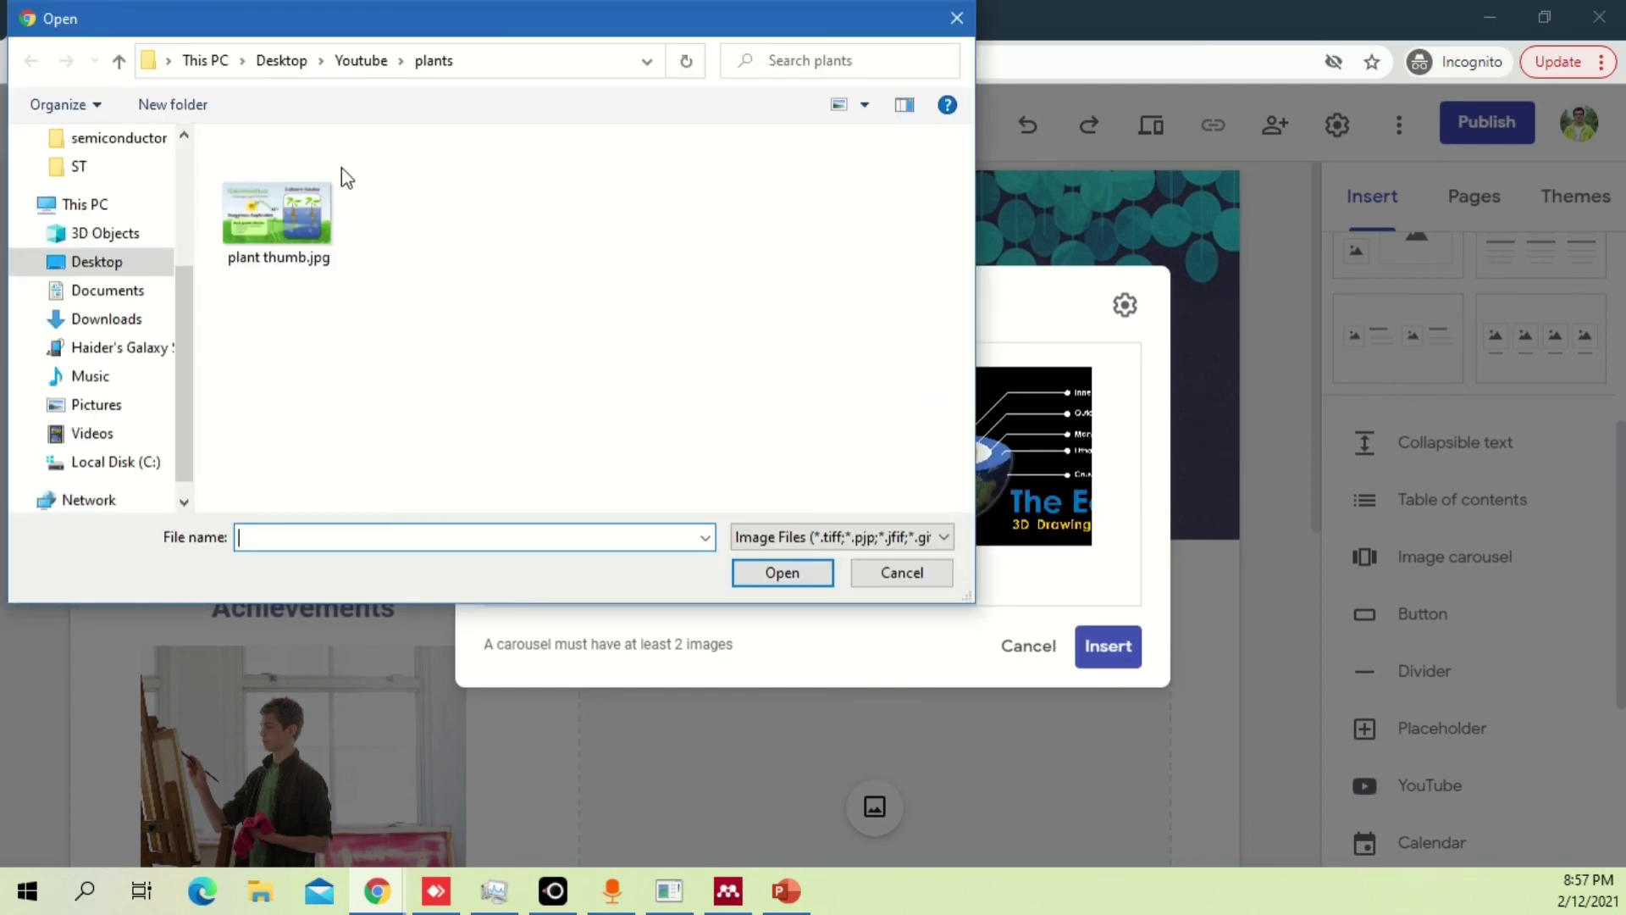
pyautogui.click(362, 61)
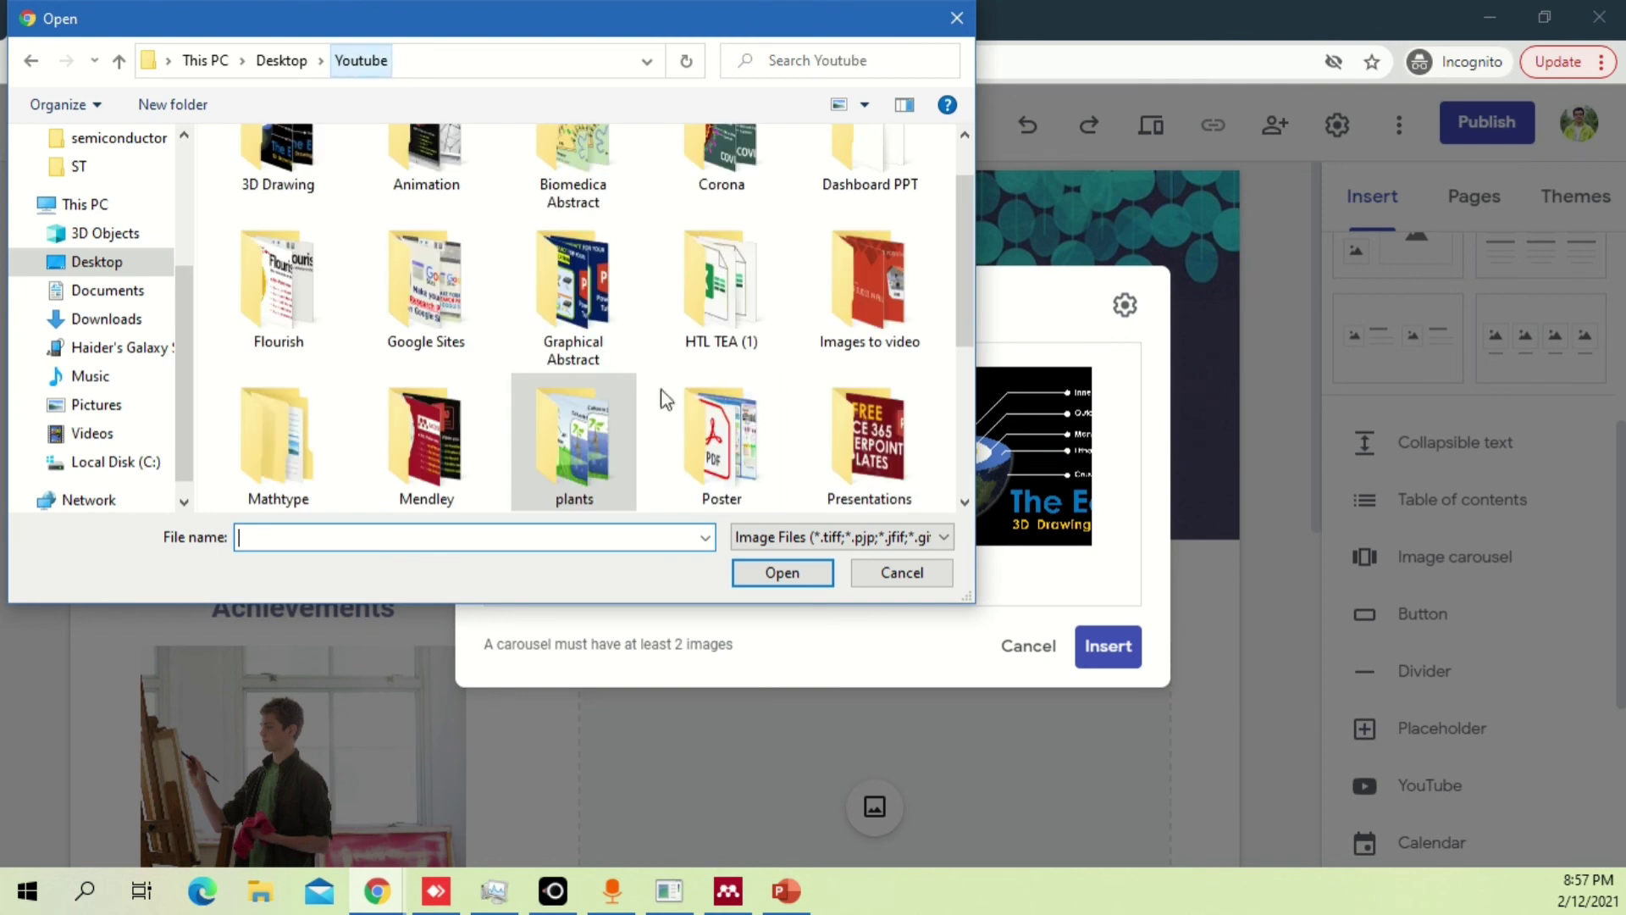
pyautogui.doubleClick(852, 424)
pyautogui.click(361, 60)
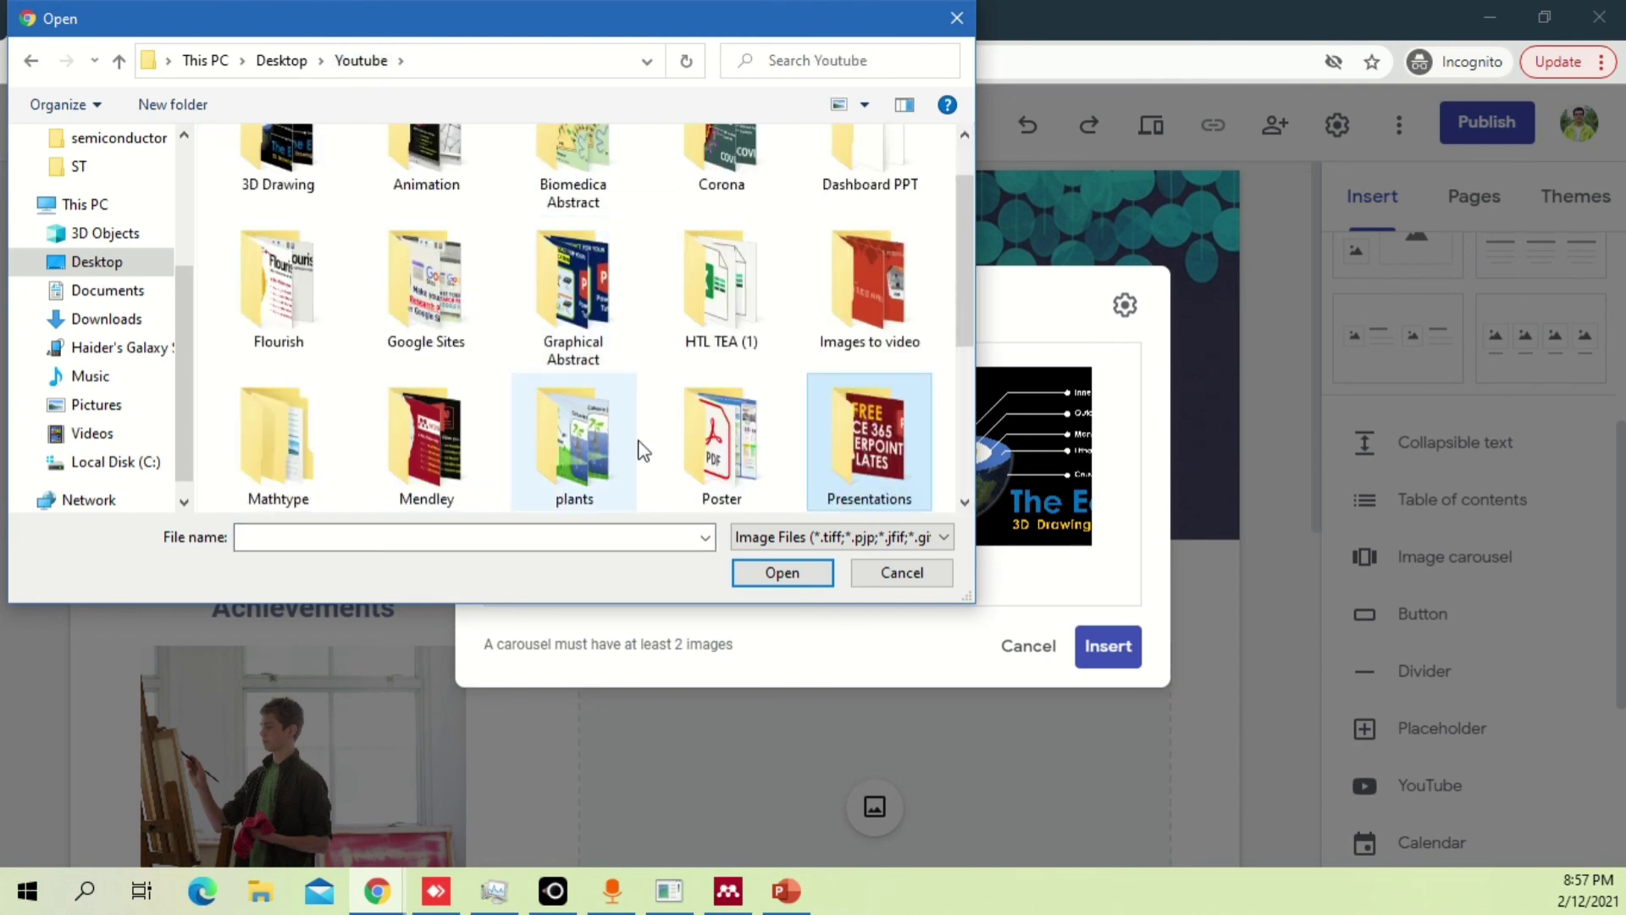
pyautogui.doubleClick(749, 439)
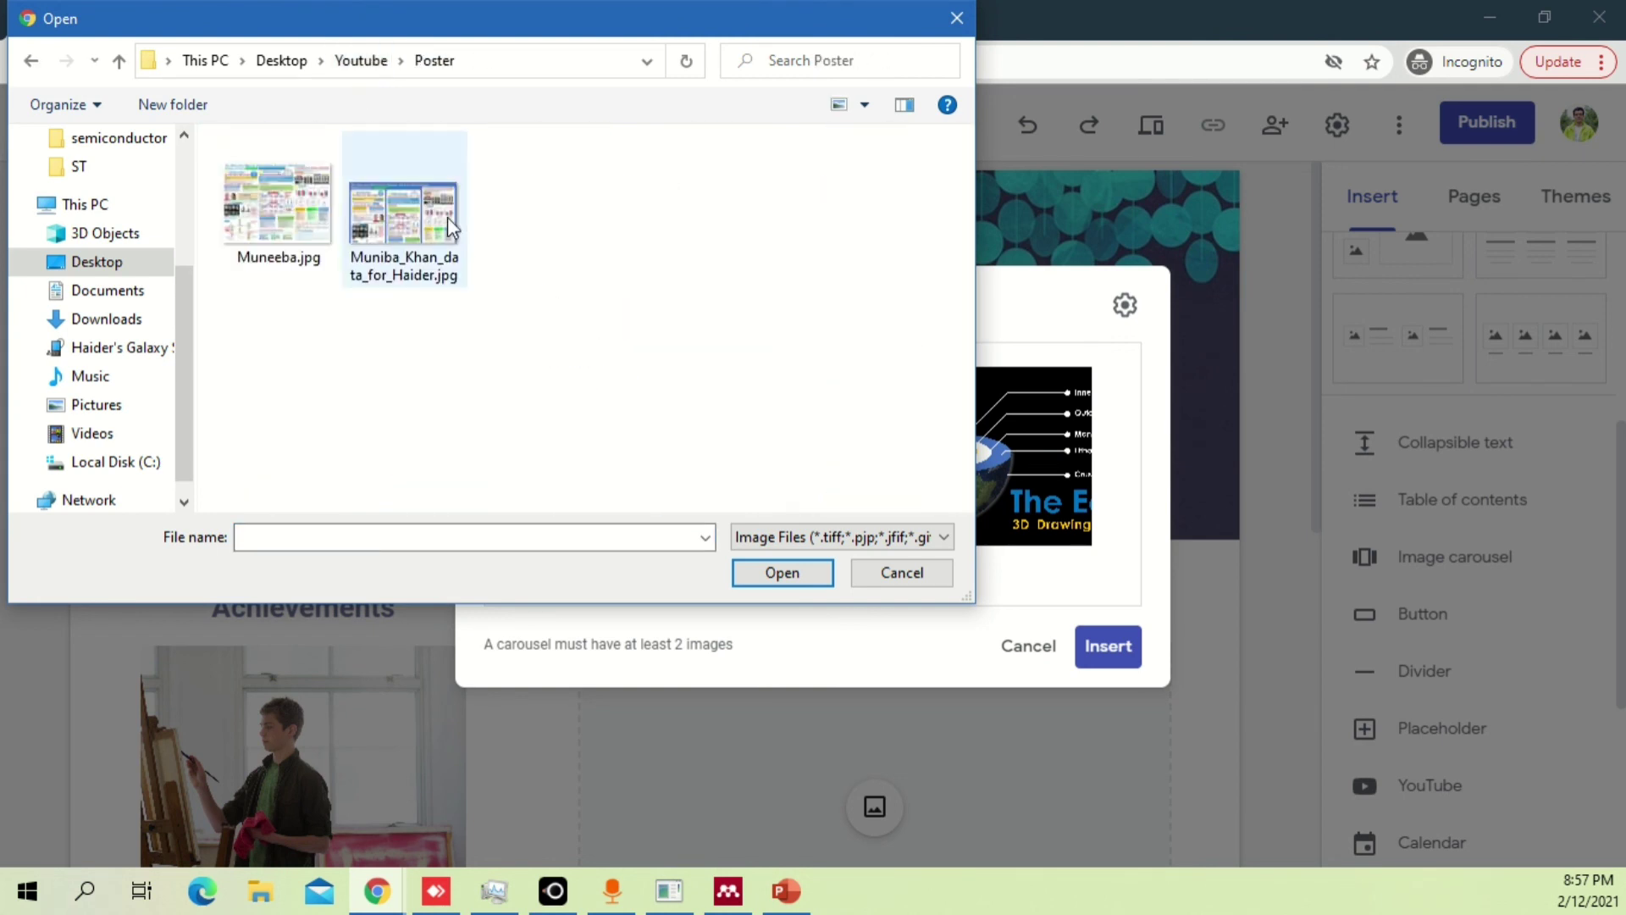
pyautogui.click(288, 208)
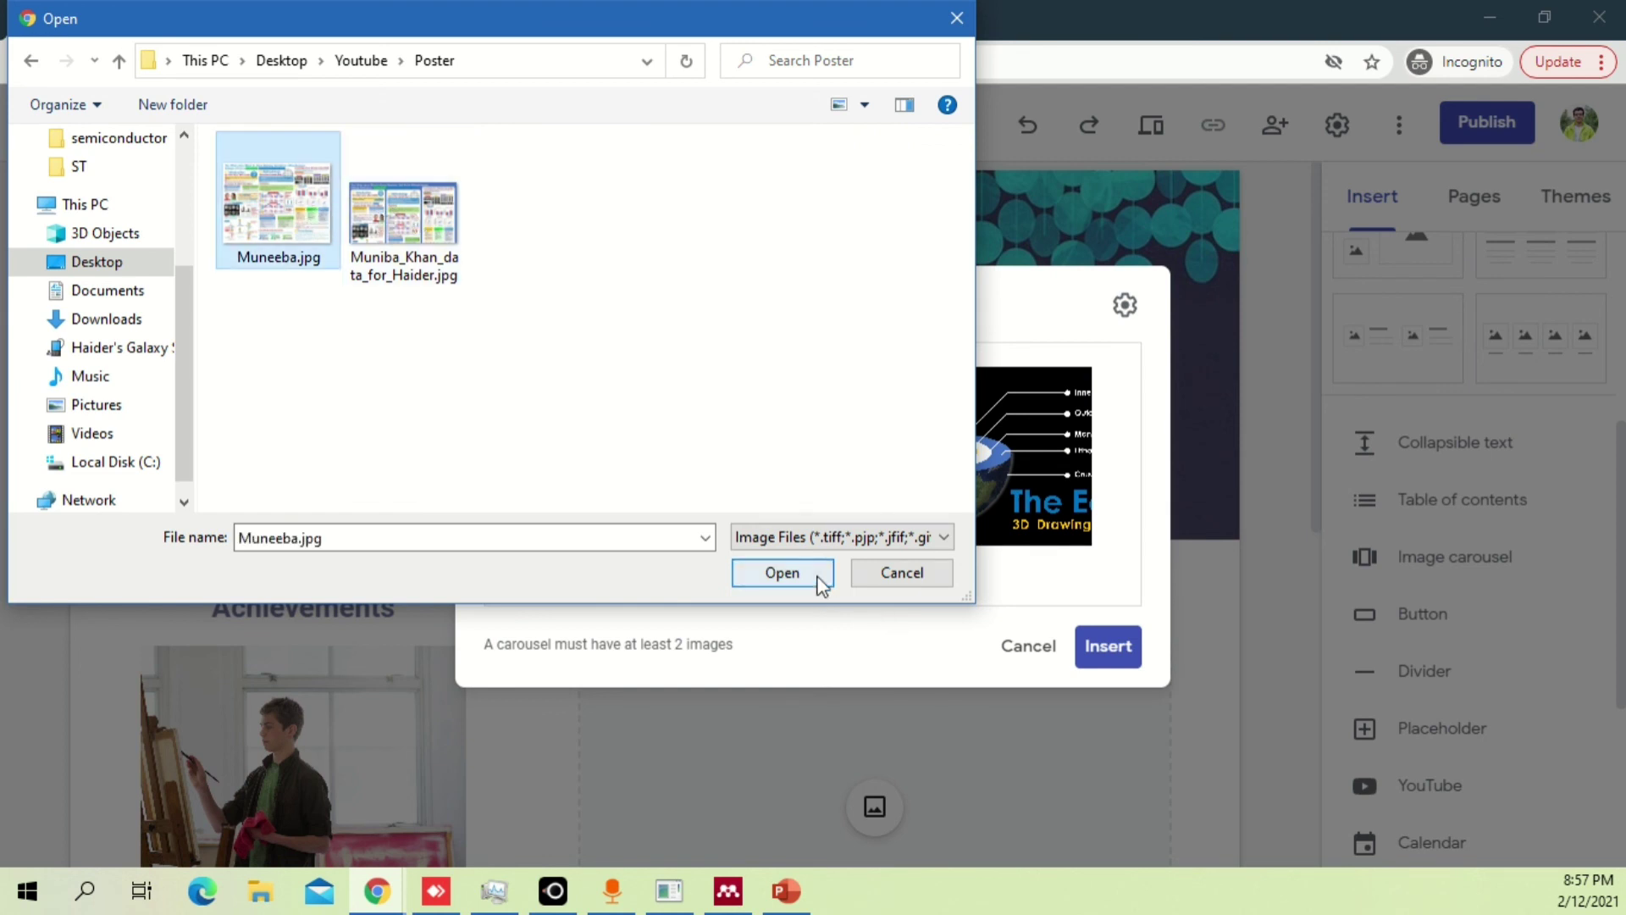
pyautogui.click(426, 195)
pyautogui.click(264, 219)
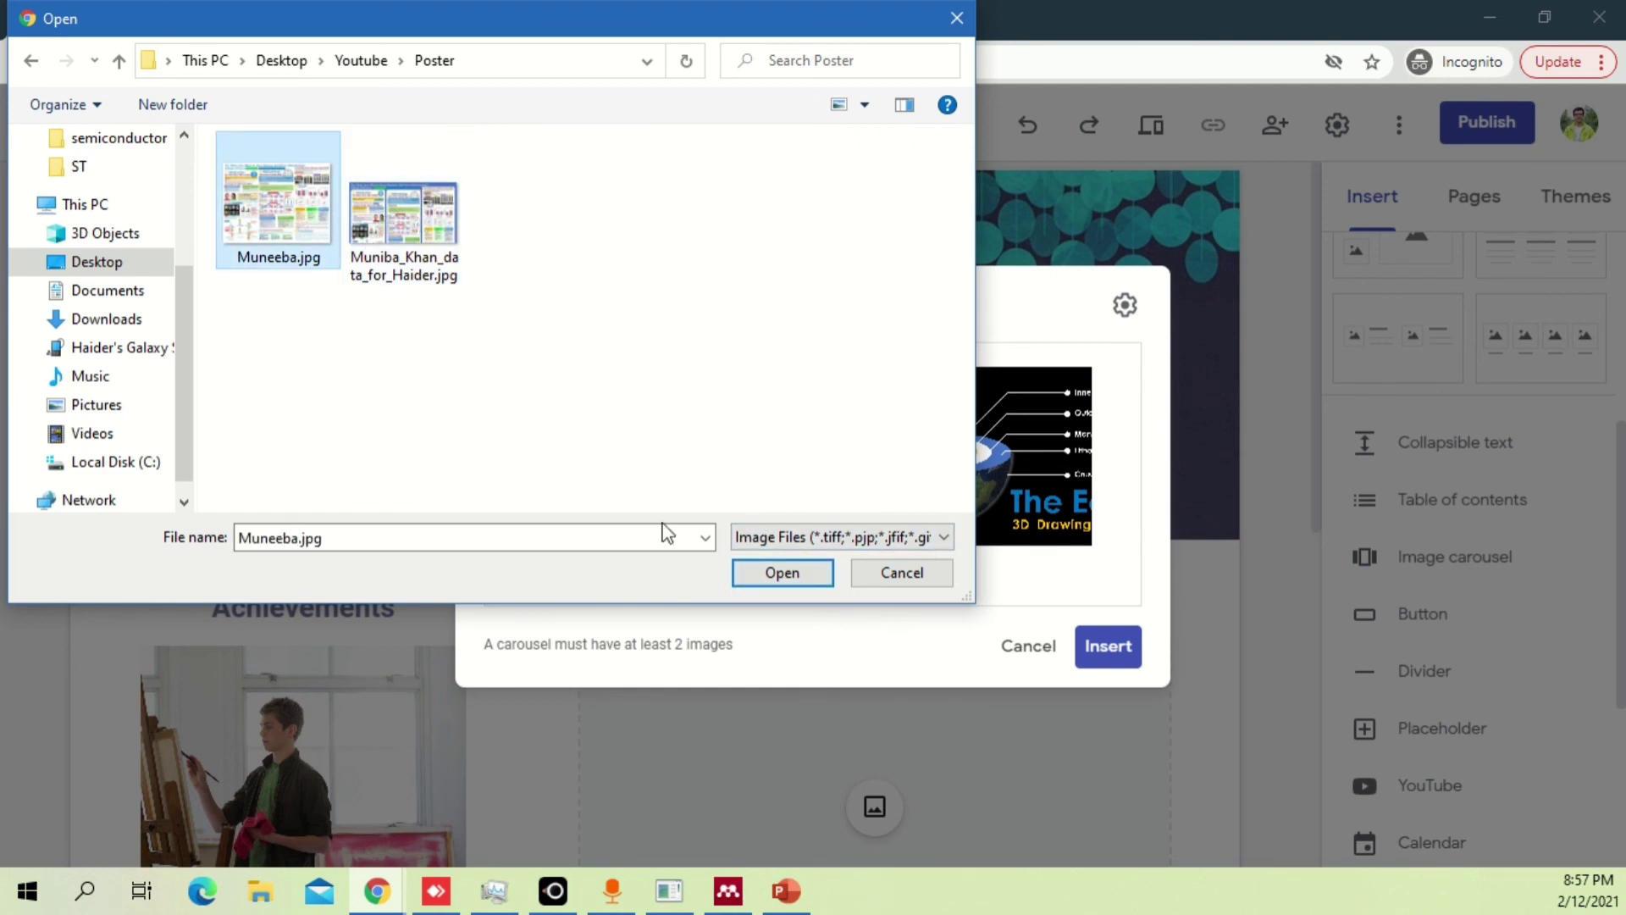
pyautogui.click(415, 263)
pyautogui.click(797, 582)
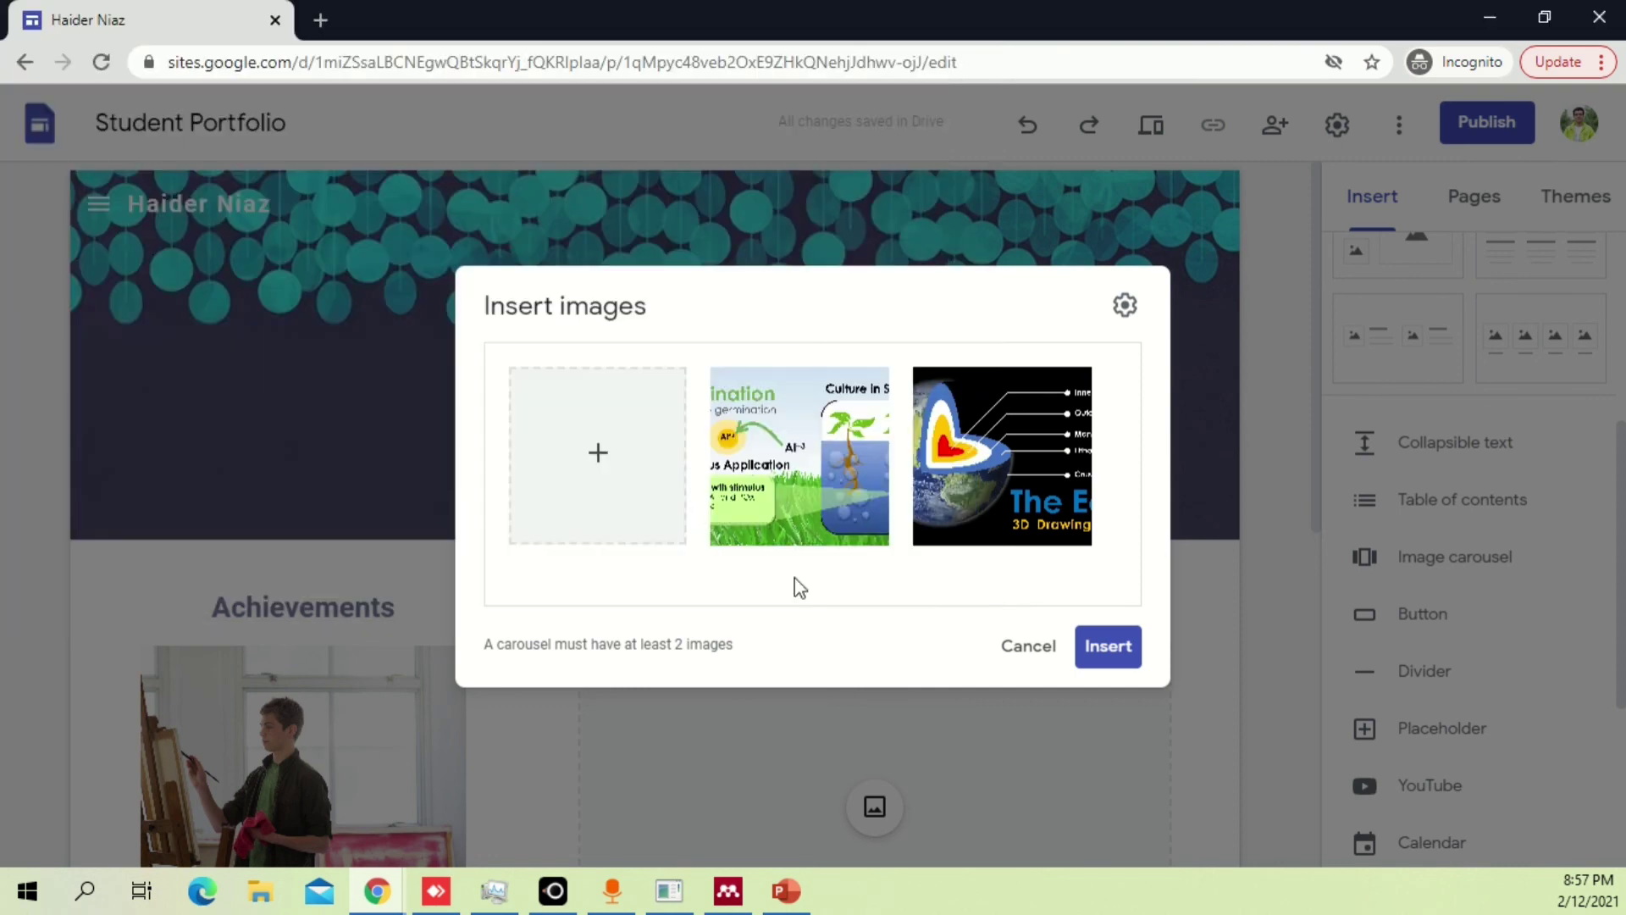
pyautogui.click(1115, 648)
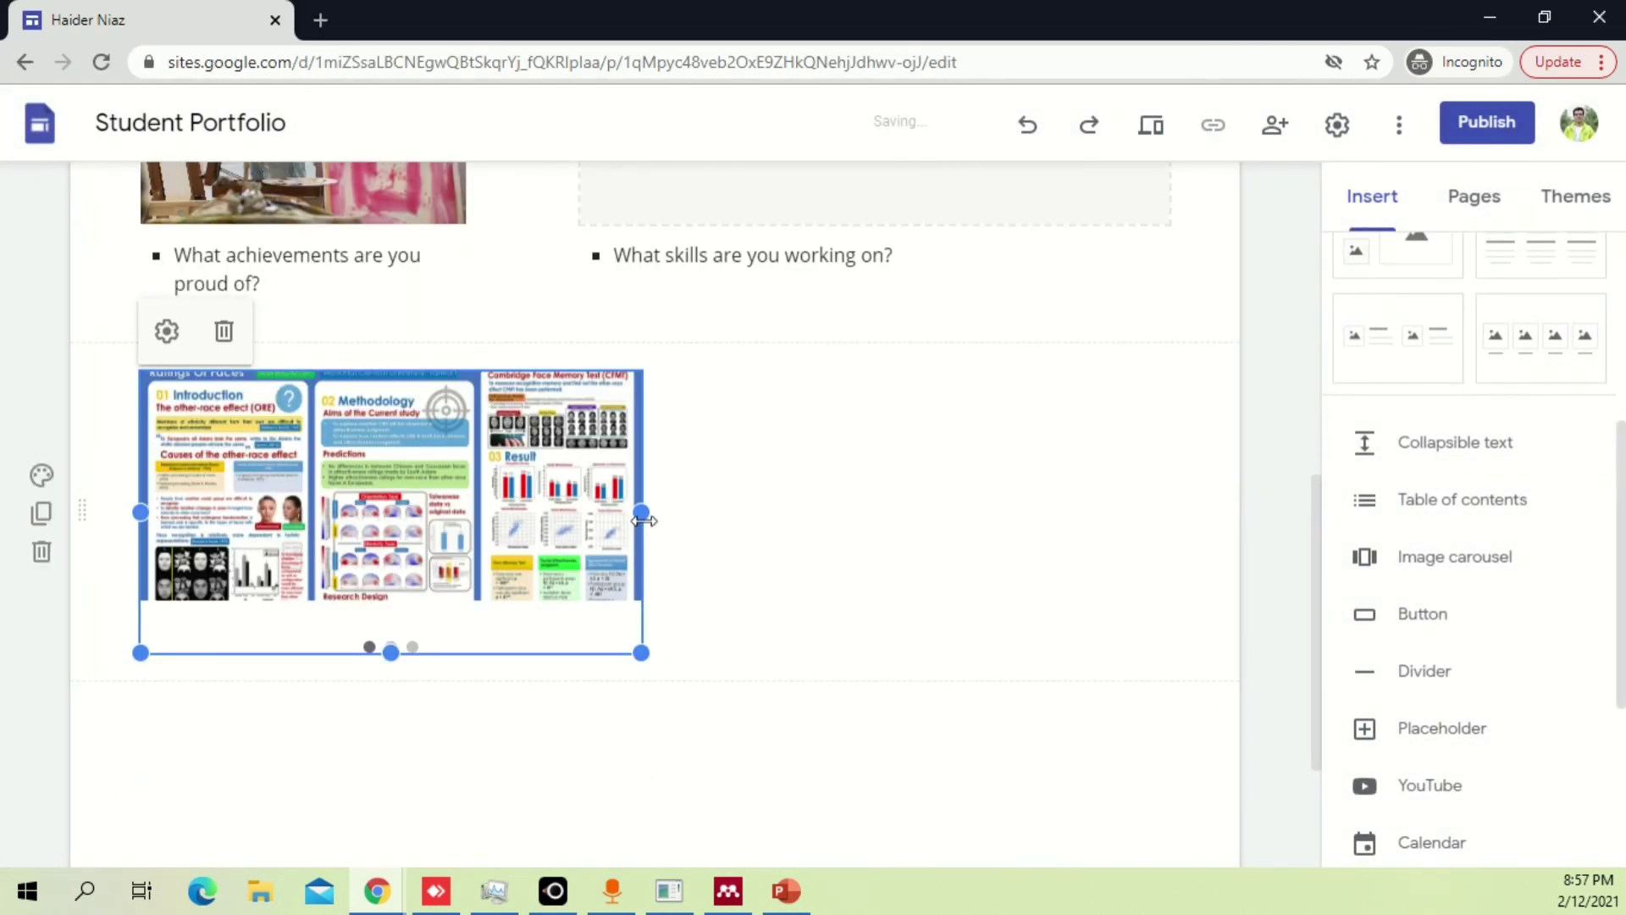
# Stretch the carousel to the full page width and drag its bottom handle down to make it much taller.
pyautogui.moveTo(644, 521); pyautogui.dragTo(1177, 520)
pyautogui.moveTo(654, 654); pyautogui.dragTo(657, 856)
pyautogui.scroll(-3, 805, 508)
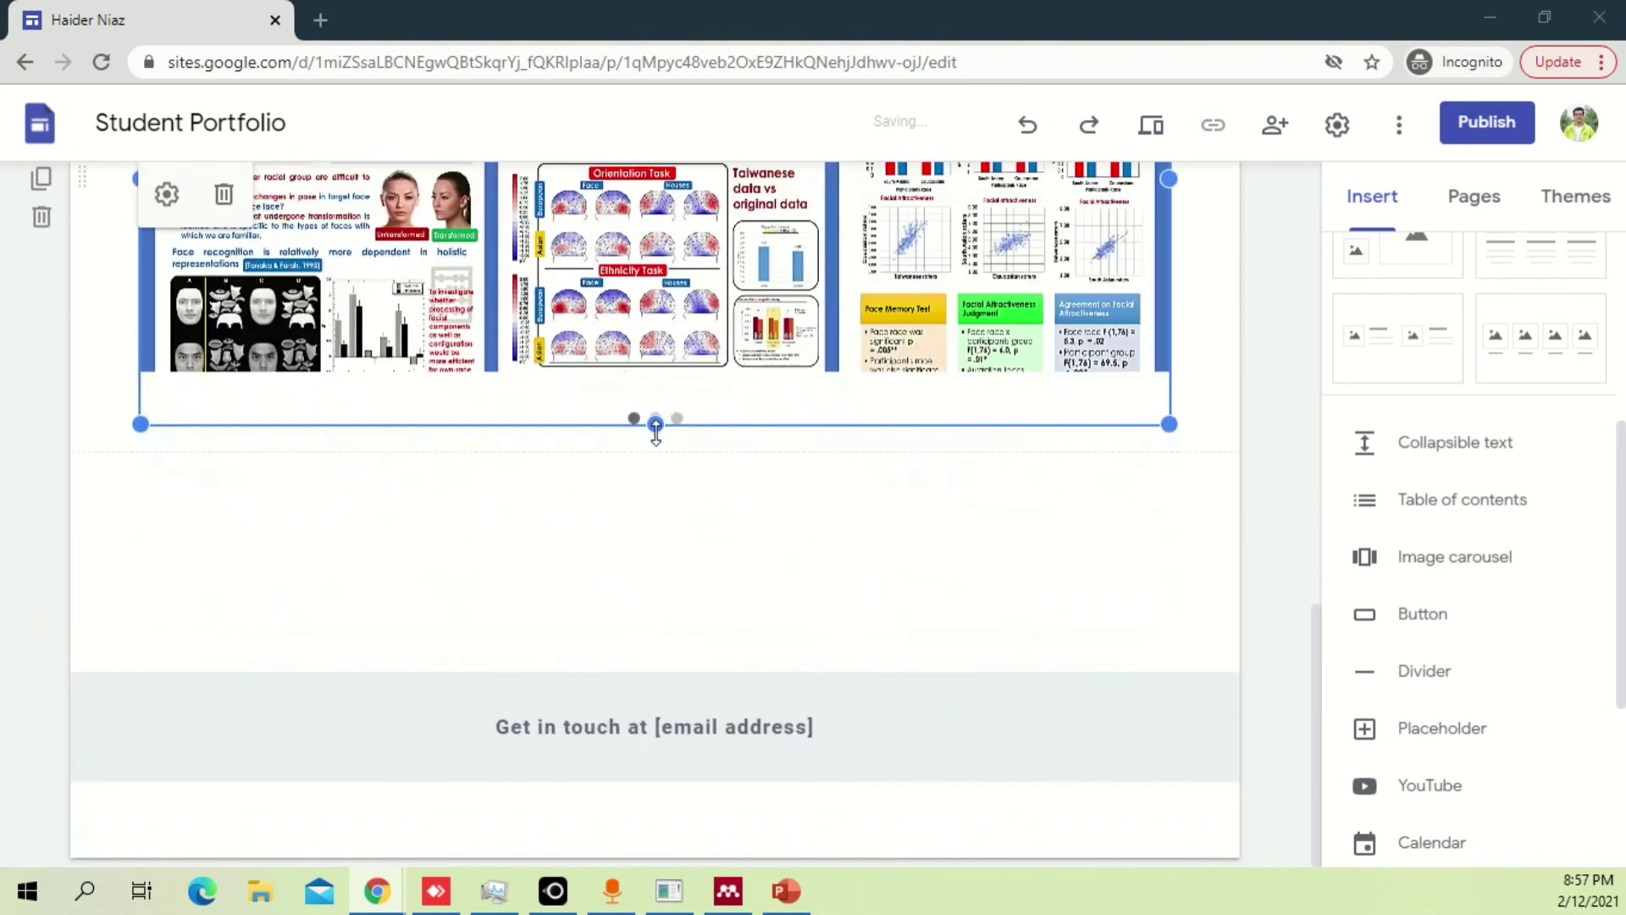
pyautogui.moveTo(655, 423); pyautogui.dragTo(838, 386)
pyautogui.scroll(8, 872, 386)
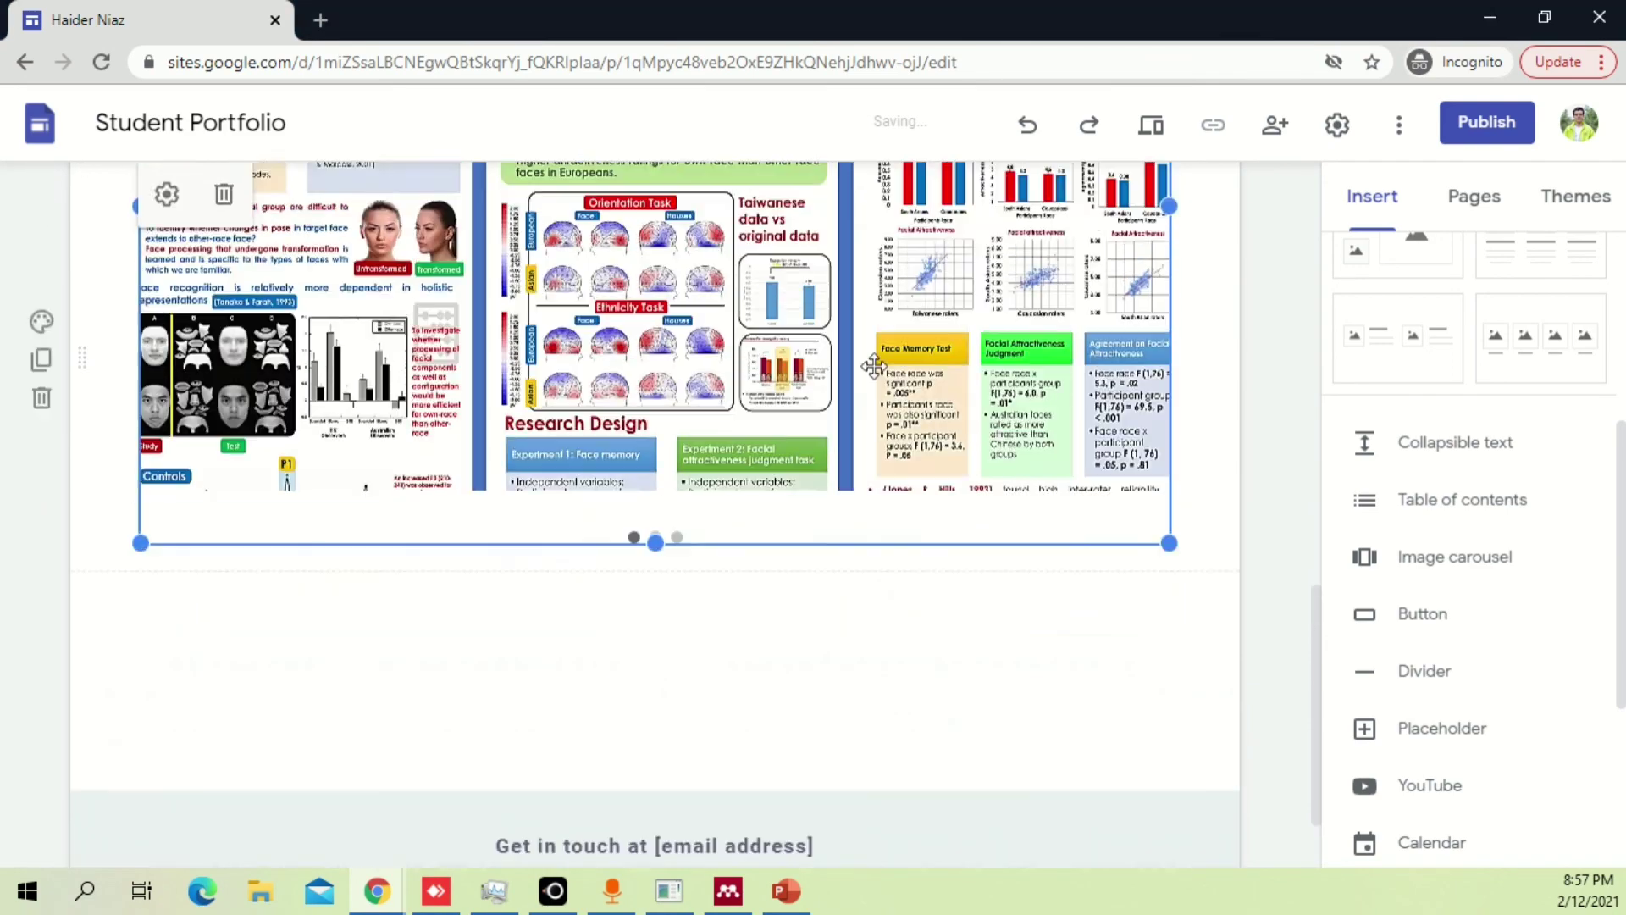
pyautogui.scroll(-3, 872, 373)
pyautogui.scroll(-6, 664, 762)
pyautogui.moveTo(656, 543); pyautogui.dragTo(658, 484)
# Select the enlarged carousel and switch the site to preview mode.
pyautogui.scroll(6, 781, 386)
pyautogui.scroll(-7, 770, 424)
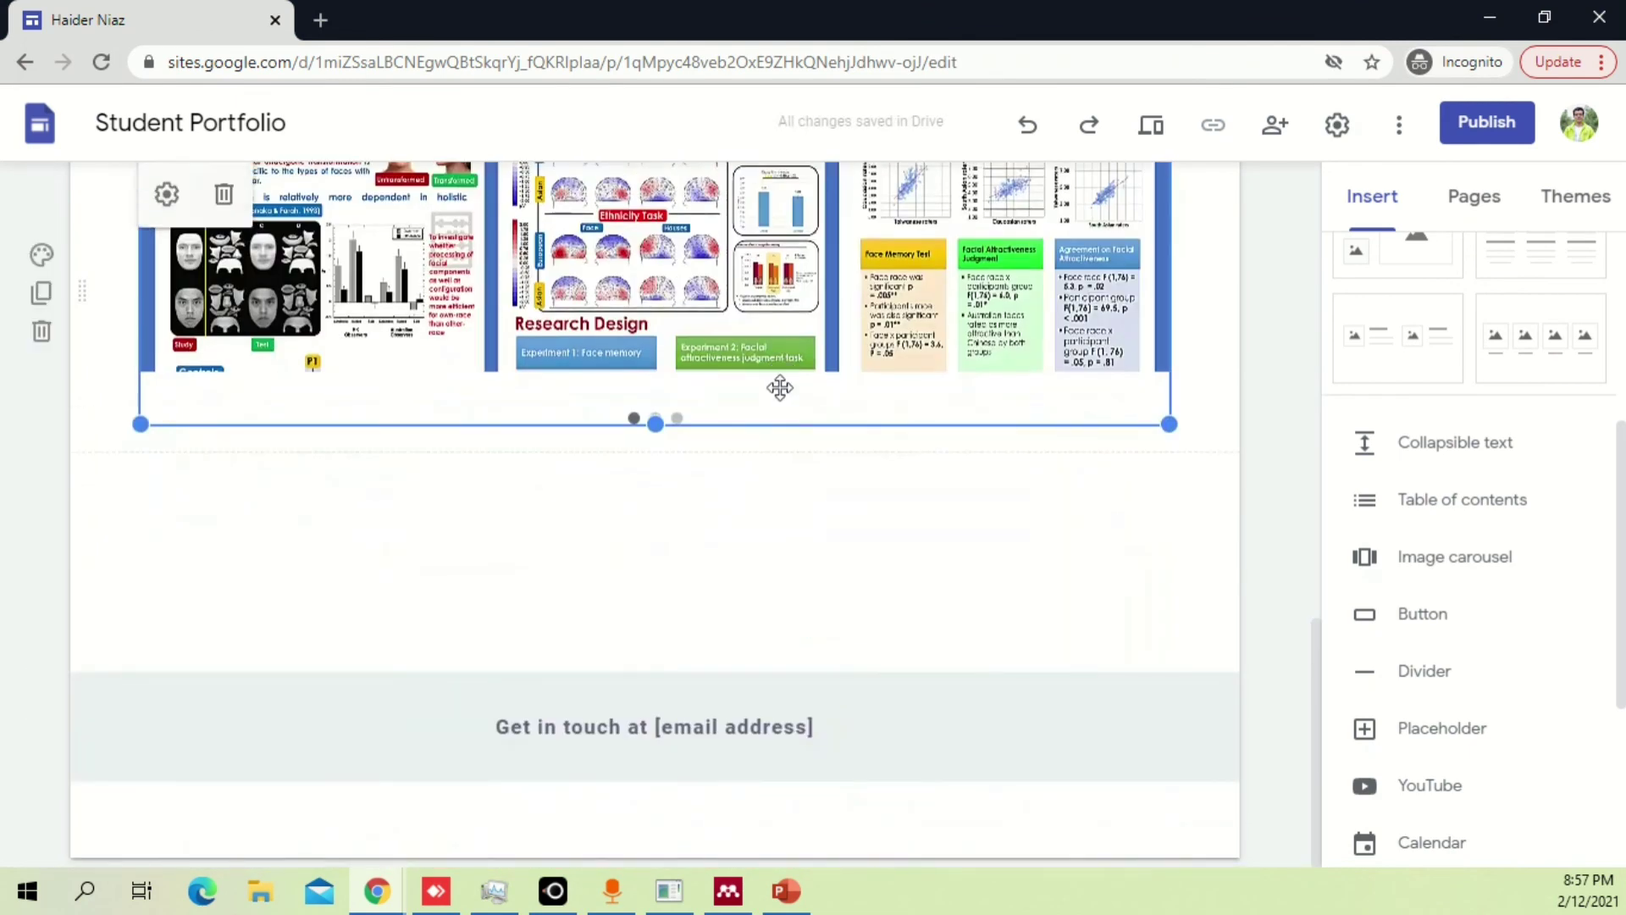
pyautogui.scroll(2, 872, 715)
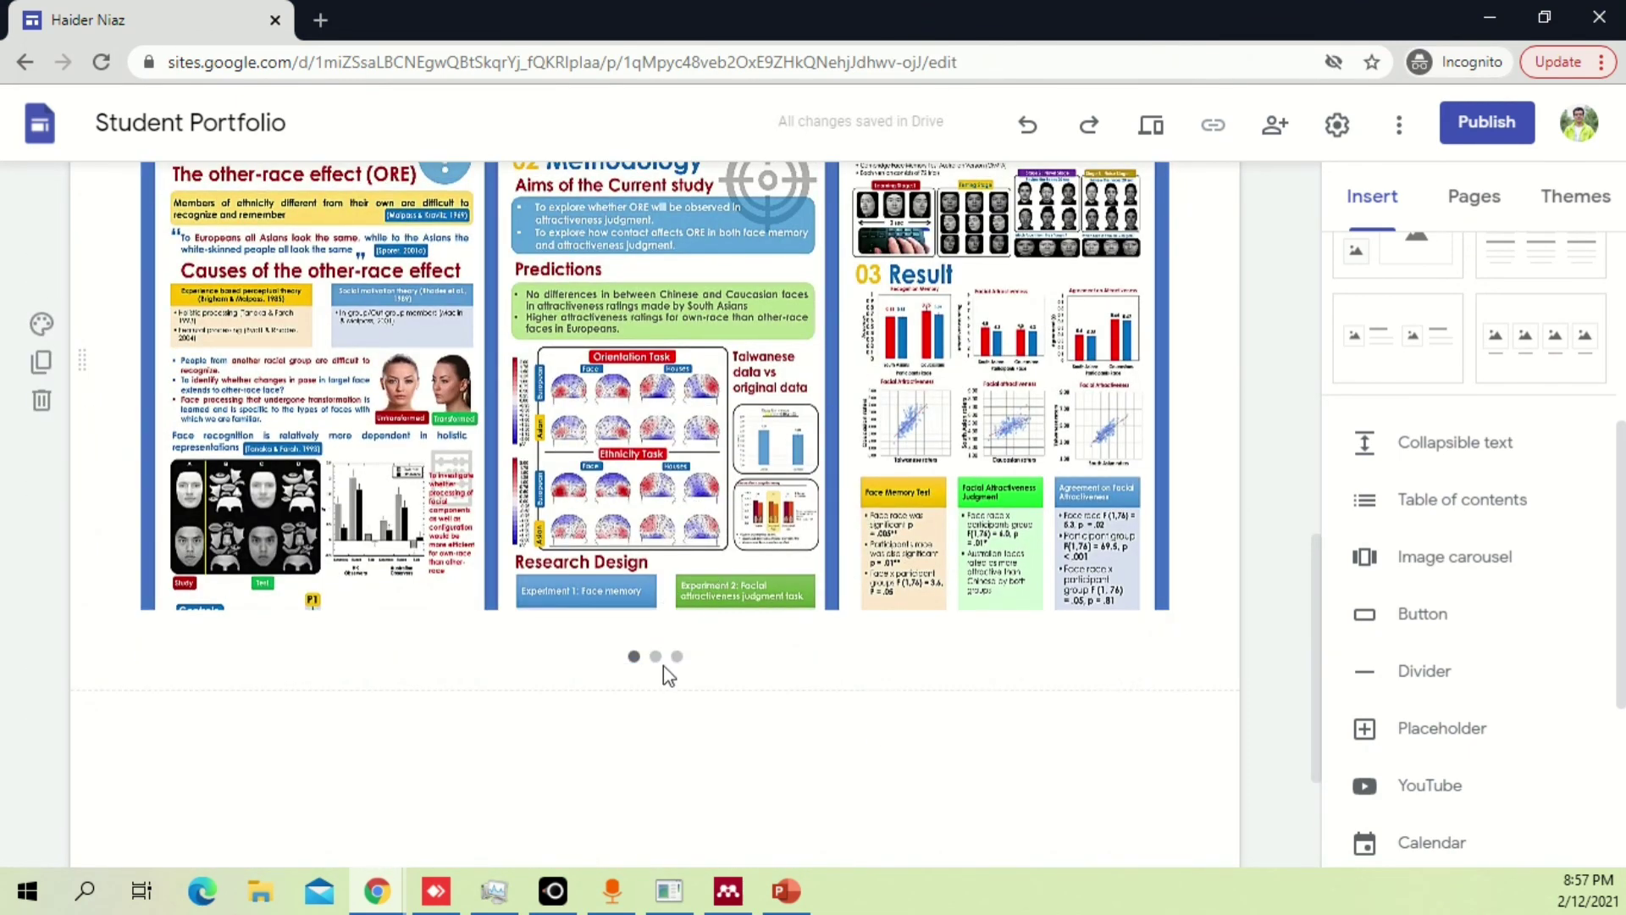
pyautogui.click(658, 659)
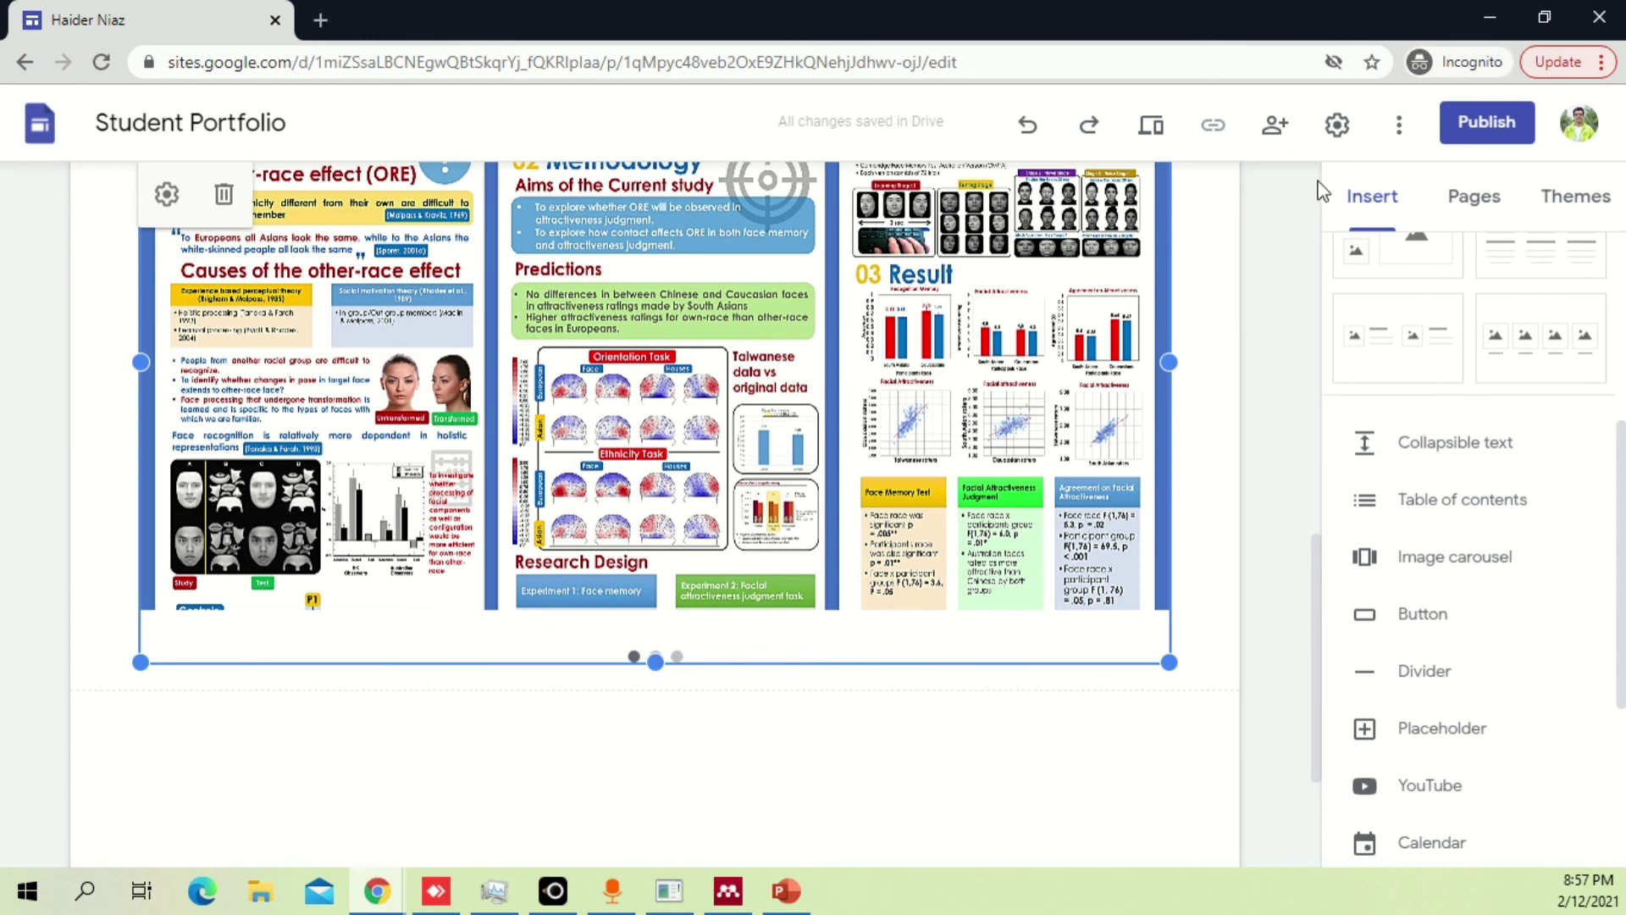
pyautogui.click(1151, 125)
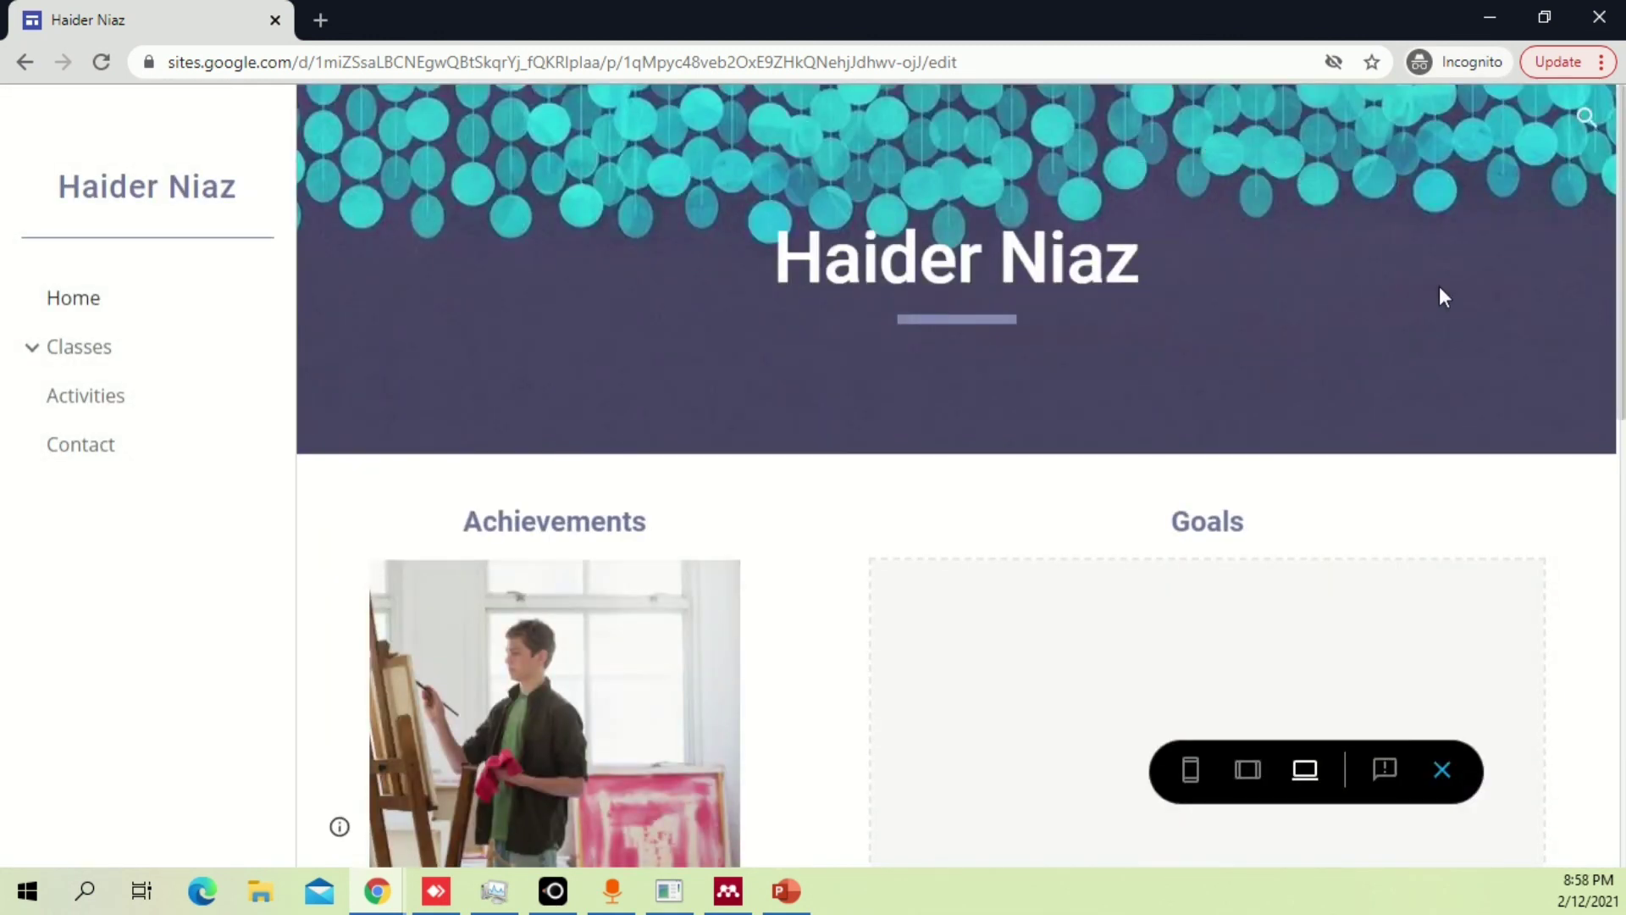
pyautogui.scroll(-4, 1491, 330)
pyautogui.scroll(-7, 1495, 327)
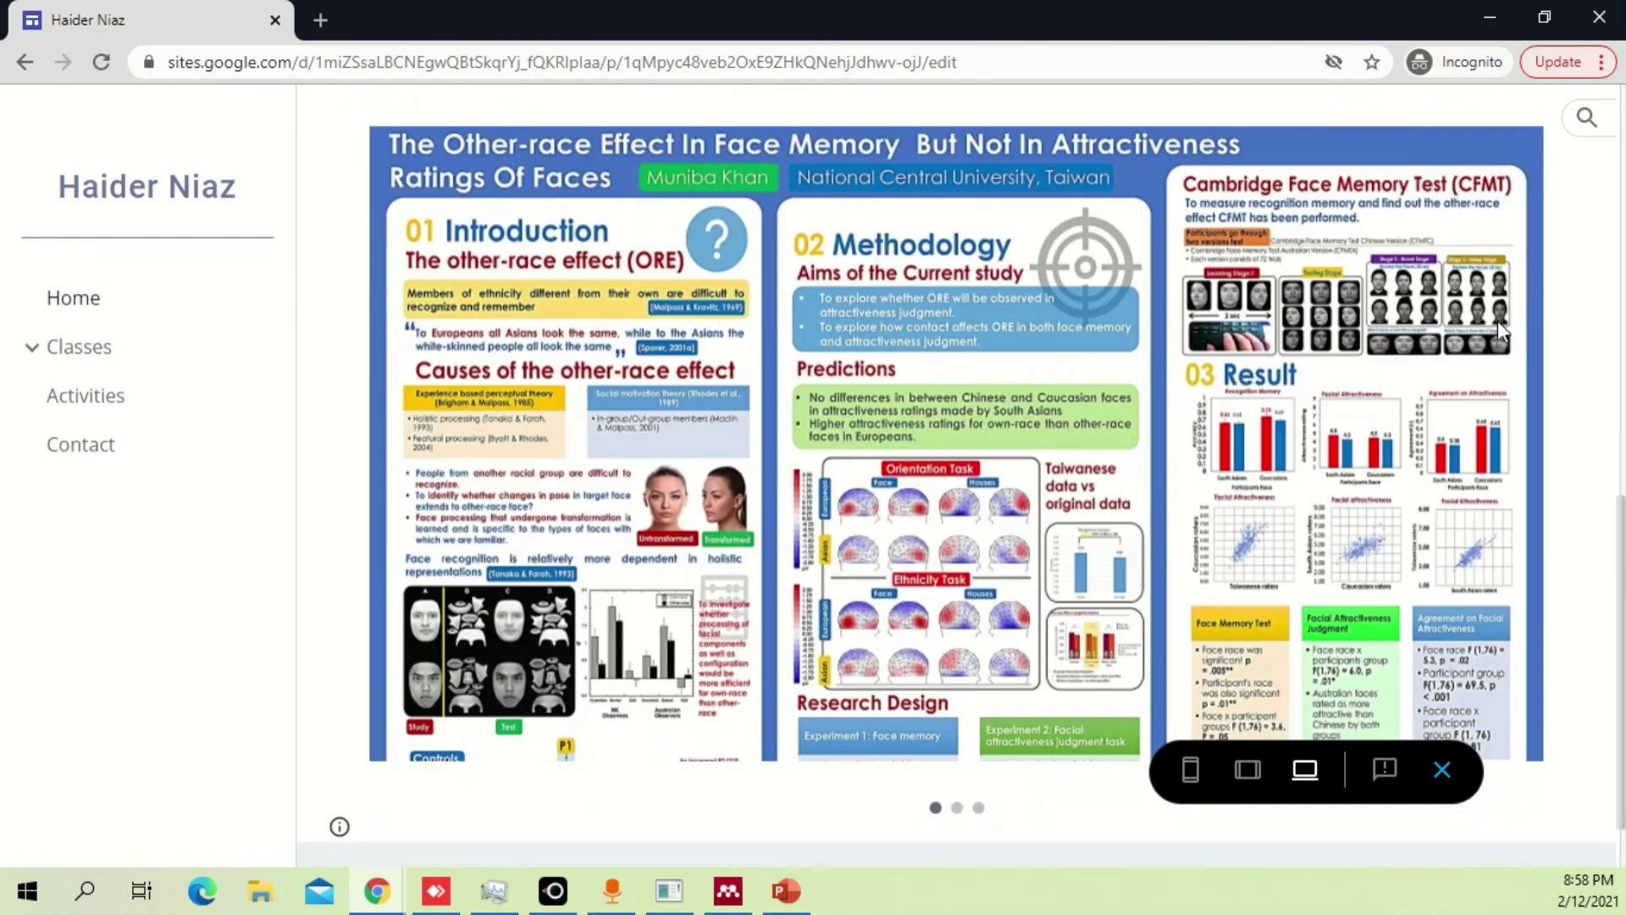
pyautogui.click(1503, 443)
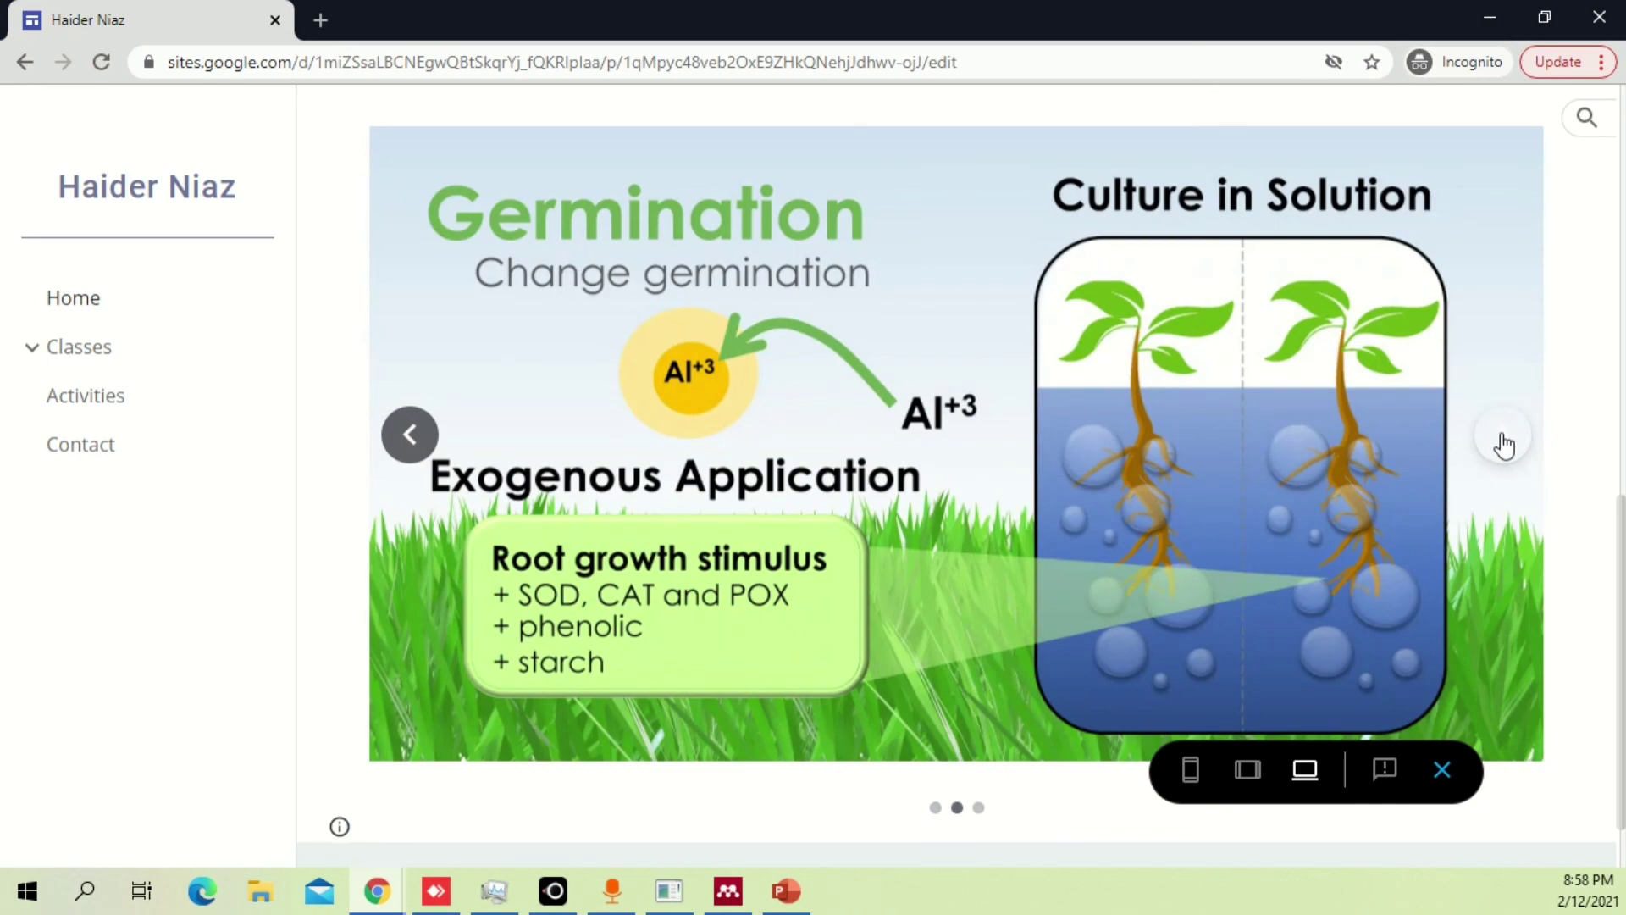
pyautogui.click(1503, 442)
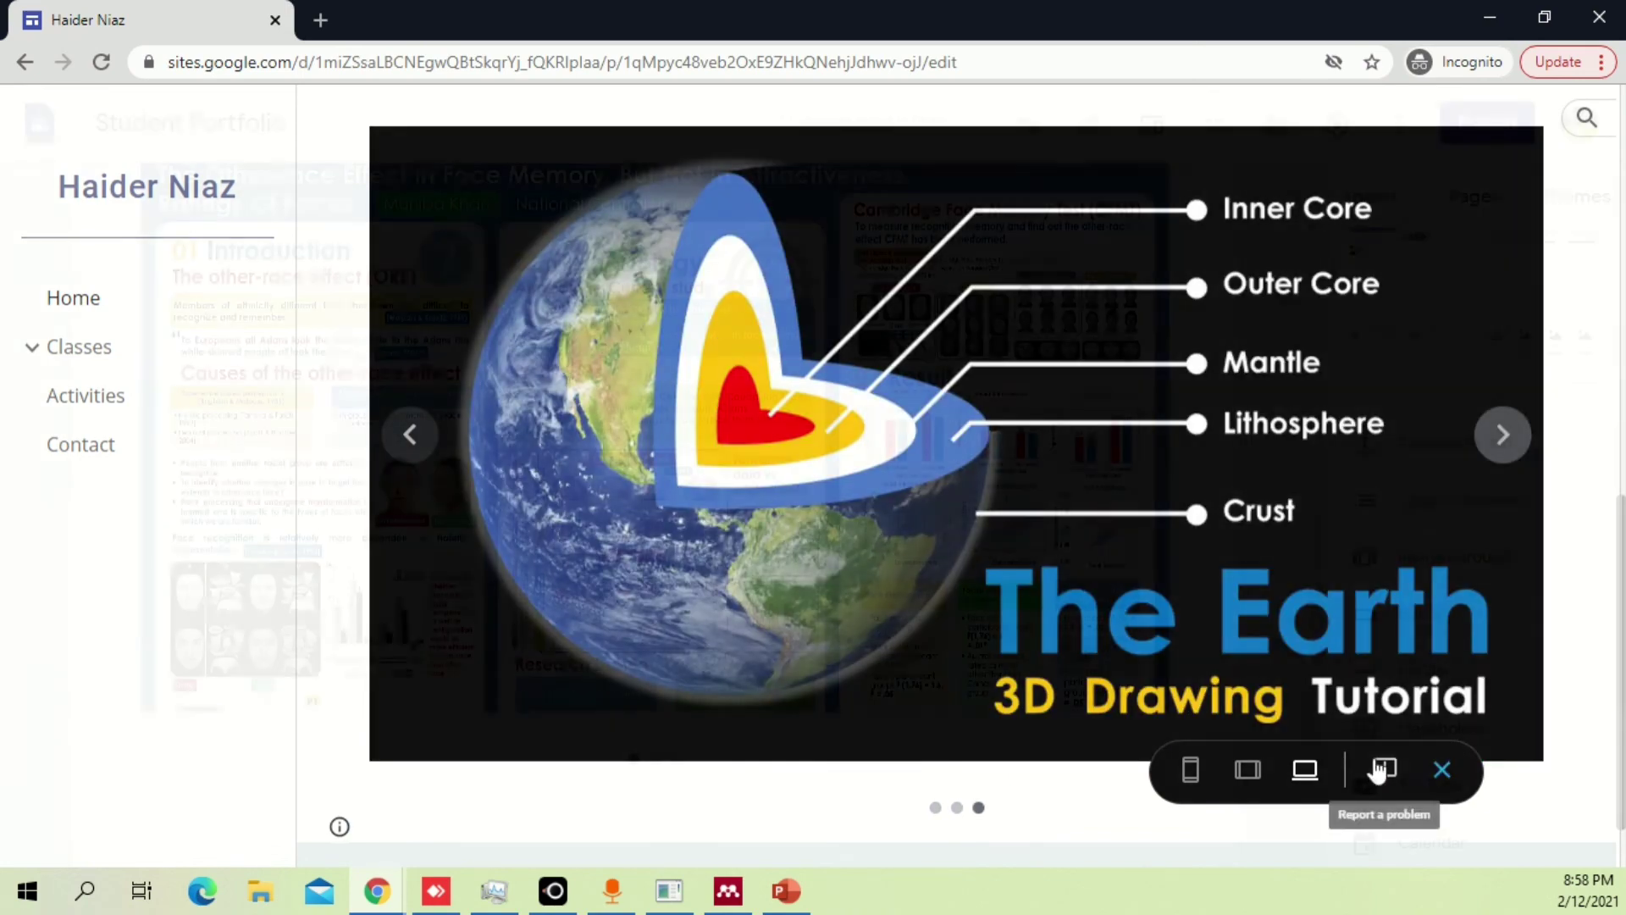
pyautogui.click(1442, 770)
pyautogui.click(652, 760)
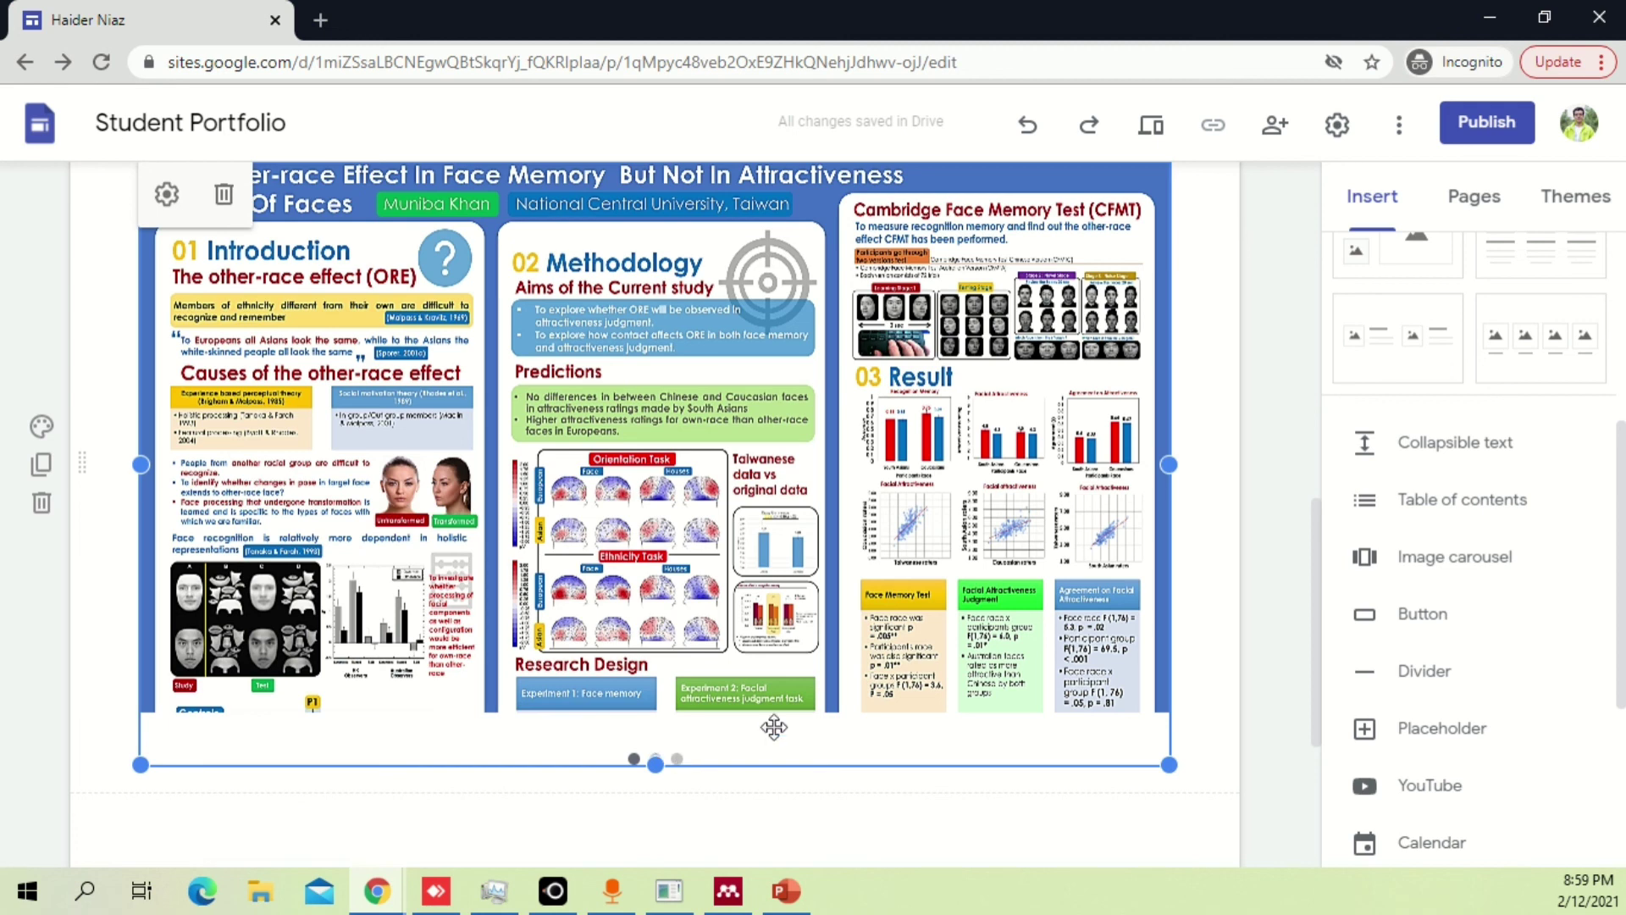
pyautogui.scroll(2, 1258, 339)
pyautogui.click(1257, 339)
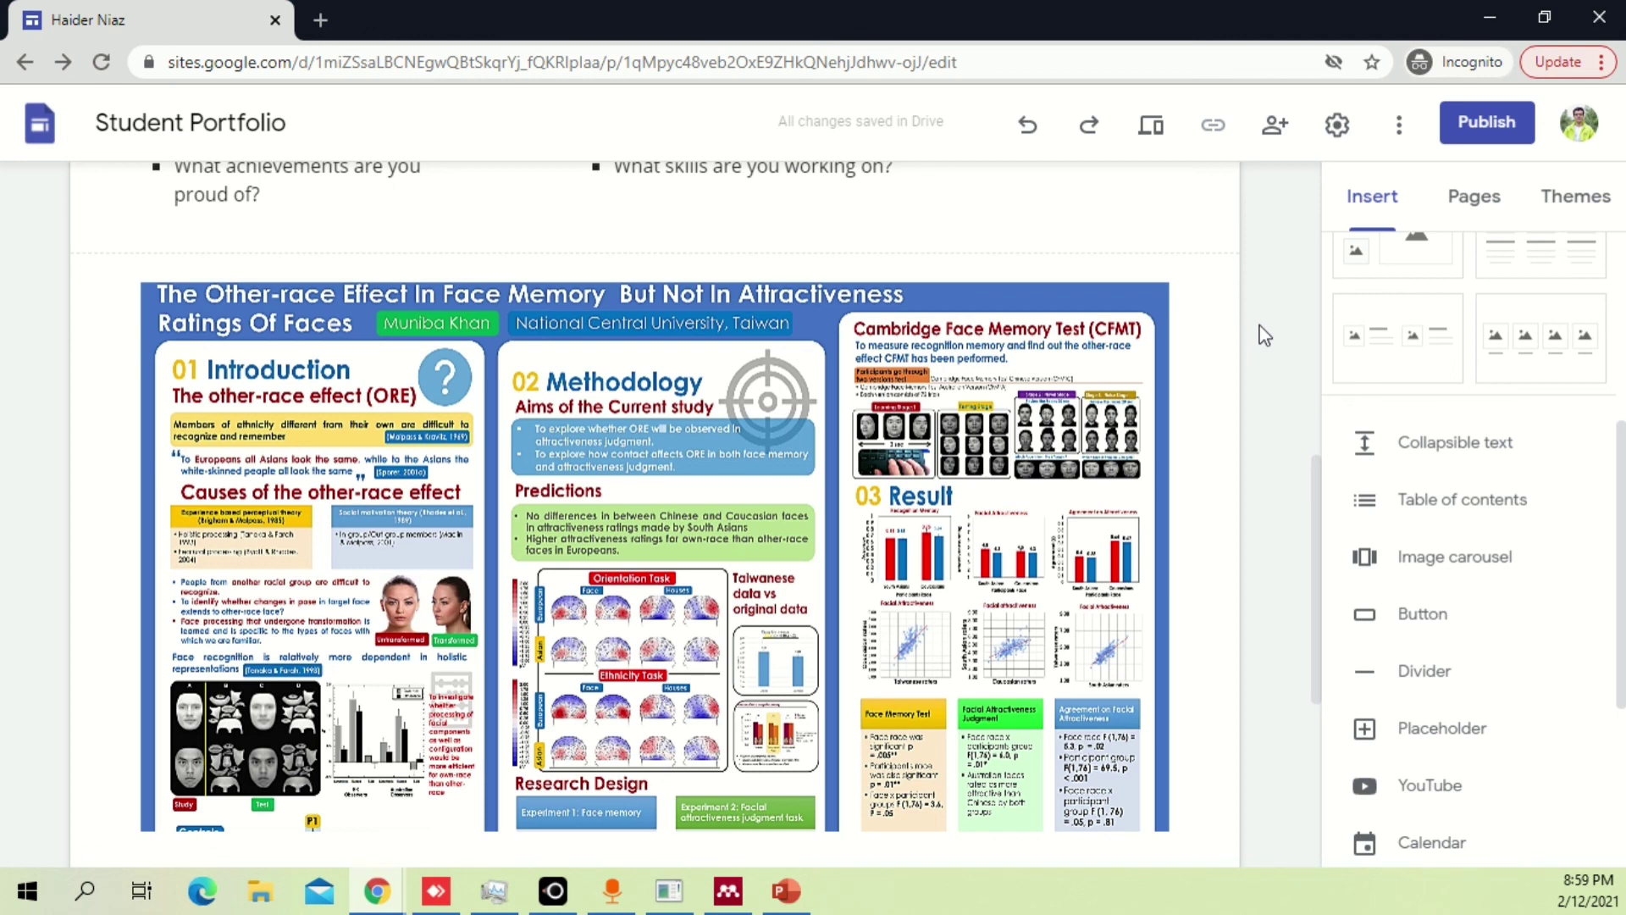
pyautogui.scroll(10, 1264, 335)
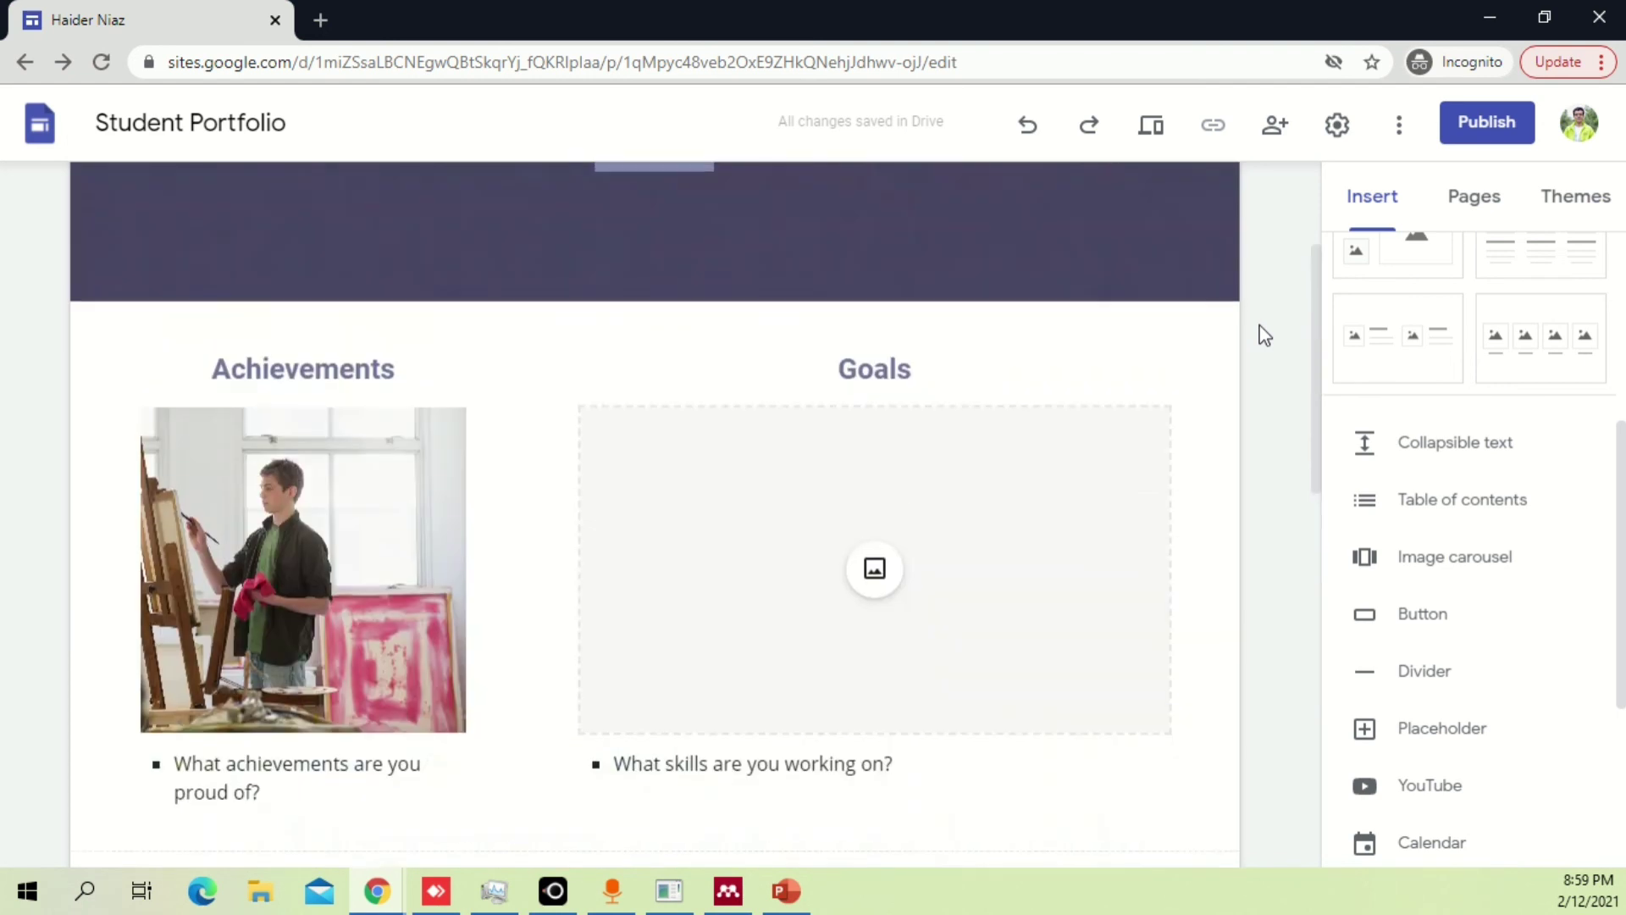